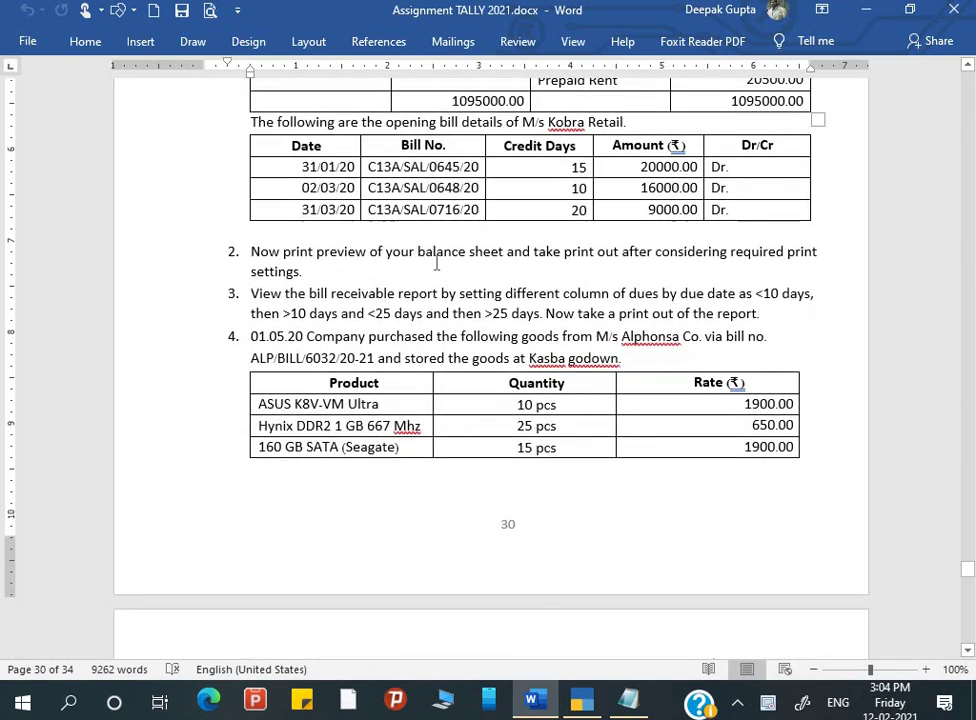
# Read assignment questions 2 to 5 on the balance sheet print, bill receivable report and purchase voucher.
pyautogui.moveTo(417, 251); pyautogui.dragTo(478, 251)
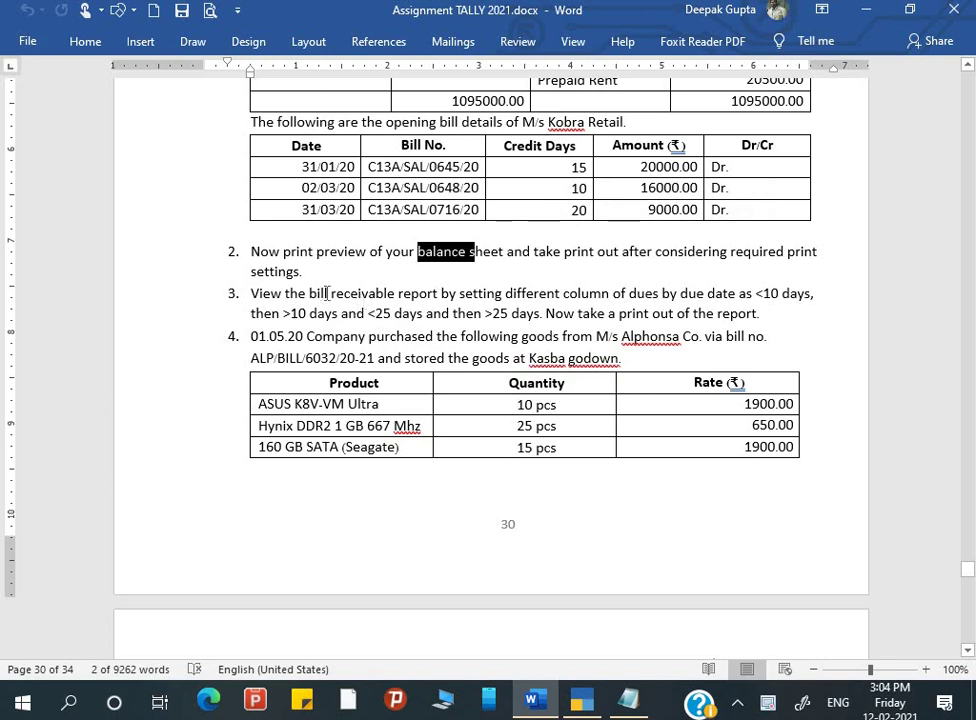
pyautogui.moveTo(326, 293); pyautogui.dragTo(397, 295)
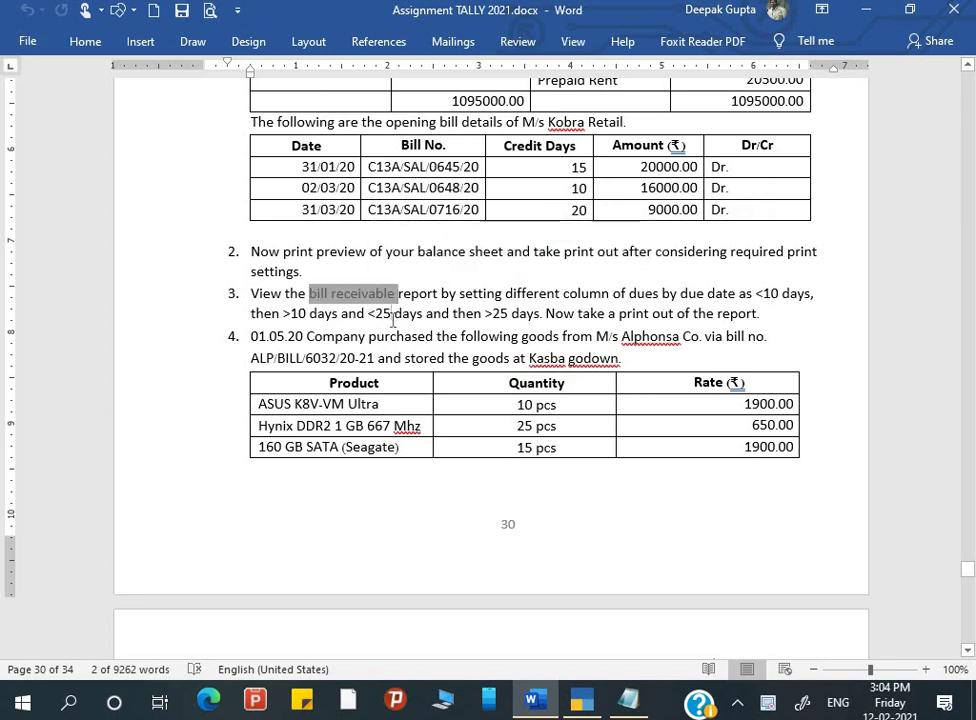
pyautogui.click(394, 313)
pyautogui.scroll(-1, 392, 314)
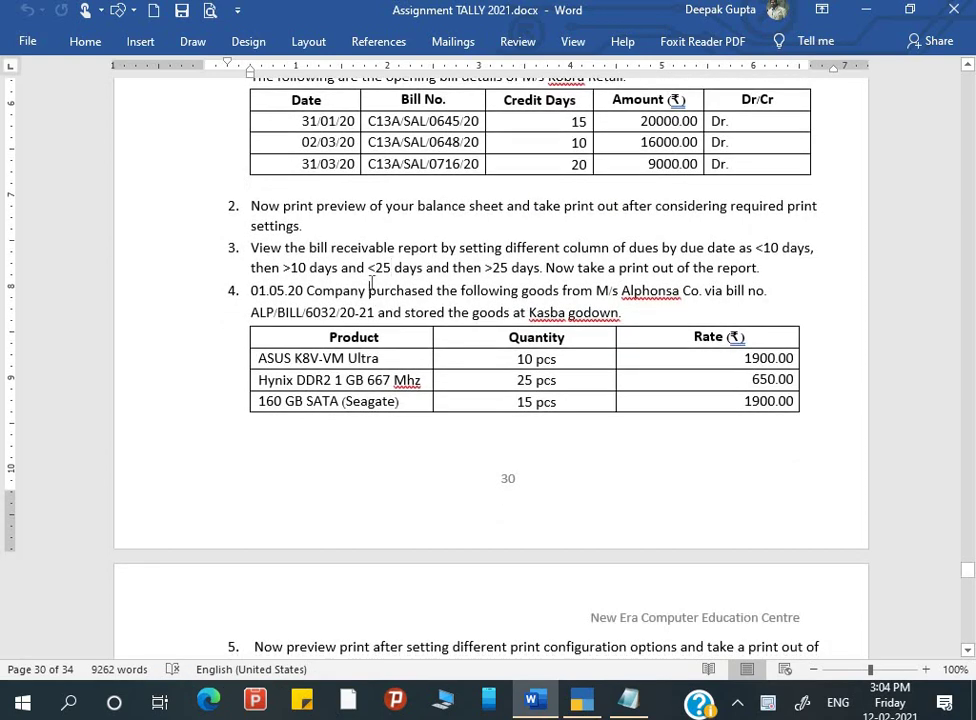
pyautogui.scroll(-1, 370, 283)
pyautogui.scroll(-4, 402, 400)
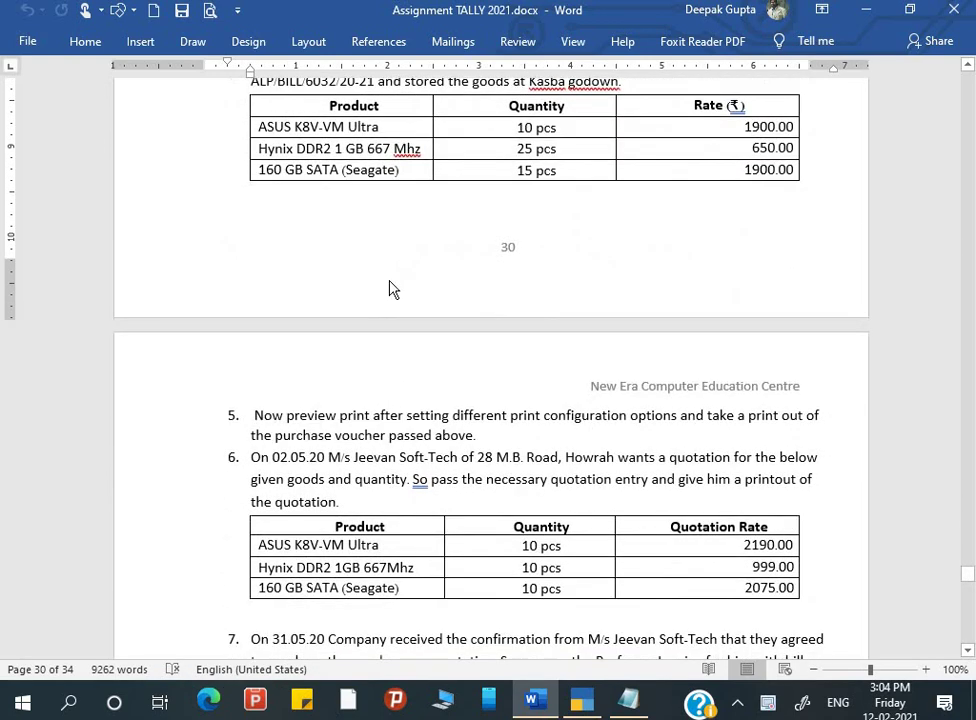
pyautogui.scroll(2, 392, 289)
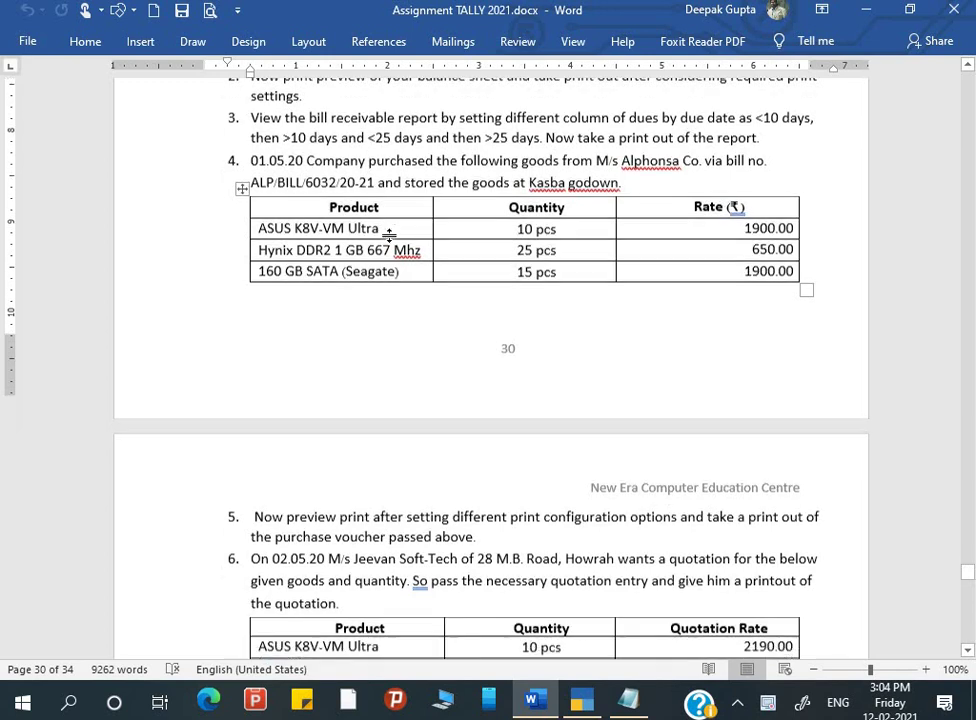
pyautogui.scroll(-1, 381, 438)
pyautogui.scroll(-1, 420, 438)
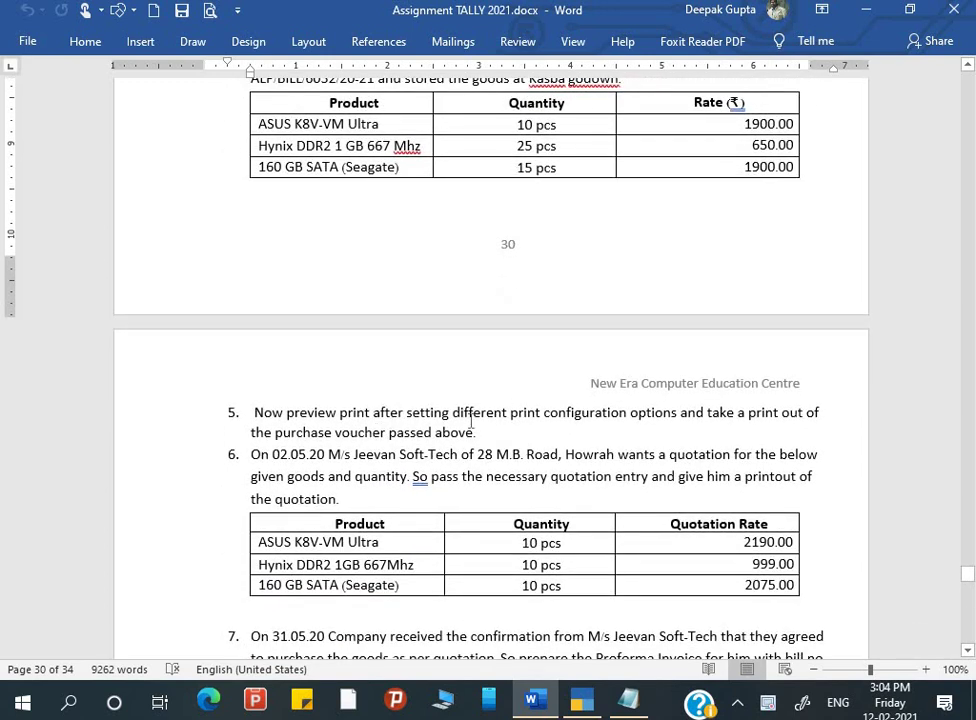
# Read questions 6 to 8 on the quotation, Proforma Invoice and cheque payment, and return to question 1's opening balances.
pyautogui.scroll(-4, 448, 426)
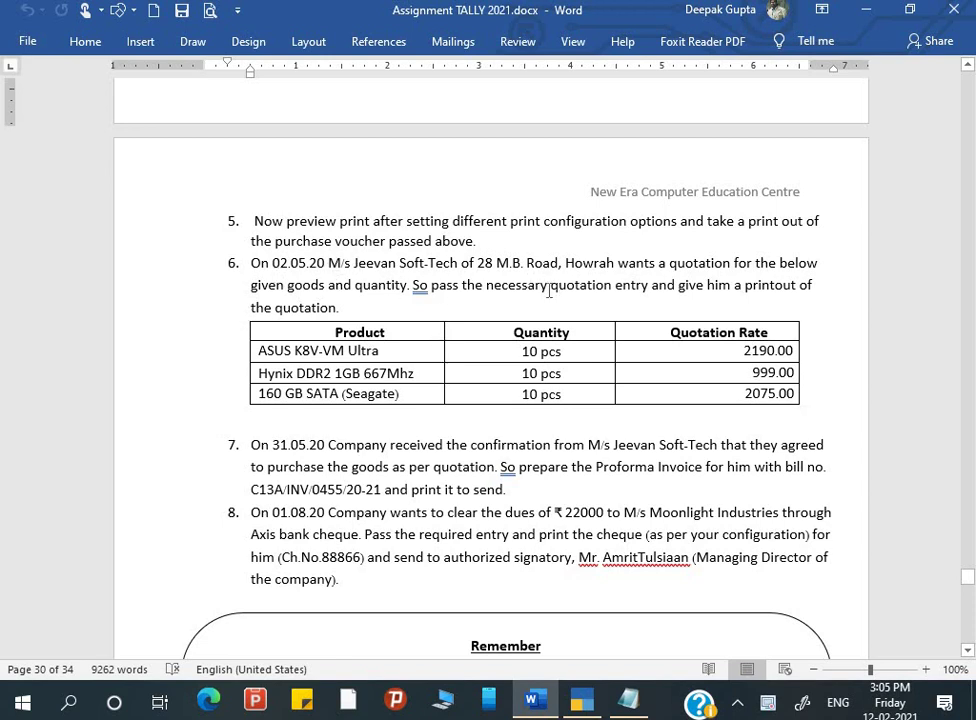
pyautogui.moveTo(487, 287); pyautogui.dragTo(608, 290)
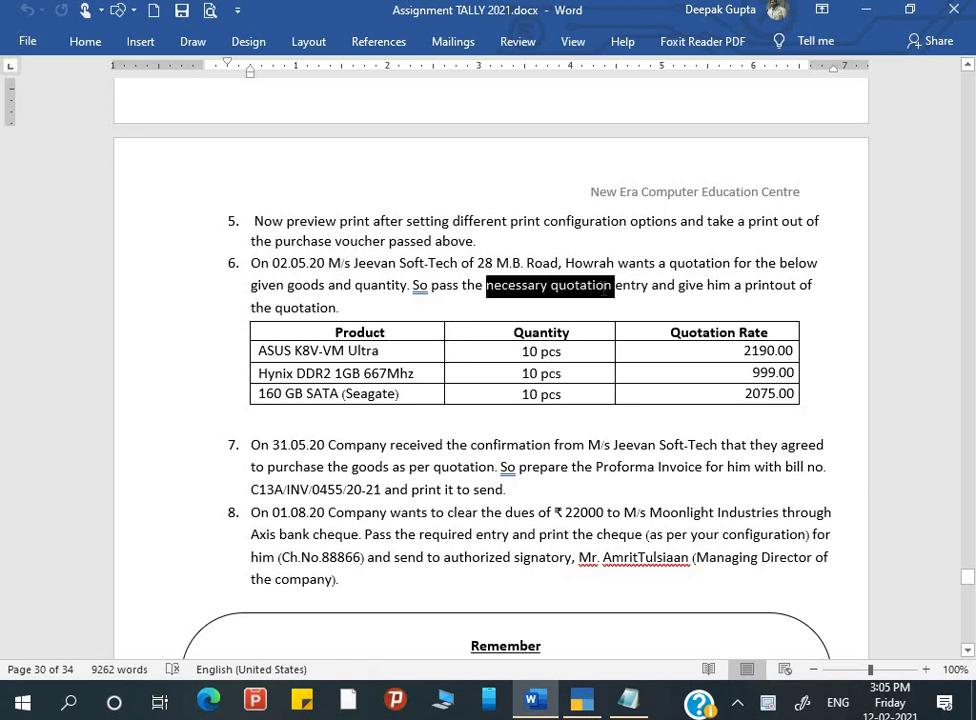
pyautogui.click(604, 292)
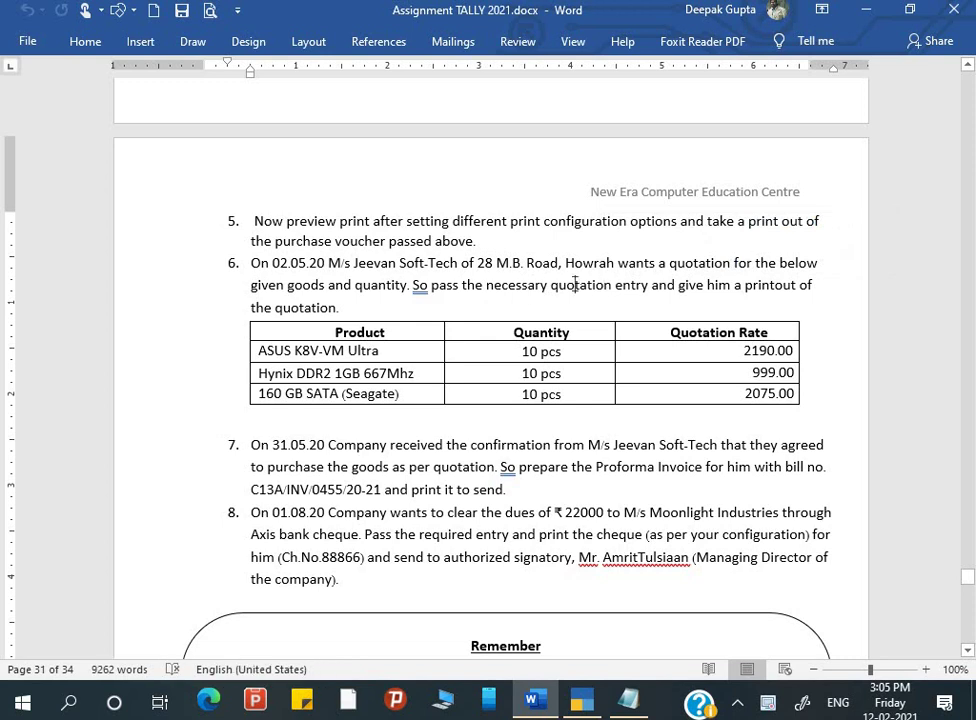
pyautogui.scroll(-1, 565, 295)
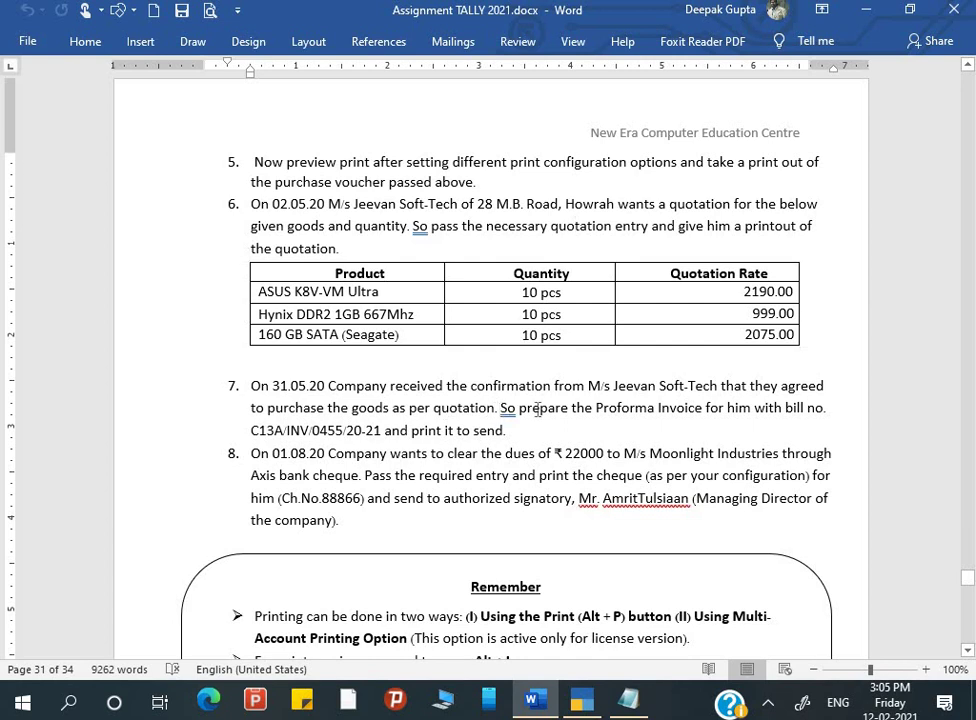
pyautogui.moveTo(603, 405); pyautogui.dragTo(703, 408)
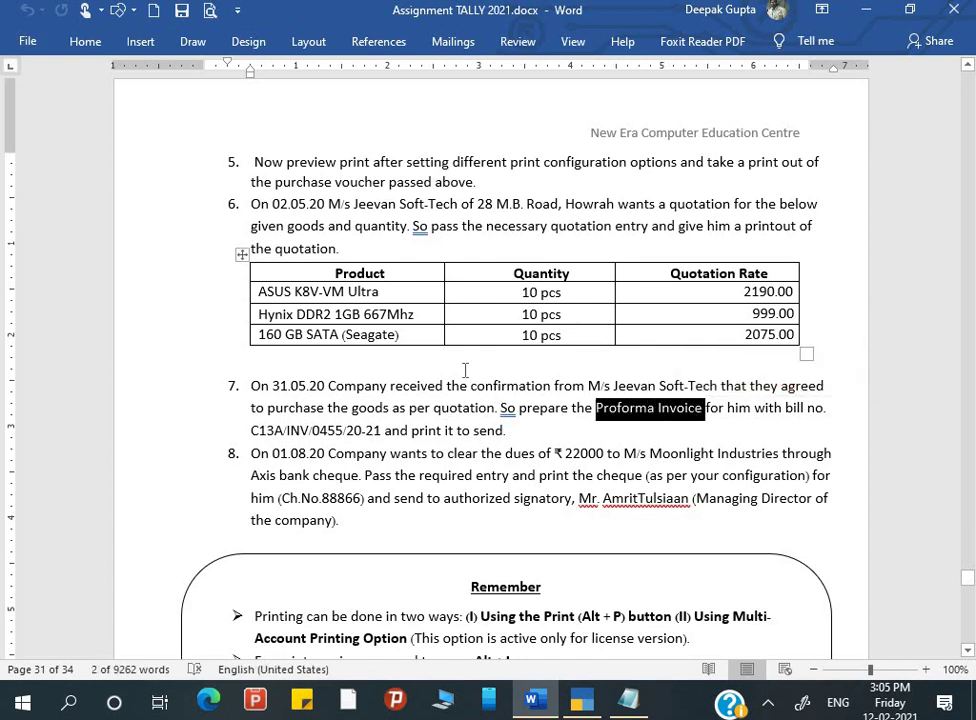
pyautogui.scroll(-1, 465, 370)
pyautogui.click(325, 408)
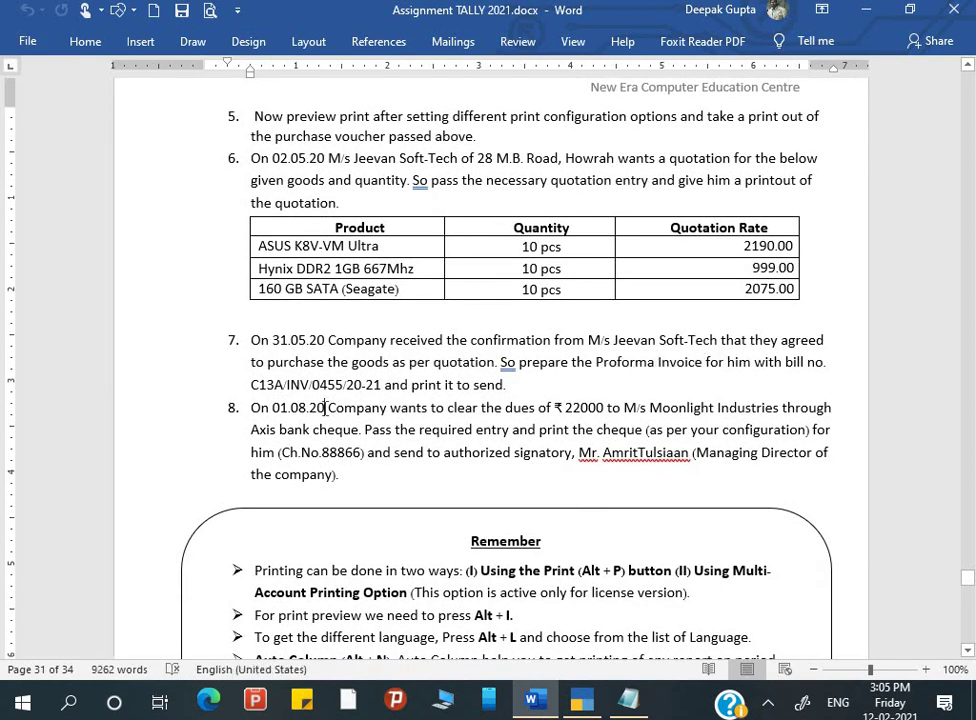
pyautogui.moveTo(365, 413); pyautogui.dragTo(510, 447)
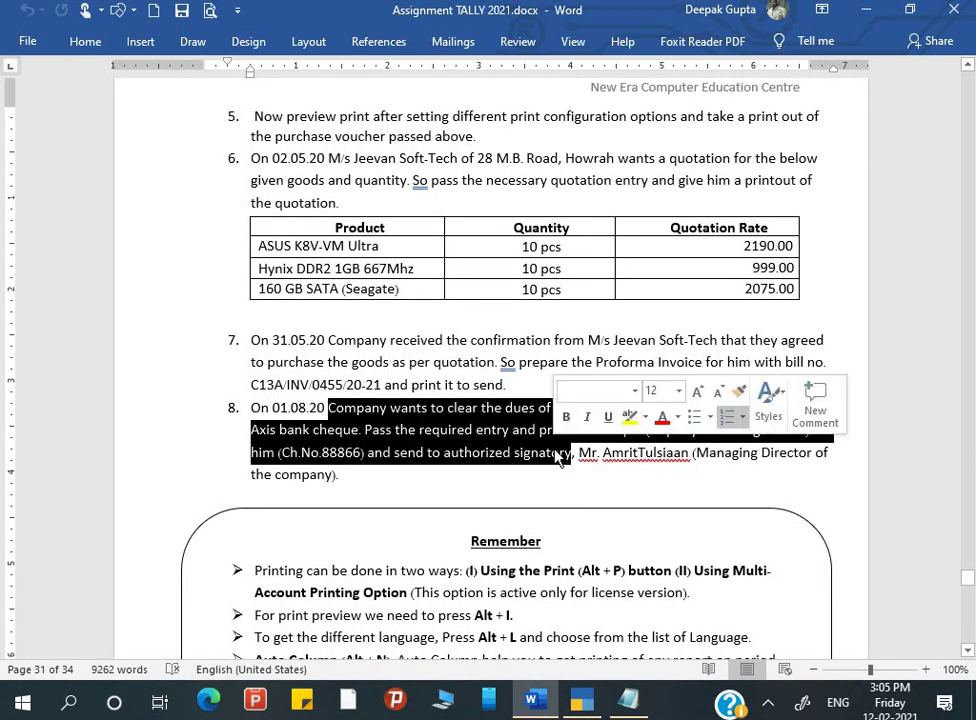
pyautogui.click(510, 445)
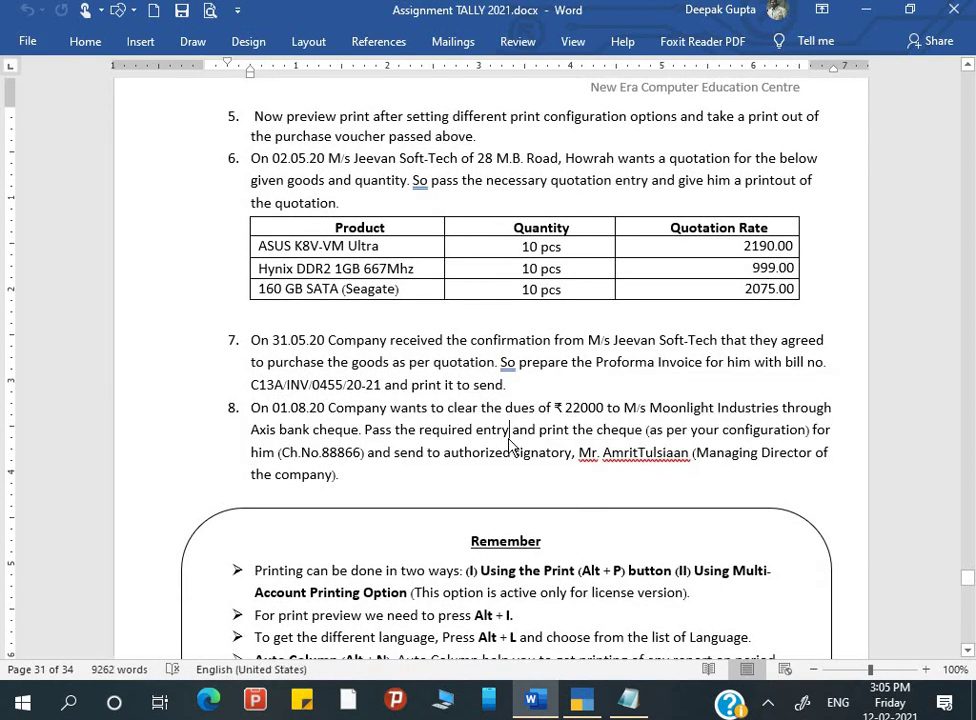
pyautogui.scroll(12, 510, 445)
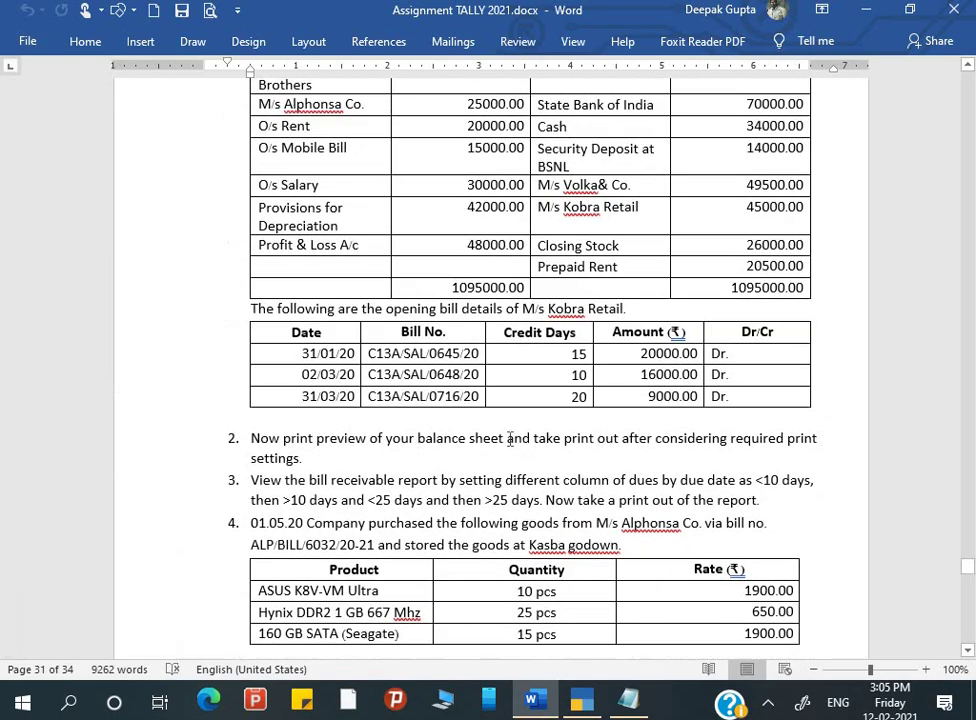
pyautogui.scroll(4, 508, 440)
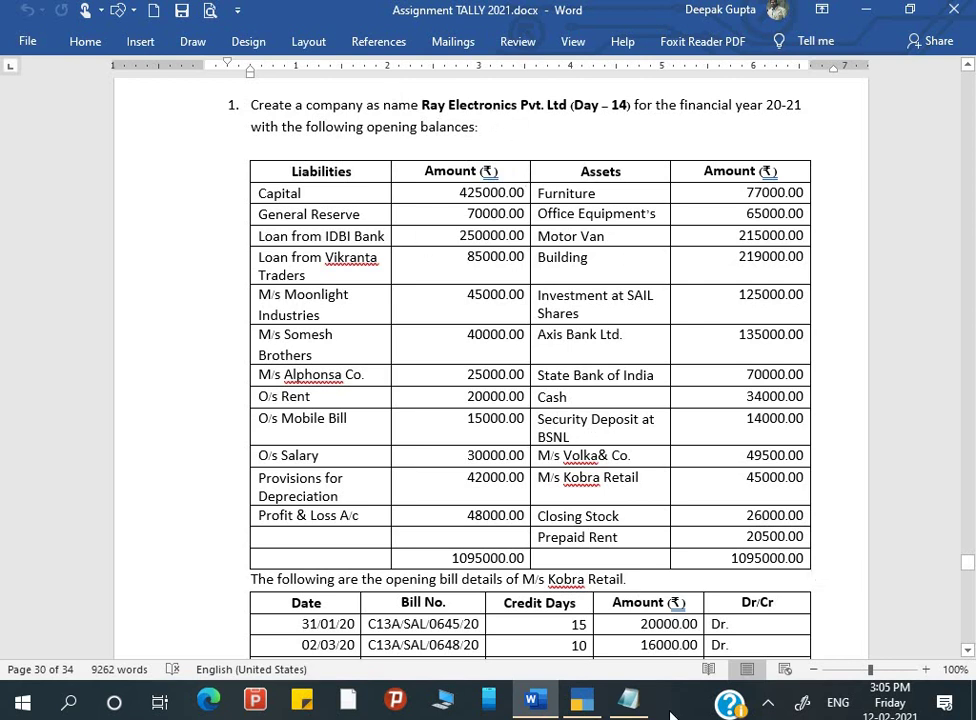
# Switch to TallyPrime and view the Multi Alter ledger list for All Items from the Chart of Accounts.
pyautogui.click(583, 702)
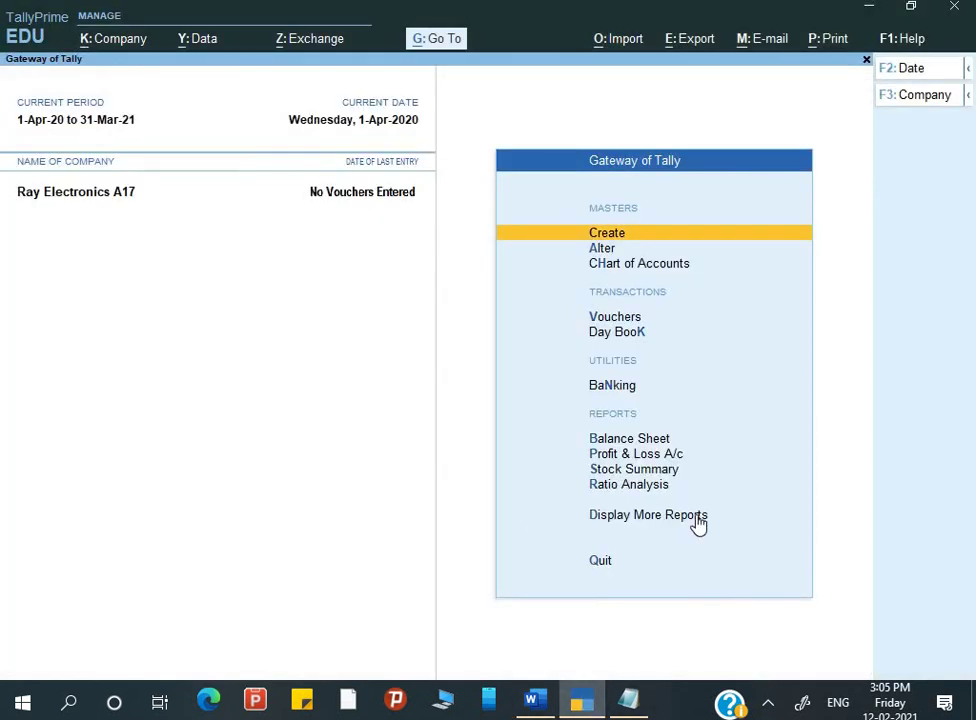
pyautogui.press('Down')
pyautogui.press('Down')
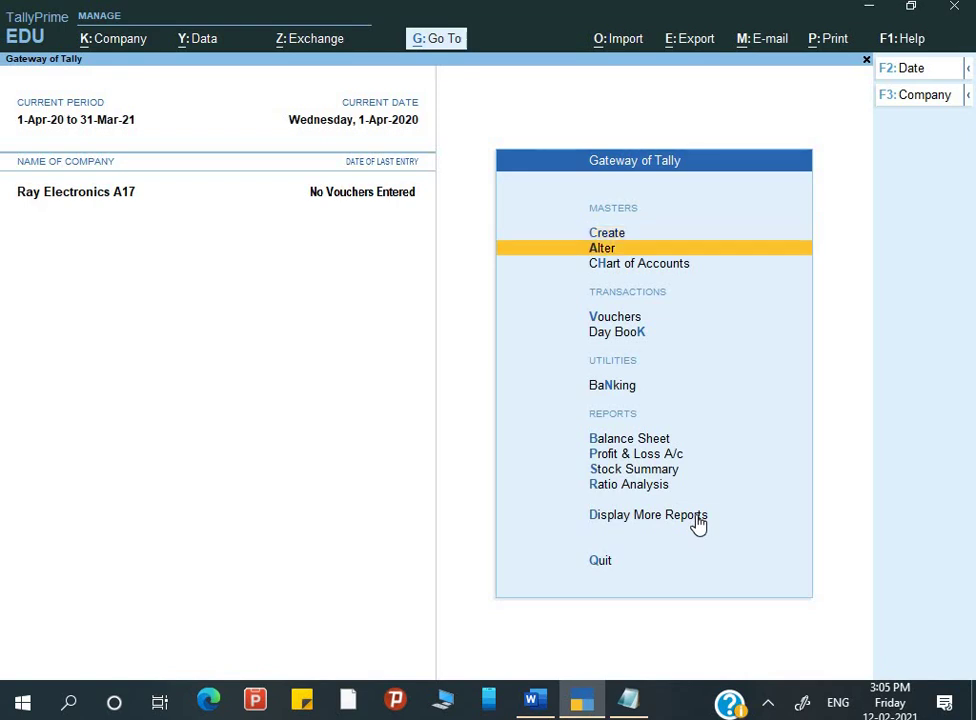
pyautogui.press('Return')
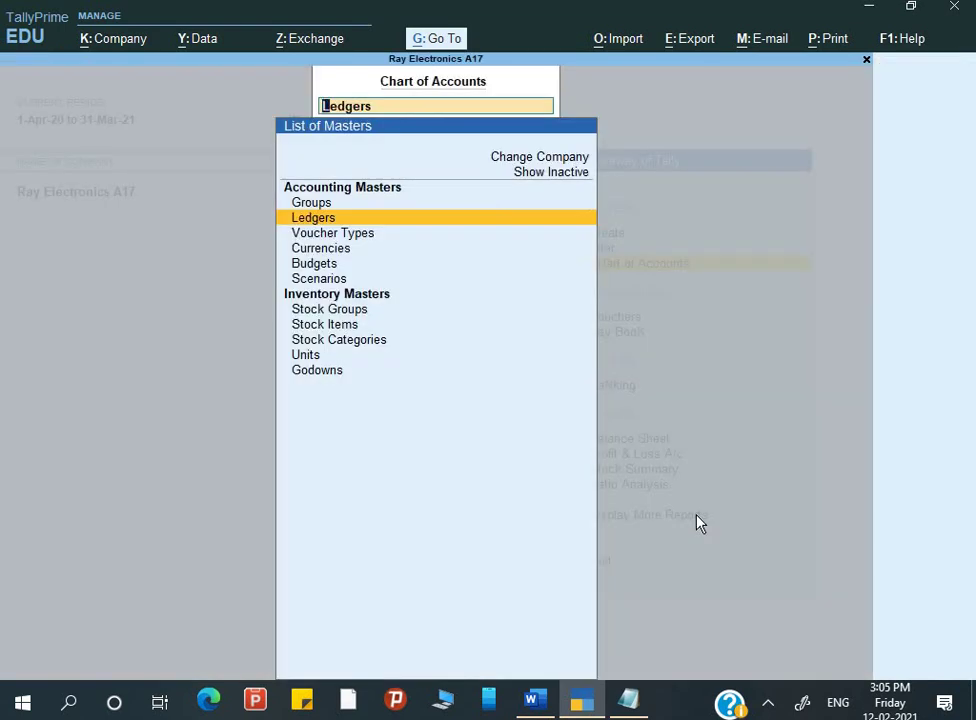
pyautogui.press('Return')
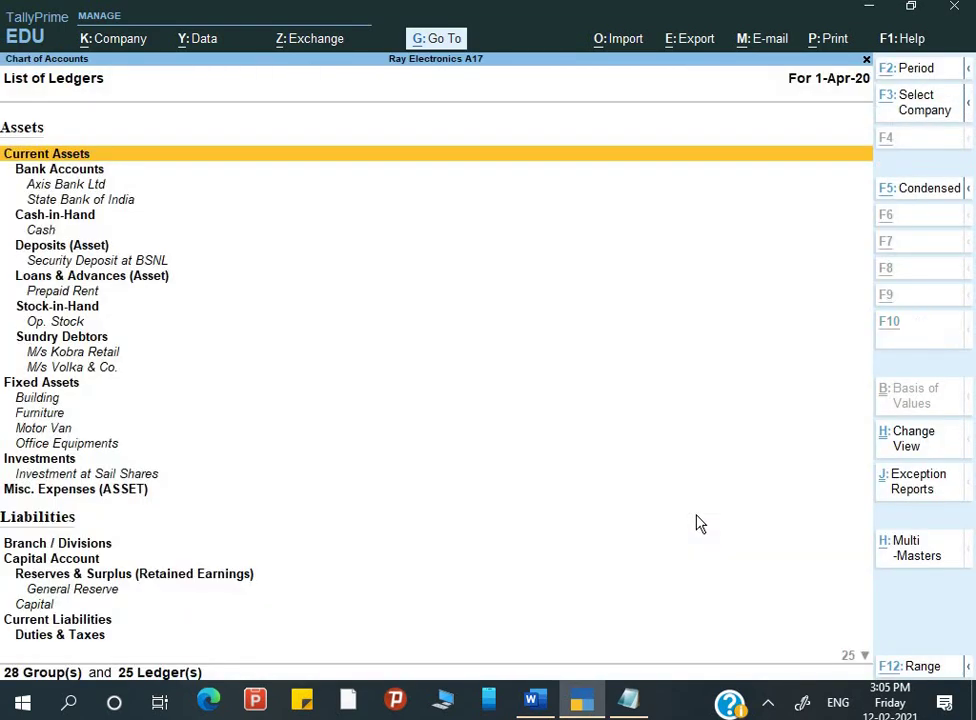
pyautogui.hotkey('ctrl', 'h')
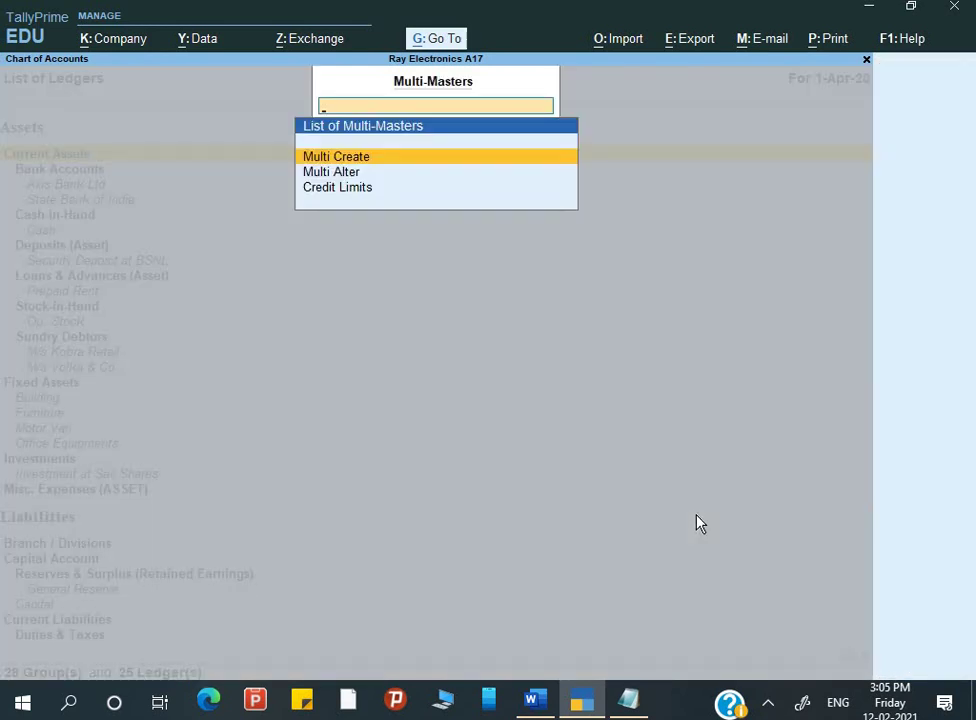
pyautogui.press('Down')
pyautogui.press('Return')
pyautogui.press('Return')
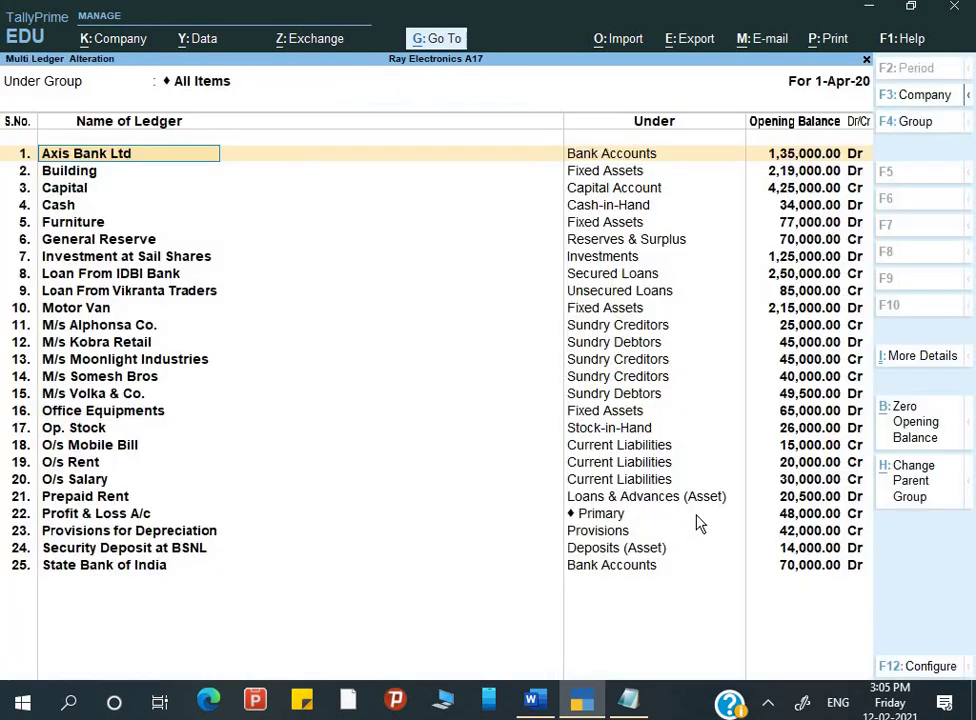
pyautogui.press('Escape')
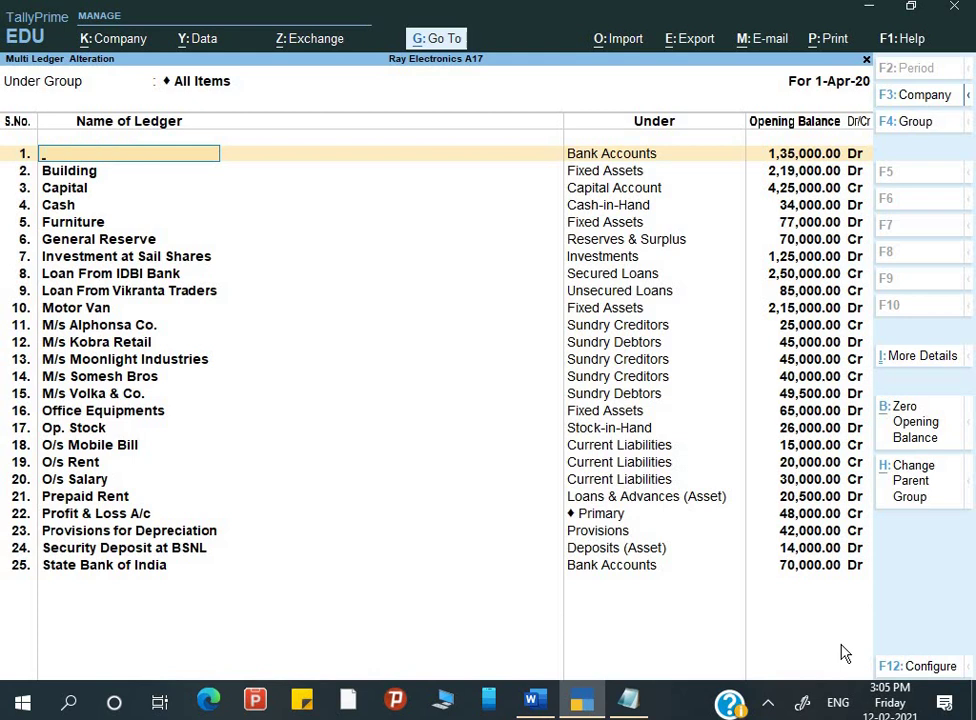
pyautogui.press('Escape')
pyautogui.press('Escape')
pyautogui.press('Escape')
pyautogui.press('Escape')
# Open the Balance Sheet report of Ray Electronics A17.
pyautogui.press('Down')
pyautogui.press('Down')
pyautogui.press('Down')
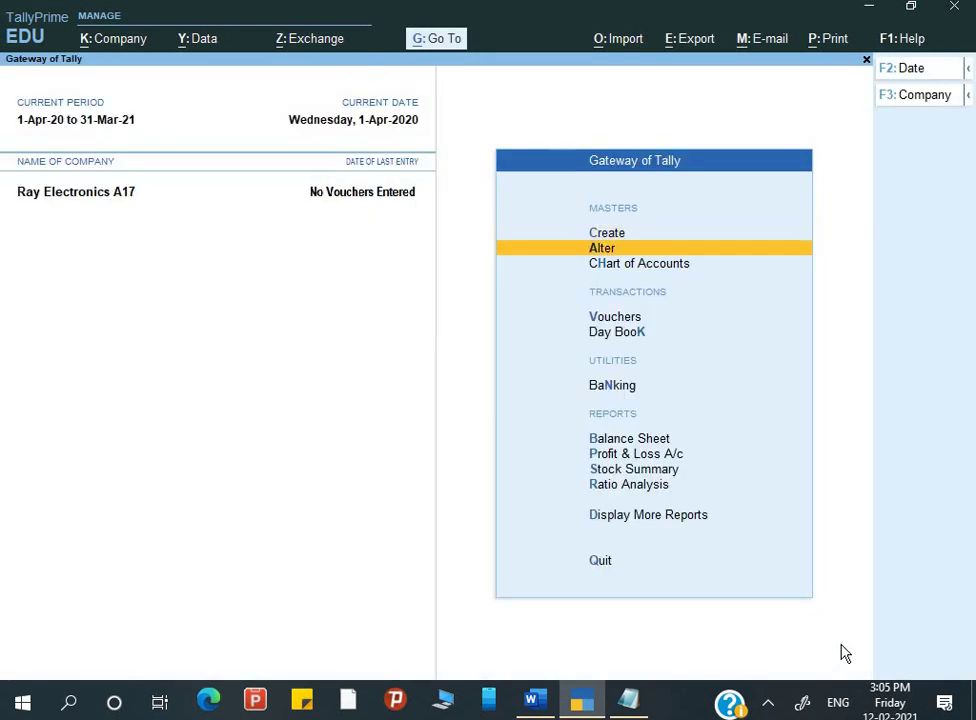
pyautogui.press('Down')
pyautogui.press('Down')
pyautogui.press('Down')
pyautogui.press('Down')
pyautogui.press('Up')
pyautogui.press('Return')
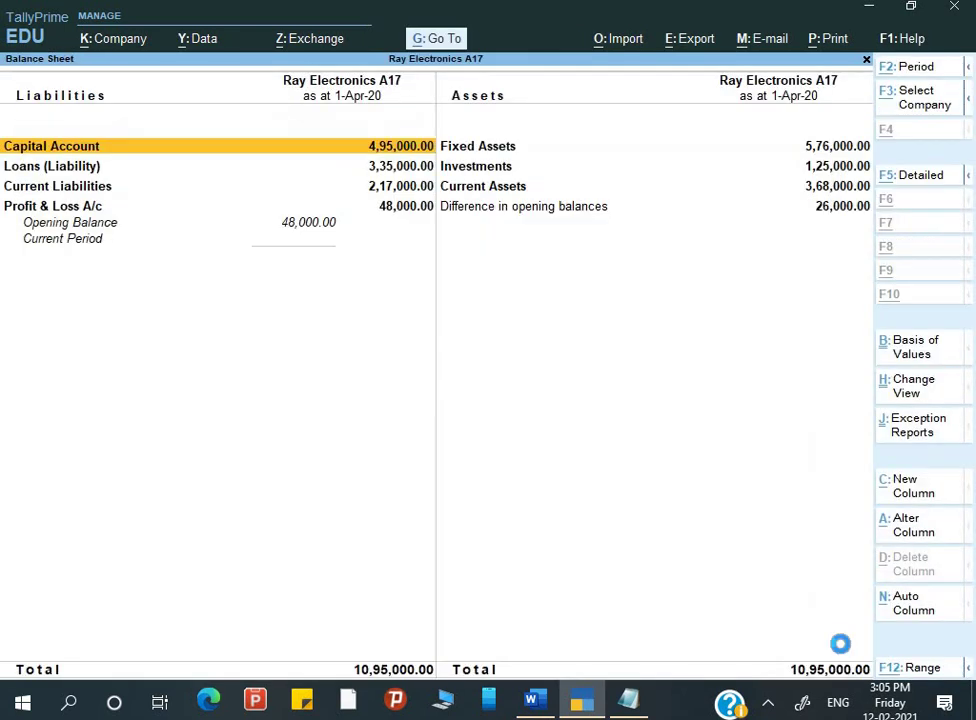
# Show the balance sheet in detailed view and go through the asset entries down to the current assets.
pyautogui.hotkey('alt', 'f5')
pyautogui.press('Right')
pyautogui.press('Down')
pyautogui.press('Down')
pyautogui.press('Down')
pyautogui.press('Down')
pyautogui.press('Down')
pyautogui.press('Down')
pyautogui.press('Down')
pyautogui.press('Down')
pyautogui.press('Down')
pyautogui.press('Down')
pyautogui.press('Down')
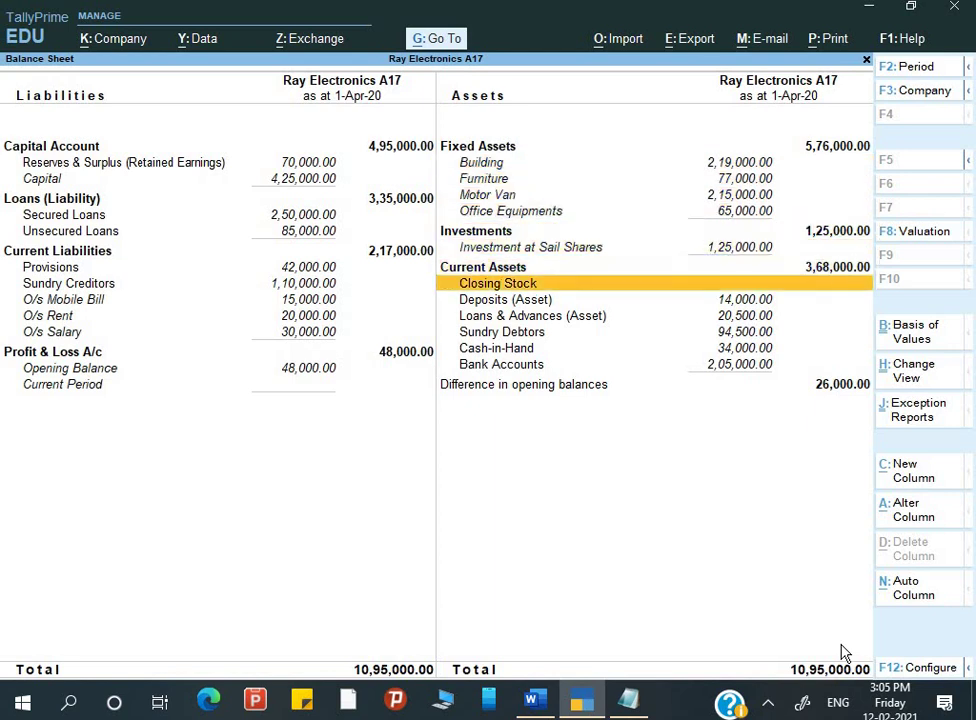
pyautogui.press('Down')
pyautogui.press('Down')
# Switch to the Word assignment and review the opening bill details of M/s Kobra Retail.
pyautogui.hotkey('alt', 'Tab')
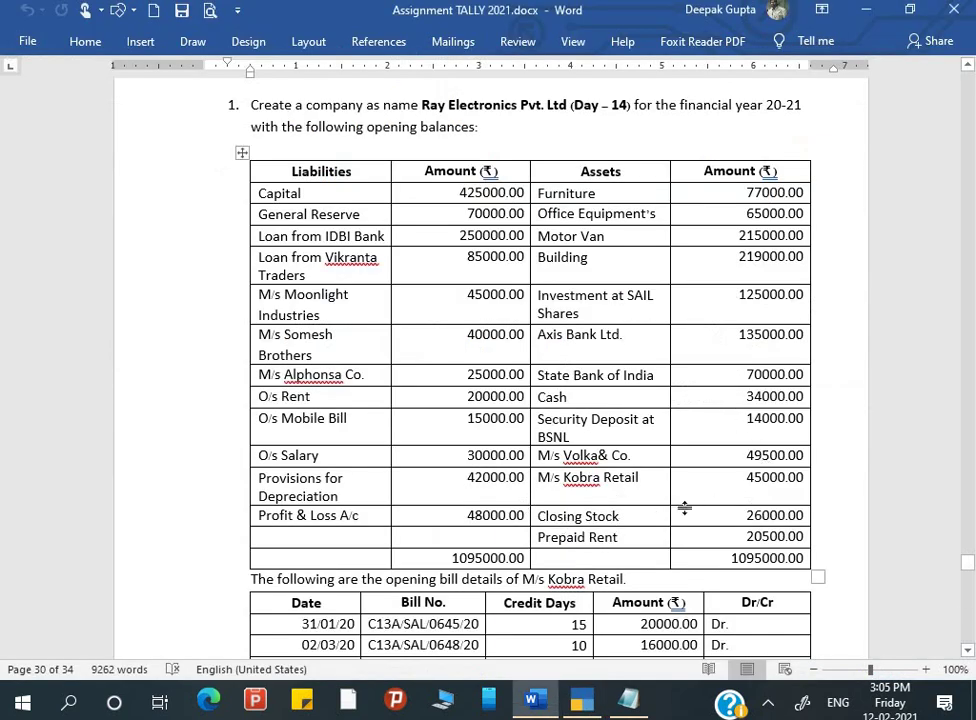
pyautogui.scroll(-3, 725, 519)
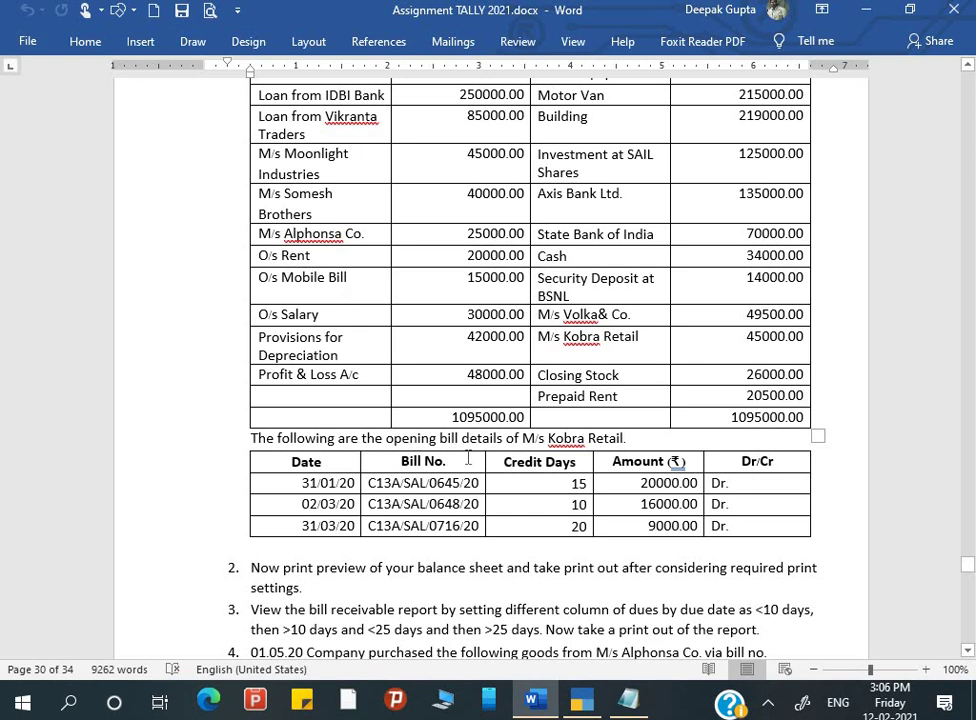
pyautogui.moveTo(522, 438); pyautogui.dragTo(628, 438)
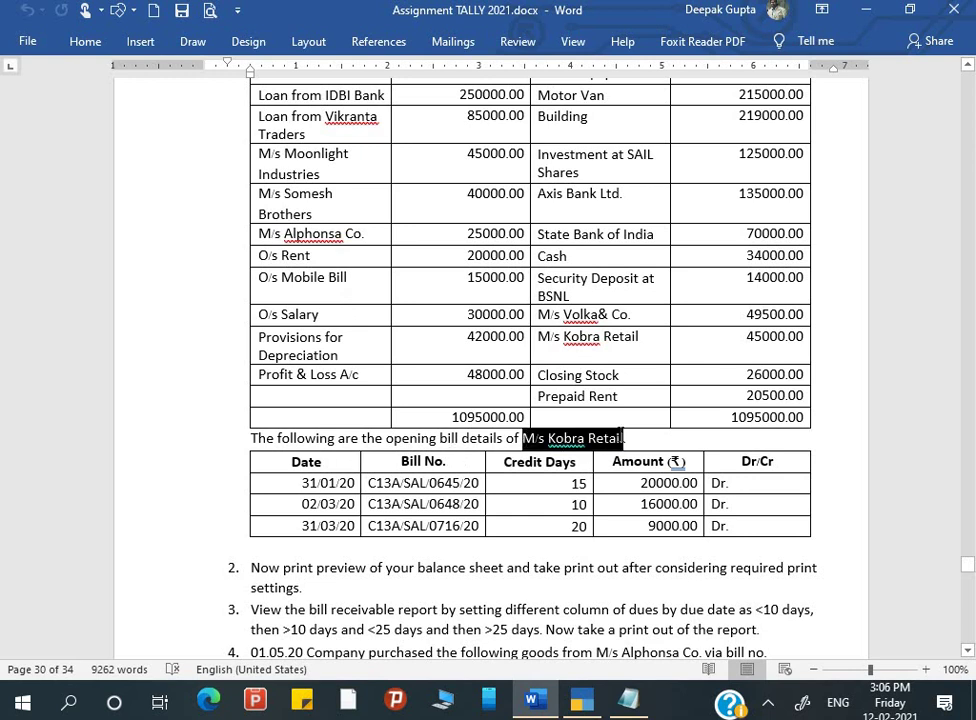
pyautogui.click(500, 462)
pyautogui.scroll(-2, 500, 462)
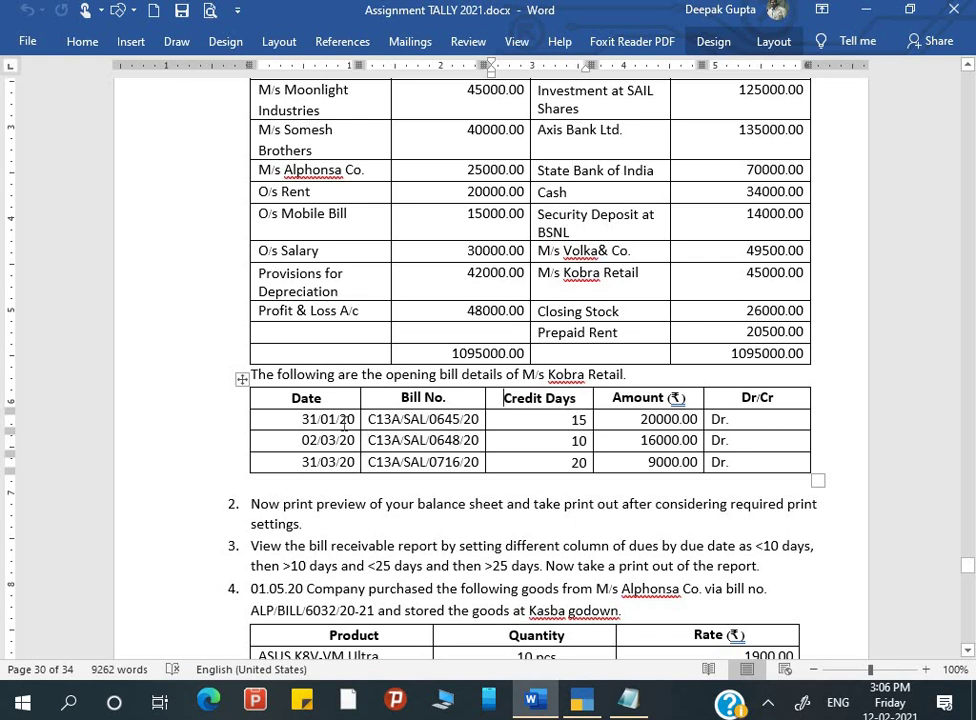
# Recheck the bill credit days and questions 2 to 4 in the assignment, and return to the TallyPrime balance sheet.
pyautogui.hotkey('alt', 'Tab')
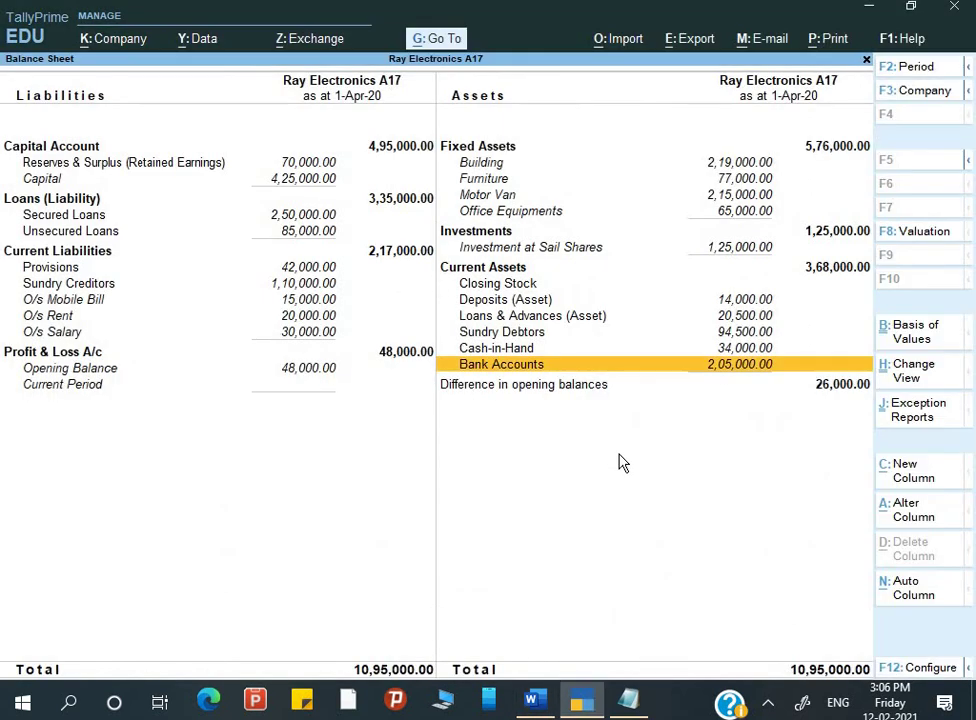
pyautogui.hotkey('alt', 'Tab')
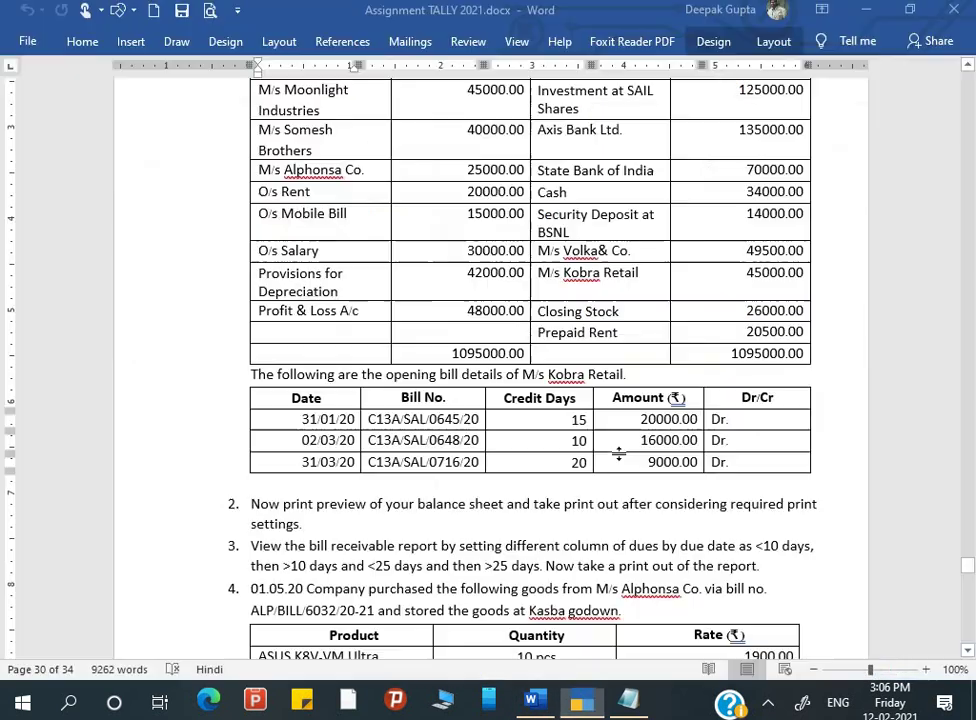
pyautogui.click(537, 441)
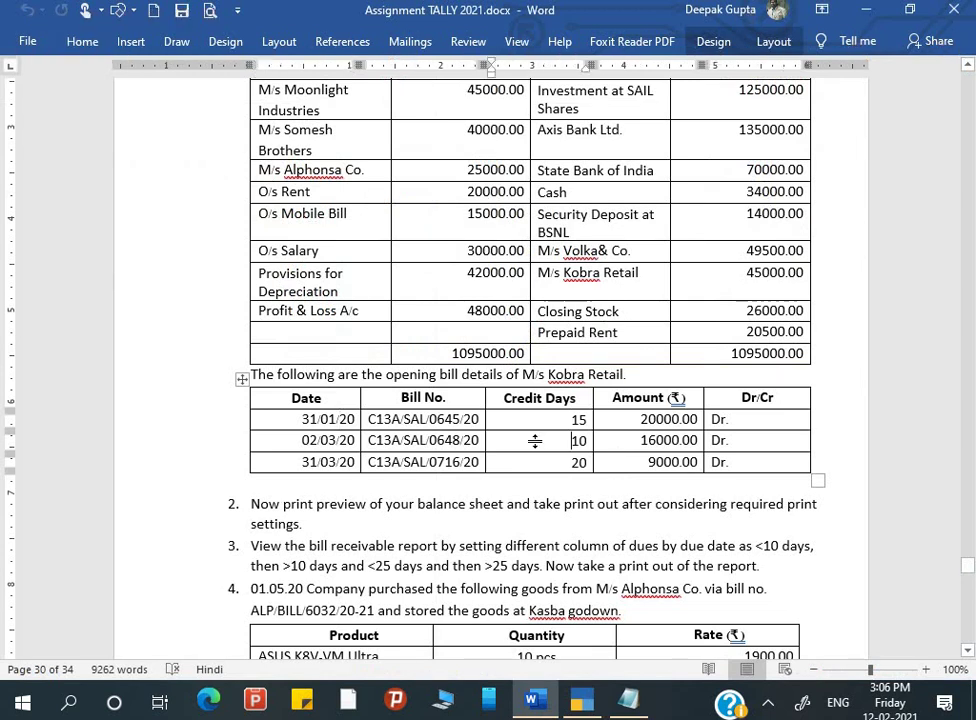
pyautogui.scroll(-3, 537, 441)
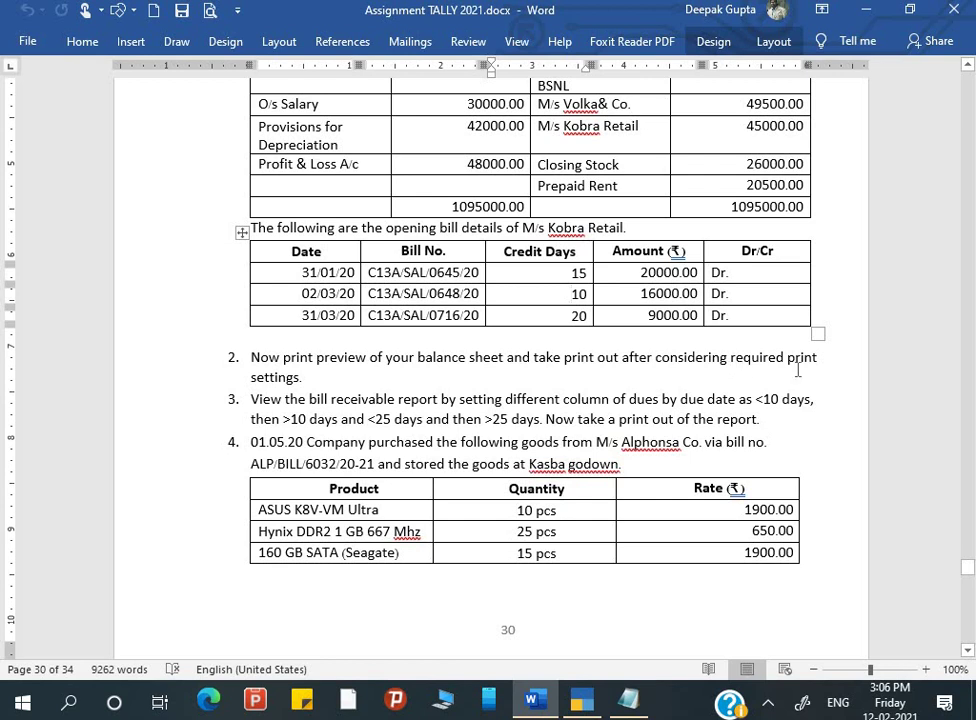
pyautogui.hotkey('alt', 'Tab')
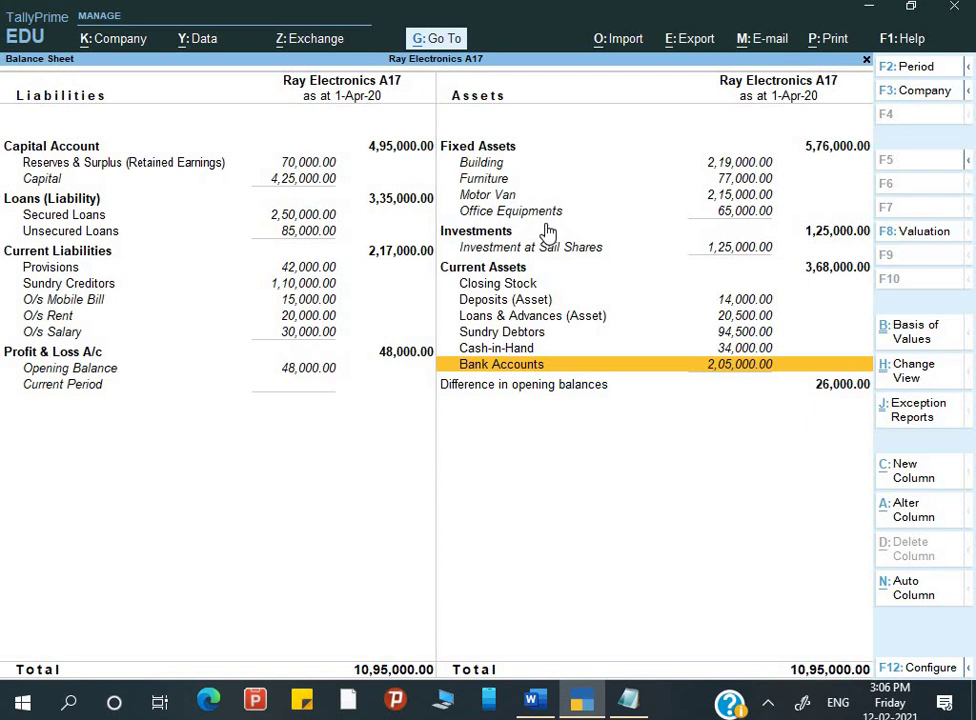
# Configure the balance sheet to show percentages, leaving all other report options as they are.
pyautogui.press('F12')
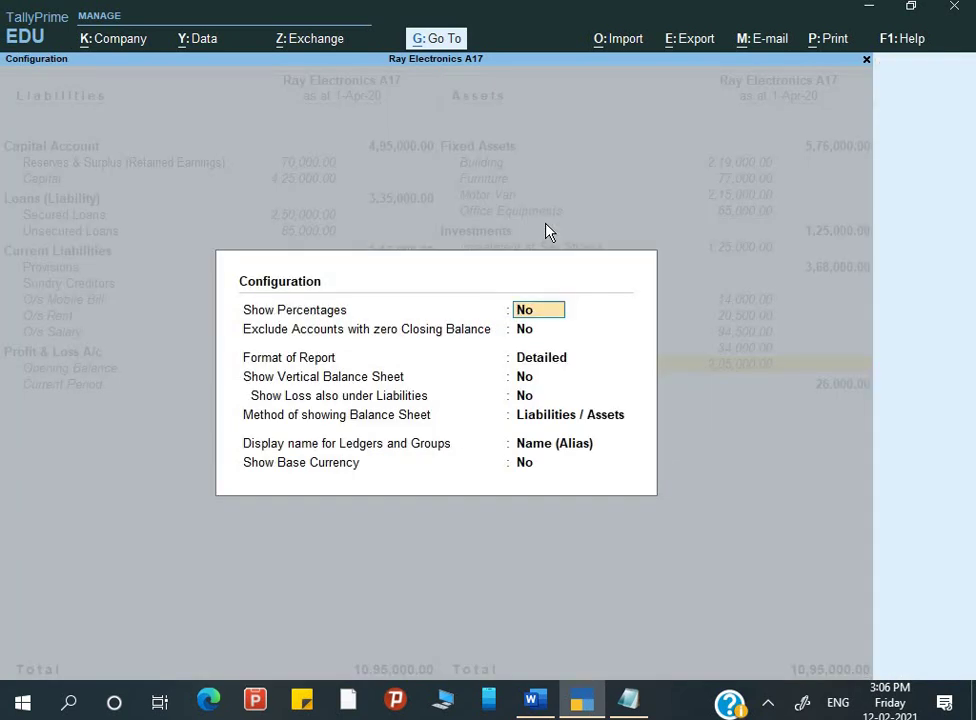
pyautogui.write('y')
pyautogui.press('Return')
pyautogui.press('Return')
pyautogui.press('Return')
pyautogui.press('Return')
pyautogui.press('Return')
pyautogui.press('Return')
pyautogui.press('Return')
pyautogui.press('Return')
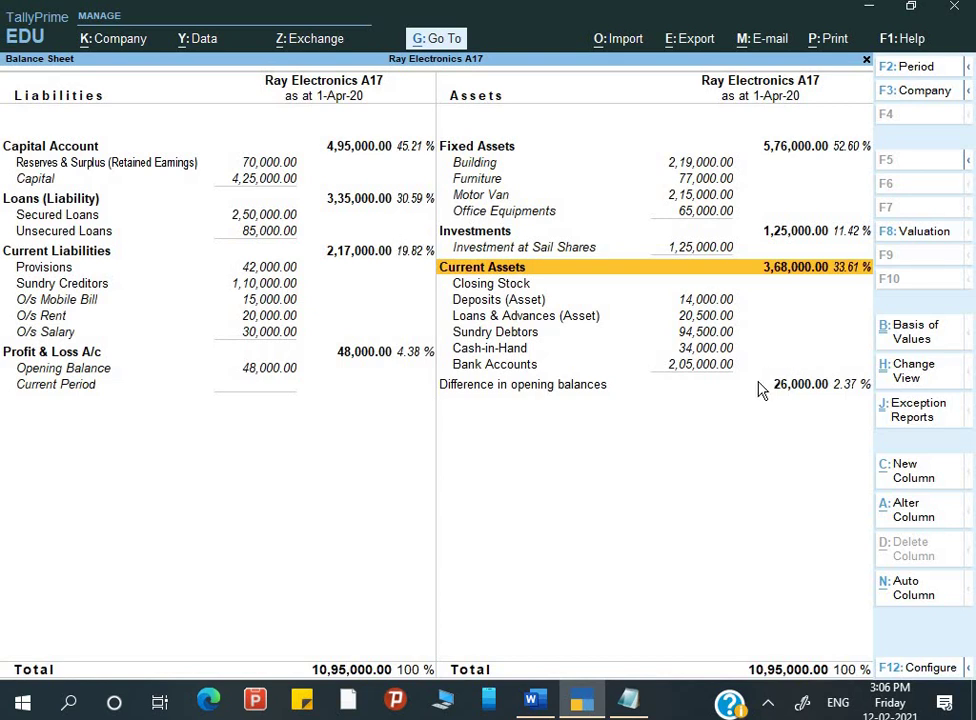
pyautogui.press('F12')
pyautogui.press('Return')
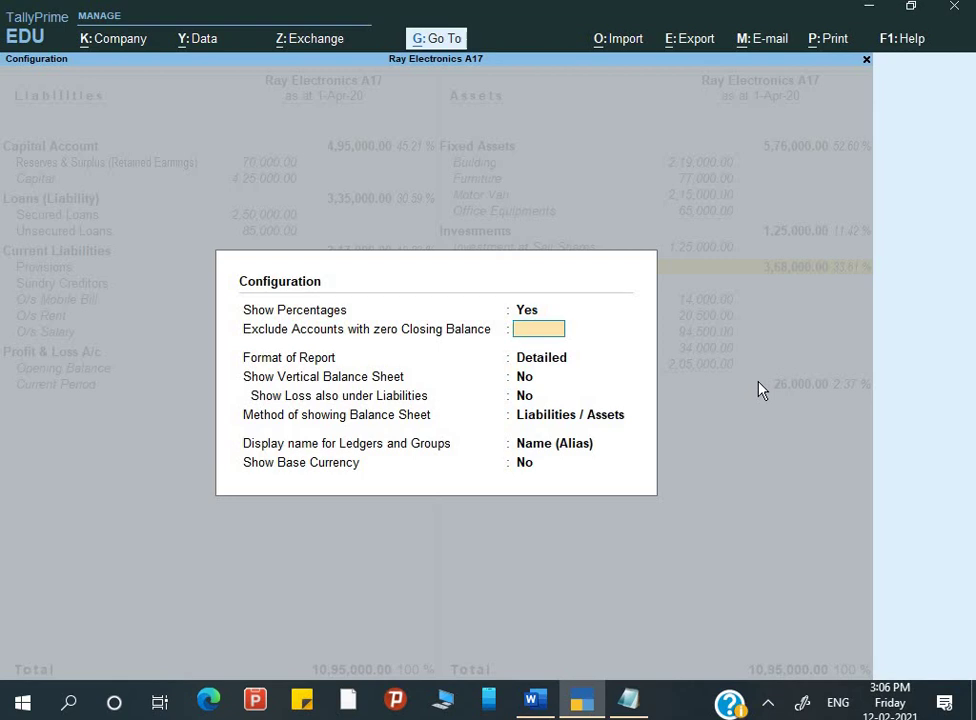
pyautogui.press('Escape')
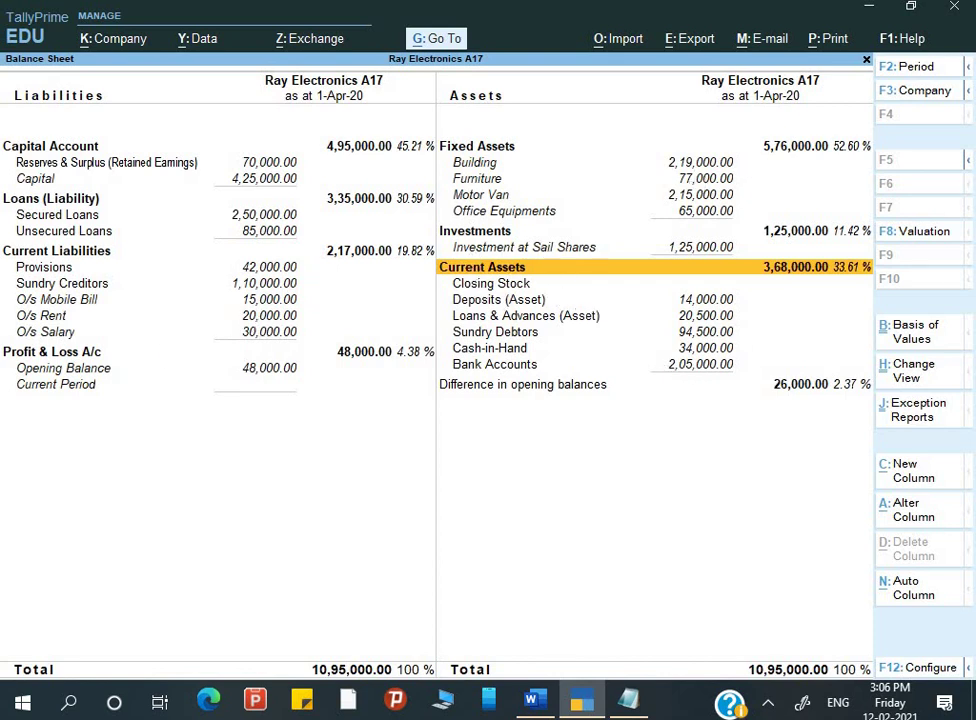
# Configure the balance sheet to exclude accounts with zero closing balance.
pyautogui.press('F12')
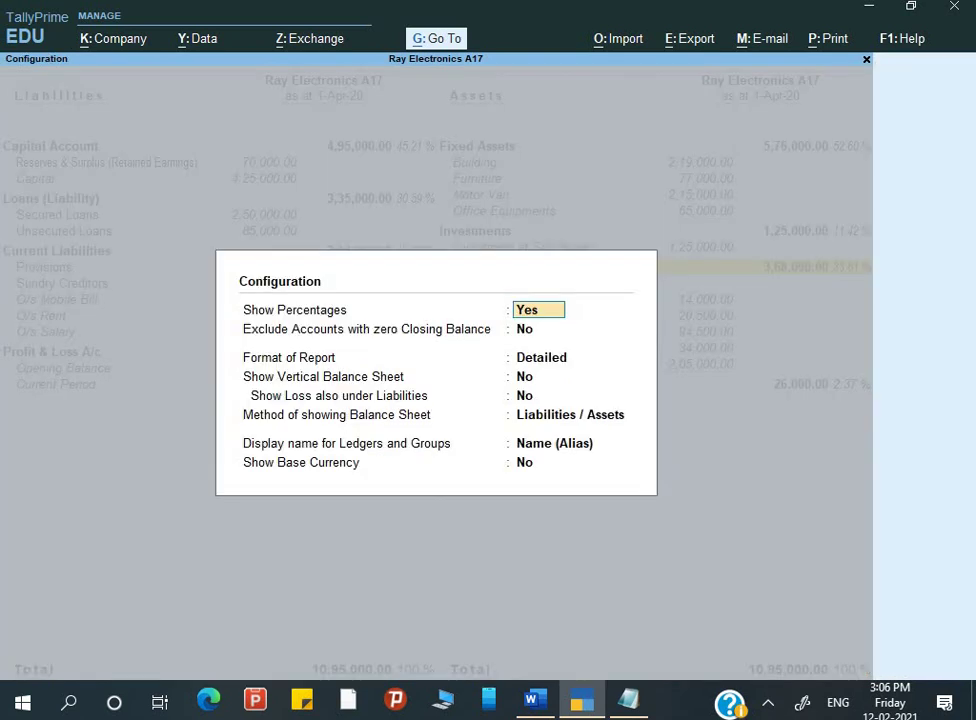
pyautogui.press('Return')
pyautogui.press('y')
pyautogui.press('Return')
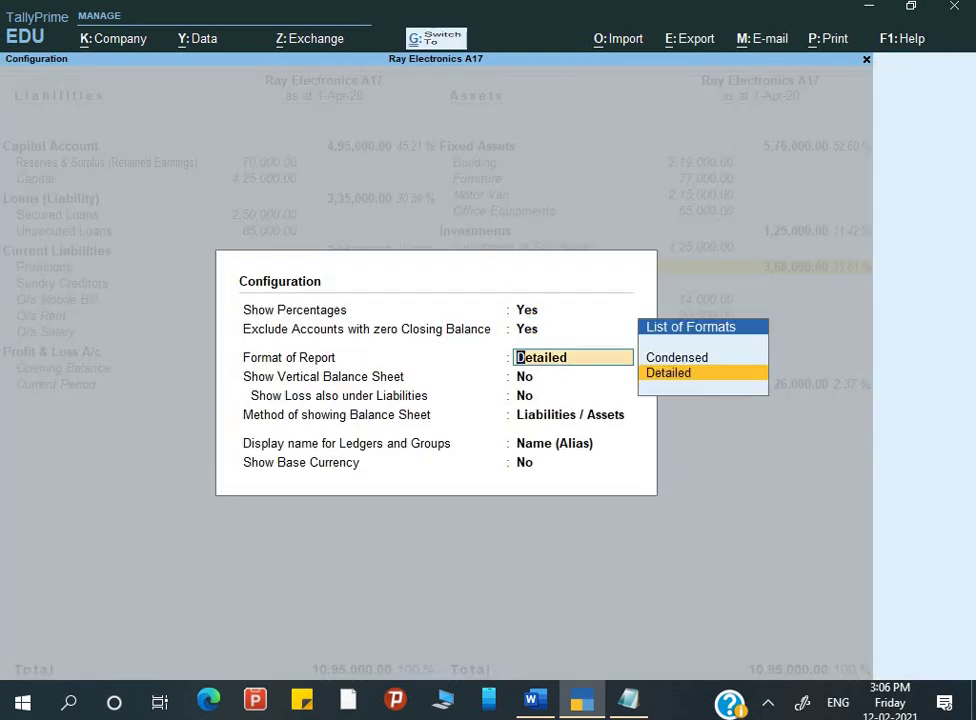
pyautogui.hotkey('ctrl', 'a')
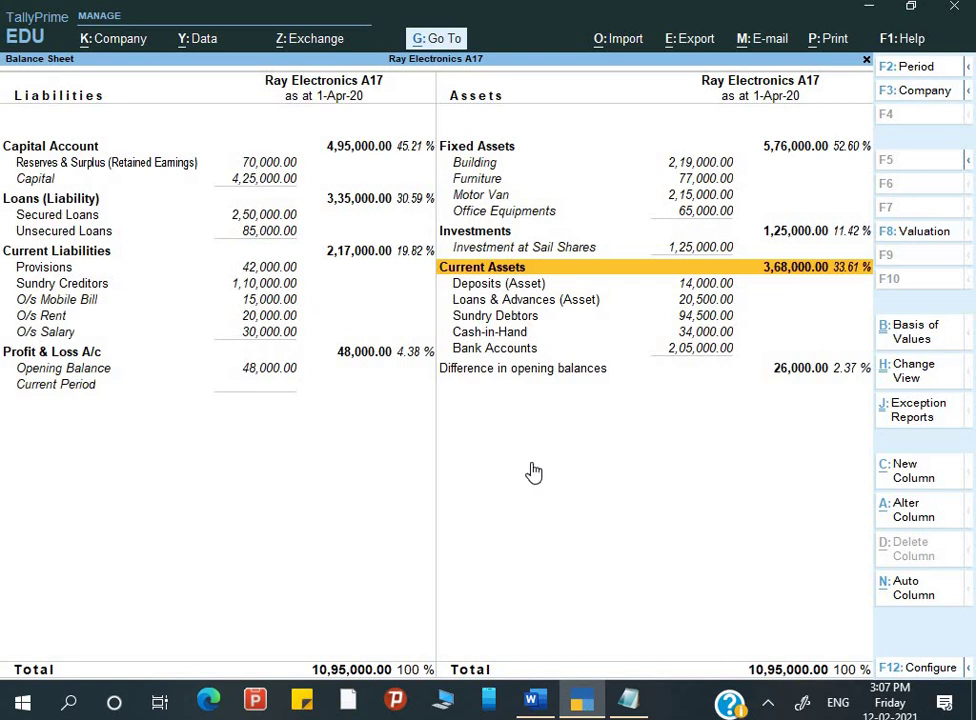
# Set Exclude Accounts with zero Closing Balance back to No in the balance sheet configuration.
pyautogui.press('F12')
pyautogui.press('Return')
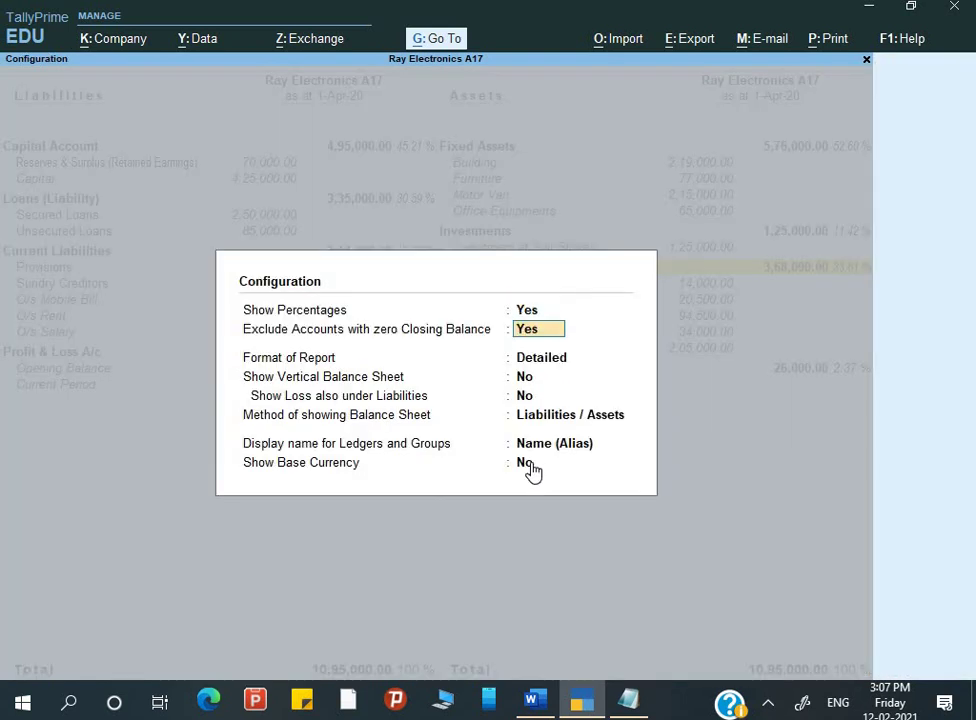
pyautogui.write('n')
pyautogui.press('Return')
pyautogui.press('Return')
pyautogui.press('Return')
pyautogui.press('Return')
pyautogui.press('Return')
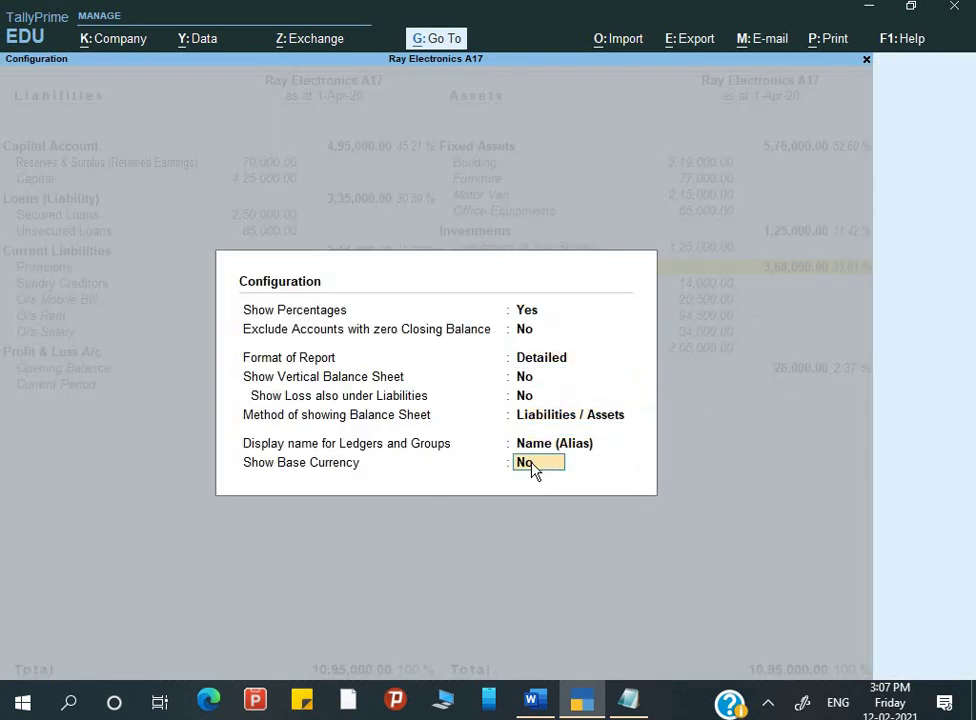
pyautogui.press('Return')
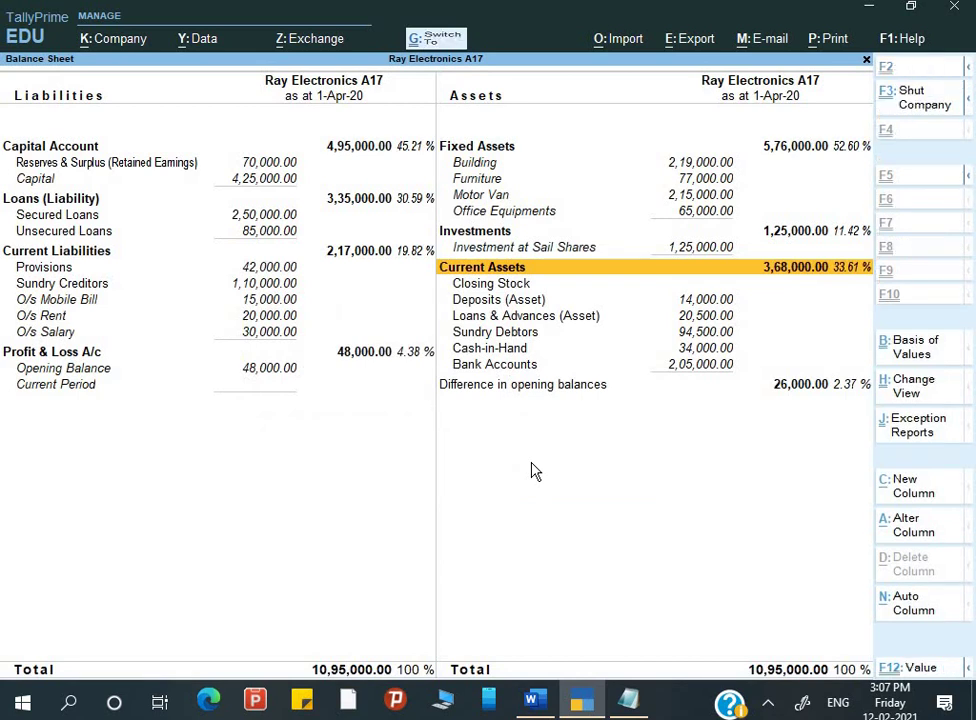
# Look at the report format options in the configuration, and switch the balance sheet to condensed view and back to detailed.
pyautogui.hotkey('ctrl', 'Left')
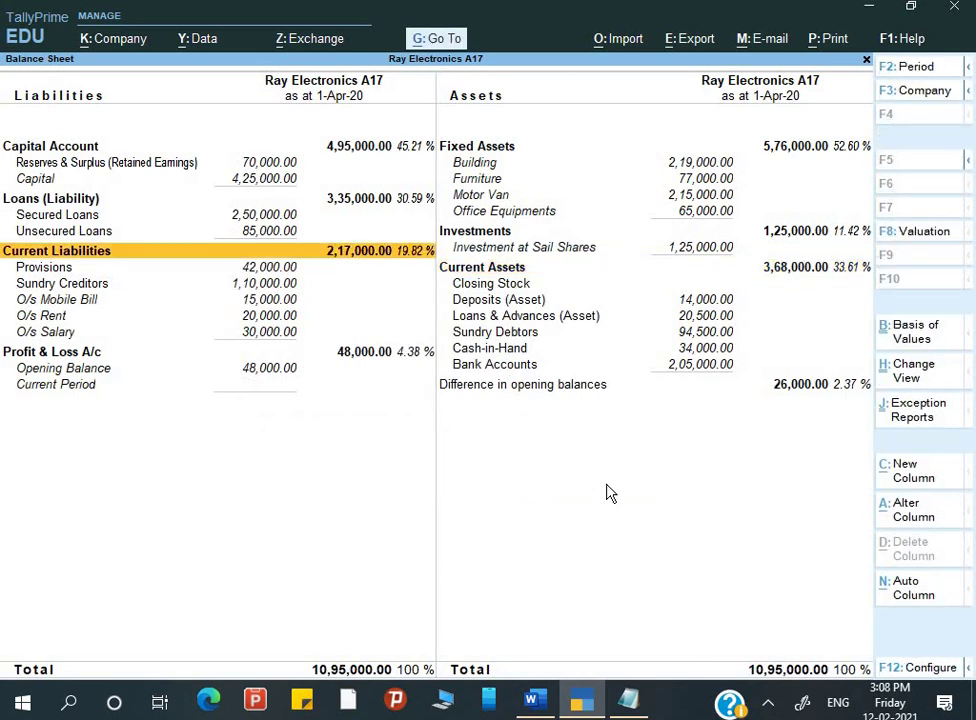
pyautogui.press('F12')
pyautogui.press('Return')
pyautogui.press('Return')
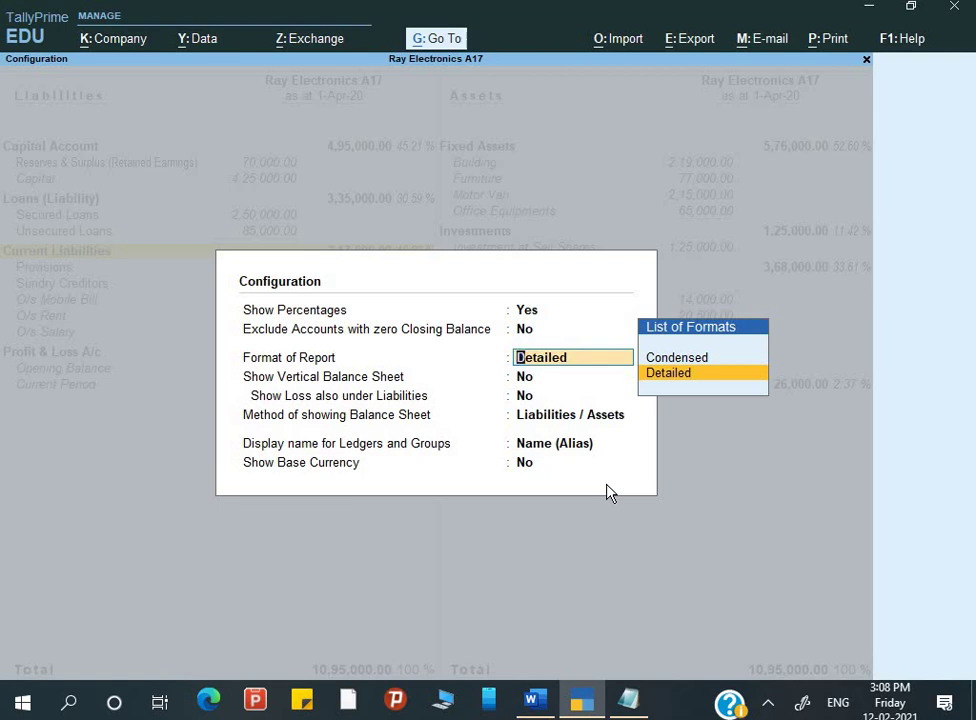
pyautogui.hotkey('ctrl', 'a')
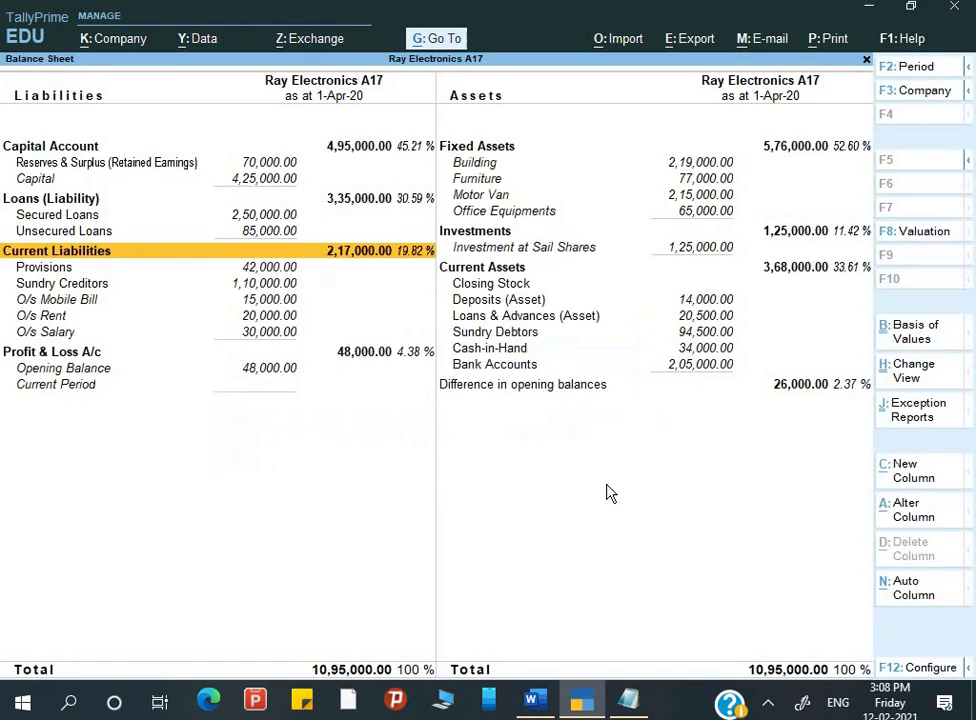
pyautogui.hotkey('alt', 'F5')
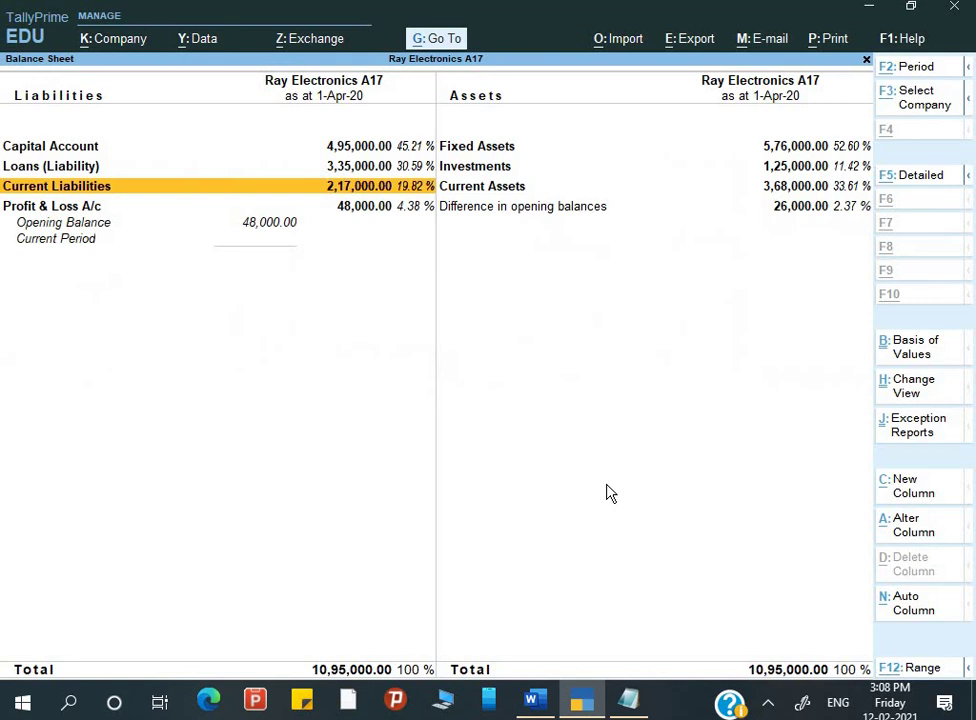
pyautogui.hotkey('alt', 'F5')
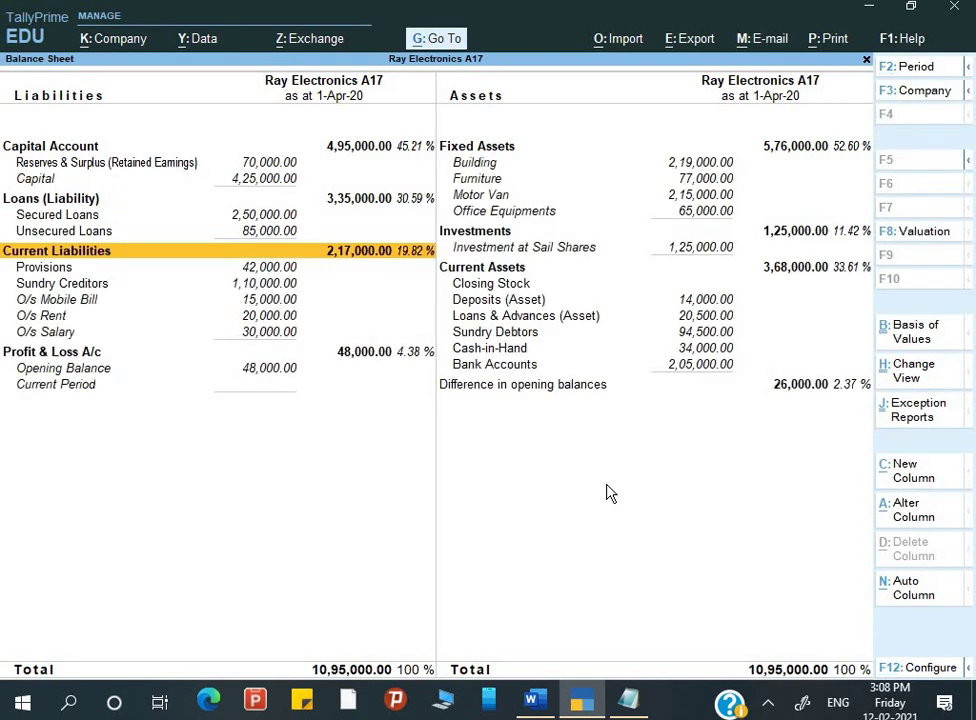
# Set the balance sheet's Format of Report to Condensed in its configuration.
pyautogui.press('F12')
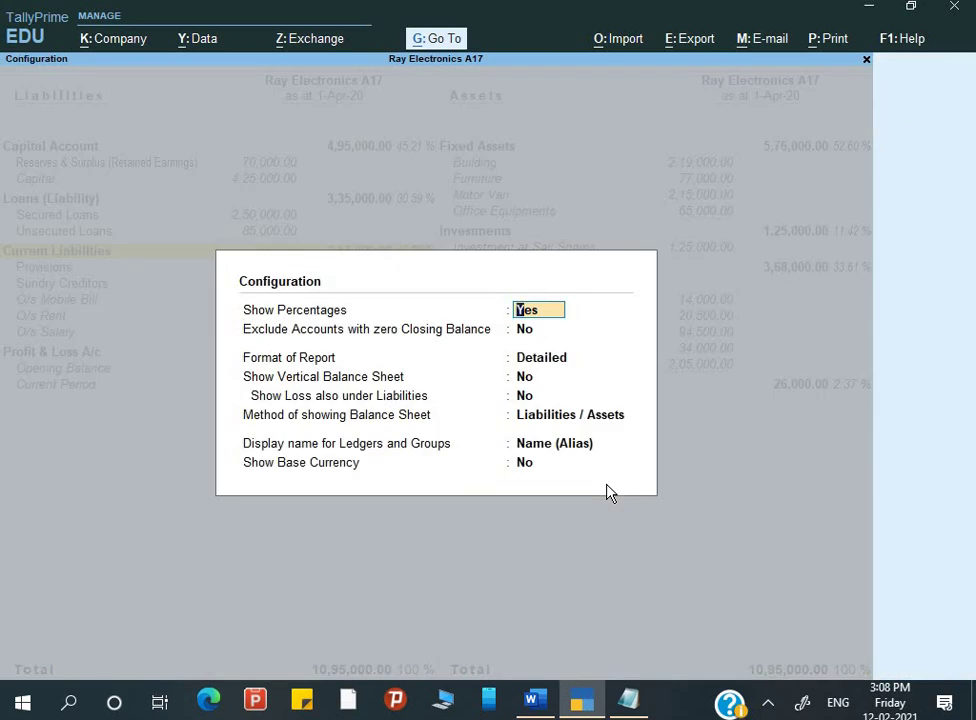
pyautogui.press('Return')
pyautogui.press('Return')
pyautogui.press('Up')
pyautogui.press('Return')
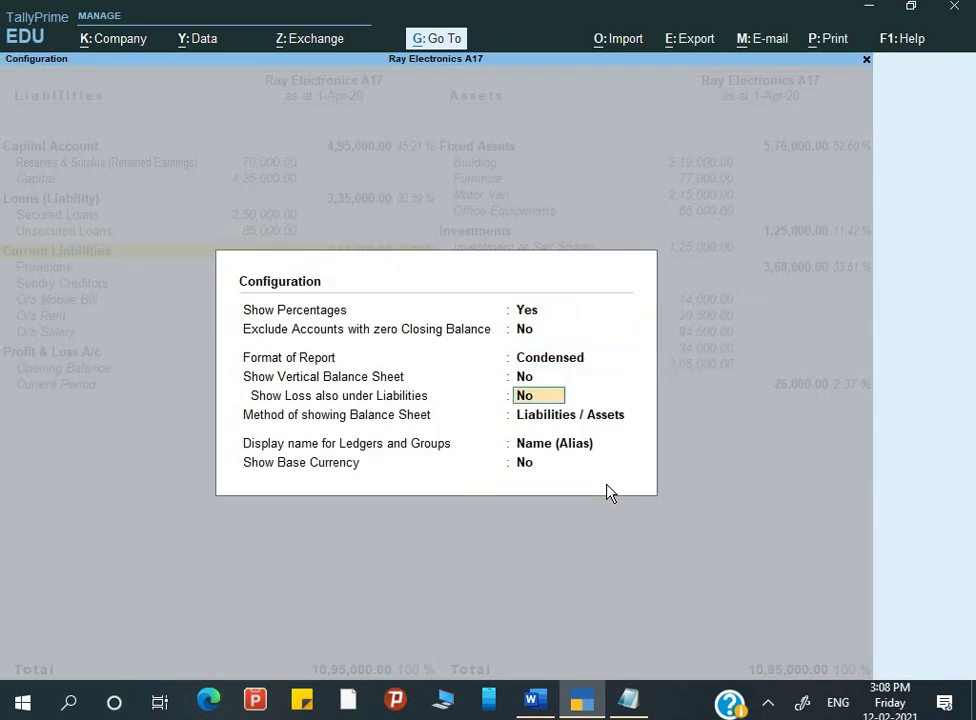
pyautogui.press('Return')
pyautogui.press('Return')
pyautogui.press('Return')
pyautogui.press('Return')
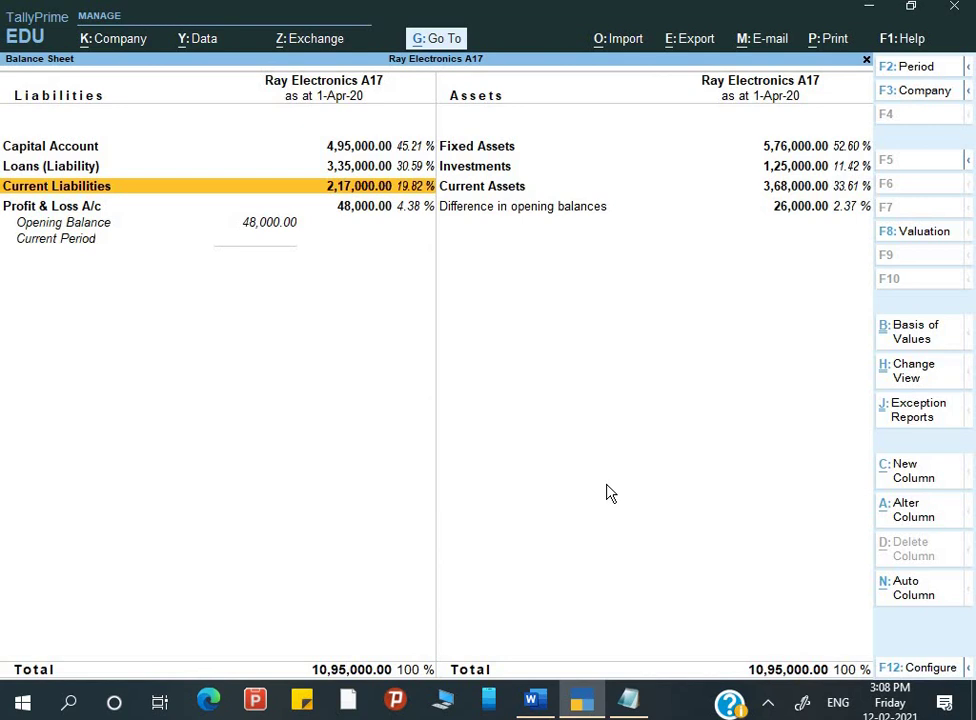
# Set the balance sheet's Format of Report back to Detailed in its configuration.
pyautogui.press('F12')
pyautogui.press('Return')
pyautogui.press('Return')
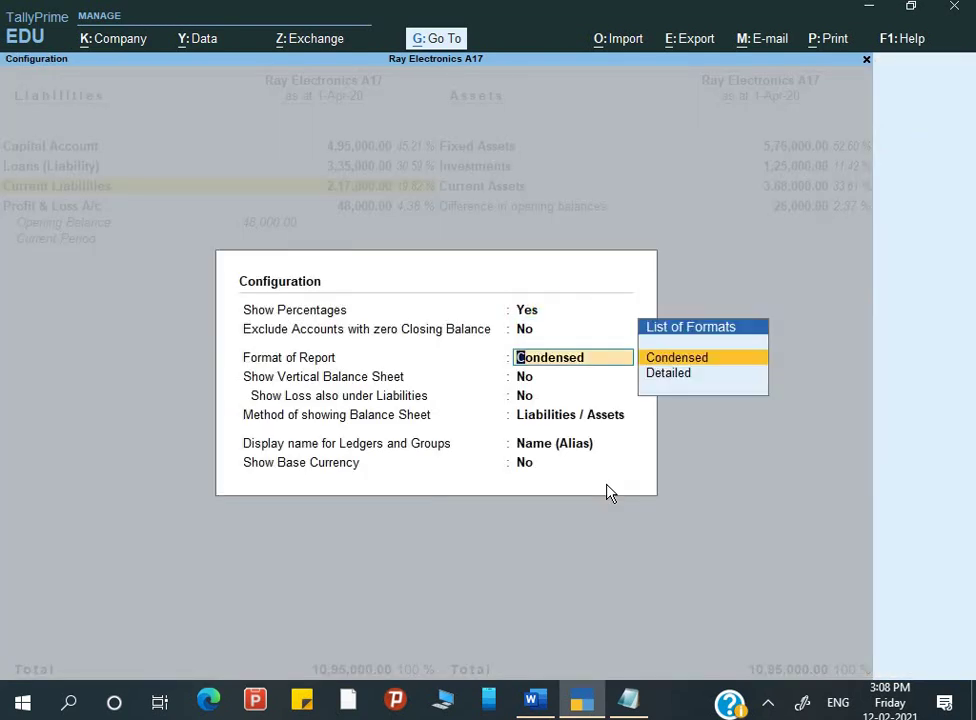
pyautogui.press('Down')
pyautogui.press('Return')
pyautogui.hotkey('ctrl', 'a')
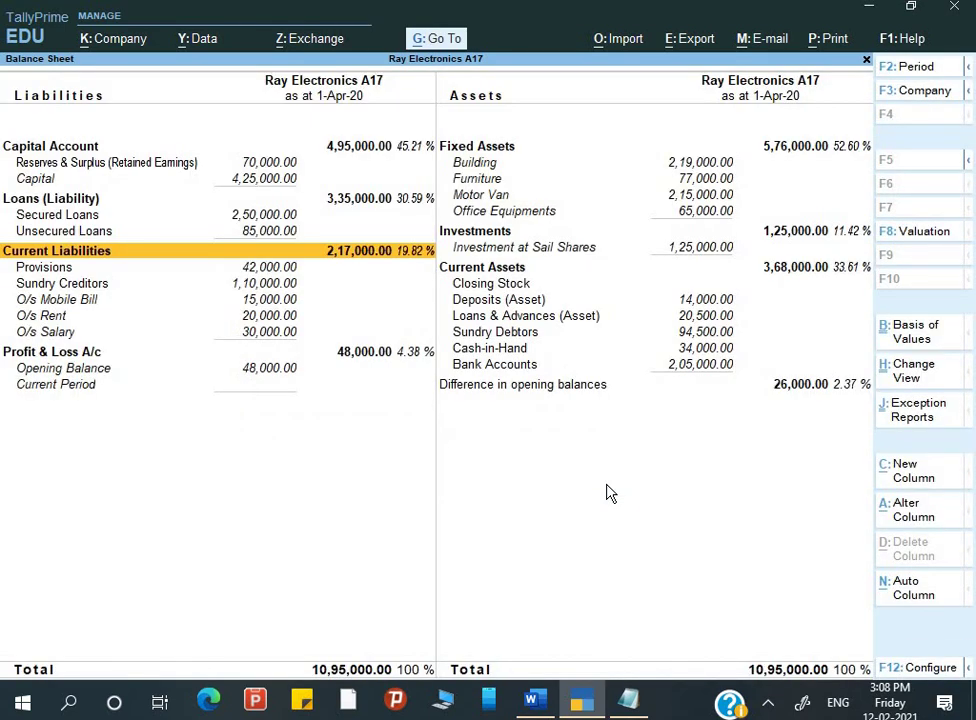
# Keep the Detailed report format and set Show Vertical Balance Sheet to Yes in the configuration.
pyautogui.press('F12')
pyautogui.press('Return')
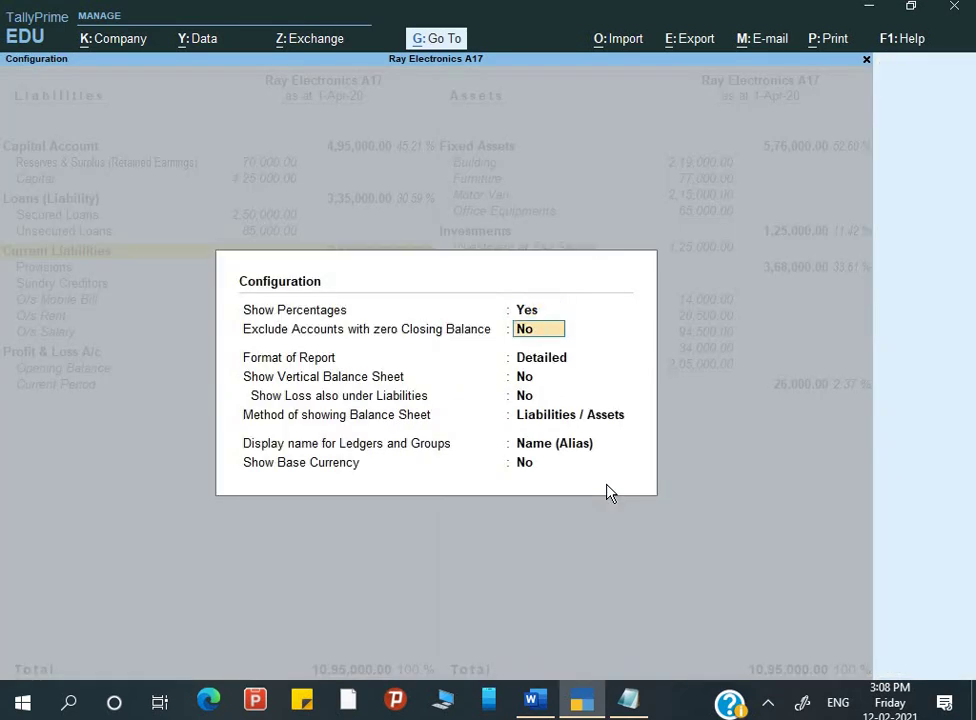
pyautogui.press('Return')
pyautogui.press('Up')
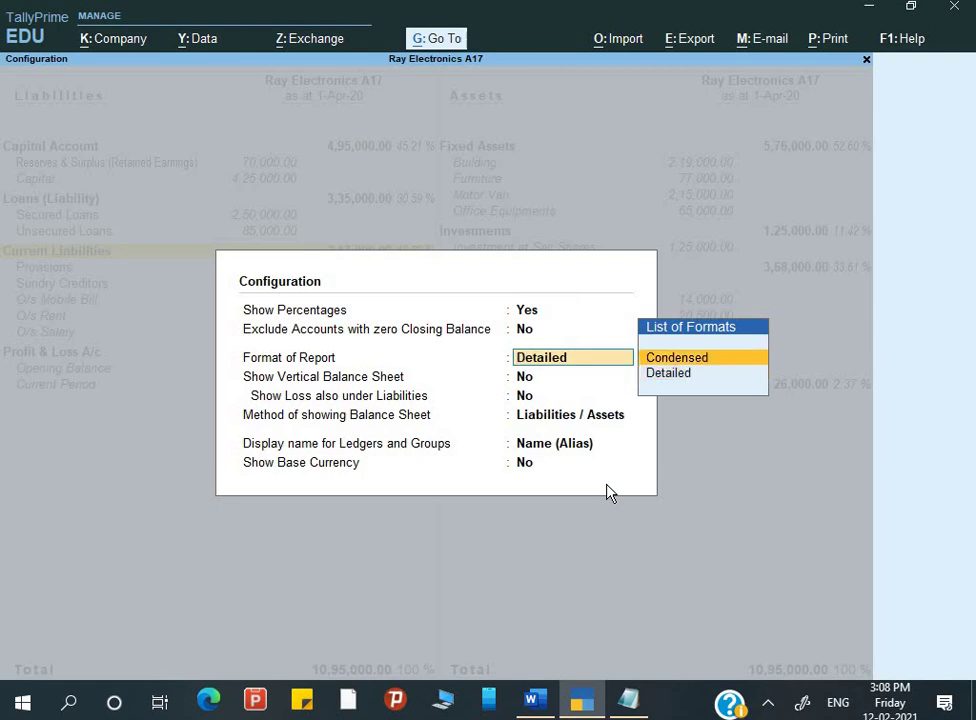
pyautogui.press('Down')
pyautogui.press('Return')
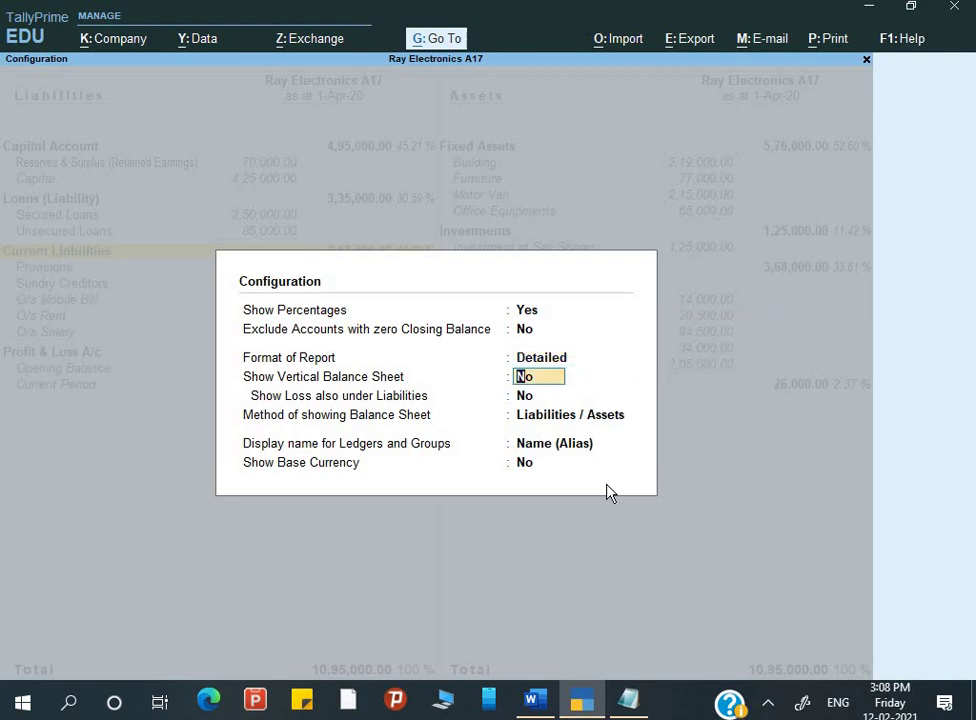
pyautogui.write('y')
pyautogui.press('Return')
pyautogui.hotkey('ctrl', 'a')
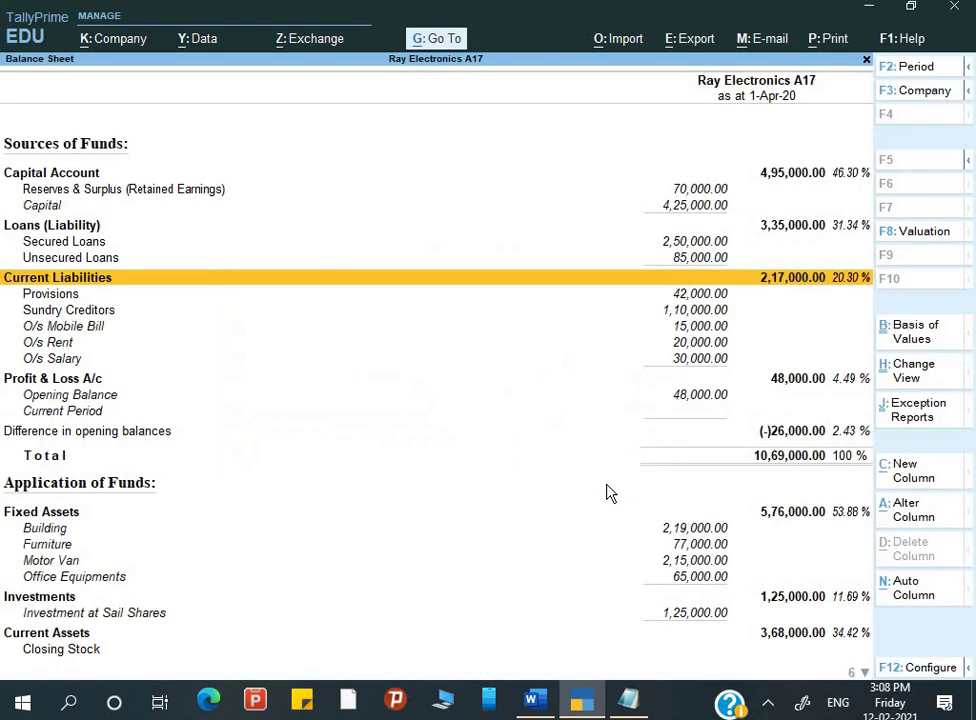
# Examine the vertical balance sheet entries from Capital Account down to Bank Accounts and return to the first entry.
pyautogui.press('Up')
pyautogui.press('Up')
pyautogui.press('Up')
pyautogui.press('Up')
pyautogui.press('Up')
pyautogui.press('Up')
pyautogui.press('Down')
pyautogui.press('Down')
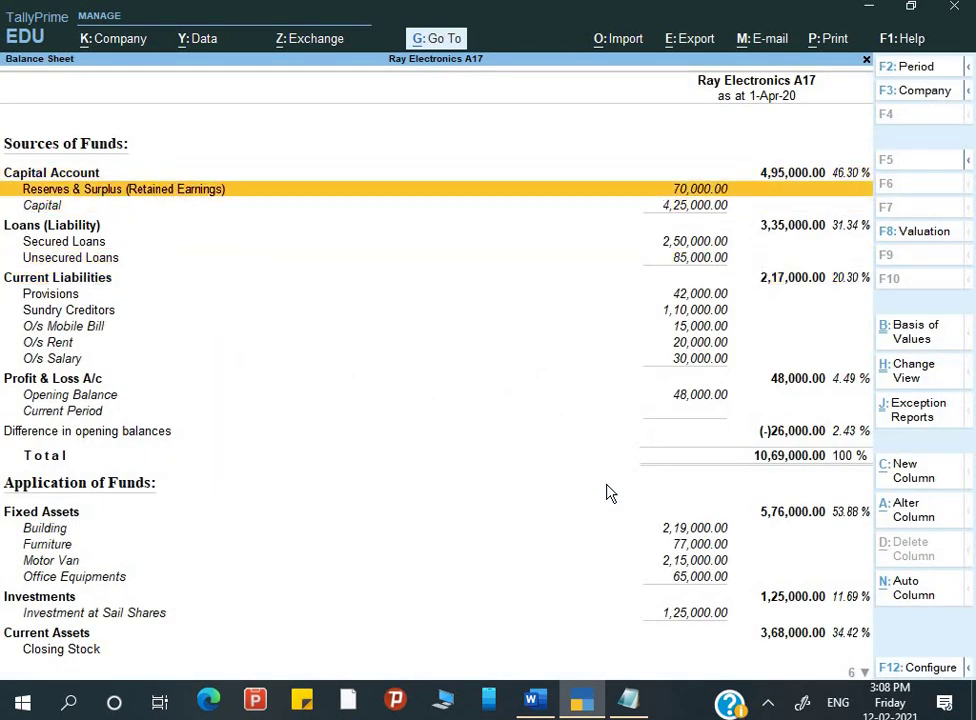
pyautogui.press('Down')
pyautogui.press('Down')
pyautogui.press('Down')
pyautogui.press('Down')
pyautogui.press('Down')
pyautogui.press('Down')
pyautogui.press('Down')
pyautogui.press('Down')
pyautogui.press('Down')
pyautogui.press('Down')
pyautogui.press('Down')
pyautogui.press('Down')
pyautogui.press('Down')
pyautogui.press('Down')
pyautogui.press('Down')
pyautogui.press('Down')
pyautogui.press('Down')
pyautogui.press('Down')
pyautogui.press('Down')
pyautogui.press('Down')
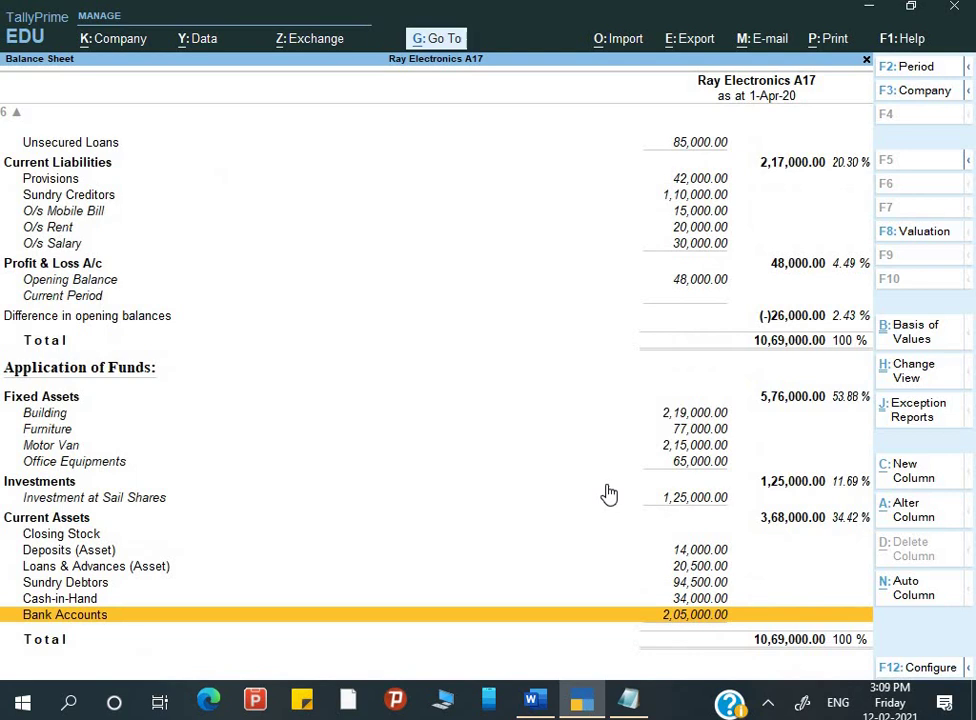
pyautogui.press('Up')
pyautogui.press('Up')
pyautogui.press('Up')
pyautogui.press('Up')
pyautogui.press('Up')
pyautogui.press('Up')
pyautogui.press('Up')
pyautogui.press('Up')
pyautogui.press('Up')
pyautogui.press('Up')
pyautogui.press('Up')
pyautogui.press('Up')
pyautogui.press('Up')
pyautogui.press('Up')
pyautogui.press('Up')
pyautogui.press('Up')
pyautogui.press('Up')
pyautogui.press('Up')
pyautogui.press('Up')
pyautogui.press('Up')
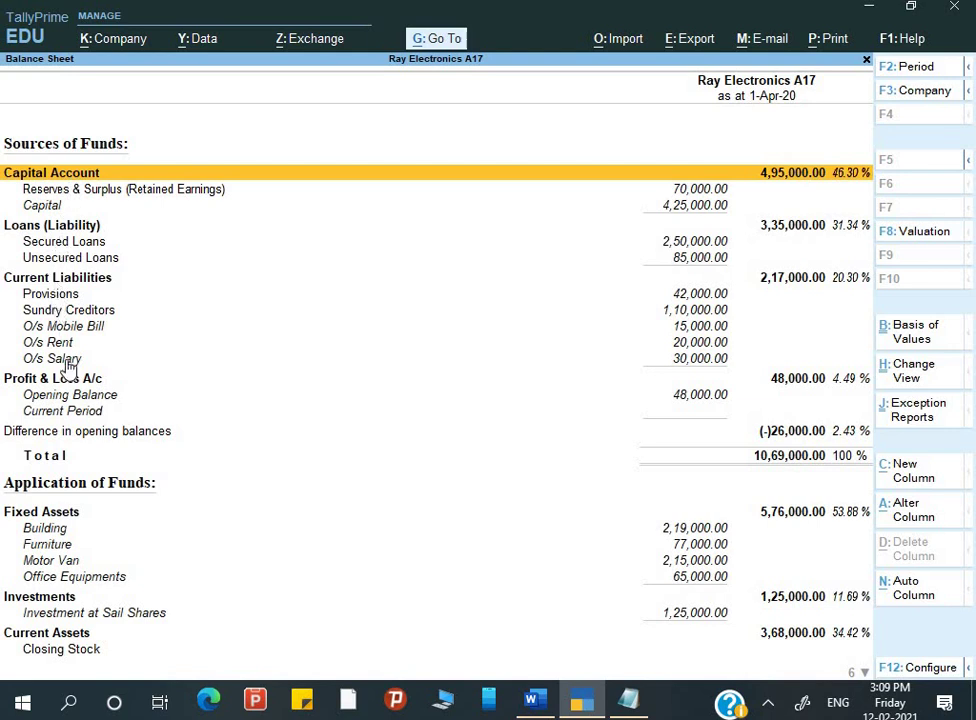
# Go through the Sources of Funds and Application of Funds sections once more, ending back at Capital Account.
pyautogui.press('Down')
pyautogui.press('Down')
pyautogui.press('Down')
pyautogui.press('Down')
pyautogui.press('Down')
pyautogui.press('Down')
pyautogui.press('Down')
pyautogui.press('Down')
pyautogui.press('Down')
pyautogui.press('Down')
pyautogui.press('Down')
pyautogui.press('Down')
pyautogui.press('Down')
pyautogui.press('Down')
pyautogui.press('Down')
pyautogui.press('Down')
pyautogui.press('Down')
pyautogui.press('Down')
pyautogui.press('Down')
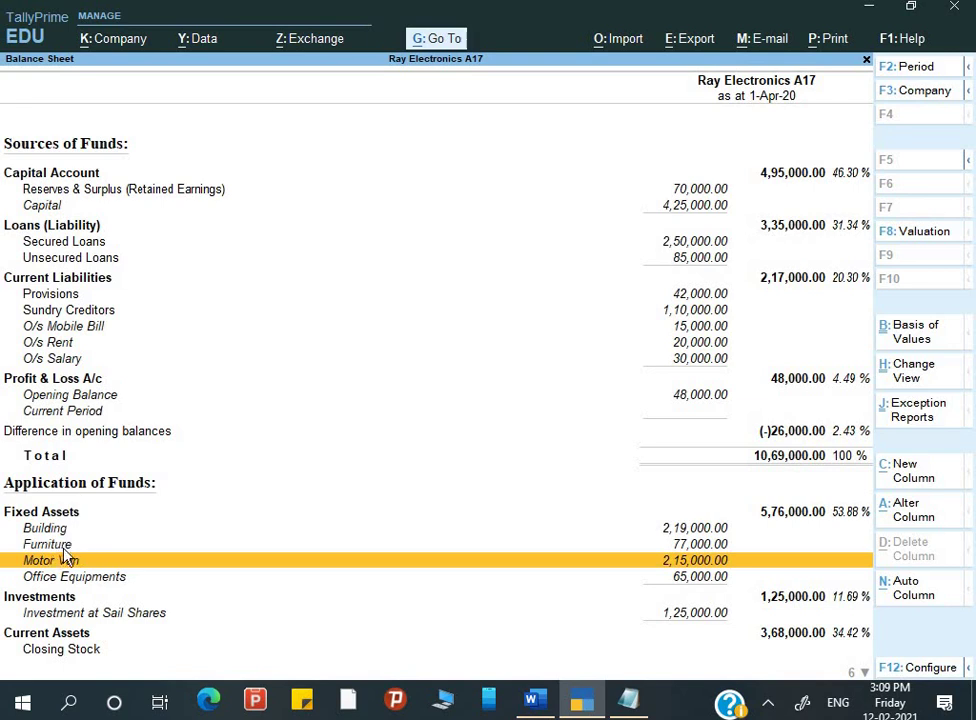
pyautogui.press('Down')
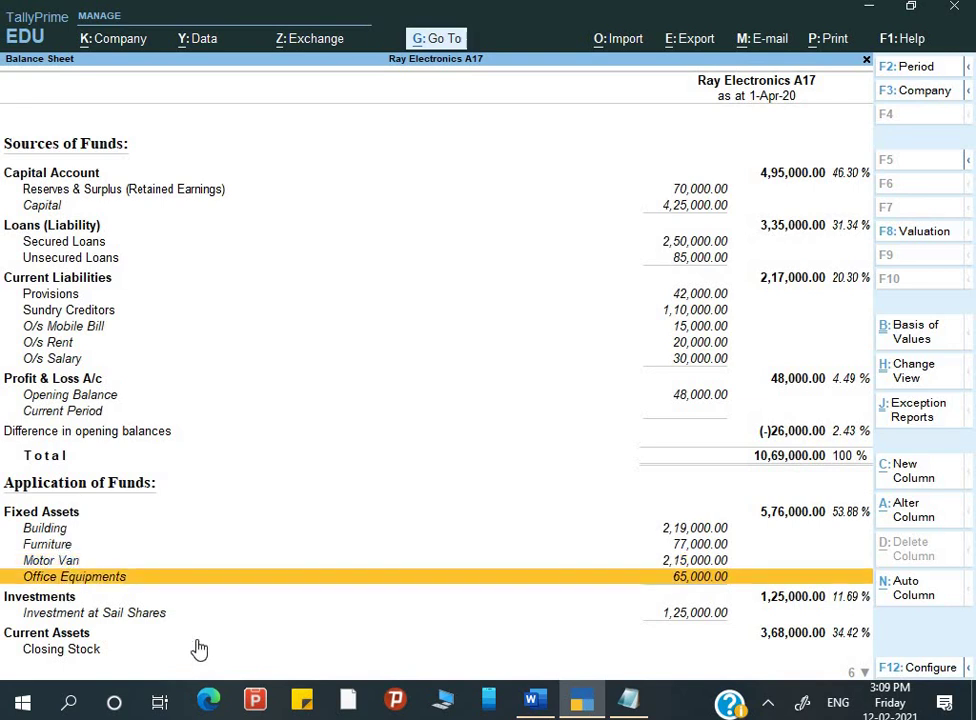
pyautogui.press('Down')
pyautogui.press('Down')
pyautogui.press('Down')
pyautogui.press('Down')
pyautogui.press('Down')
pyautogui.press('Down')
pyautogui.press('Down')
pyautogui.press('Down')
pyautogui.press('Down')
pyautogui.press('Up')
pyautogui.press('Up')
pyautogui.press('Up')
pyautogui.press('Up')
pyautogui.press('Up')
pyautogui.press('Up')
pyautogui.press('Up')
pyautogui.press('Up')
pyautogui.press('Up')
pyautogui.press('Up')
pyautogui.press('Up')
pyautogui.press('Up')
pyautogui.press('Up')
pyautogui.press('Up')
pyautogui.press('Up')
pyautogui.press('Up')
pyautogui.press('Up')
pyautogui.press('Up')
pyautogui.press('Up')
pyautogui.press('Up')
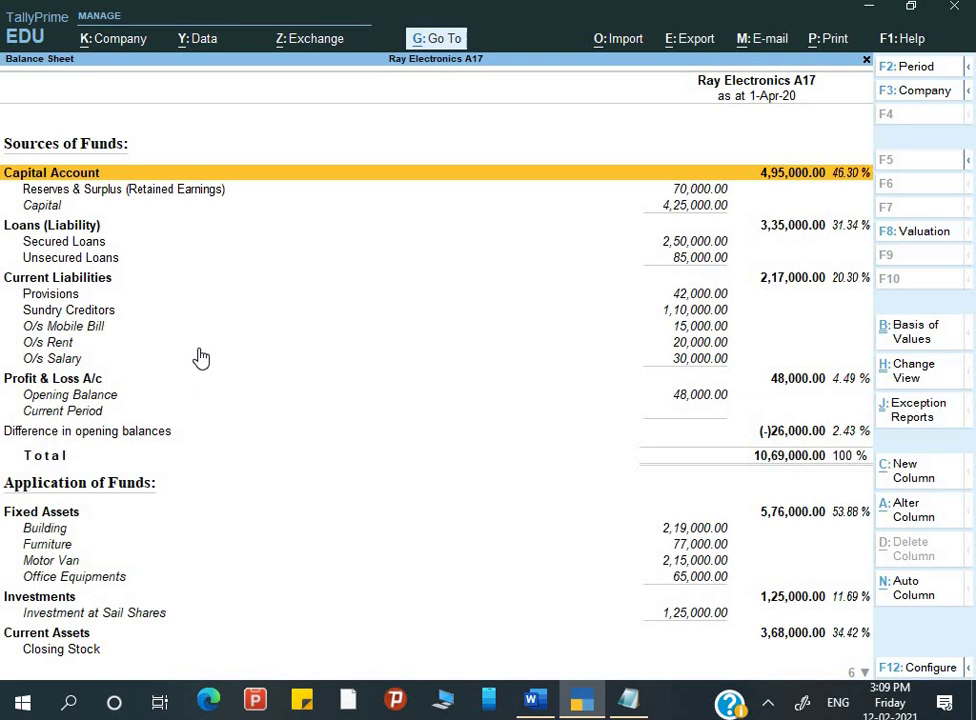
# Set Show Vertical Balance Sheet to No in the balance sheet configuration and accept the remaining settings.
pyautogui.press('F12')
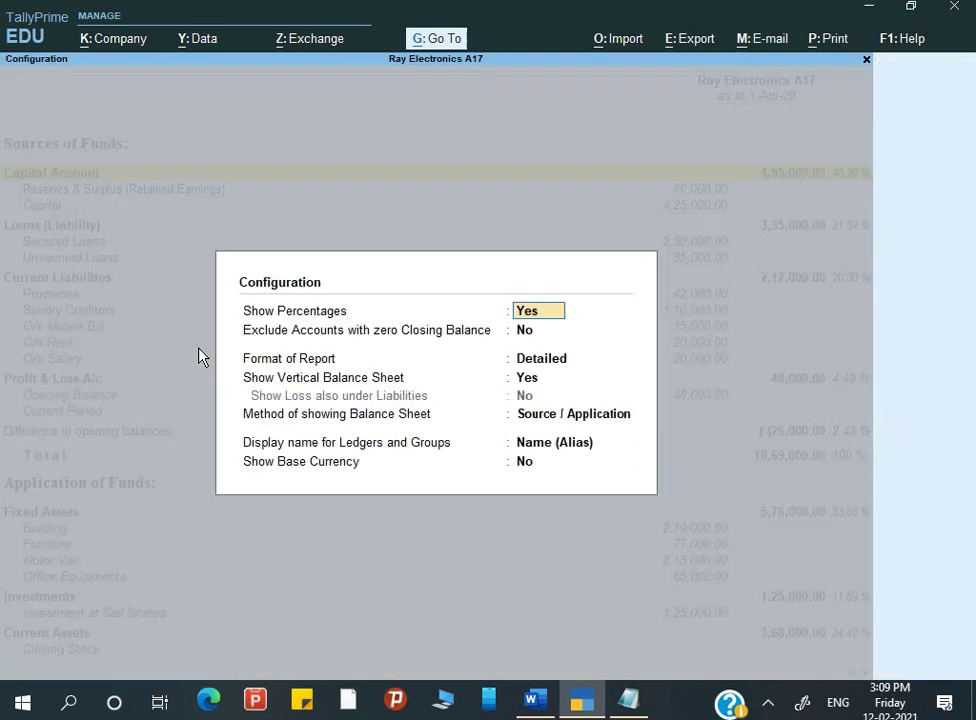
pyautogui.press('Down')
pyautogui.press('Down')
pyautogui.press('Return')
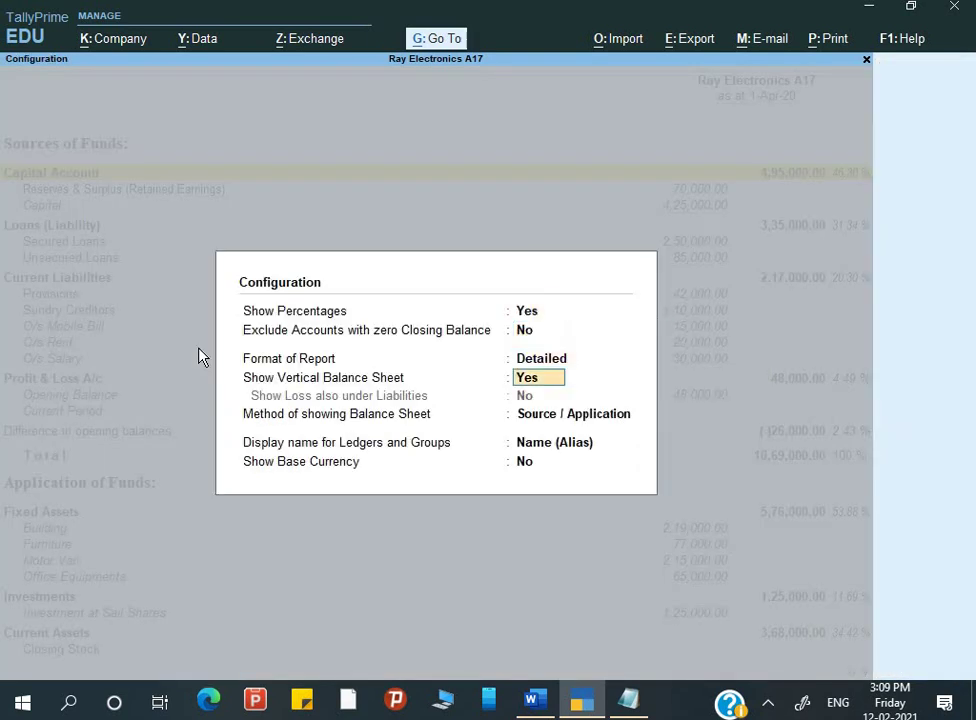
pyautogui.press('n')
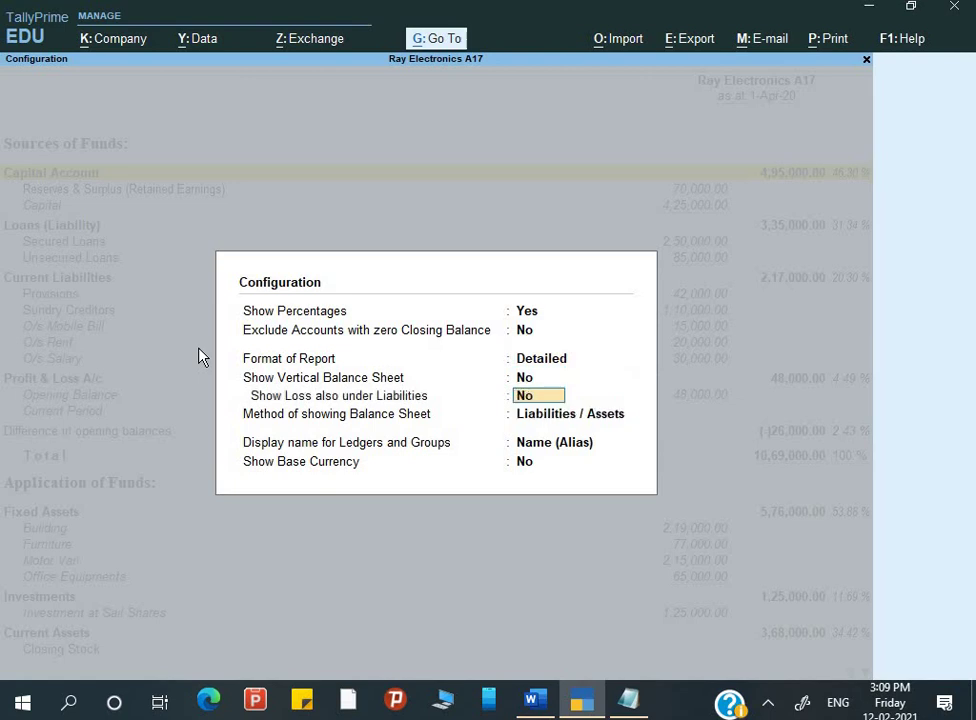
pyautogui.press('Return')
pyautogui.press('Return')
pyautogui.press('Return')
pyautogui.press('Return')
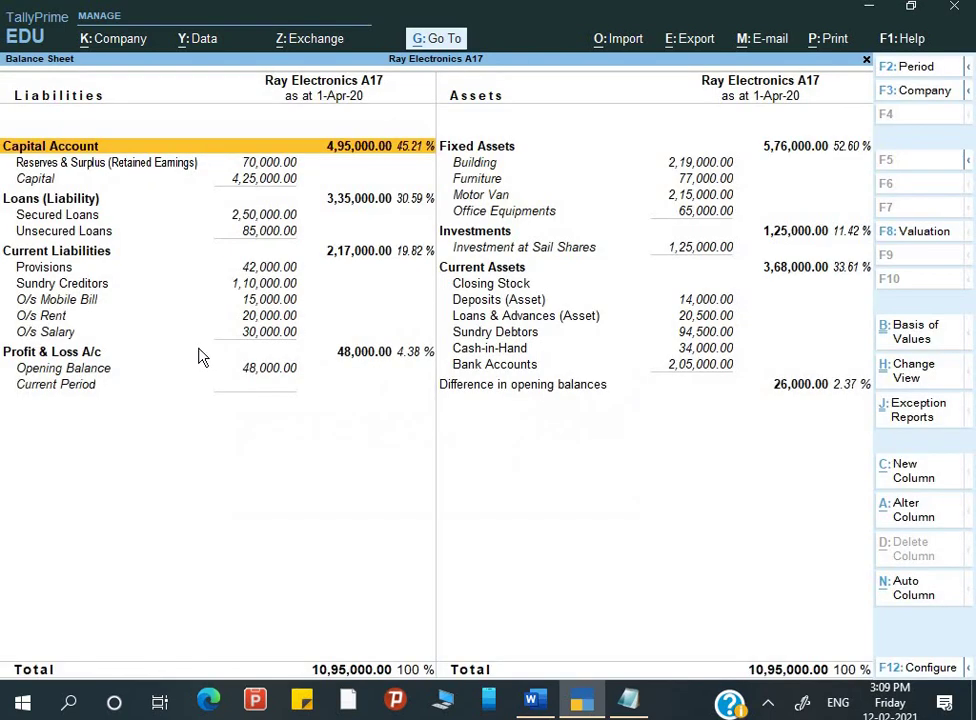
# Inspect the Show Loss also under Liabilities setting in the balance sheet configuration and leave it without making changes.
pyautogui.press('Return')
pyautogui.press('Escape')
pyautogui.press('F12')
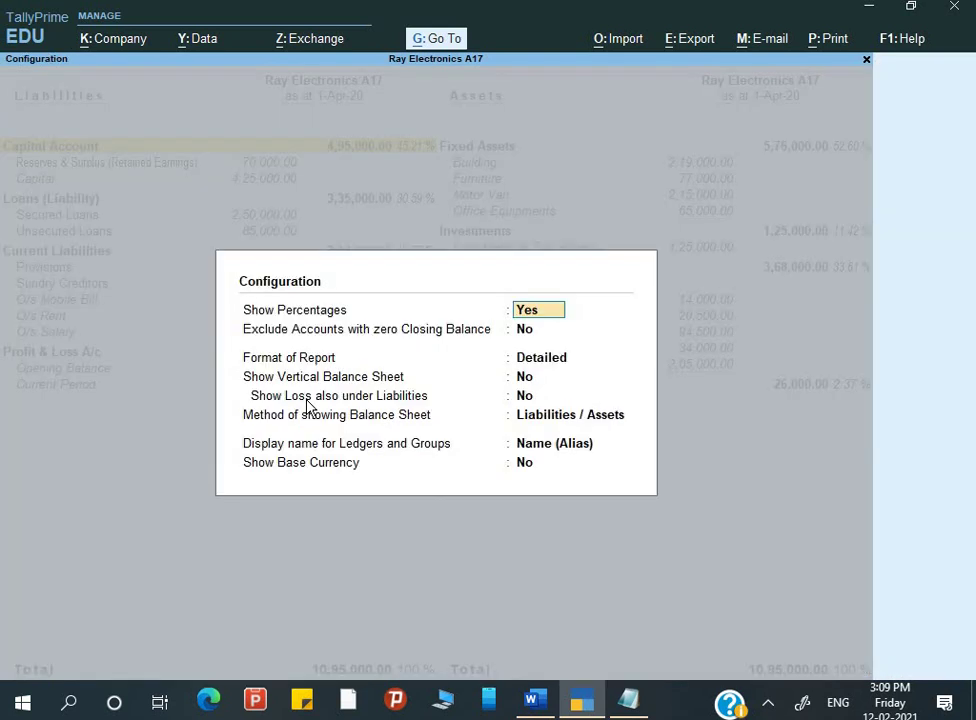
pyautogui.press('Return')
pyautogui.press('Return')
pyautogui.press('Return')
pyautogui.press('Return')
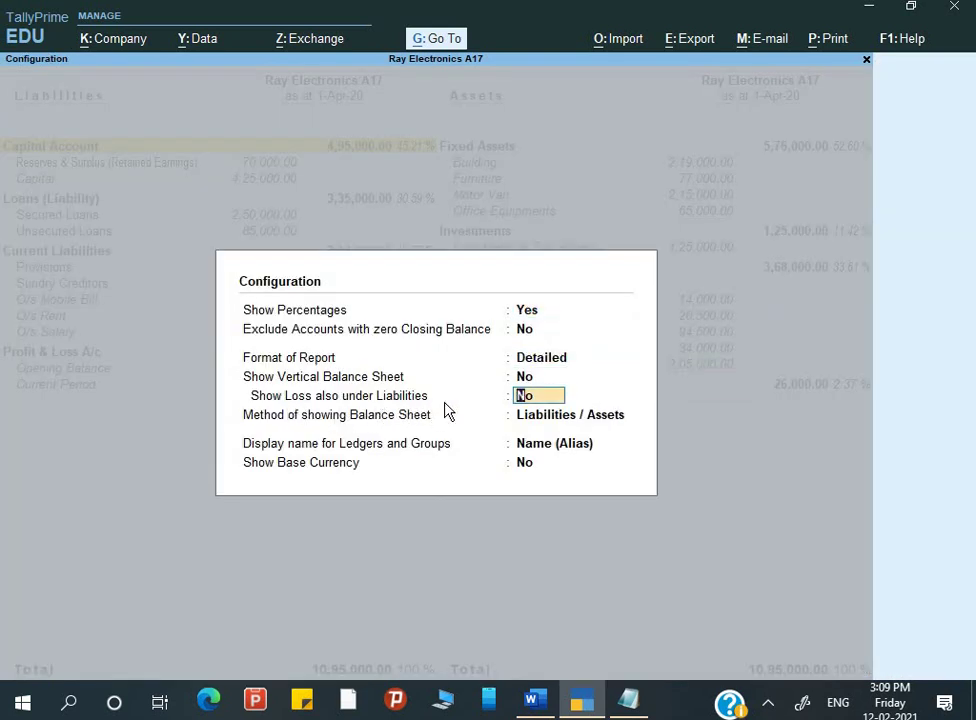
pyautogui.press('Escape')
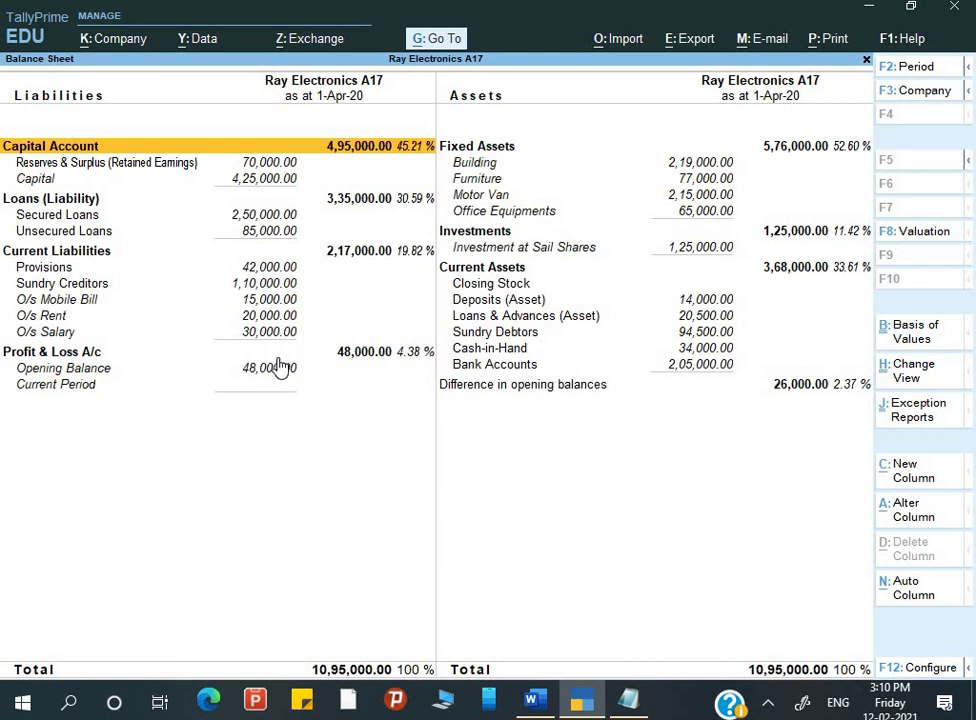
# Set Show Loss also under Liabilities to Yes and the Method of showing Balance Sheet to Assets / Liabilities.
pyautogui.press('F12')
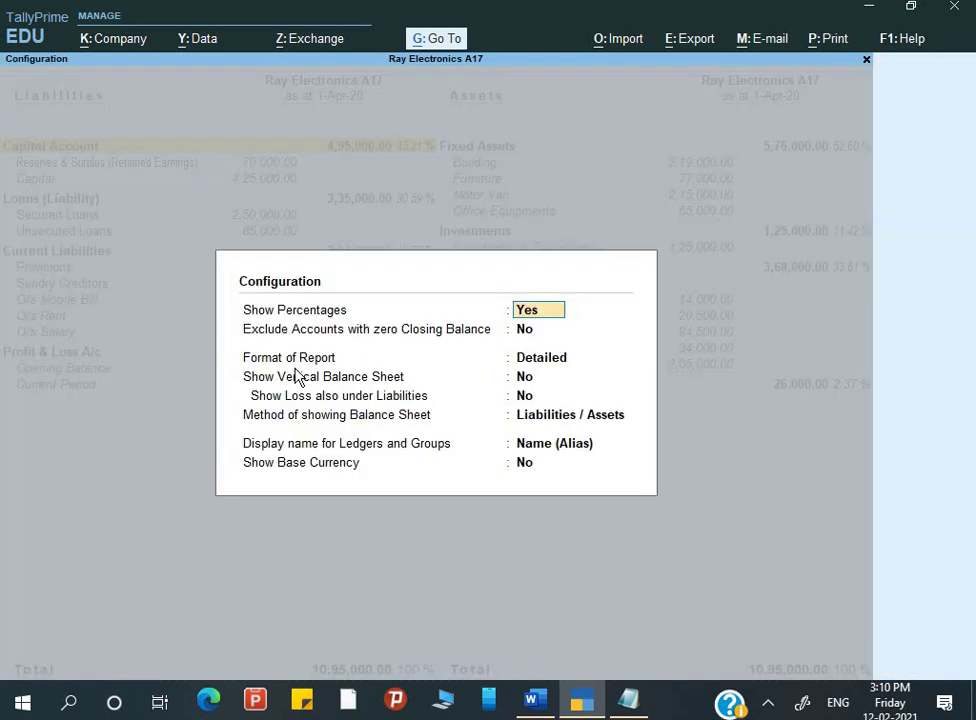
pyautogui.press('Return')
pyautogui.press('Return')
pyautogui.press('Return')
pyautogui.press('Return')
pyautogui.press('y')
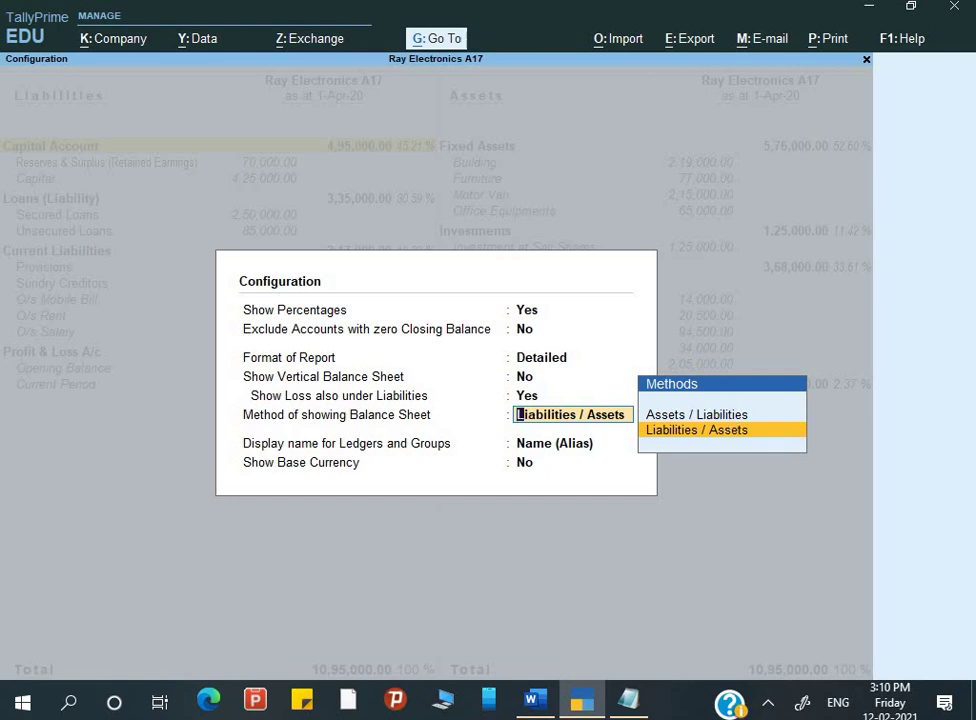
pyautogui.press('Up')
pyautogui.press('Return')
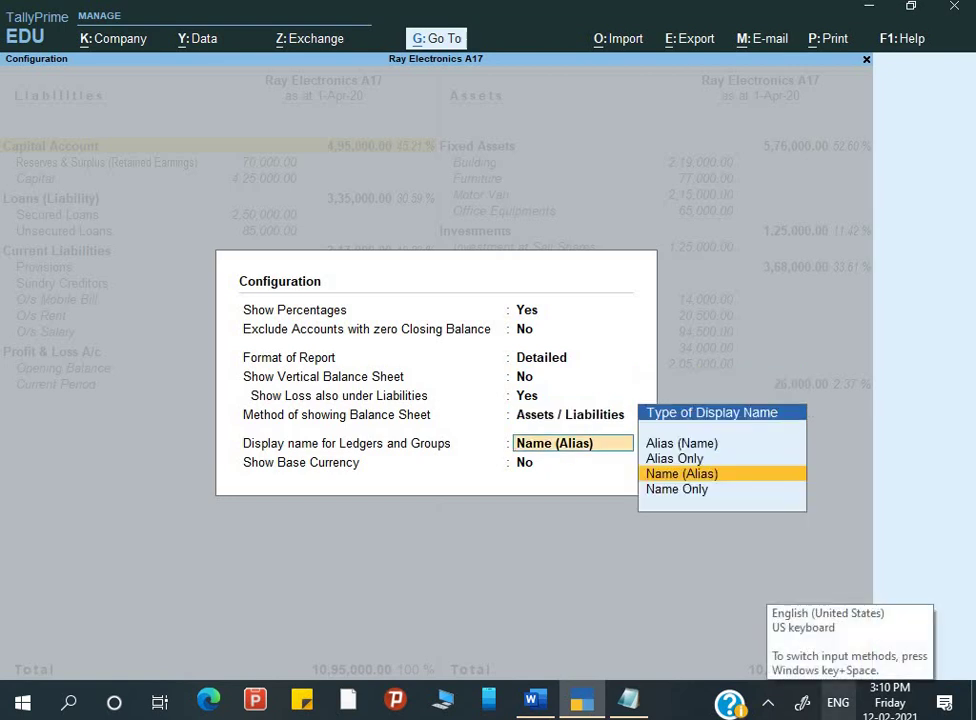
pyautogui.press('Return')
pyautogui.press('Return')
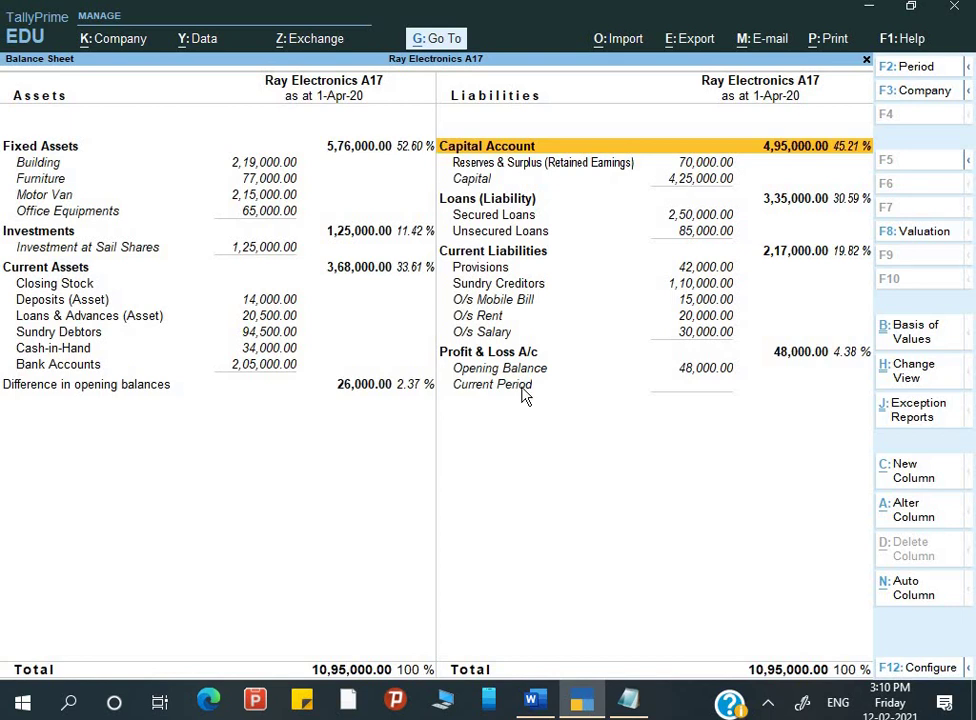
# Switch to the Word assignment, check the balance sheet table and the print preview task, and return to TallyPrime.
pyautogui.hotkey('alt', 'Tab')
pyautogui.scroll(-1, 427, 398)
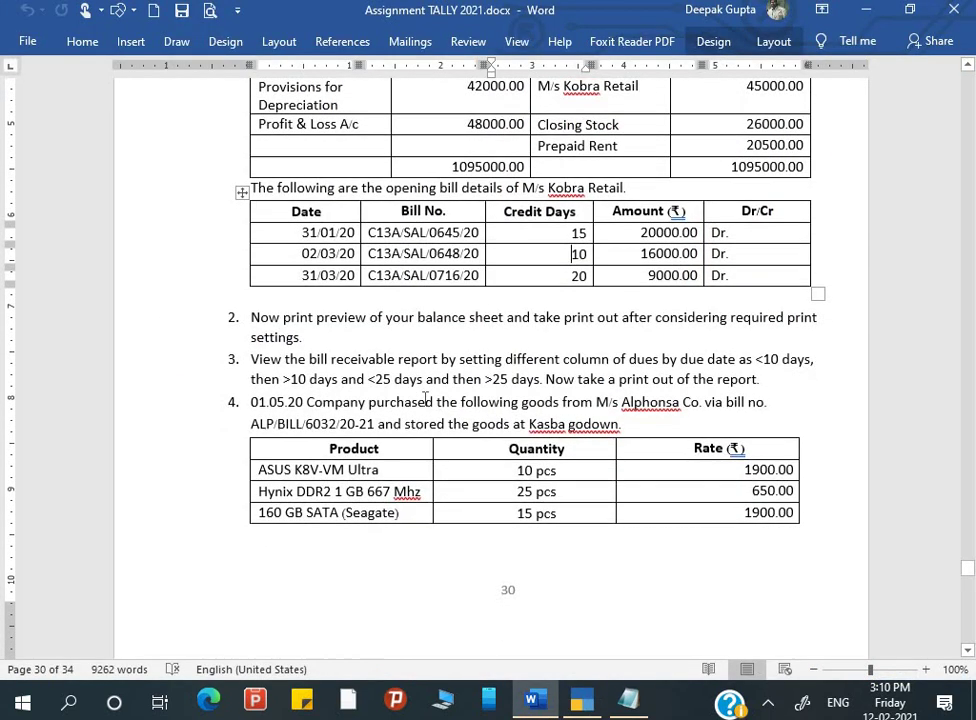
pyautogui.scroll(-1, 373, 327)
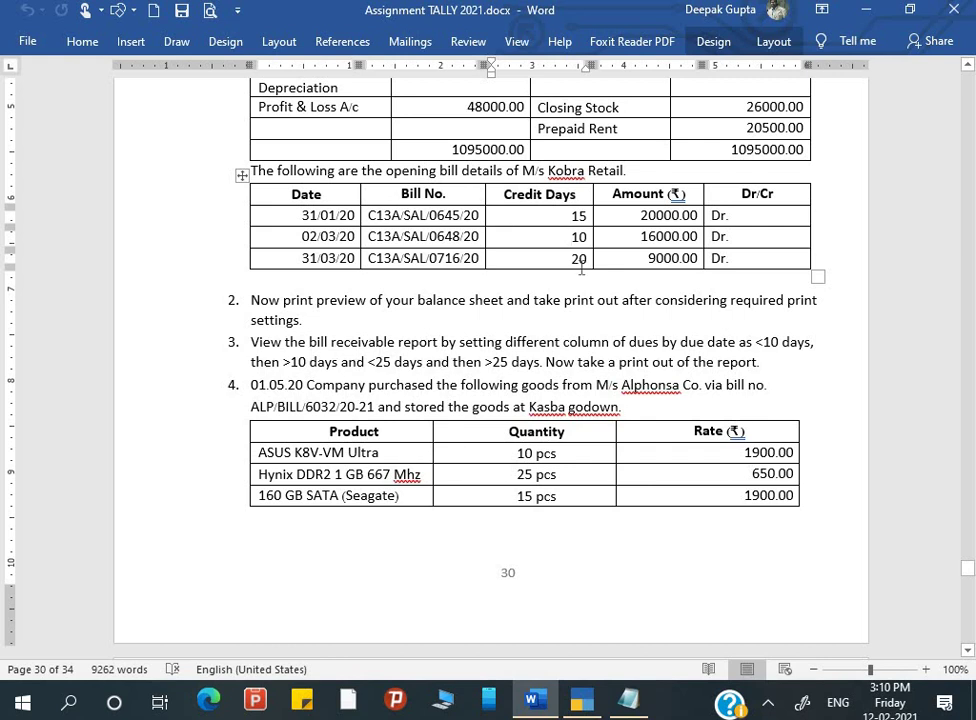
pyautogui.scroll(3, 581, 268)
pyautogui.hotkey('alt', 'Tab')
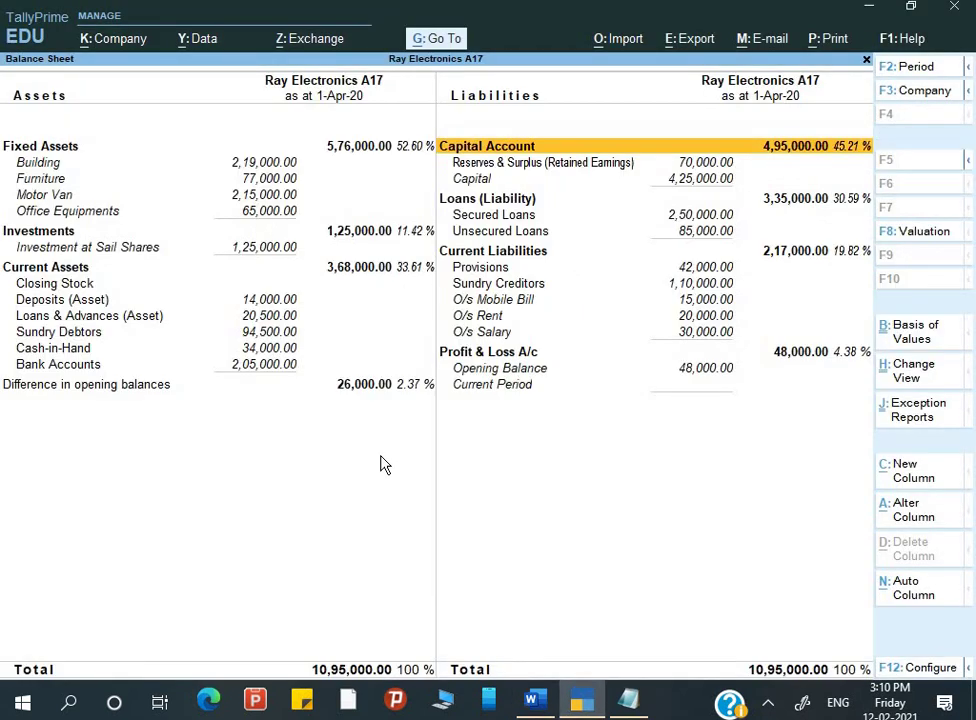
# Set the Method of showing Balance Sheet back to Liabilities / Assets, keeping the display name as Name (Alias).
pyautogui.press('F12')
pyautogui.press('Down')
pyautogui.press('Down')
pyautogui.press('Down')
pyautogui.press('Down')
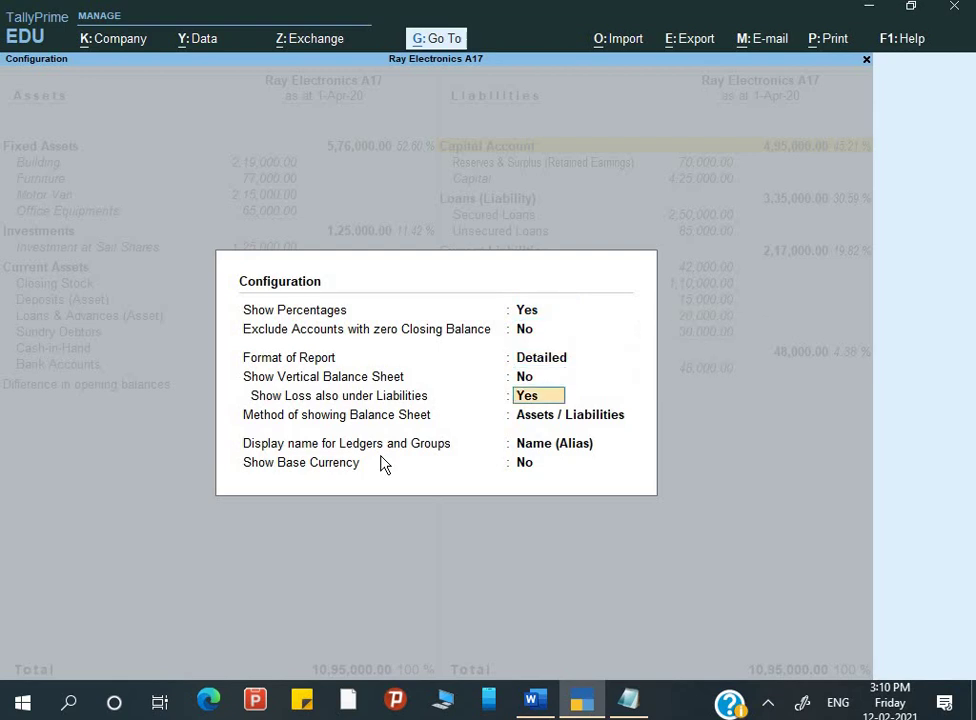
pyautogui.press('Down')
pyautogui.press('Down')
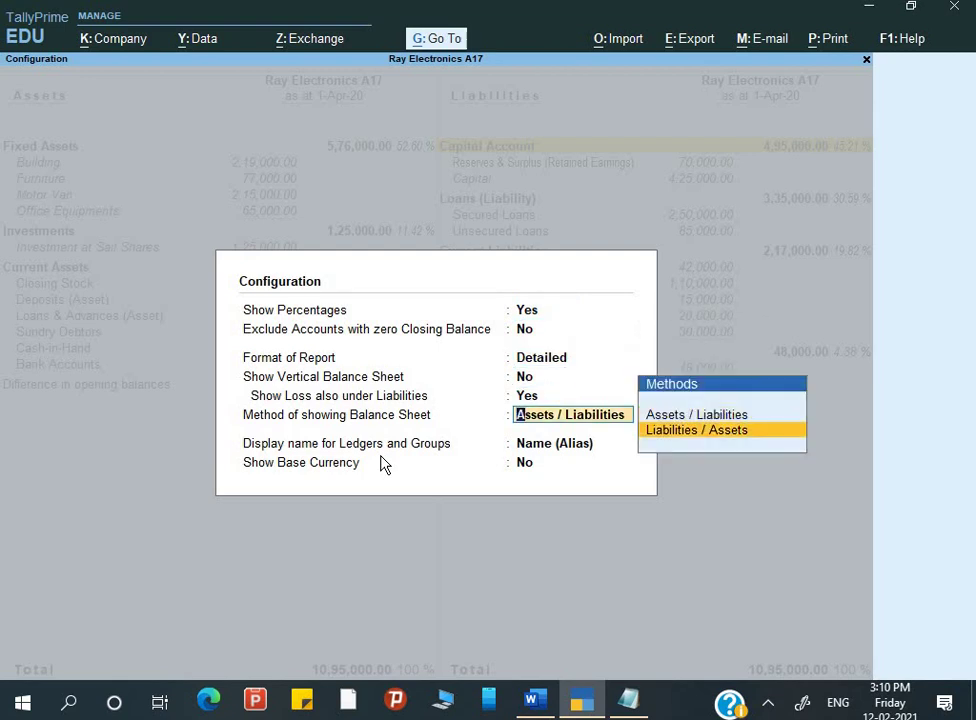
pyautogui.press('Return')
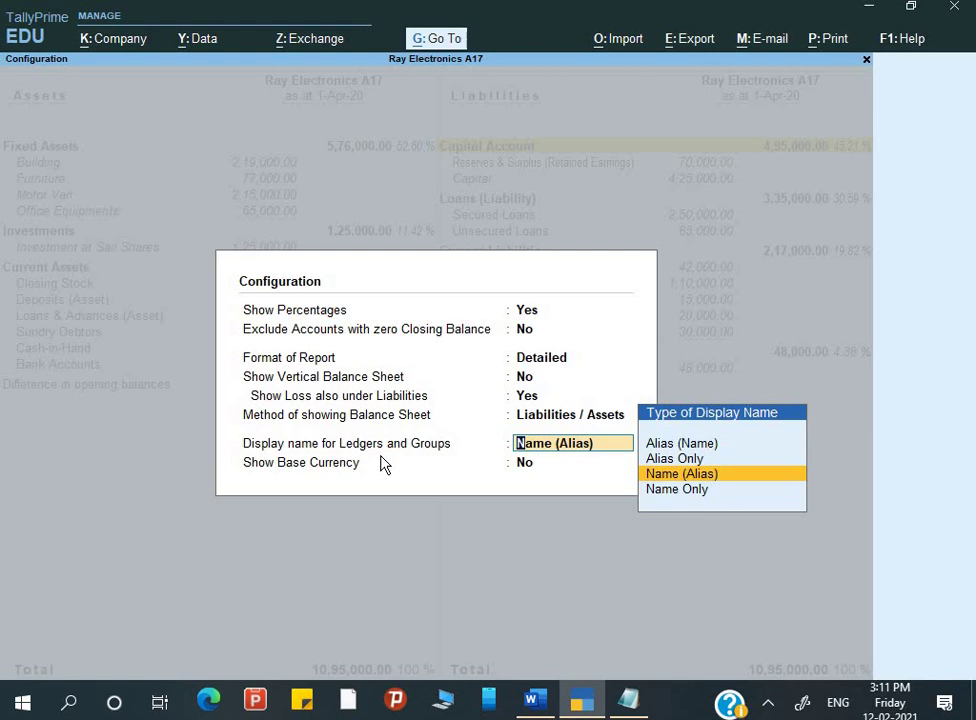
pyautogui.press('Return')
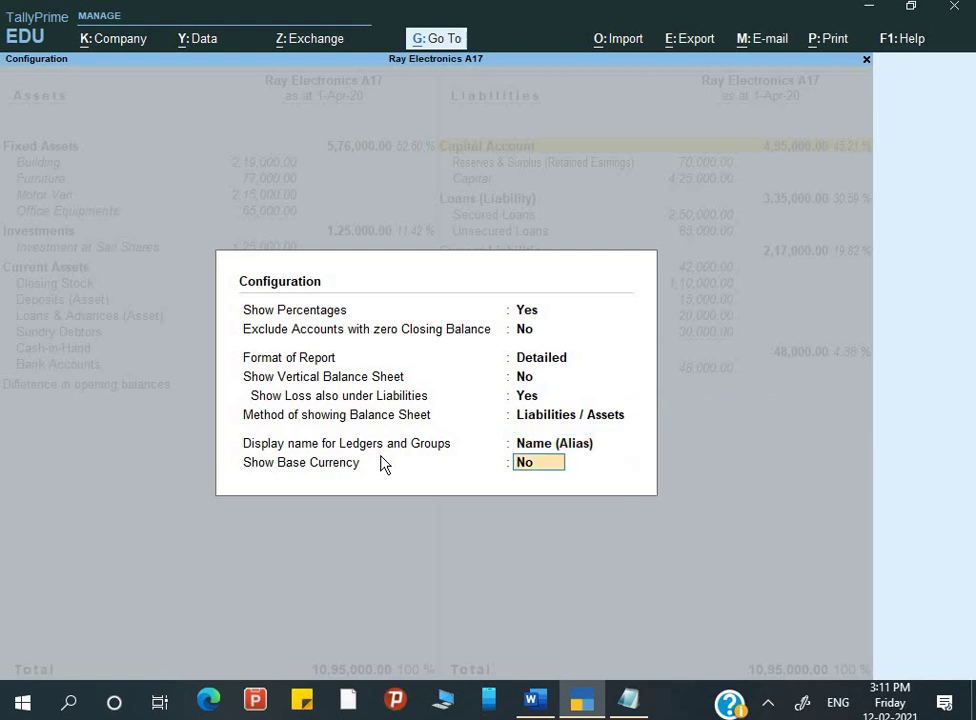
pyautogui.press('Return')
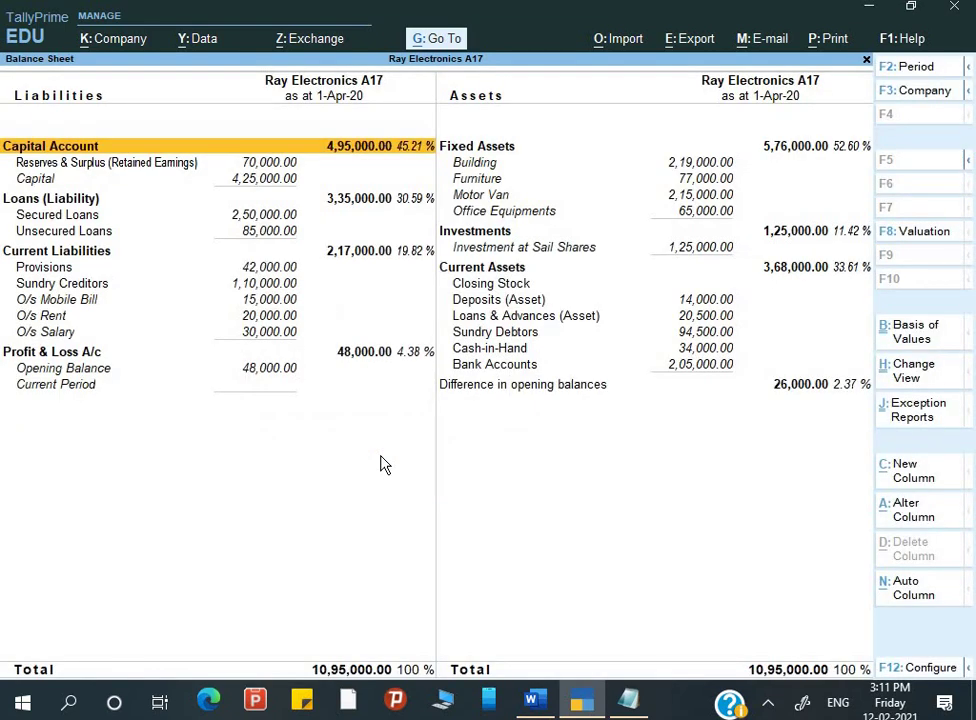
# Leave the balance sheet for the Gateway of Tally and bring up the list of ledgers for alteration.
pyautogui.press('Escape')
pyautogui.press('Escape')
pyautogui.press('Escape')
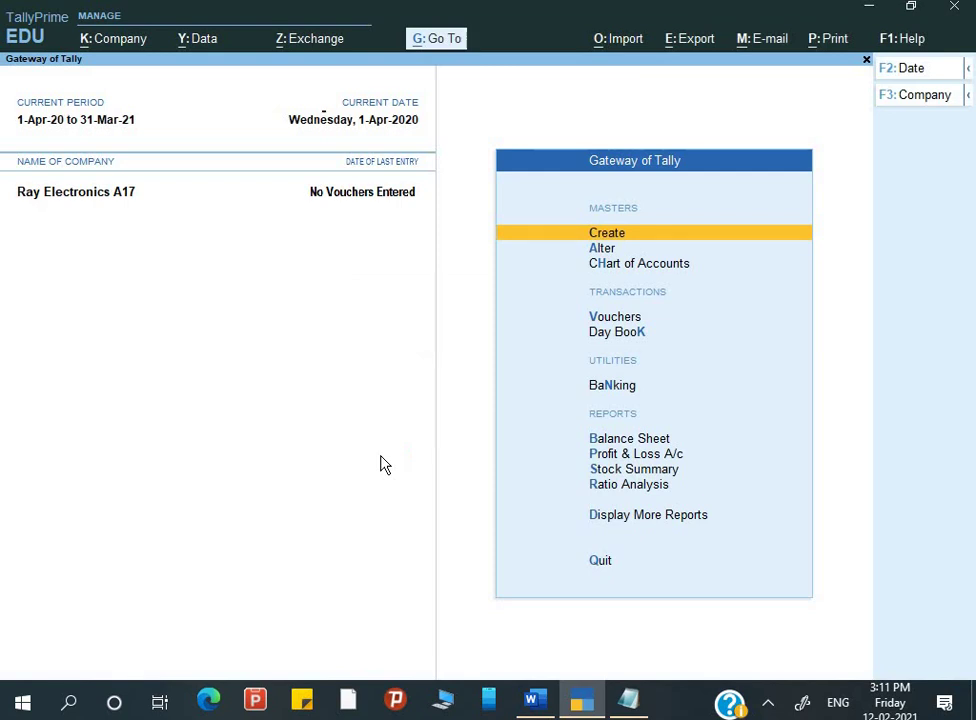
pyautogui.press('Down')
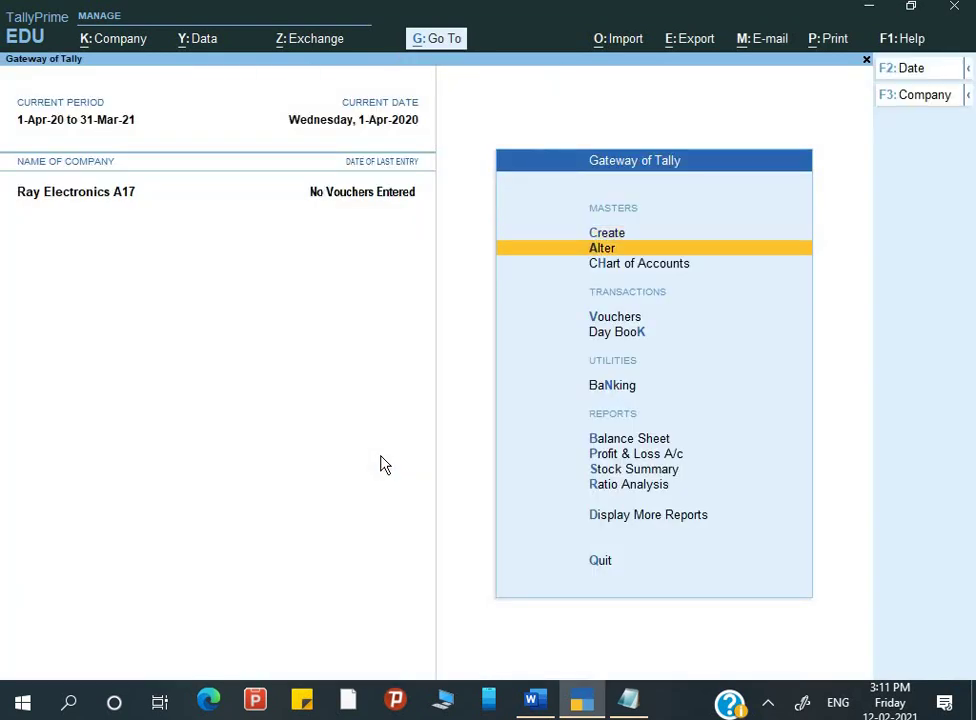
pyautogui.press('Return')
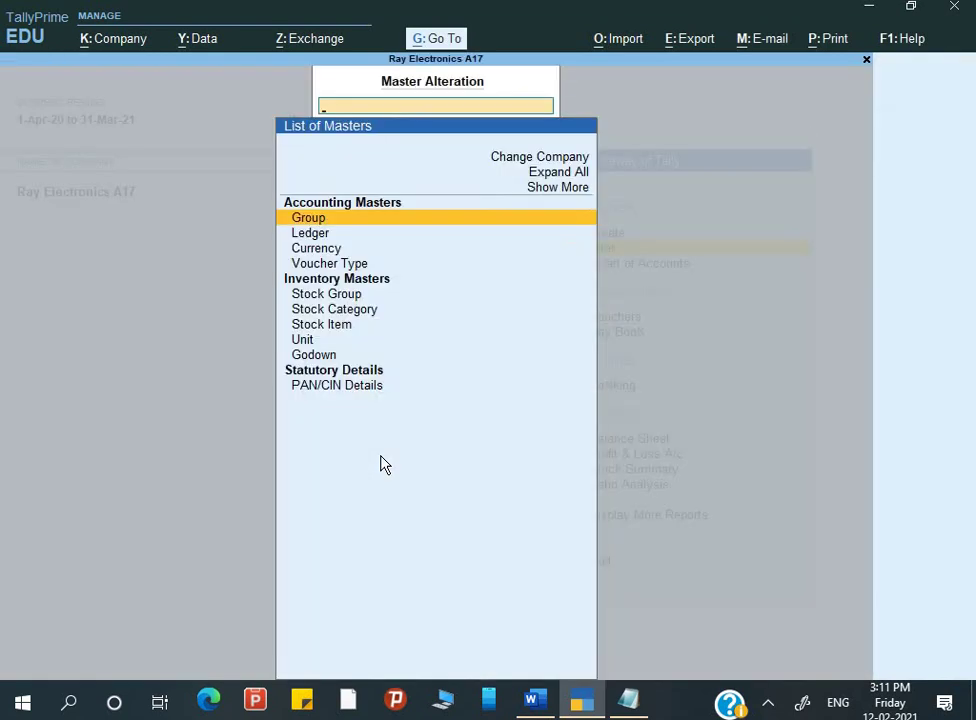
pyautogui.write('CA')
pyautogui.press('BackSpace')
pyautogui.press('BackSpace')
pyautogui.press('Down')
pyautogui.press('Return')
# Look through the ledgers as far as Motor Van and open the Capital ledger for alteration.
pyautogui.press('Down')
pyautogui.press('Down')
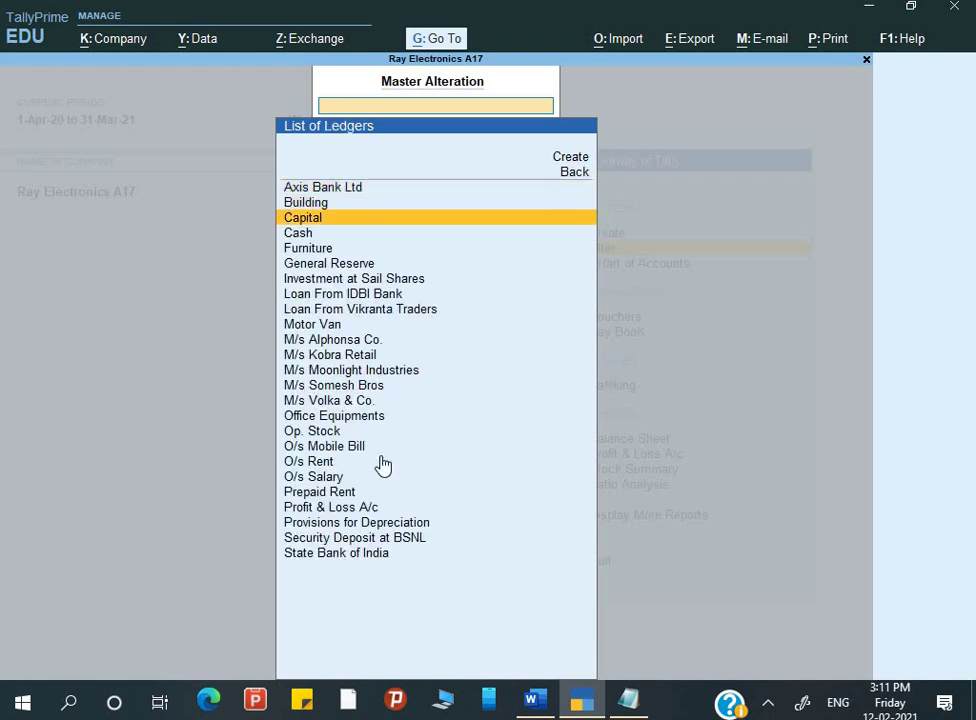
pyautogui.press('Down')
pyautogui.press('Down')
pyautogui.press('Down')
pyautogui.press('Down')
pyautogui.press('Down')
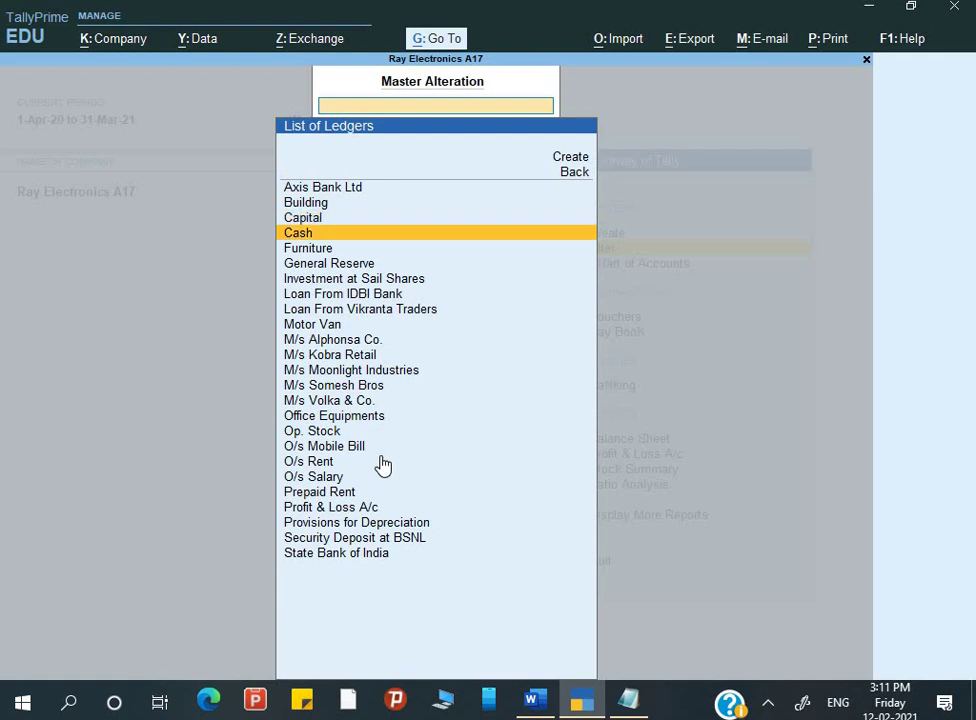
pyautogui.press('Down')
pyautogui.press('Down')
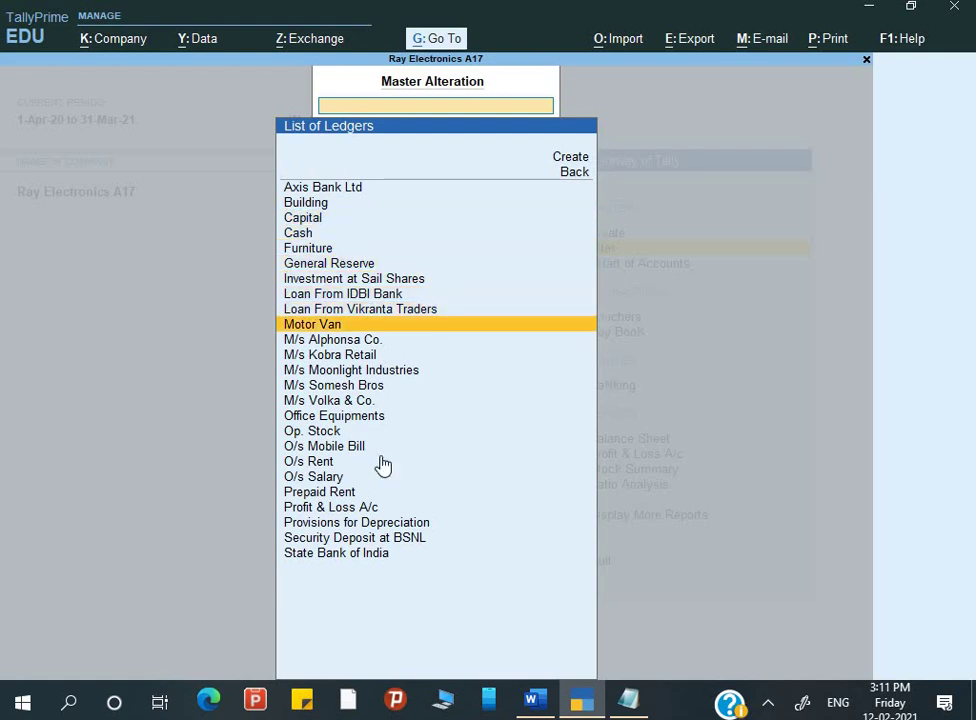
pyautogui.press('Up')
pyautogui.press('Up')
pyautogui.press('Up')
pyautogui.press('Up')
pyautogui.press('Up')
pyautogui.press('Up')
pyautogui.press('Up')
pyautogui.press('Up')
pyautogui.press('Down')
pyautogui.press('Return')
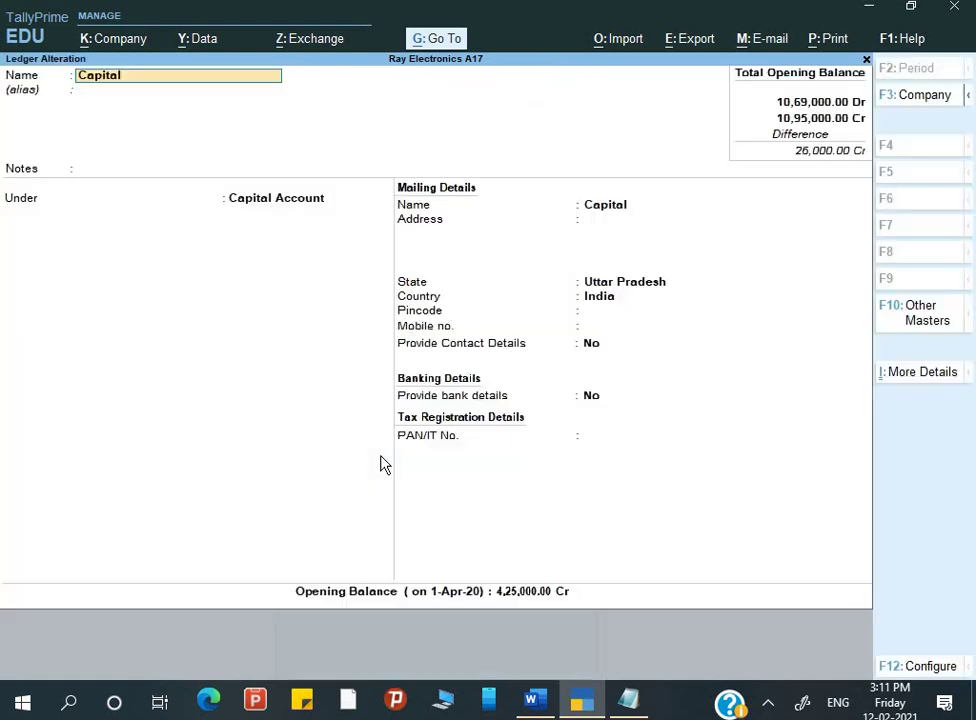
# Try SHARE CAPITAL as the Capital ledger's alias and clear it again.
pyautogui.press('Return')
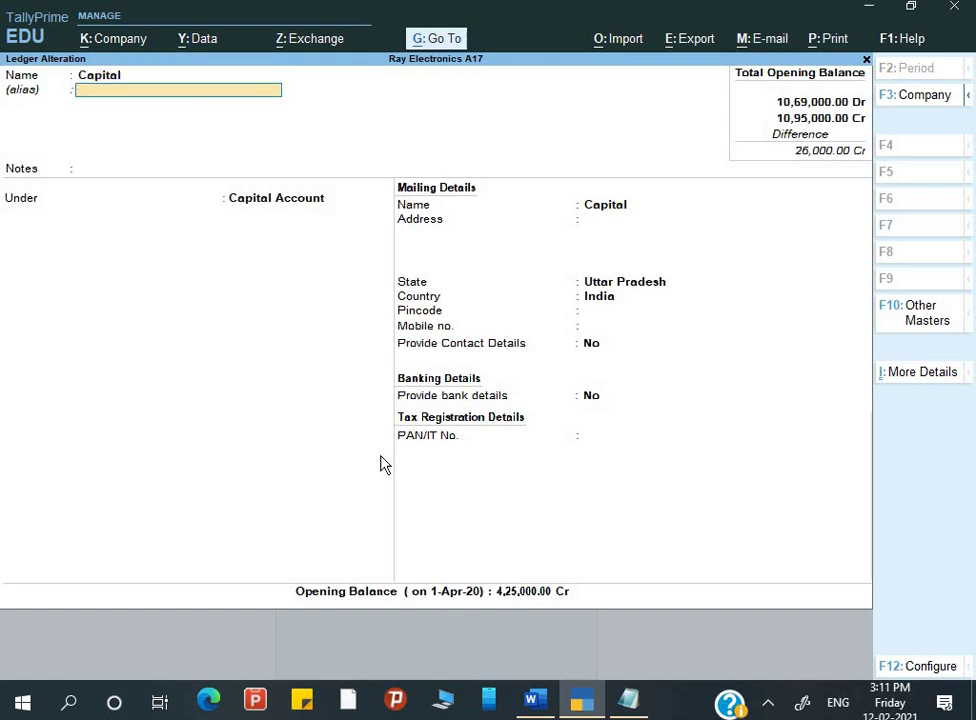
pyautogui.write('SHARE CAPITA')
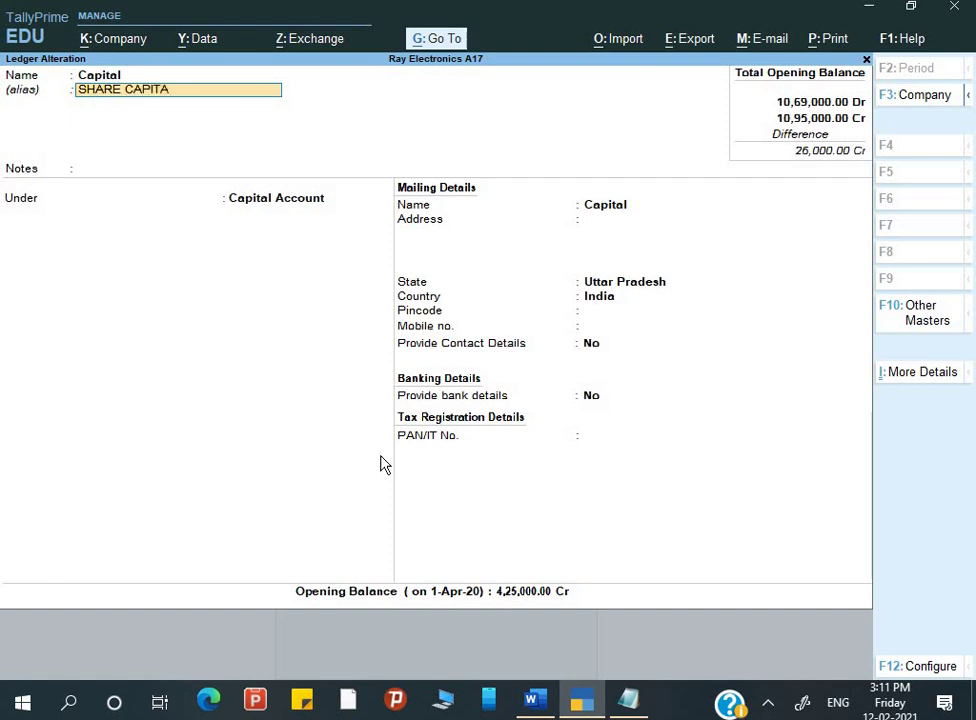
pyautogui.write('L')
pyautogui.press('Return')
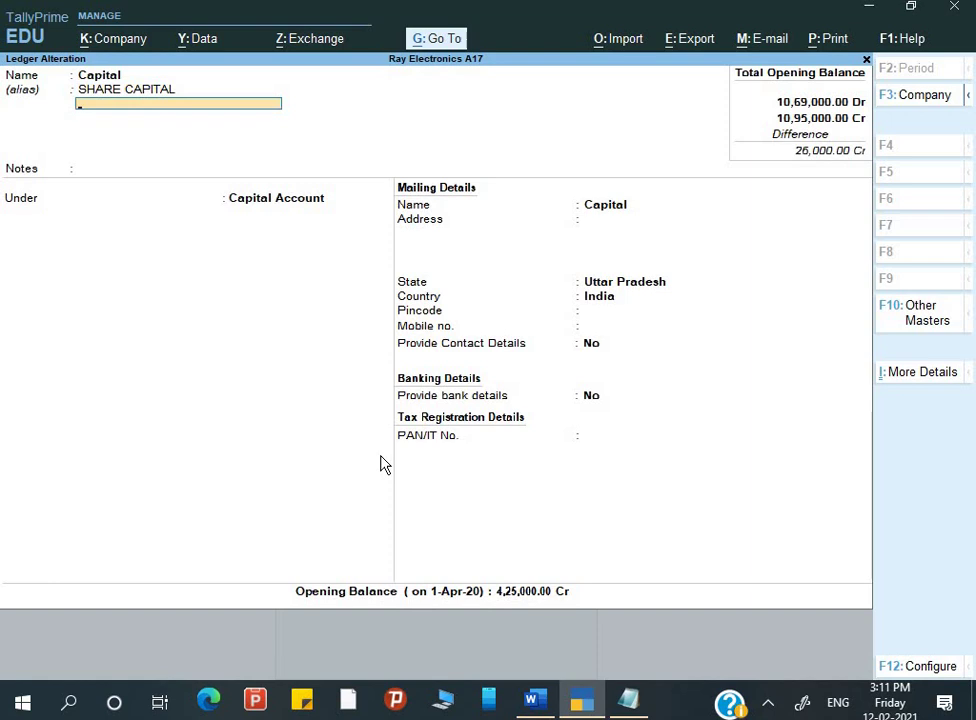
pyautogui.press('ctrl')
pyautogui.press('ctrl')
pyautogui.press('BackSpace')
# Enter OWNER'S EQUITY as the Capital ledger's alias and save the ledger.
pyautogui.write('O')
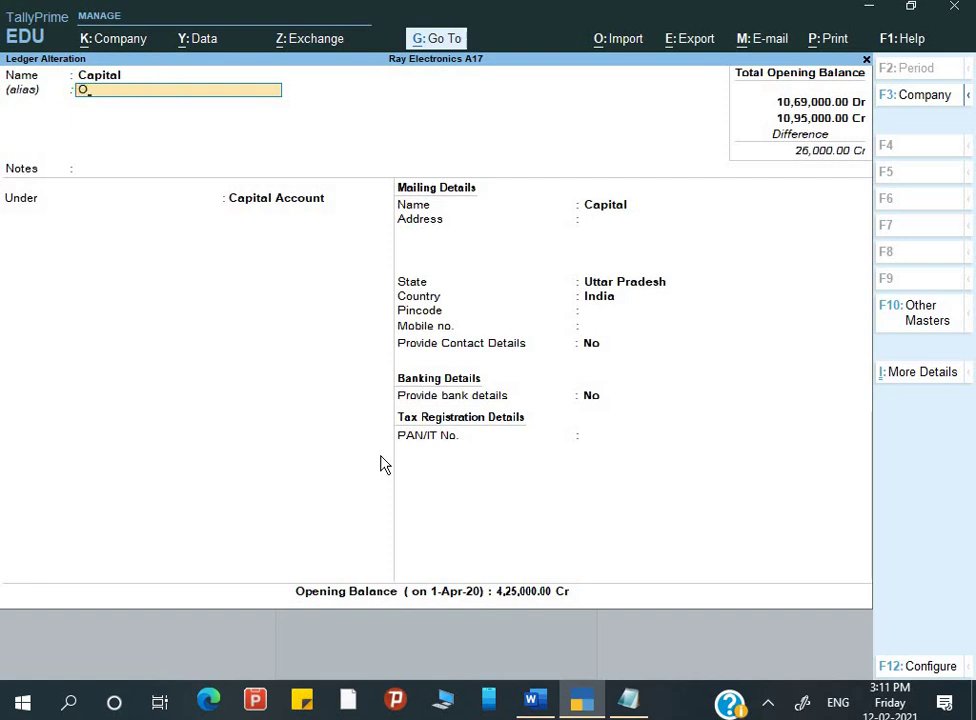
pyautogui.write("WNER'S EQUITY")
pyautogui.press('Return')
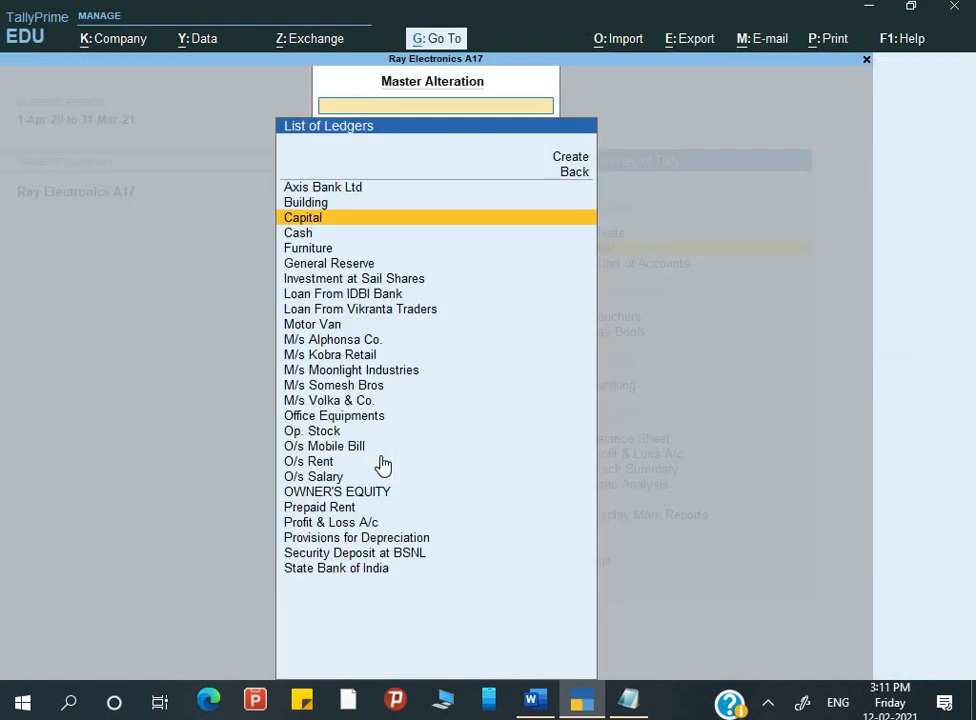
# Return to the Gateway of Tally, reopen the balance sheet in detailed view and select the Capital line under Capital Account.
pyautogui.press('Escape')
pyautogui.press('Escape')
pyautogui.press('Escape')
pyautogui.press('Down')
pyautogui.press('Down')
pyautogui.press('Down')
pyautogui.press('Down')
pyautogui.press('Down')
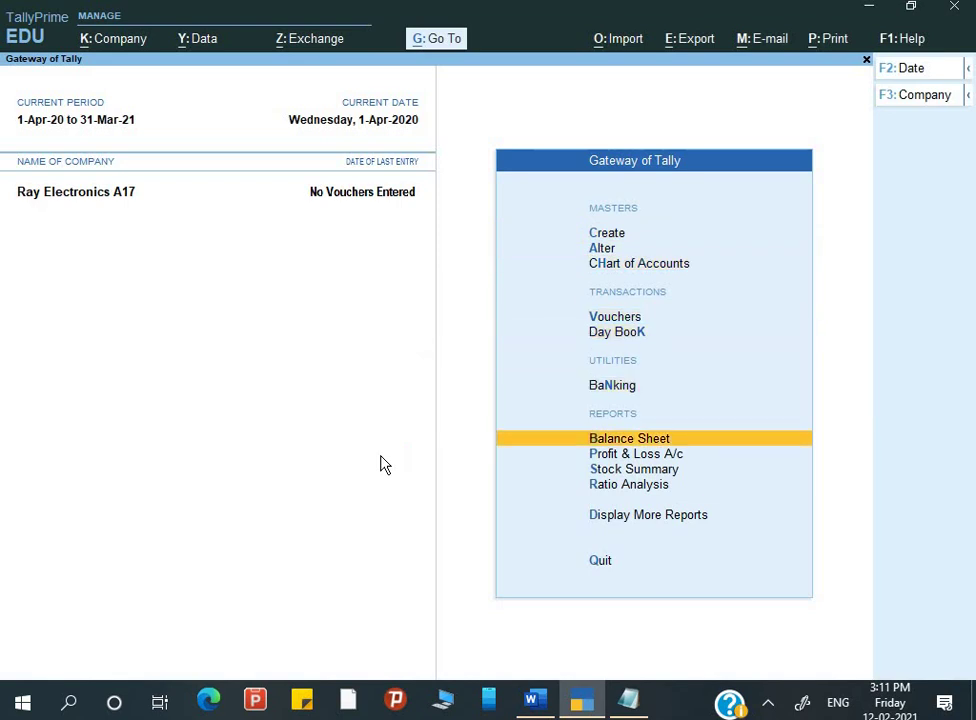
pyautogui.press('Return')
pyautogui.hotkey('alt', 'F5')
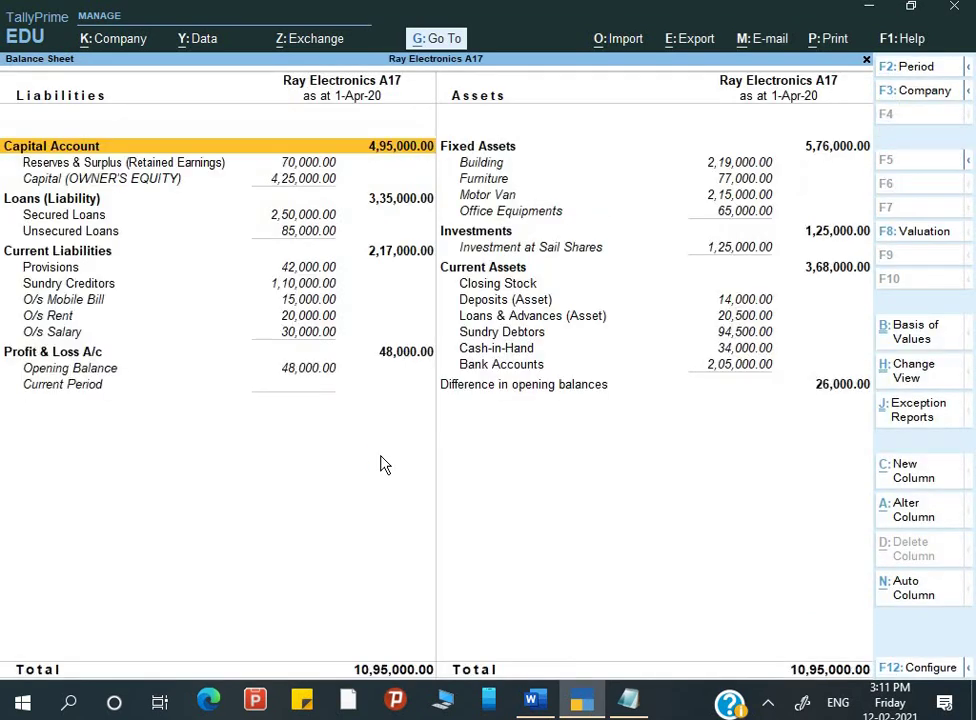
pyautogui.press('Down')
pyautogui.press('Down')
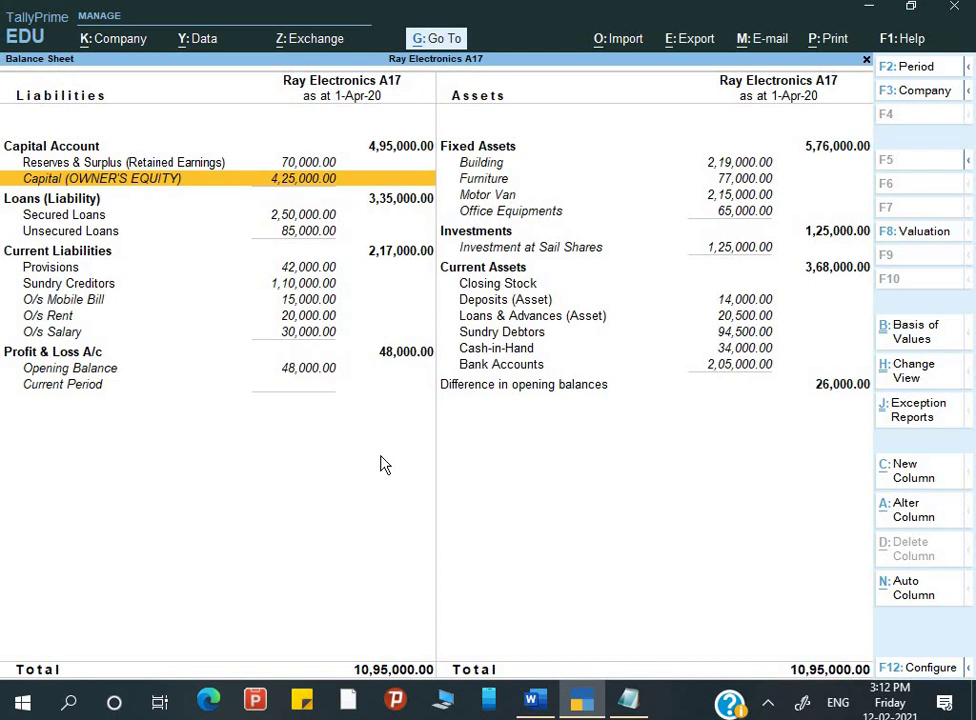
# Configure the balance sheet to display ledgers and groups with Name Only.
pyautogui.press('F12')
pyautogui.press('Return')
pyautogui.press('Return')
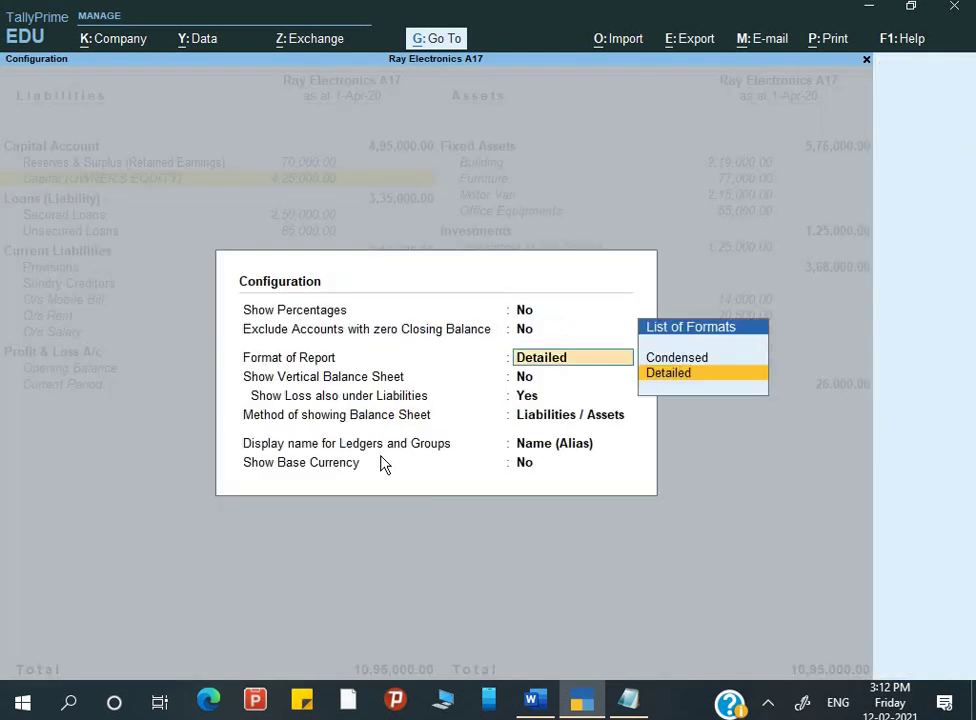
pyautogui.press('Return')
pyautogui.press('Return')
pyautogui.press('Return')
pyautogui.press('Return')
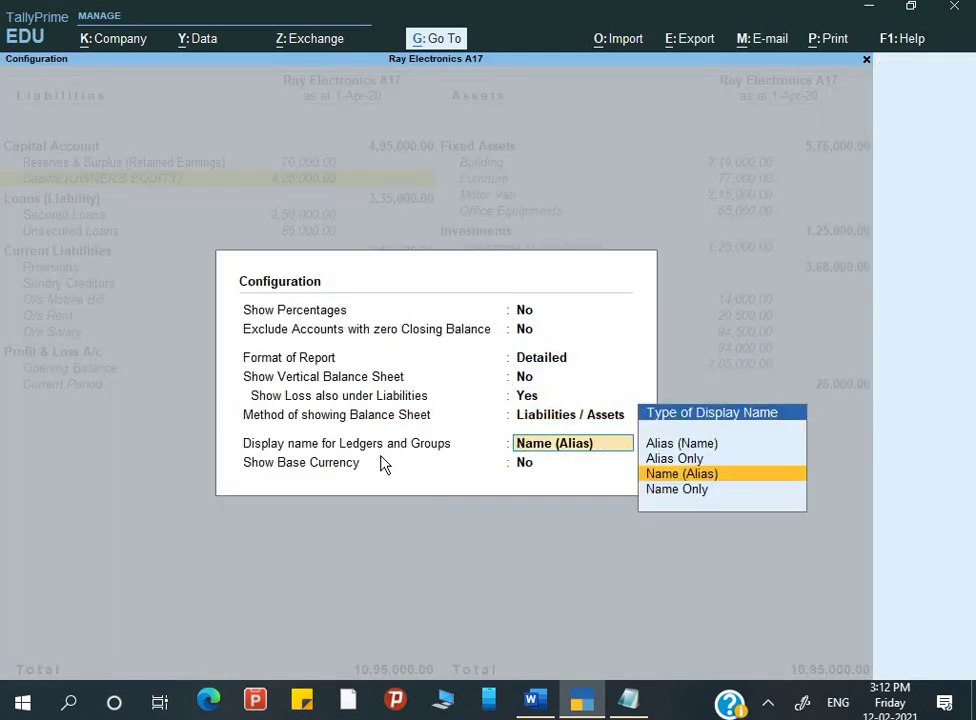
pyautogui.press('Up')
pyautogui.press('Down')
pyautogui.press('Down')
pyautogui.press('Return')
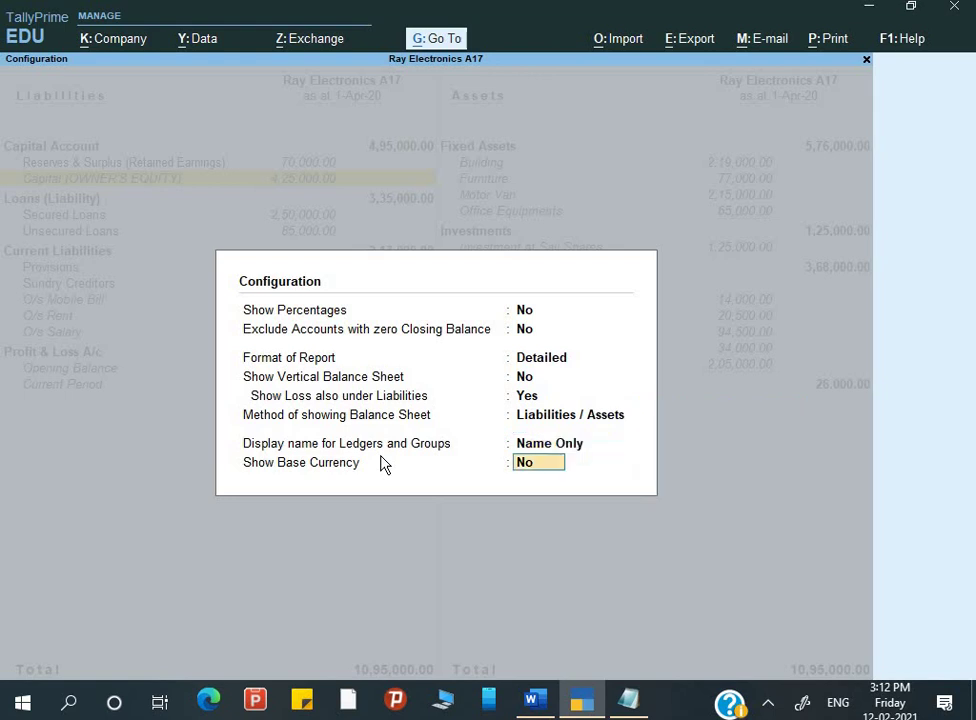
pyautogui.press('Return')
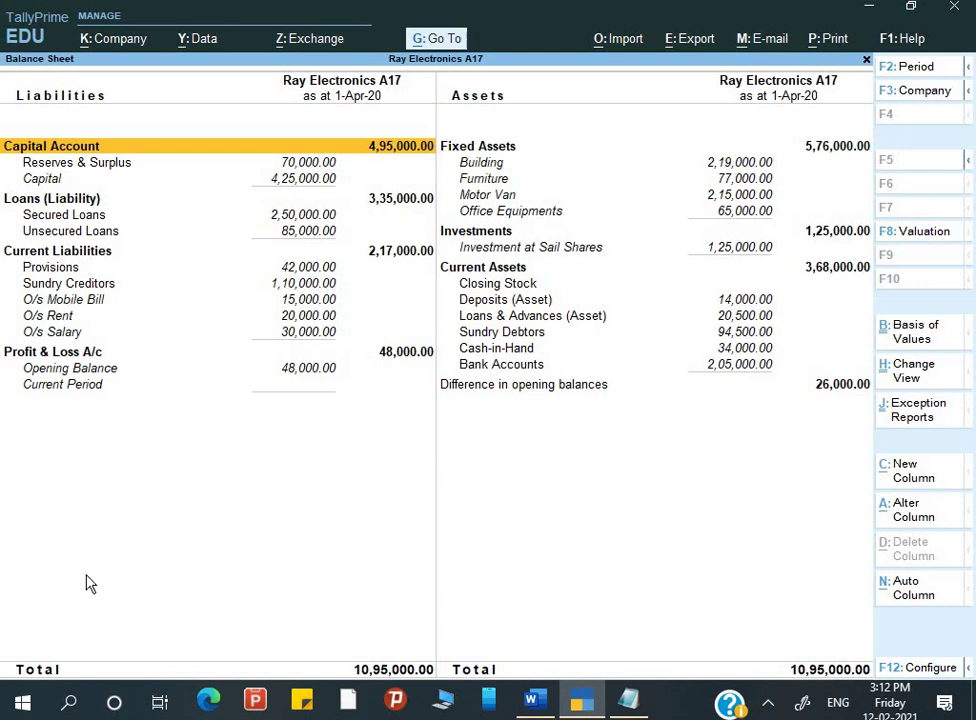
# Set Show Base Currency to Yes in the balance sheet configuration.
pyautogui.press('F12')
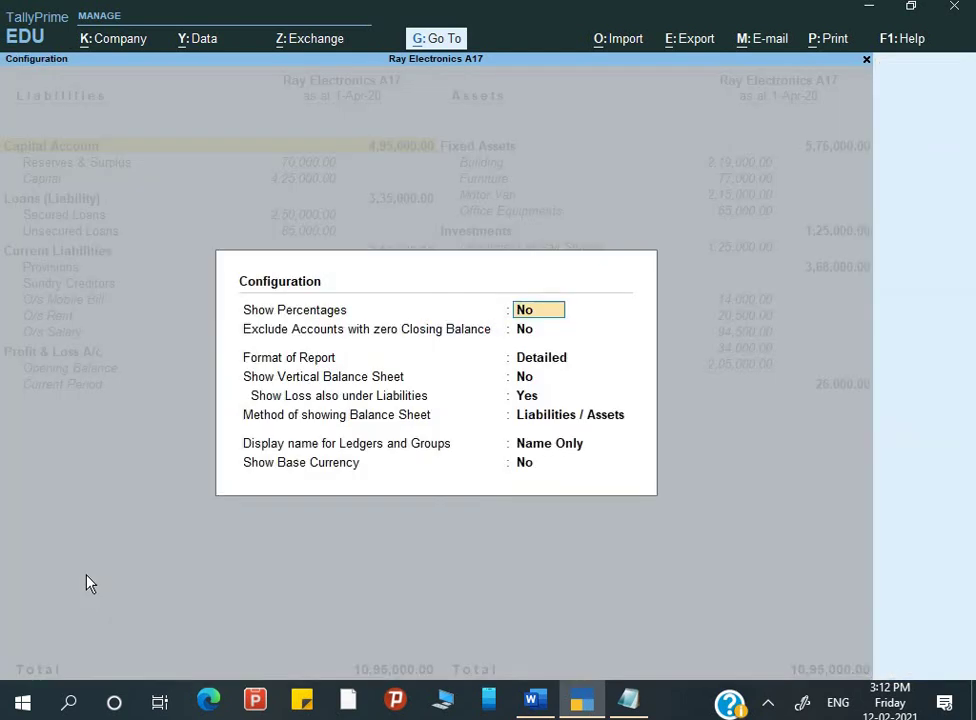
pyautogui.press('Down')
pyautogui.press('Down')
pyautogui.press('Return')
pyautogui.press('Return')
pyautogui.press('Return')
pyautogui.press('Return')
pyautogui.press('Return')
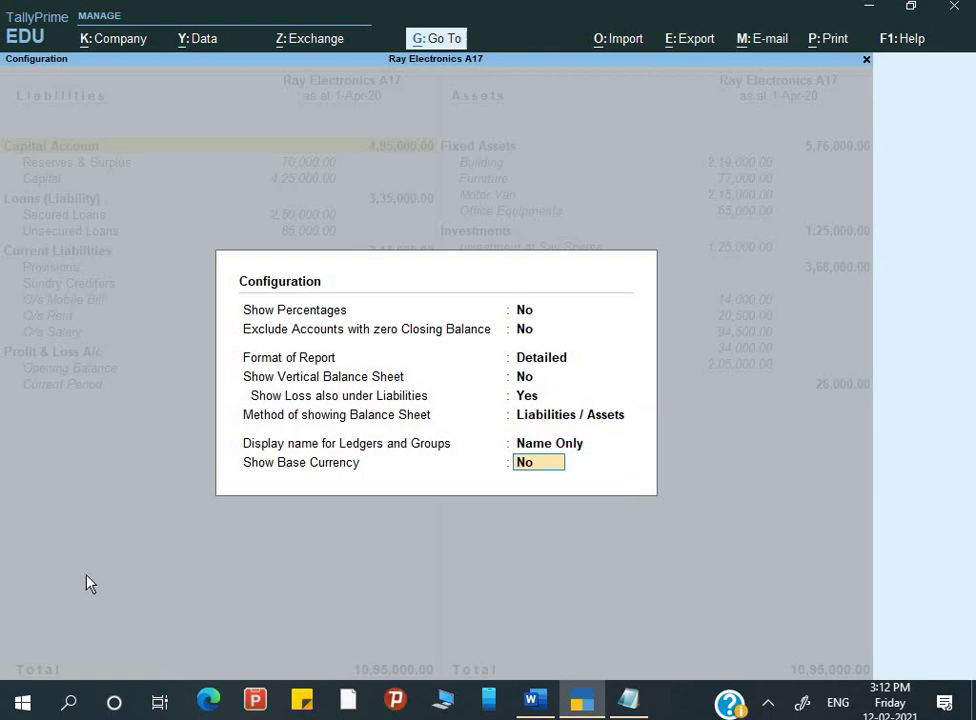
pyautogui.write('Y')
pyautogui.press('Return')
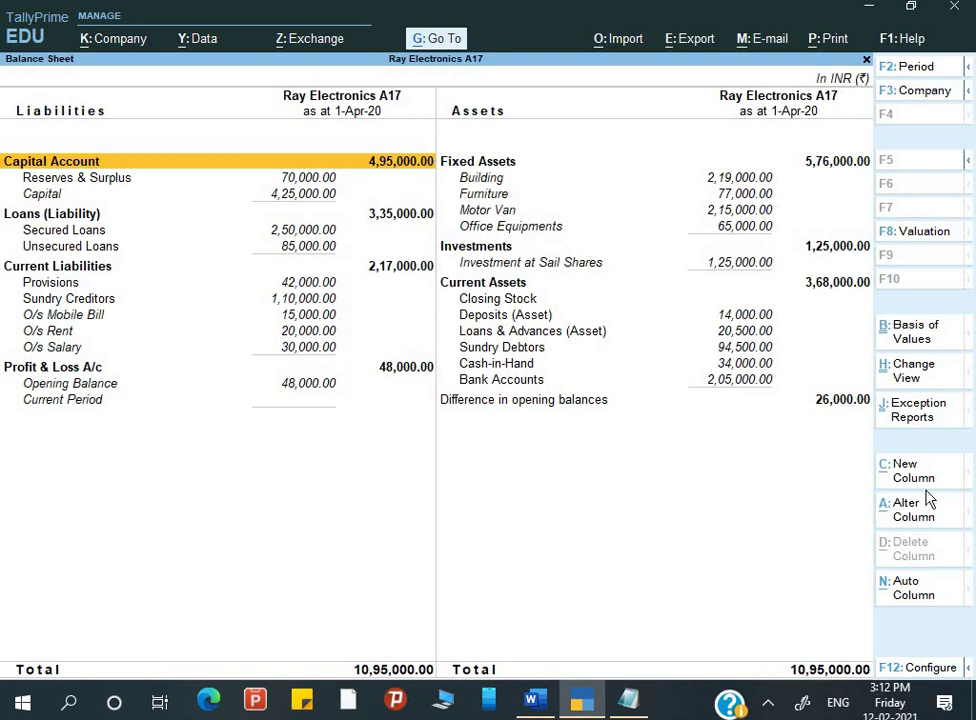
# Preview the current balance sheet for printing, examine it enlarged, and return to the report.
pyautogui.hotkey('alt', 'p')
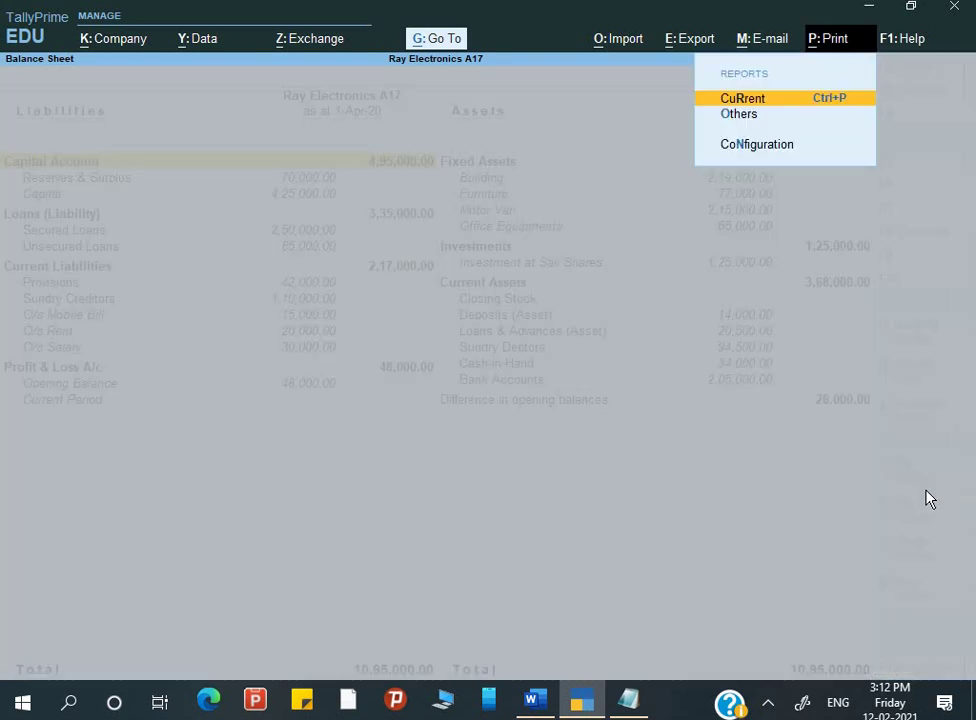
pyautogui.press('Return')
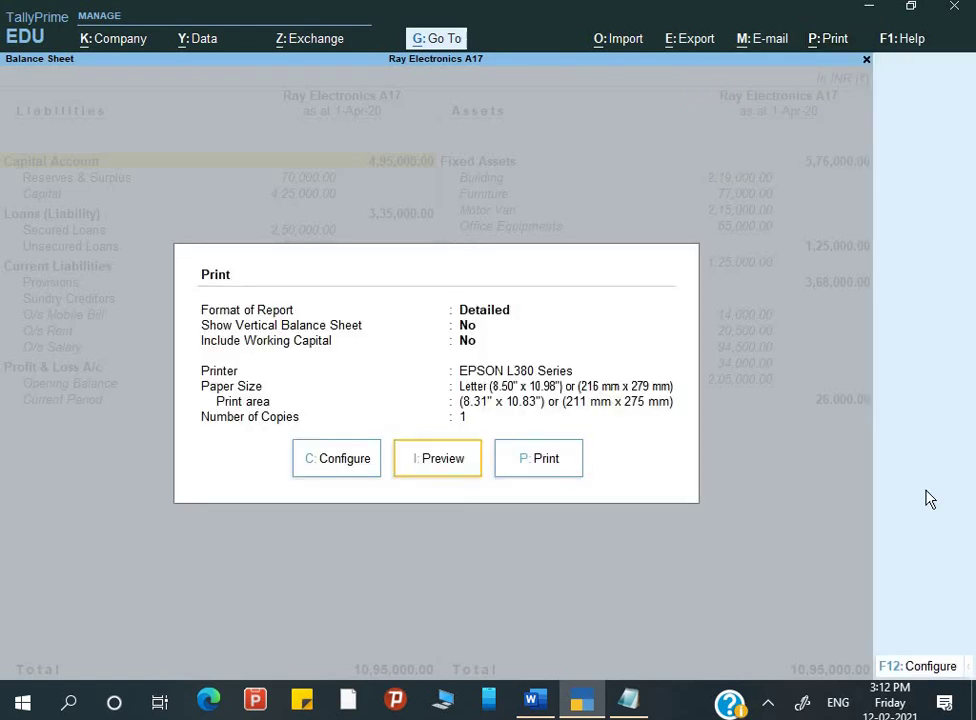
pyautogui.press('Return')
pyautogui.hotkey('alt', 'z')
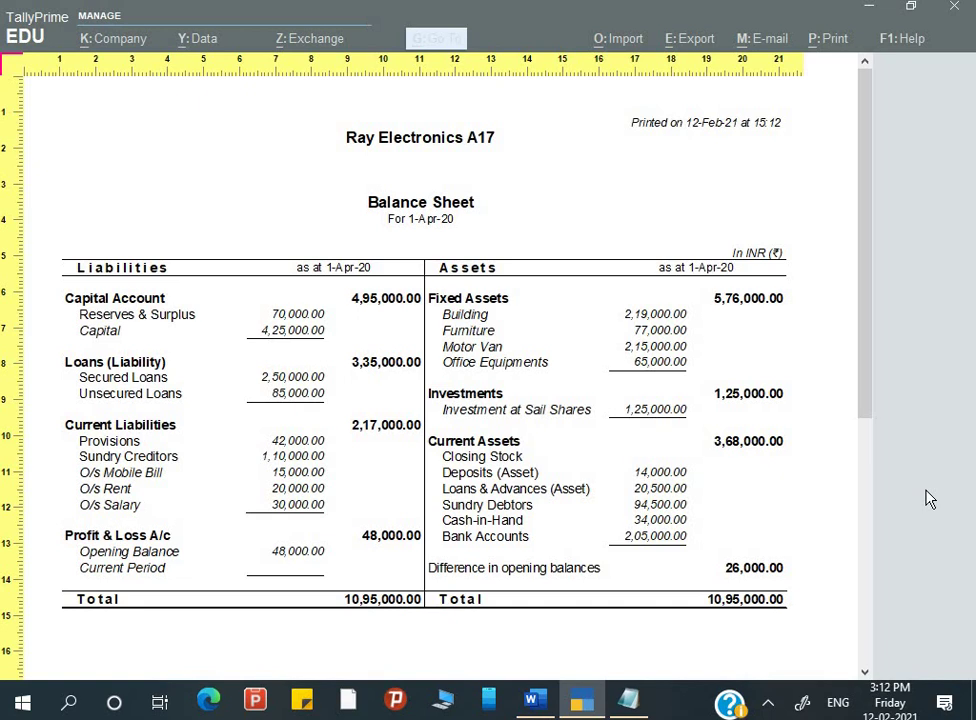
pyautogui.scroll(-2, 929, 499)
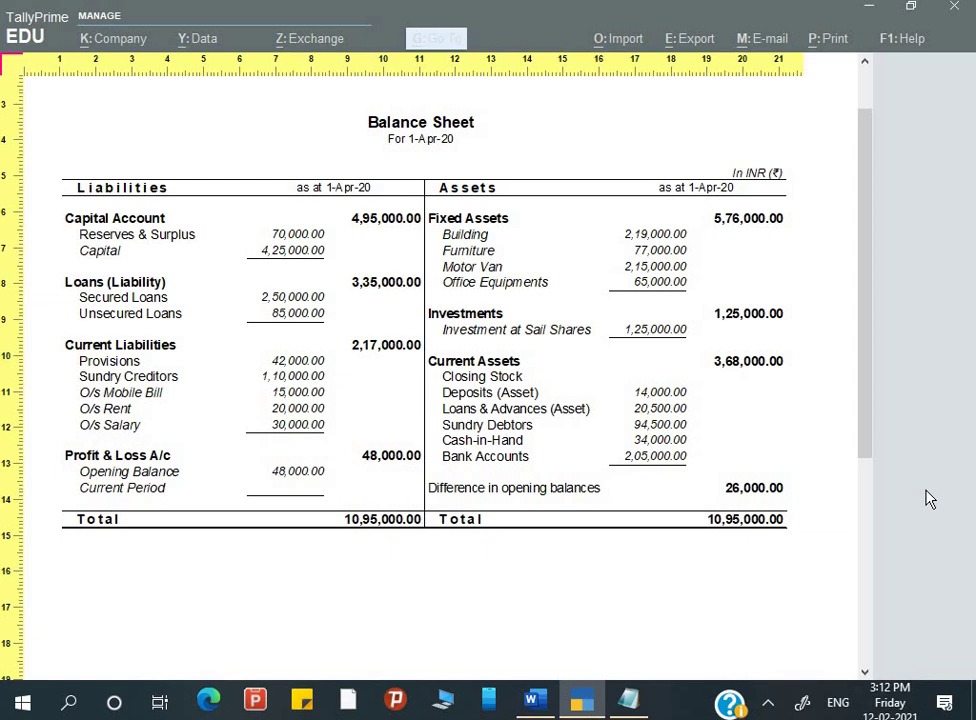
pyautogui.hotkey('alt', 'z')
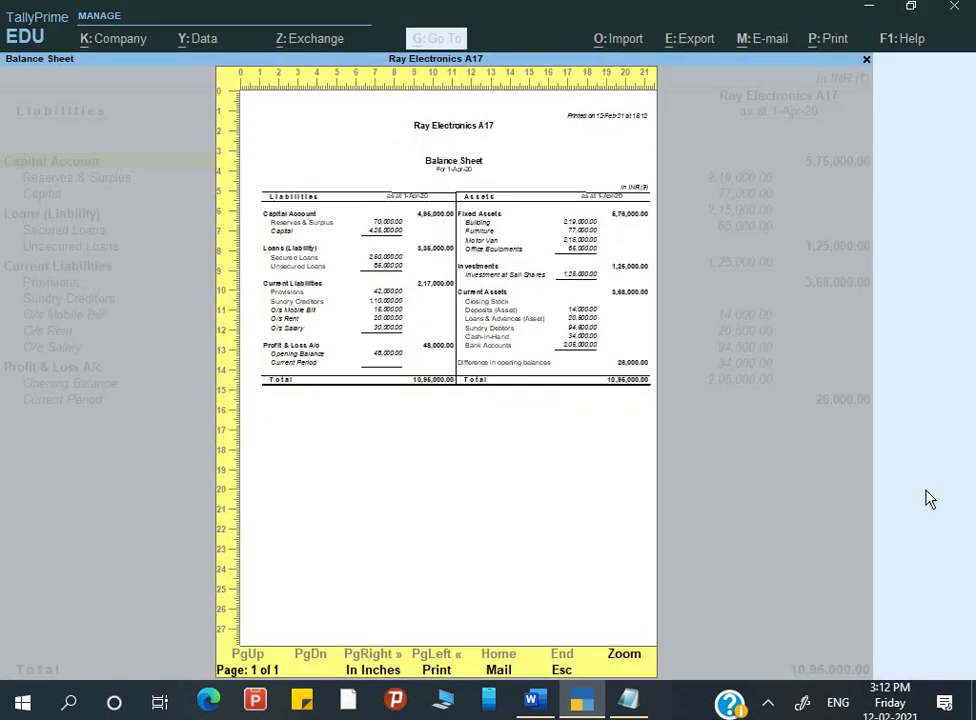
pyautogui.press('Escape')
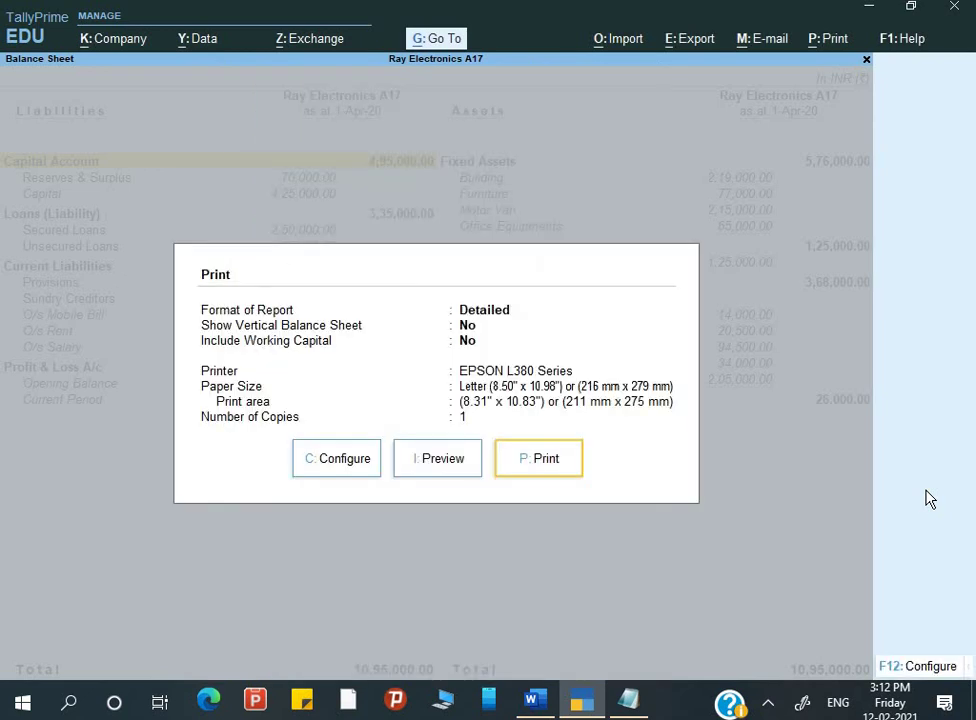
pyautogui.press('Escape')
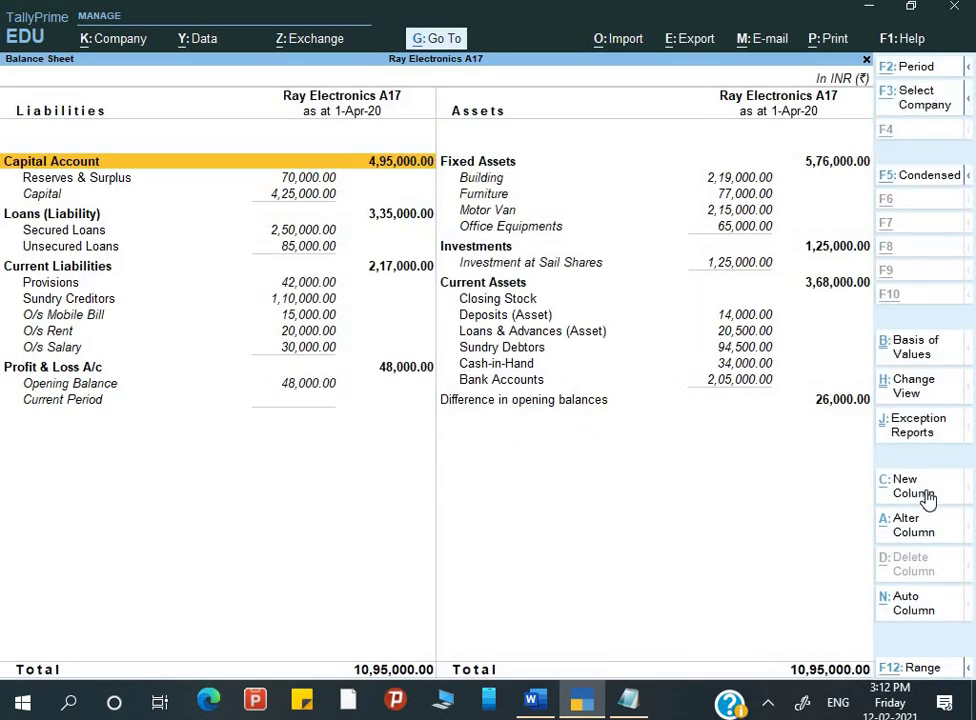
# Go through the balance sheet's print configuration options and set Include Working Capital to Yes.
pyautogui.hotkey('alt', 'p')
pyautogui.press('Return')
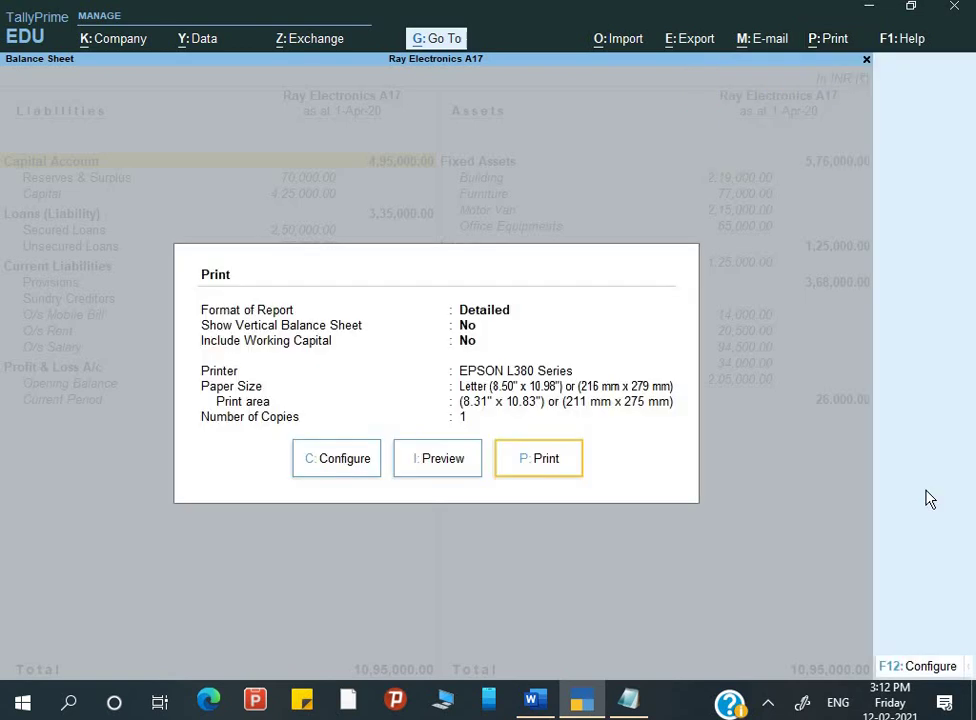
pyautogui.press('c')
pyautogui.press('Return')
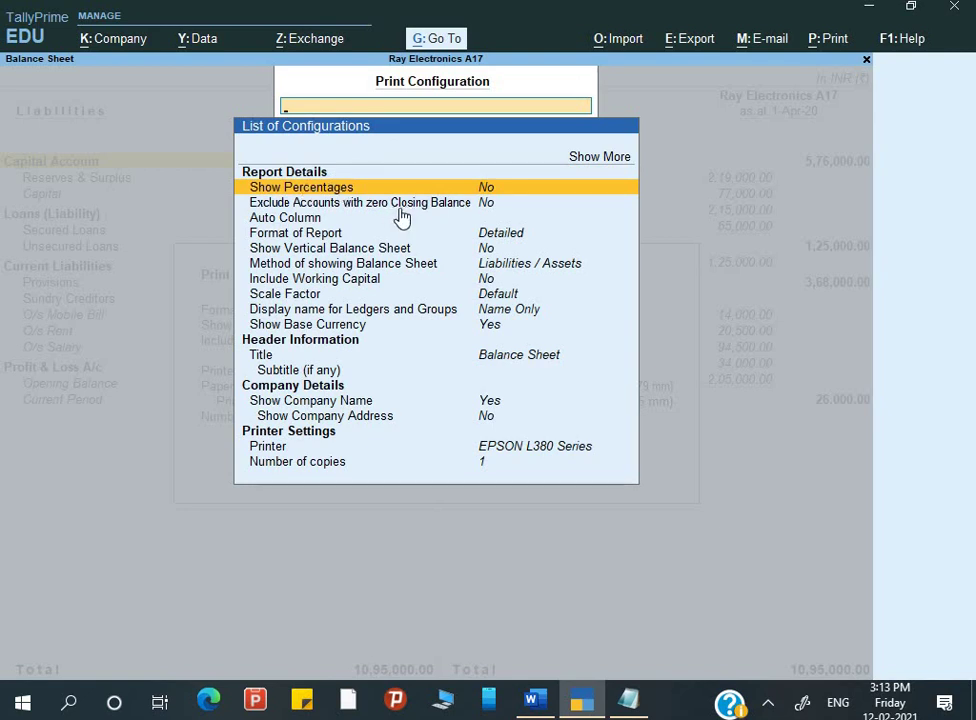
pyautogui.press('Down')
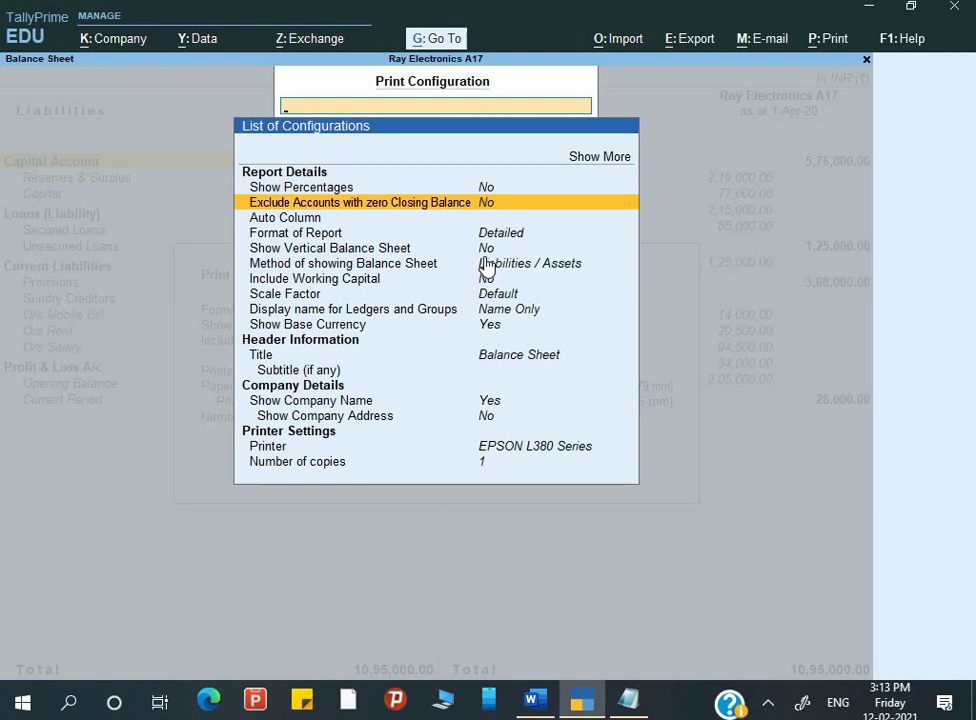
pyautogui.press('Down')
pyautogui.press('Down')
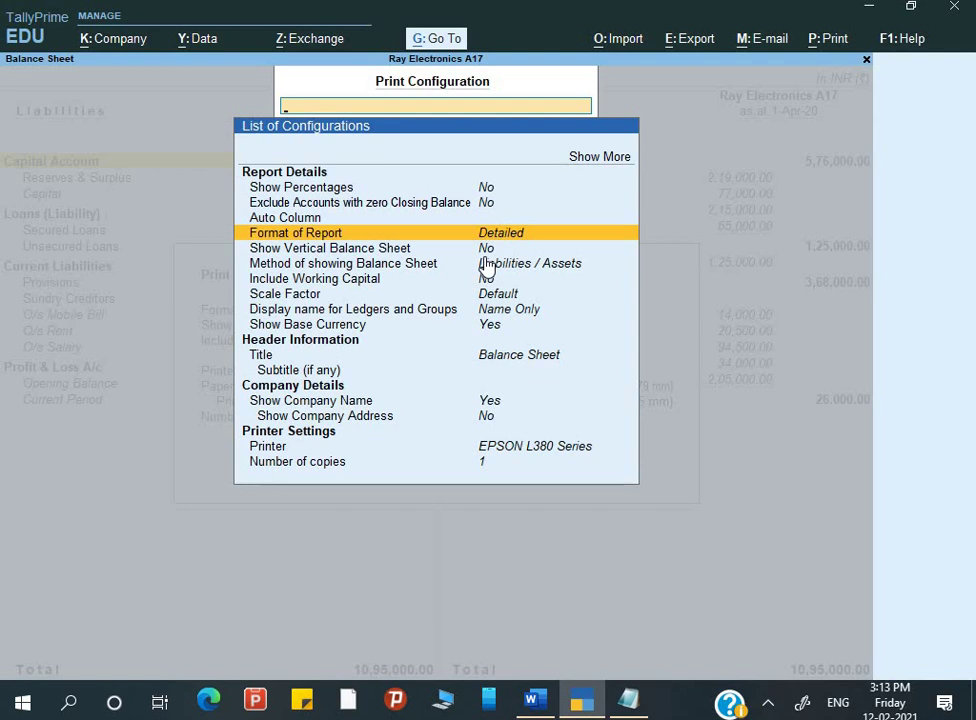
pyautogui.press('Down')
pyautogui.press('Up')
pyautogui.press('Down')
pyautogui.press('Down')
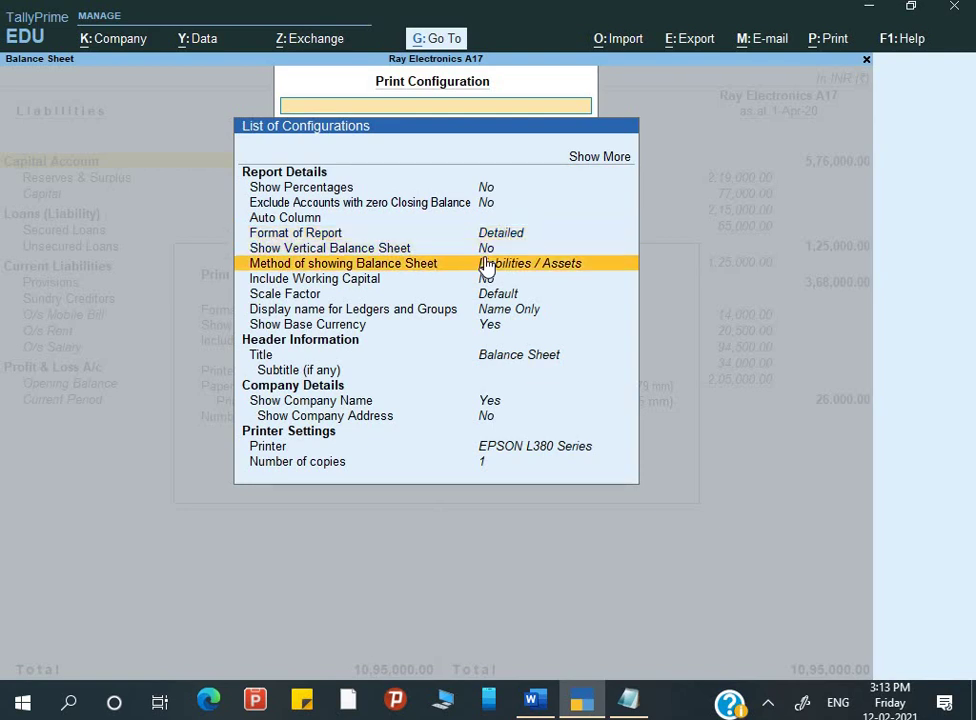
pyautogui.press('Up')
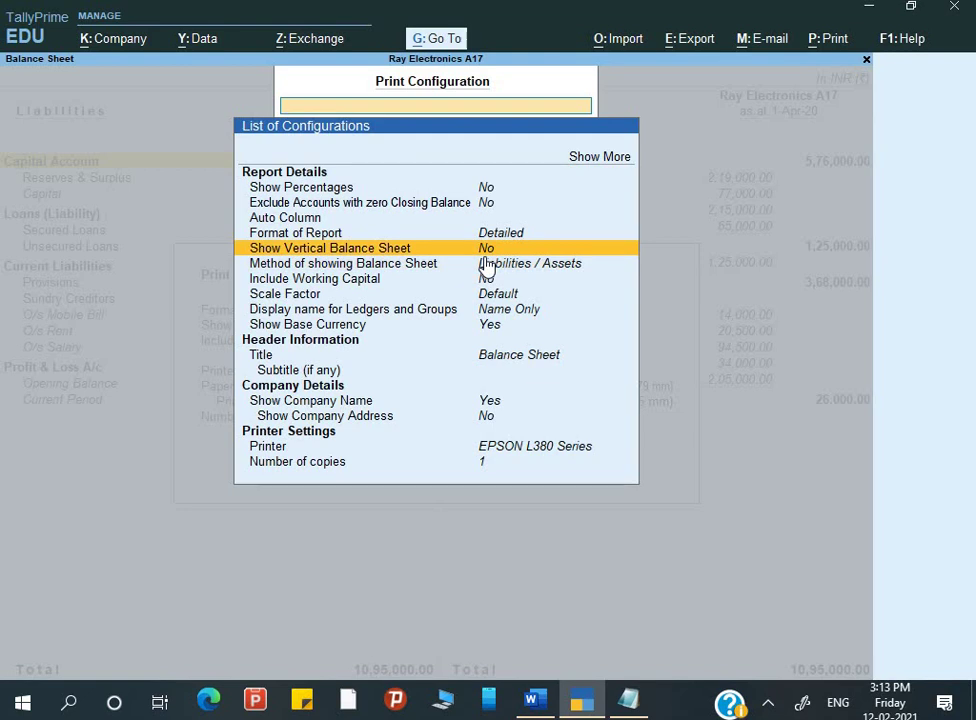
pyautogui.press('Down')
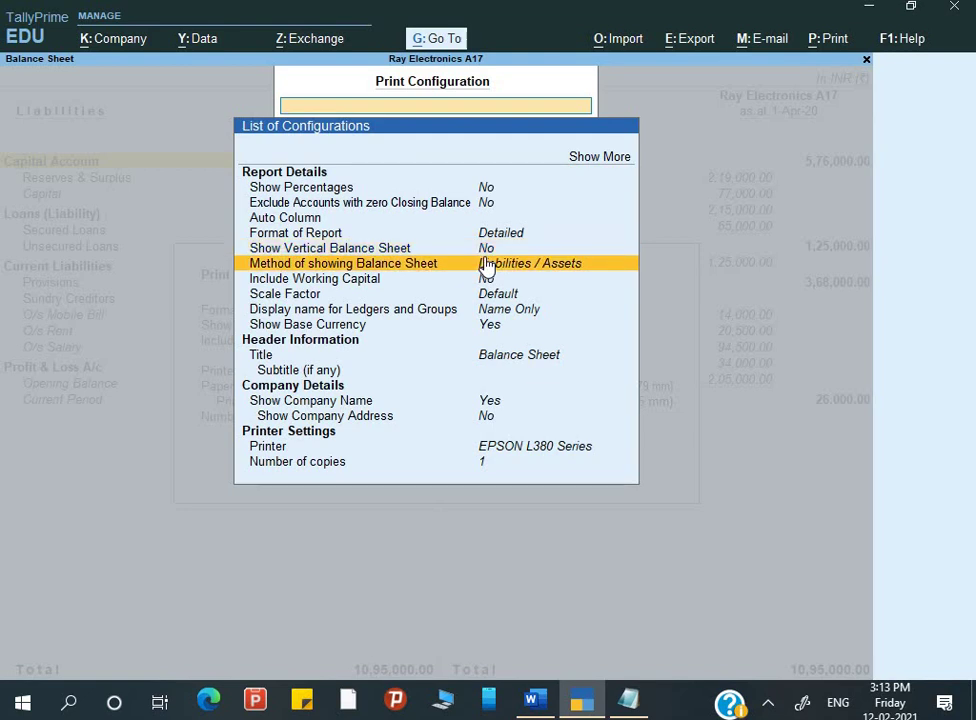
pyautogui.press('Down')
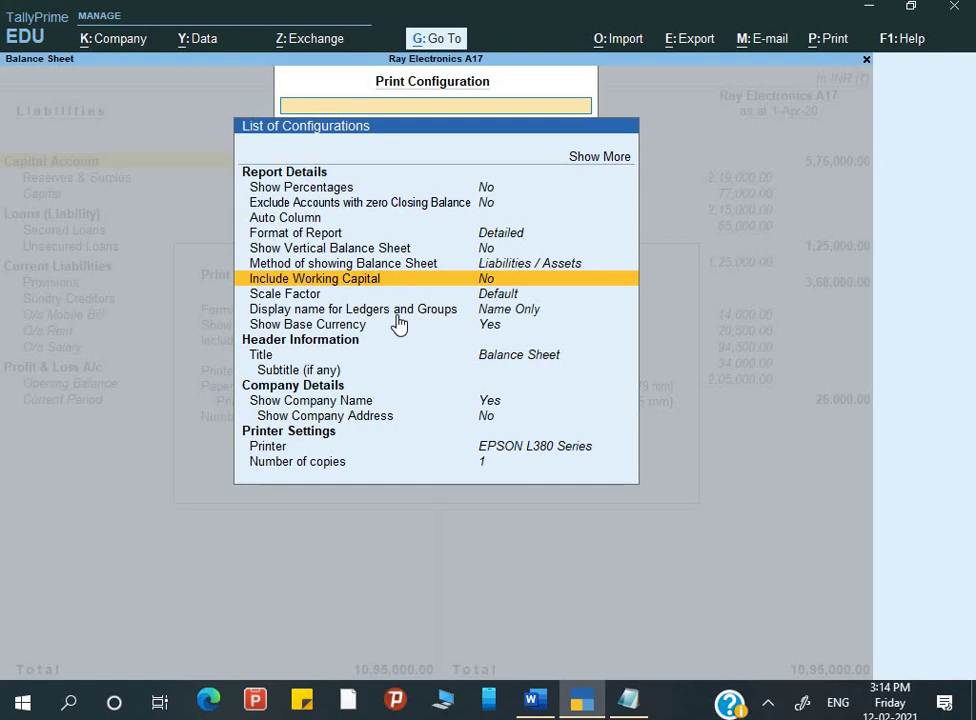
pyautogui.press('Return')
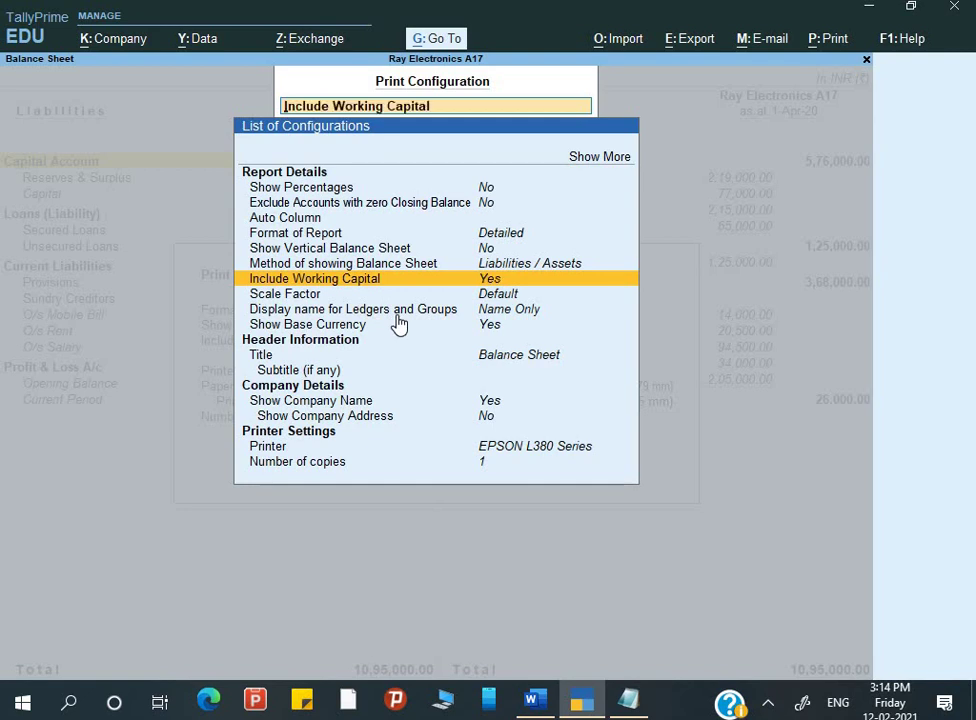
pyautogui.press('Escape')
# Preview the balance sheet printout, examine the Working Capital section enlarged, and return to the print settings.
pyautogui.press('i')
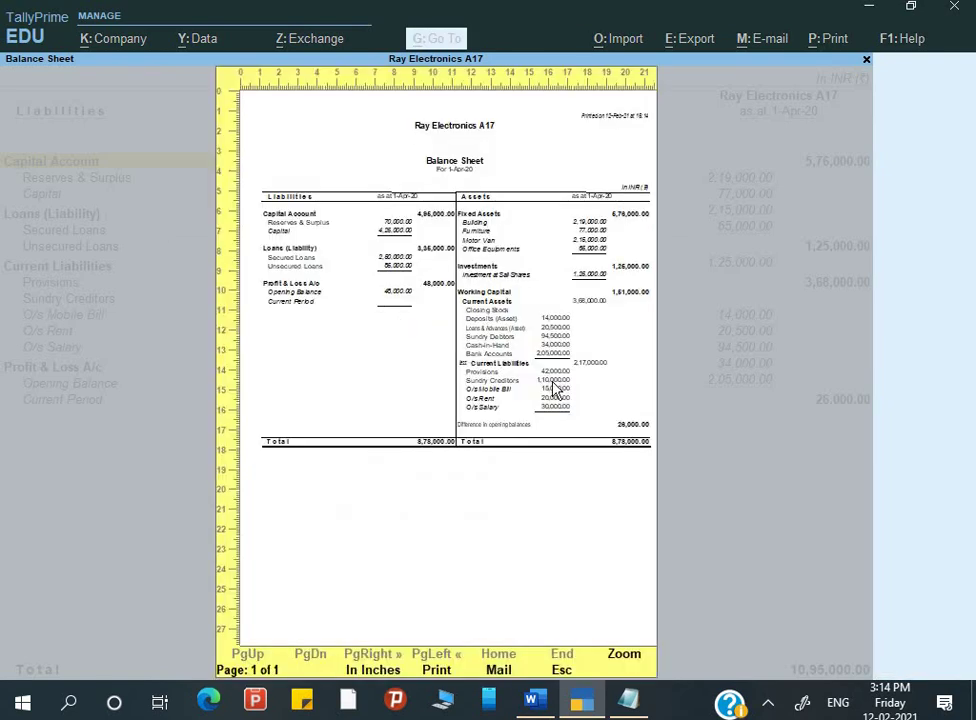
pyautogui.click(556, 390)
pyautogui.scroll(-2, 643, 497)
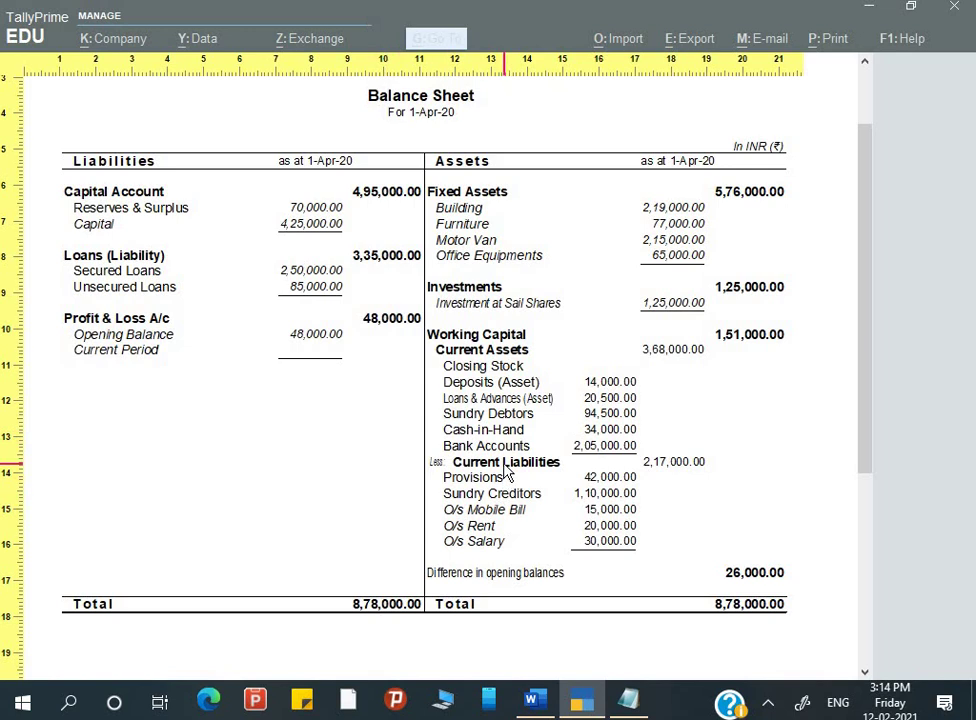
pyautogui.press('Escape')
pyautogui.press('Escape')
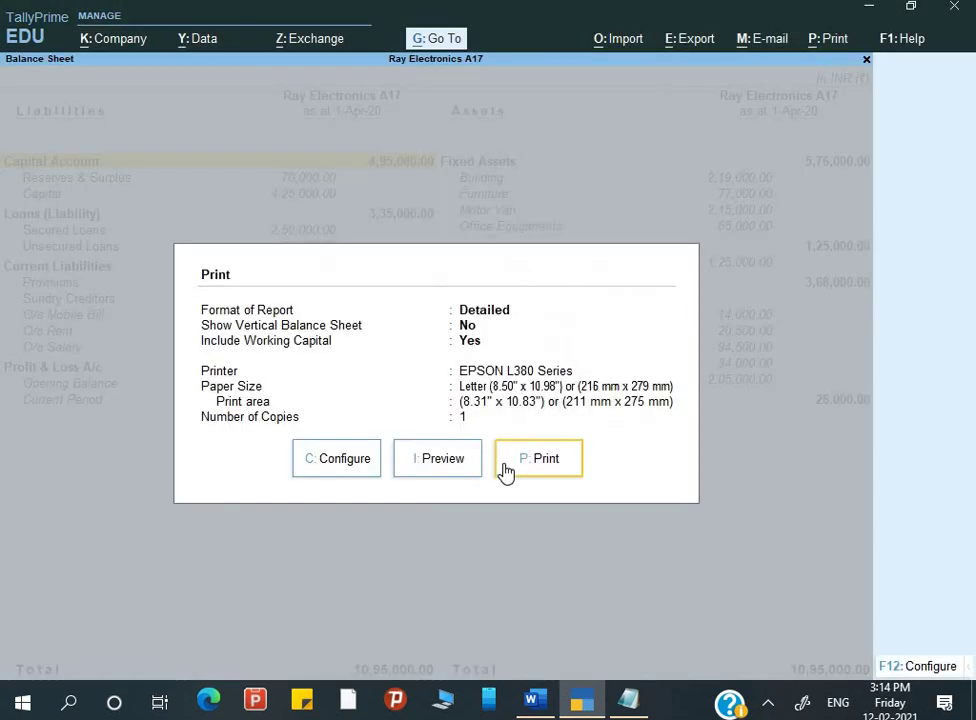
# Set the balance sheet's print Scale Factor to Thousands and preview the printout.
pyautogui.press('Left')
pyautogui.press('Left')
pyautogui.press('Return')
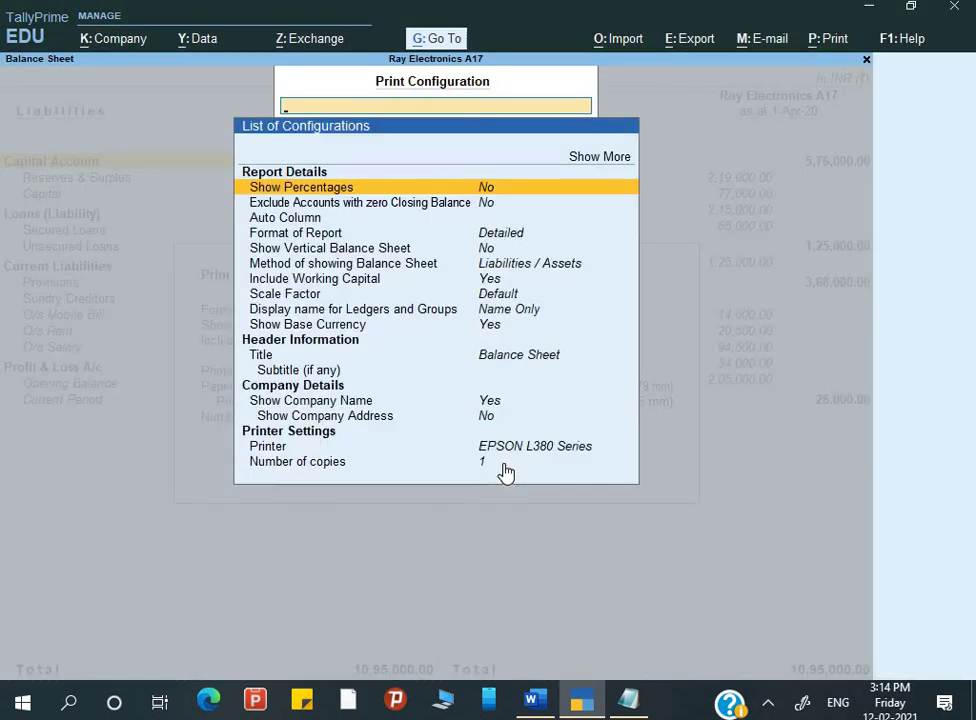
pyautogui.press('Down')
pyautogui.press('Down')
pyautogui.press('Down')
pyautogui.press('Down')
pyautogui.press('Down')
pyautogui.press('Down')
pyautogui.press('Down')
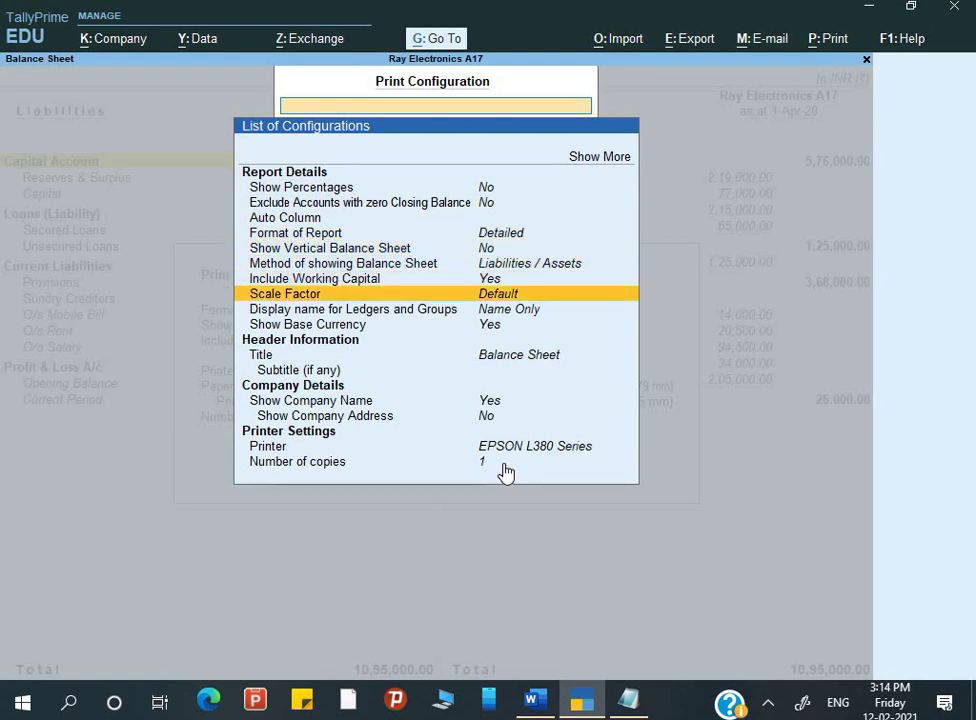
pyautogui.press('Return')
pyautogui.press('Down')
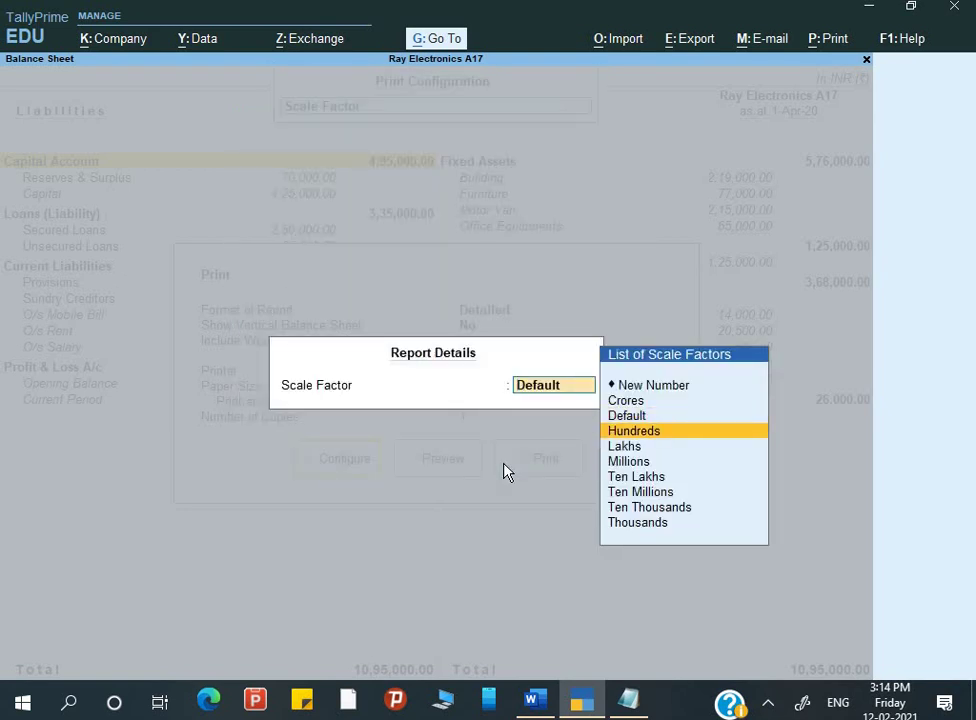
pyautogui.press('Down')
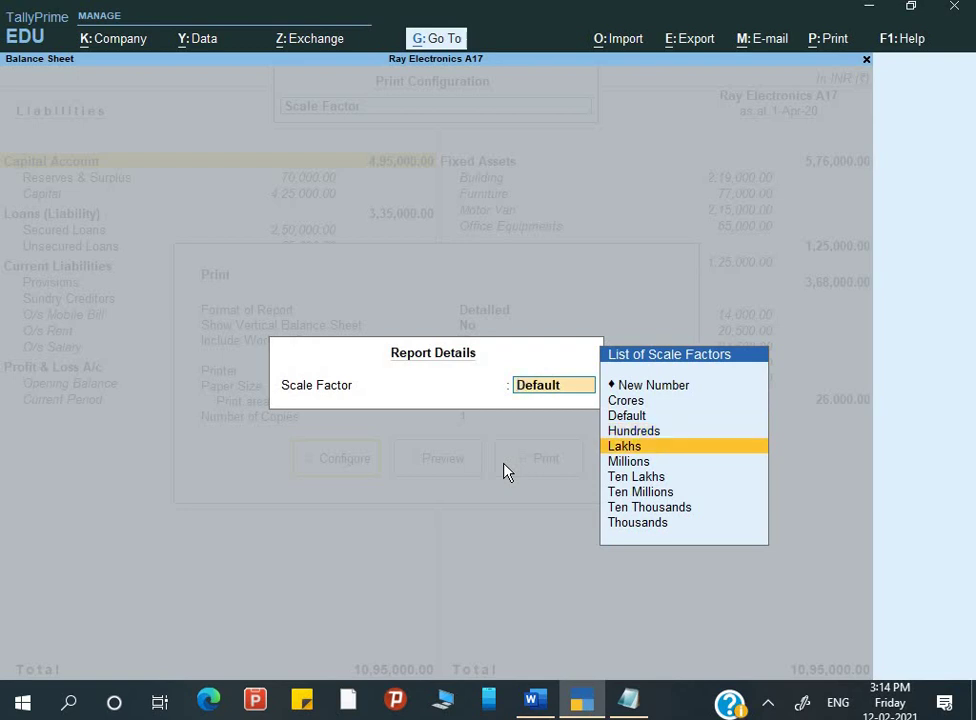
pyautogui.press('Up')
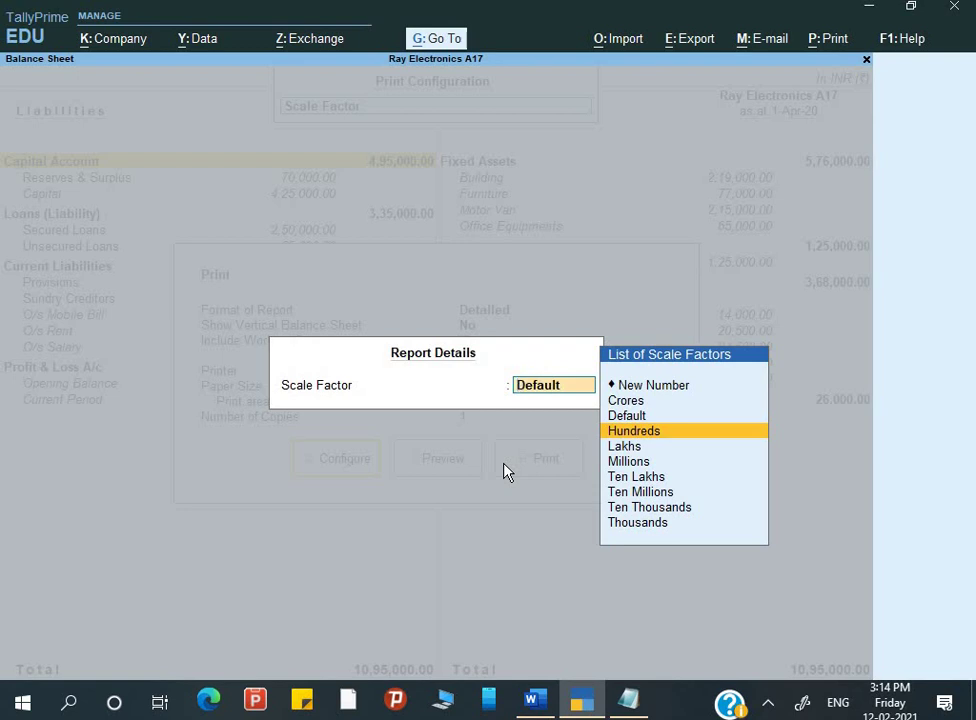
pyautogui.press('Down')
pyautogui.press('Down')
pyautogui.press('Down')
pyautogui.press('Down')
pyautogui.press('Down')
pyautogui.press('Down')
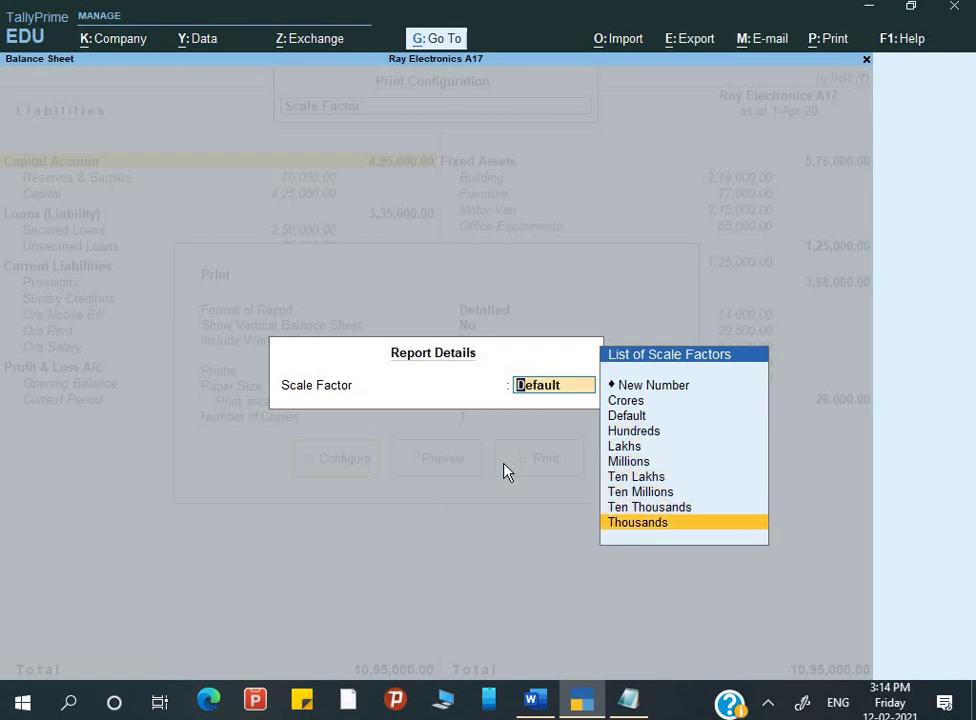
pyautogui.press('Return')
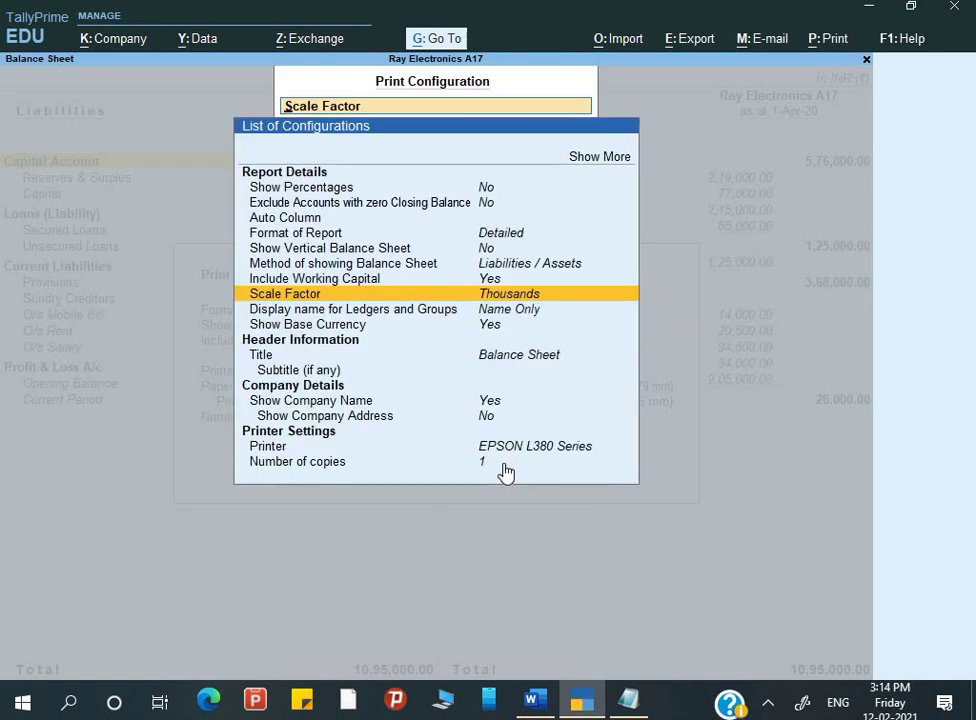
pyautogui.press('Escape')
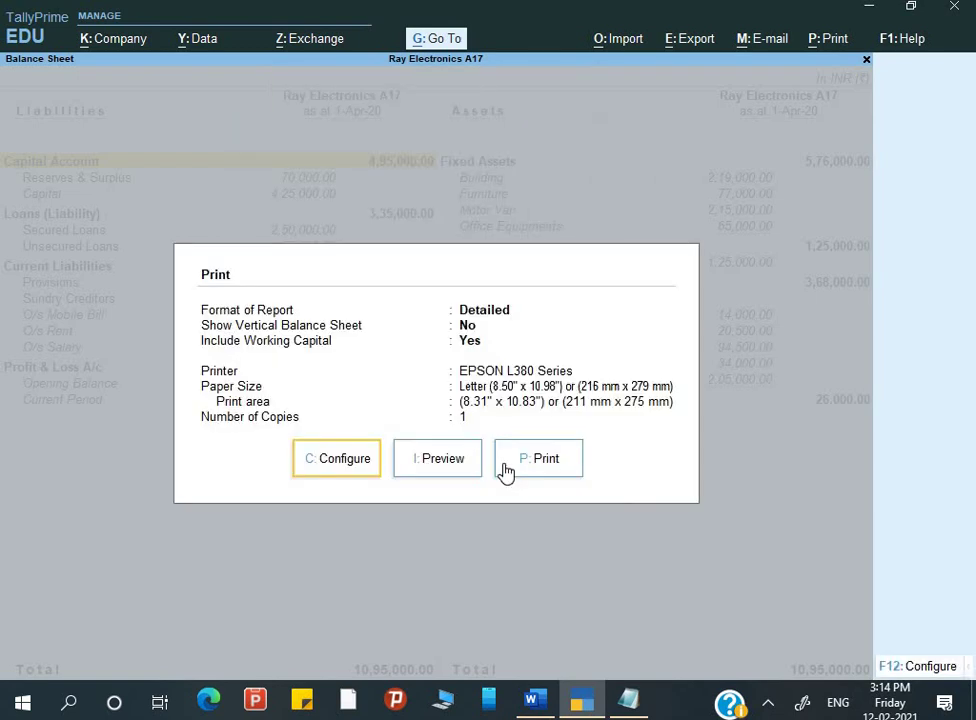
pyautogui.press('i')
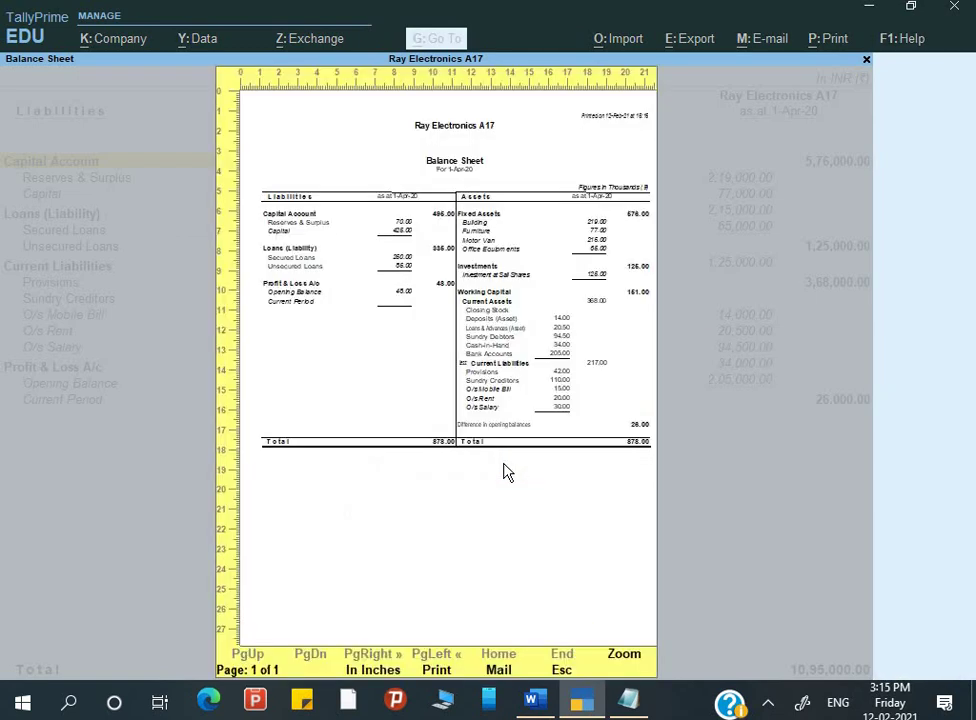
# Examine the balance sheet preview enlarged down to its totals, and return to the print settings.
pyautogui.hotkey('alt', 'z')
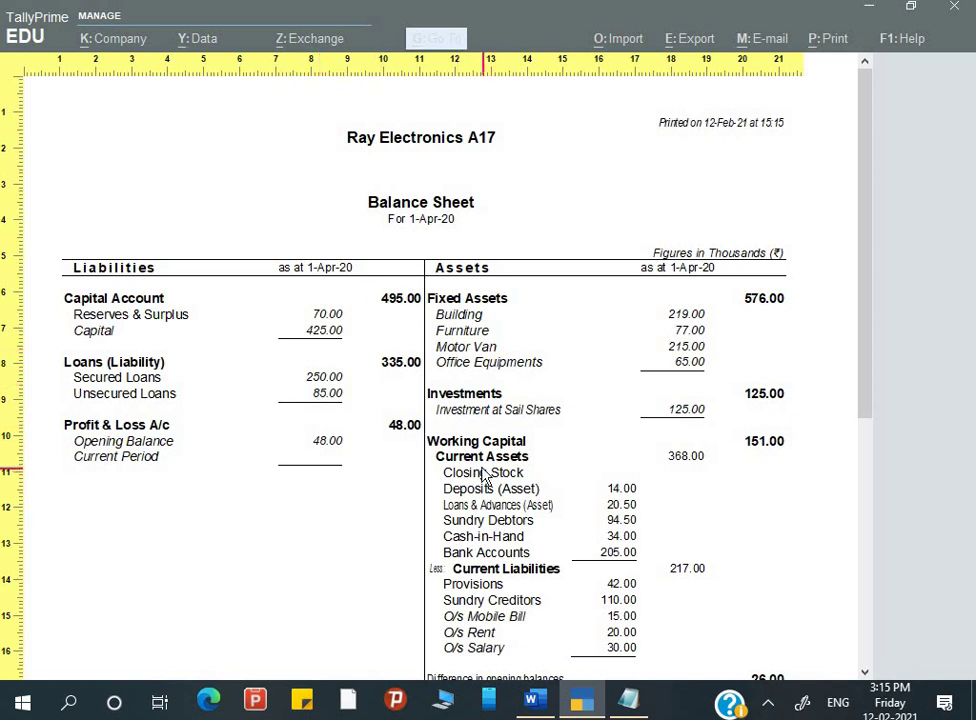
pyautogui.scroll(-2, 484, 477)
pyautogui.scroll(-2, 484, 477)
pyautogui.scroll(2, 475, 532)
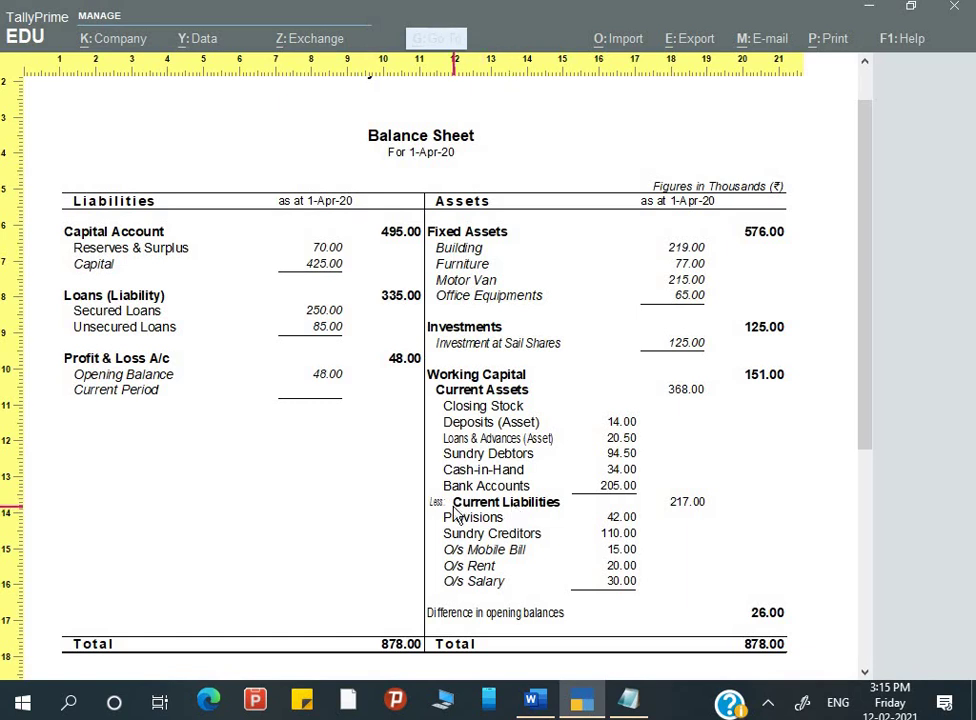
pyautogui.press('Escape')
pyautogui.press('Escape')
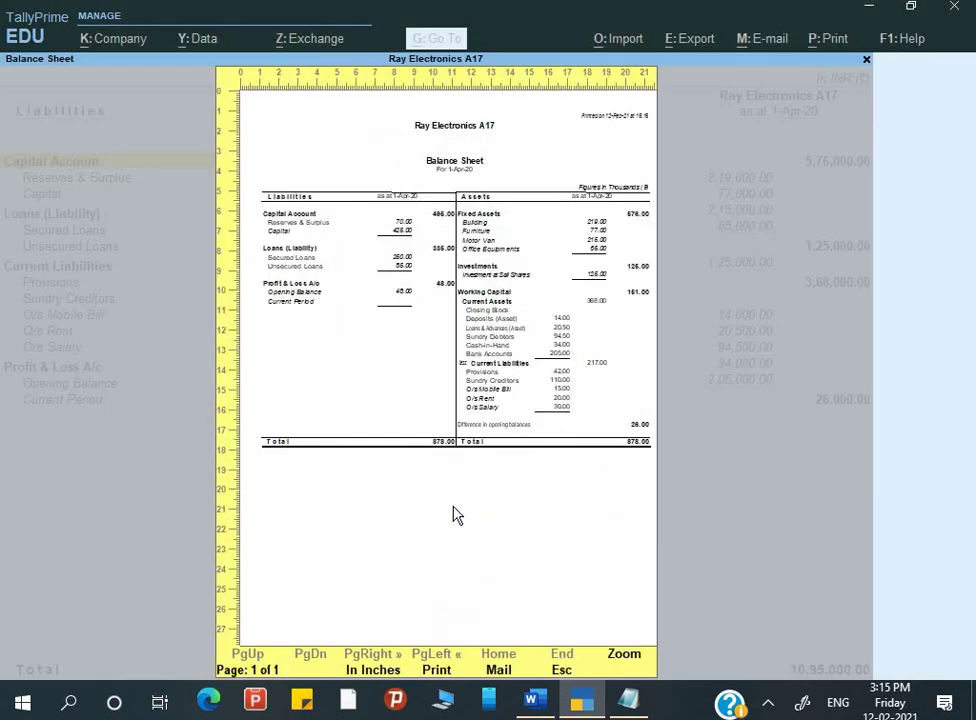
# Review the balance sheet's print configuration options down to the ledger display name, and expand the list to show more options.
pyautogui.press('Left')
pyautogui.press('Left')
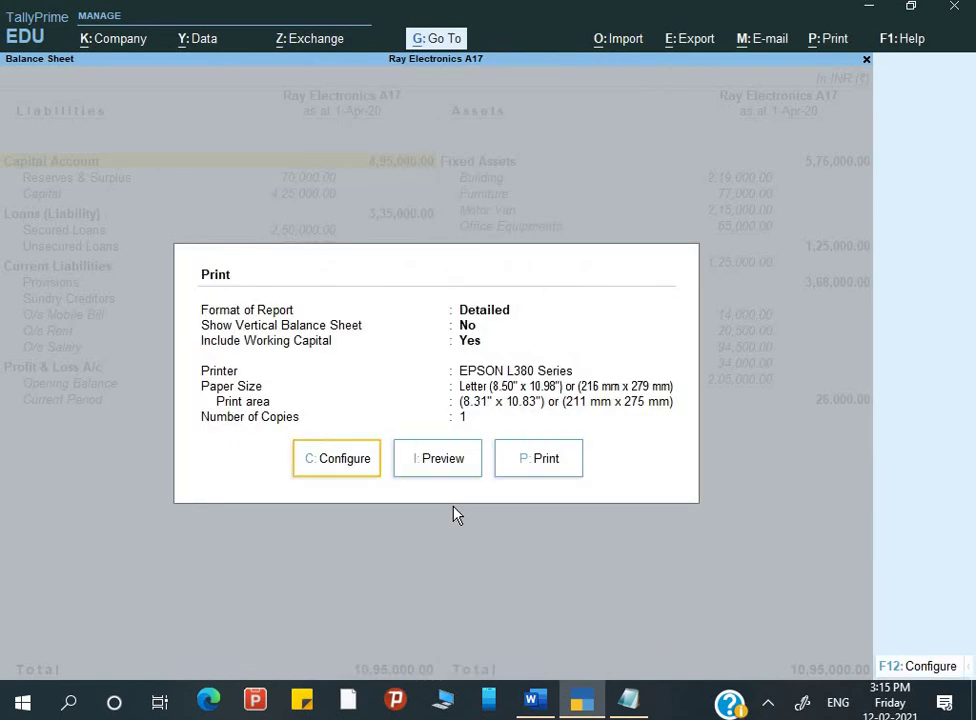
pyautogui.press('Return')
pyautogui.press('Down')
pyautogui.press('Down')
pyautogui.press('Down')
pyautogui.press('Down')
pyautogui.press('Down')
pyautogui.press('Down')
pyautogui.press('Down')
pyautogui.press('Down')
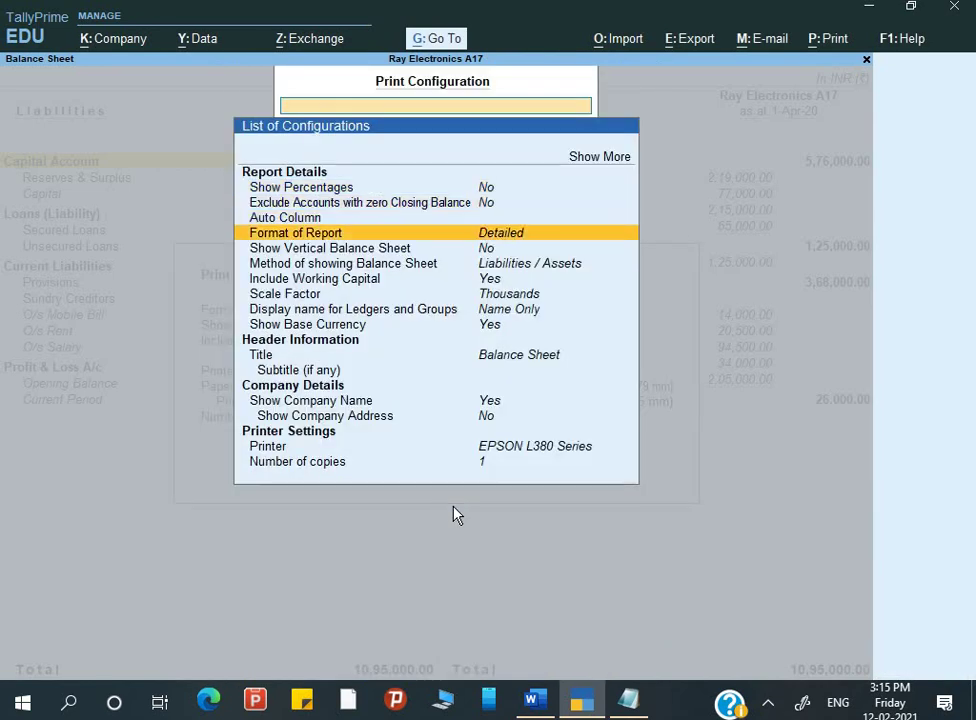
pyautogui.press('Up')
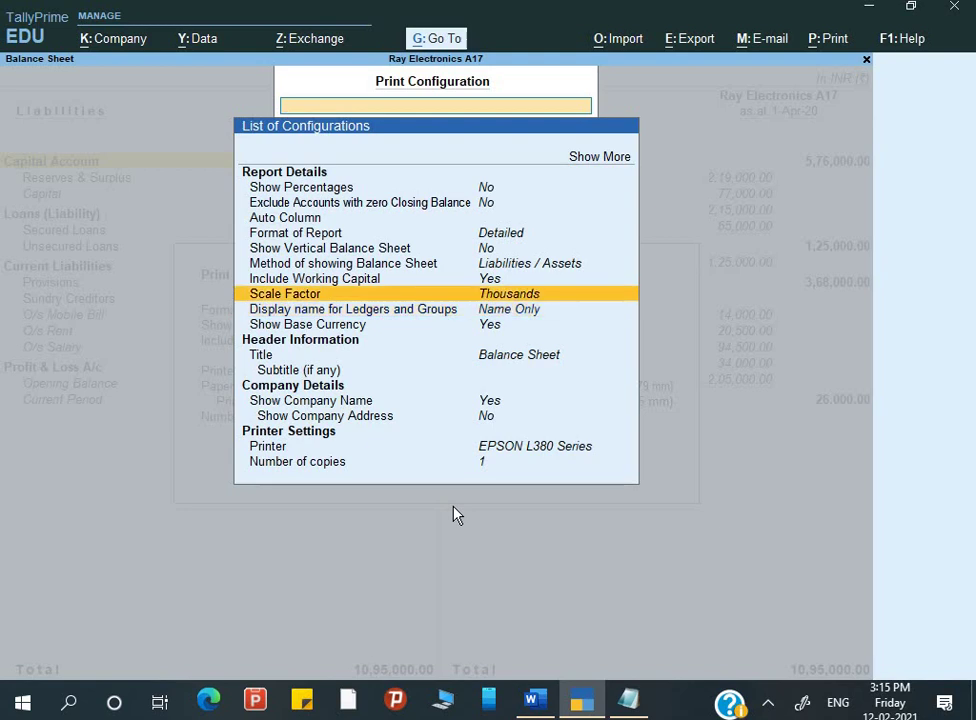
pyautogui.press('Down')
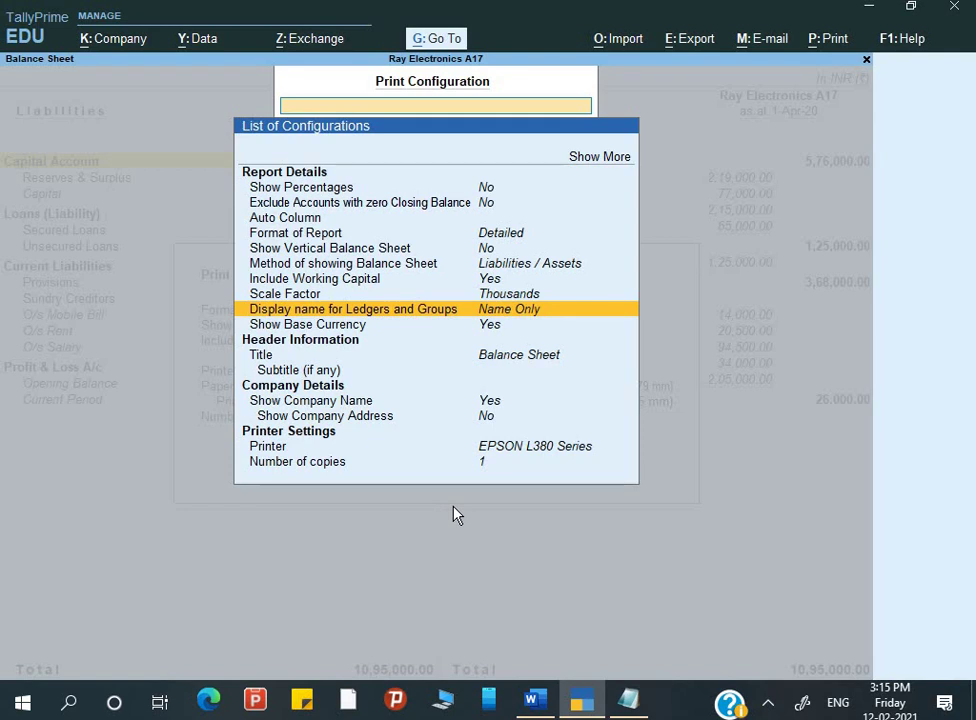
pyautogui.press('Up')
pyautogui.press('Up')
pyautogui.press('Up')
pyautogui.press('Up')
pyautogui.press('Up')
pyautogui.press('Up')
pyautogui.press('Up')
pyautogui.press('Up')
pyautogui.press('Up')
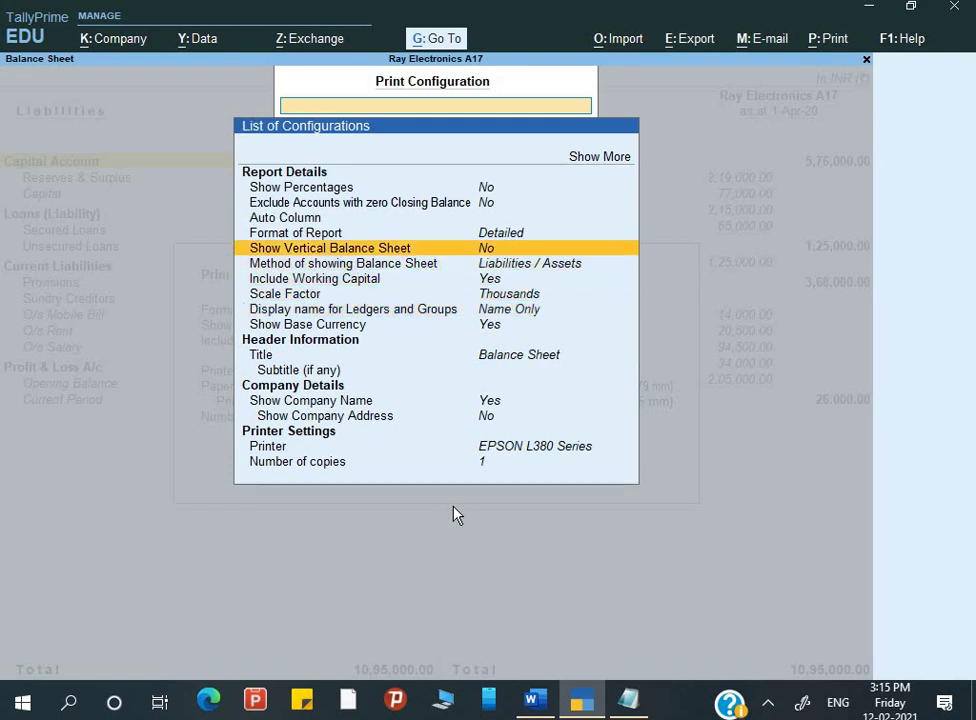
pyautogui.press('Return')
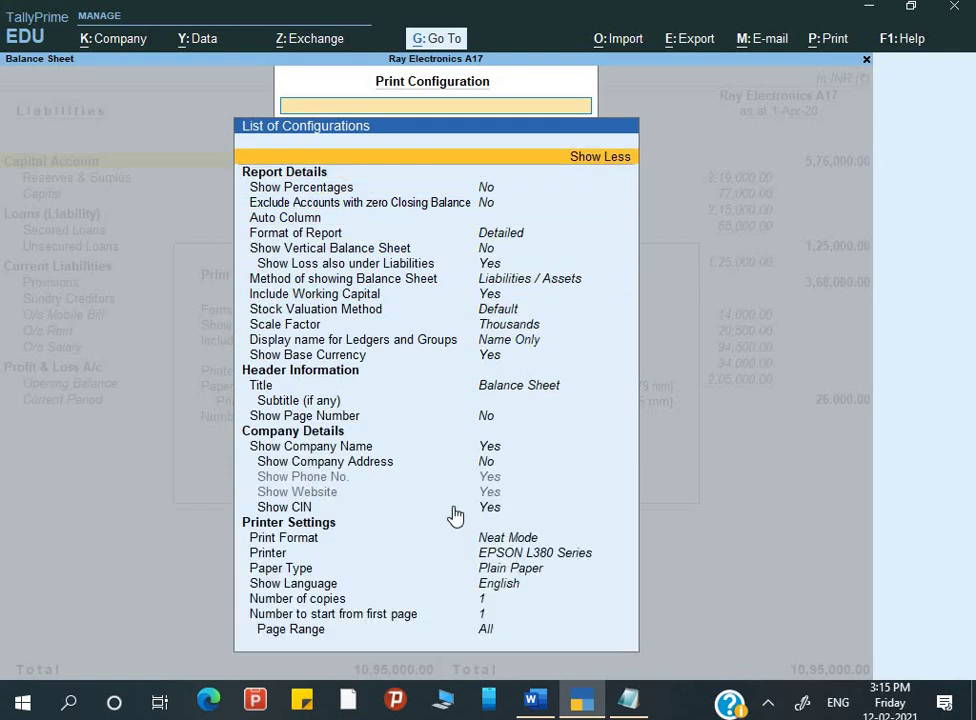
# Set the balance sheet's print subtitle to "For the Year Ended 31 March 2021", keeping the existing title.
pyautogui.press('Down')
pyautogui.press('Down')
pyautogui.press('Down')
pyautogui.press('Down')
pyautogui.press('Down')
pyautogui.press('Down')
pyautogui.press('Down')
pyautogui.press('Down')
pyautogui.press('Down')
pyautogui.press('Down')
pyautogui.press('Down')
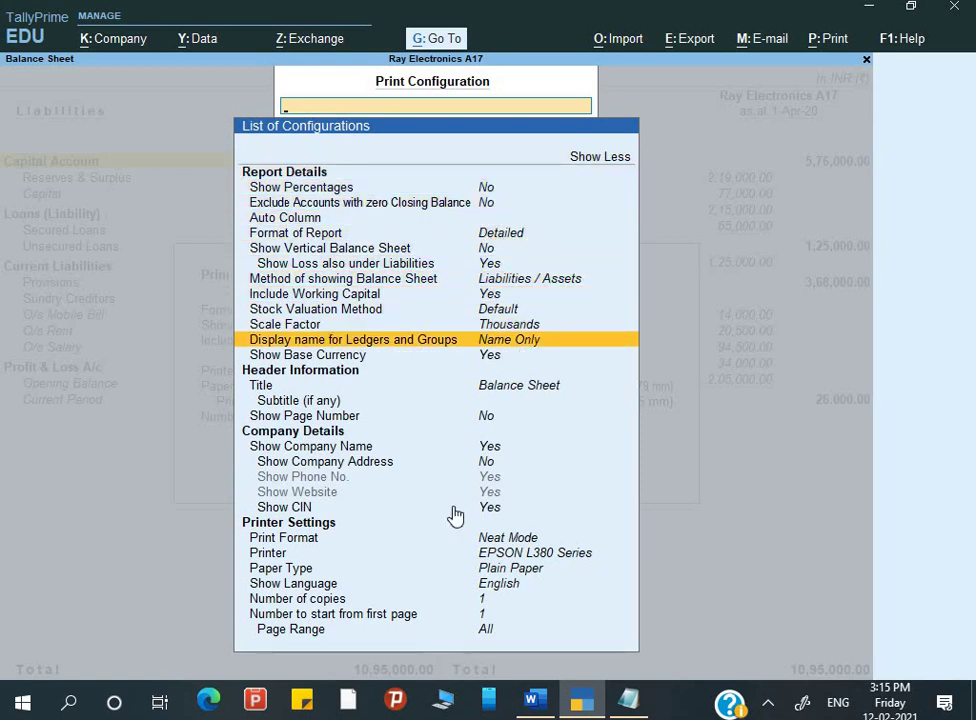
pyautogui.press('Down')
pyautogui.press('Down')
pyautogui.press('Down')
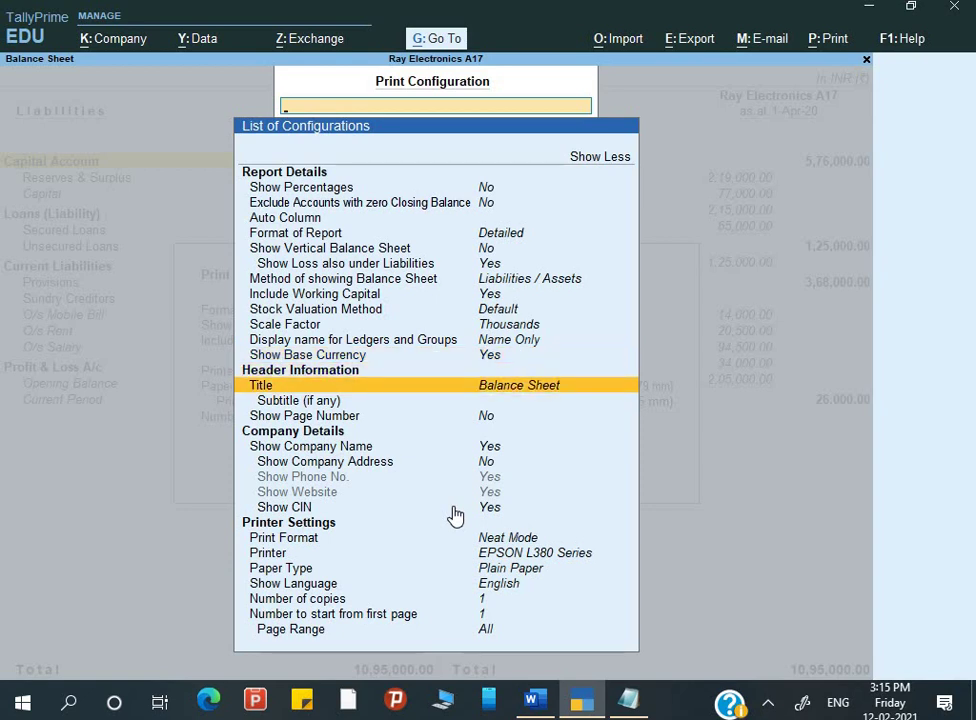
pyautogui.press('Down')
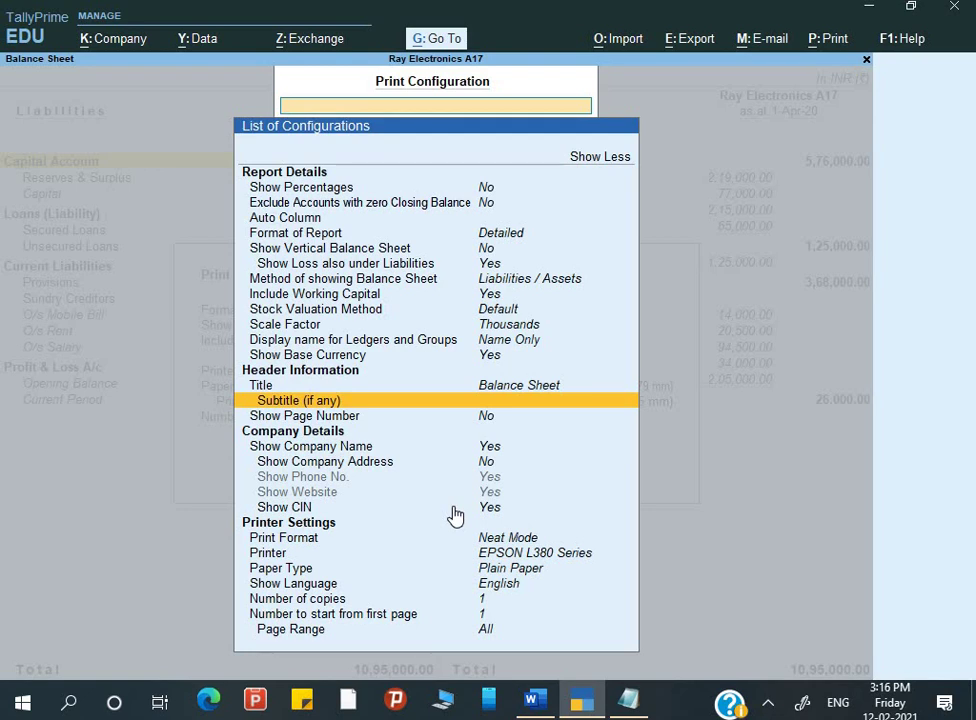
pyautogui.press('Return')
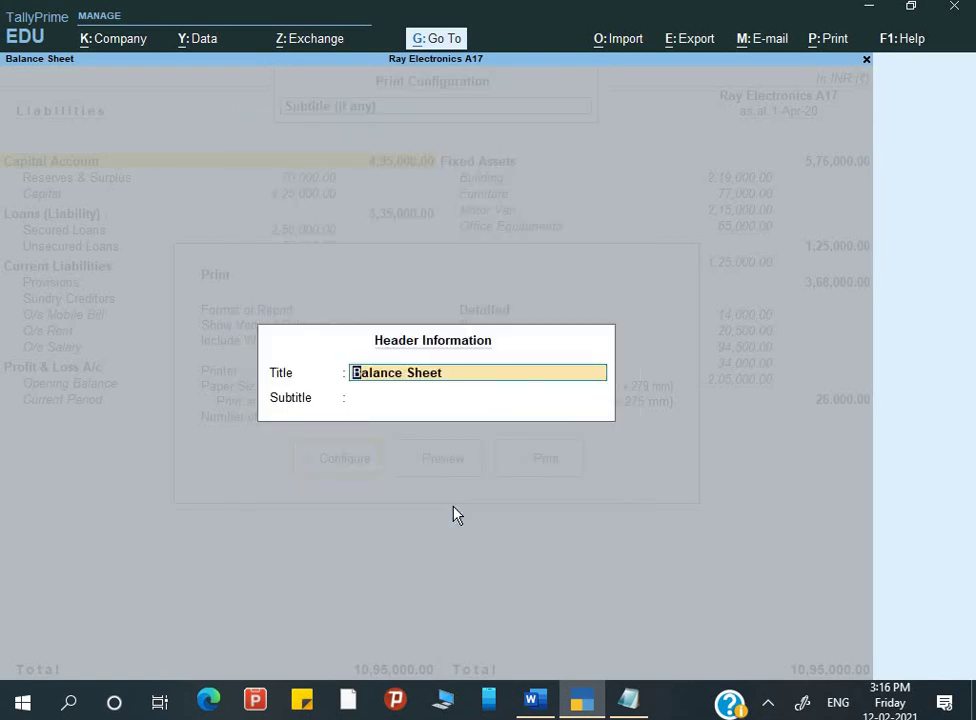
pyautogui.press('Return')
pyautogui.write('F')
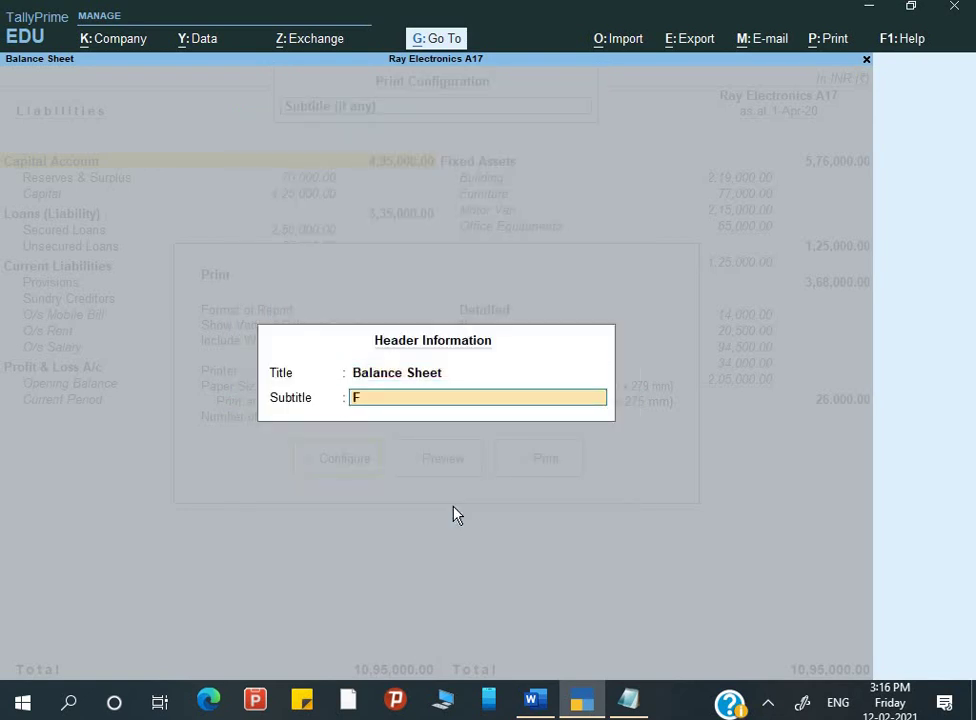
pyautogui.write('RO THE YEAR')
pyautogui.press('BackSpace')
pyautogui.press('BackSpace')
pyautogui.press('BackSpace')
pyautogui.press('BackSpace')
pyautogui.press('BackSpace')
pyautogui.press('BackSpace')
pyautogui.press('BackSpace')
pyautogui.press('BackSpace')
pyautogui.press('BackSpace')
pyautogui.press('BackSpace')
pyautogui.press('BackSpace')
pyautogui.press('BackSpace')
pyautogui.press('BackSpace')
pyautogui.write('Foe')
pyautogui.press('BackSpace')
pyautogui.write('r the Year Ended')
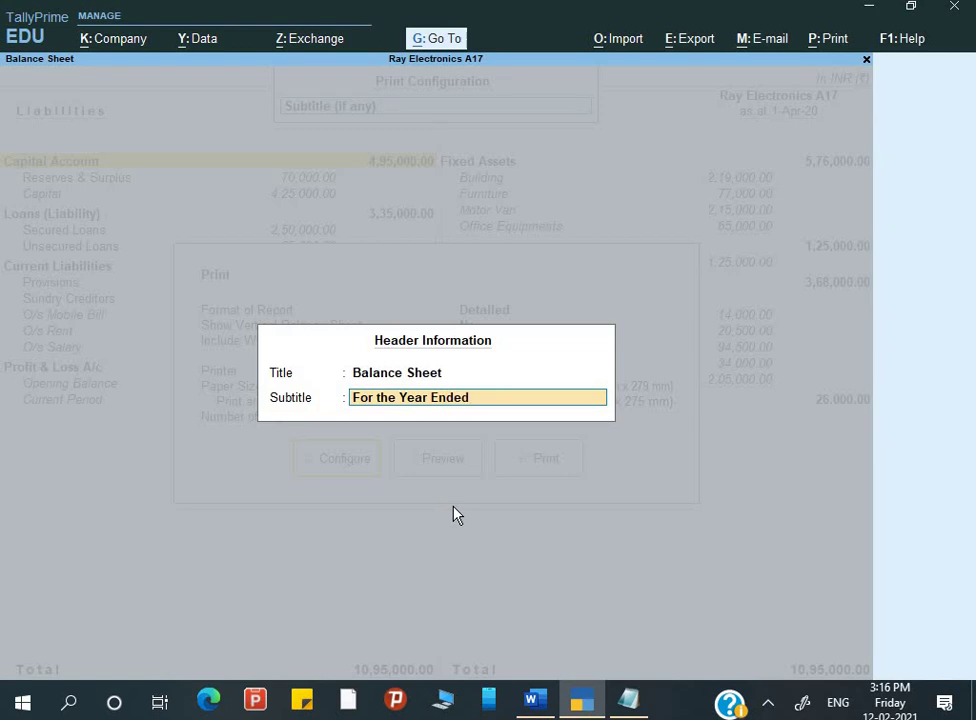
pyautogui.write(' 31 March 2021')
pyautogui.press('Return')
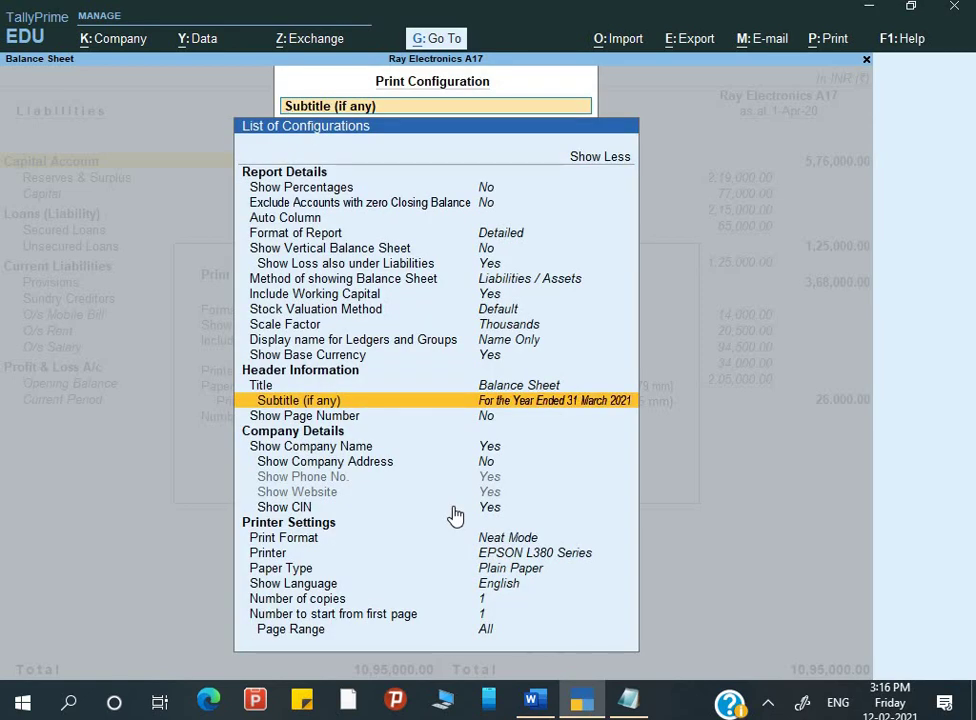
# Preview the balance sheet printout, check the subtitle in the enlarged header, and return to the print settings.
pyautogui.press('Escape')
pyautogui.press('Escape')
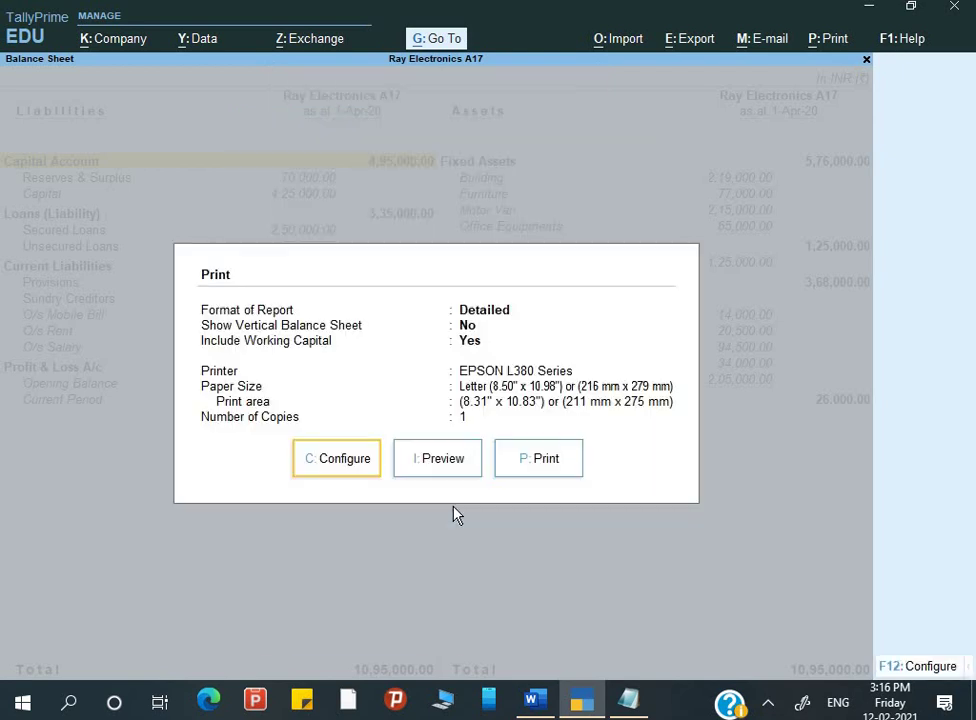
pyautogui.press('Left')
pyautogui.press('Right')
pyautogui.press('i')
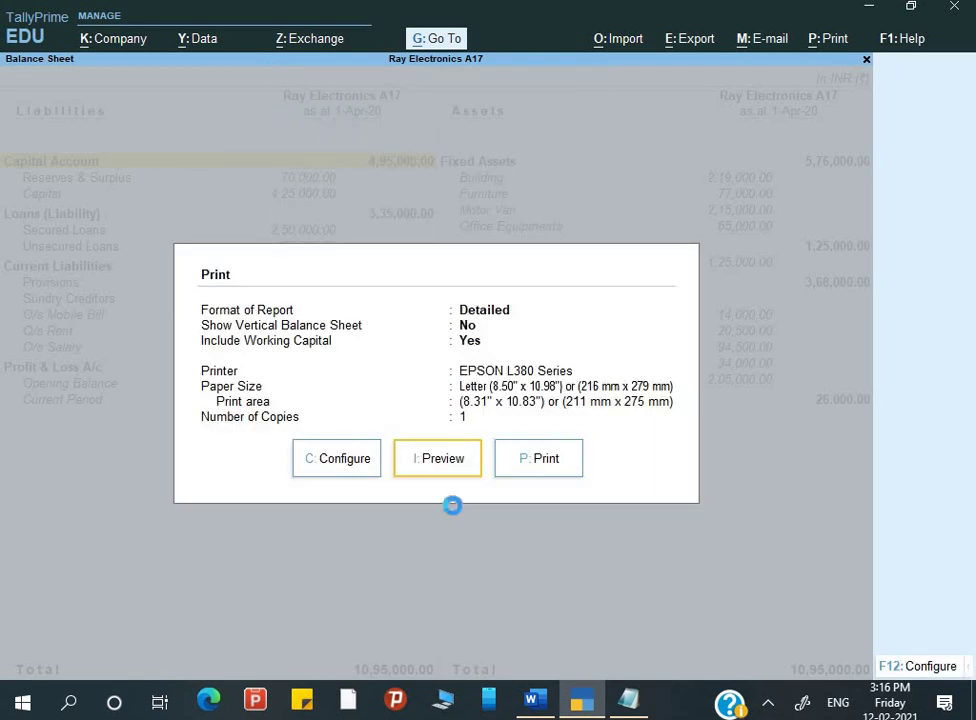
pyautogui.press('Return')
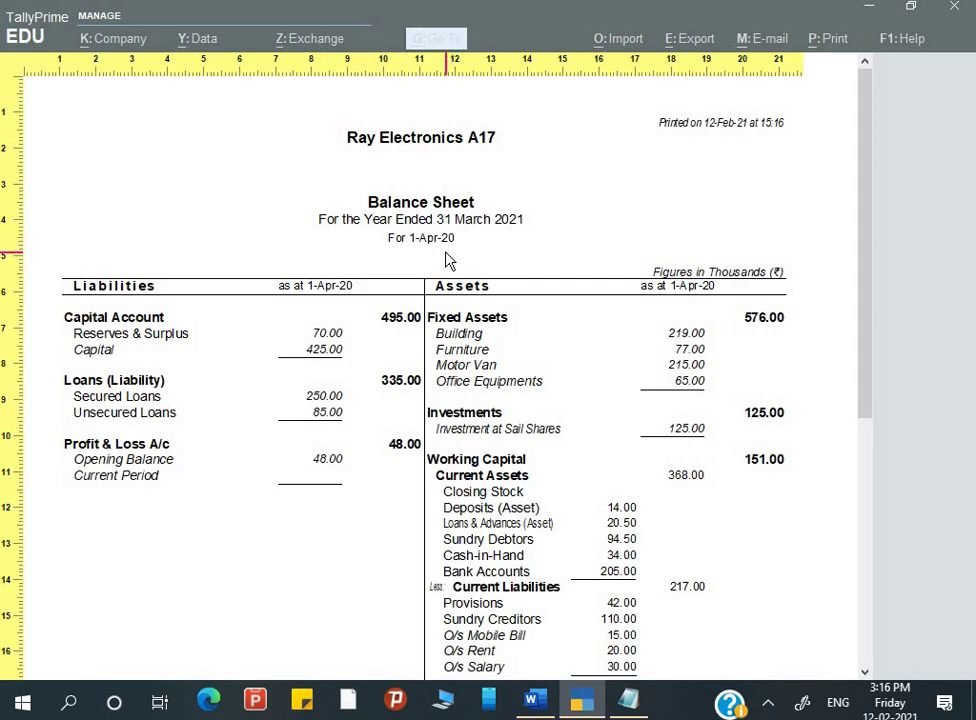
pyautogui.press('Return')
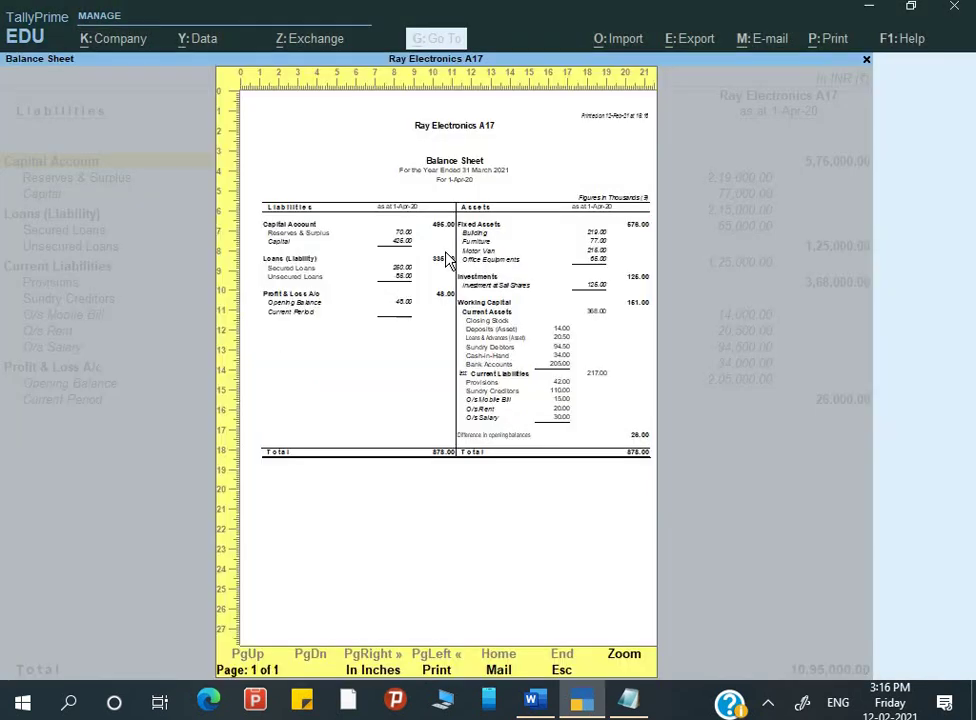
pyautogui.press('Escape')
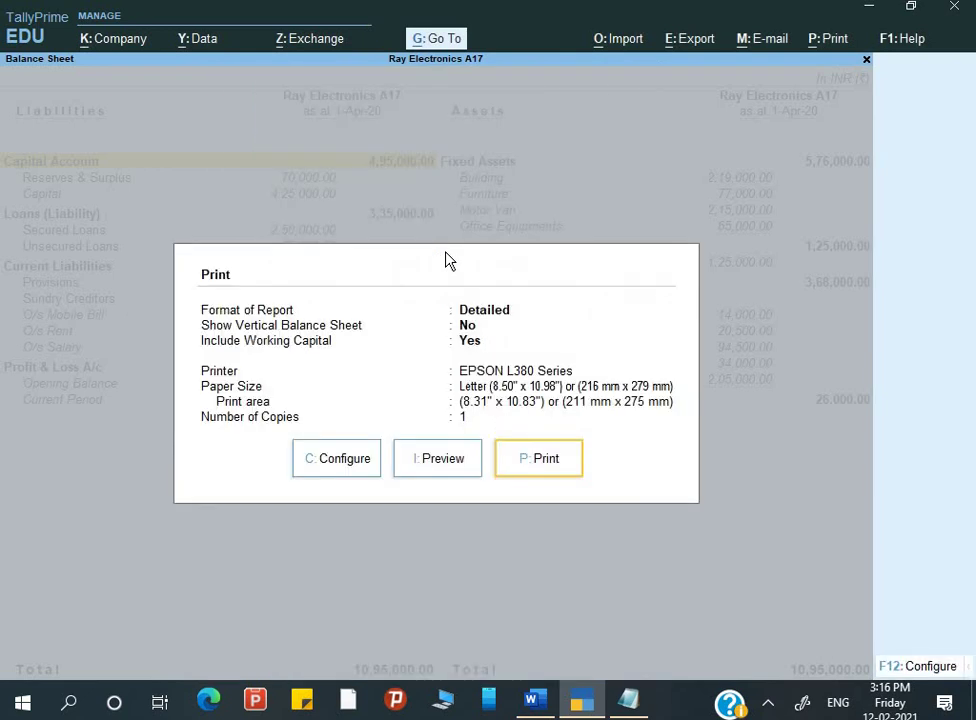
# Reopen the balance sheet's print configuration and expand it to the full list of options.
pyautogui.press('Left')
pyautogui.press('Left')
pyautogui.press('Left')
pyautogui.press('Right')
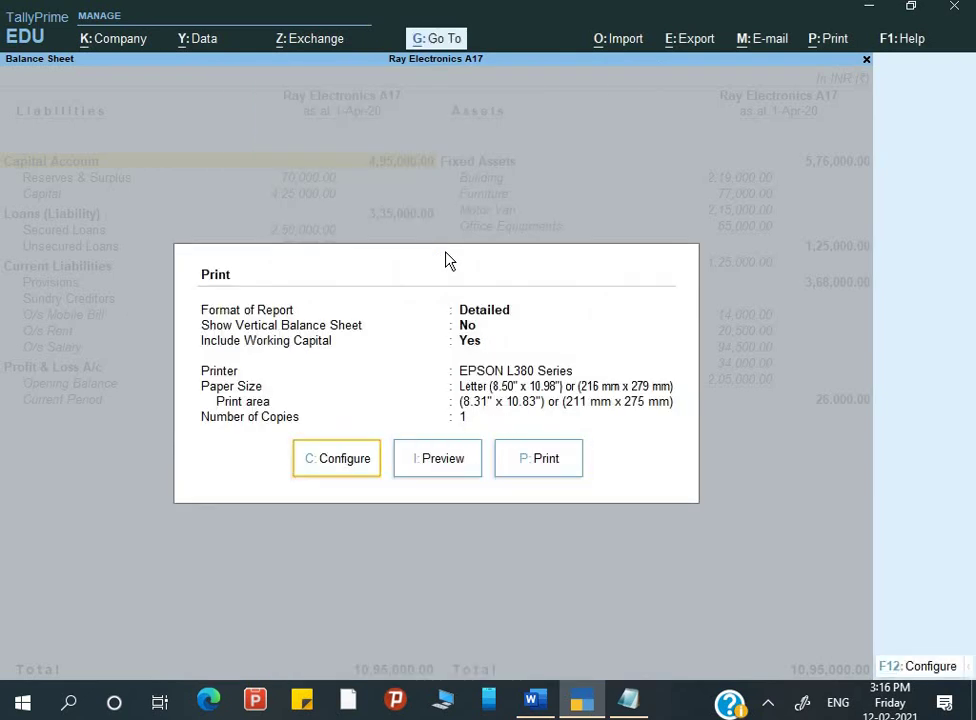
pyautogui.press('Return')
pyautogui.press('Down')
pyautogui.press('Down')
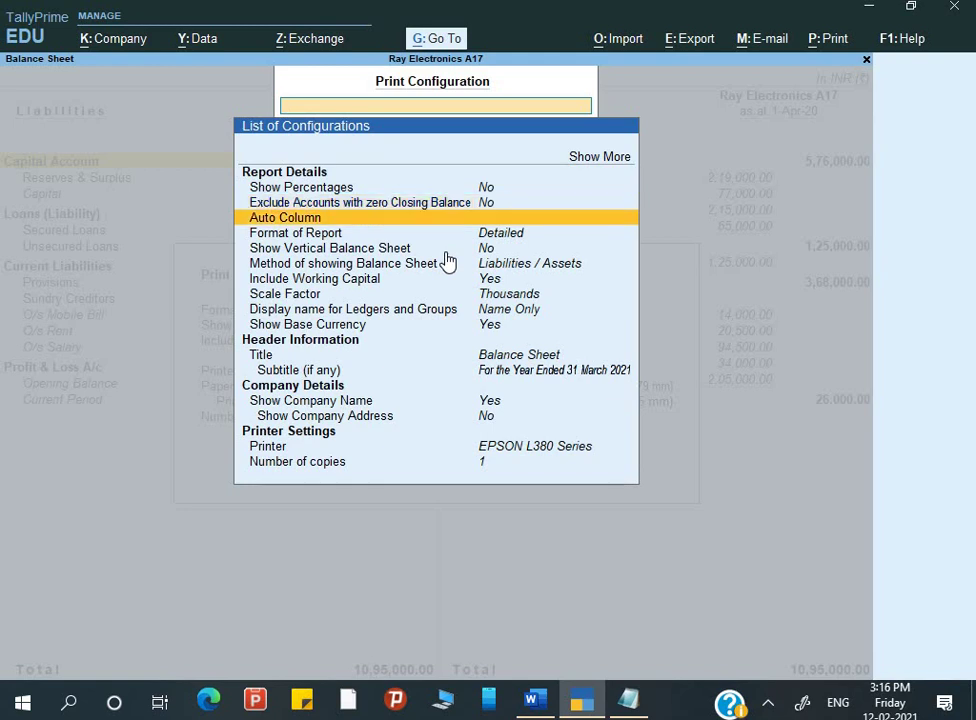
pyautogui.press('Up')
pyautogui.press('Up')
pyautogui.press('Up')
pyautogui.press('Up')
pyautogui.press('Return')
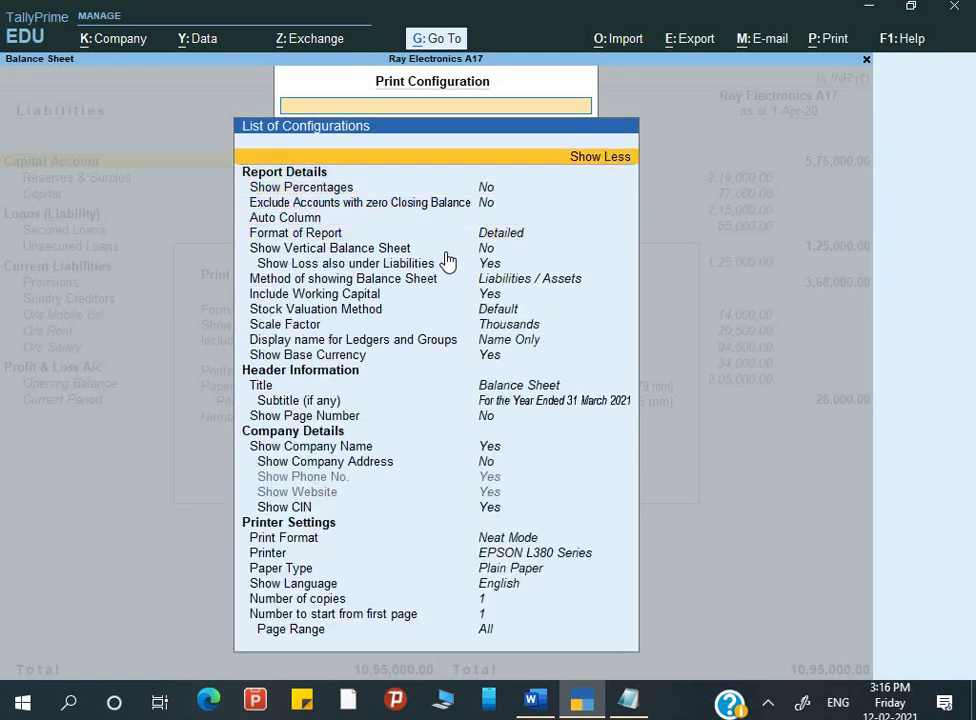
# Change the balance sheet's print subtitle to "As on 31-3-2021" and set Show Page Number to Yes.
pyautogui.press('Down')
pyautogui.press('Down')
pyautogui.press('Down')
pyautogui.press('Down')
pyautogui.press('Down')
pyautogui.press('Down')
pyautogui.press('Down')
pyautogui.press('Down')
pyautogui.press('Down')
pyautogui.press('Down')
pyautogui.press('Down')
pyautogui.press('Down')
pyautogui.press('Down')
pyautogui.press('Down')
pyautogui.press('Down')
pyautogui.press('Down')
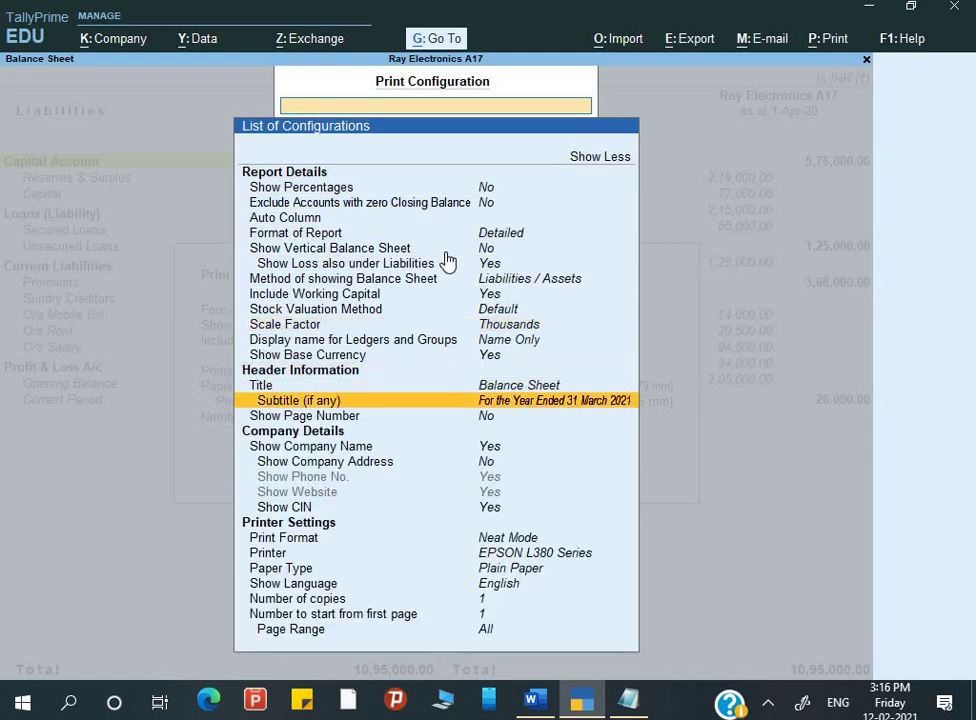
pyautogui.press('Return')
pyautogui.press('Return')
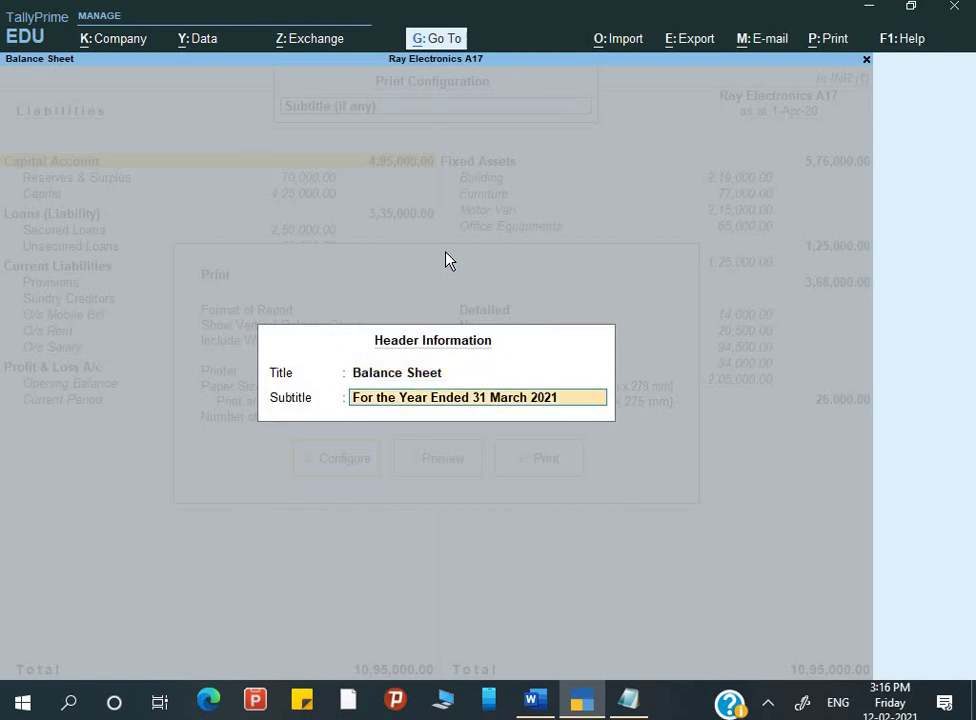
pyautogui.write('As on 31')
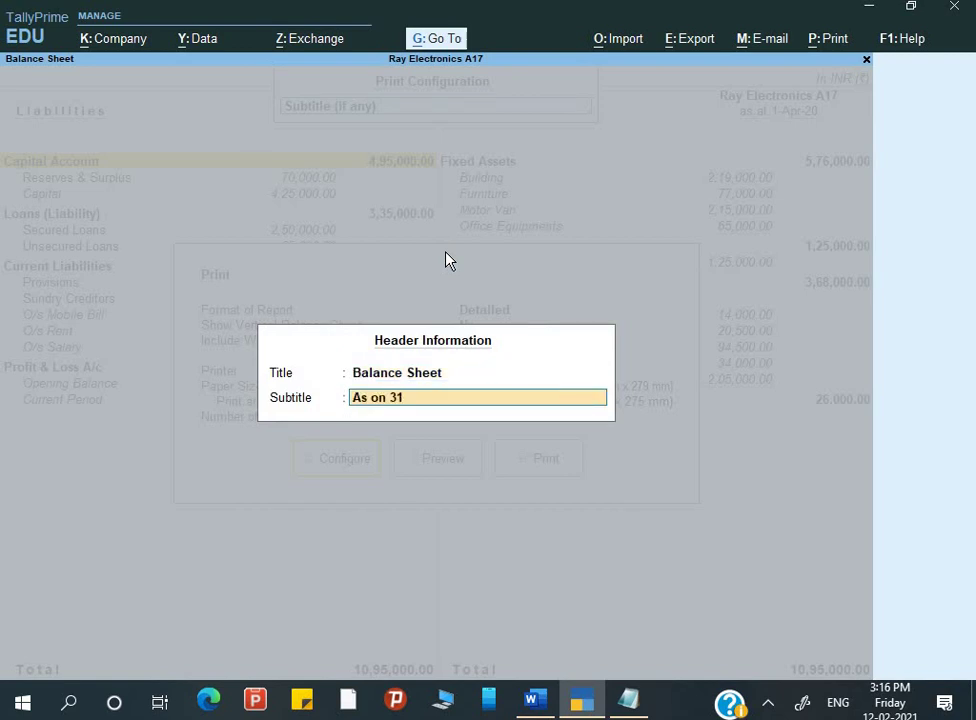
pyautogui.write('-3-2')
pyautogui.write('1021')
pyautogui.press('BackSpace')
pyautogui.press('BackSpace')
pyautogui.press('BackSpace')
pyautogui.press('BackSpace')
pyautogui.write('021')
pyautogui.press('Return')
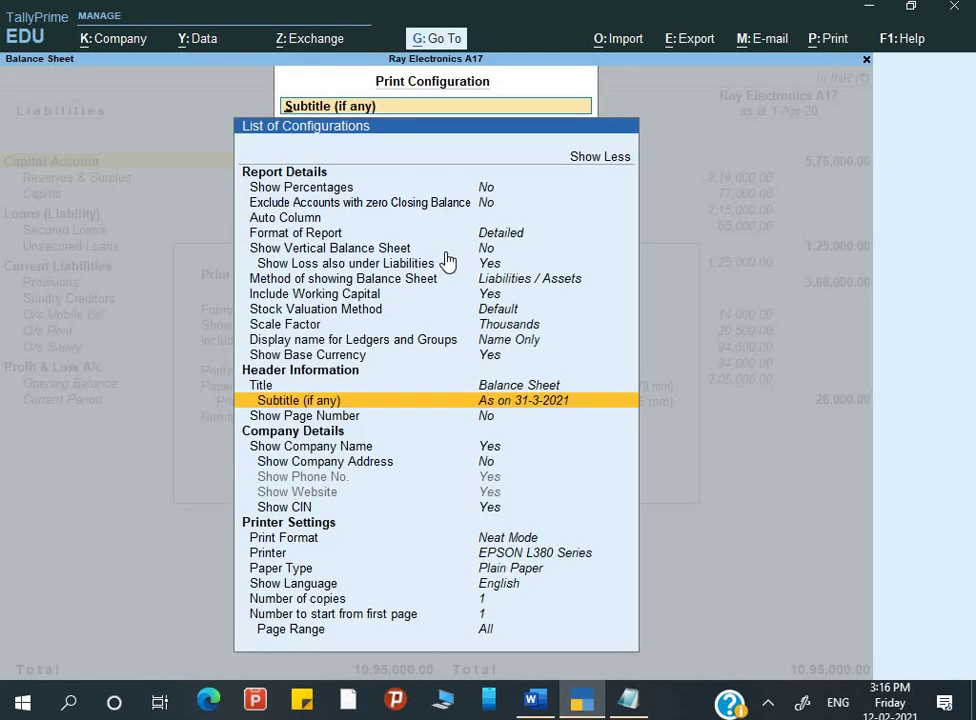
pyautogui.press('Down')
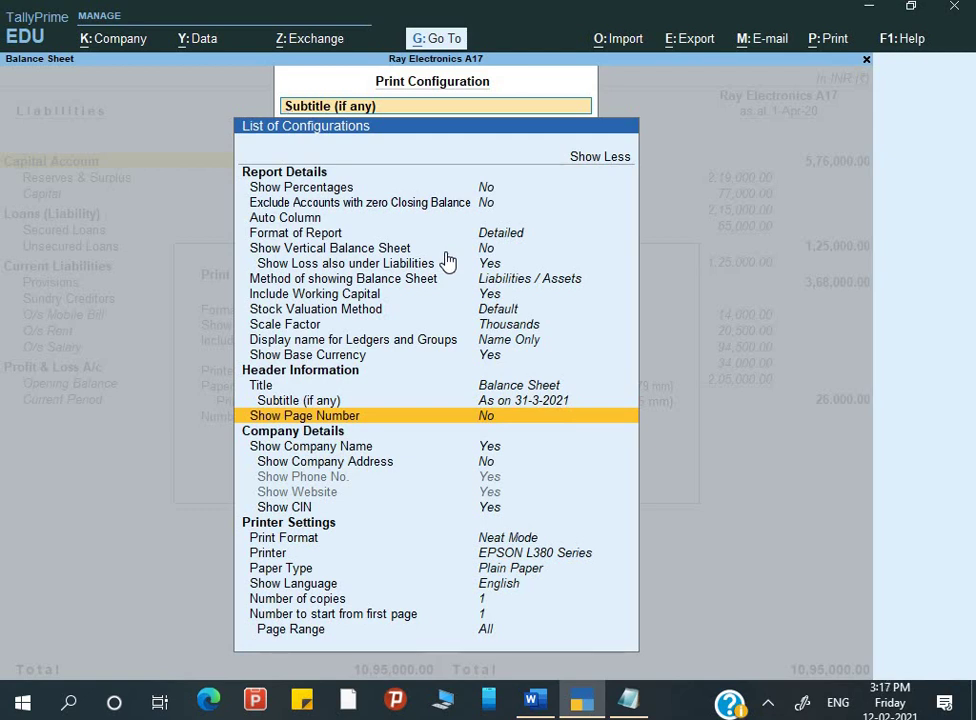
pyautogui.press('Return')
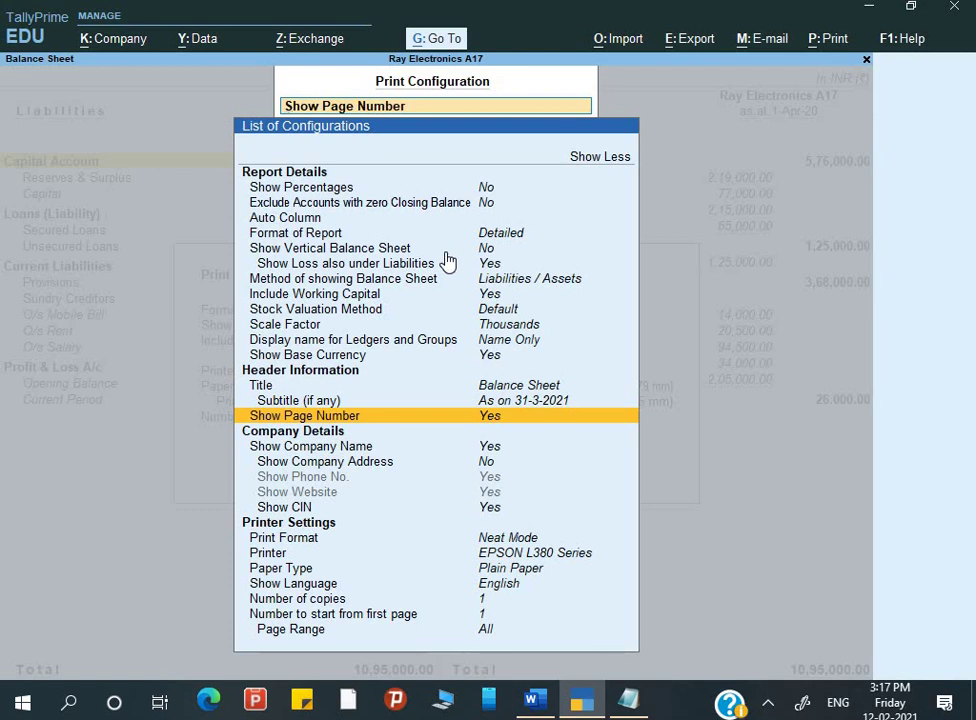
# Examine the company details options in the balance sheet's print configuration, including company address, phone number, website and CIN.
pyautogui.press('Down')
pyautogui.press('Down')
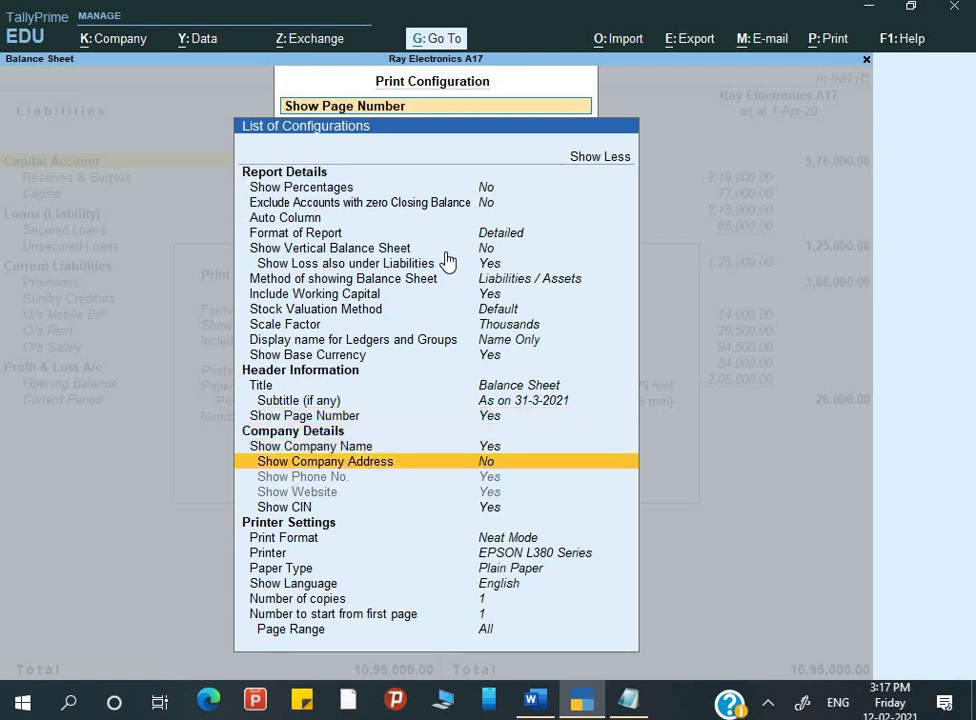
pyautogui.press('Down')
pyautogui.press('Down')
pyautogui.press('Down')
pyautogui.press('Down')
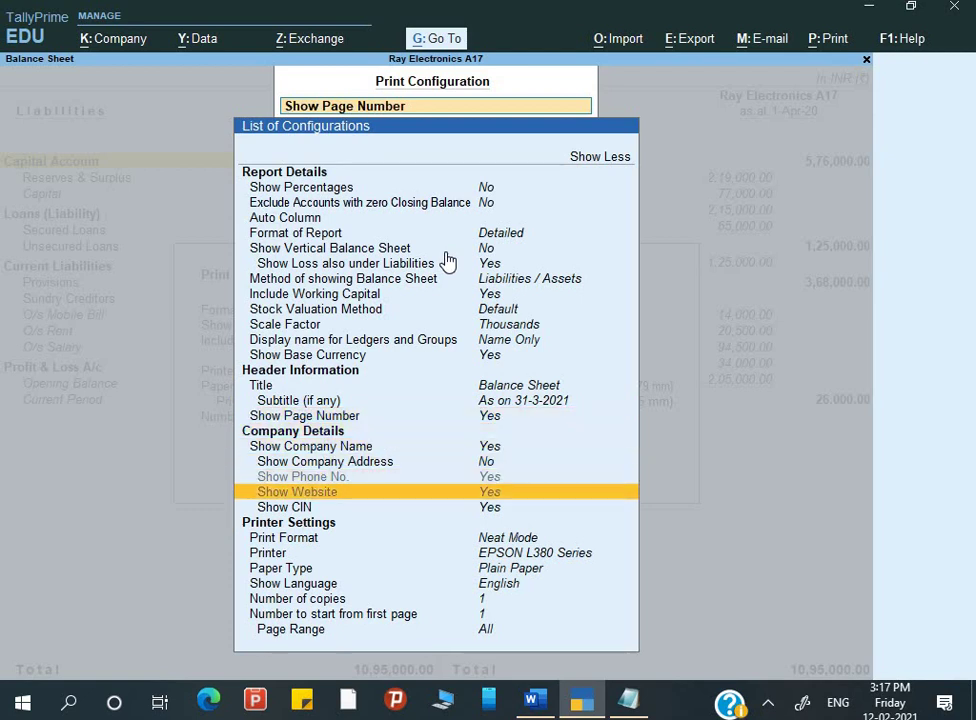
pyautogui.press('Up')
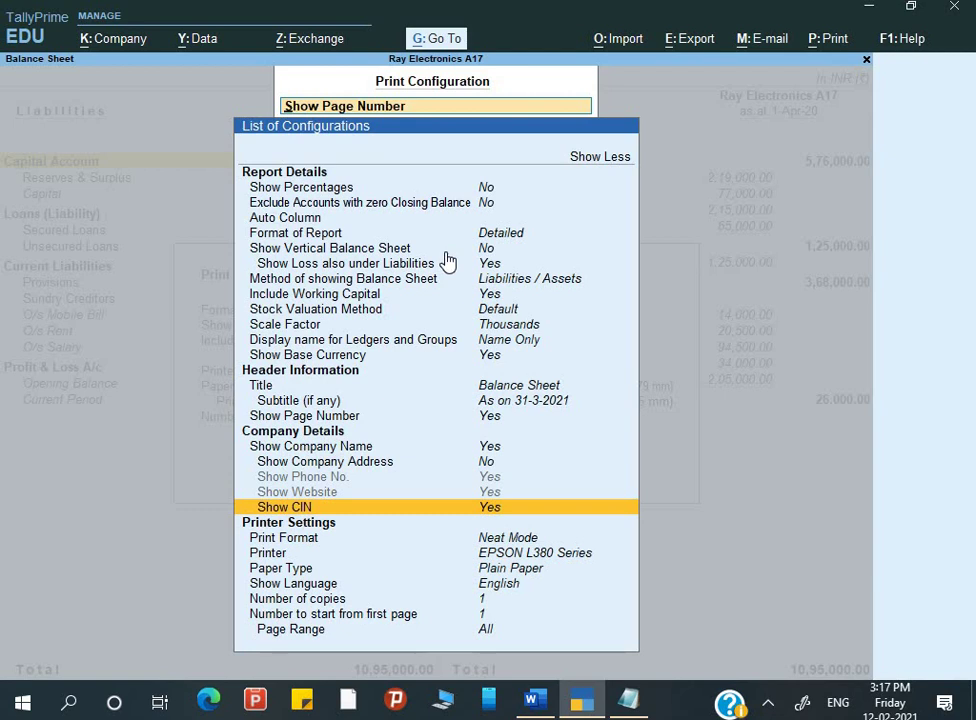
pyautogui.press('Return')
pyautogui.press('Return')
pyautogui.press('Down')
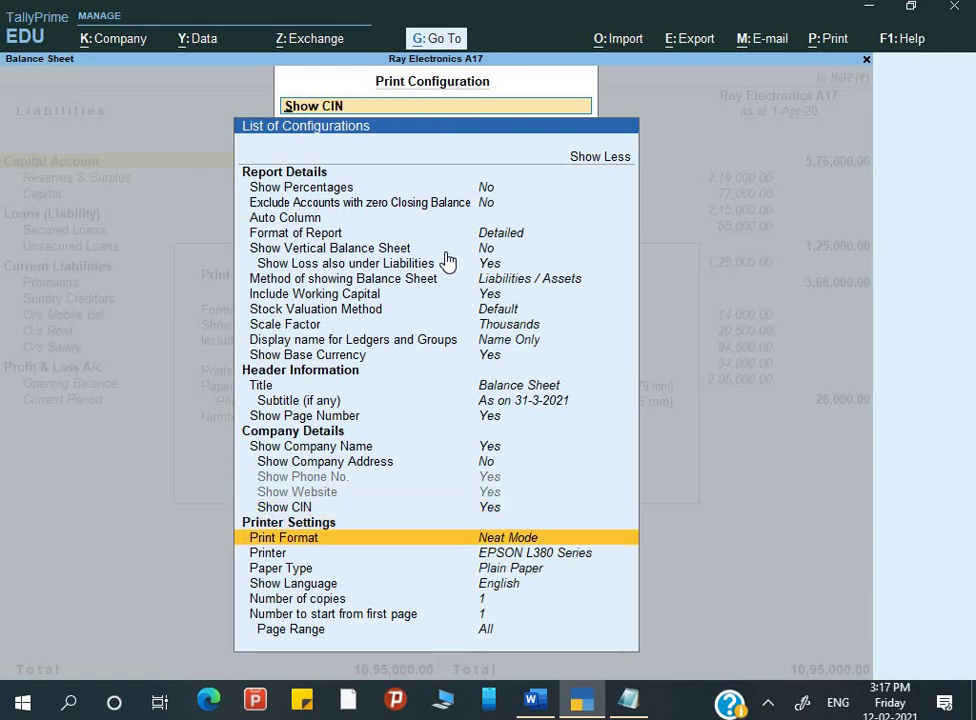
# Open the printer choice for the balance sheet, look through the available printers, and leave without choosing another one.
pyautogui.press('Down')
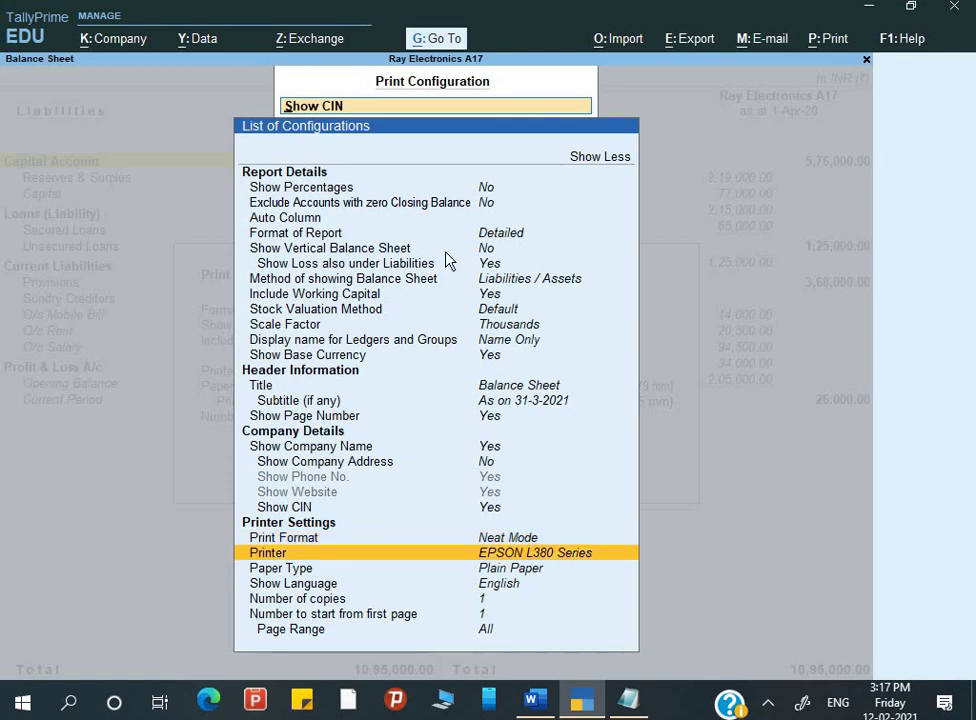
pyautogui.press('Return')
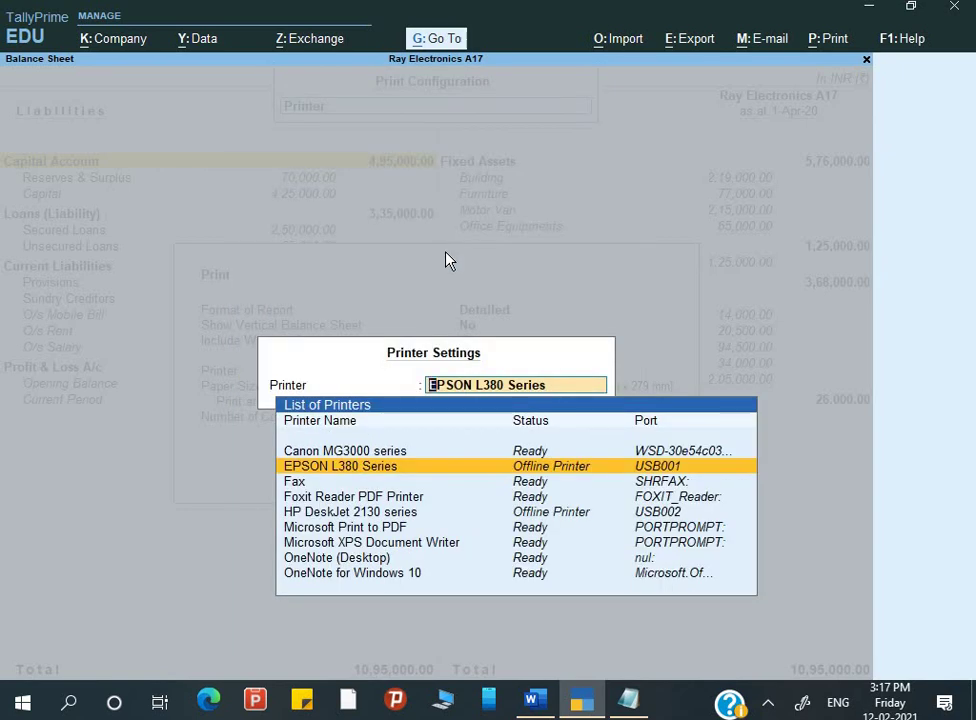
pyautogui.press('Down')
pyautogui.press('Down')
pyautogui.press('Down')
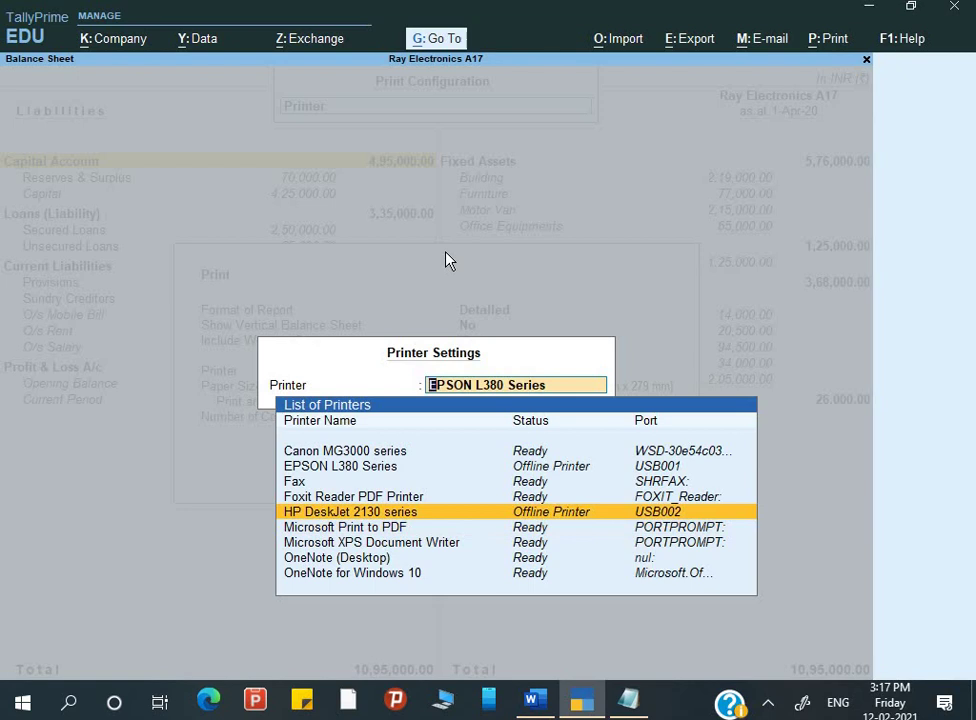
pyautogui.press('Up')
pyautogui.press('Up')
pyautogui.press('Up')
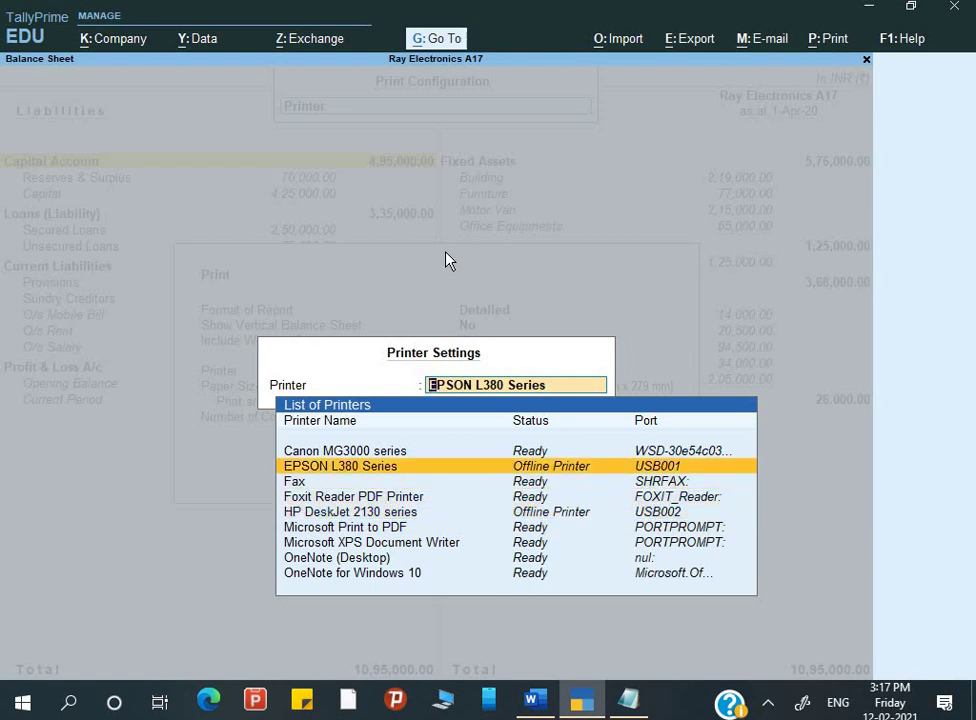
pyautogui.press('Down')
pyautogui.press('Down')
pyautogui.press('Down')
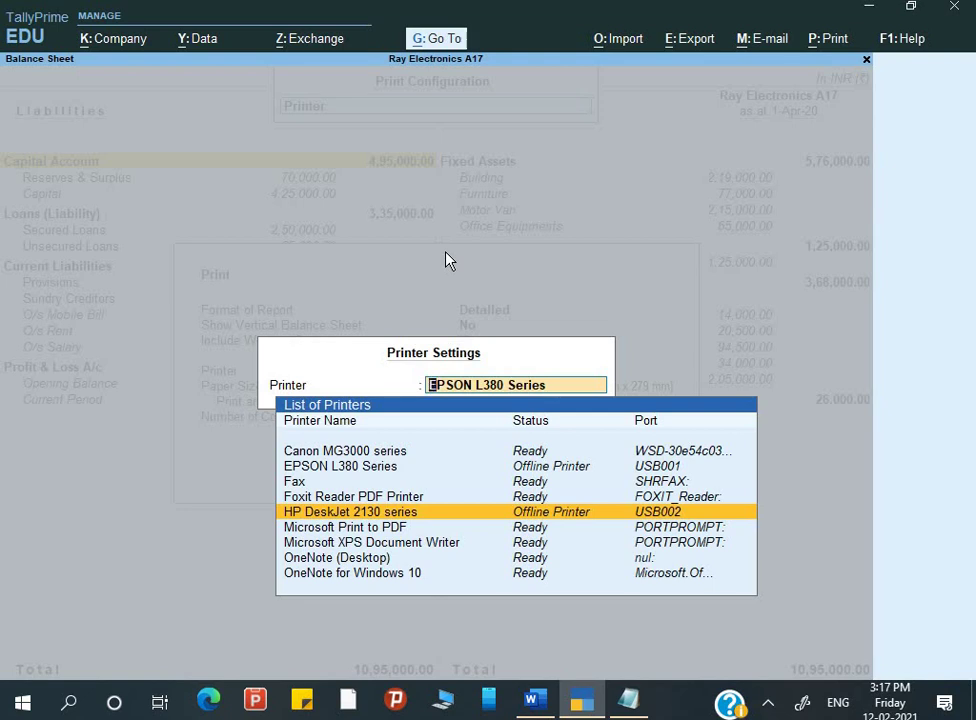
pyautogui.press('Up')
pyautogui.press('Up')
pyautogui.press('Up')
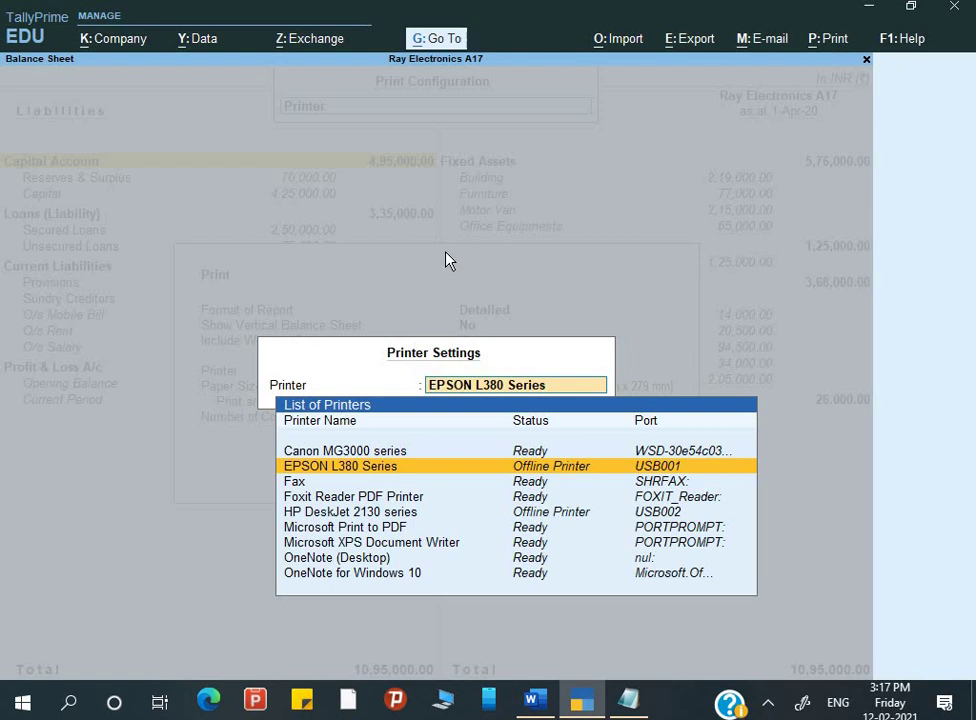
pyautogui.press('Down')
pyautogui.press('Down')
pyautogui.press('Down')
pyautogui.press('BackSpace')
pyautogui.press('Escape')
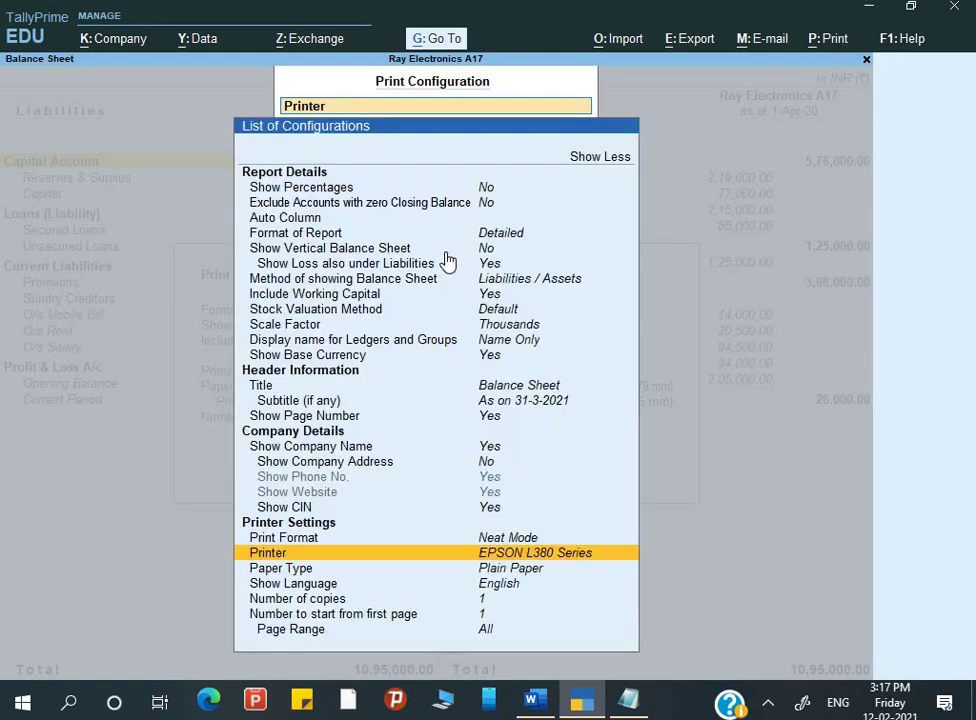
# Try Pre-Printed Paper as the paper type for the balance sheet printout, then restore Plain Paper.
pyautogui.press('Down')
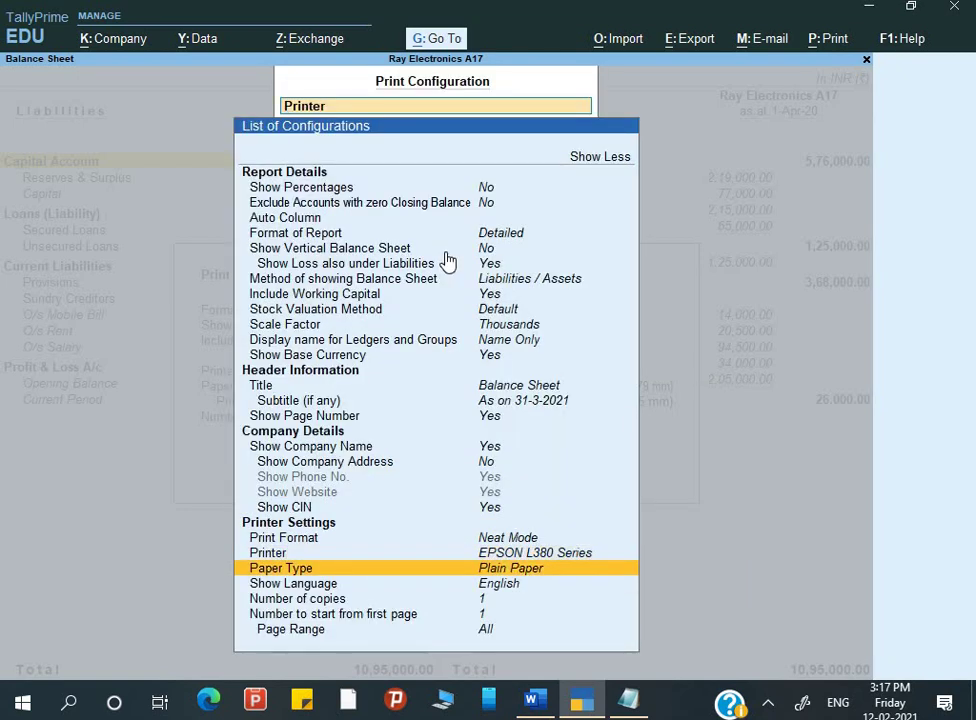
pyautogui.press('Return')
pyautogui.press('Return')
pyautogui.press('Return')
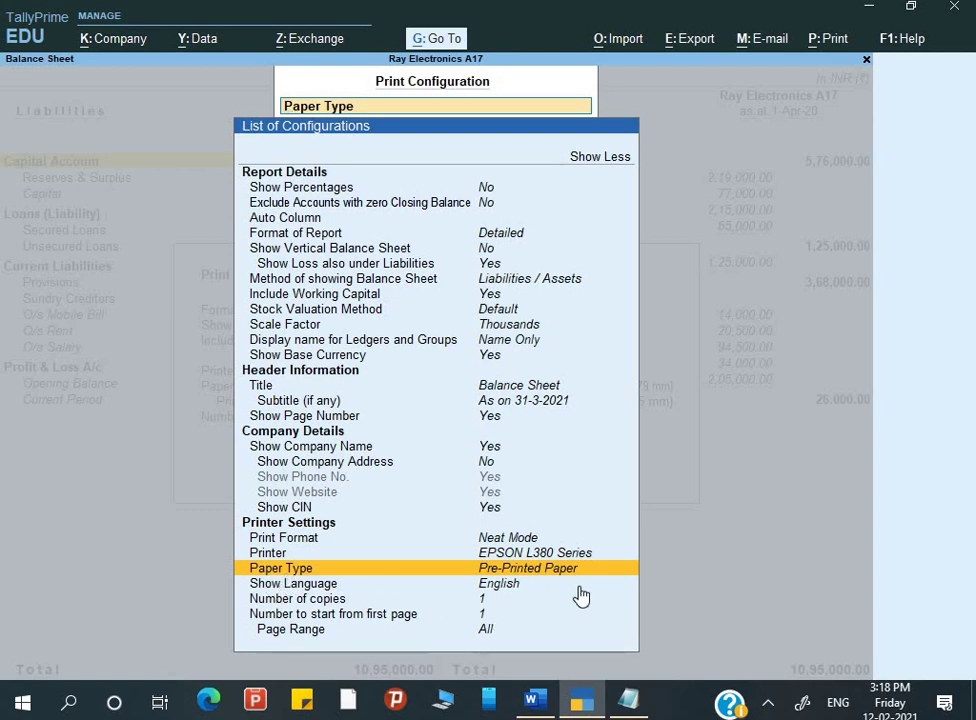
pyautogui.press('Return')
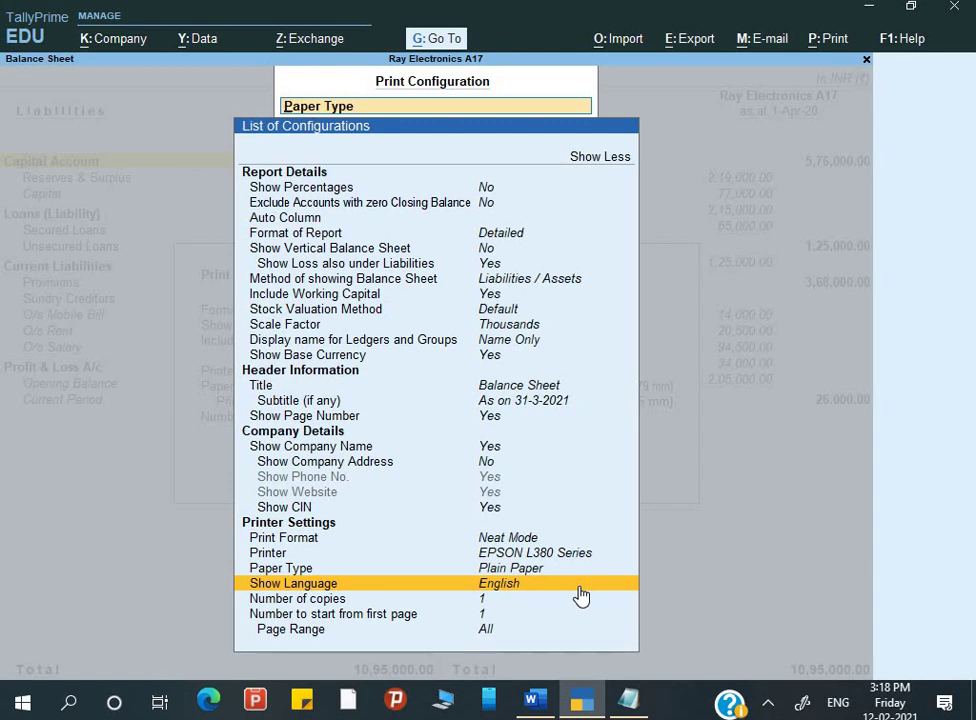
# Check the available print languages, keep English, and look at the copies, starting page number and page range options.
pyautogui.click(579, 588)
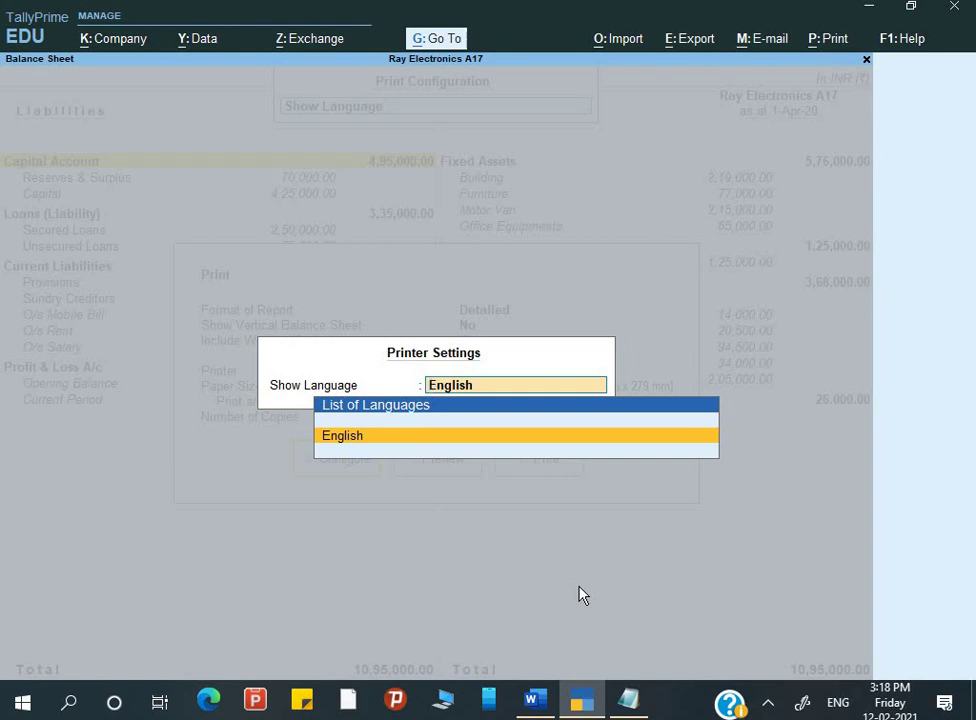
pyautogui.press('Return')
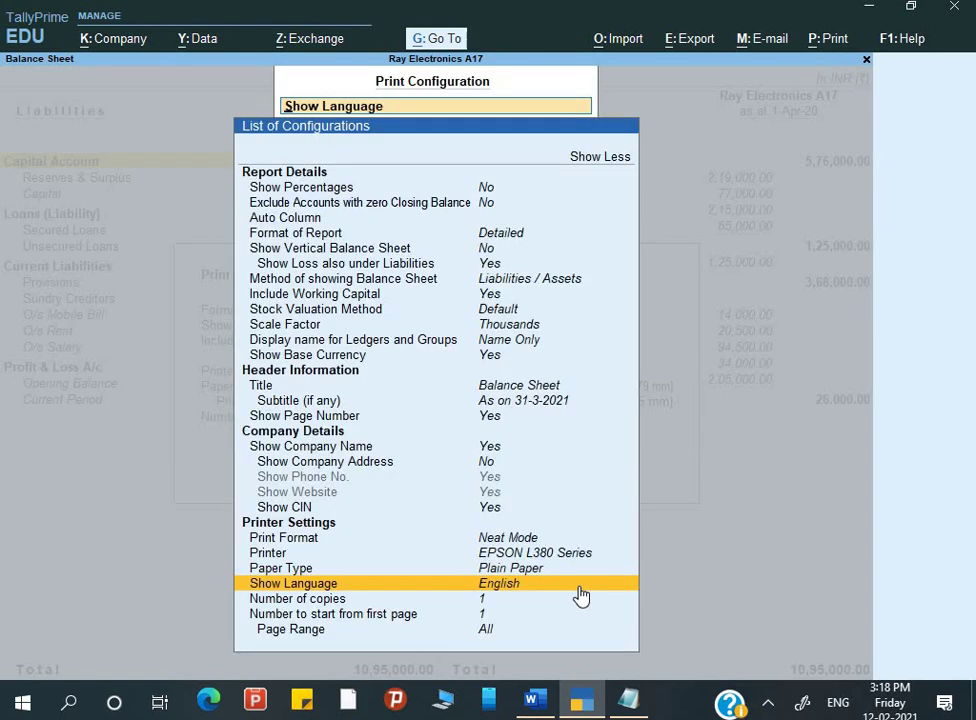
pyautogui.press('Down')
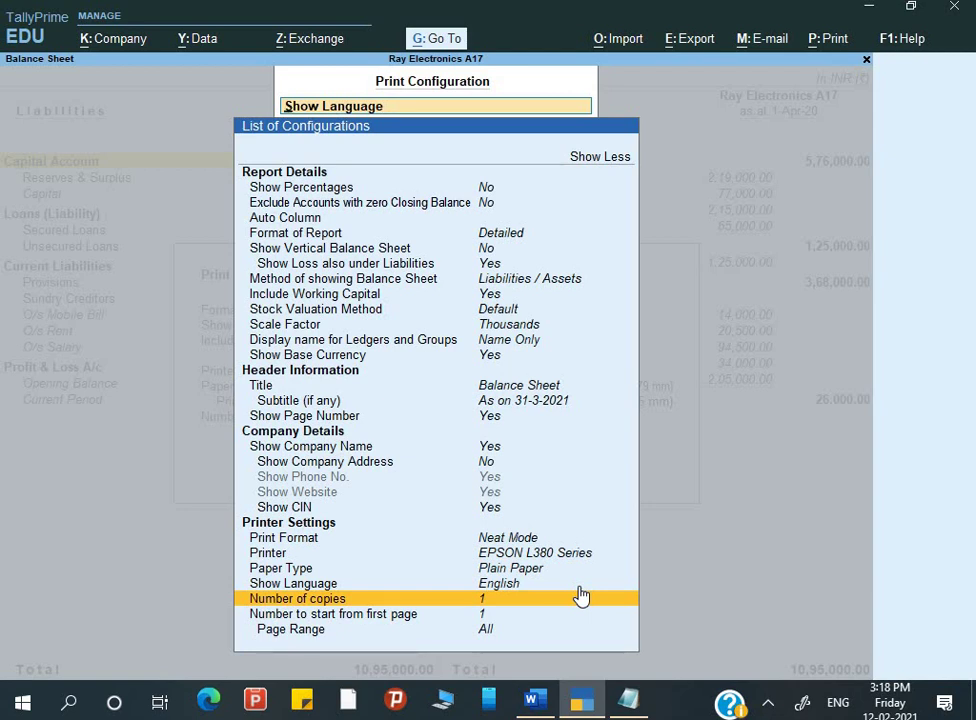
pyautogui.press('Down')
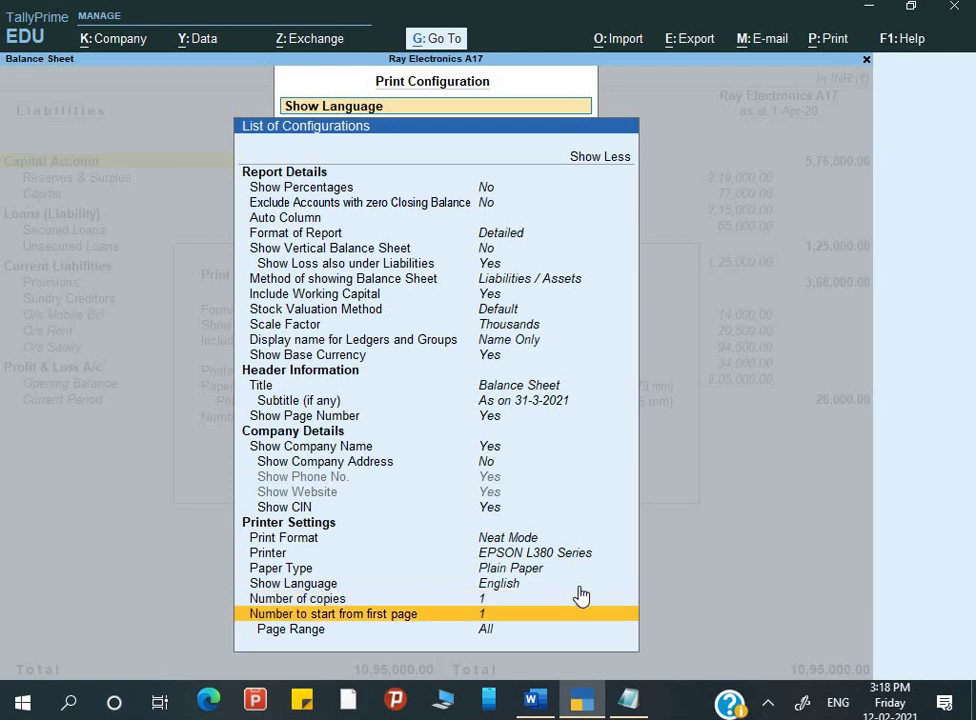
pyautogui.press('Down')
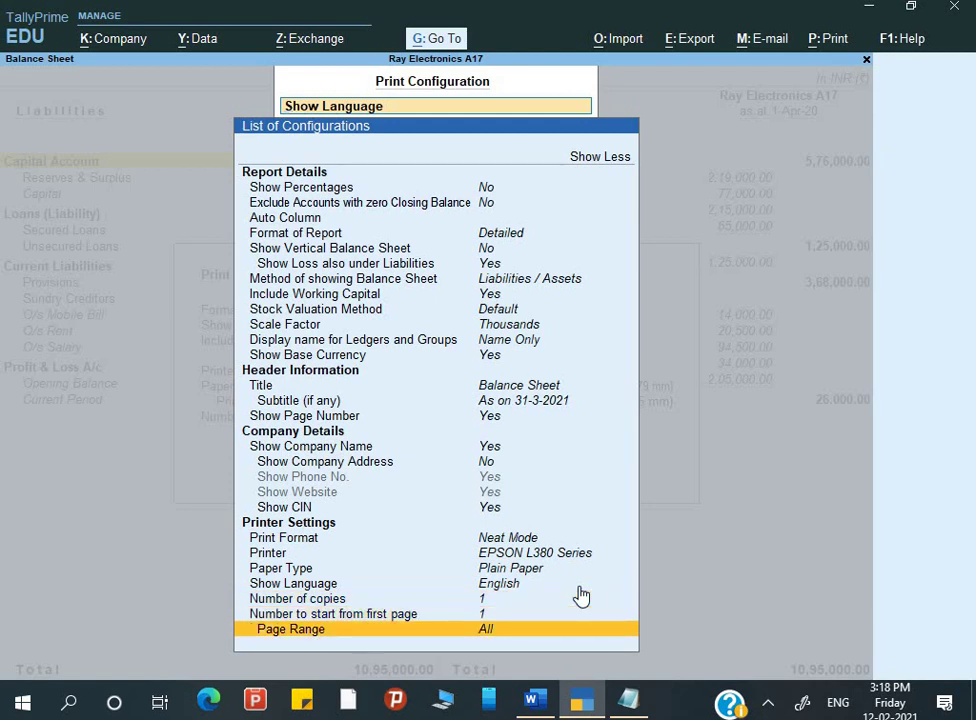
# Review the full list of print configuration options, from the report details down to the page range.
pyautogui.press('Up')
pyautogui.press('Up')
pyautogui.press('Up')
pyautogui.press('Up')
pyautogui.press('Up')
pyautogui.press('Up')
pyautogui.press('Up')
pyautogui.press('Up')
pyautogui.press('Up')
pyautogui.press('Up')
pyautogui.press('Up')
pyautogui.press('Up')
pyautogui.press('Up')
pyautogui.press('Up')
pyautogui.press('Up')
pyautogui.press('Up')
pyautogui.press('Up')
pyautogui.press('Up')
pyautogui.press('Up')
pyautogui.press('Up')
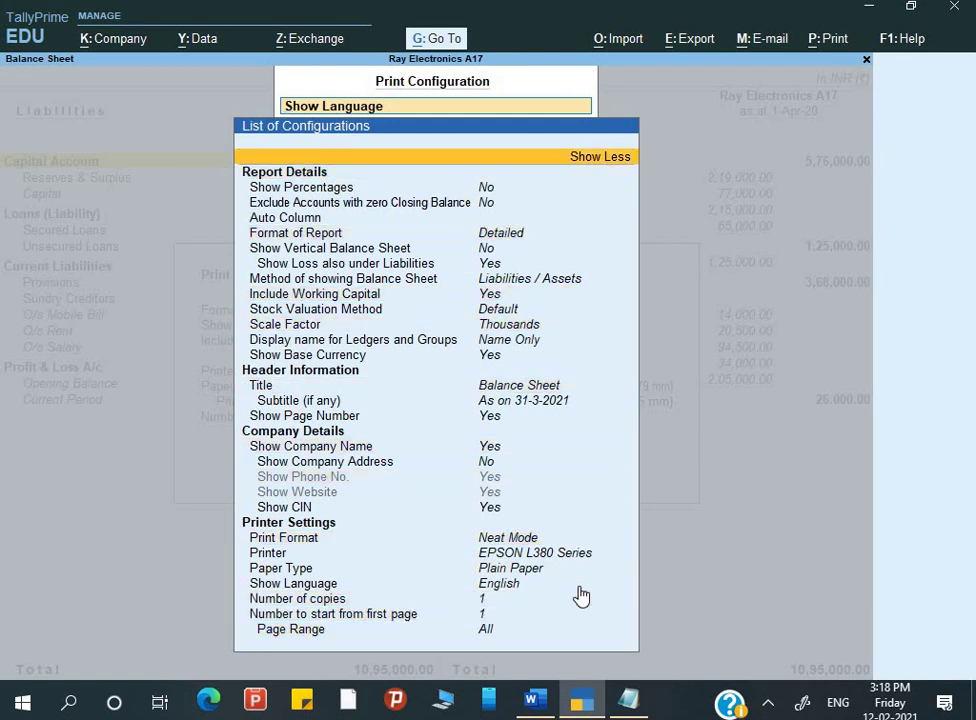
pyautogui.press('Down')
pyautogui.press('Down')
pyautogui.press('Down')
pyautogui.press('Down')
pyautogui.press('Down')
pyautogui.press('Down')
pyautogui.press('Down')
pyautogui.press('Down')
pyautogui.press('Down')
pyautogui.press('Down')
pyautogui.press('Down')
pyautogui.press('Down')
pyautogui.press('Down')
pyautogui.press('Down')
pyautogui.press('Down')
pyautogui.press('Down')
pyautogui.press('Down')
pyautogui.press('Down')
pyautogui.press('Down')
pyautogui.press('Down')
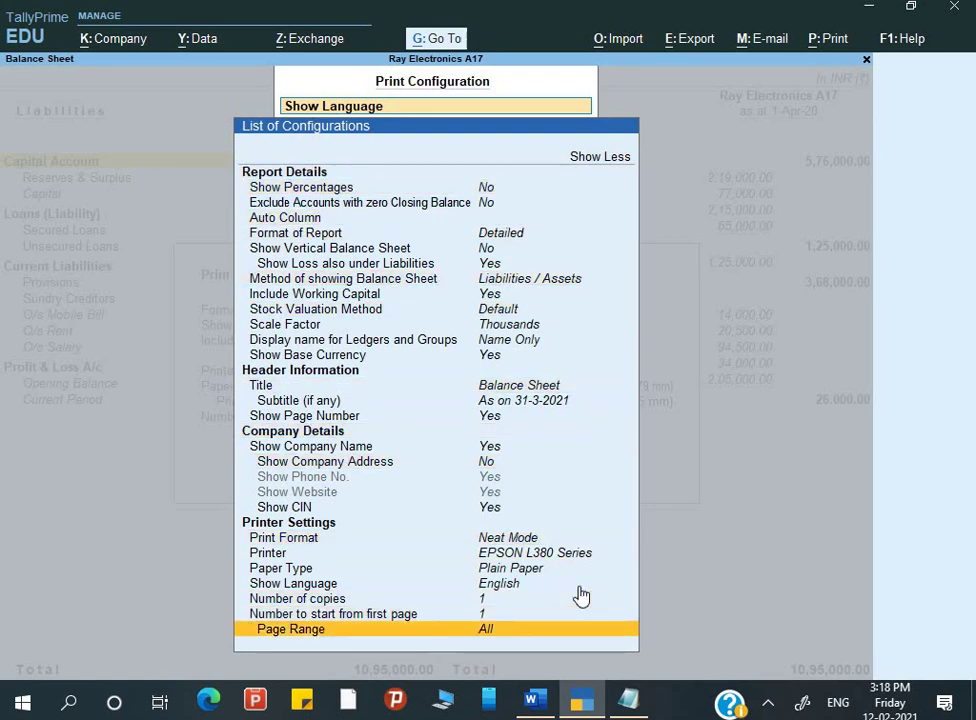
pyautogui.press('Up')
pyautogui.press('Up')
pyautogui.press('Up')
pyautogui.press('Up')
pyautogui.press('Up')
pyautogui.press('Up')
pyautogui.press('Up')
pyautogui.press('Up')
pyautogui.press('Up')
pyautogui.press('Up')
pyautogui.press('Up')
pyautogui.press('Up')
pyautogui.press('Up')
pyautogui.press('Up')
pyautogui.press('Up')
pyautogui.press('Up')
pyautogui.press('Up')
pyautogui.press('Up')
pyautogui.press('Up')
pyautogui.press('Up')
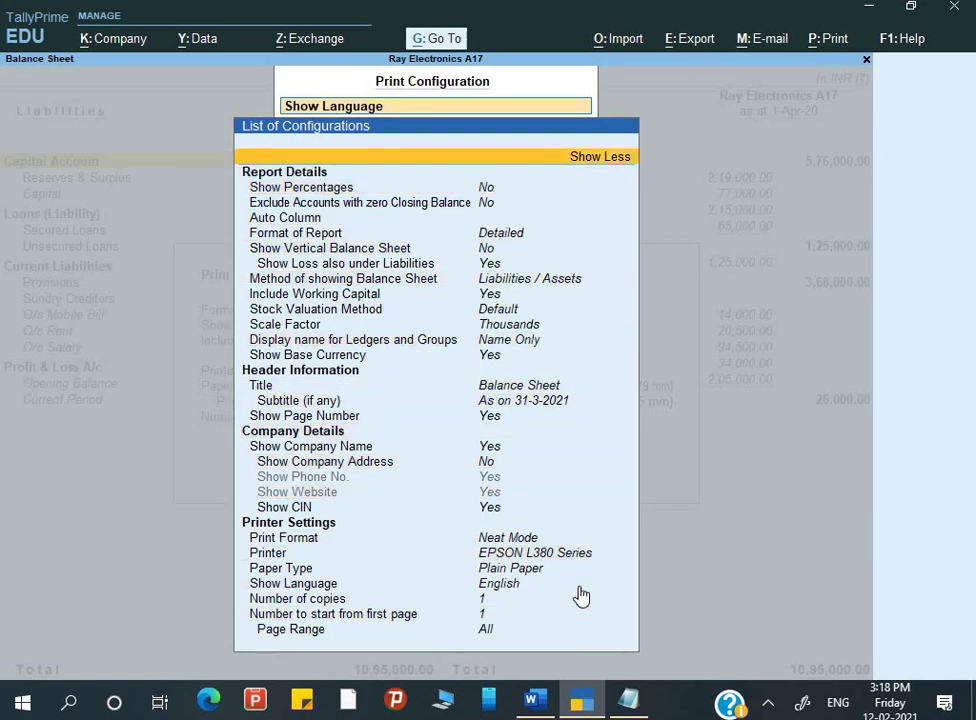
pyautogui.press('Down')
pyautogui.press('Down')
pyautogui.press('Down')
pyautogui.press('Down')
pyautogui.press('Down')
pyautogui.press('Down')
pyautogui.press('Down')
pyautogui.press('Down')
pyautogui.press('Down')
pyautogui.press('Down')
pyautogui.press('Down')
pyautogui.press('Down')
pyautogui.press('Down')
pyautogui.press('Down')
pyautogui.press('Down')
pyautogui.press('Down')
pyautogui.press('Down')
pyautogui.press('Down')
pyautogui.press('Down')
pyautogui.press('Down')
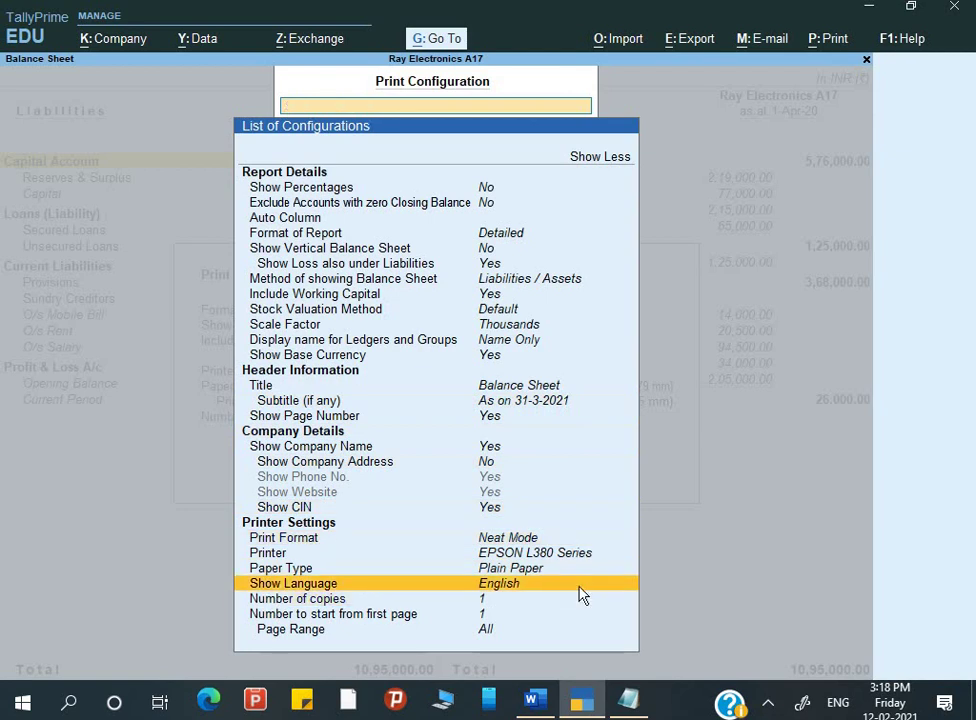
# Leave the balance sheet's print configuration and close the report to return to the Gateway of Tally.
pyautogui.press('Escape')
pyautogui.press('Escape')
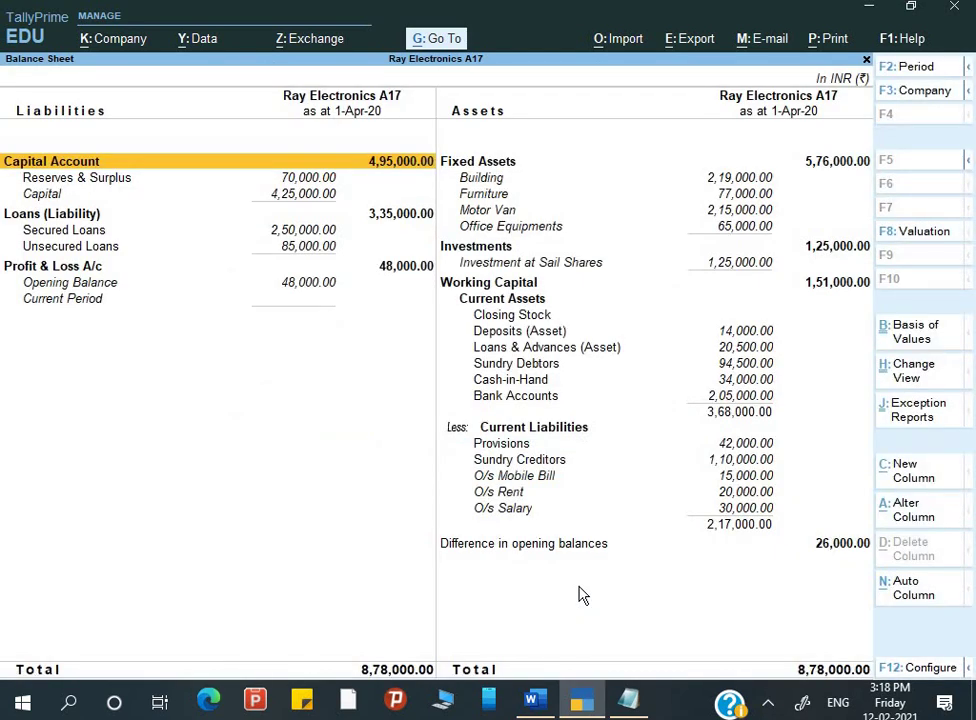
pyautogui.press('Escape')
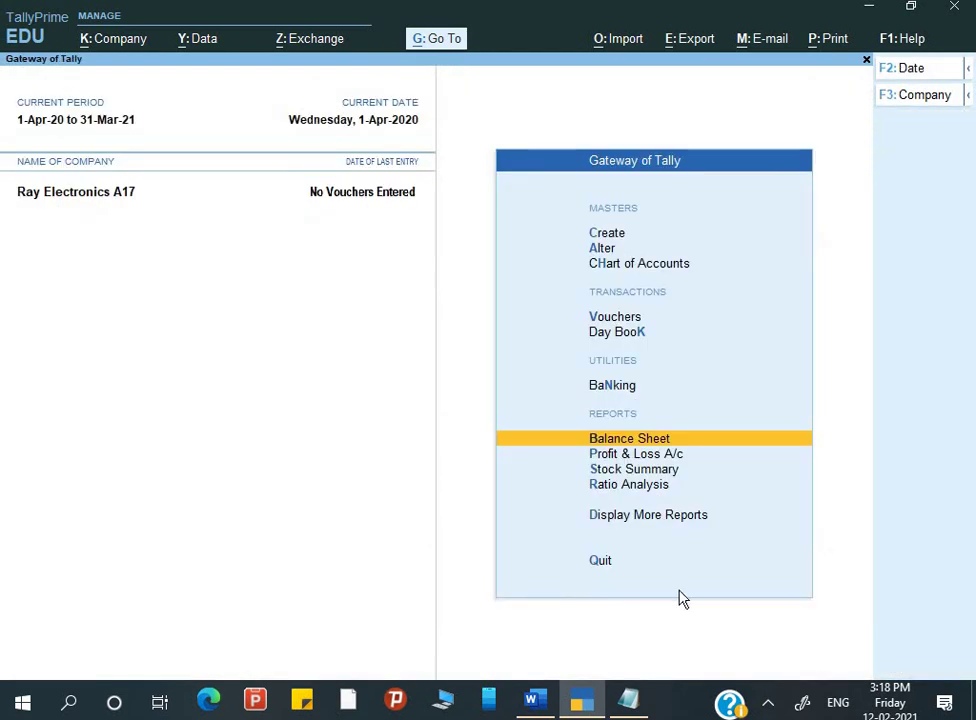
# Switch to the Word assignment and read task 3 on the bills receivable report and its due-date column ranges.
pyautogui.hotkey('alt', 'Tab')
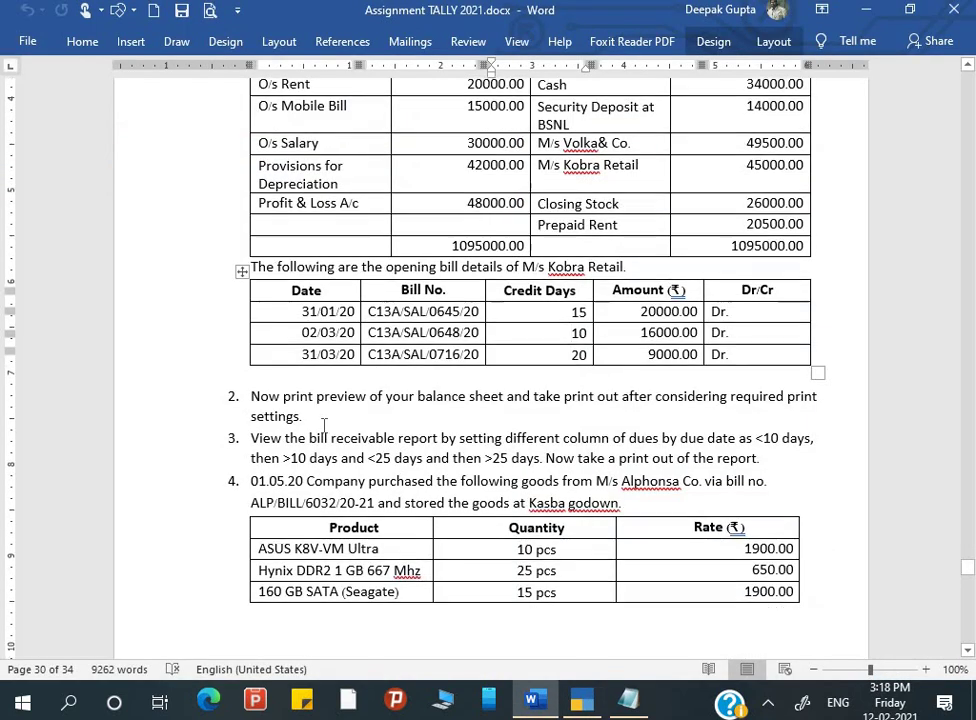
pyautogui.scroll(-2, 322, 430)
pyautogui.moveTo(257, 366); pyautogui.dragTo(758, 375)
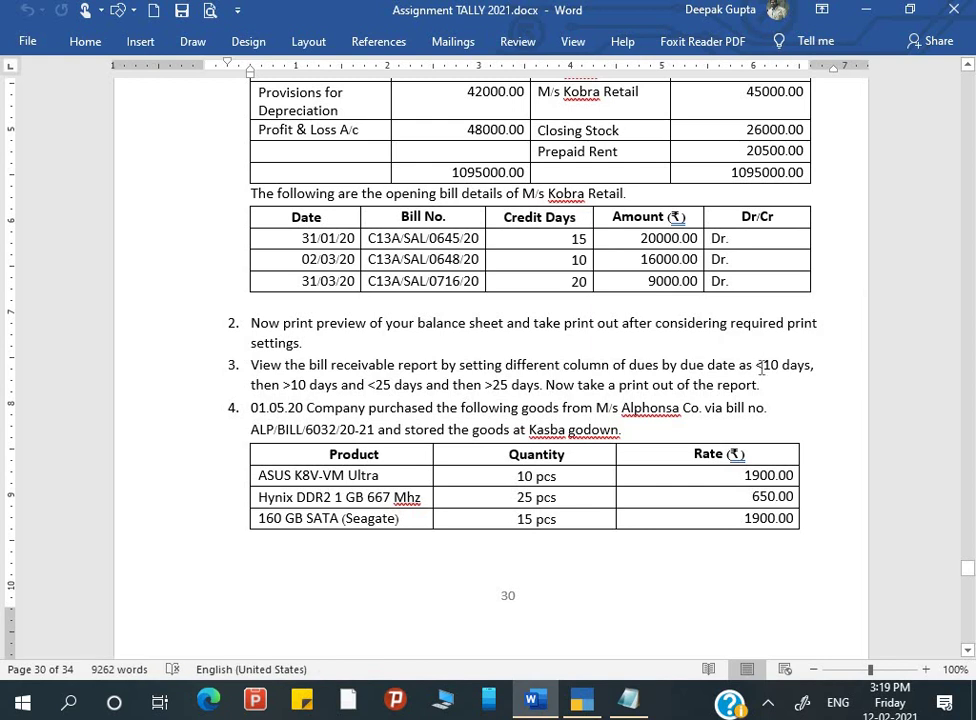
pyautogui.moveTo(757, 366); pyautogui.dragTo(808, 368)
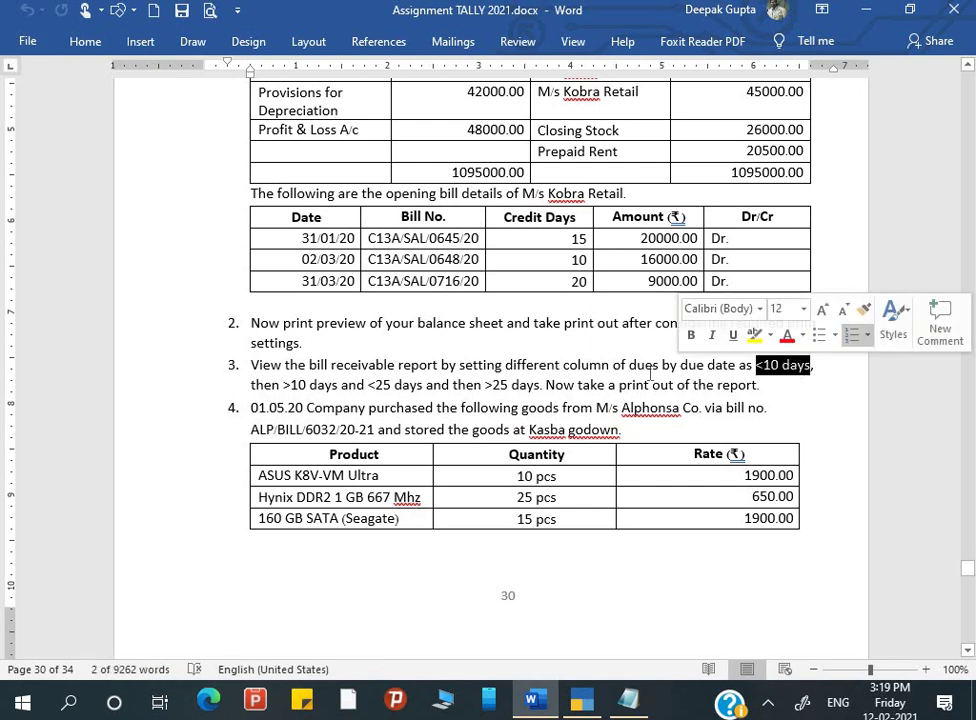
pyautogui.click(647, 367)
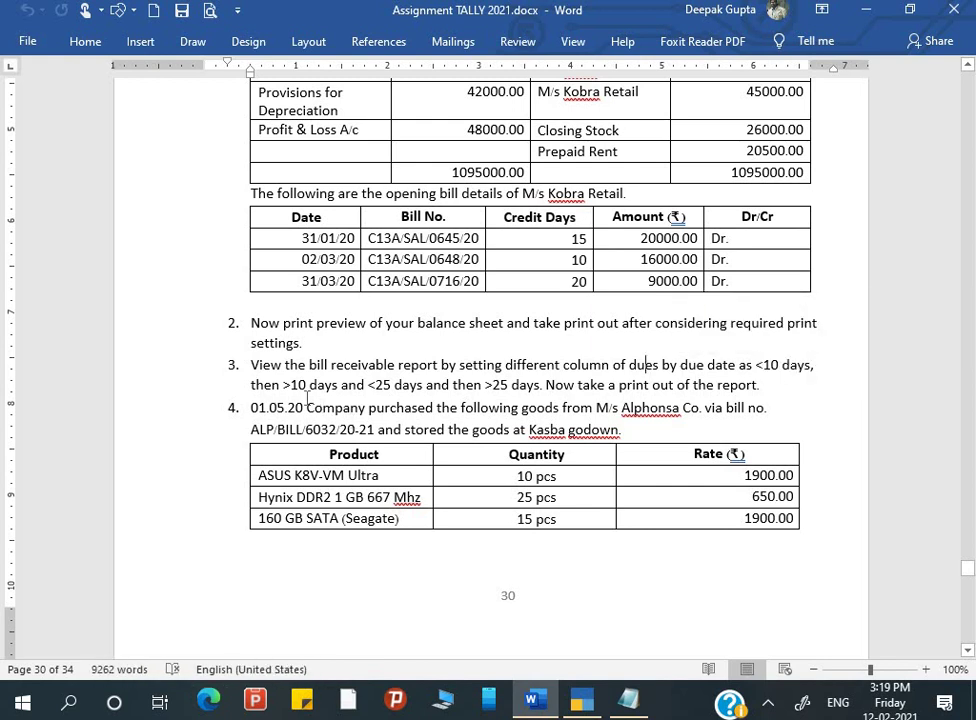
pyautogui.moveTo(367, 390); pyautogui.dragTo(383, 390)
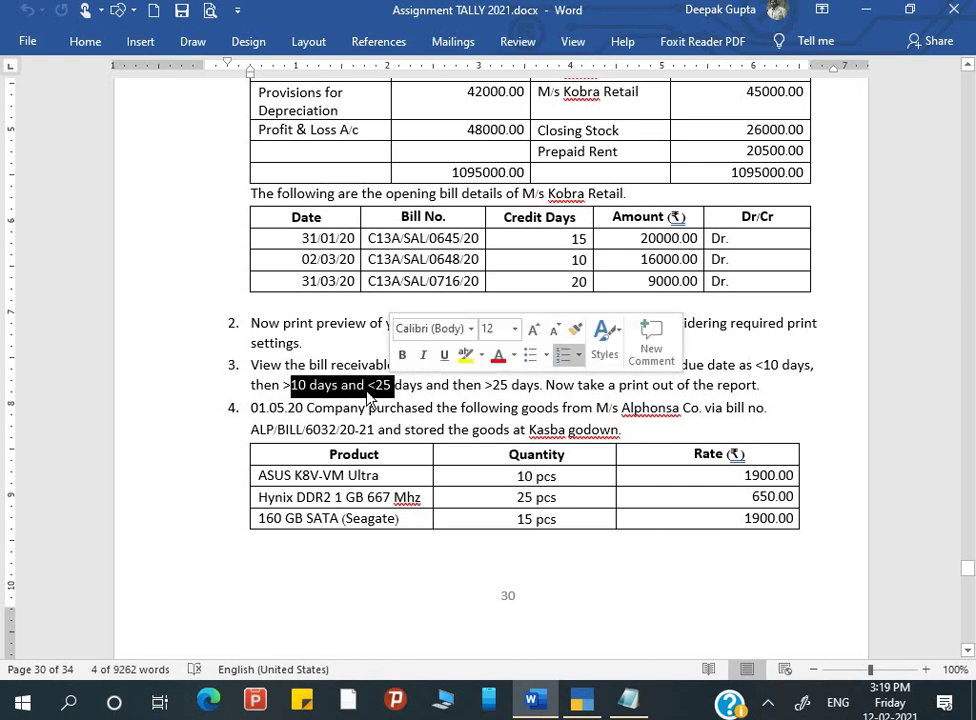
pyautogui.moveTo(453, 388); pyautogui.dragTo(543, 391)
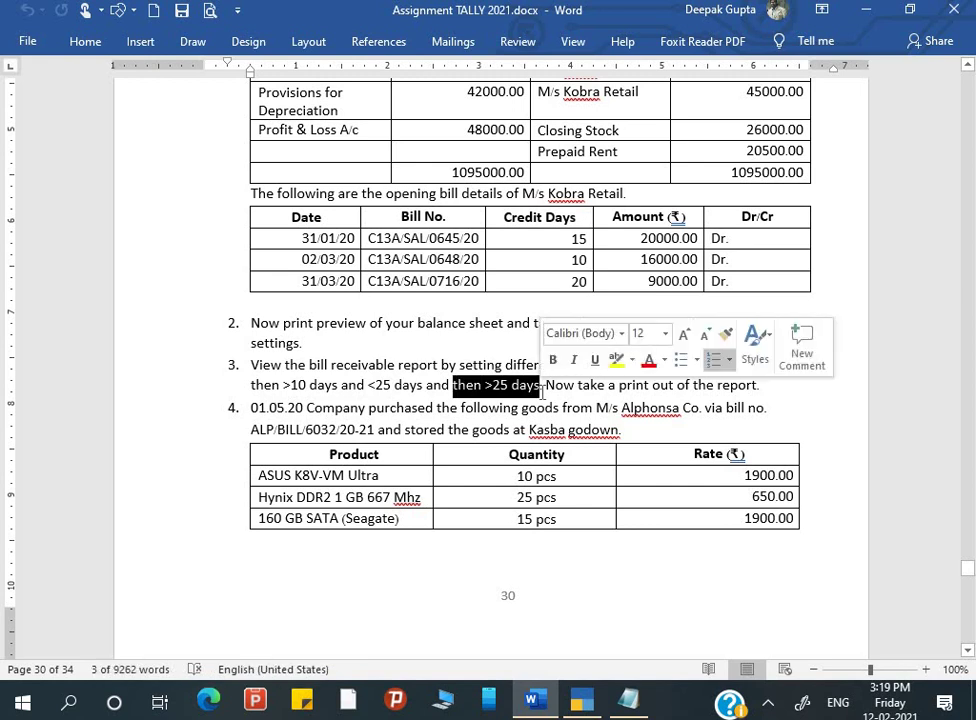
pyautogui.click(611, 410)
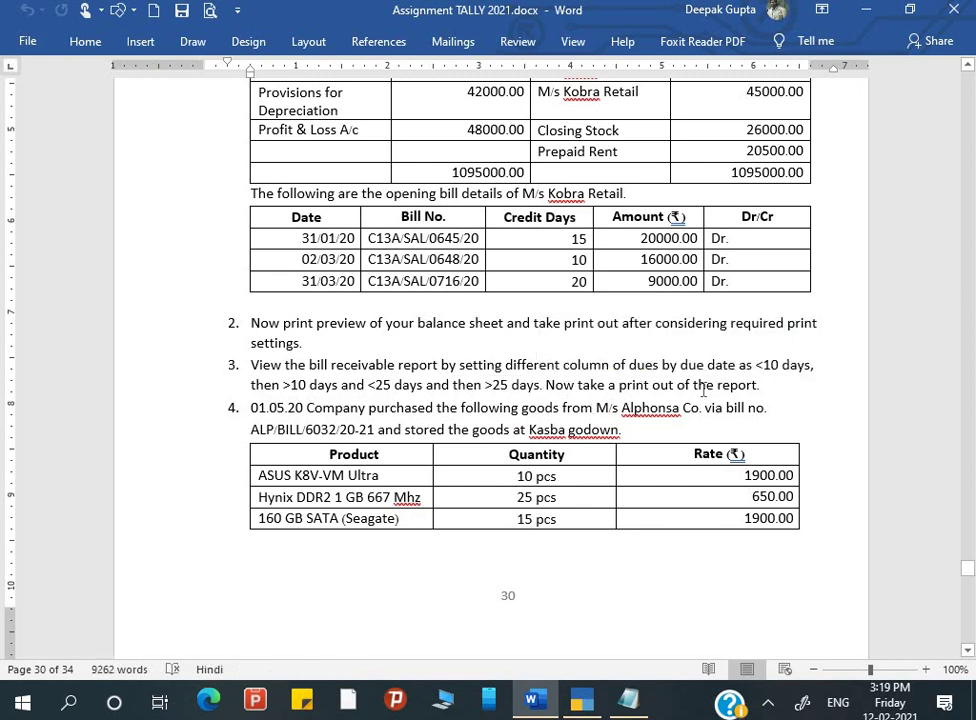
# Switch to TallyPrime and open the Bills Receivable report from the outstandings under Statements of Accounts.
pyautogui.hotkey('alt', 'Tab')
pyautogui.press('Down')
pyautogui.press('Down')
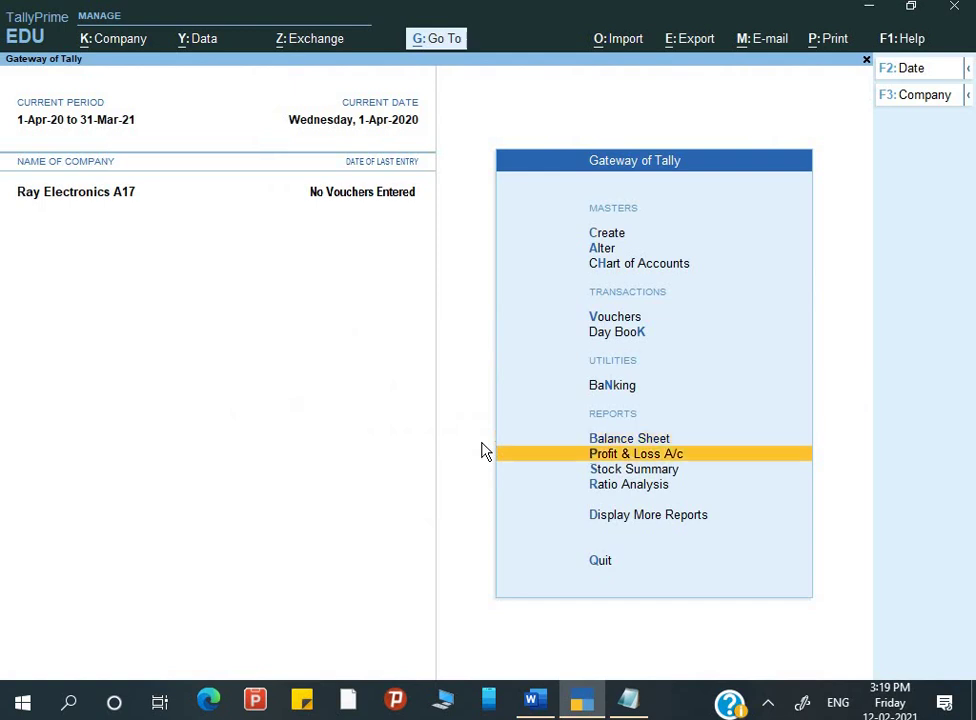
pyautogui.press('Down')
pyautogui.press('Return')
pyautogui.press('Down')
pyautogui.press('Down')
pyautogui.press('Down')
pyautogui.press('Down')
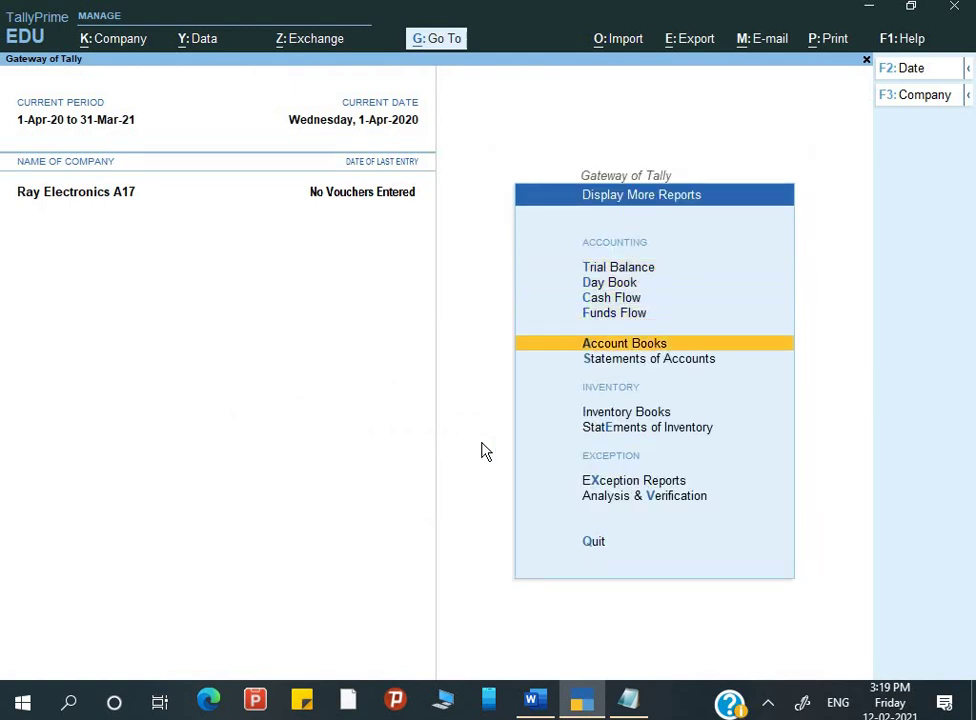
pyautogui.press('Down')
pyautogui.press('Return')
pyautogui.press('Return')
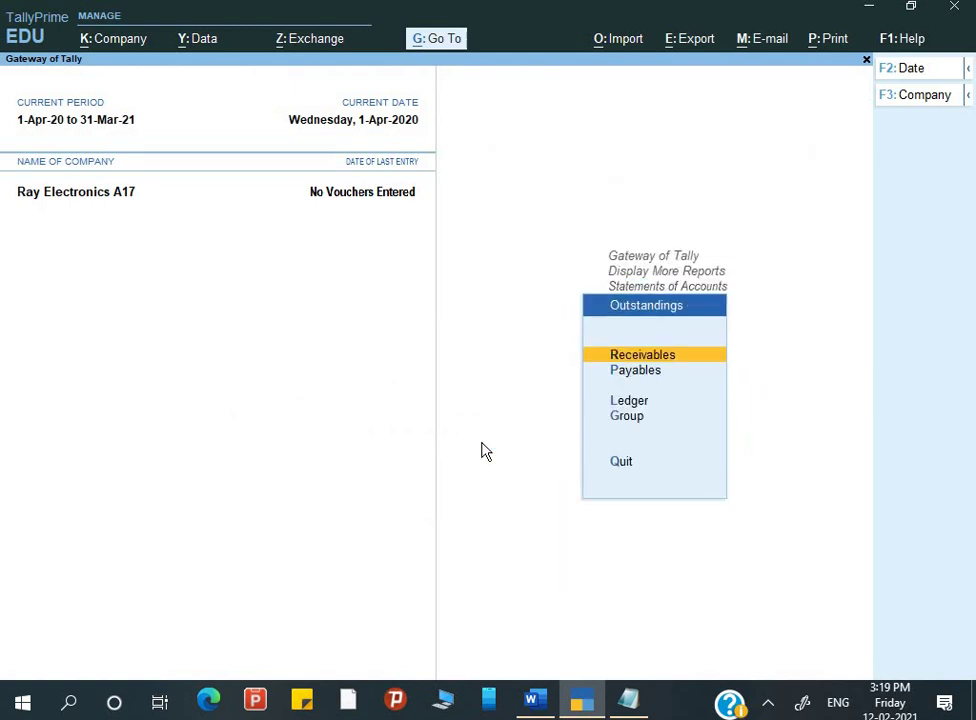
pyautogui.press('Return')
pyautogui.press('alt')
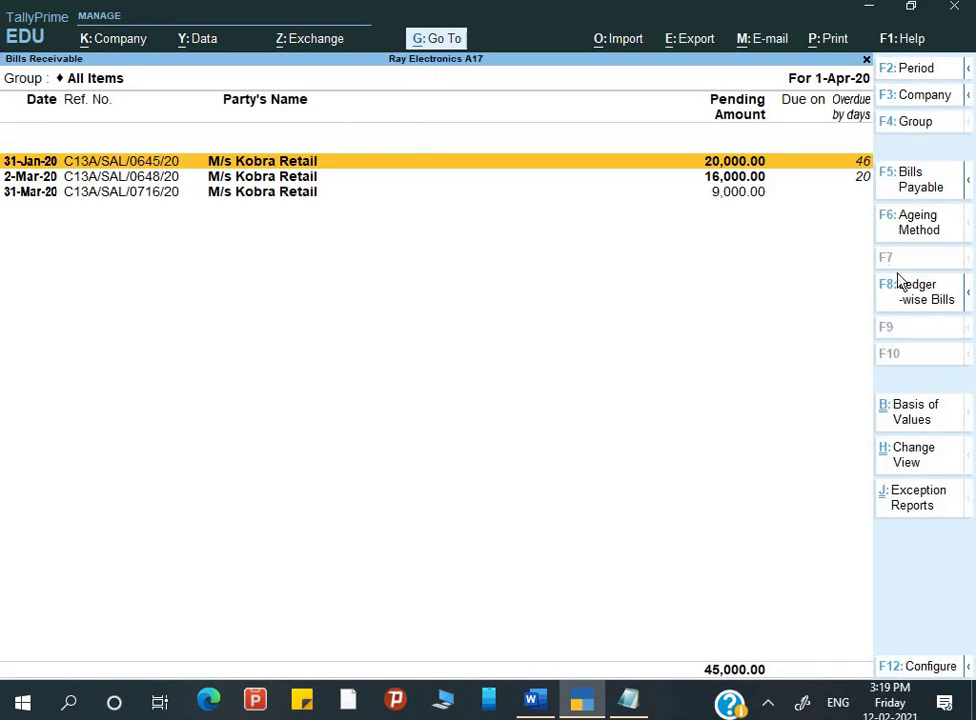
# Set the report's ageing method to Ageing by Due Date.
pyautogui.click(910, 232)
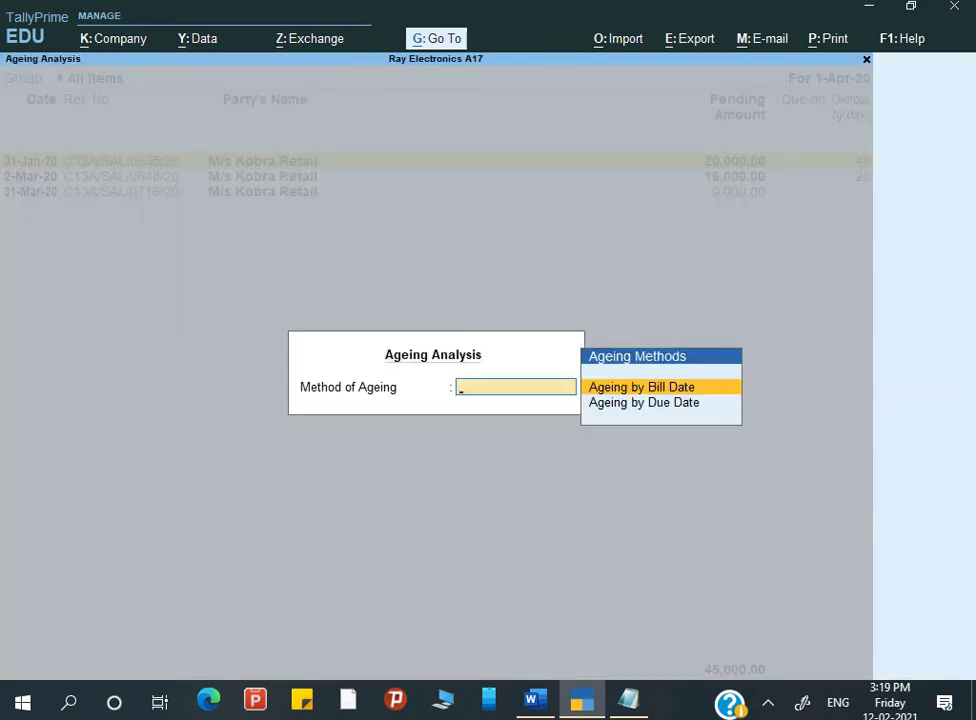
pyautogui.press('Down')
pyautogui.press('Up')
pyautogui.press('Down')
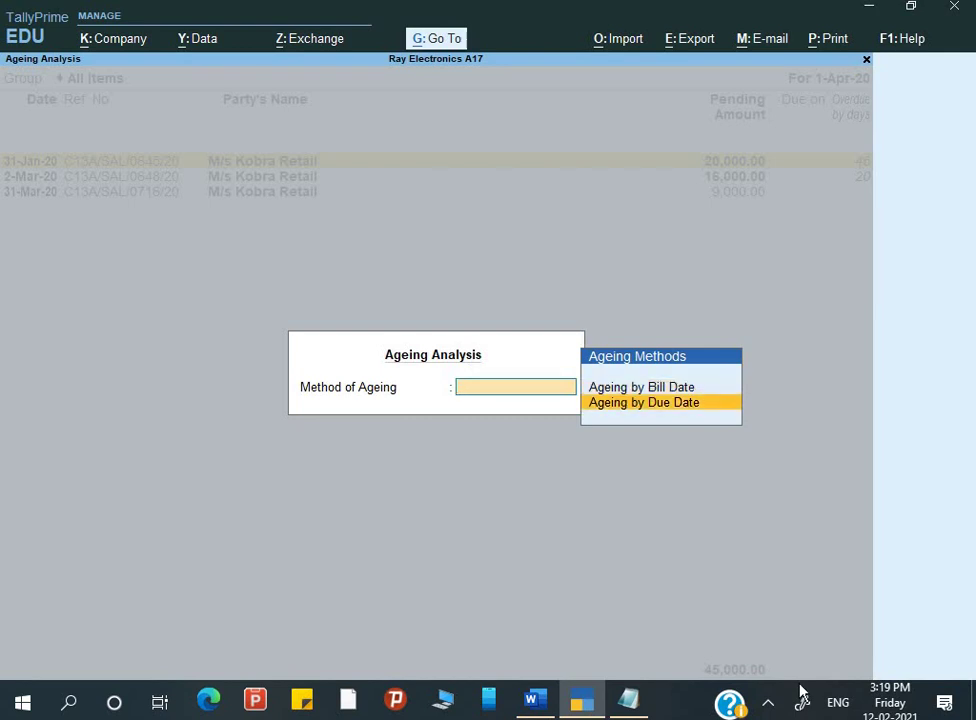
pyautogui.press('Up')
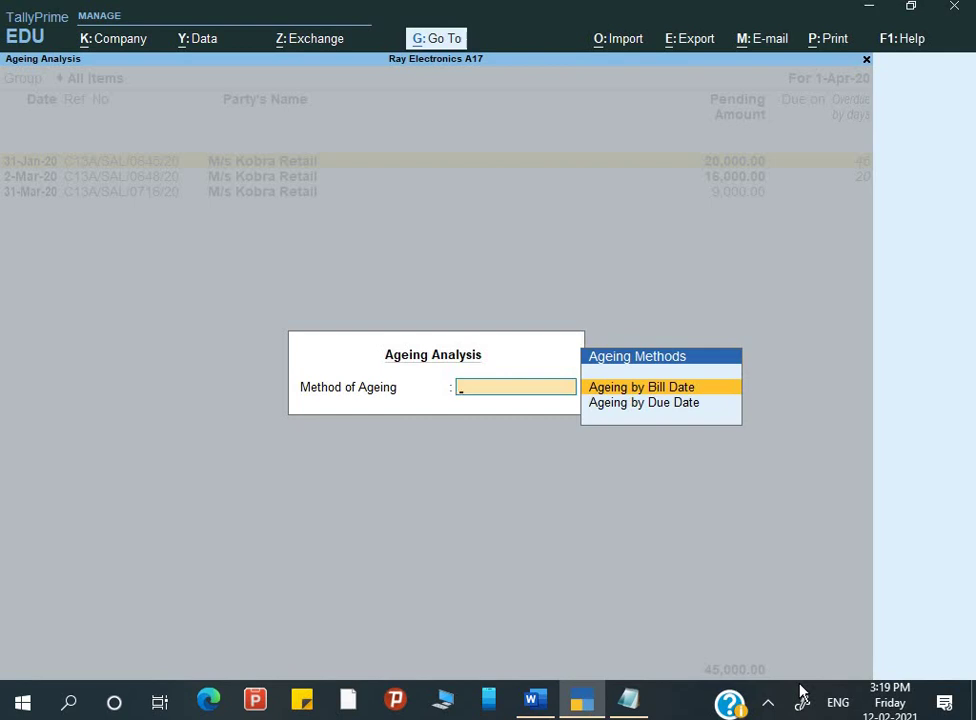
pyautogui.press('Down')
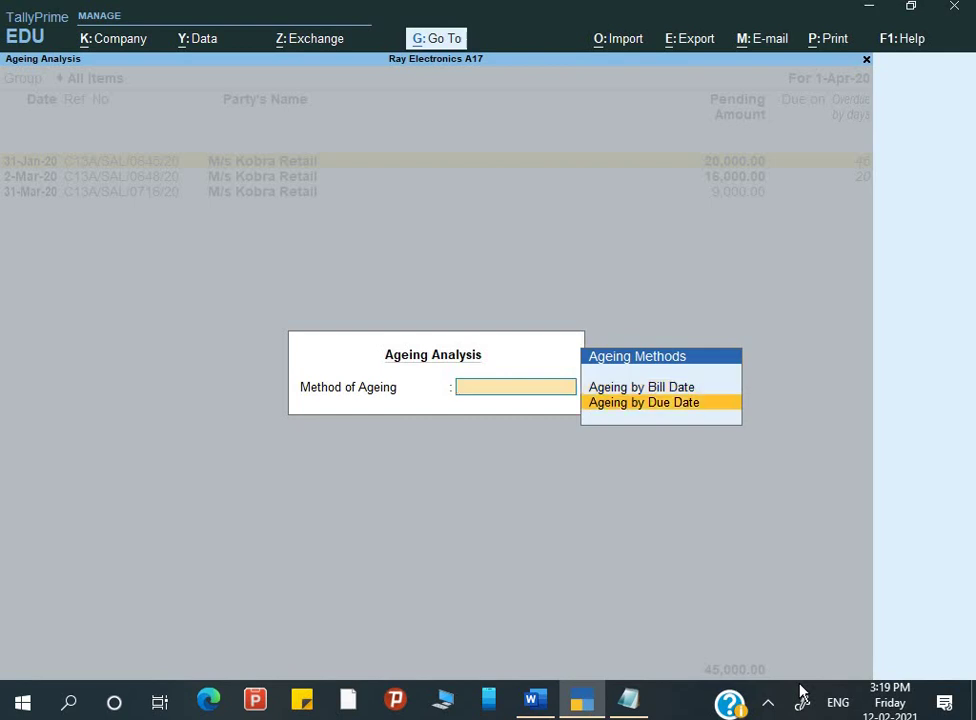
pyautogui.press('Return')
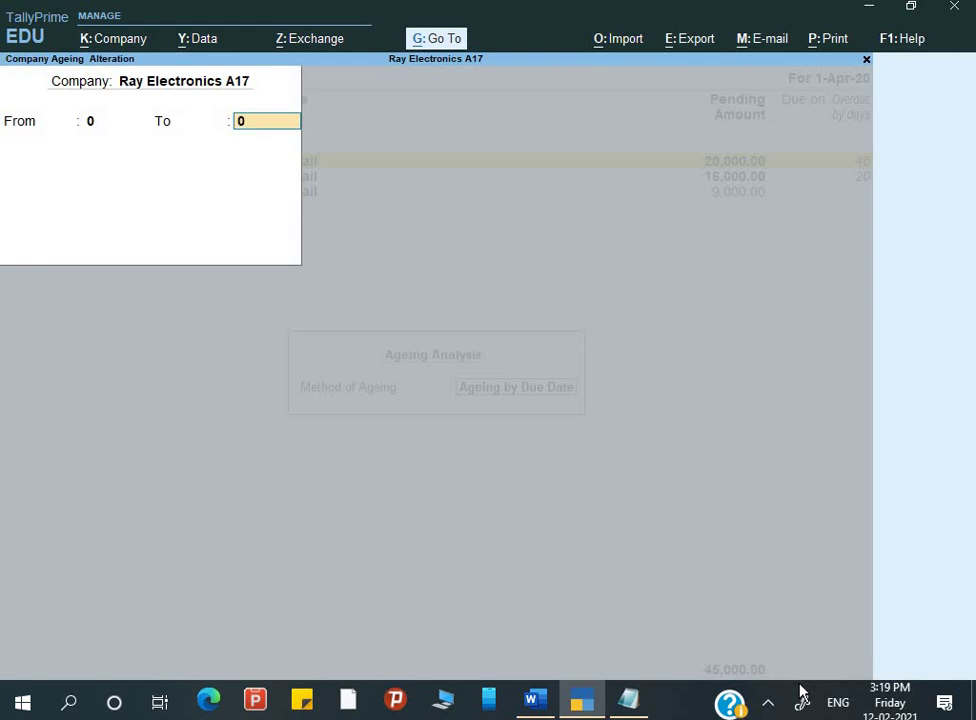
# Define the ageing periods as 0 to 10, 10 to 25 and 25 to 0 days, and accept them.
pyautogui.press('Return')
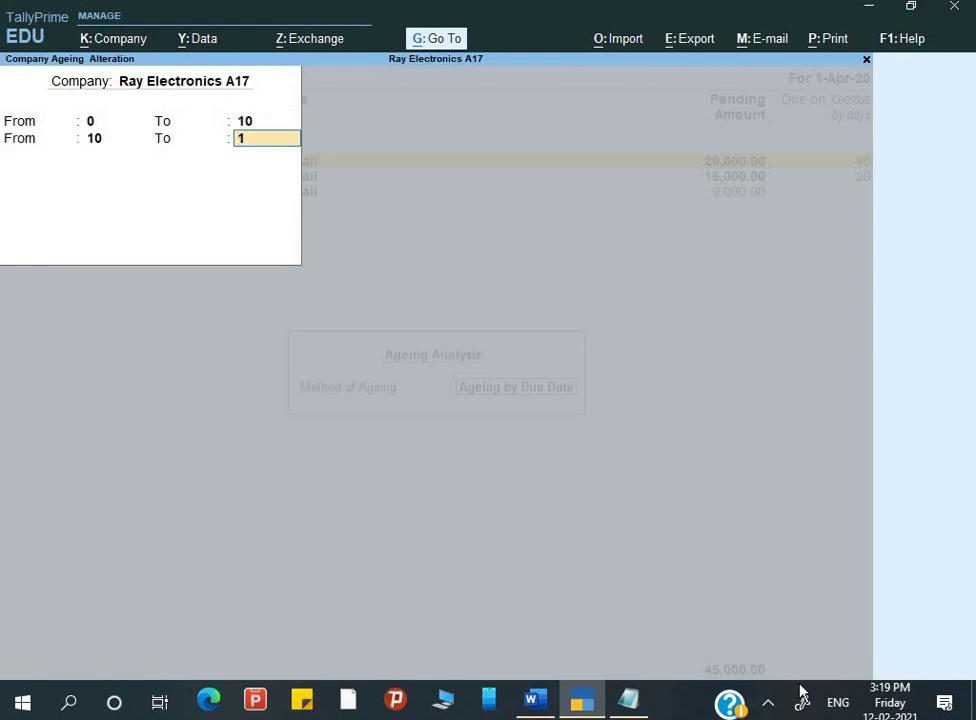
pyautogui.write('15')
pyautogui.press('Return')
pyautogui.press('BackSpace')
pyautogui.write('25')
pyautogui.press('Return')
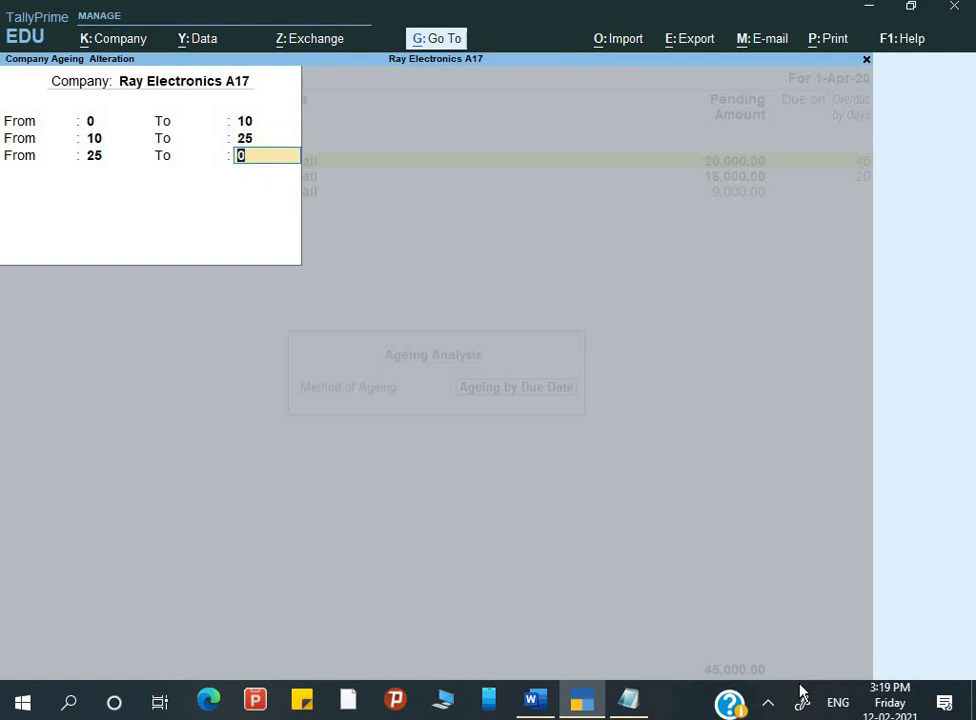
pyautogui.press('Return')
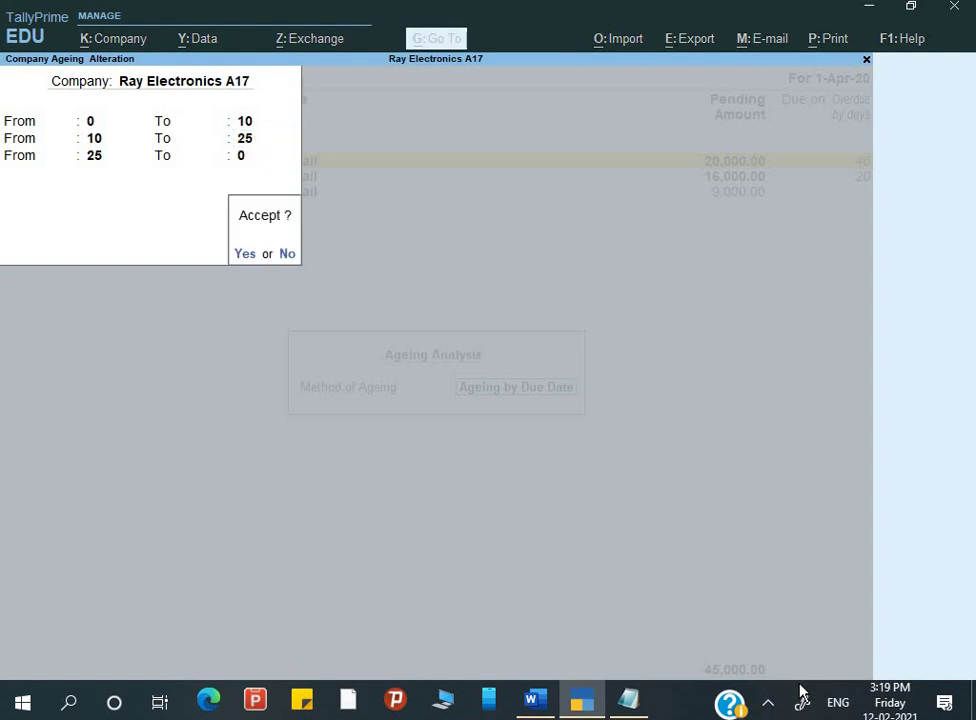
pyautogui.press('Return')
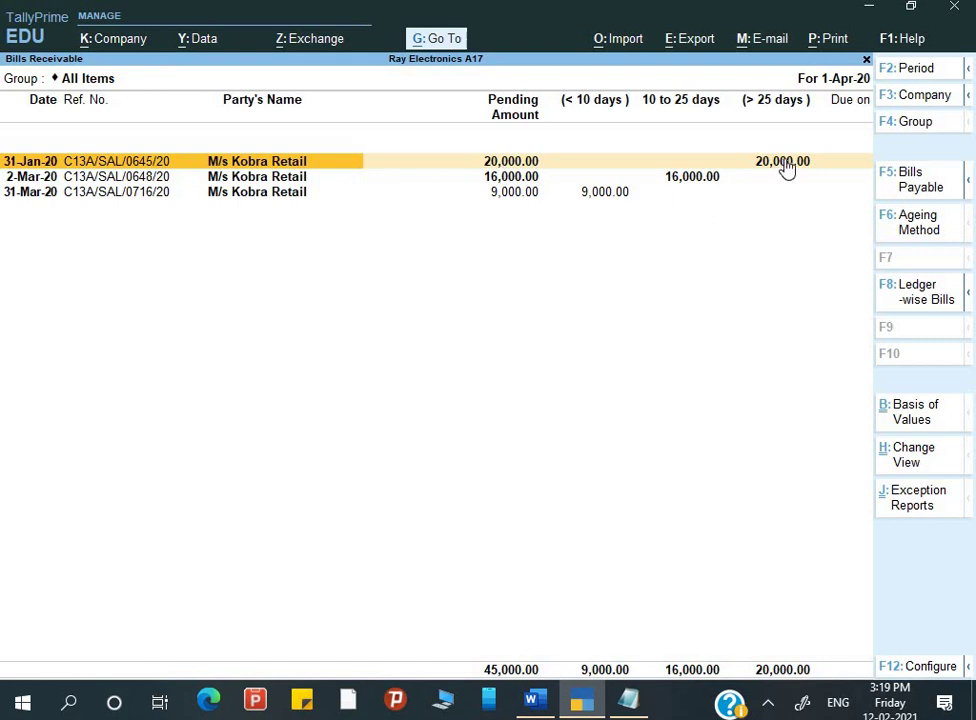
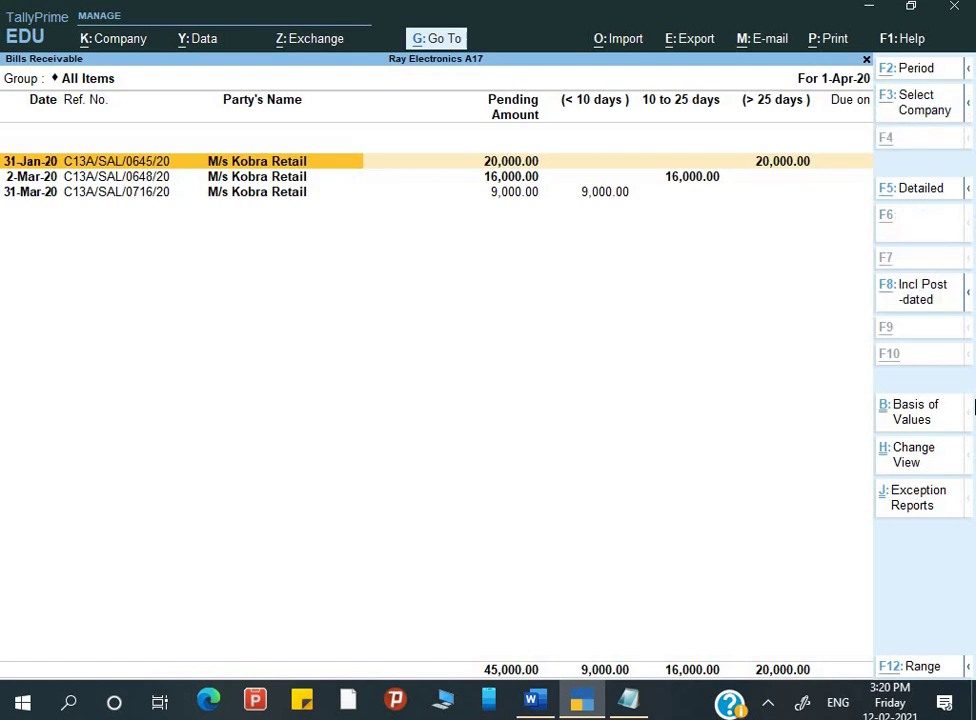
# Open the print preview of the current Bills Receivable report and zoom into it.
pyautogui.hotkey('alt', 'p')
pyautogui.press('Return')
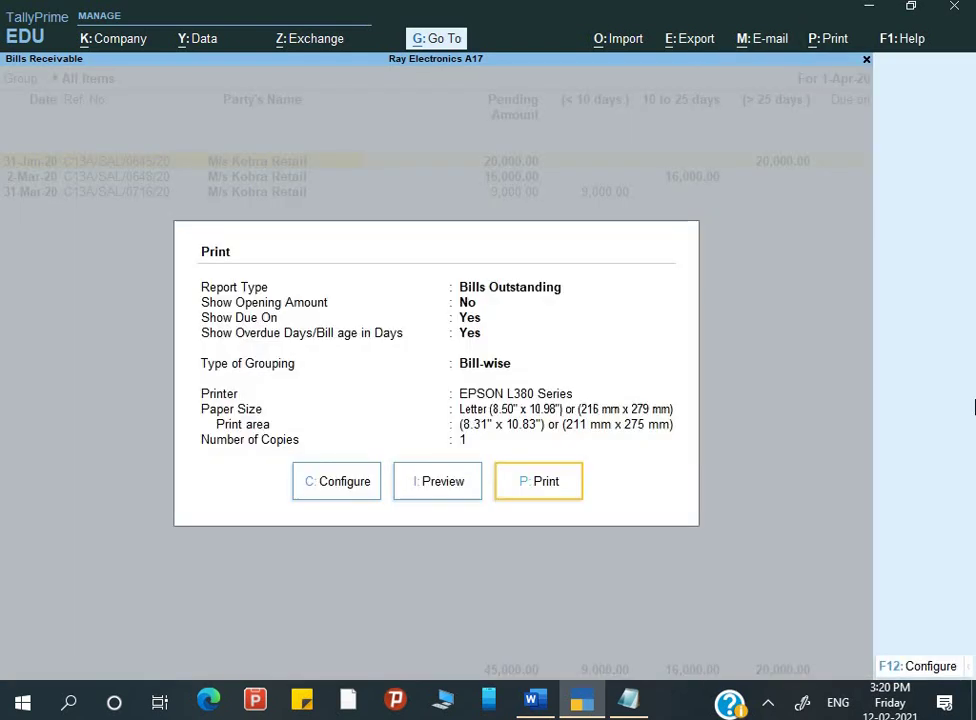
pyautogui.press('i')
pyautogui.hotkey('alt', 'z')
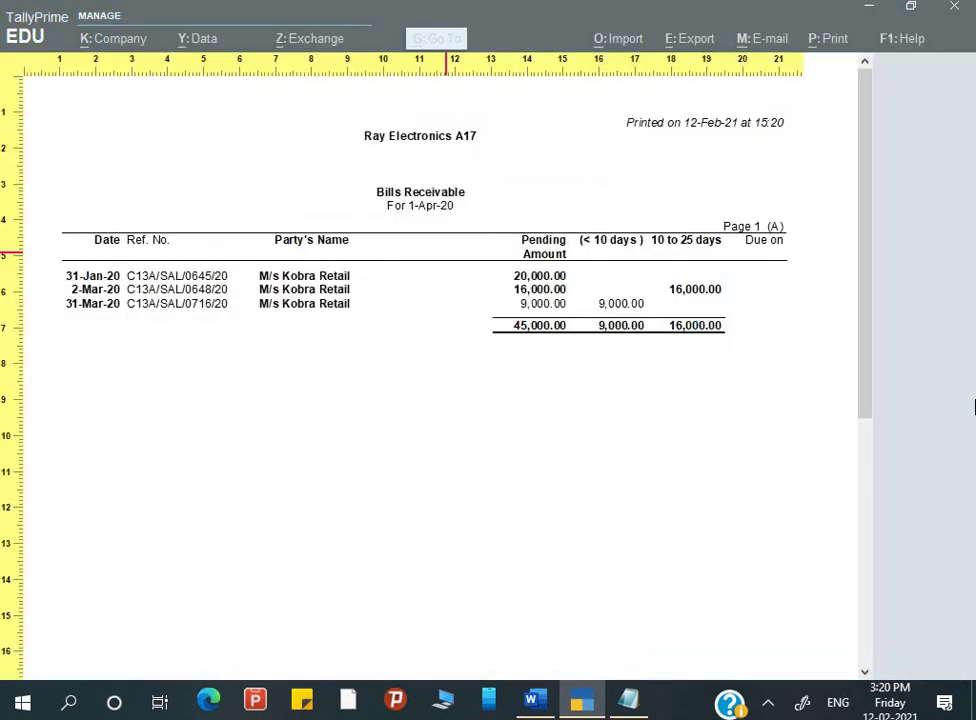
# Look through both parts of the previewed page, including the over-25-days column, and close the preview and print dialog.
pyautogui.press('Down')
pyautogui.press('Down')
pyautogui.press('Down')
pyautogui.press('Down')
pyautogui.press('Up')
pyautogui.press('Up')
pyautogui.press('Up')
pyautogui.press('Up')
pyautogui.scroll(-5, 722, 325)
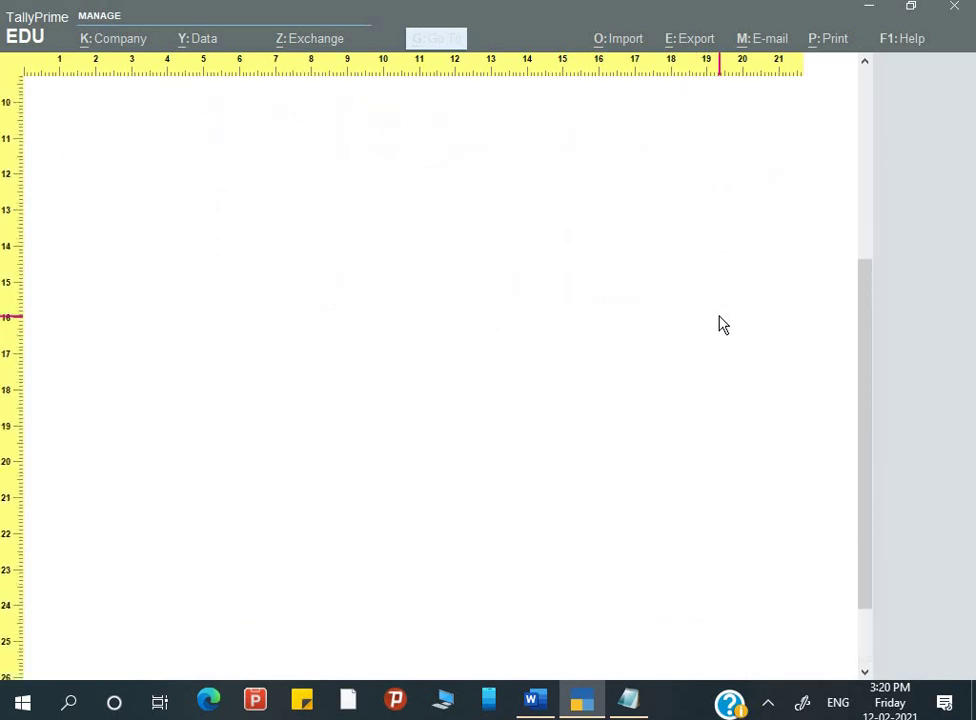
pyautogui.scroll(1, 722, 325)
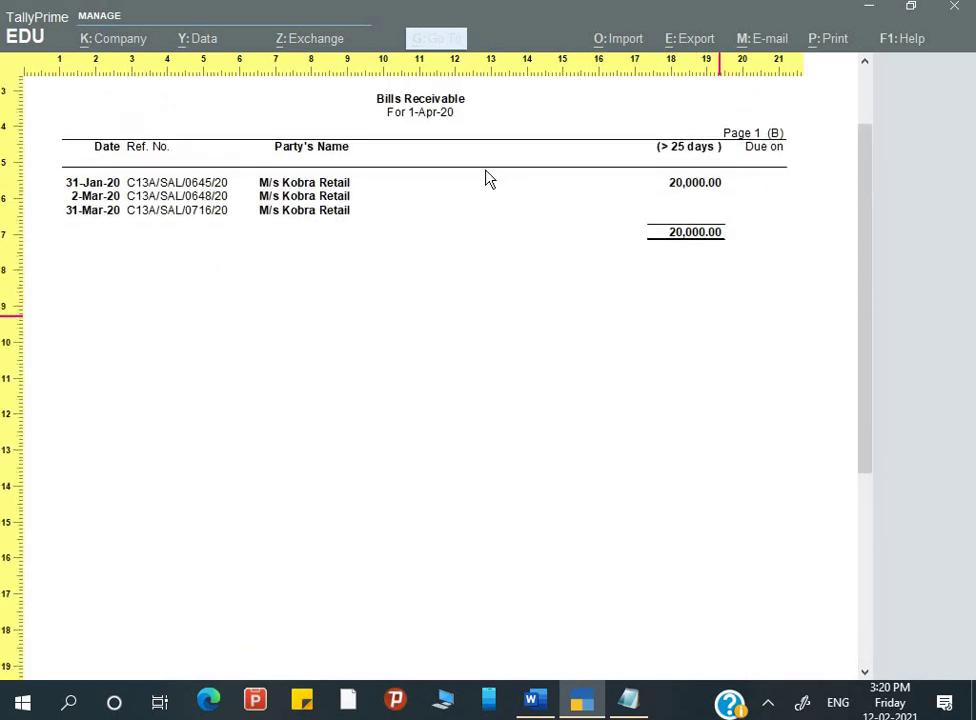
pyautogui.click(684, 246)
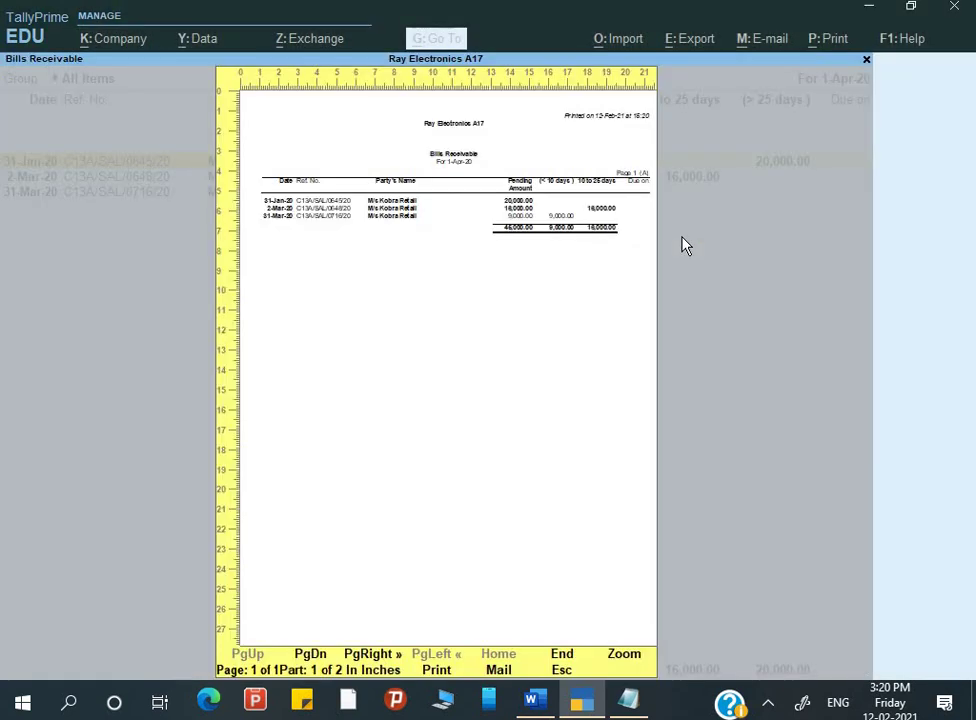
pyautogui.press('Escape')
pyautogui.press('Escape')
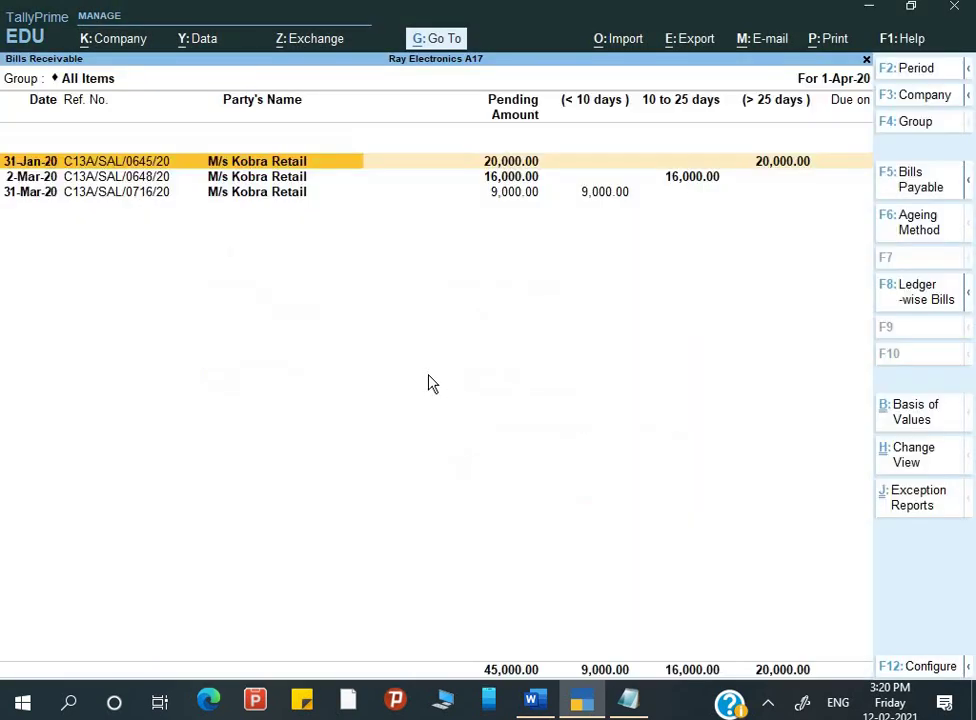
# Switch to the Word assignment and read task 4 on the goods purchased from M/s Alphonsa Co.
pyautogui.hotkey('alt', 'Tab')
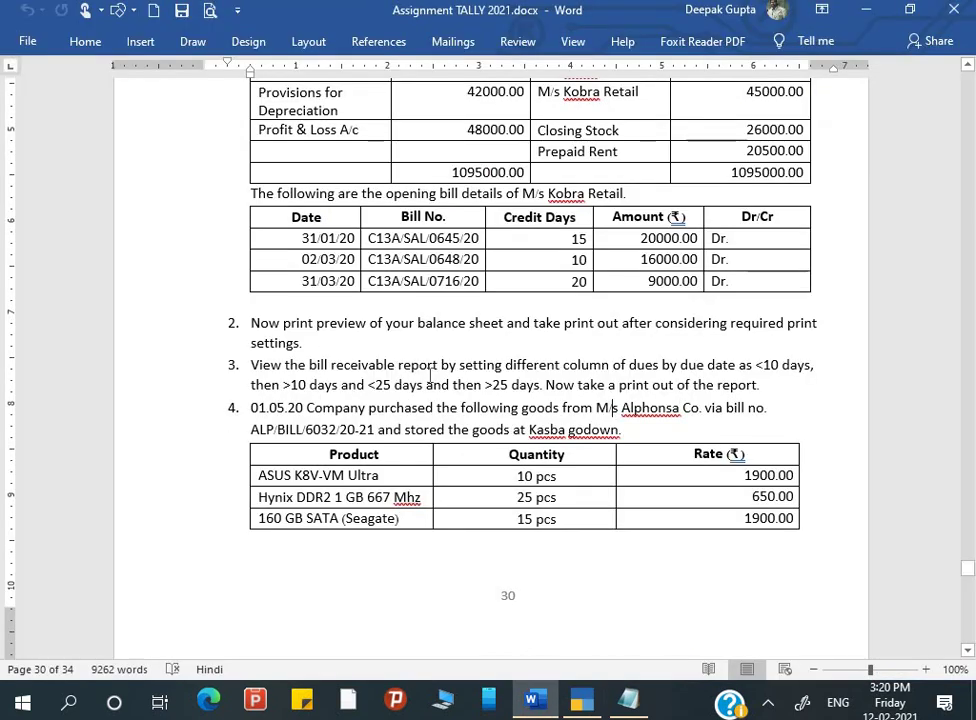
pyautogui.scroll(-3, 684, 508)
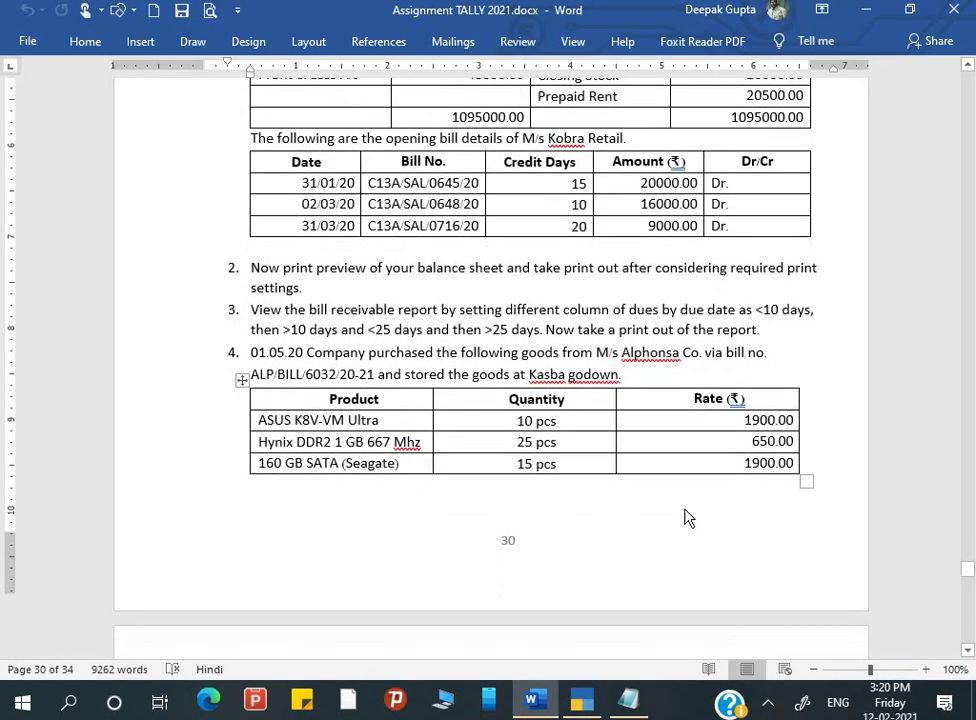
pyautogui.click(250, 286)
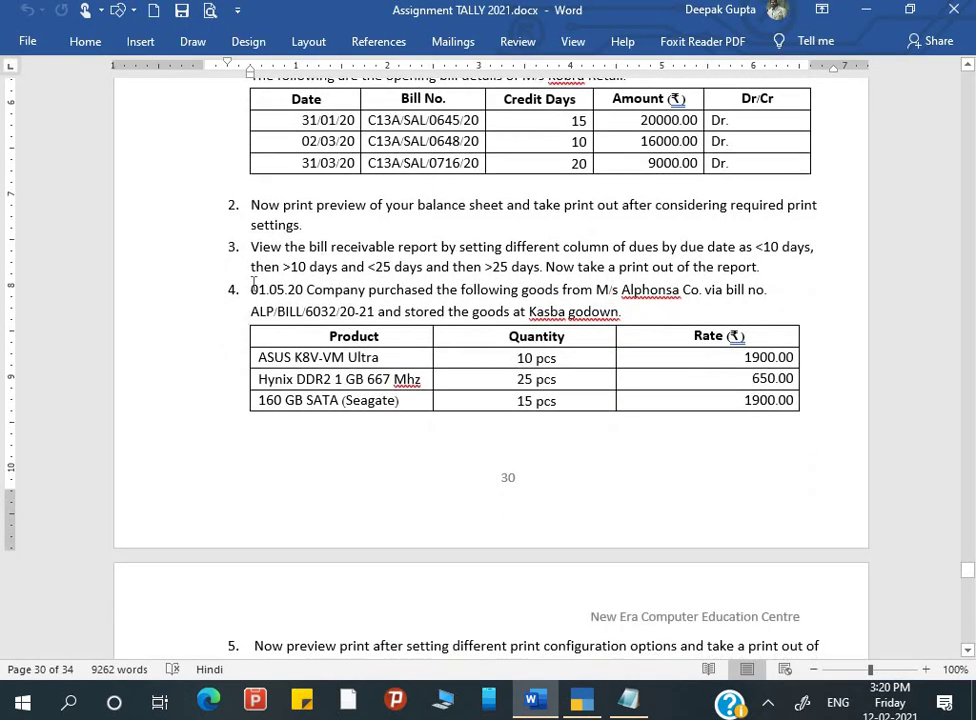
pyautogui.hotkey('ctrl', 'shift', 'Right')
pyautogui.hotkey('ctrl', 'shift', 'Right')
pyautogui.hotkey('ctrl', 'shift', 'Right')
pyautogui.moveTo(434, 290); pyautogui.dragTo(773, 304)
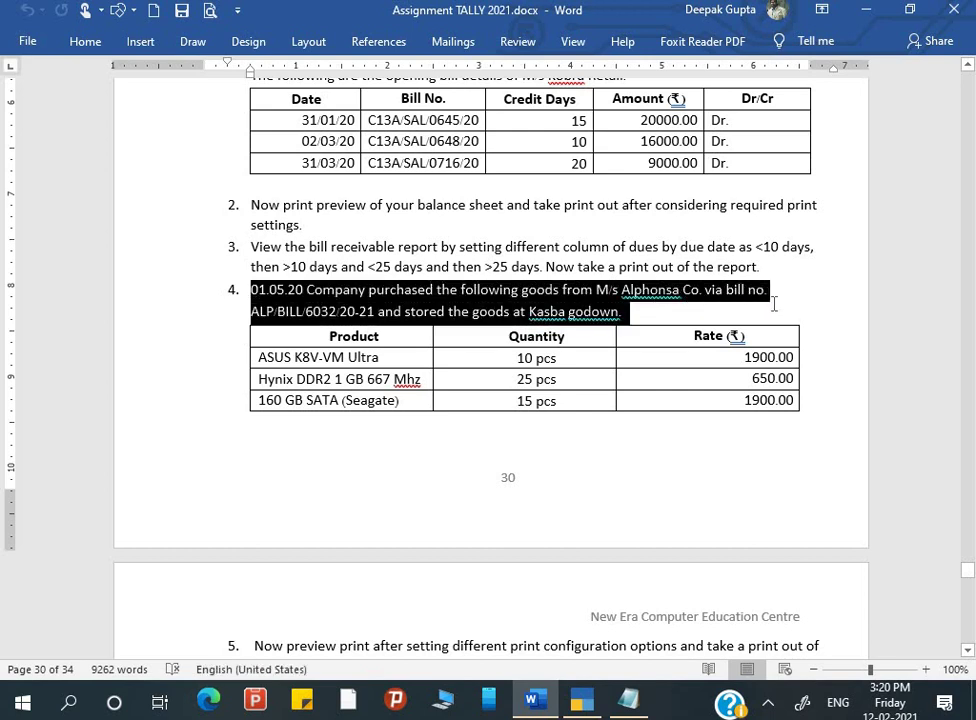
pyautogui.click(533, 312)
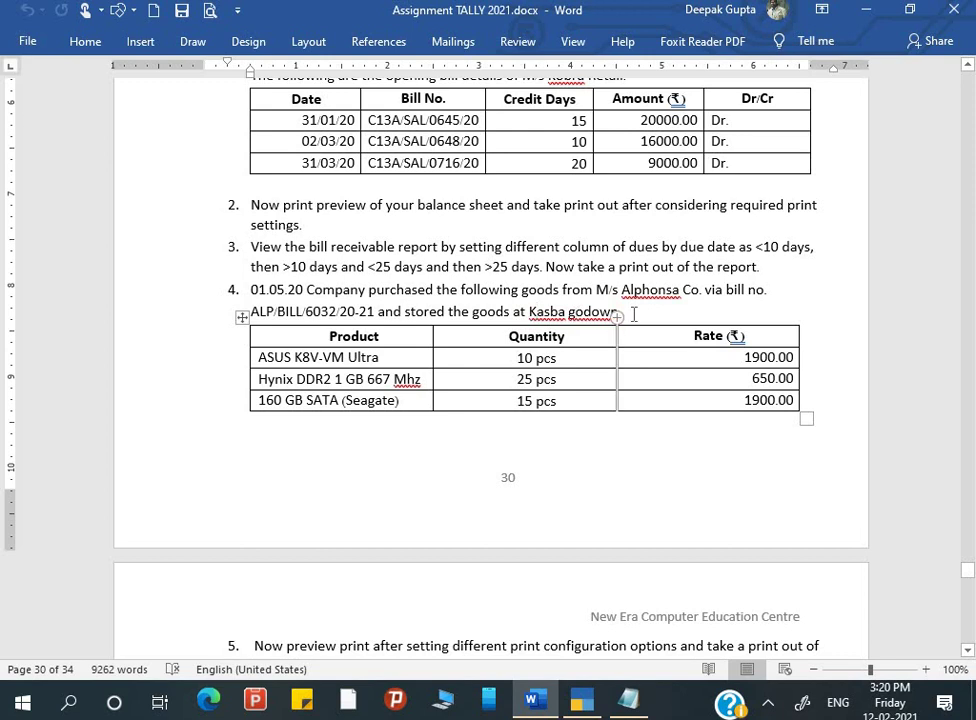
# Switch back to TallyPrime and leave the Bills Receivable report for the Gateway of Tally.
pyautogui.hotkey('alt', 'Tab')
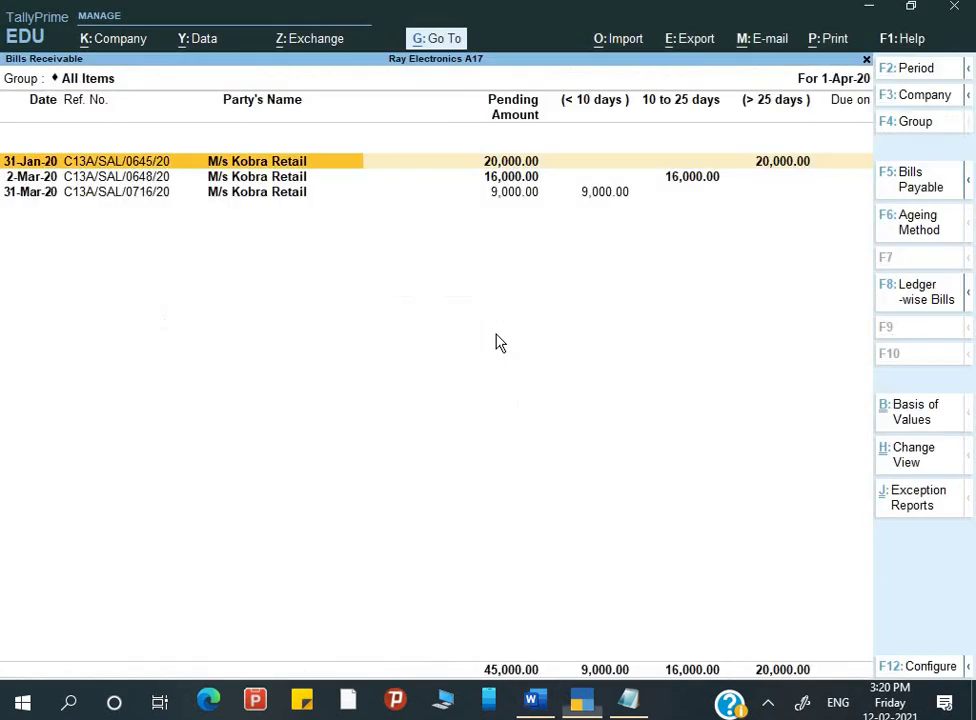
pyautogui.press('Escape')
pyautogui.press('Escape')
pyautogui.press('Escape')
pyautogui.press('Escape')
pyautogui.press('Home')
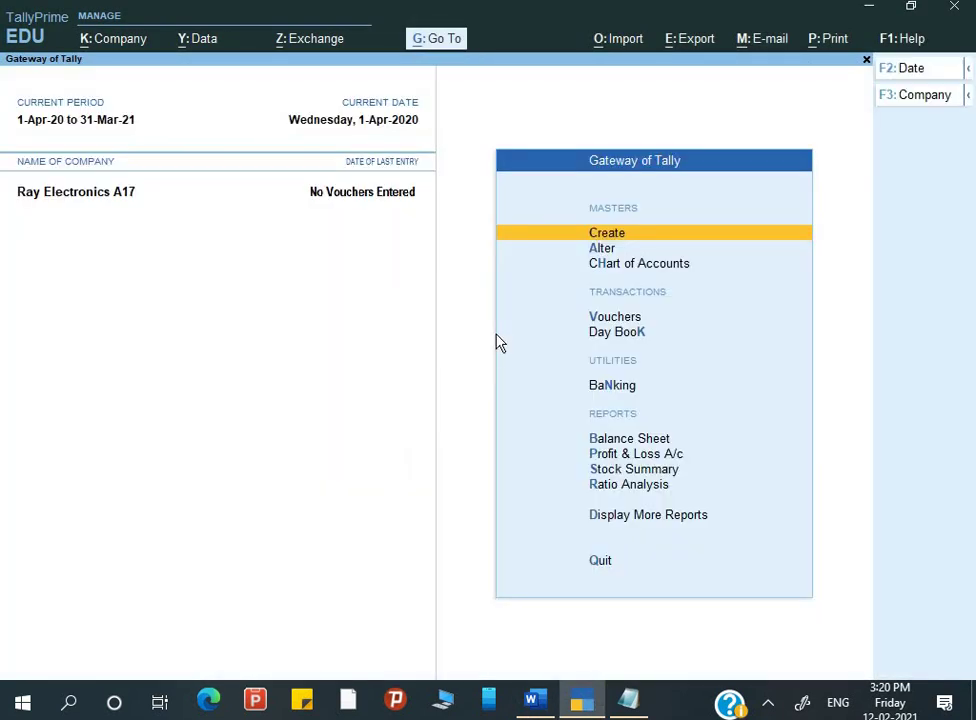
# Open voucher entry and change the voucher type to Purchase.
pyautogui.press('Down')
pyautogui.press('Down')
pyautogui.press('Down')
pyautogui.press('Return')
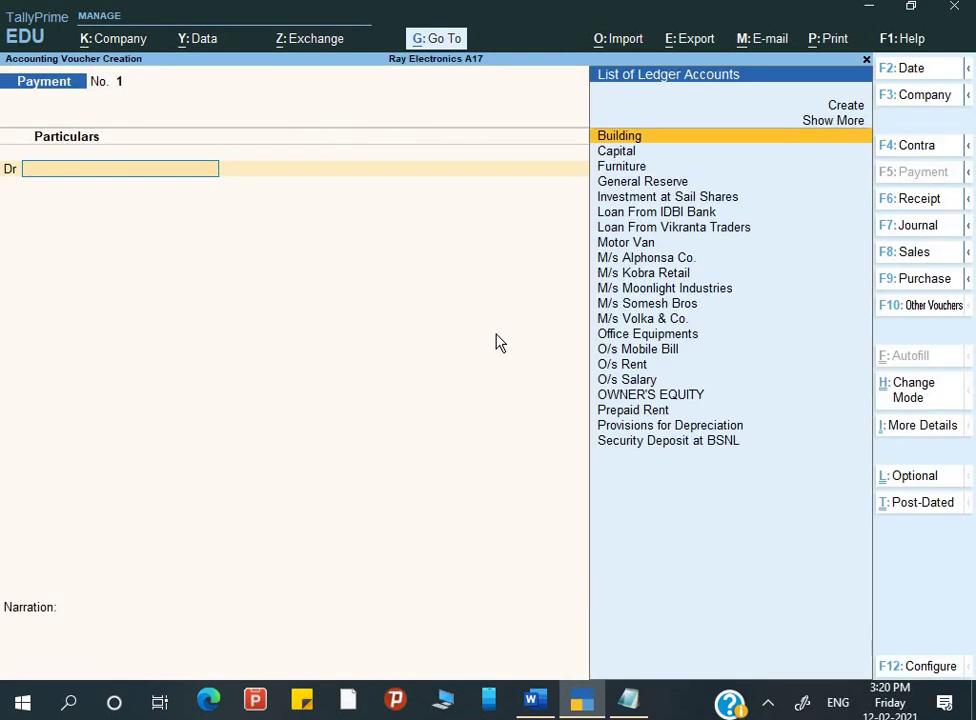
pyautogui.press('F9')
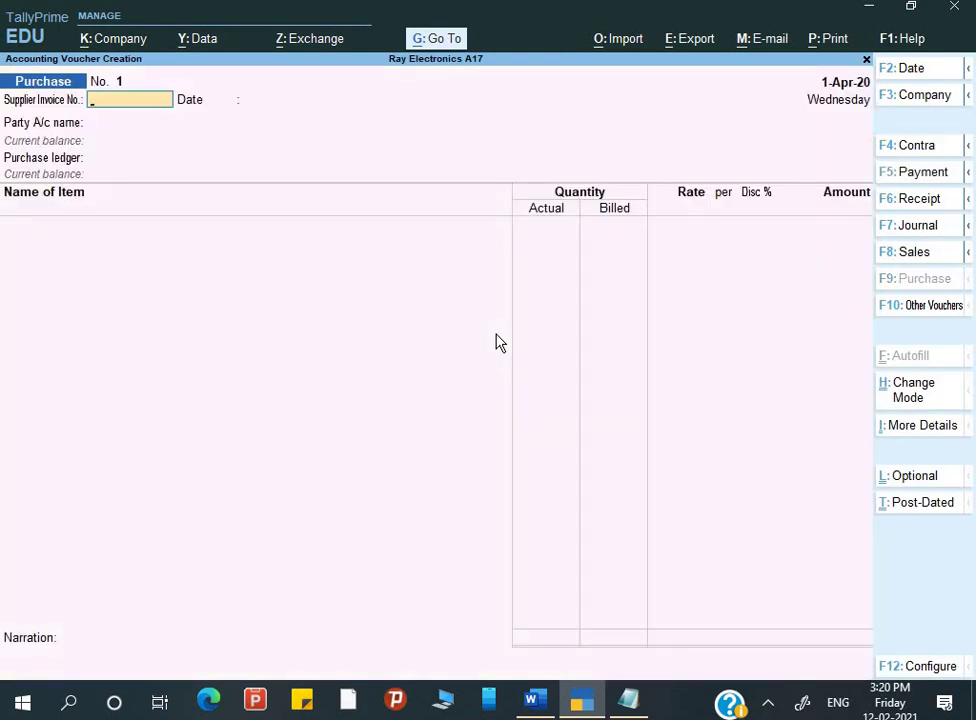
# Copy bill number ALP/BILL/6032/20-21 from the Word assignment into the purchase voucher's supplier invoice number in TallyPrime.
pyautogui.hotkey('alt', 'Tab')
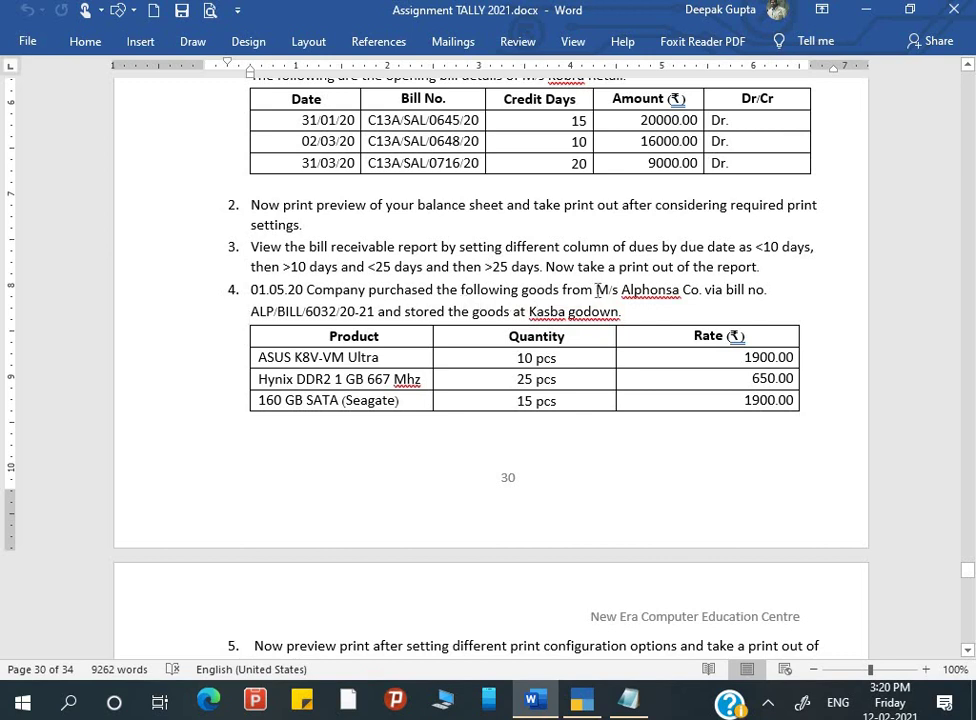
pyautogui.hotkey('alt', 'Tab')
pyautogui.hotkey('alt', 'Tab')
pyautogui.moveTo(252, 315); pyautogui.dragTo(375, 314)
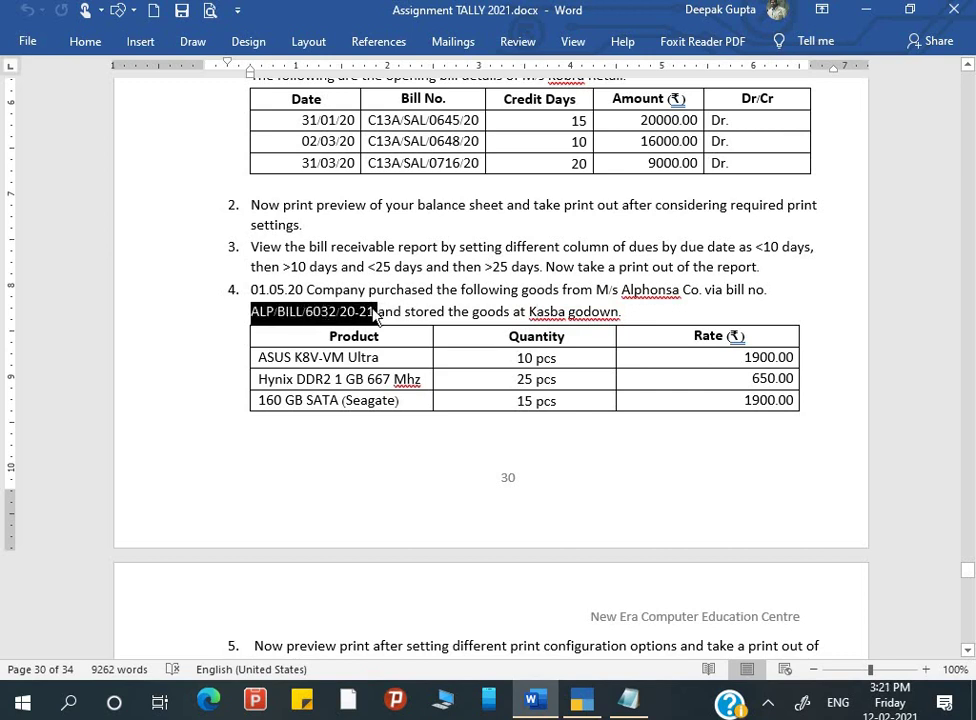
pyautogui.hotkey('ctrl', 'c')
pyautogui.hotkey('alt', 'Tab')
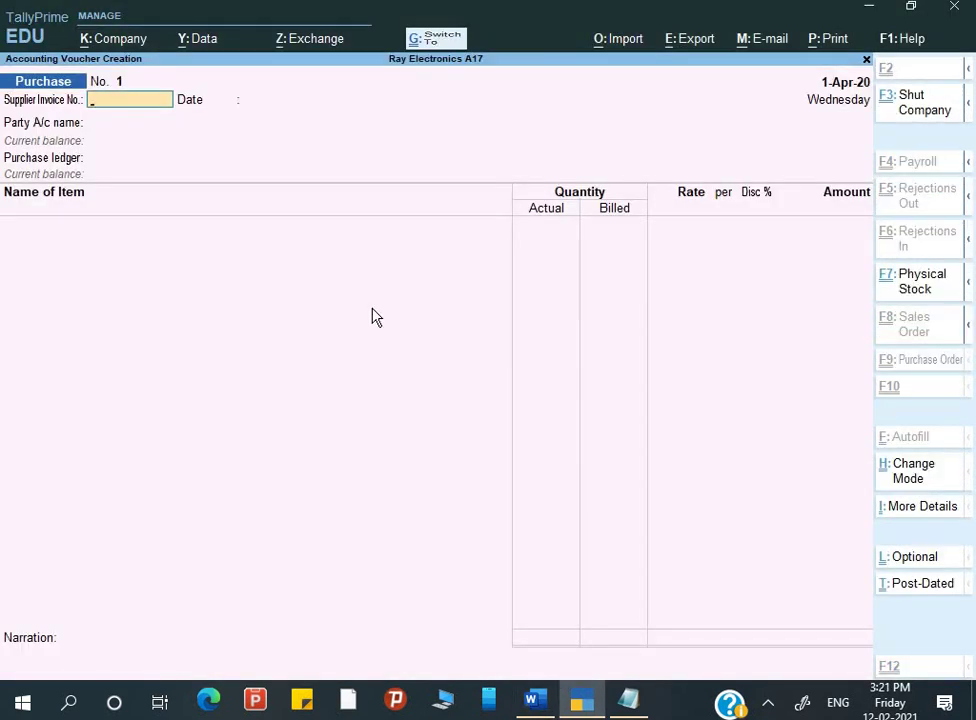
pyautogui.hotkey('ctrl', 'alt', 'v')
pyautogui.press('Return')
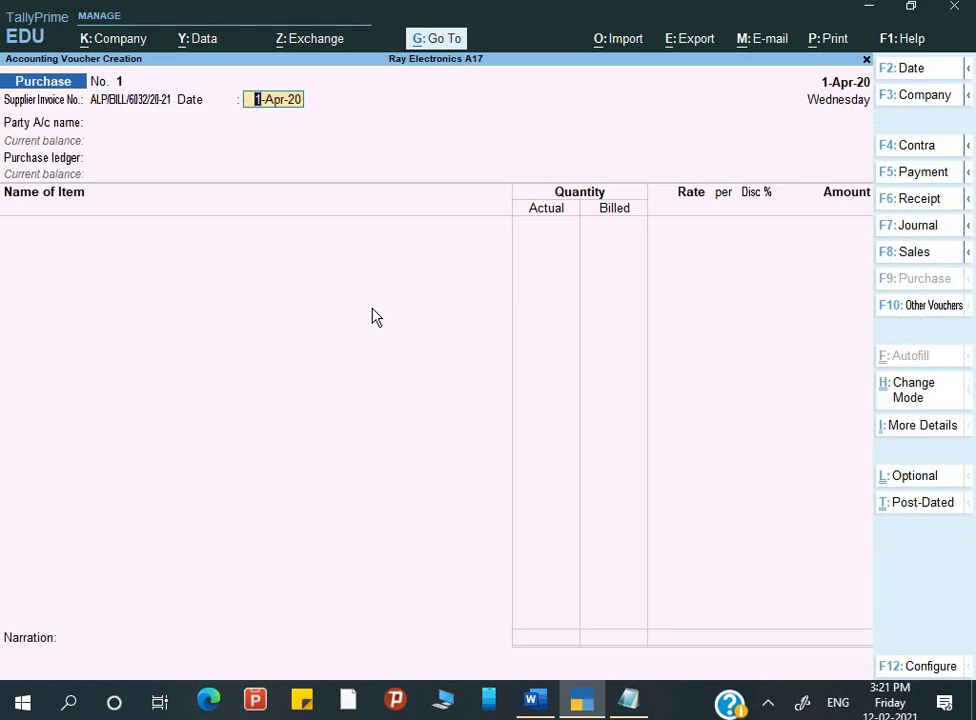
# Check the purchase date in the Word assignment and set the voucher date to 1-May-20.
pyautogui.press('F2')
pyautogui.hotkey('alt', 'Tab')
pyautogui.hotkey('alt', 'Tab')
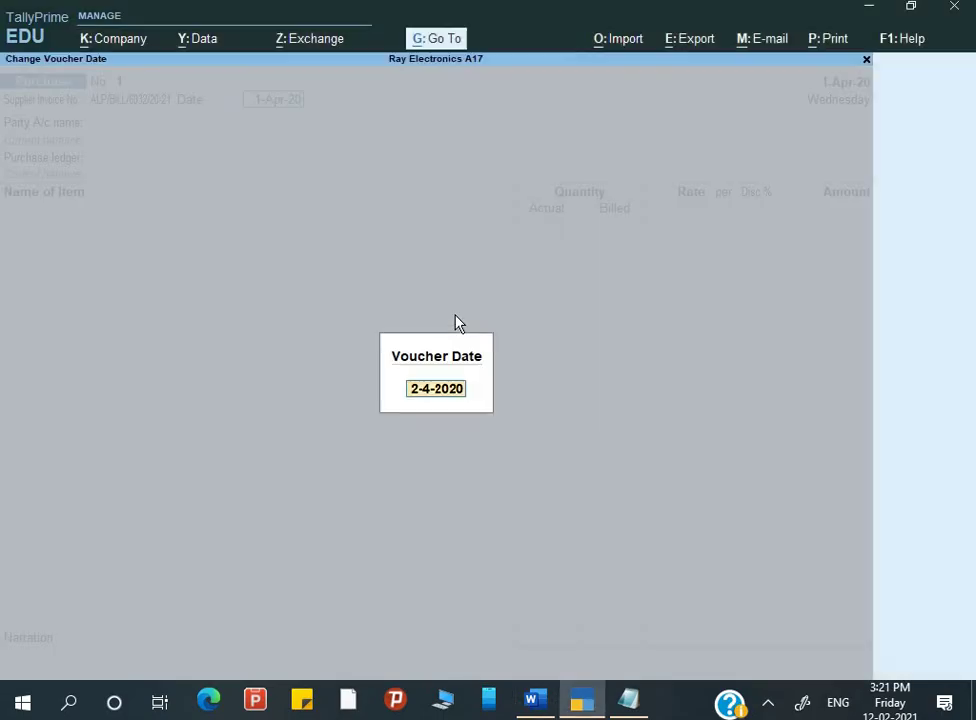
pyautogui.write('1-5')
pyautogui.press('Return')
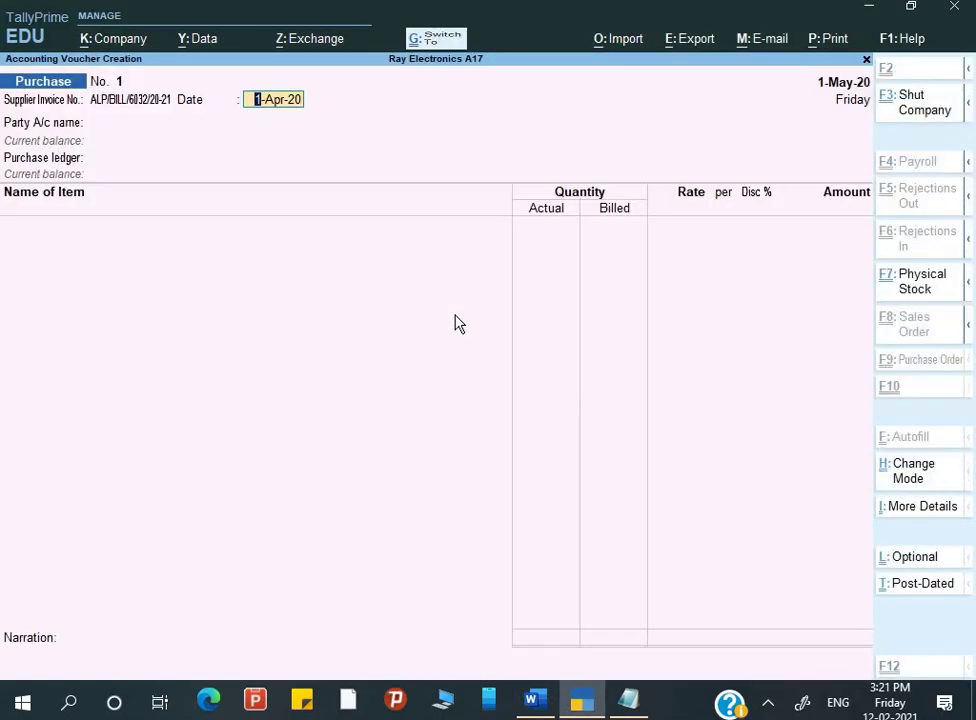
# Accept the supplier invoice date 1-Apr-20, choose M/s Alphonsa Co. as the party account and leave its receipt and order details blank.
pyautogui.press('Return')
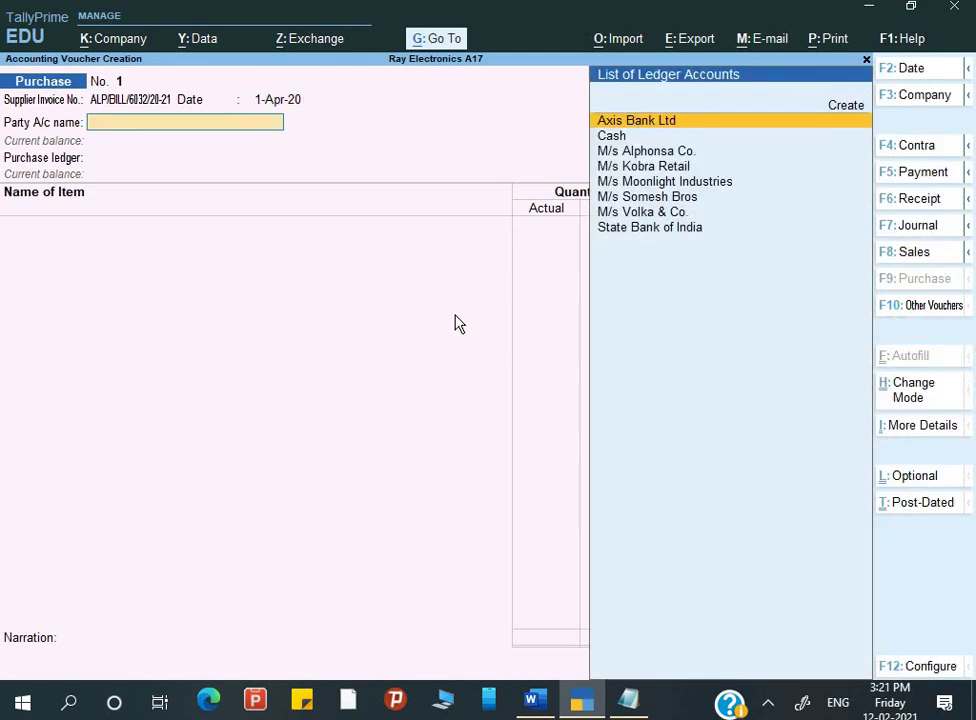
pyautogui.press('alt')
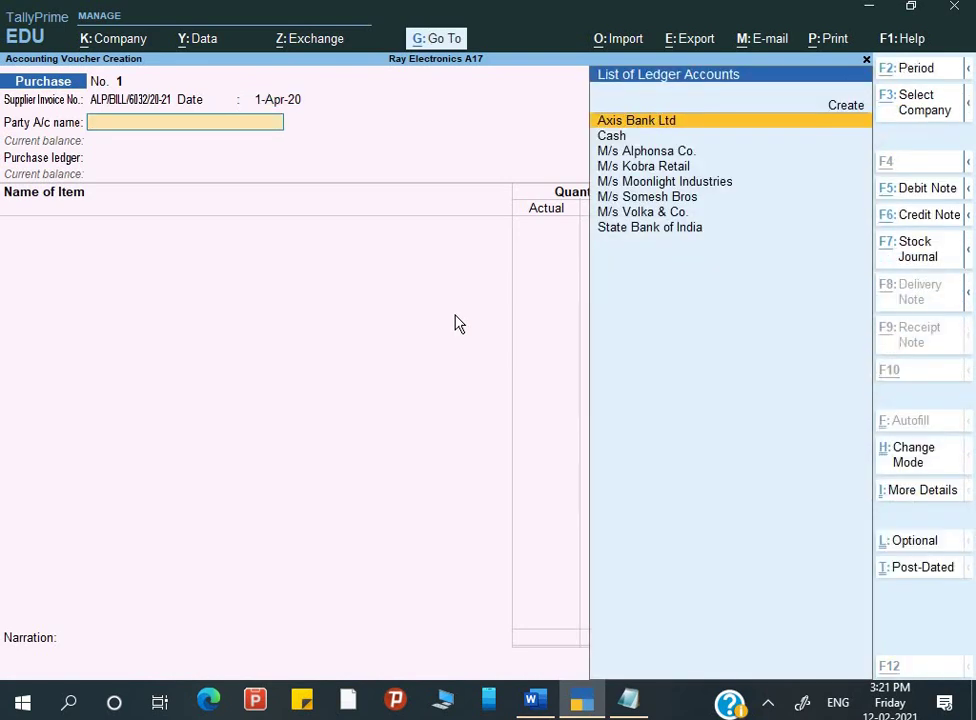
pyautogui.press('Down')
pyautogui.press('Down')
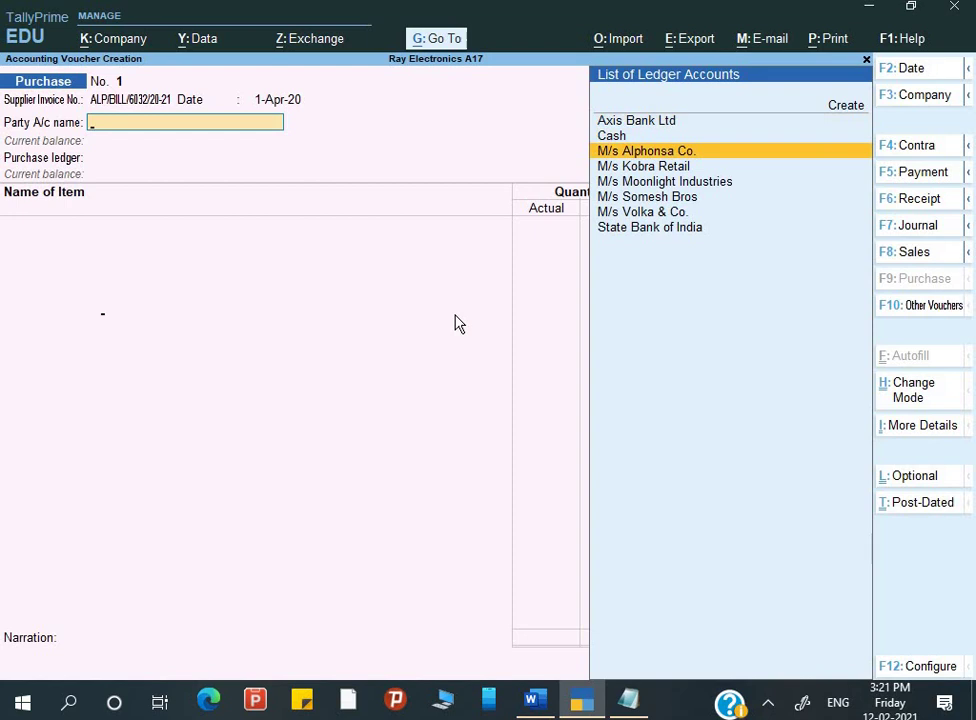
pyautogui.press('Return')
pyautogui.press('Return')
pyautogui.press('Return')
pyautogui.press('Return')
pyautogui.press('Return')
pyautogui.press('Return')
pyautogui.press('Return')
pyautogui.press('Return')
pyautogui.press('Return')
pyautogui.press('Return')
pyautogui.press('Return')
pyautogui.press('Return')
pyautogui.press('Return')
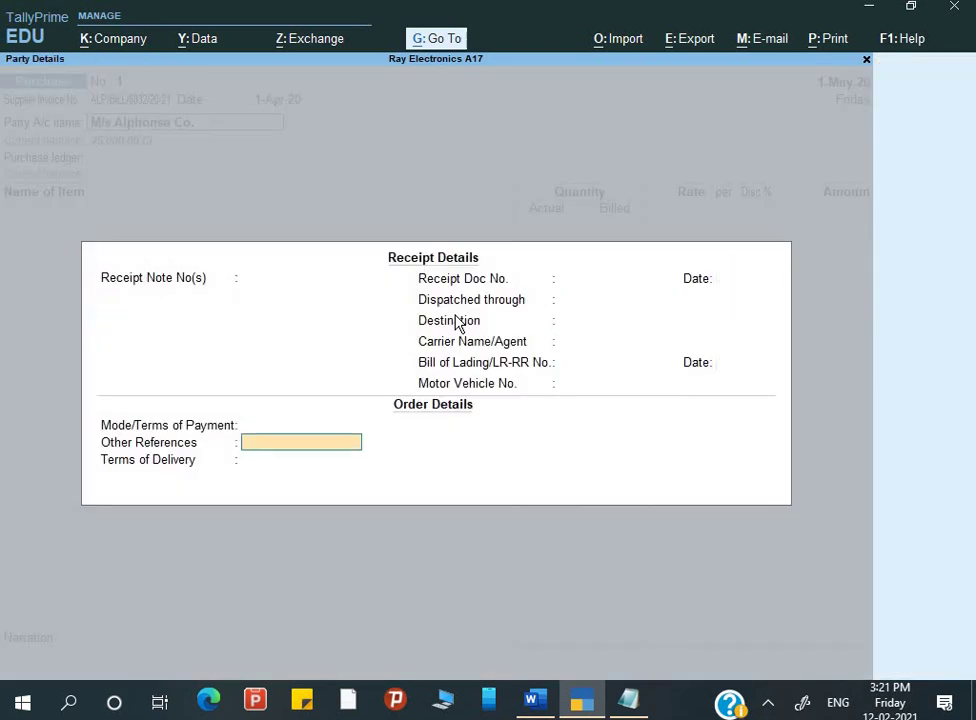
pyautogui.press('Return')
pyautogui.press('Return')
pyautogui.press('Return')
pyautogui.press('Return')
pyautogui.press('Return')
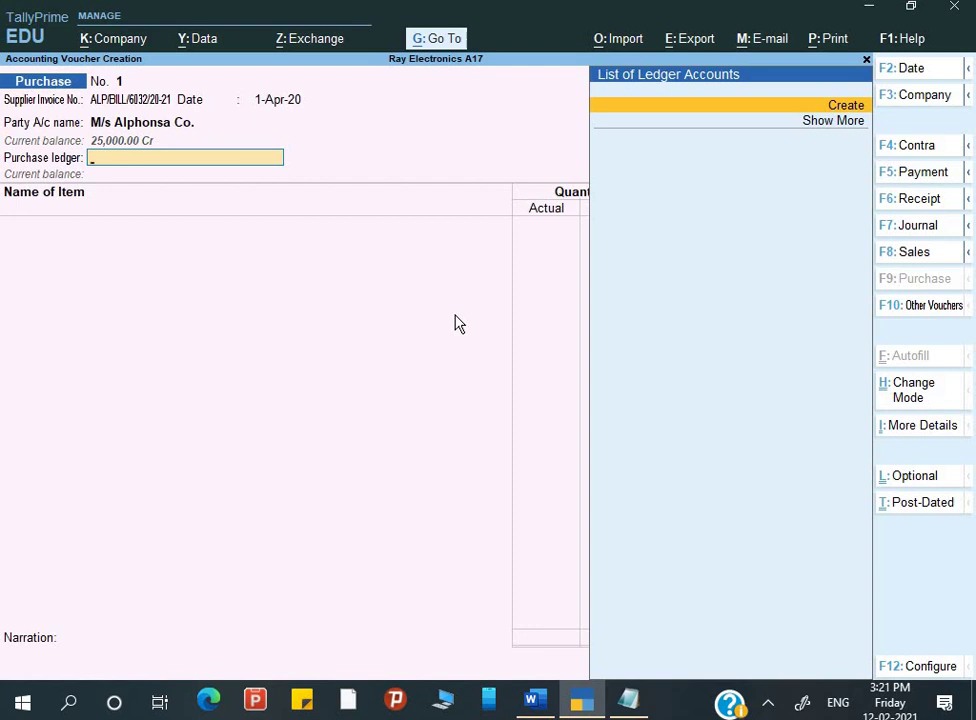
# Create a ledger named Purchase under Purchase Accounts and use it as the voucher's purchase ledger.
pyautogui.hotkey('alt', 'c')
pyautogui.write('Purcha')
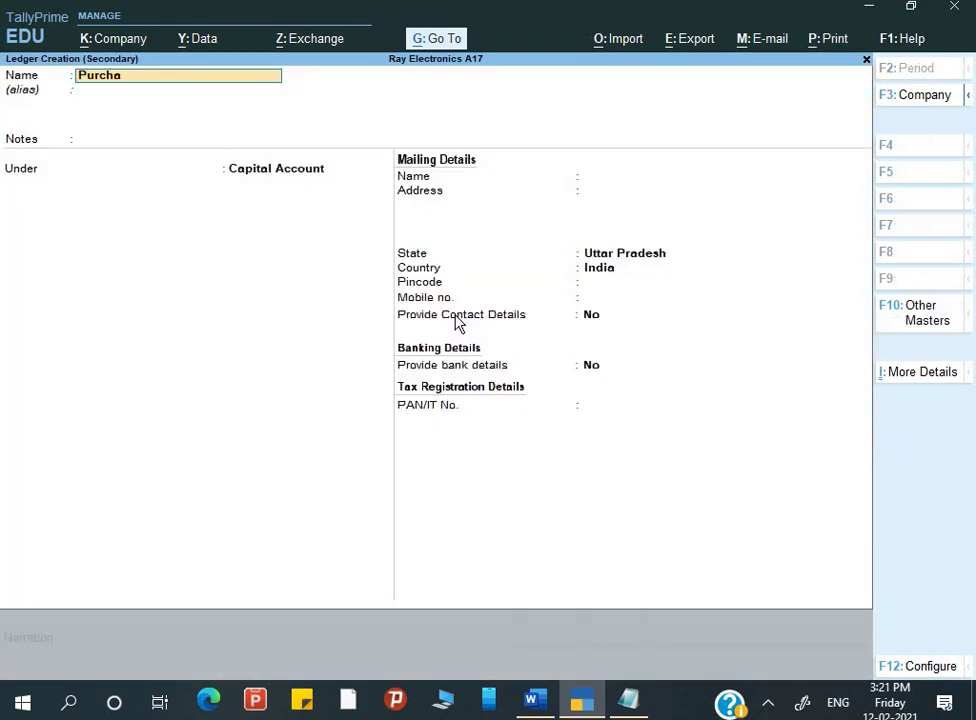
pyautogui.write('se')
pyautogui.press('Return')
pyautogui.press('Return')
pyautogui.press('Return')
pyautogui.write('Pur')
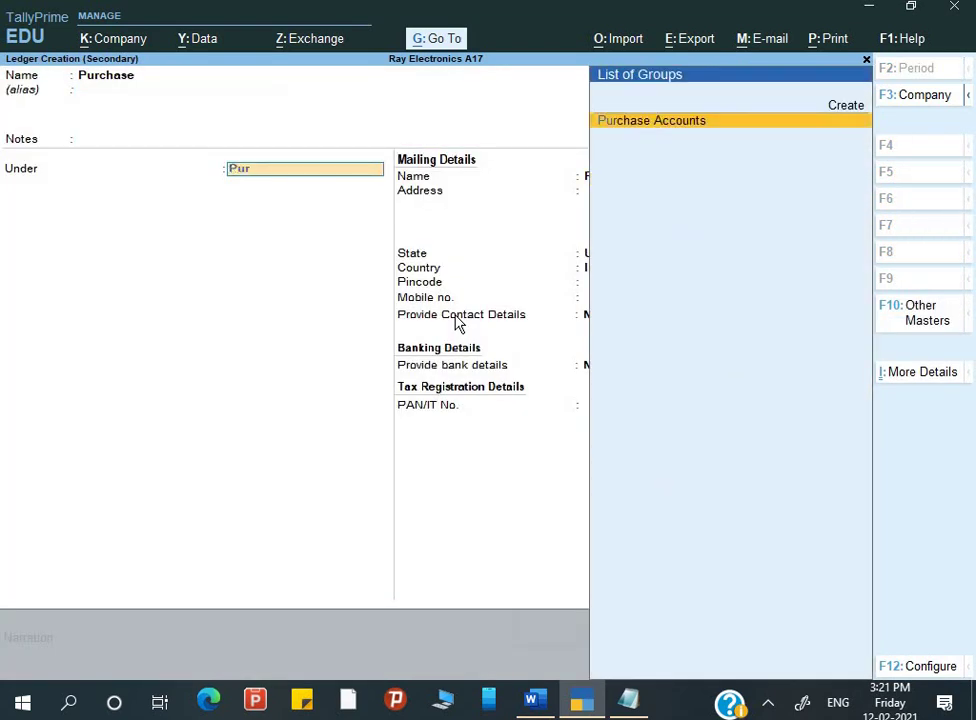
pyautogui.press('Return')
pyautogui.hotkey('ctrl', 'a')
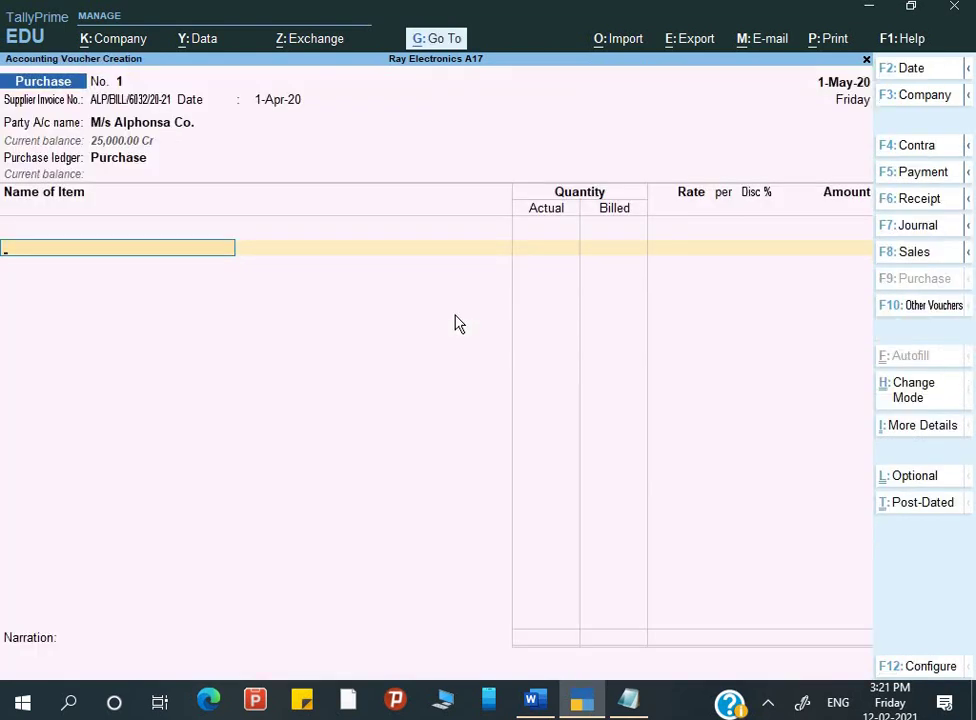
# Copy ASUS K8V-VM Ultra from the Word assignment as a new stock item's name in TallyPrime, under Primary with no category.
pyautogui.hotkey('alt', 'Tab')
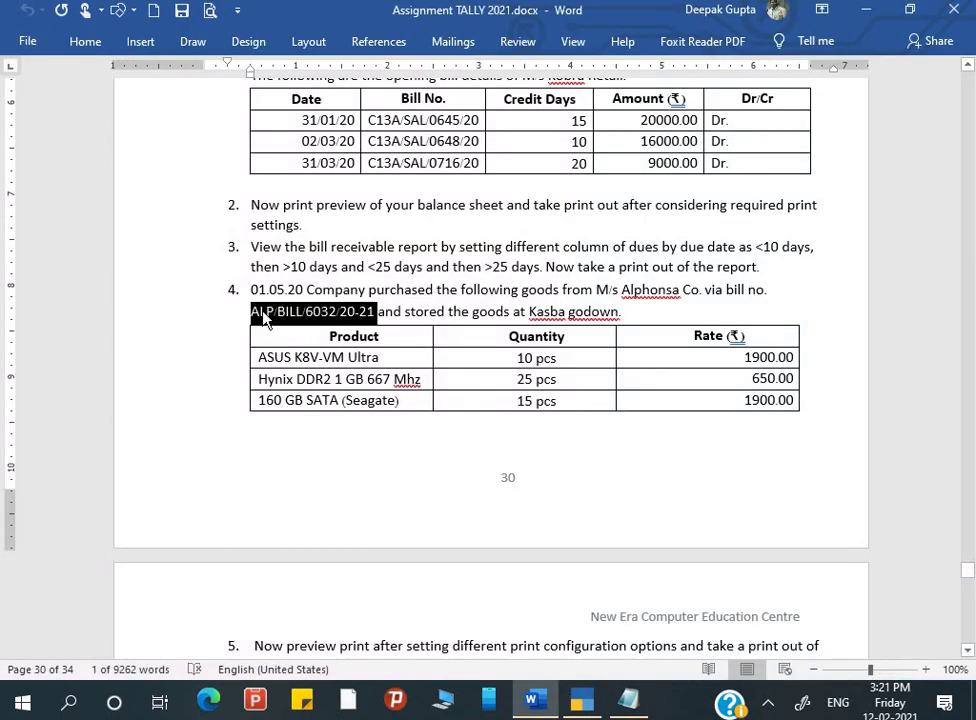
pyautogui.click(252, 361)
pyautogui.hotkey('alt', 'Tab')
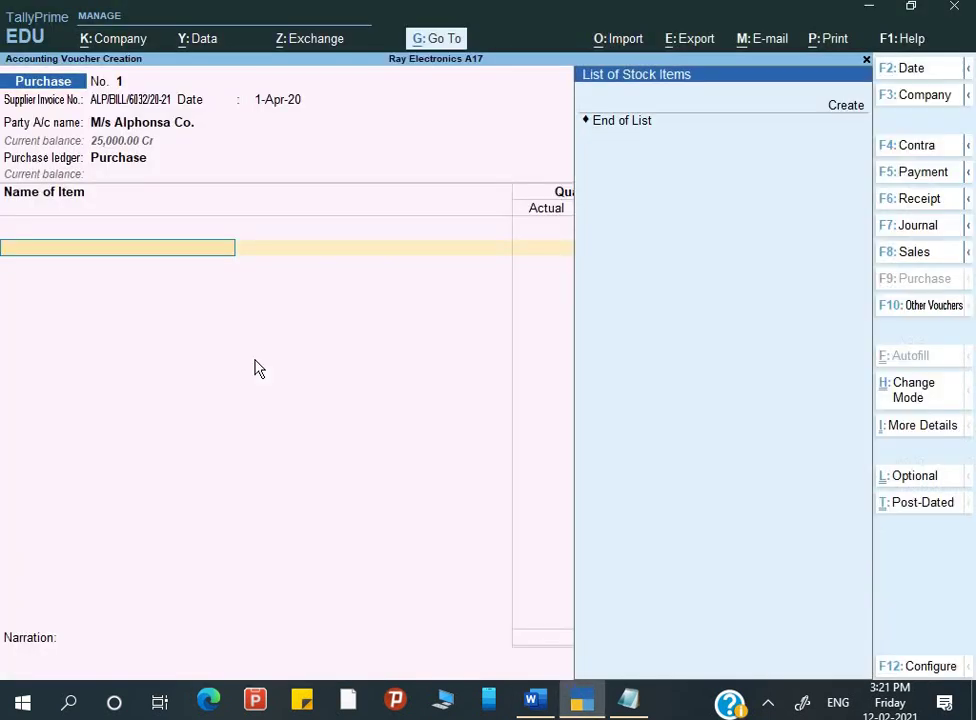
pyautogui.hotkey('alt', 'c')
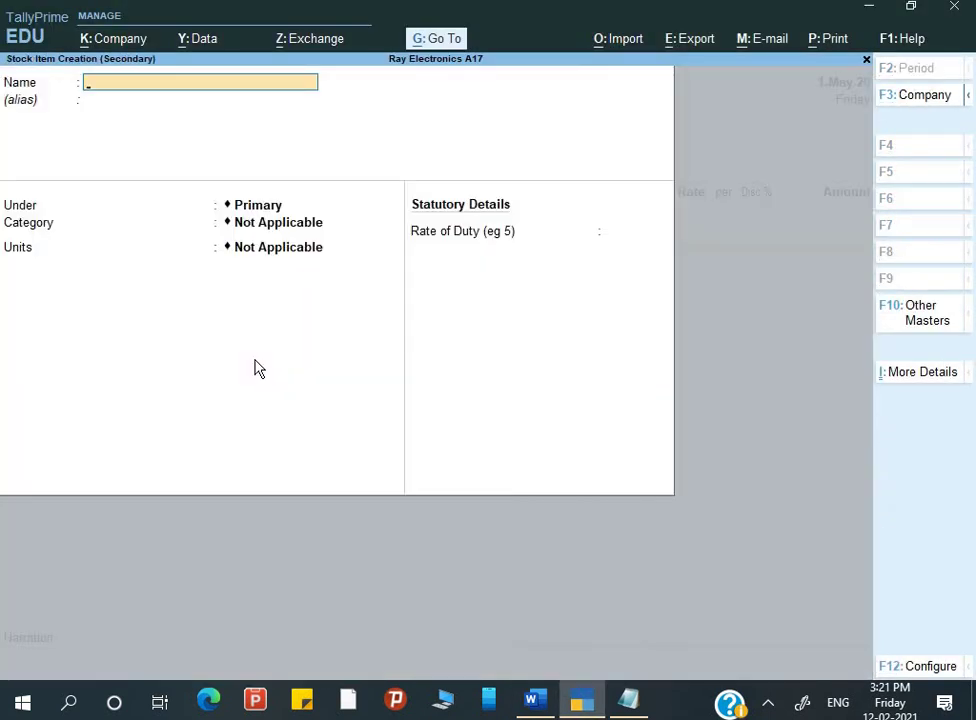
pyautogui.hotkey('ctrl', 'alt', 'v')
pyautogui.press('Return')
pyautogui.press('Return')
pyautogui.press('Return')
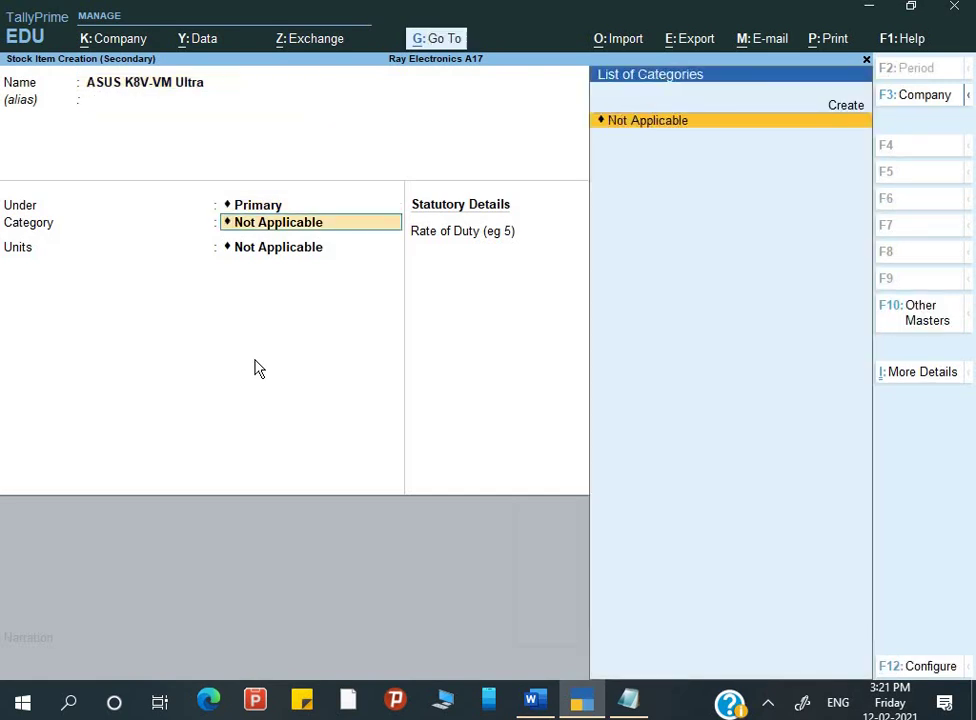
pyautogui.press('Return')
# Create a simple unit pcs with 0 decimal places and save the ASUS K8V-VM Ultra stock item with it.
pyautogui.hotkey('alt', 'c')
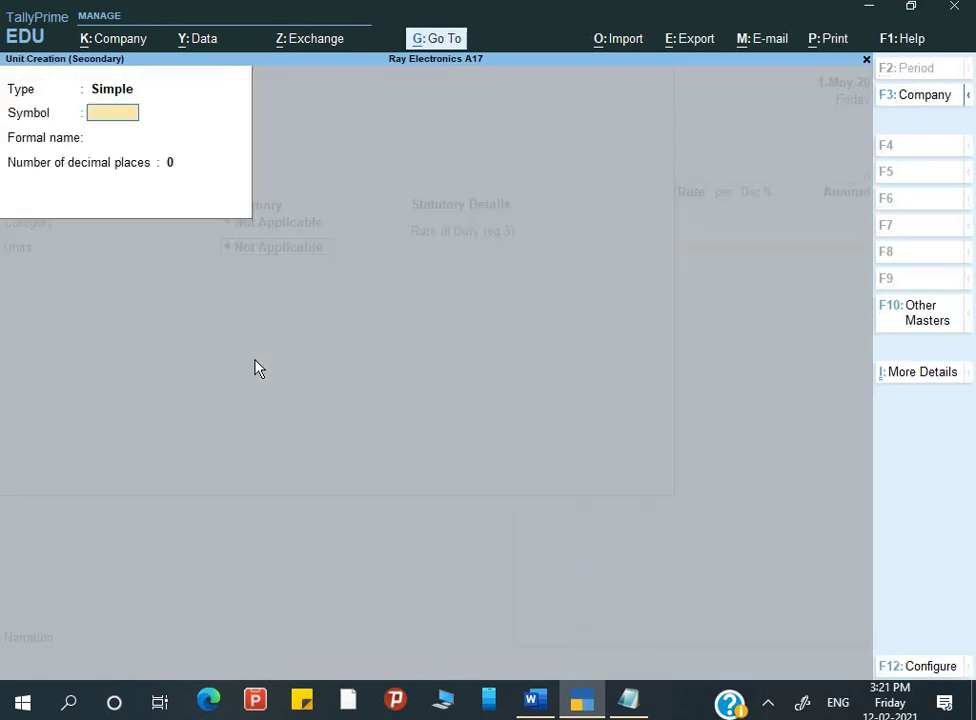
pyautogui.write('pcs')
pyautogui.press('Return')
pyautogui.press('Return')
pyautogui.press('Return')
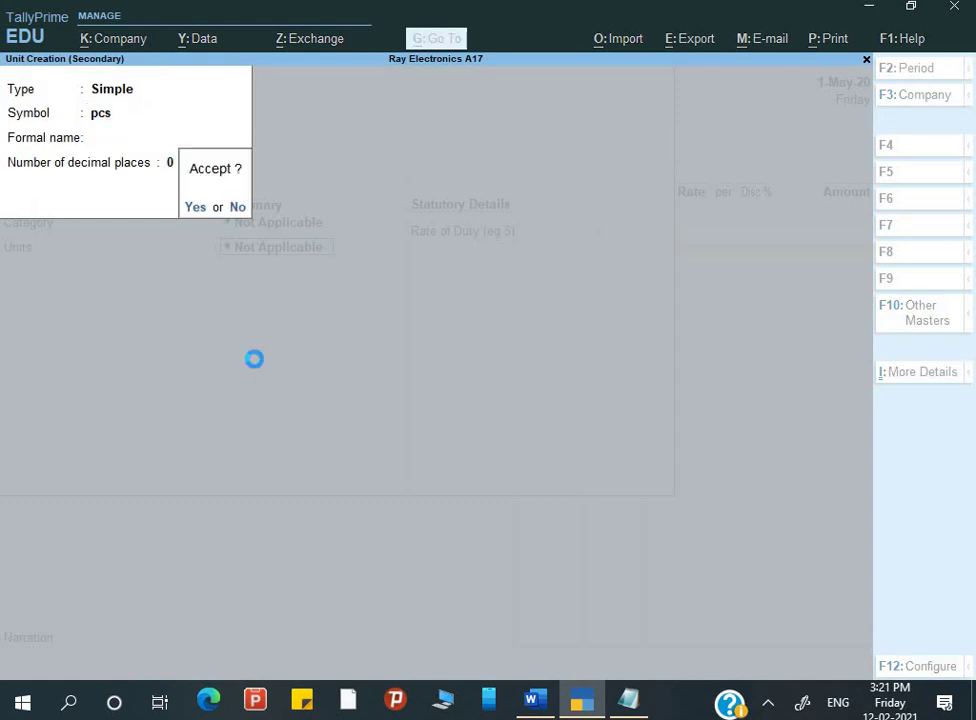
pyautogui.press('Return')
pyautogui.press('Return')
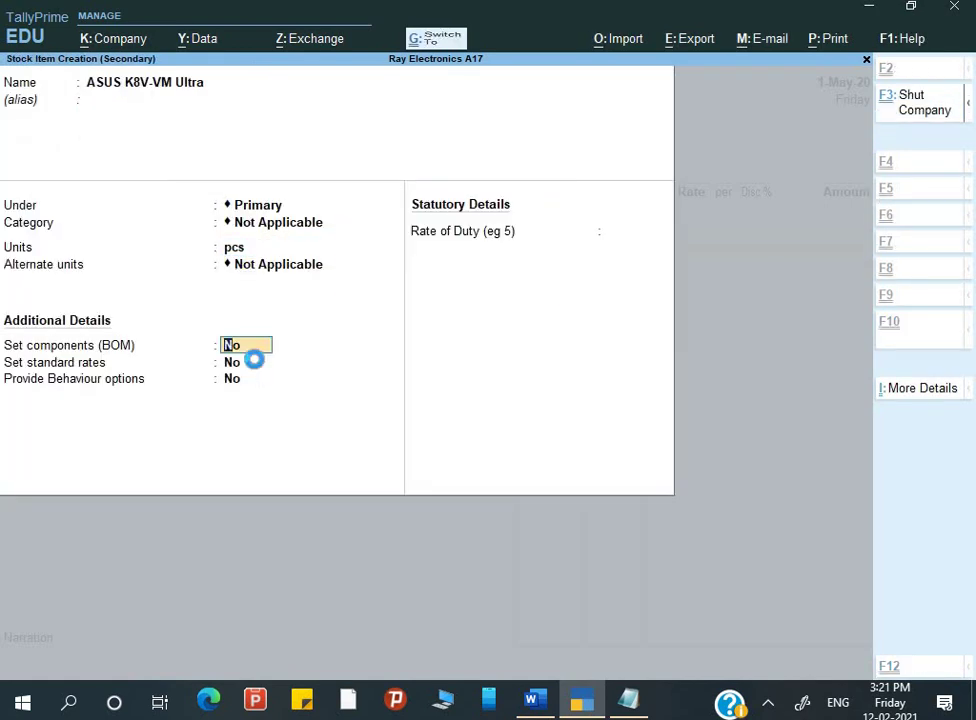
pyautogui.hotkey('ctrl', 'a')
# Check the ASUS K8V-VM Ultra row in the Word assignment and enter 10 pcs at a rate of 1,900 in the voucher.
pyautogui.hotkey('alt', 'Tab')
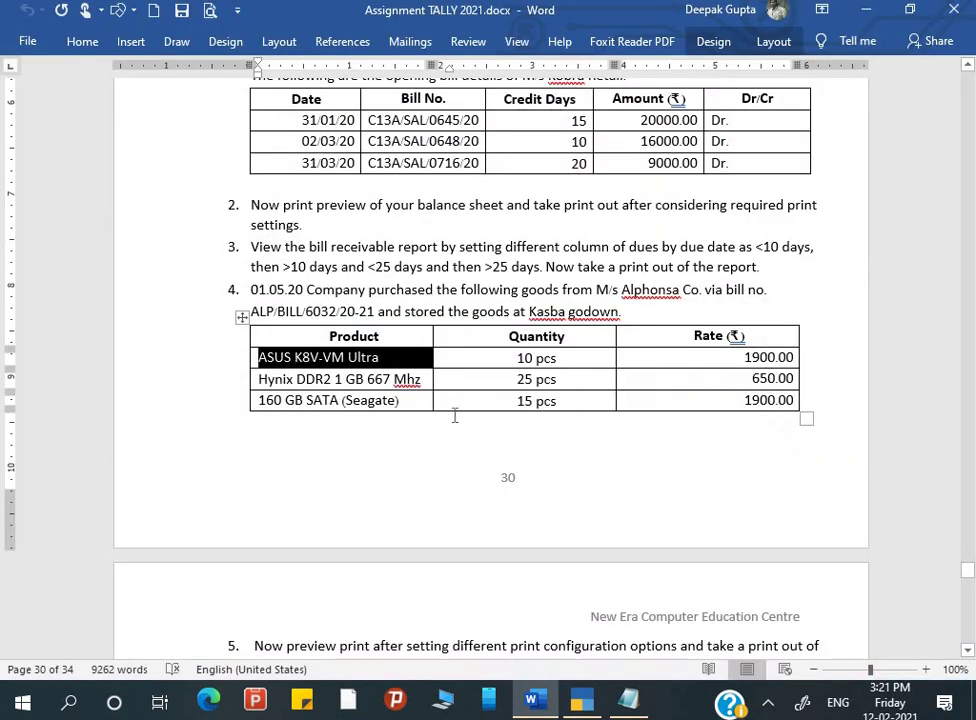
pyautogui.hotkey('alt', 'Tab')
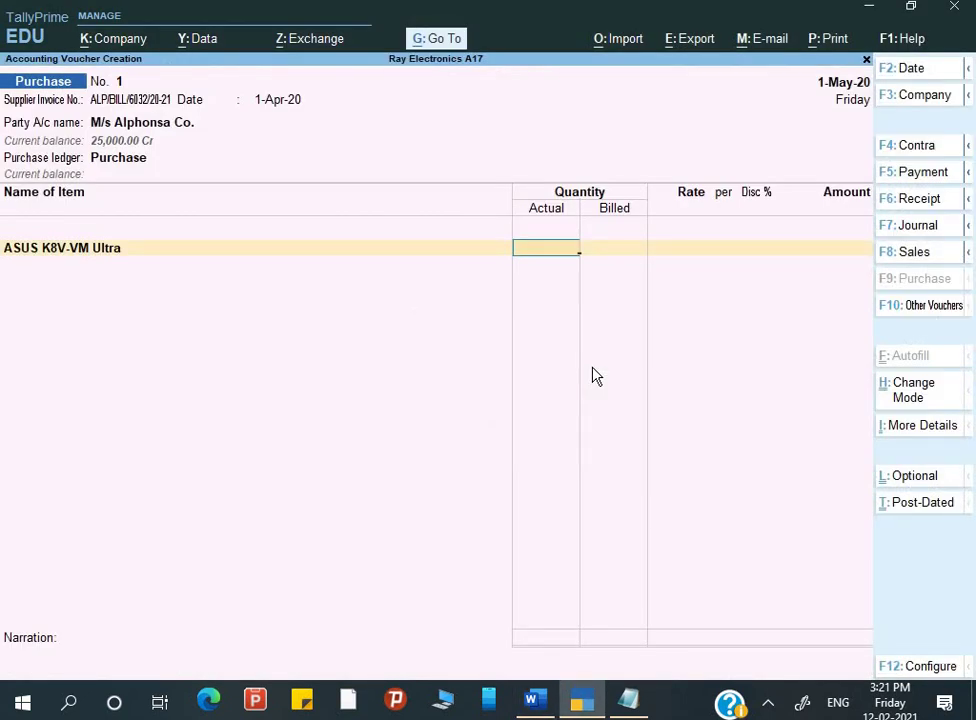
pyautogui.write('10')
pyautogui.press('Return')
pyautogui.press('Return')
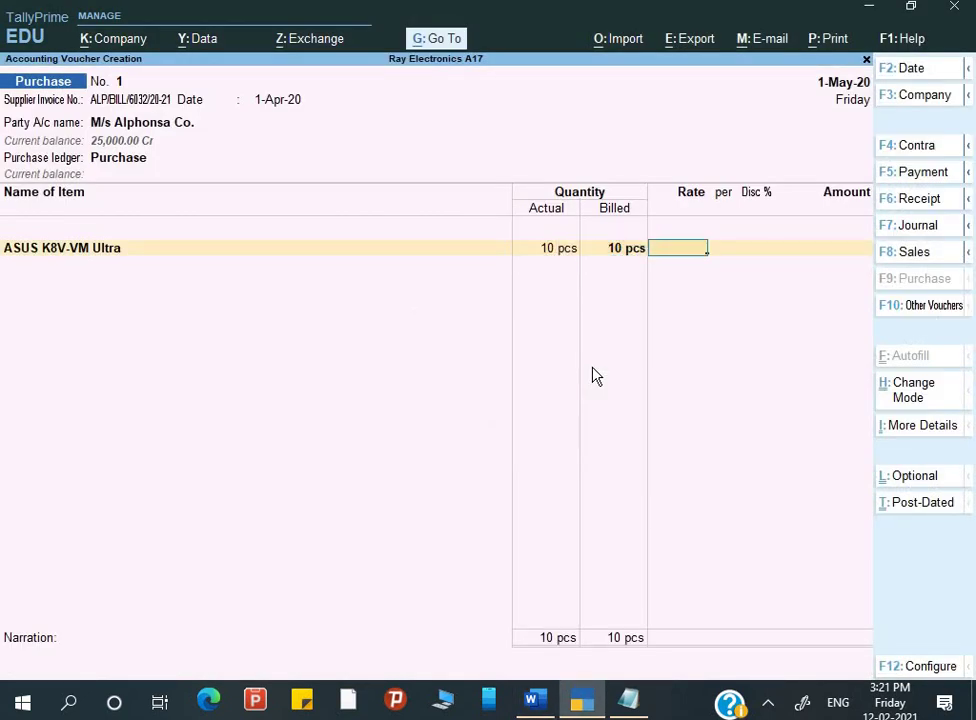
pyautogui.write('1,900')
pyautogui.press('Return')
pyautogui.press('Return')
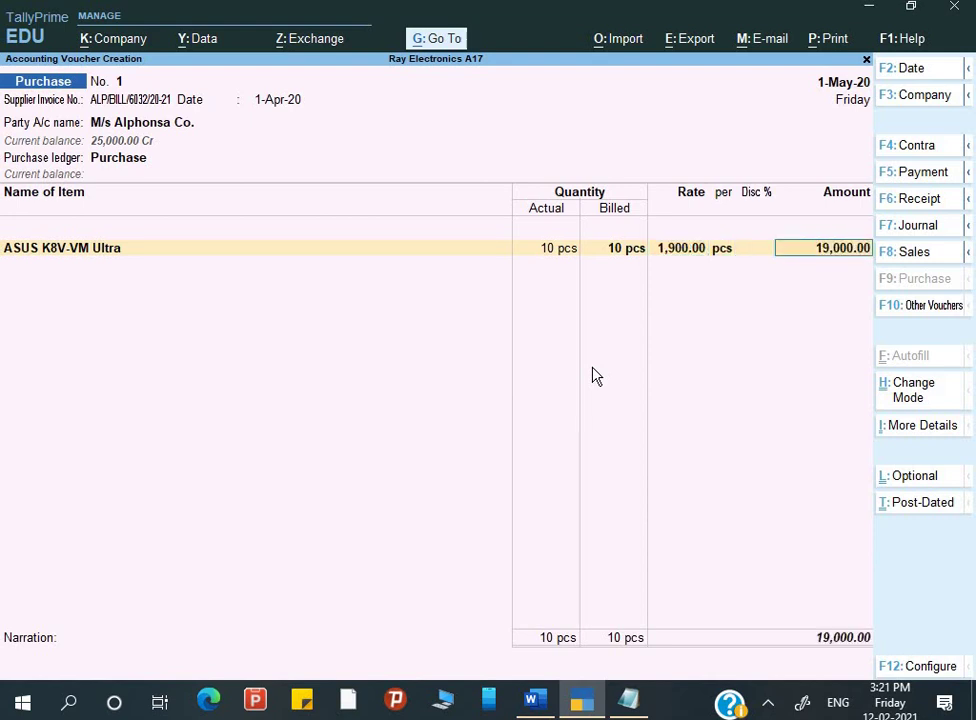
pyautogui.press('Return')
# Create stock item Hynix DDR2 1 GB 667 Mhz with its name copied from the Word assignment, under Primary with unit pcs.
pyautogui.hotkey('alt', 'Tab')
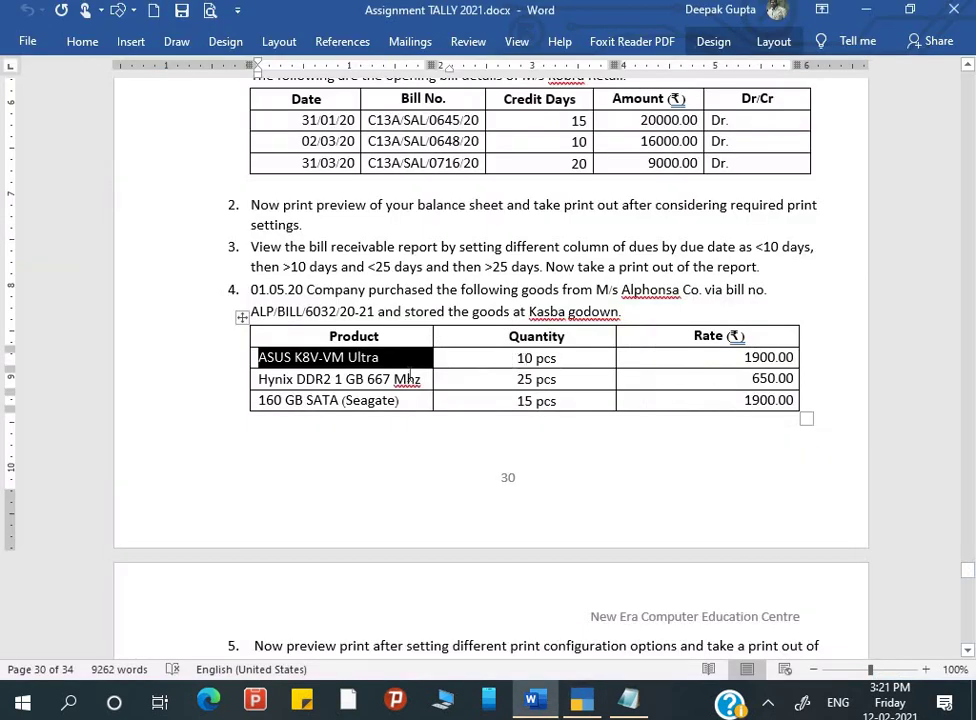
pyautogui.click(251, 380)
pyautogui.hotkey('alt', 'Tab')
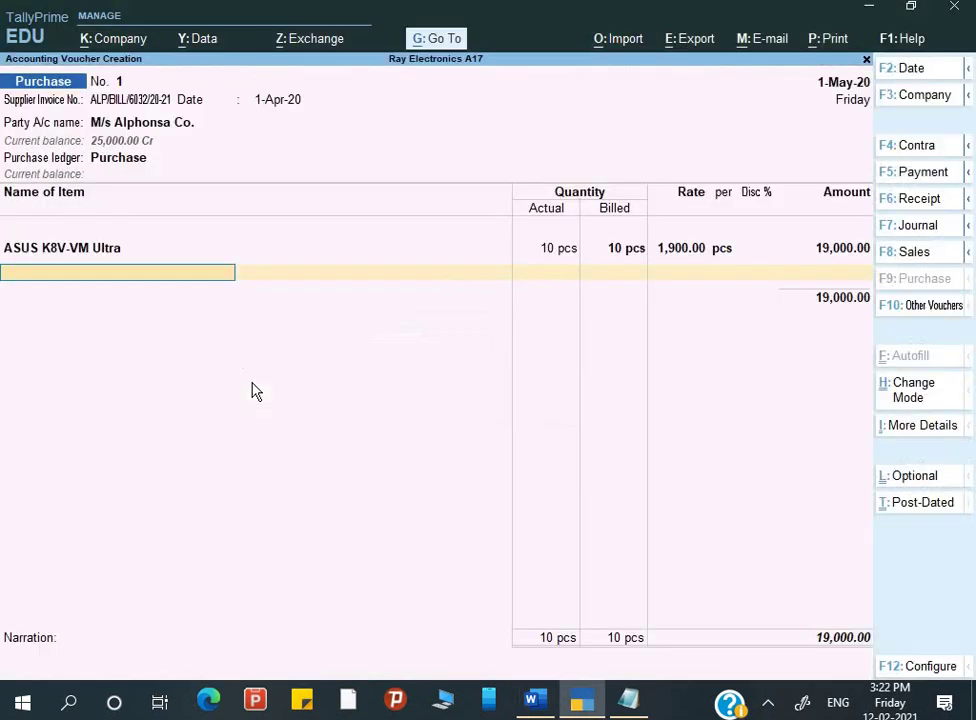
pyautogui.hotkey('alt', 'c')
pyautogui.hotkey('ctrl', 'alt', 'v')
pyautogui.press('Return')
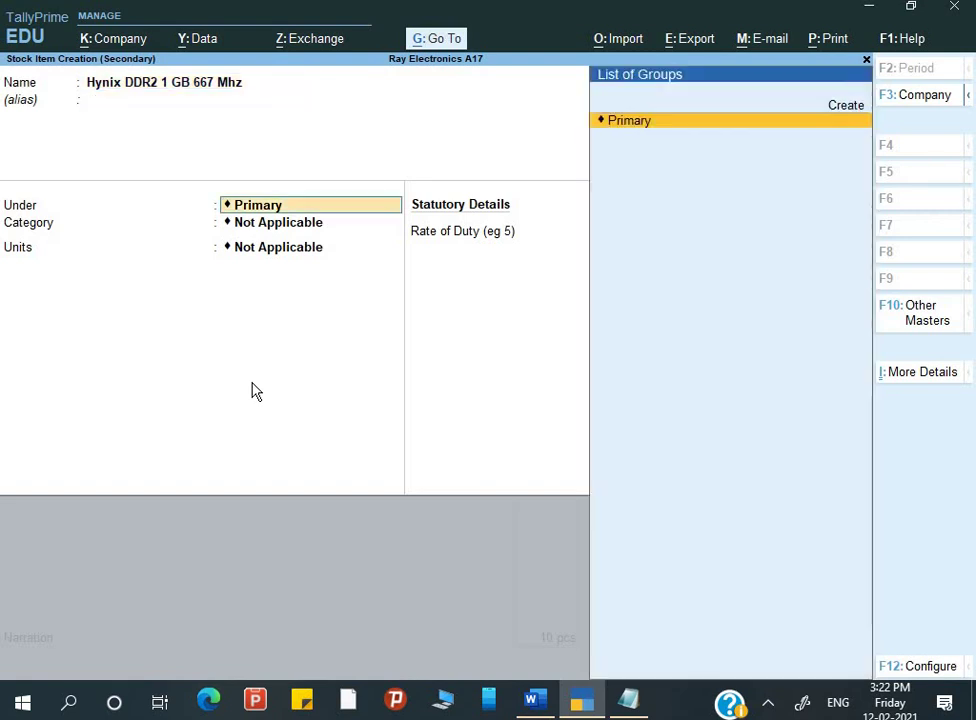
pyautogui.press('Return')
pyautogui.press('Return')
pyautogui.press('Down')
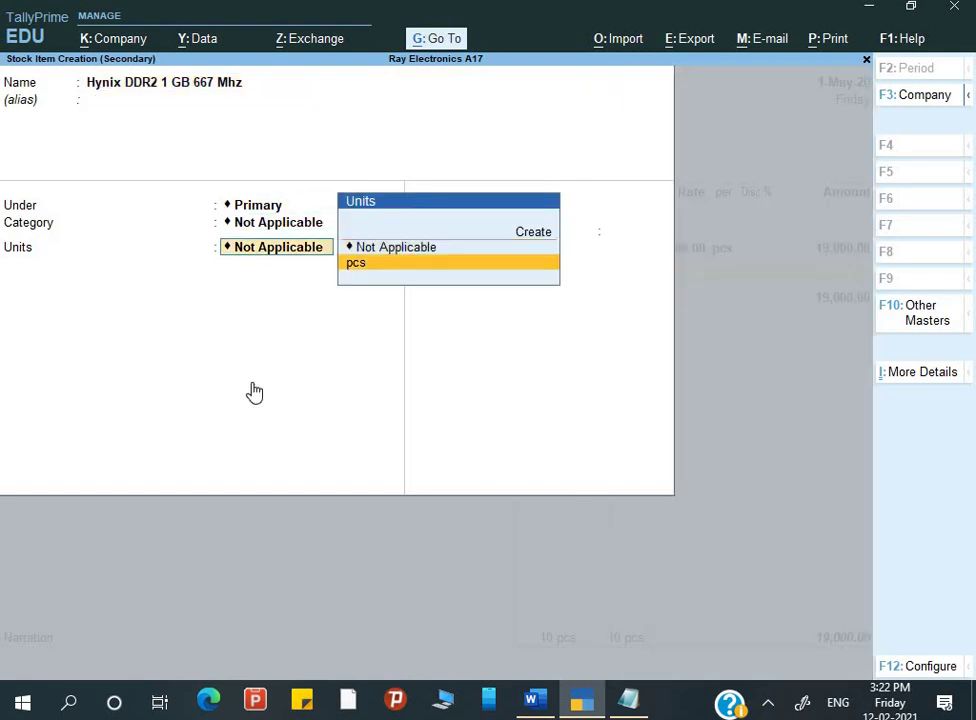
pyautogui.press('Return')
pyautogui.hotkey('ctrl', 'a')
# Enter 25 pcs at a rate of 650 for Hynix DDR2 1 GB 667 Mhz and save the purchase voucher.
pyautogui.hotkey('alt', 'Tab')
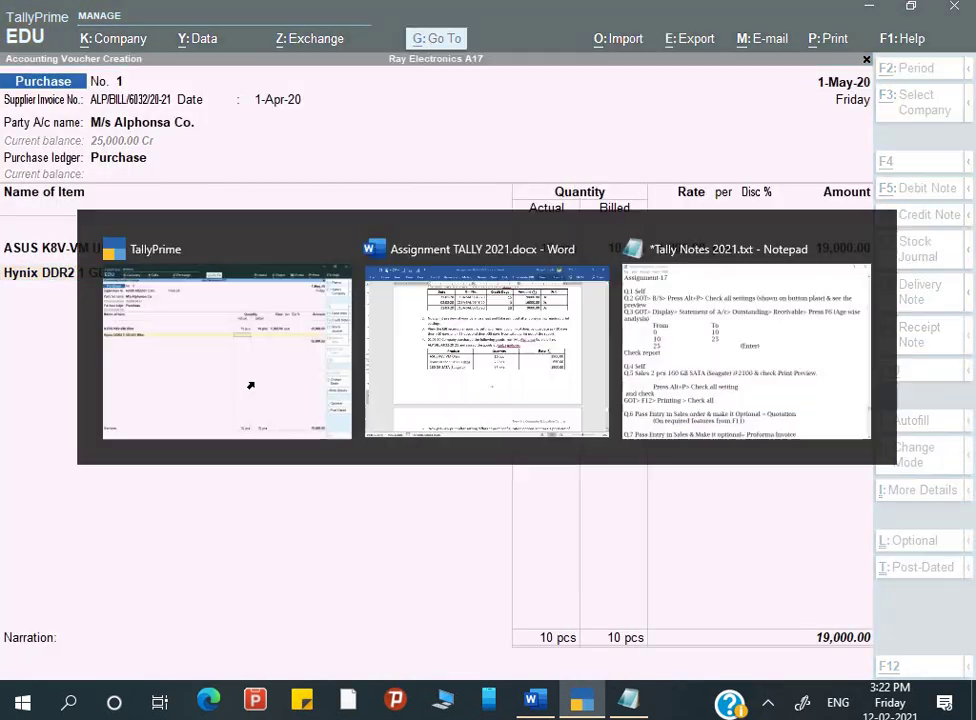
pyautogui.hotkey('alt', 'Tab')
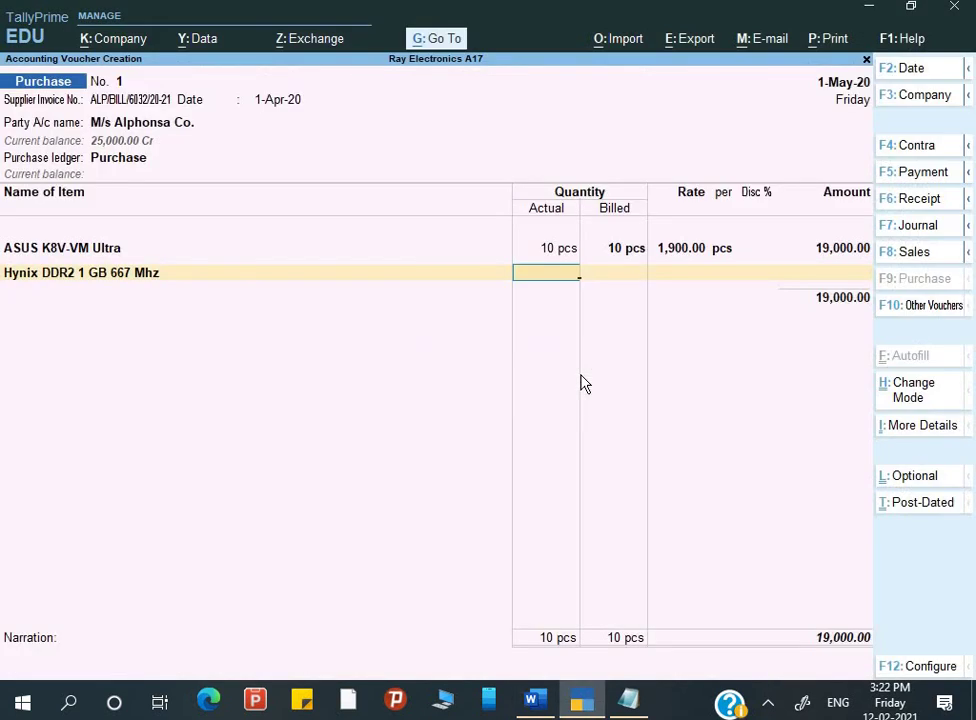
pyautogui.write('25')
pyautogui.press('Return')
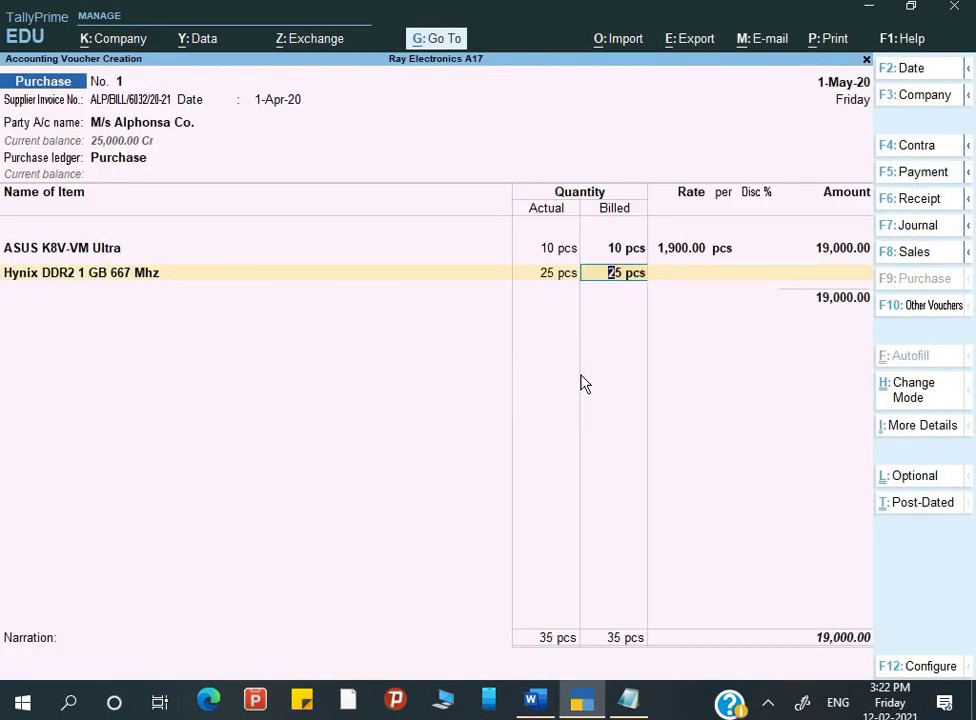
pyautogui.press('Return')
pyautogui.write('650')
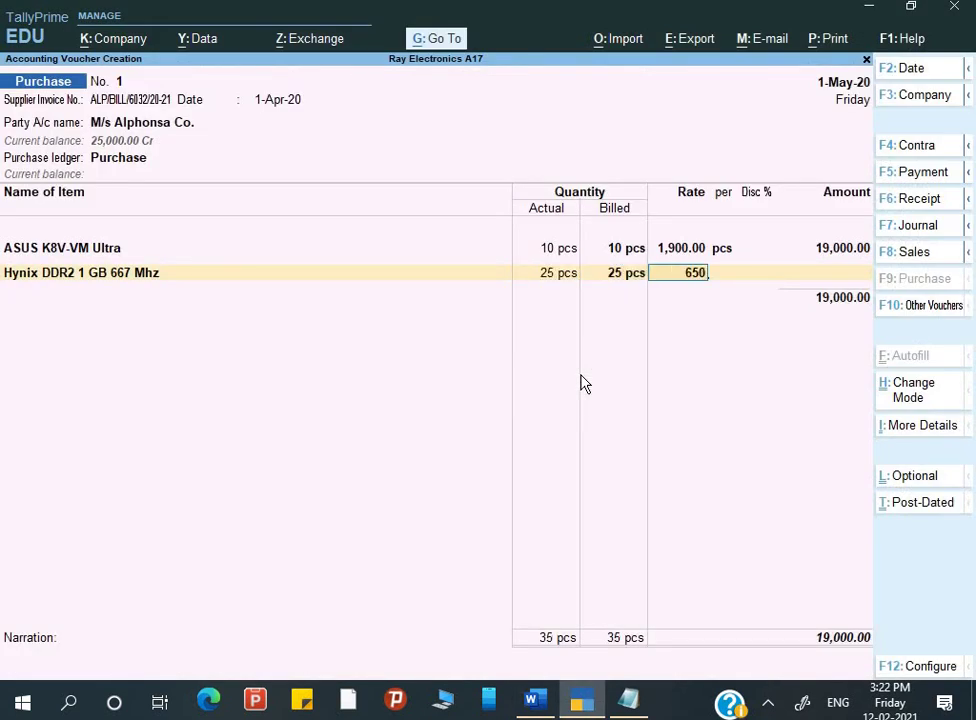
pyautogui.press('Return')
pyautogui.press('ctrl')
pyautogui.hotkey('ctrl', 'a')
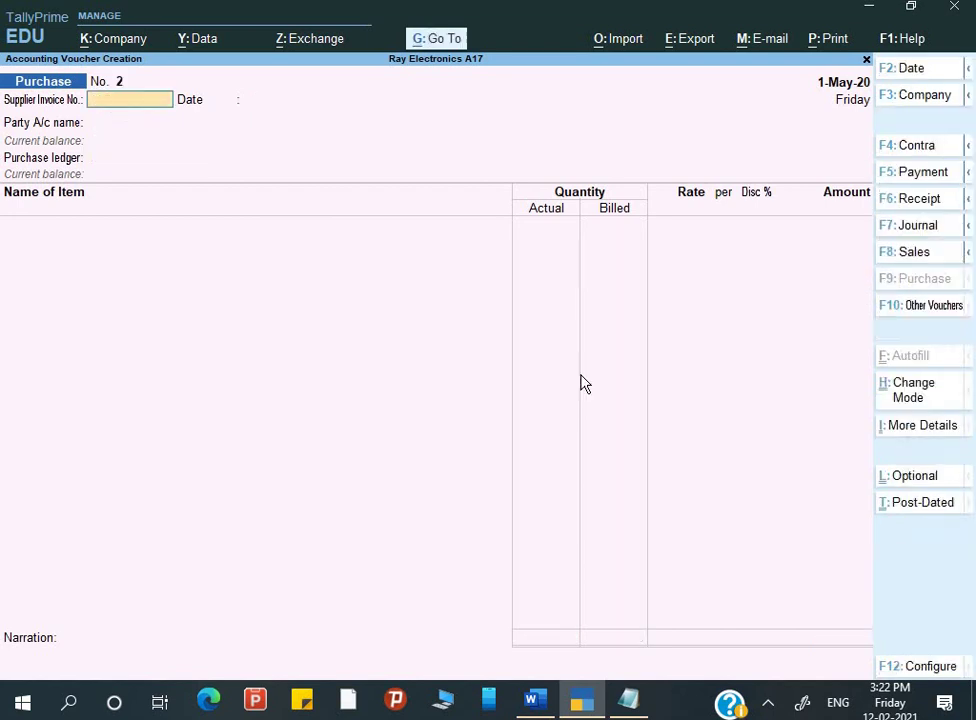
# Reopen purchase voucher No. 1 for alteration and accept its existing entries up to a new item line below Hynix DDR2.
pyautogui.press('pageup')
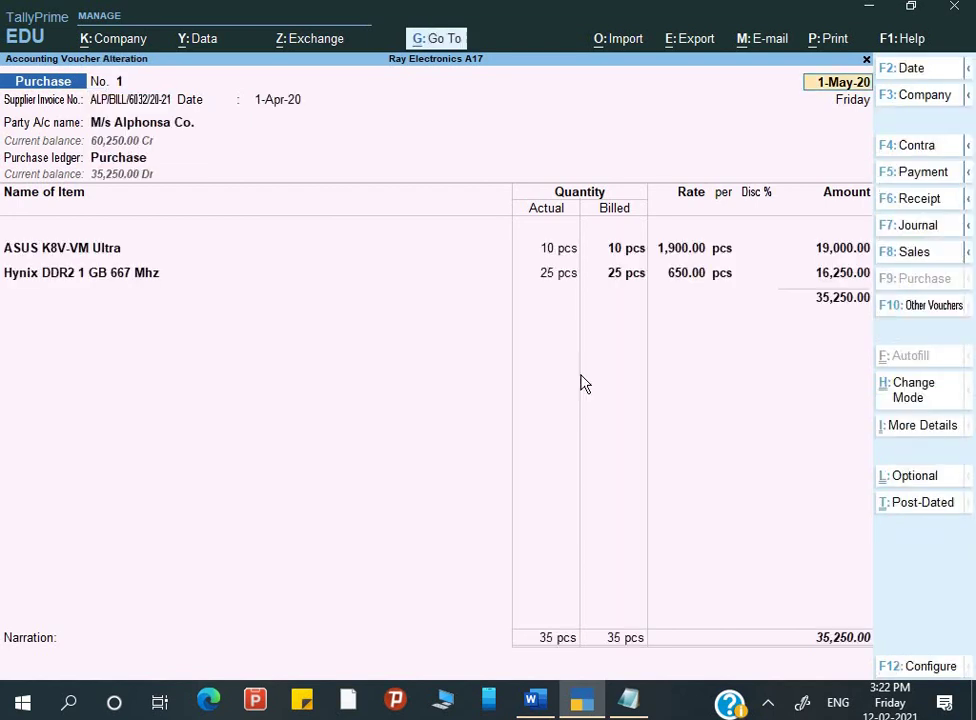
pyautogui.press('Return')
pyautogui.press('Return')
pyautogui.press('Return')
pyautogui.press('Return')
pyautogui.press('Return')
pyautogui.press('Return')
pyautogui.press('Return')
pyautogui.press('Return')
pyautogui.press('Return')
pyautogui.press('Return')
pyautogui.press('Return')
pyautogui.press('Return')
pyautogui.press('Return')
pyautogui.press('Return')
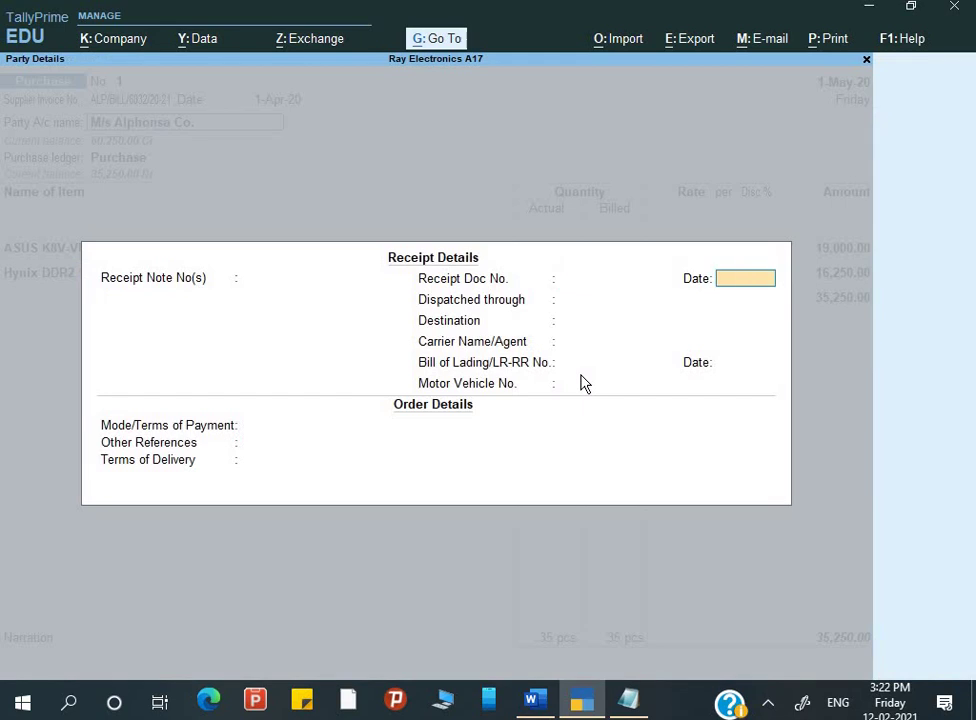
pyautogui.press('Return')
pyautogui.press('Return')
pyautogui.press('Return')
pyautogui.press('Return')
pyautogui.press('Return')
pyautogui.press('Return')
pyautogui.press('Return')
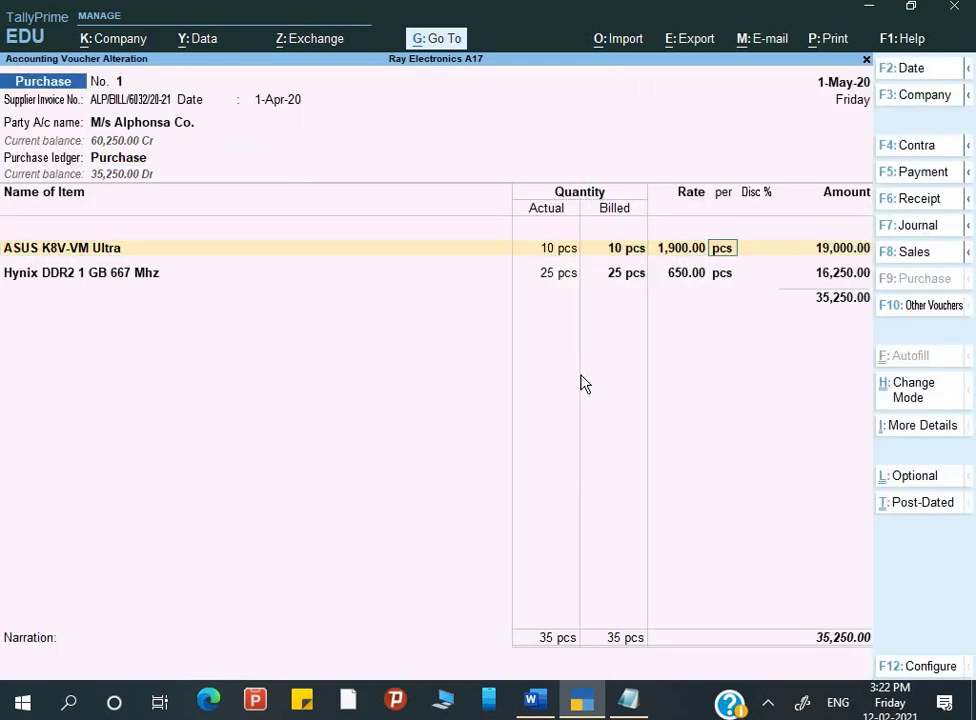
pyautogui.press('Return')
pyautogui.press('Return')
pyautogui.press('Return')
pyautogui.press('Return')
pyautogui.press('Return')
pyautogui.press('Return')
pyautogui.press('Return')
pyautogui.press('Return')
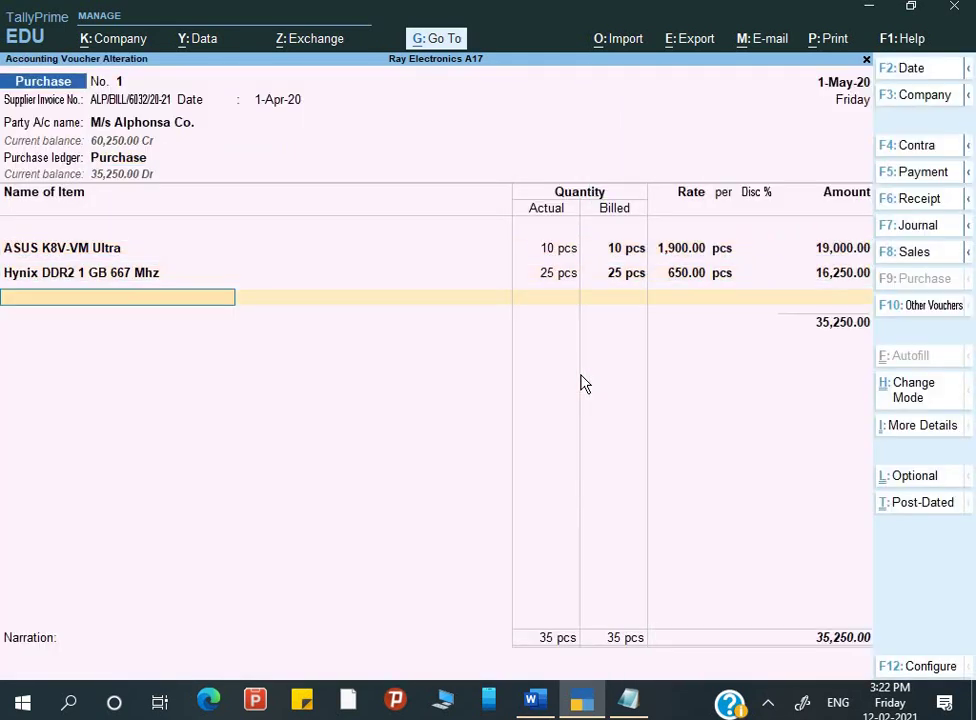
# Create stock item 160 GB SATA (Seagate), named as in the Word assignment, under Primary with unit pcs.
pyautogui.hotkey('alt', 'Tab')
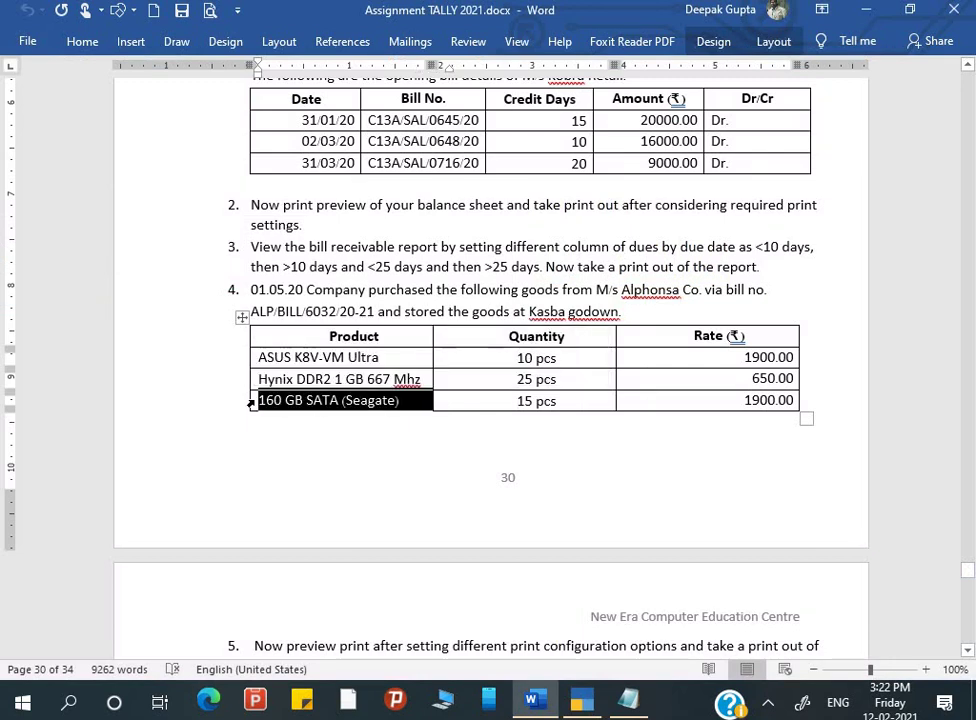
pyautogui.hotkey('alt', 'Tab')
pyautogui.hotkey('alt', 'c')
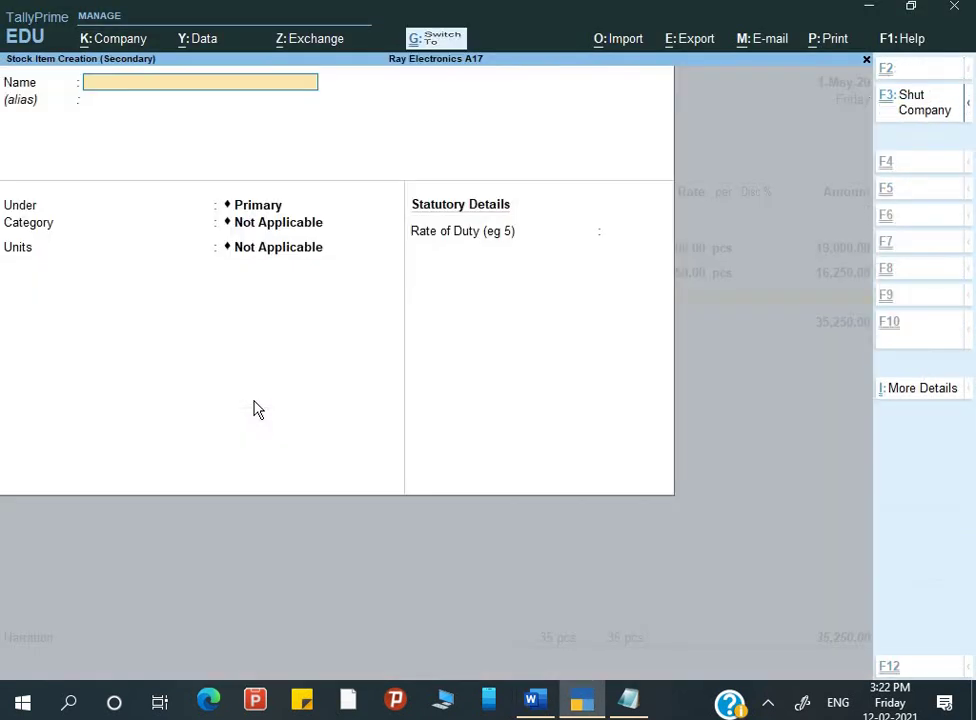
pyautogui.write('160 GB SATA (Seagate)')
pyautogui.press('Return')
pyautogui.press('Return')
pyautogui.press('Return')
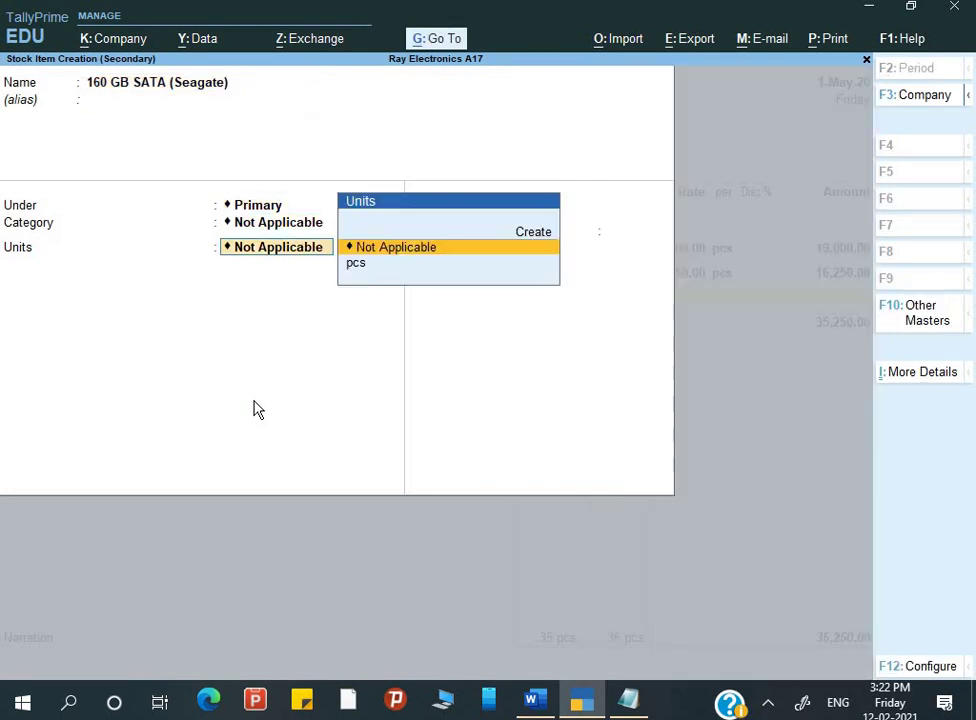
pyautogui.press('Down')
pyautogui.press('Return')
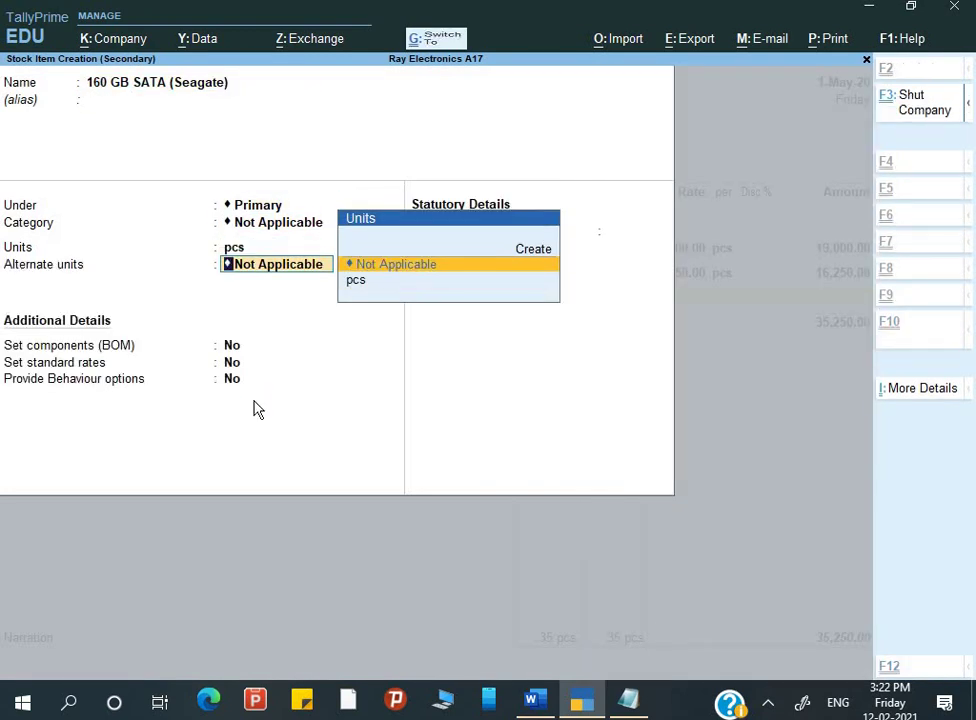
pyautogui.press('Return')
pyautogui.hotkey('ctrl', 'a')
# Check the 160 GB SATA (Seagate) row in the Word assignment and enter 15 pcs as its actual and billed quantity in the voucher.
pyautogui.hotkey('alt', 'Tab')
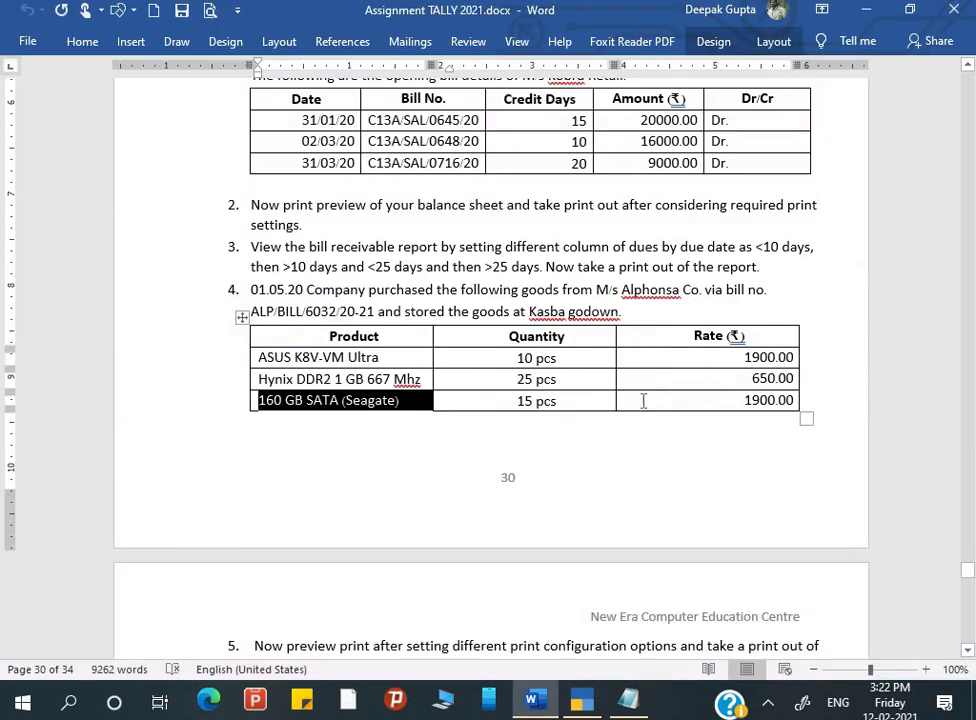
pyautogui.hotkey('alt', 'Tab')
pyautogui.write('15')
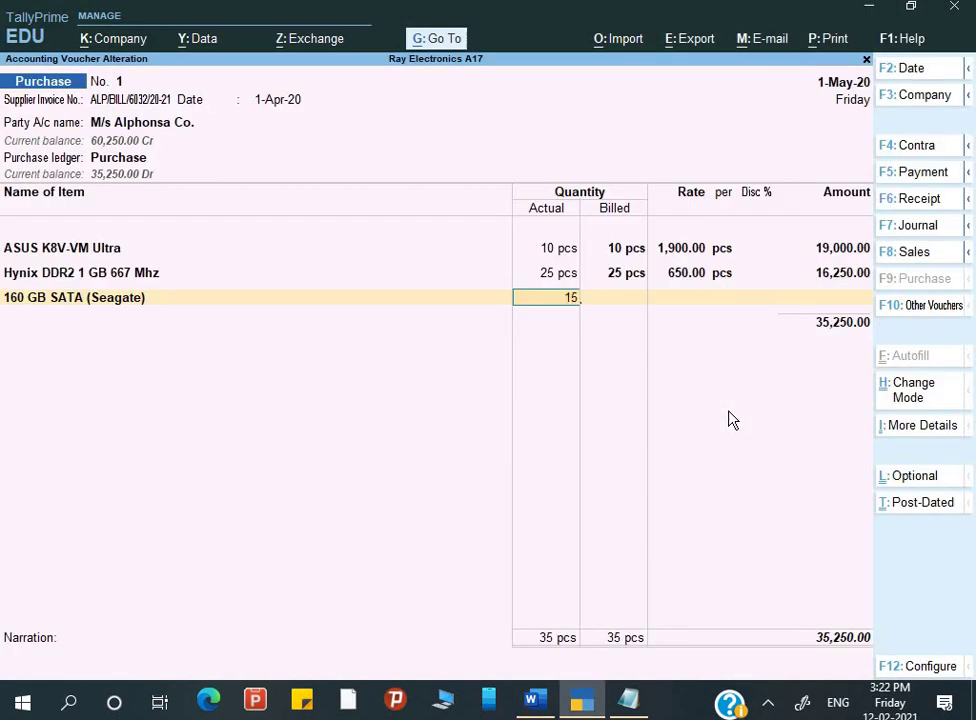
pyautogui.press('Return')
pyautogui.write('19')
pyautogui.press('BackSpace')
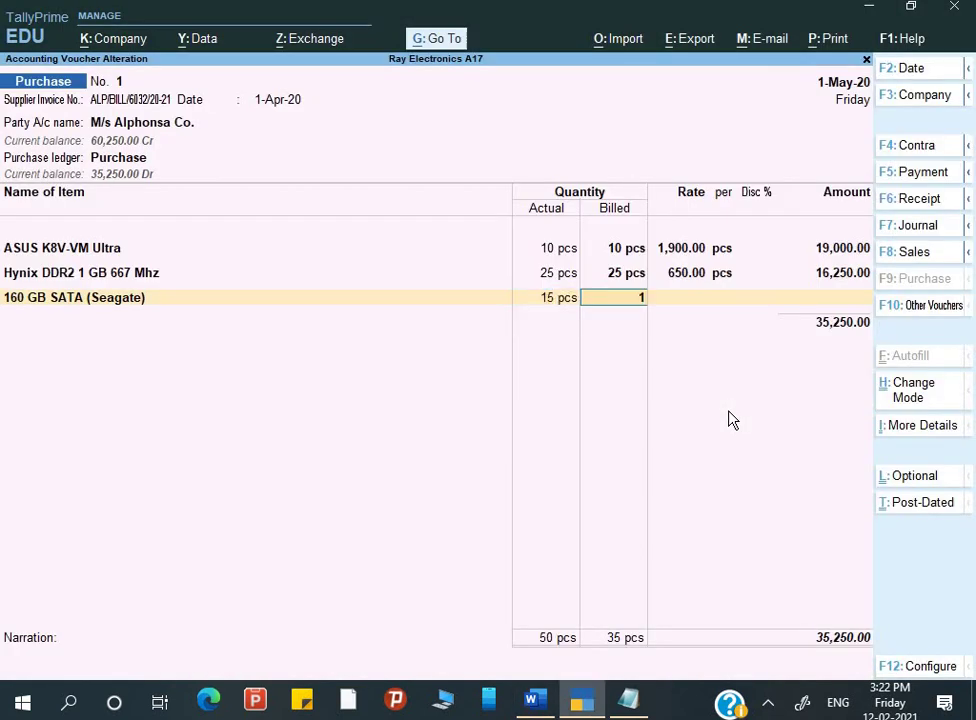
pyautogui.press('BackSpace')
pyautogui.write('151900')
pyautogui.press('BackSpace')
pyautogui.press('BackSpace')
pyautogui.press('BackSpace')
pyautogui.write('.')
pyautogui.press('BackSpace')
pyautogui.press('BackSpace')
pyautogui.write('1')
pyautogui.press('BackSpace')
pyautogui.press('Return')
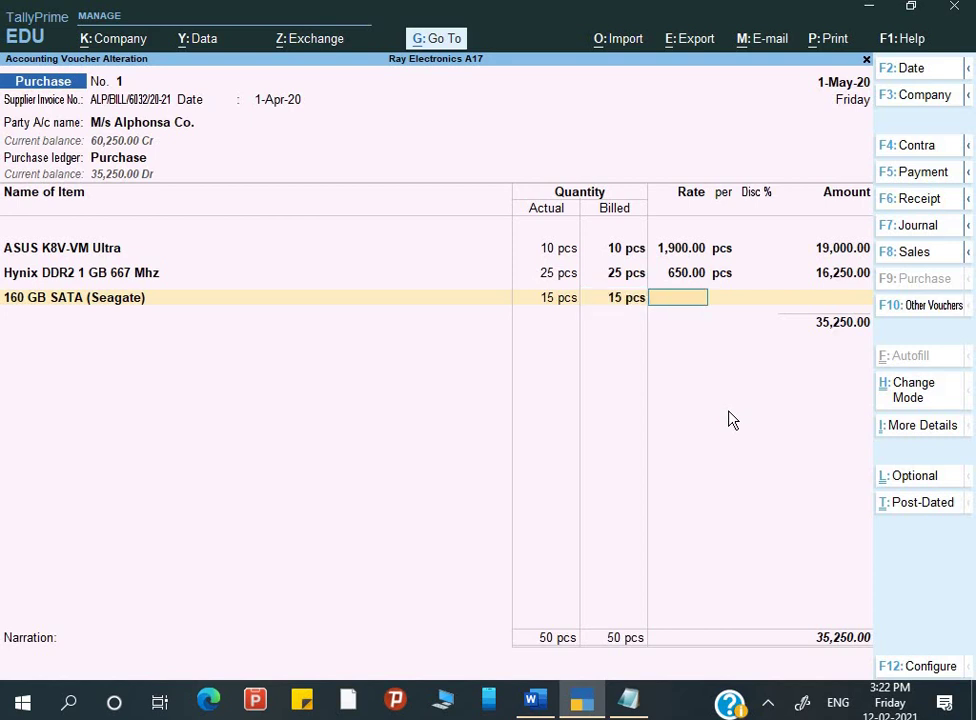
# Set the rate of 160 GB SATA (Seagate) to 1,900 per pcs without a discount and finish the item line.
pyautogui.write('1900')
pyautogui.press('Return')
pyautogui.press('Return')
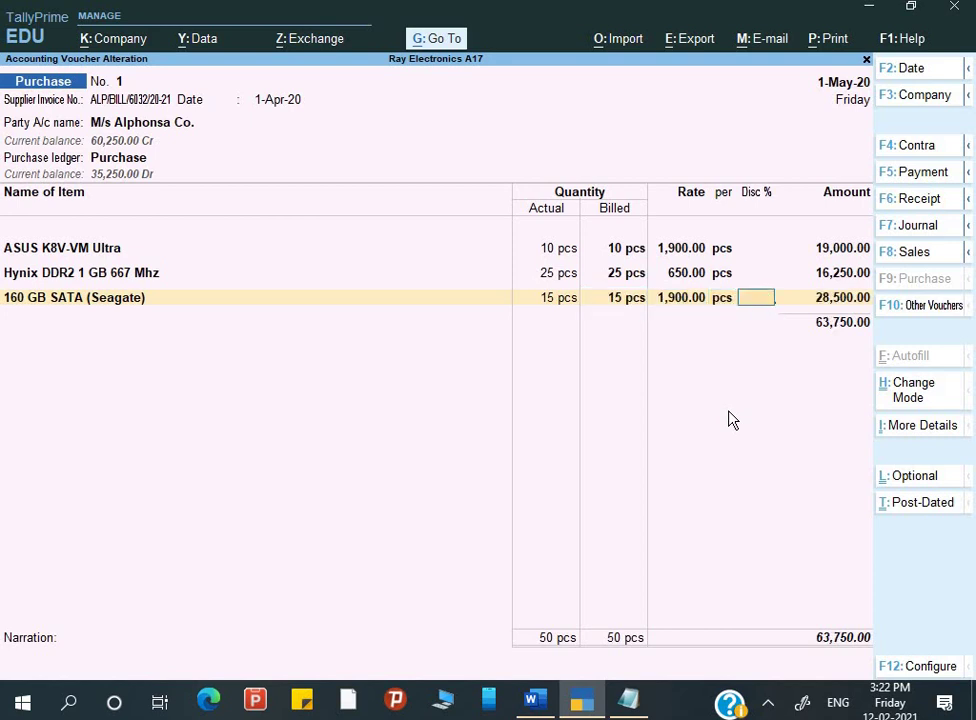
pyautogui.press('Return')
pyautogui.press('Return')
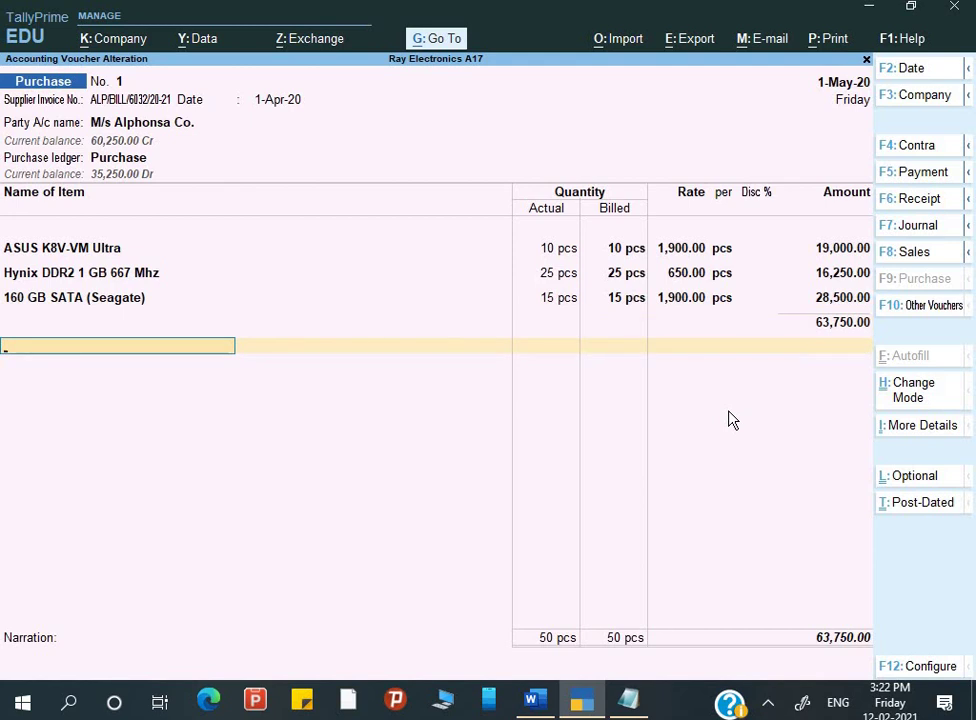
# End the item list and accept the bill-wise details for M/s Alphonsa Co. as New Ref ALP/BILL/6032/20-21 for 63,750 Cr.
pyautogui.press('Return')
pyautogui.press('Return')
pyautogui.press('Return')
pyautogui.press('Return')
pyautogui.press('Return')
pyautogui.press('Return')
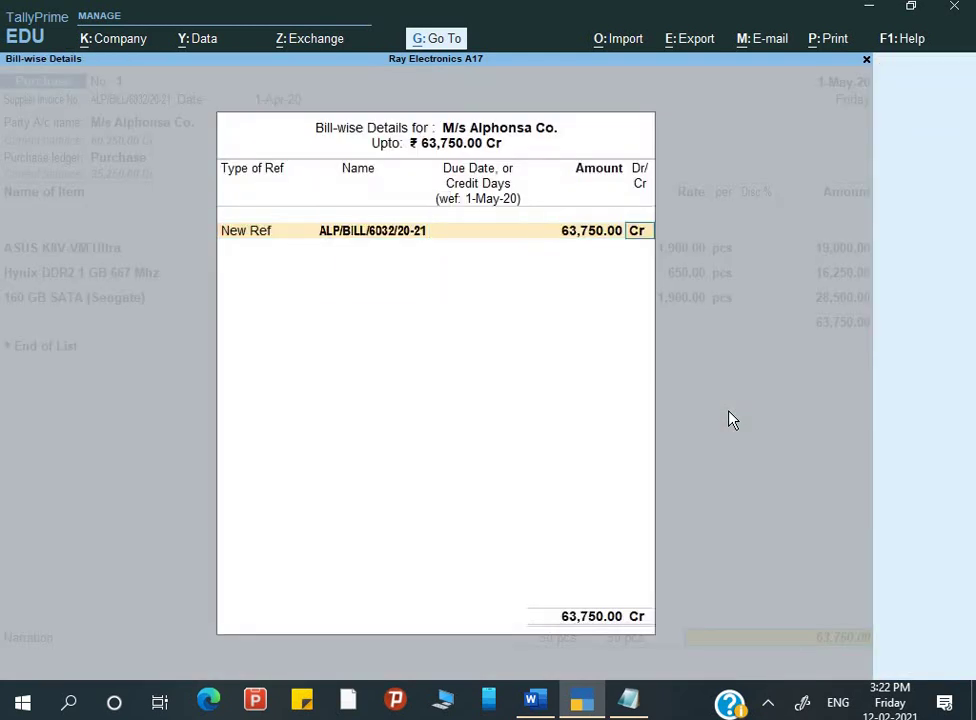
pyautogui.press('Return')
# Enter the narration "Being goods purchase" and save the altered purchase voucher.
pyautogui.write('Bei')
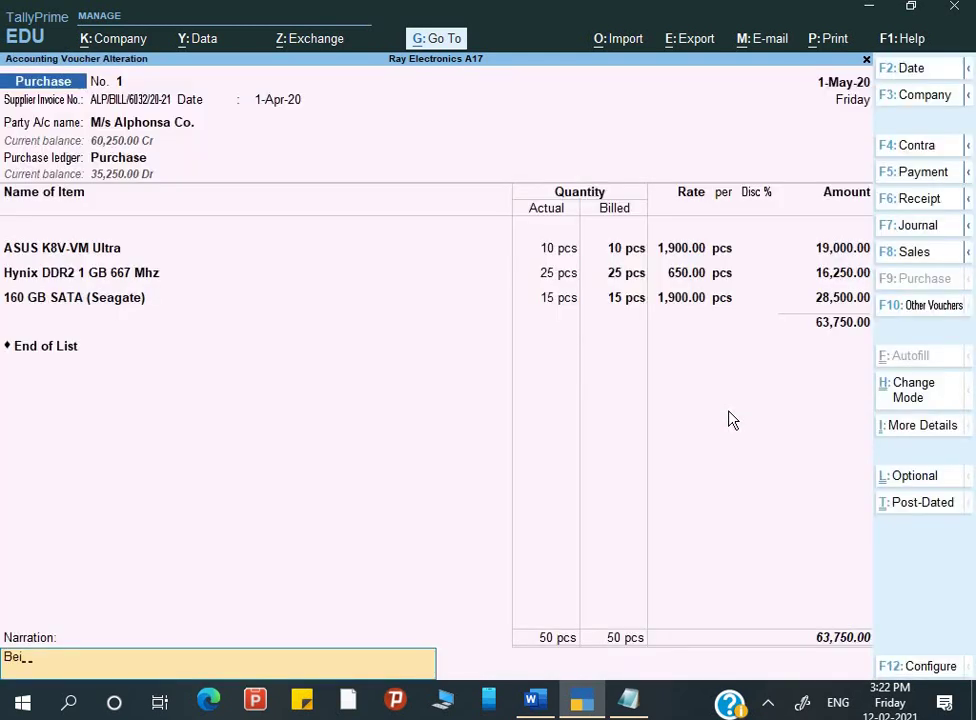
pyautogui.write('ng goods purchase')
pyautogui.press('Return')
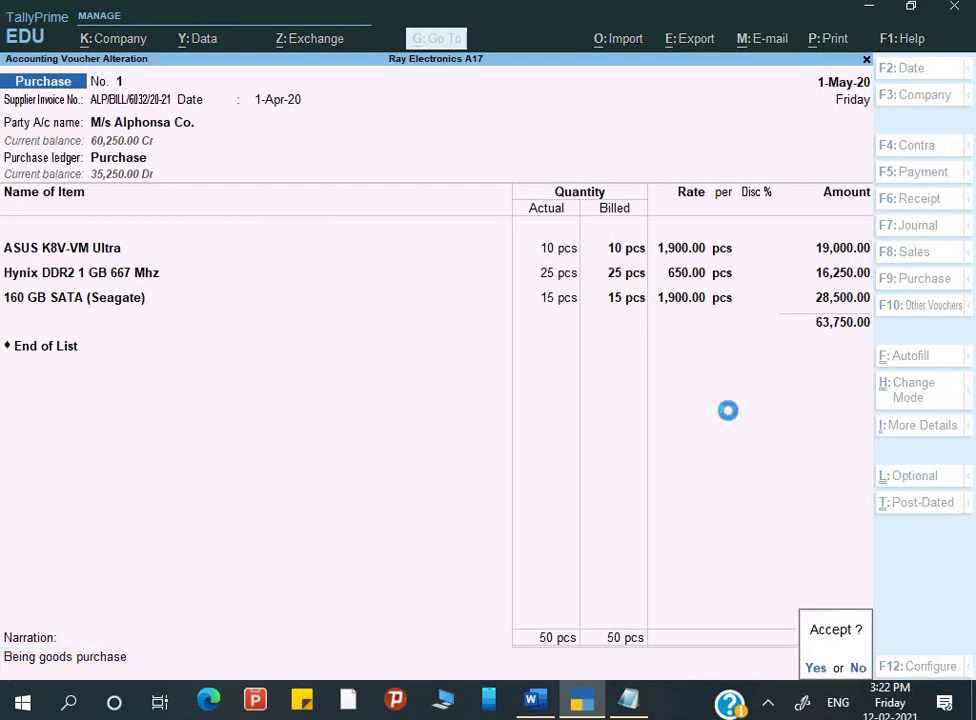
pyautogui.press('Return')
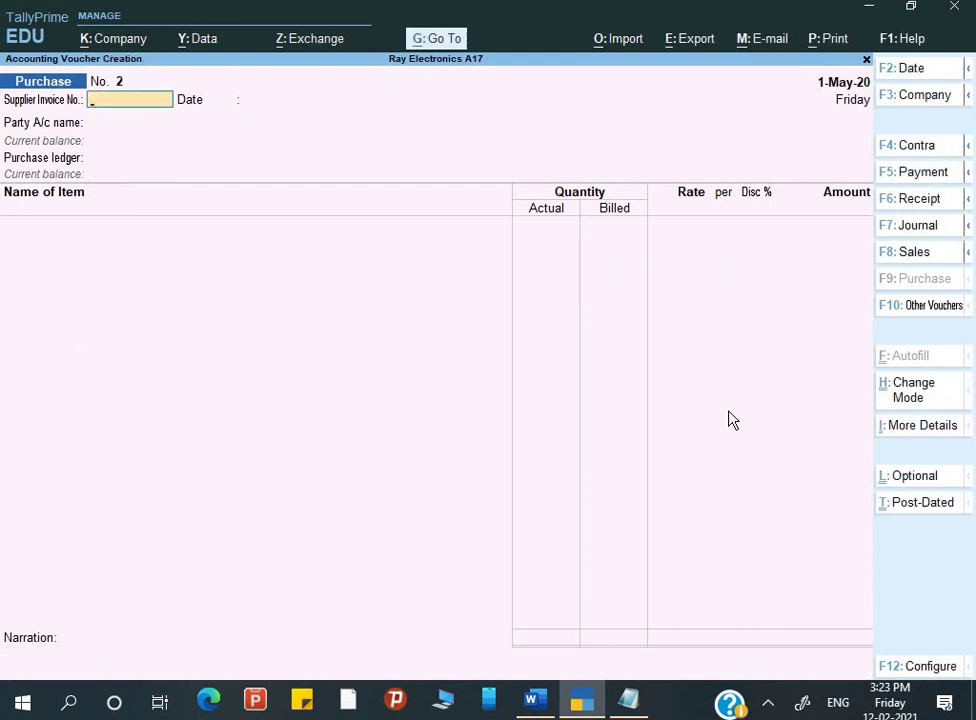
# Reopen purchase voucher No. 1, switch it to the Sales voucher type and preview its printed invoice.
pyautogui.press('pageup')
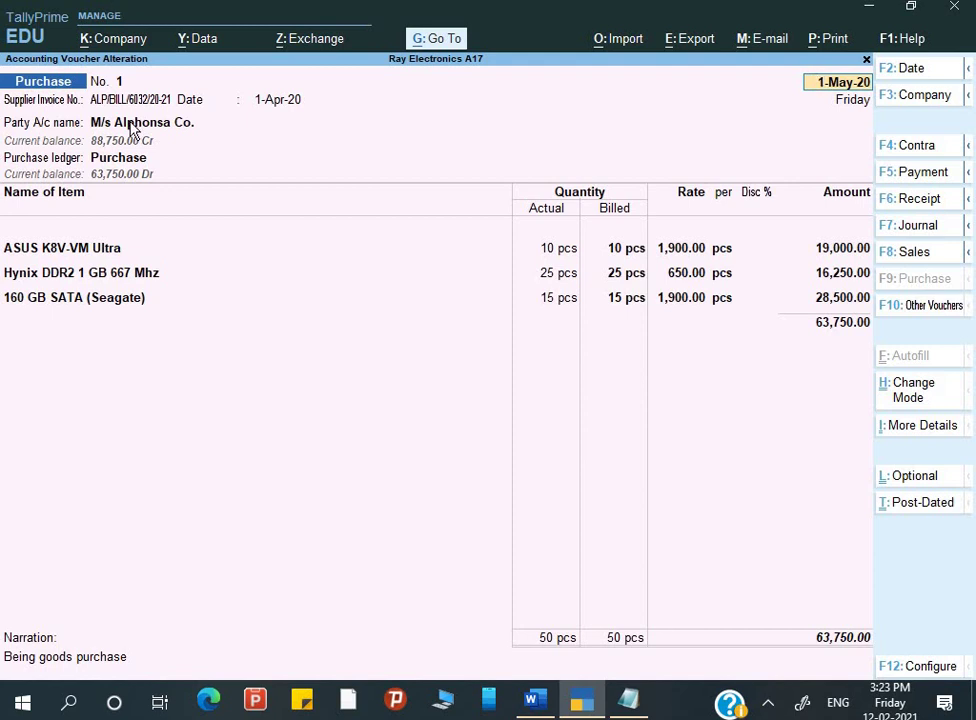
pyautogui.press('XF86AudioRaiseVolume')
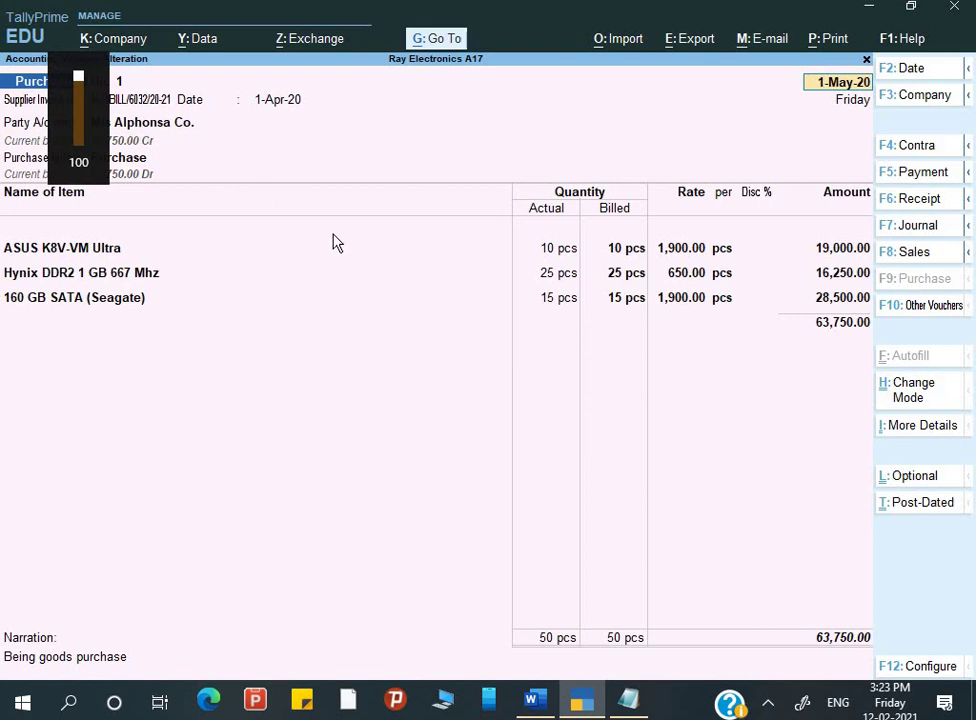
pyautogui.press('F8')
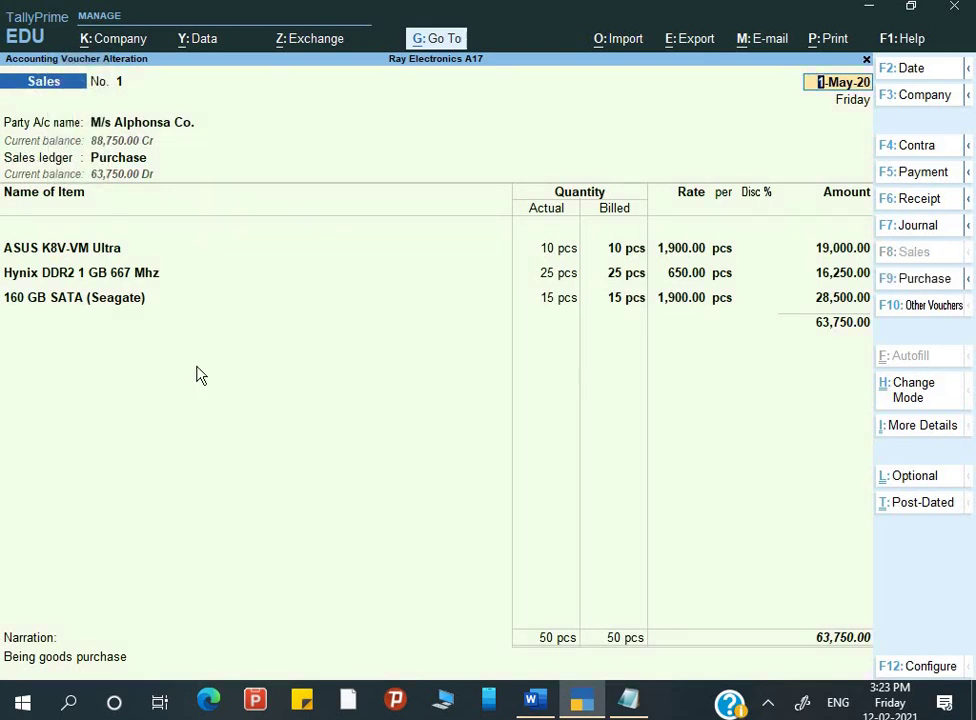
pyautogui.hotkey('alt', 'p')
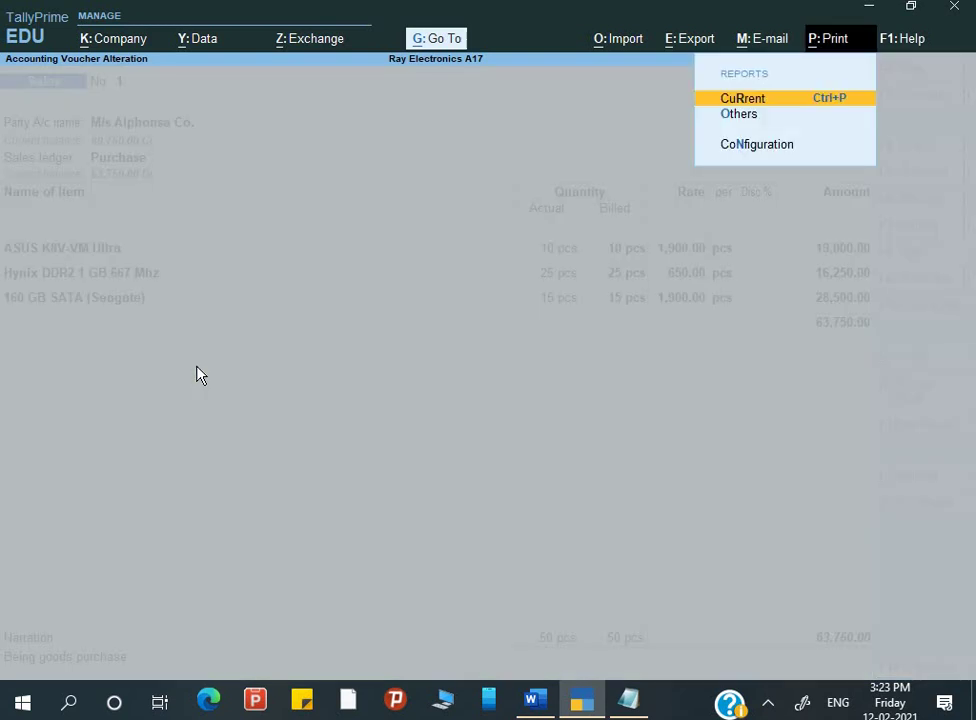
pyautogui.press('Return')
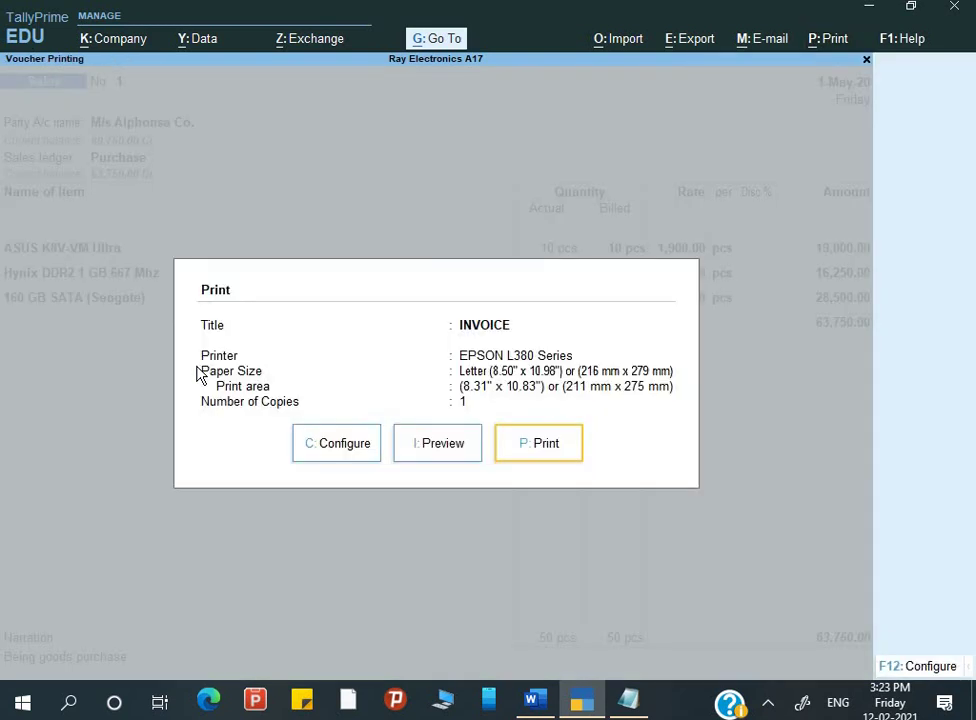
pyautogui.press('i')
pyautogui.press('Return')
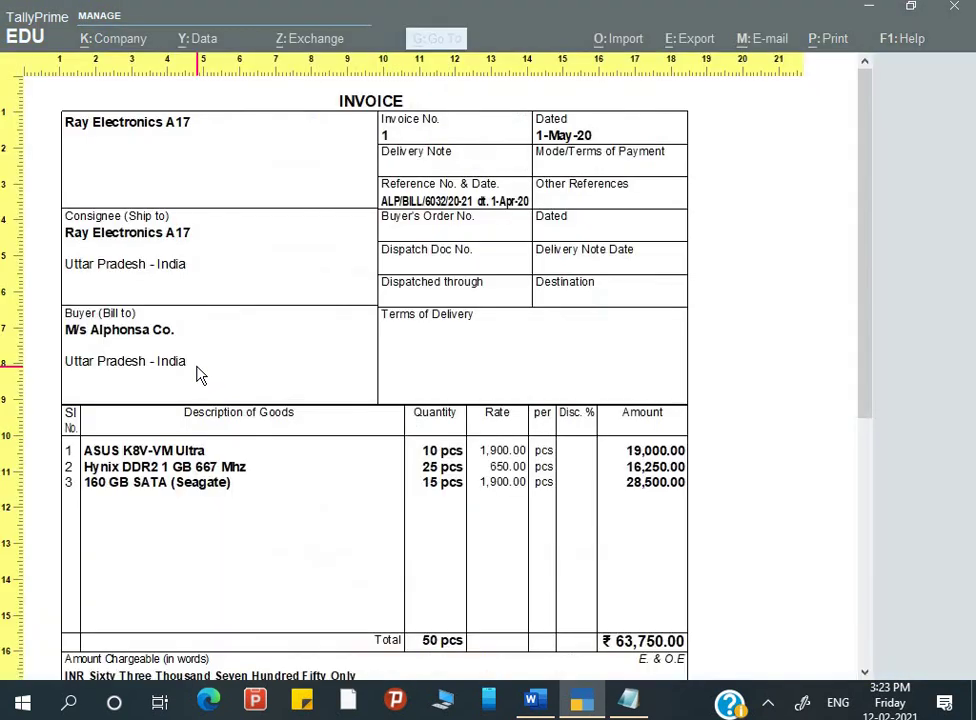
# Examine the sales invoice's enlarged print preview from header to signature block, and return to the voucher.
pyautogui.scroll(-1, 197, 374)
pyautogui.scroll(-1, 197, 374)
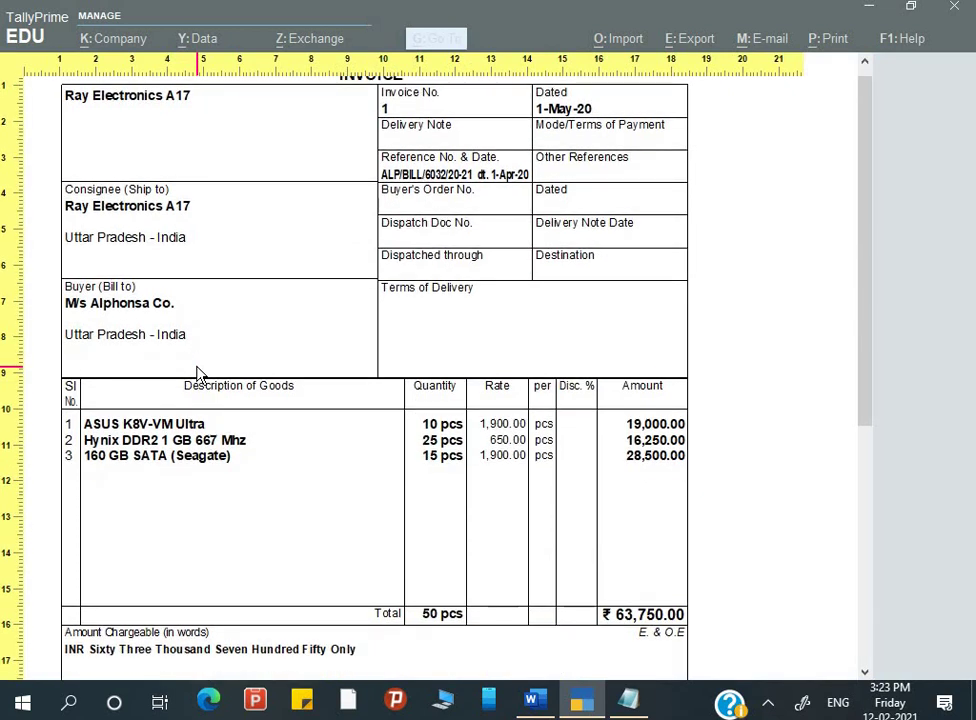
pyautogui.scroll(2, 197, 374)
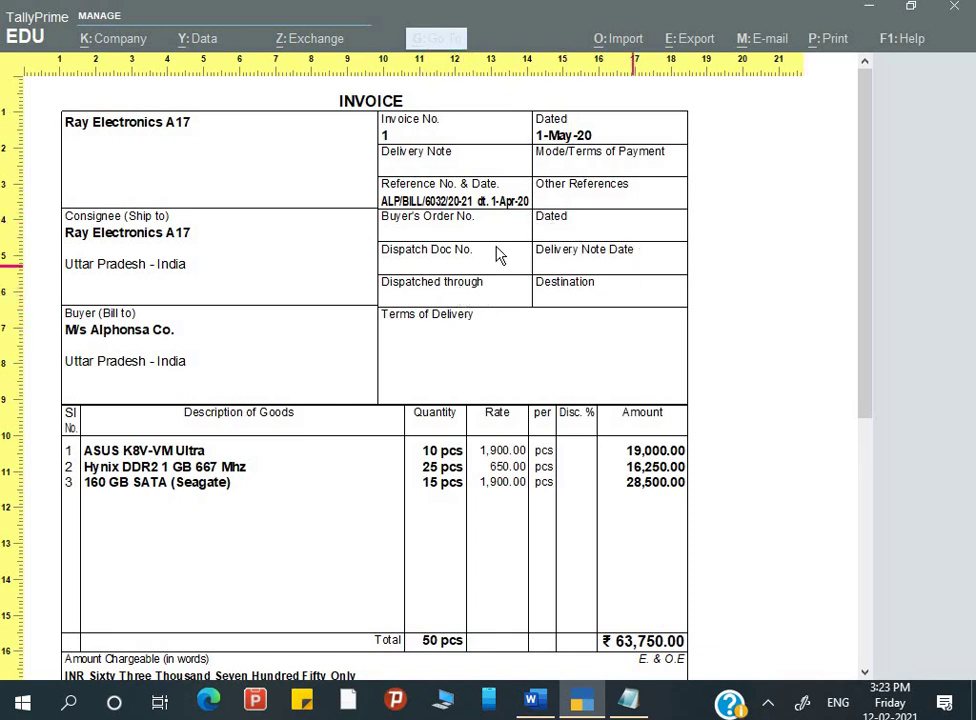
pyautogui.scroll(-4, 450, 290)
pyautogui.scroll(-5, 450, 290)
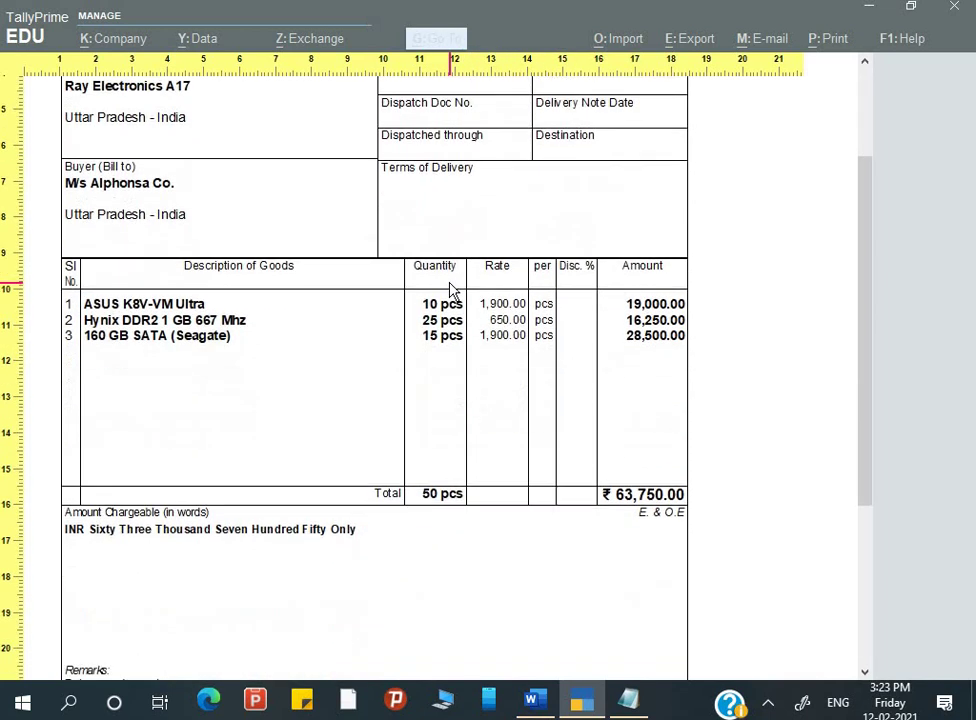
pyautogui.scroll(-10, 450, 290)
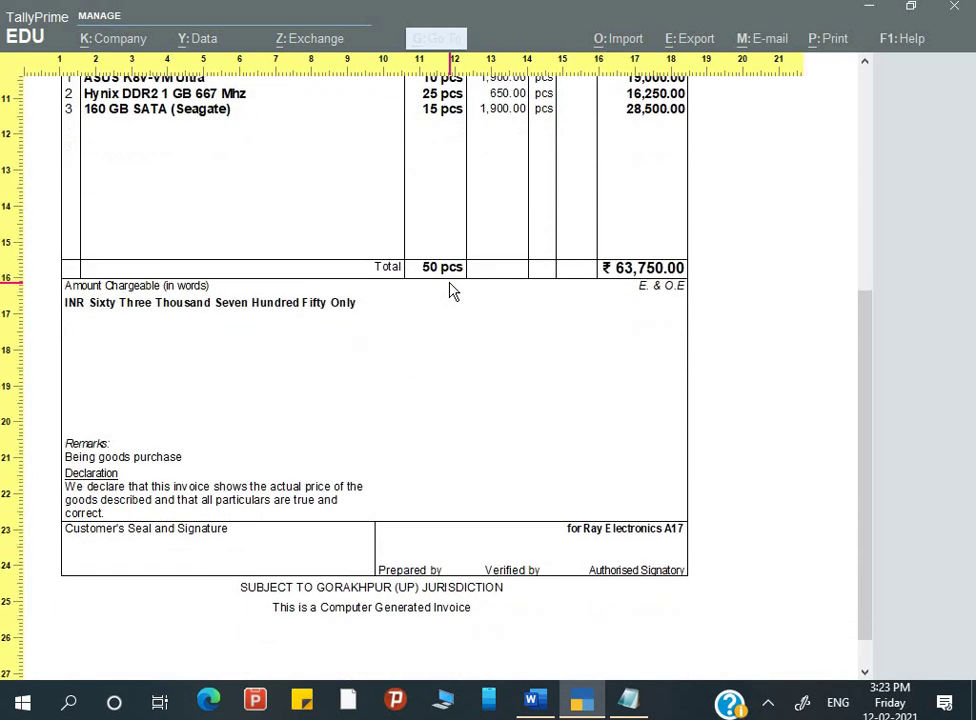
pyautogui.scroll(4, 450, 290)
pyautogui.scroll(15, 450, 290)
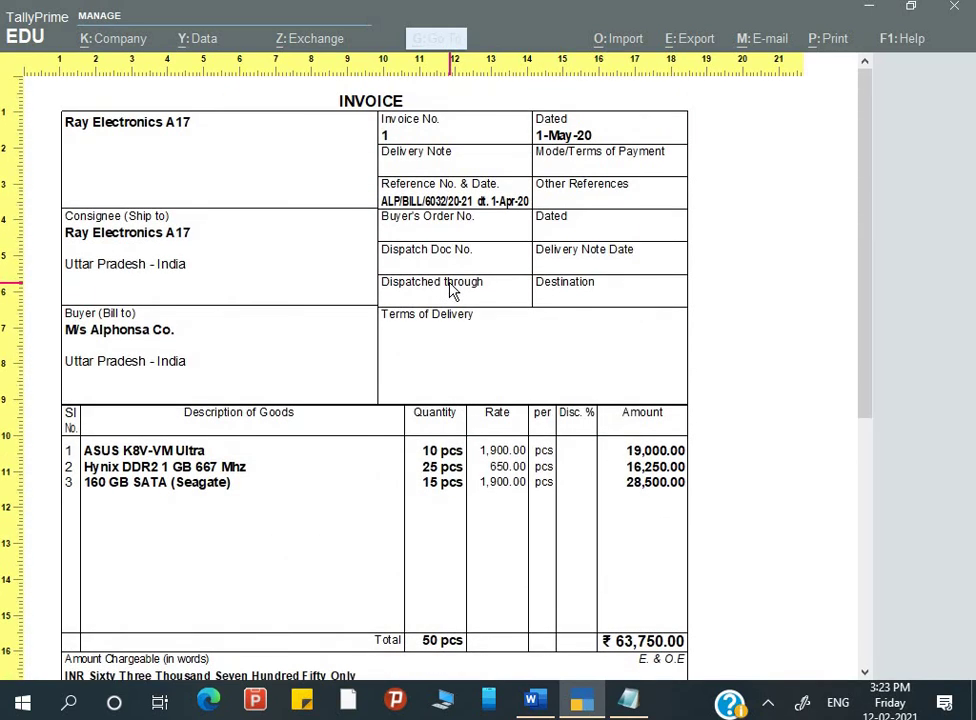
pyautogui.press('Escape')
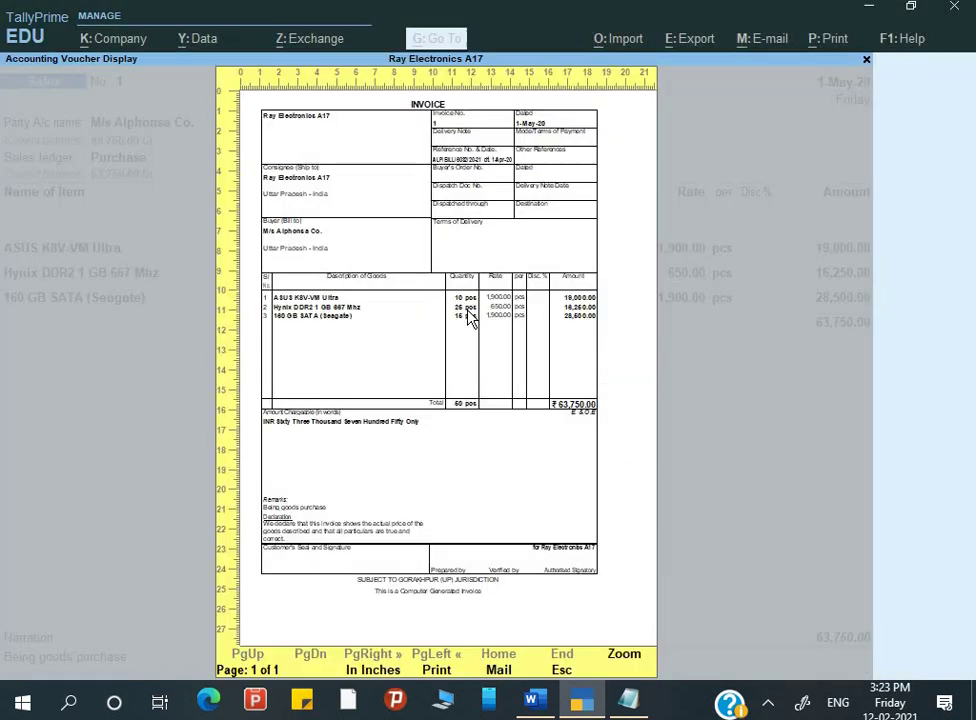
pyautogui.press('Escape')
pyautogui.press('Escape')
# Enable the simple invoice format in the current voucher's print configuration.
pyautogui.hotkey('alt', 'p')
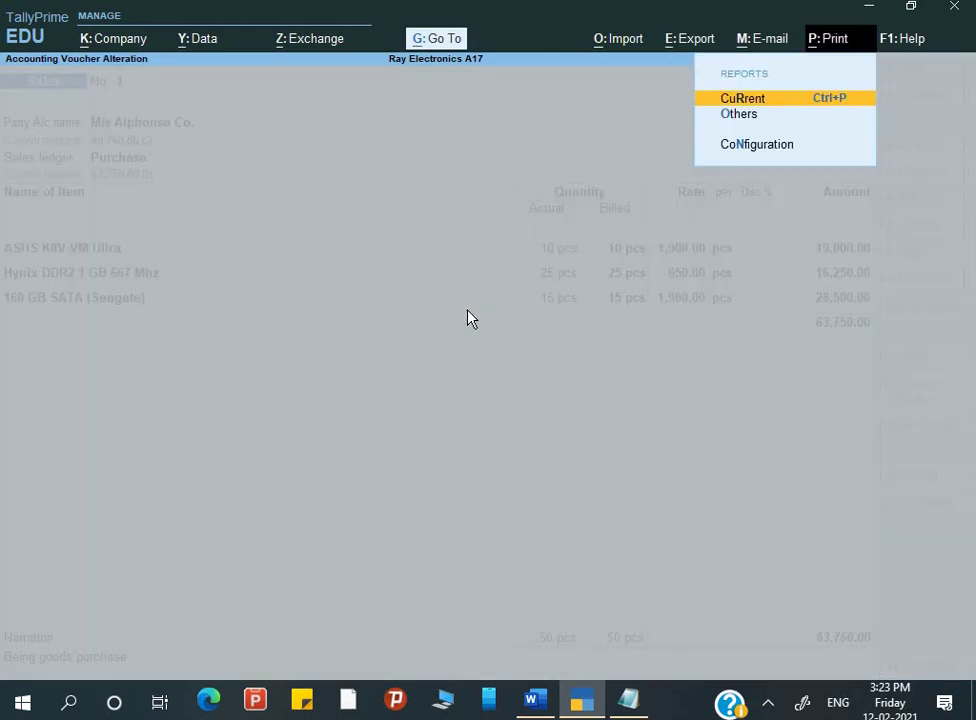
pyautogui.press('Return')
pyautogui.press('Left')
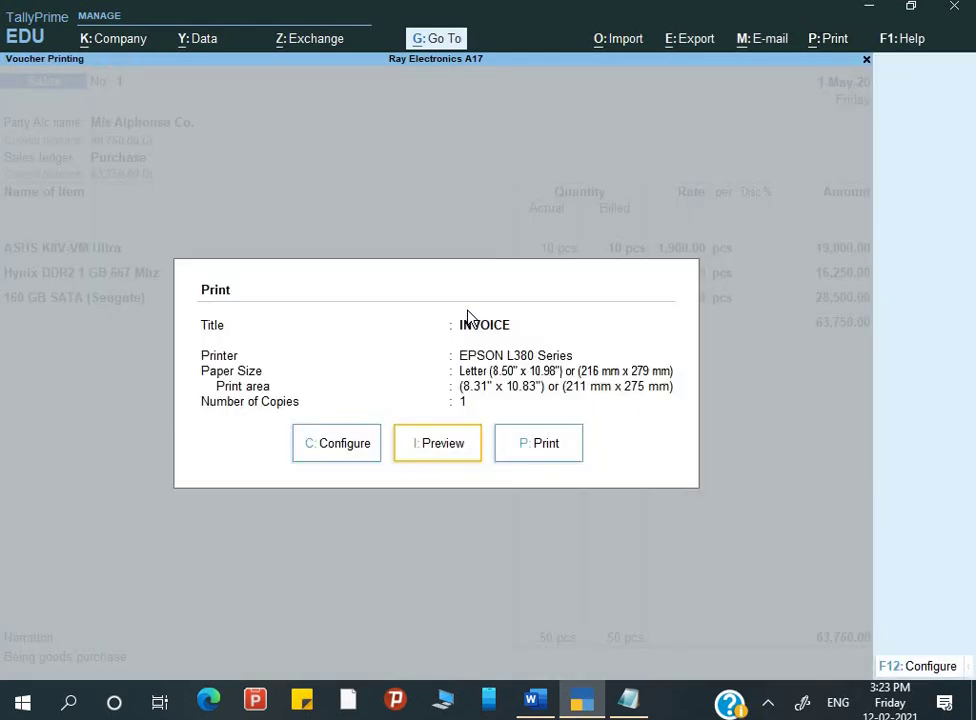
pyautogui.press('Left')
pyautogui.press('Return')
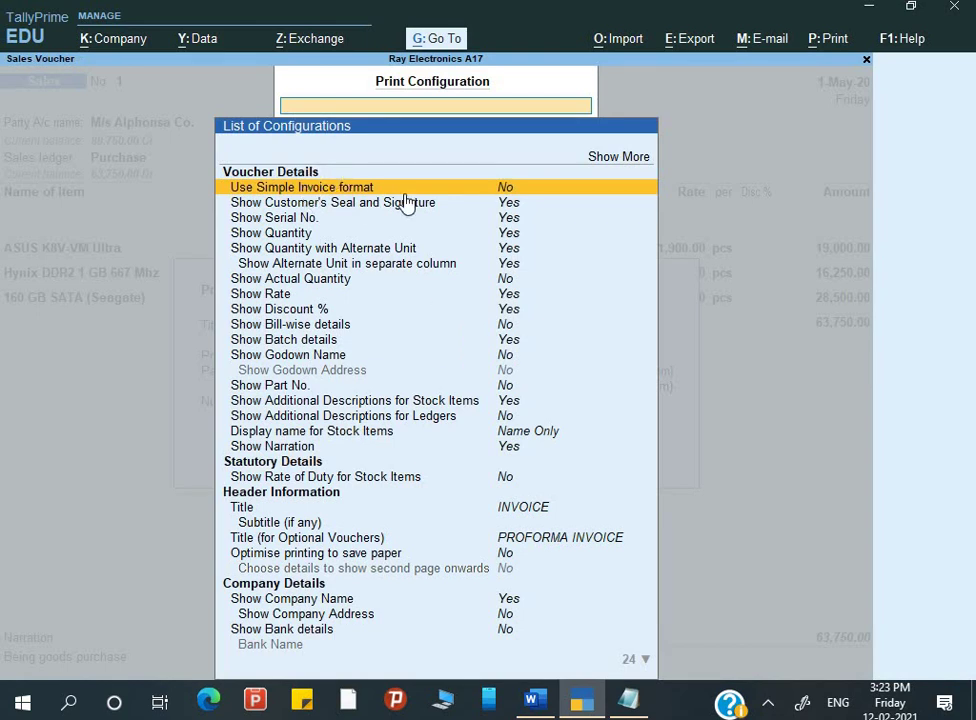
pyautogui.press('Return')
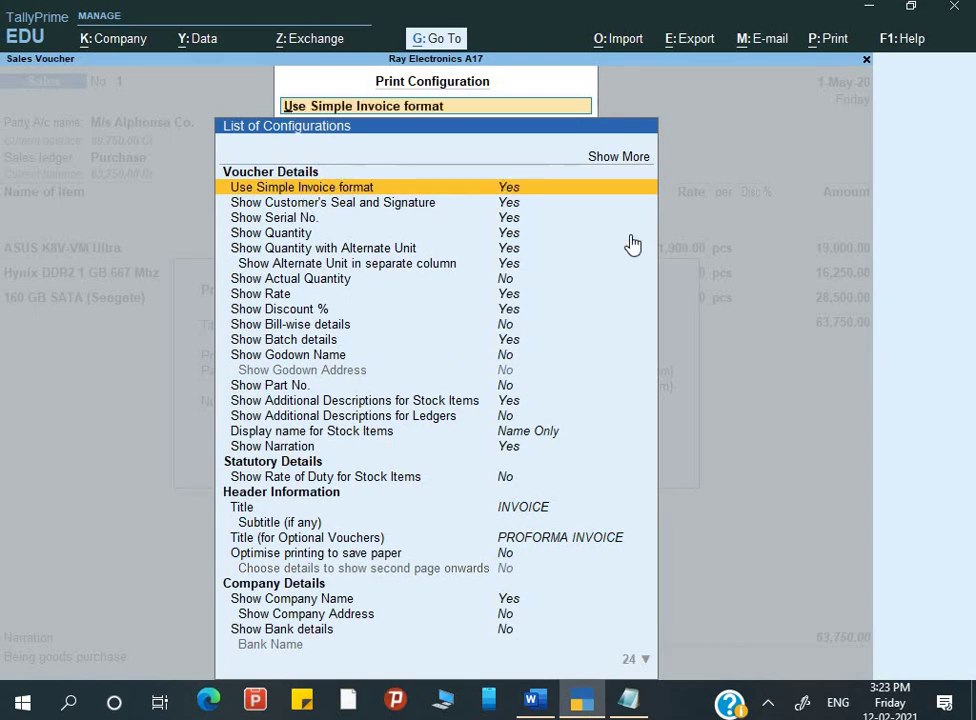
pyautogui.press('Escape')
# Preview the invoice in simple format at enlarged size, check it down to the signature area, and close the preview.
pyautogui.press('Right')
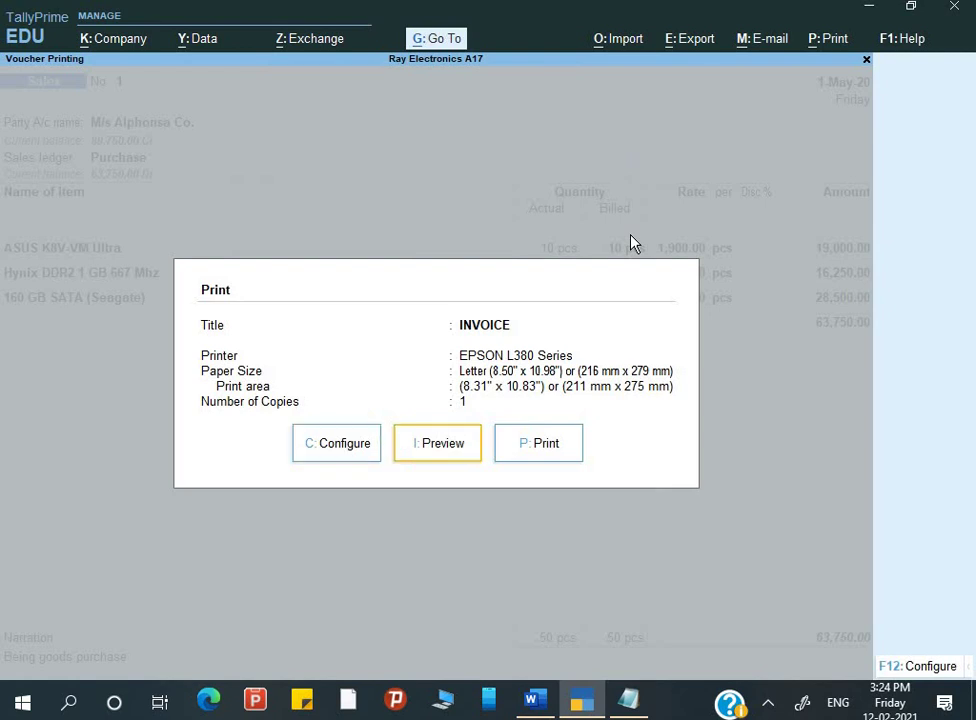
pyautogui.press('Return')
pyautogui.press('Return')
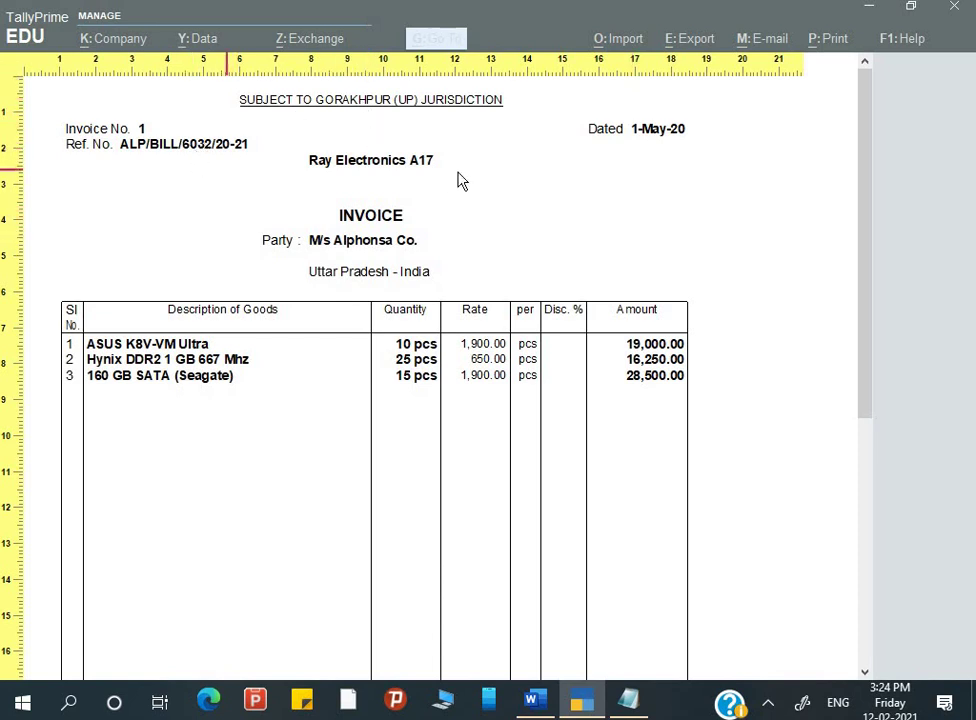
pyautogui.scroll(-1, 424, 295)
pyautogui.scroll(-4, 424, 296)
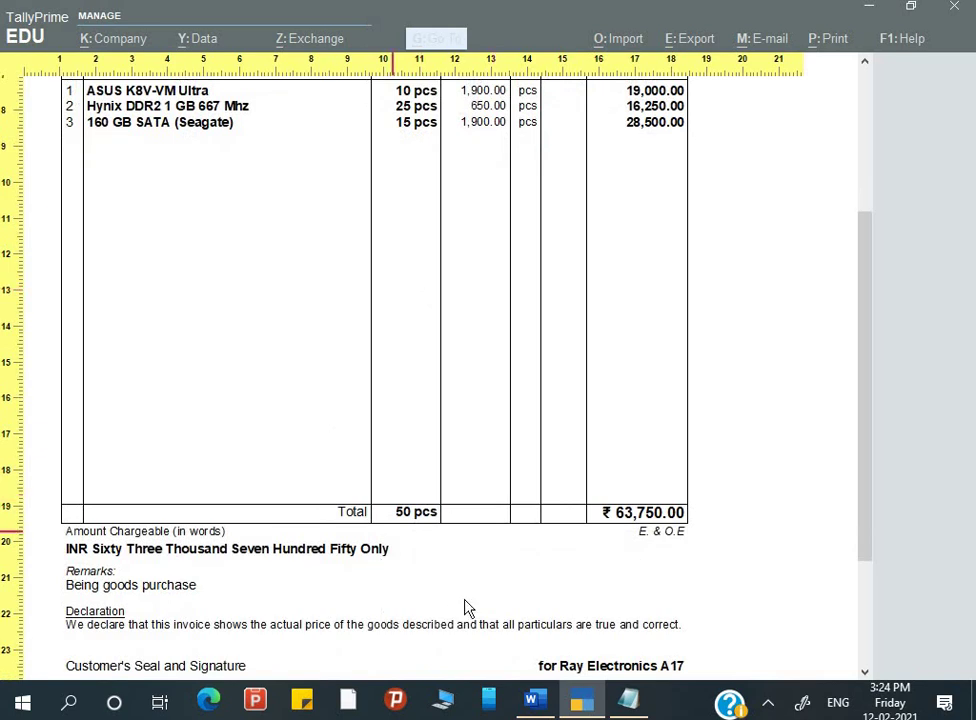
pyautogui.scroll(-3, 464, 606)
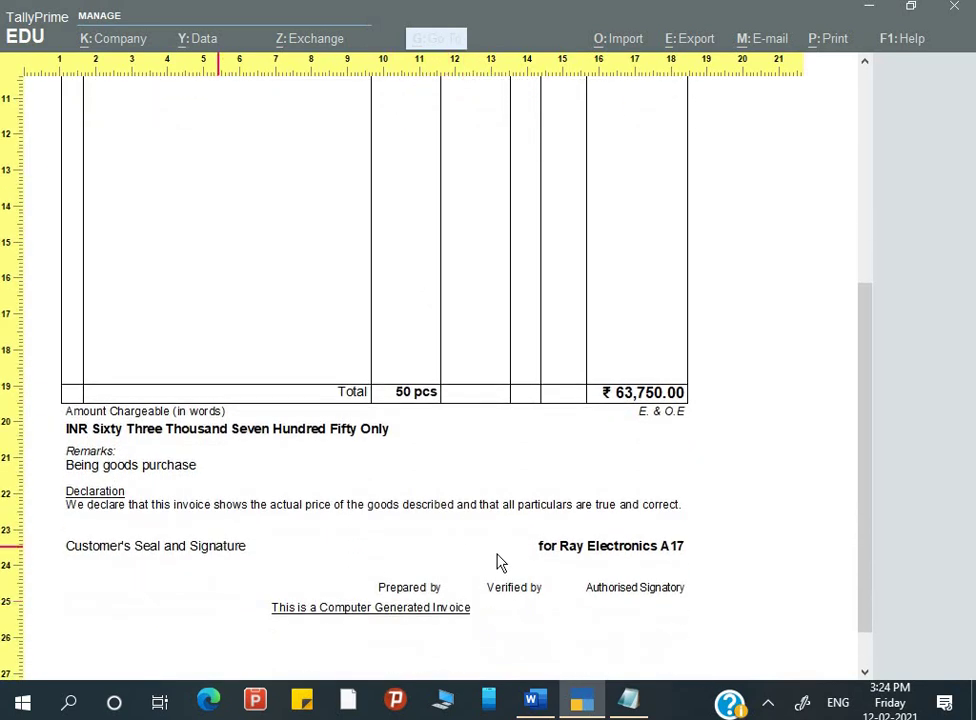
pyautogui.scroll(-1, 464, 620)
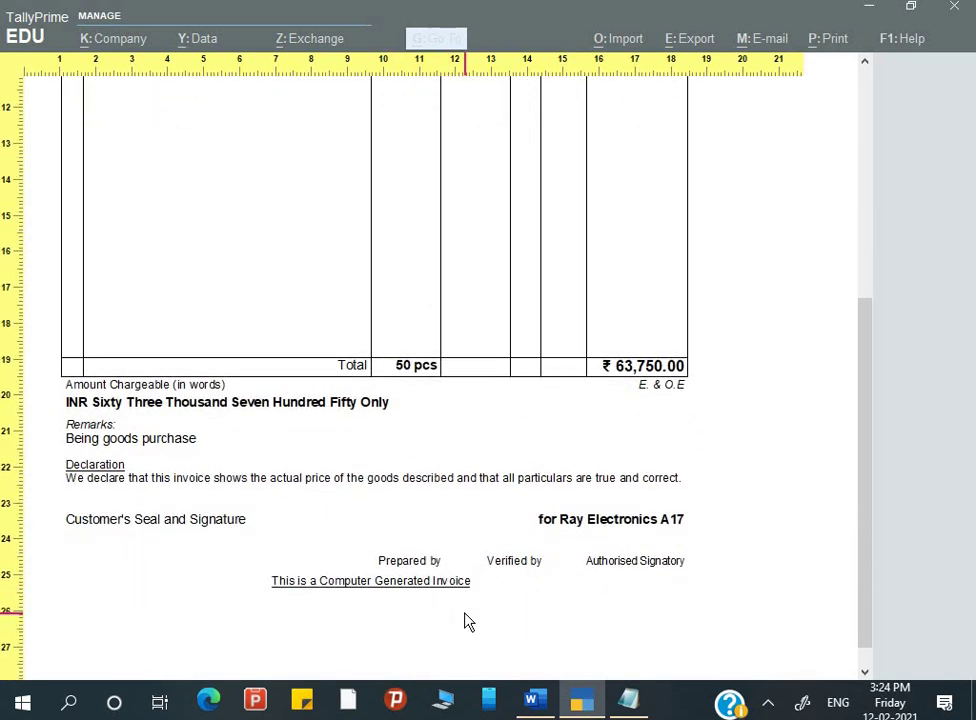
pyautogui.press('Escape')
pyautogui.press('Escape')
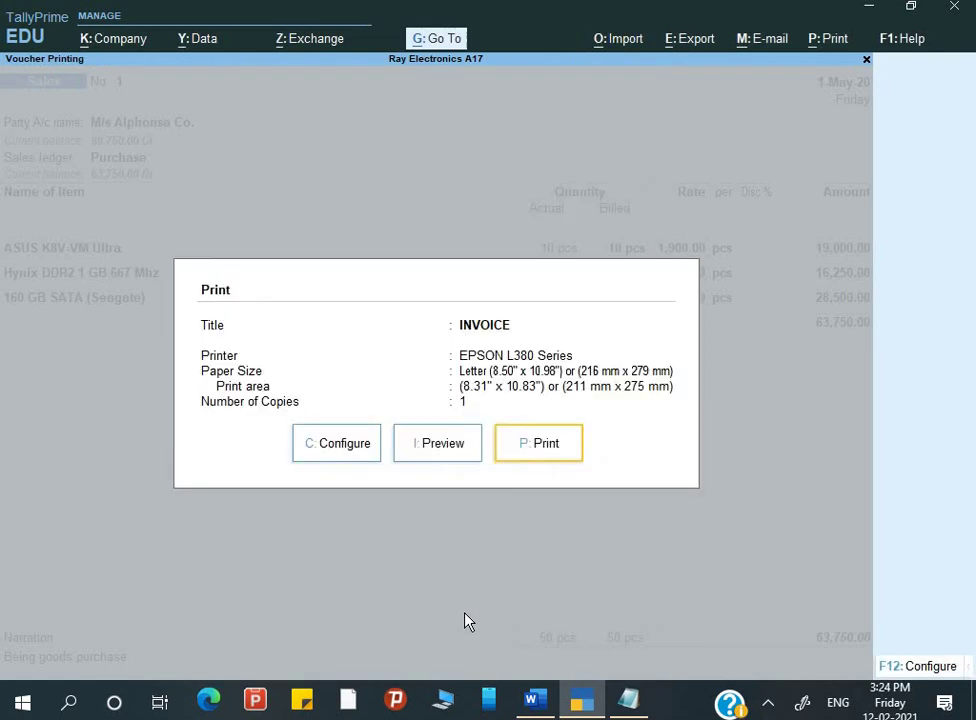
# Turn off Show Customer's Seal and Signature and Show Quantity with Alternate Unit in the invoice's print configuration.
pyautogui.press('Left')
pyautogui.press('Left')
pyautogui.press('Return')
pyautogui.press('Down')
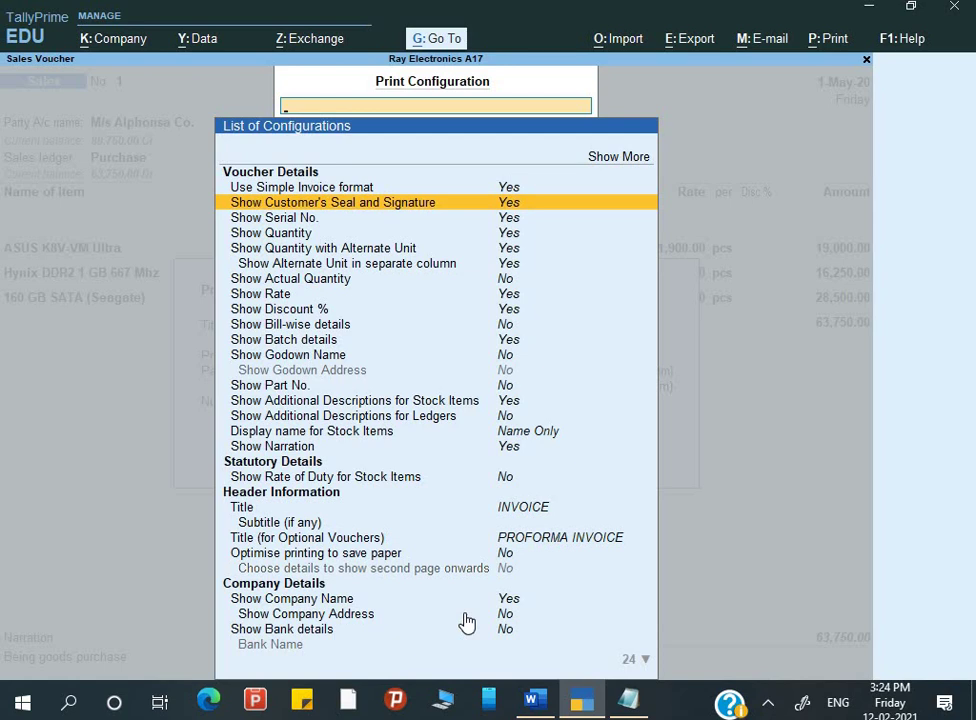
pyautogui.press('Return')
pyautogui.press('Down')
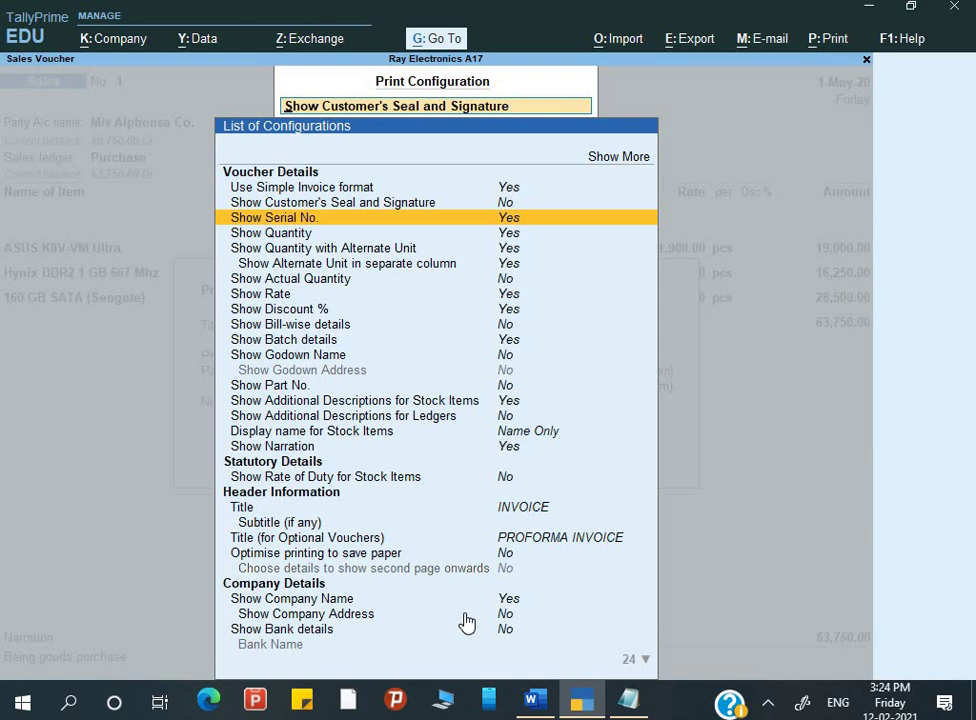
pyautogui.press('Down')
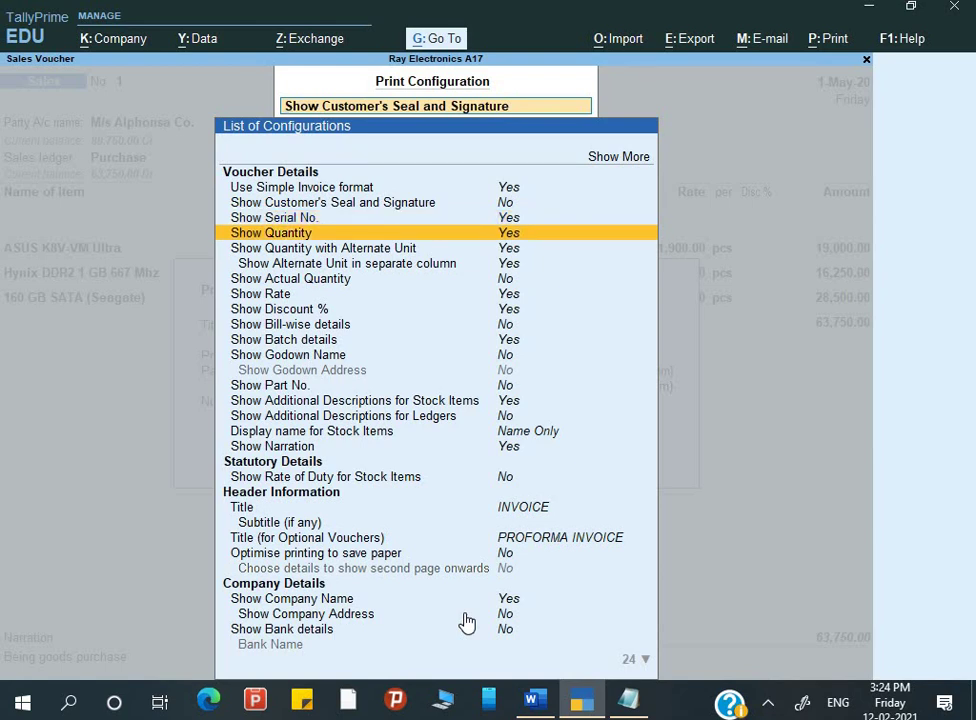
pyautogui.press('Down')
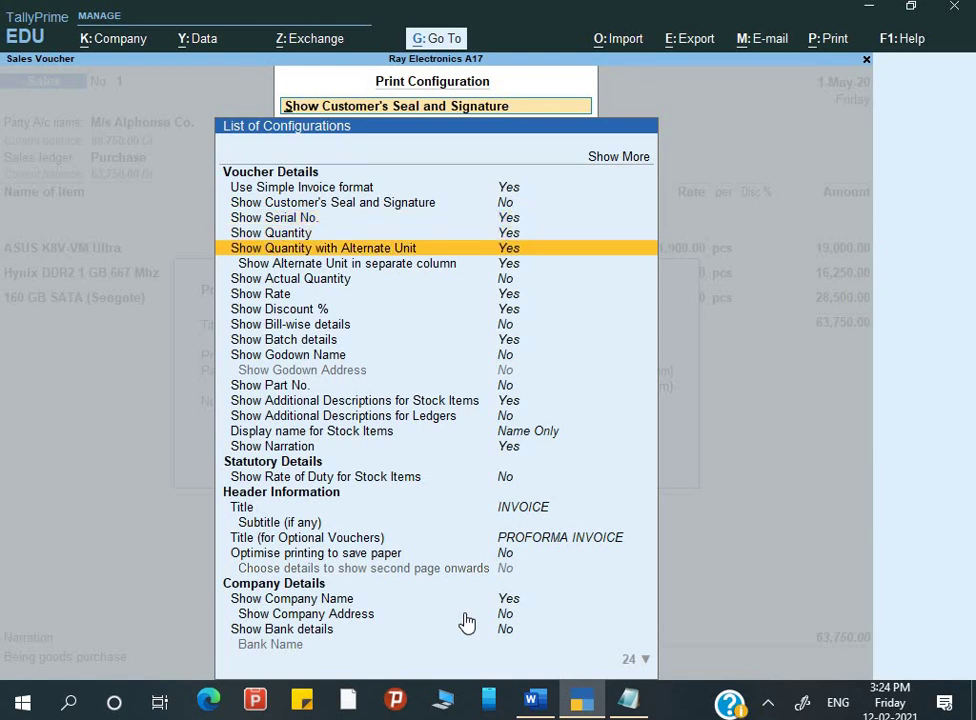
pyautogui.press('n')
# Set Show Godown Name to Yes for the printed invoice and leave the print configuration.
pyautogui.press('Down')
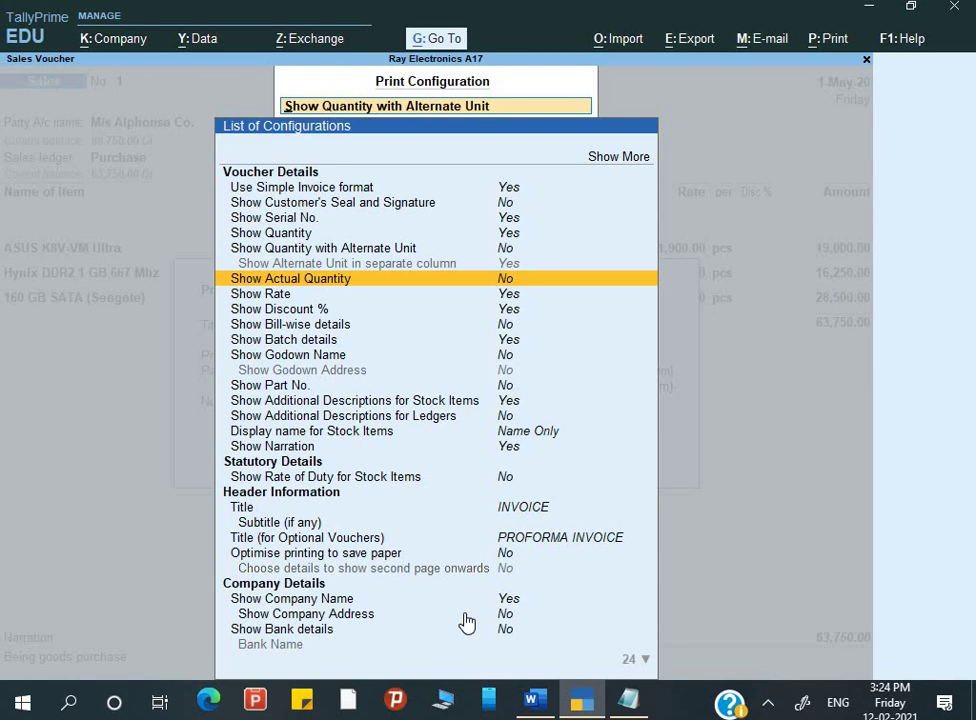
pyautogui.press('Down')
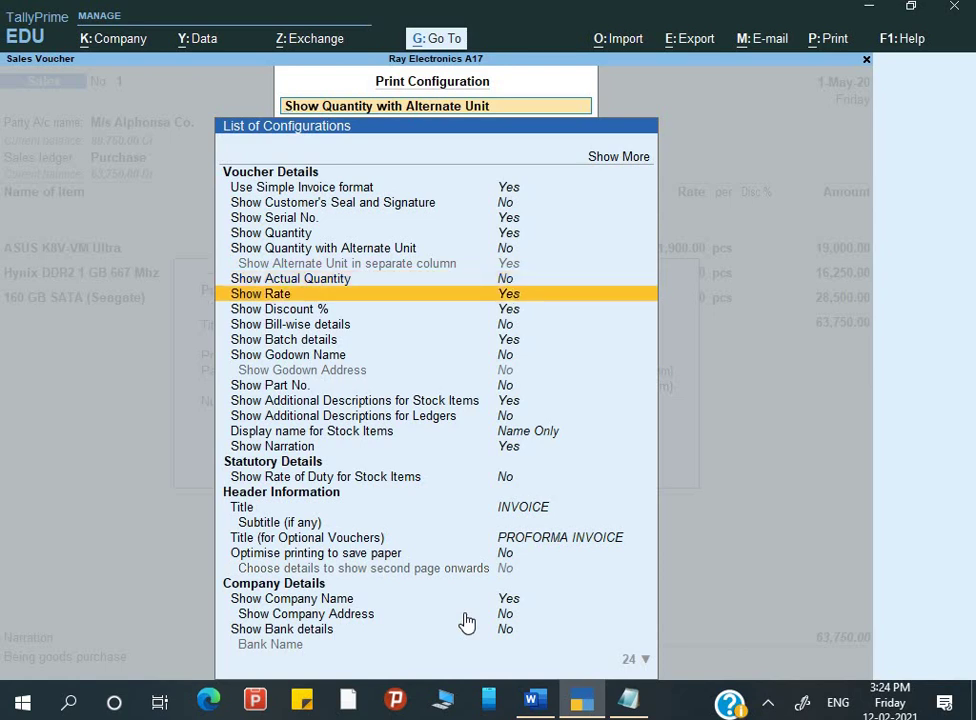
pyautogui.press('Down')
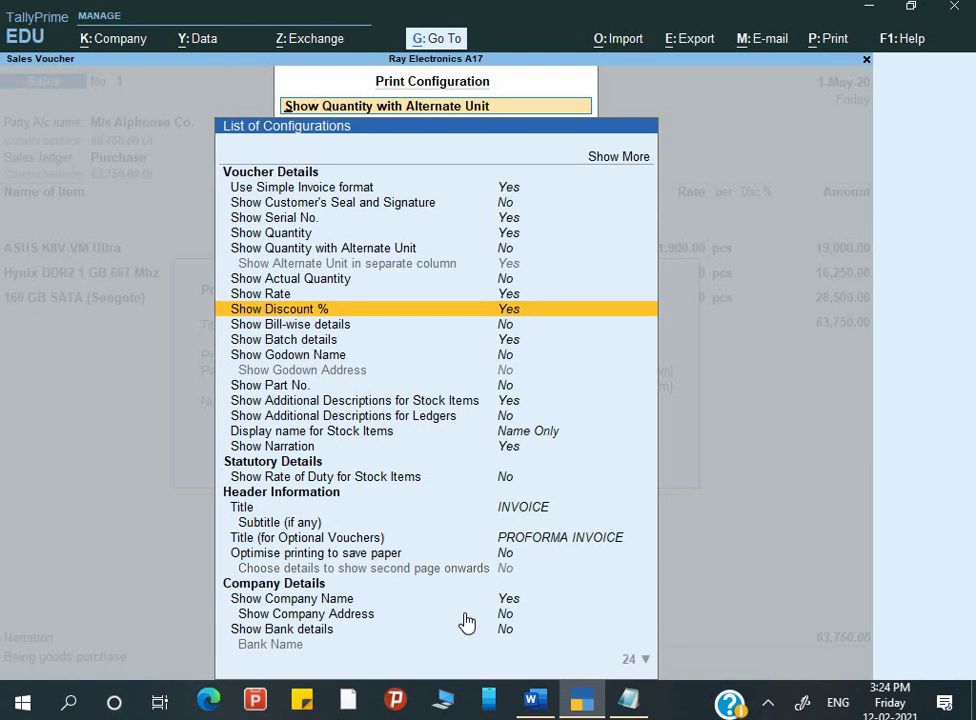
pyautogui.press('Down')
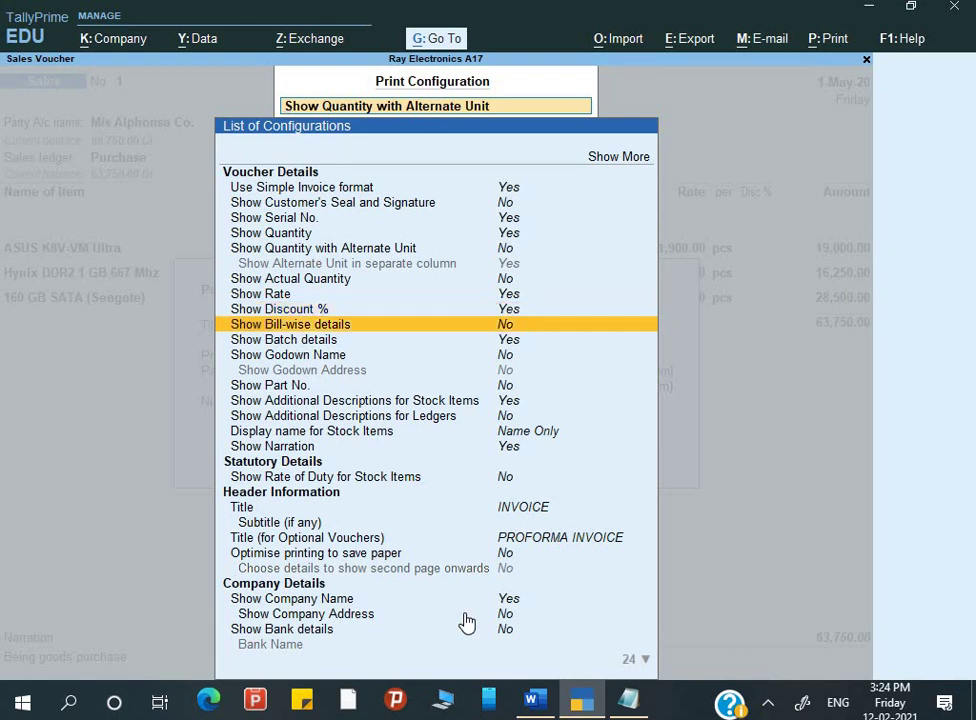
pyautogui.press('Down')
pyautogui.press('Down')
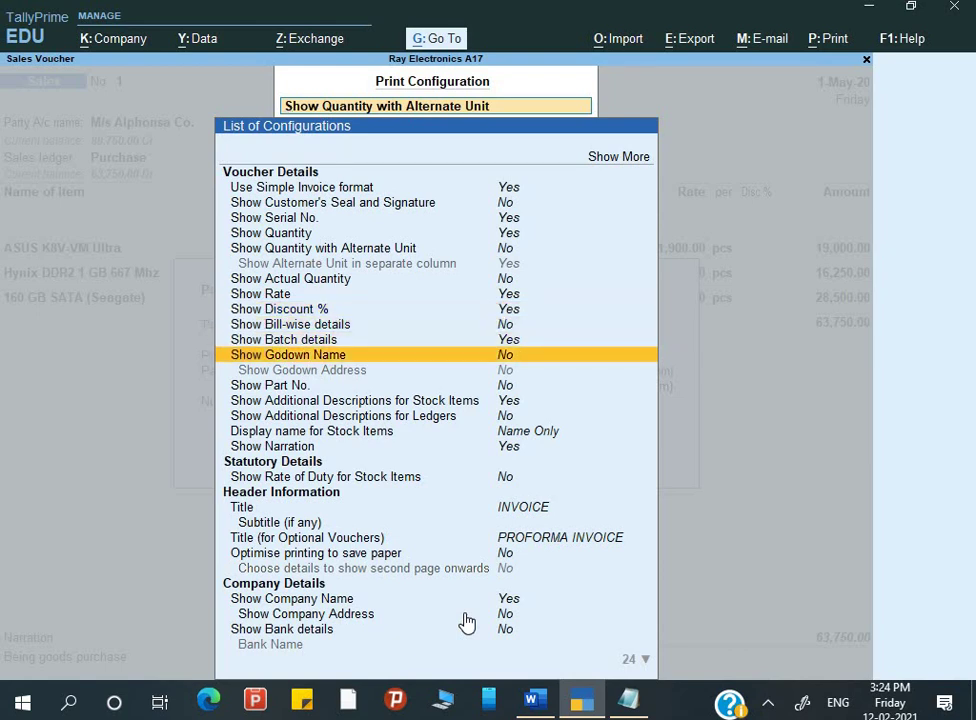
pyautogui.press('Up')
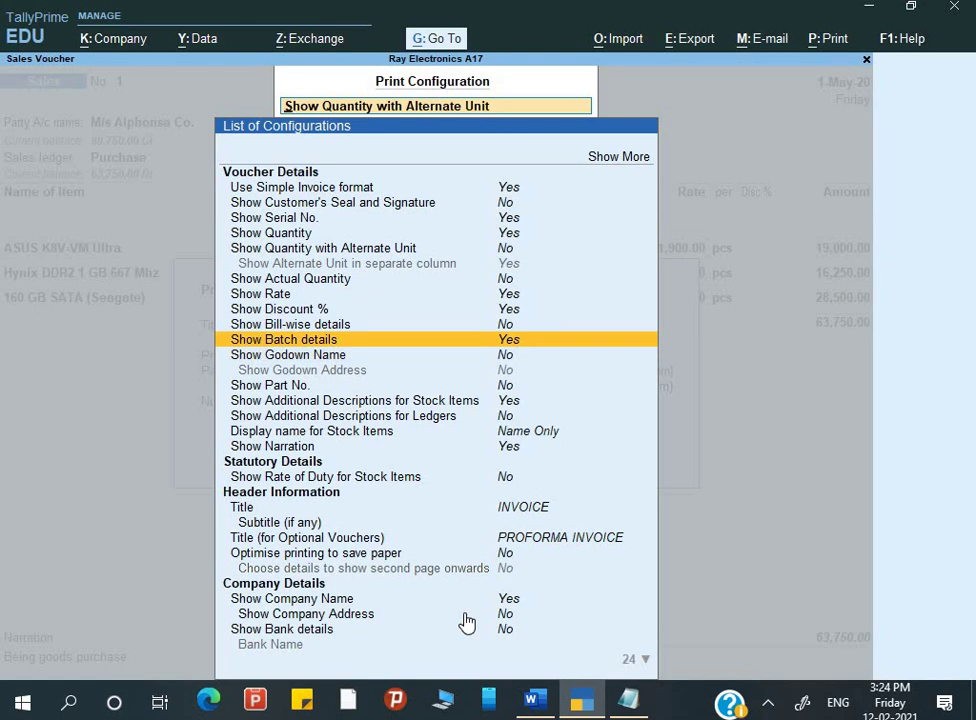
pyautogui.press('Down')
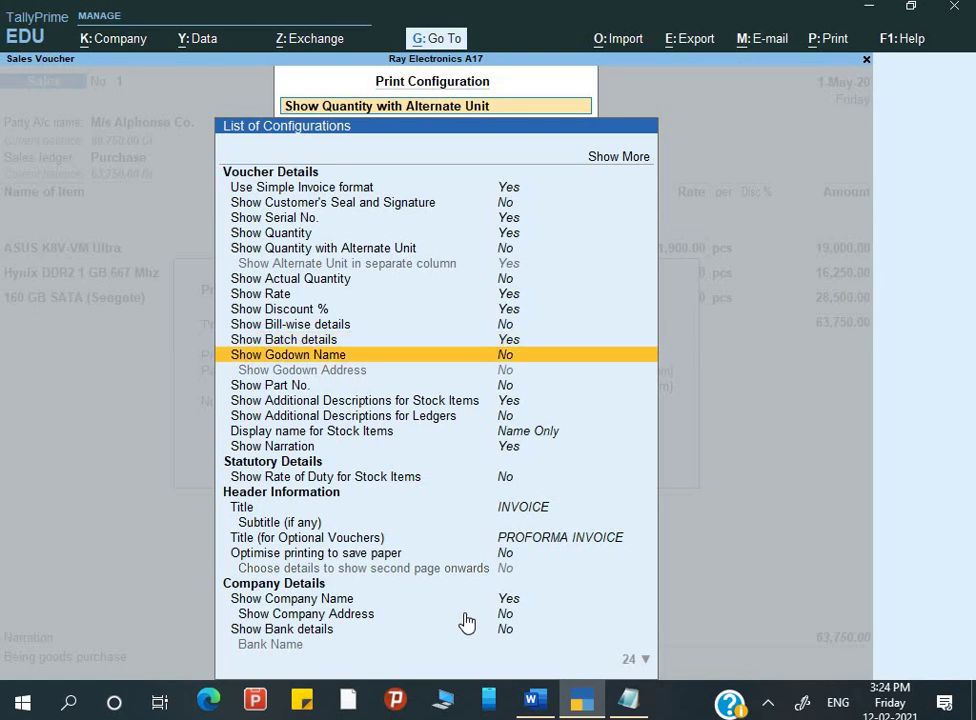
pyautogui.press('Return')
pyautogui.press('Down')
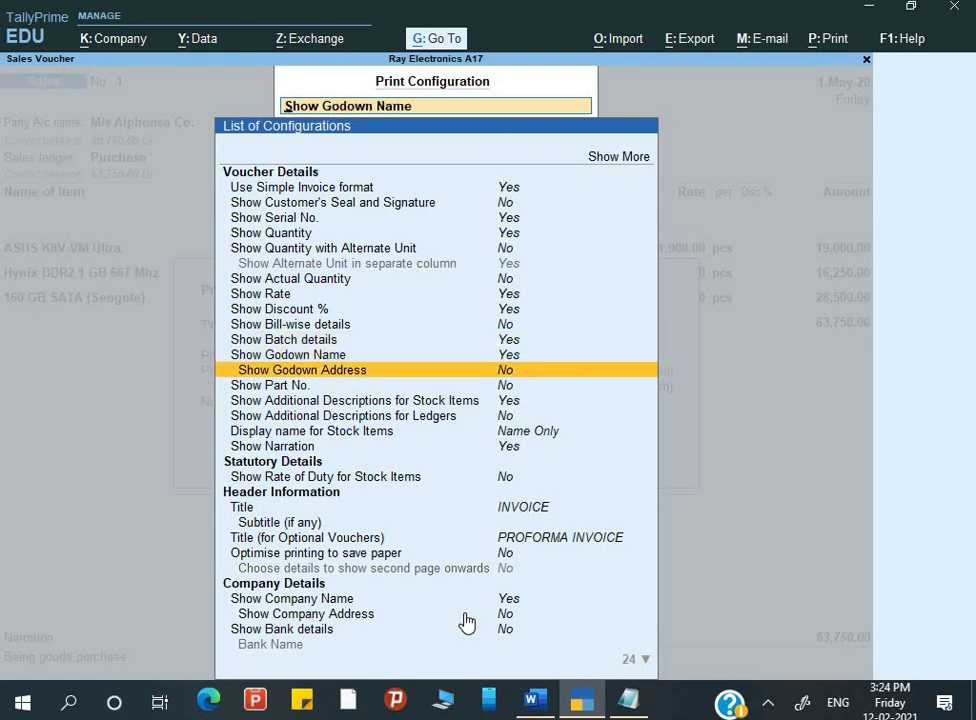
pyautogui.press('Escape')
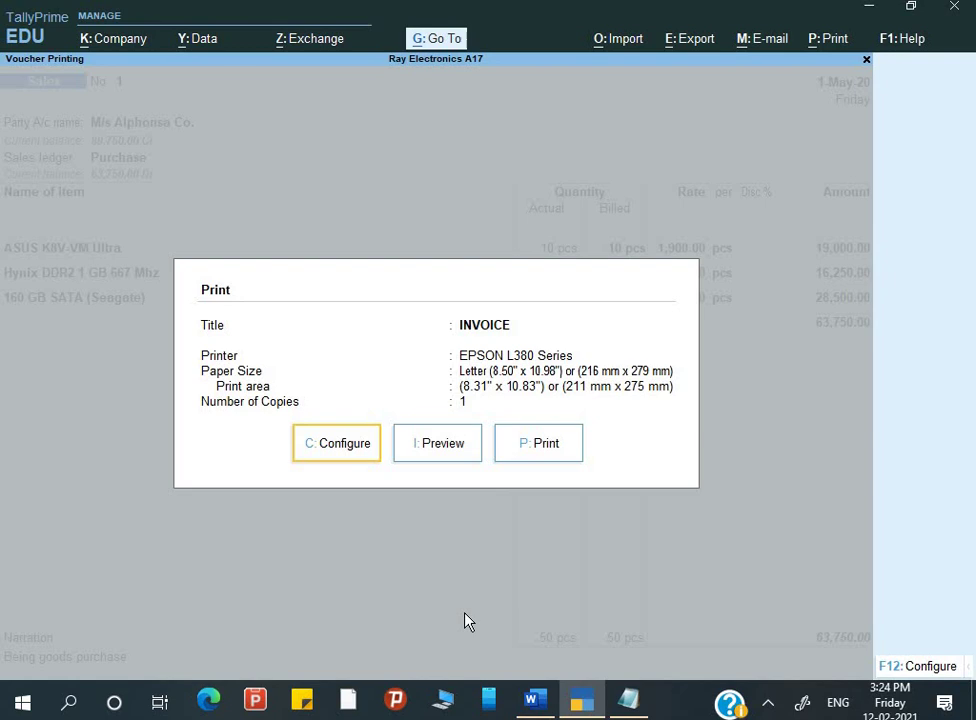
# Check the assignment in Word, preview the reconfigured invoice at enlarged size in TallyPrime, and return to the voucher.
pyautogui.hotkey('alt', 'Tab')
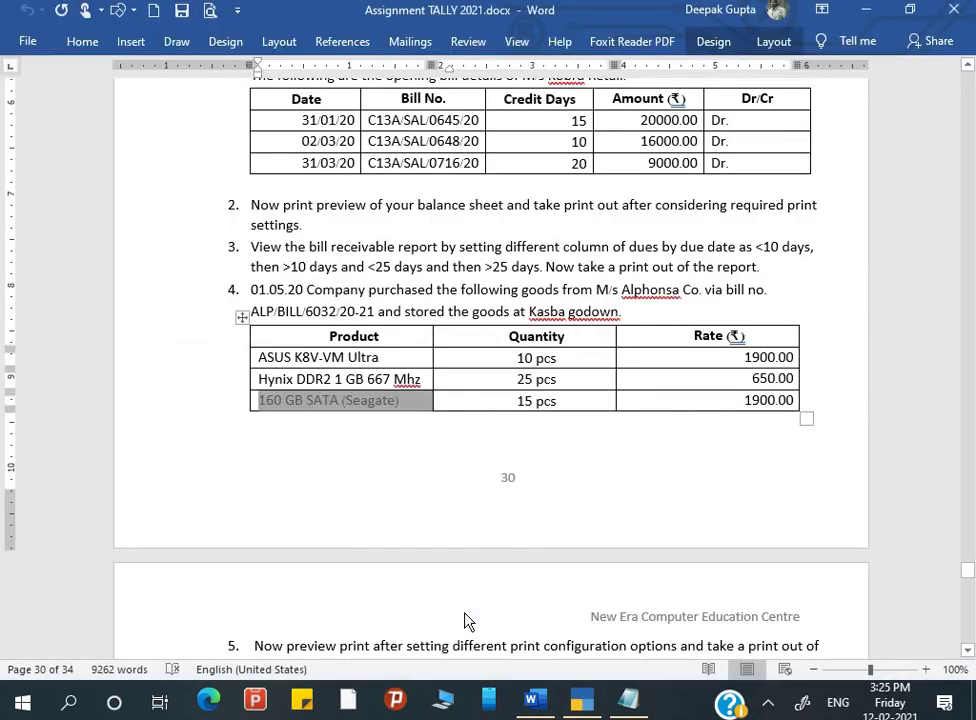
pyautogui.hotkey('alt', 'Tab')
pyautogui.press('Right')
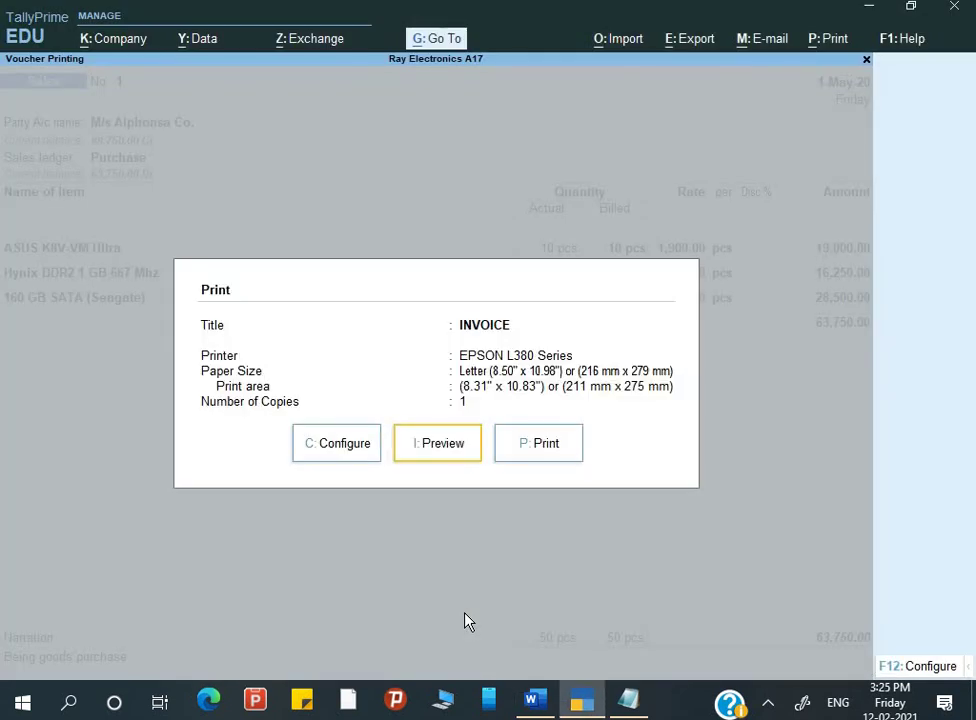
pyautogui.press('Return')
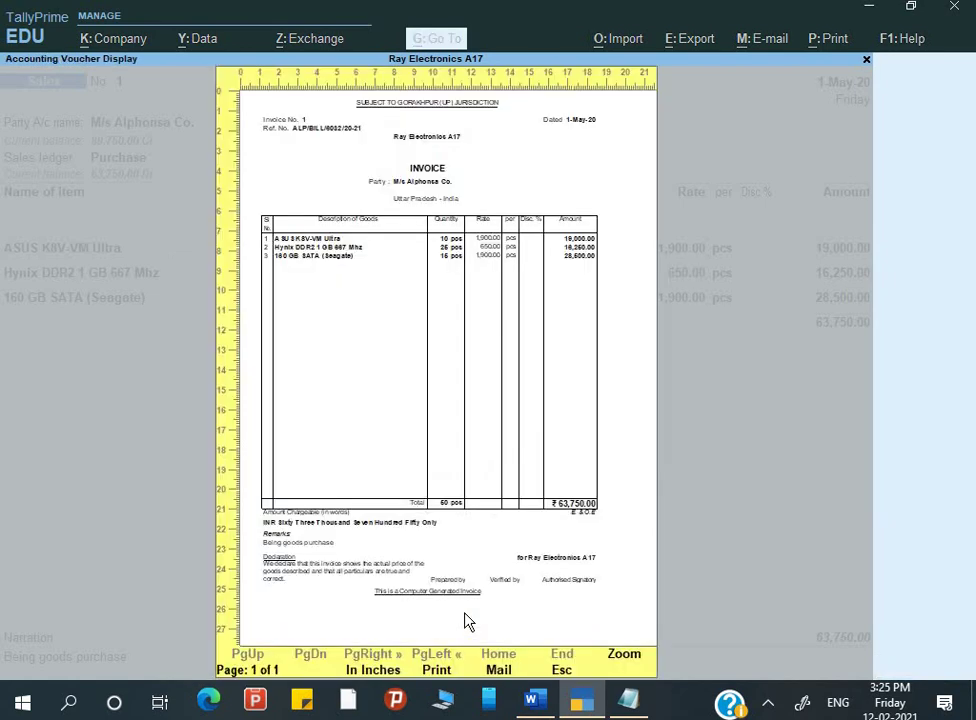
pyautogui.press('Return')
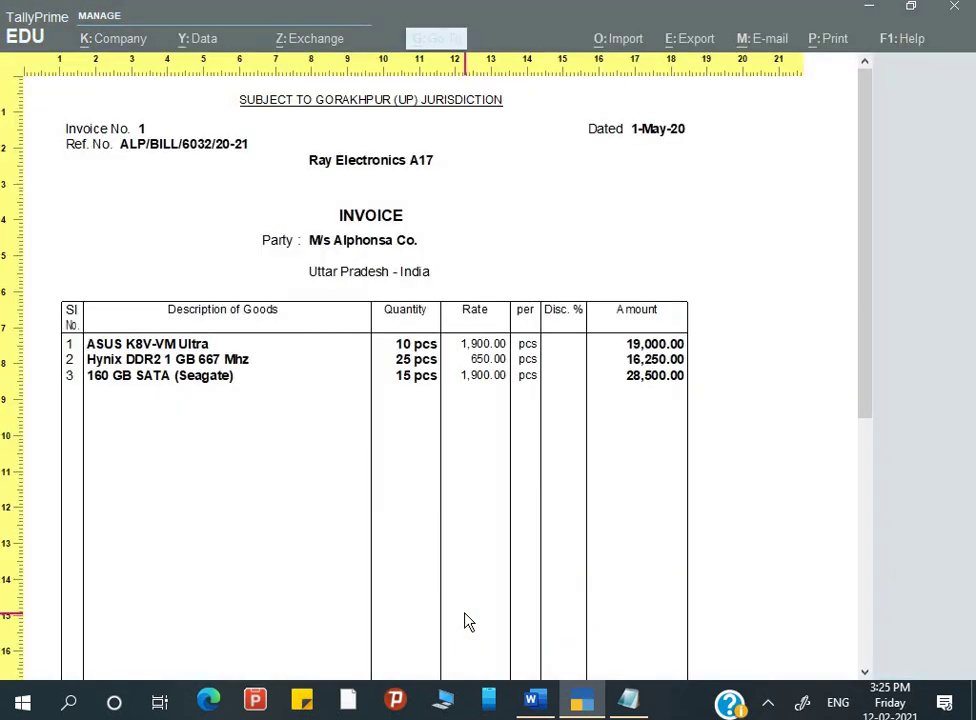
pyautogui.scroll(-5, 468, 615)
pyautogui.scroll(2, 469, 610)
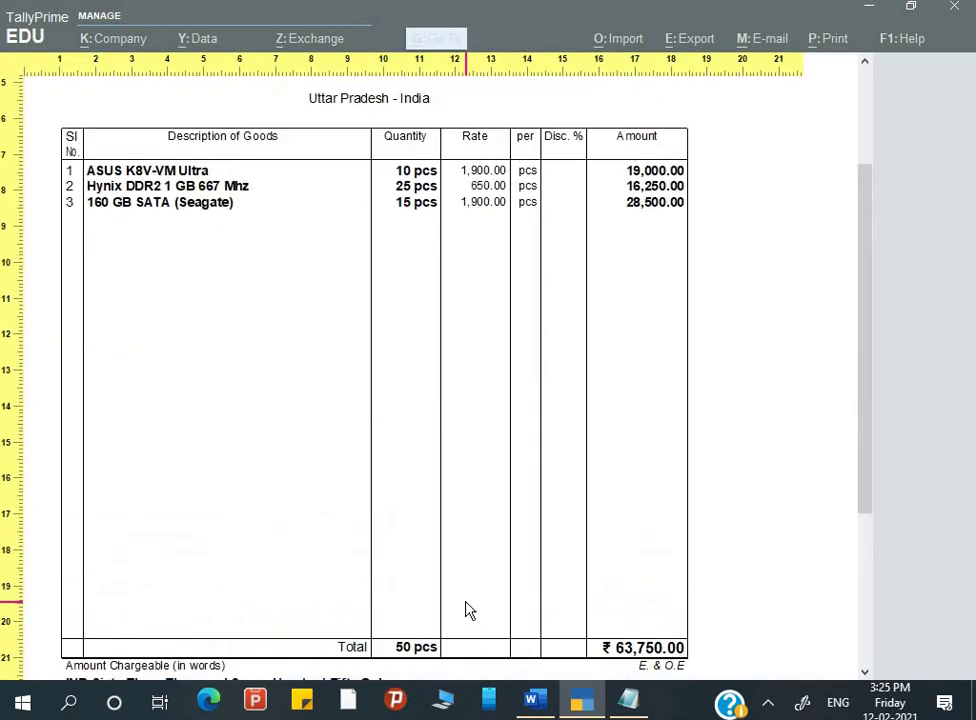
pyautogui.press('Return')
pyautogui.press('Escape')
pyautogui.press('Escape')
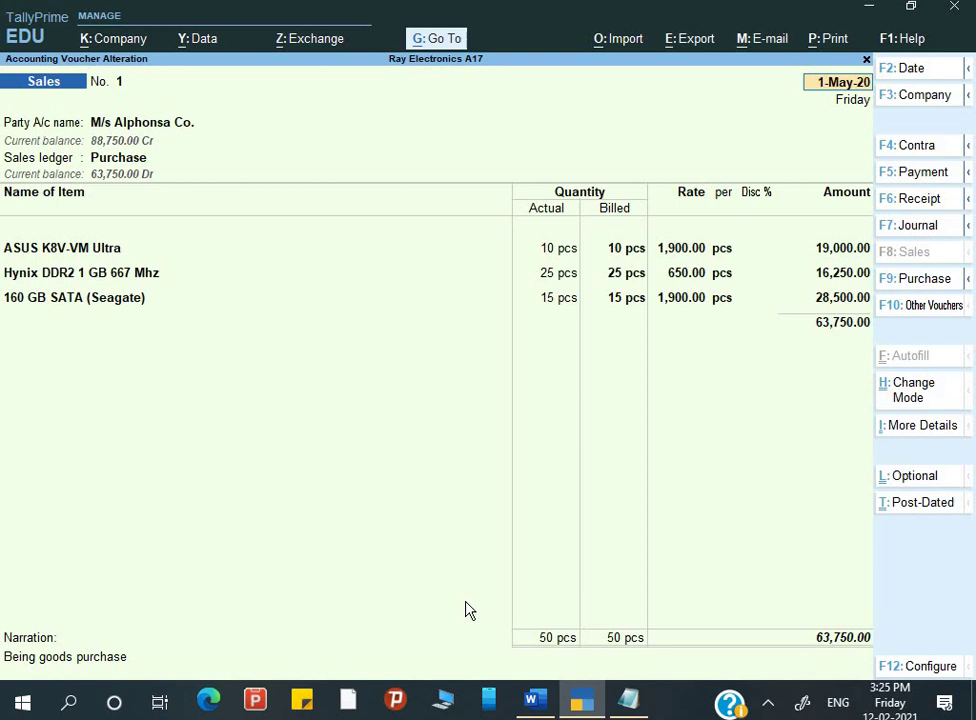
# Accept the voucher's existing date, dispatch and party details up to the sales ledger, and leave the blank ledger creation form.
pyautogui.press('Return')
pyautogui.press('Return')
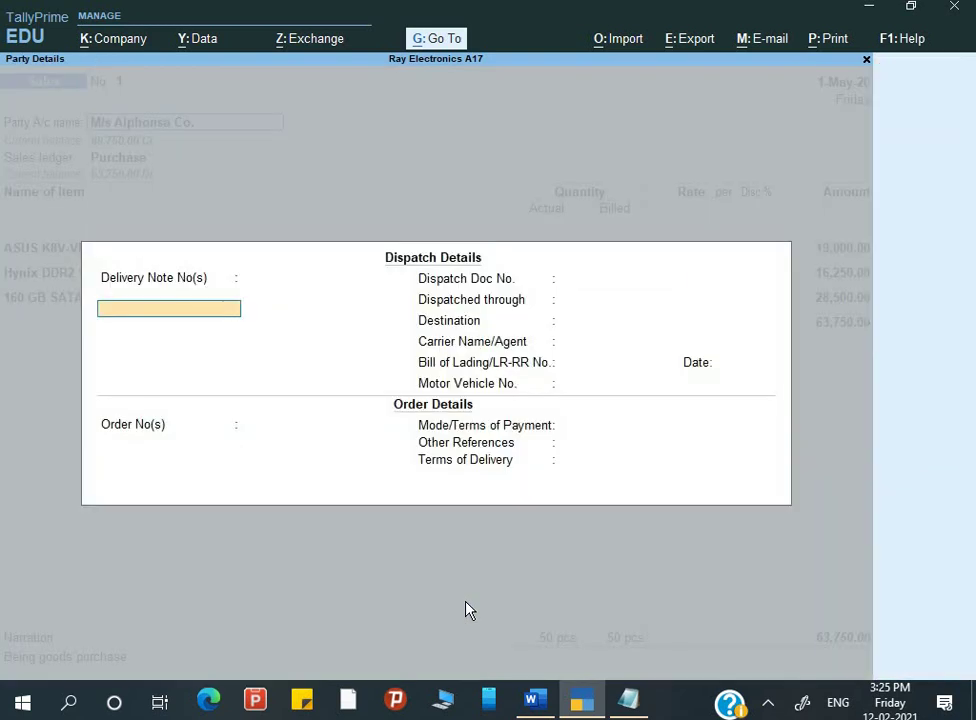
pyautogui.press('Return')
pyautogui.press('Return')
pyautogui.press('Return')
pyautogui.press('Return')
pyautogui.press('Return')
pyautogui.press('Return')
pyautogui.press('Return')
pyautogui.press('Return')
pyautogui.press('Return')
pyautogui.press('Return')
pyautogui.press('Return')
pyautogui.press('Return')
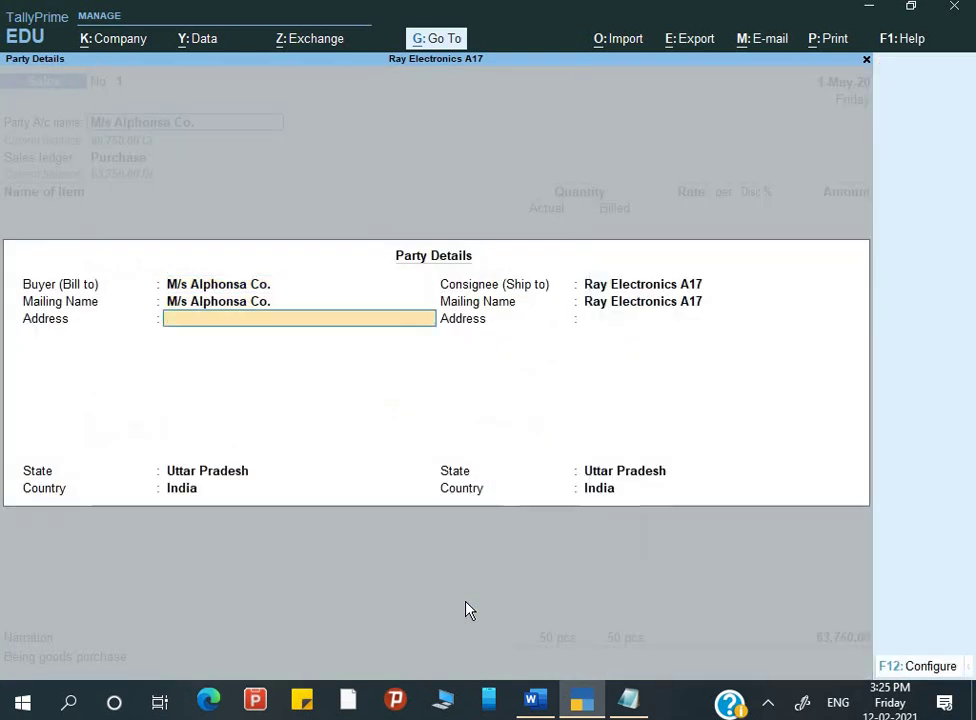
pyautogui.press('Return')
pyautogui.press('Return')
pyautogui.press('Return')
pyautogui.press('Return')
pyautogui.press('Return')
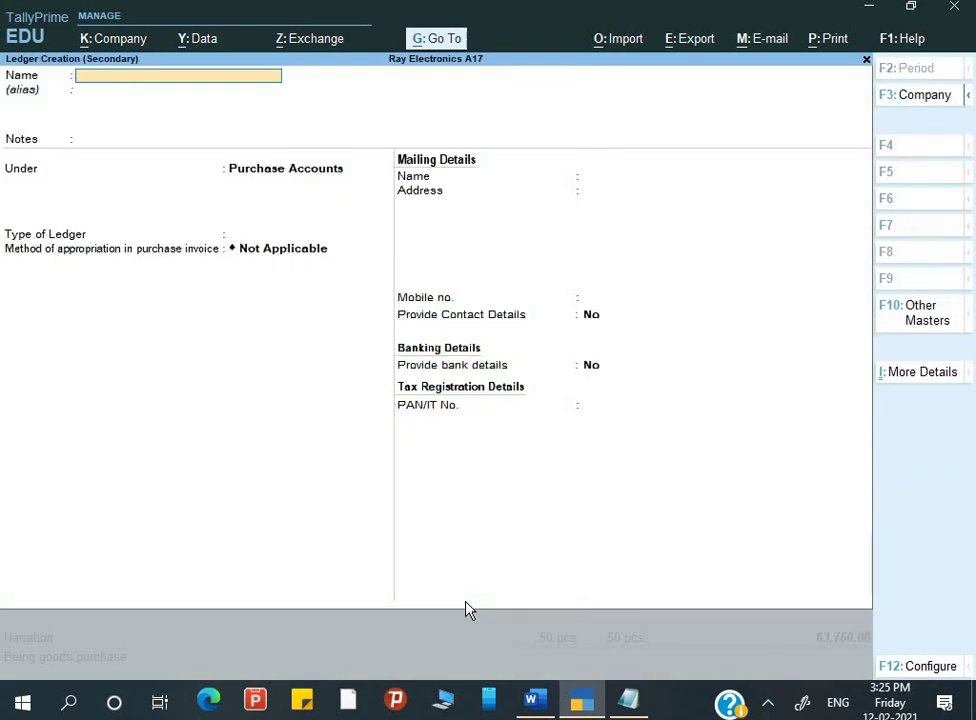
pyautogui.press('Escape')
pyautogui.press('y')
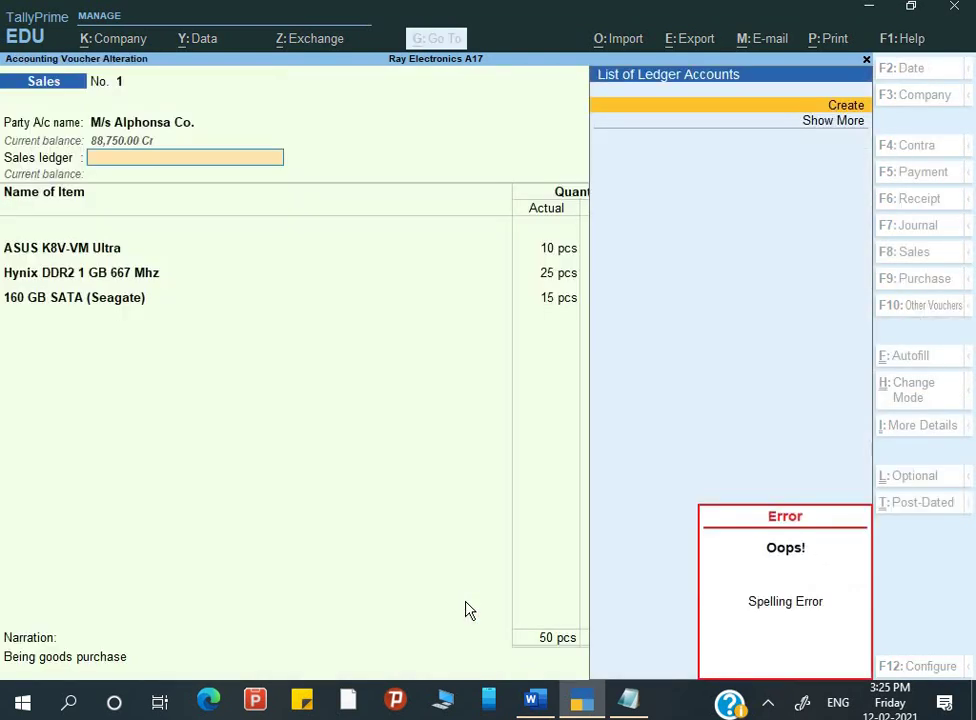
# Create a ledger named Sales under Sales Accounts with ledger type Not Applicable and use it as the voucher's sales ledger.
pyautogui.press('Return')
pyautogui.write('Sales')
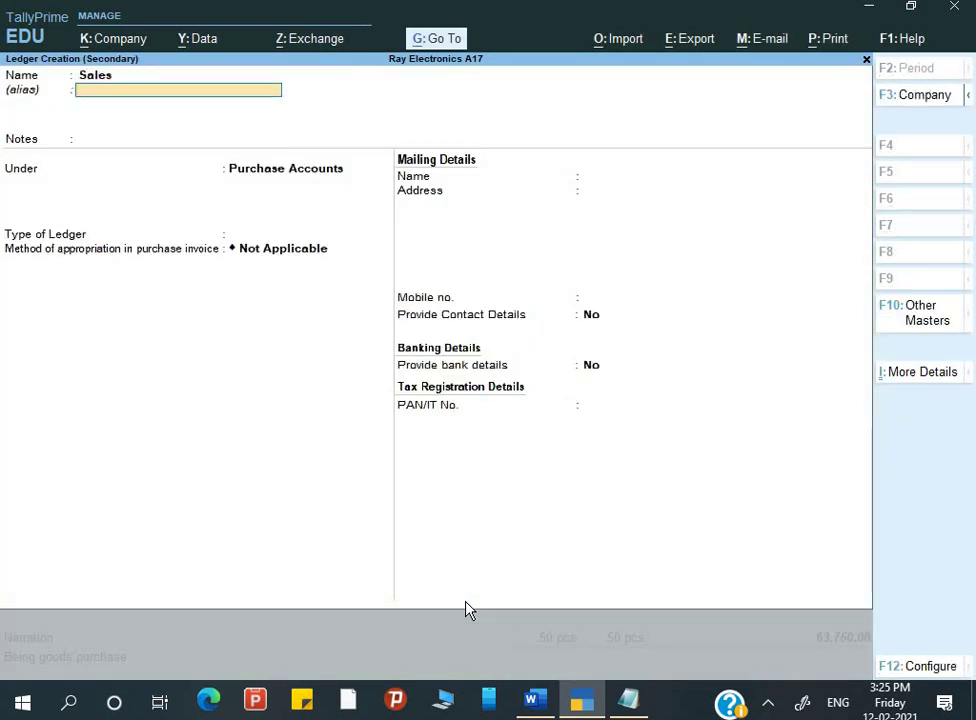
pyautogui.press('Return')
pyautogui.write('S')
pyautogui.press('Return')
pyautogui.hotkey('ctrl', 'a')
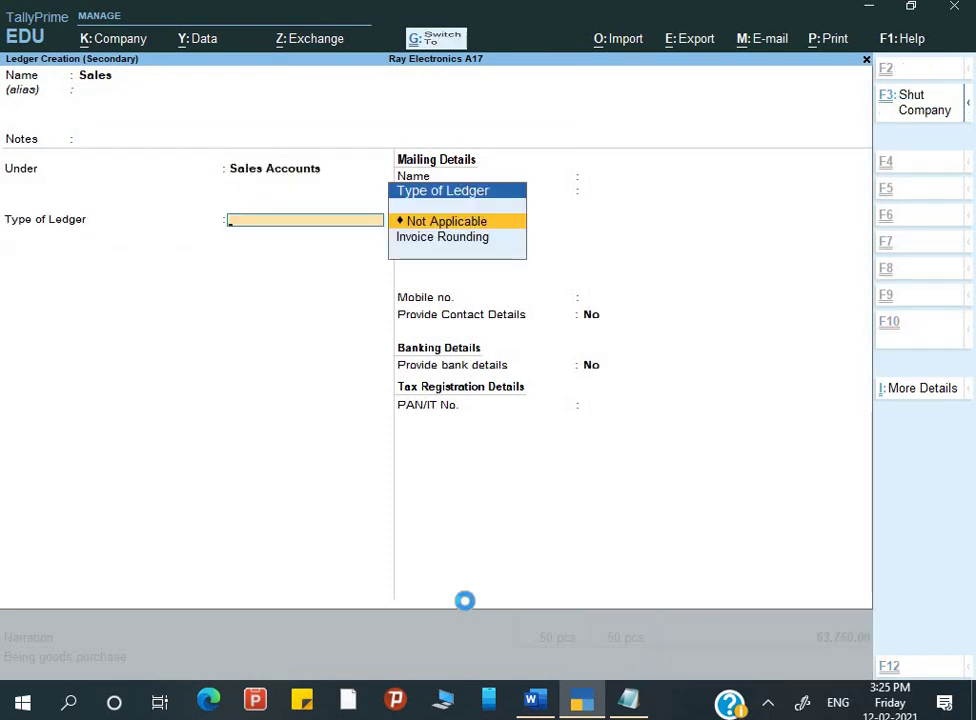
pyautogui.press('Return')
pyautogui.press('Return')
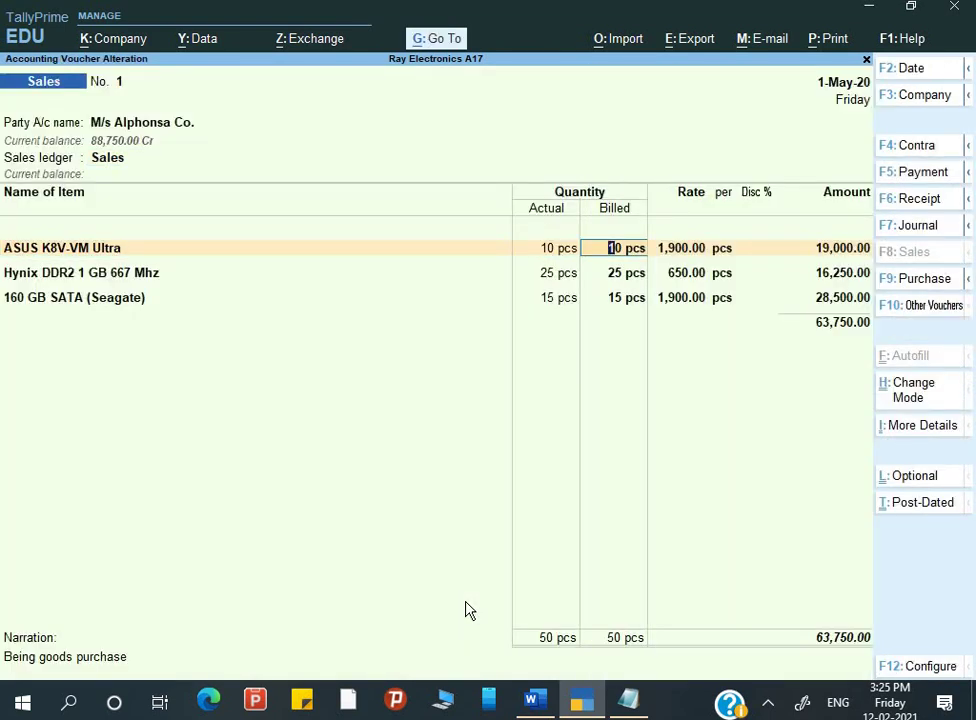
# Open the master creation form for a new godown without closing the M/s Alphonsa Co. voucher.
pyautogui.press('BackSpace')
pyautogui.press('BackSpace')
pyautogui.hotkey('alt', 'g')
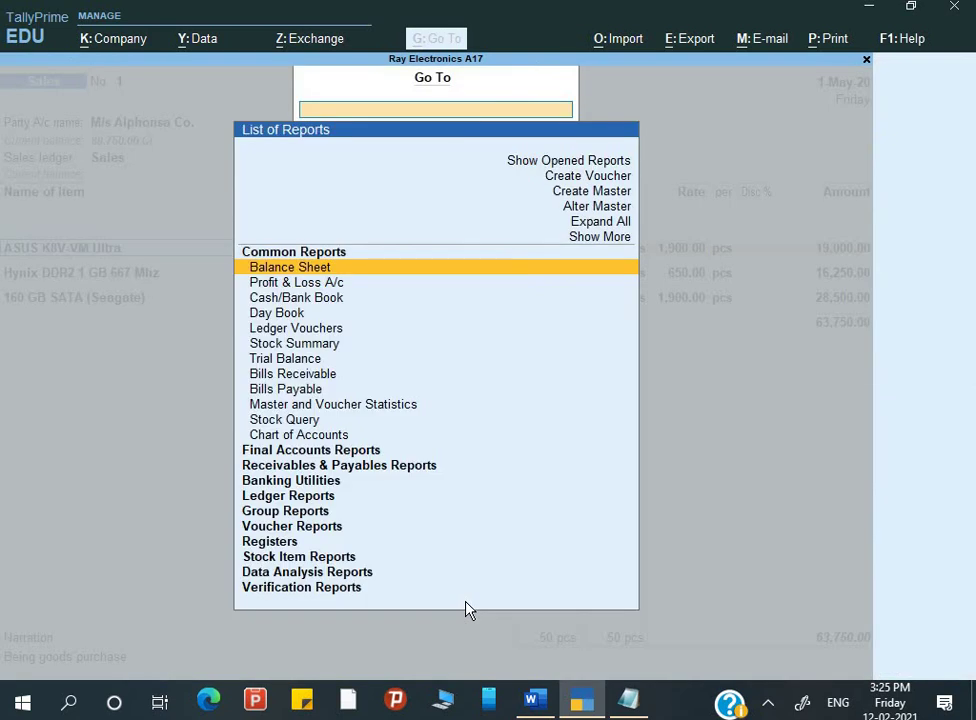
pyautogui.press('Up')
pyautogui.press('Up')
pyautogui.press('Up')
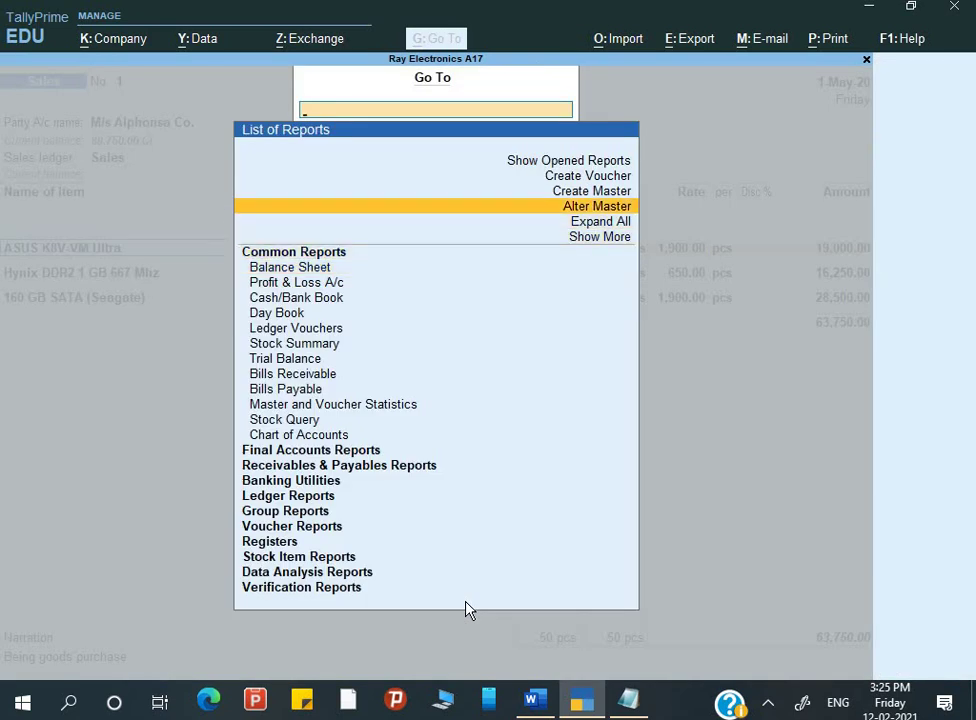
pyautogui.press('Up')
pyautogui.press('Return')
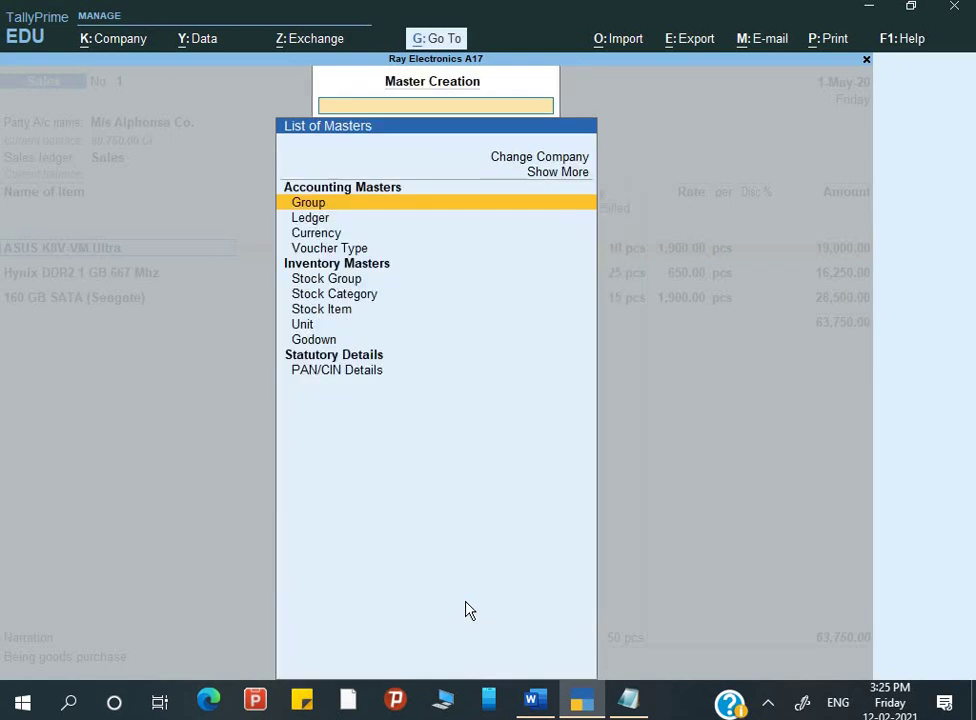
pyautogui.press('Down')
pyautogui.press('Down')
pyautogui.press('Down')
pyautogui.press('Down')
pyautogui.press('Down')
pyautogui.press('Down')
pyautogui.press('Down')
pyautogui.press('Down')
pyautogui.press('Return')
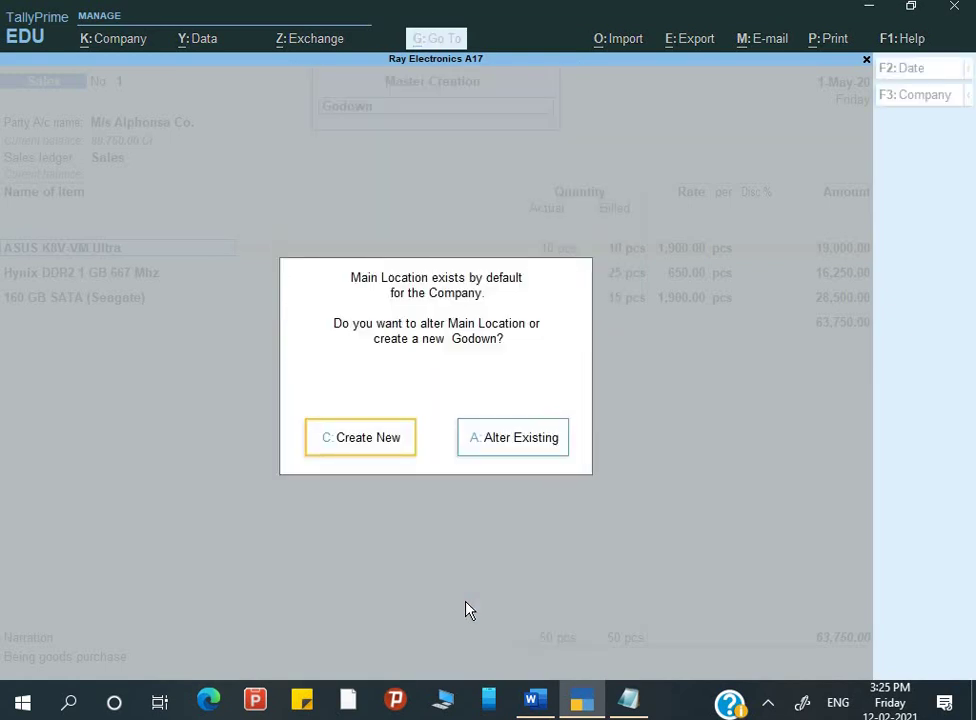
pyautogui.press('Return')
# Check the godown name in the Word assignment, create the Kasba godown under Primary in TallyPrime, and return to the voucher.
pyautogui.hotkey('alt', 'Tab')
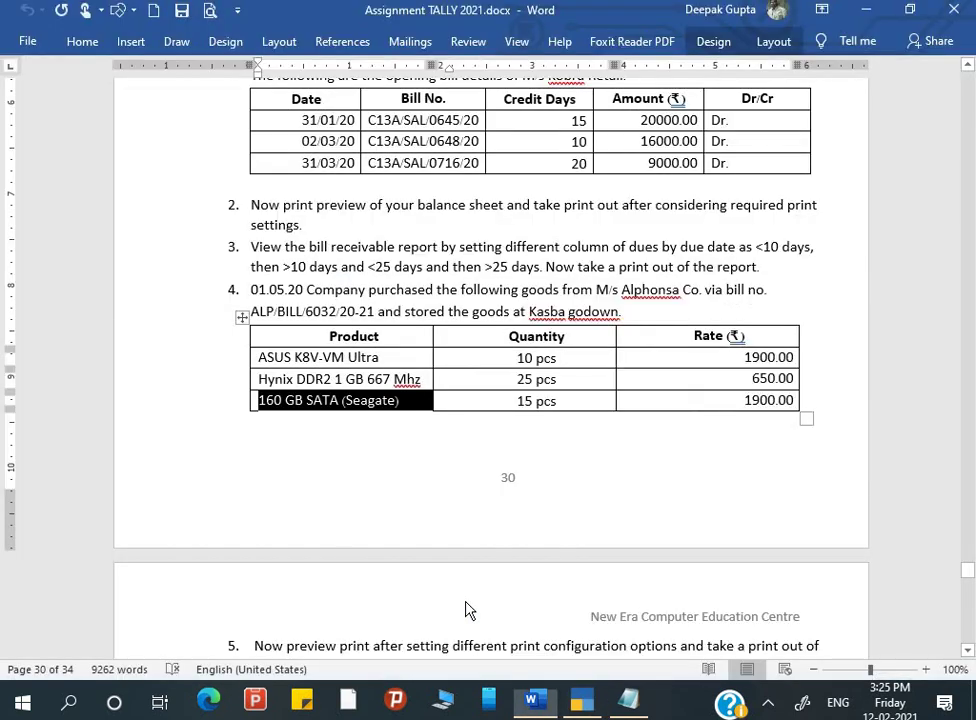
pyautogui.hotkey('alt', 'Tab')
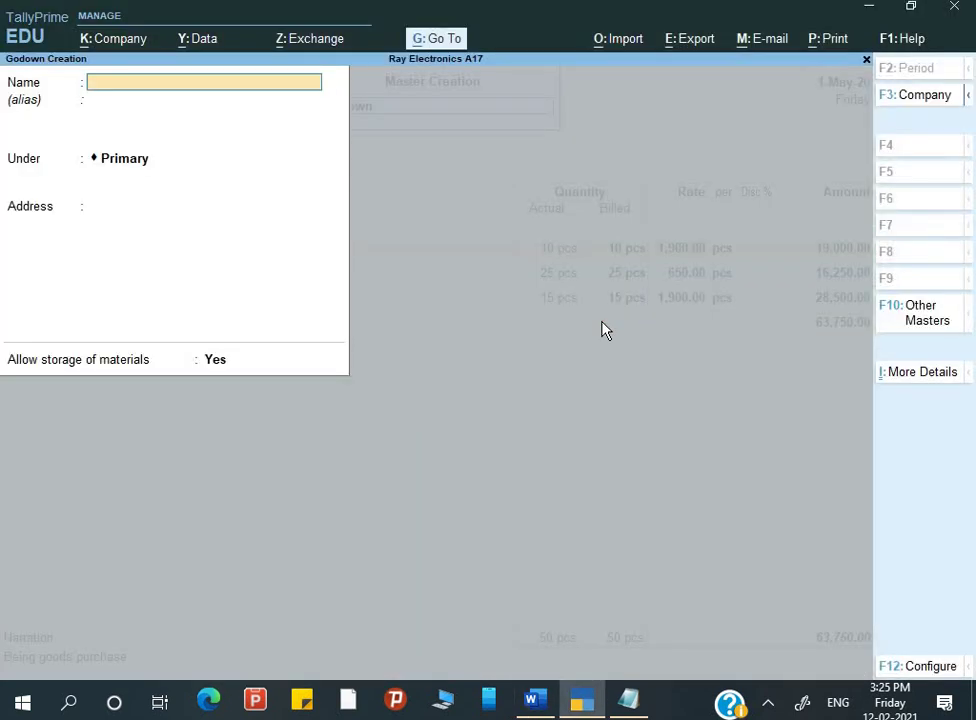
pyautogui.write('Kas')
pyautogui.press('Return')
pyautogui.press('Return')
pyautogui.press('Return')
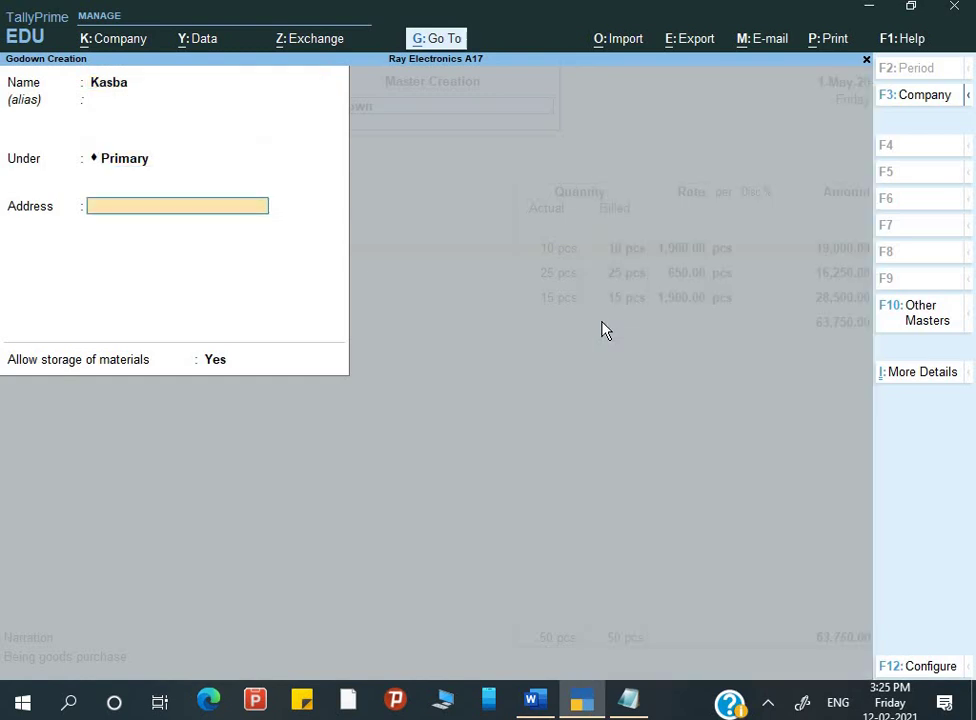
pyautogui.press('Return')
pyautogui.press('Return')
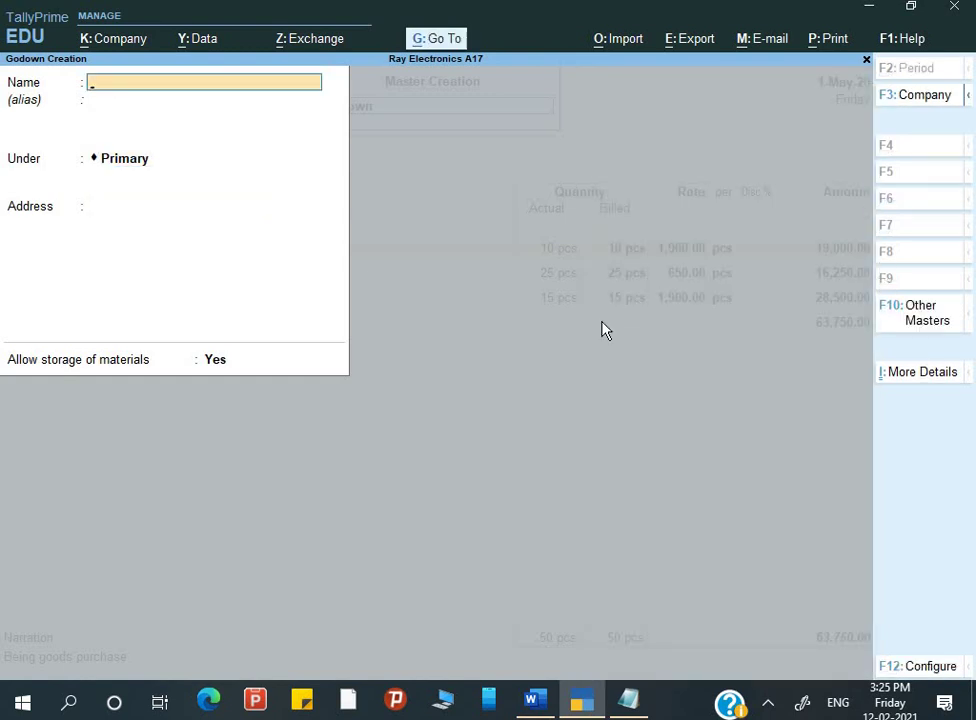
pyautogui.press('Escape')
pyautogui.press('y')
pyautogui.press('Escape')
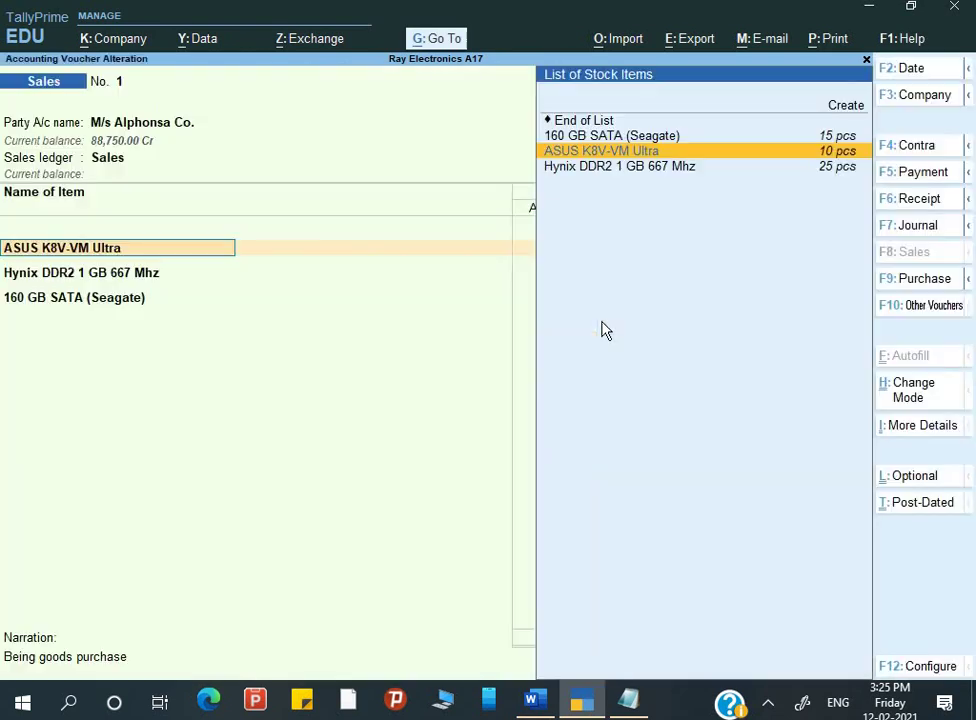
# Allocate the 10 pcs of ASUS K8V-VM Ultra to the Kasba godown, keeping the item's rate and amount.
pyautogui.press('Return')
pyautogui.press('Return')
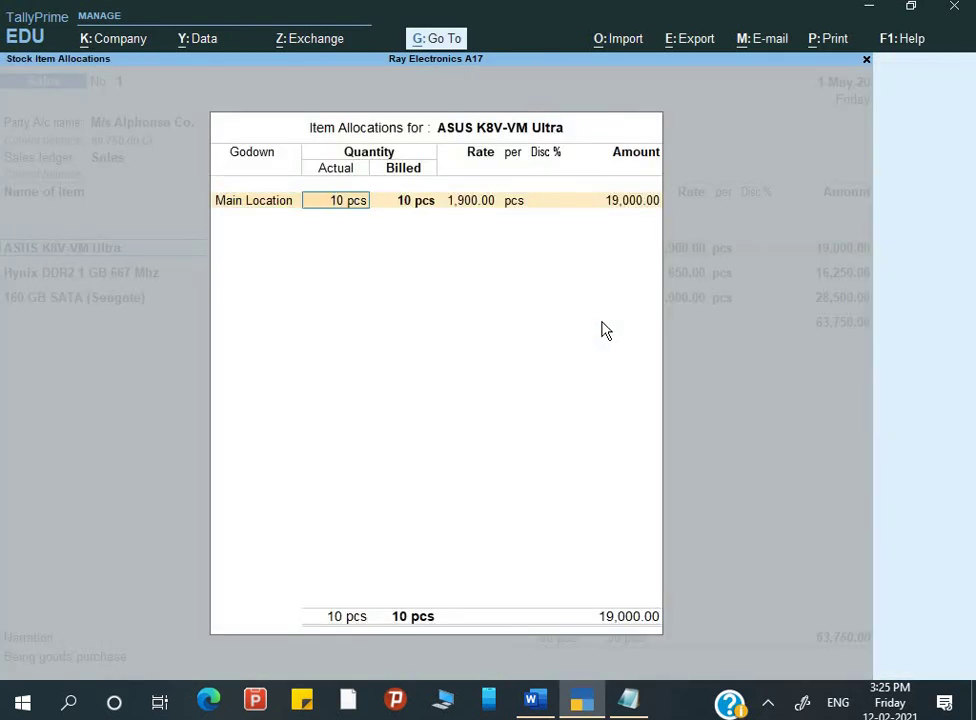
pyautogui.press('BackSpace')
pyautogui.press('Up')
pyautogui.press('Up')
pyautogui.press('Down')
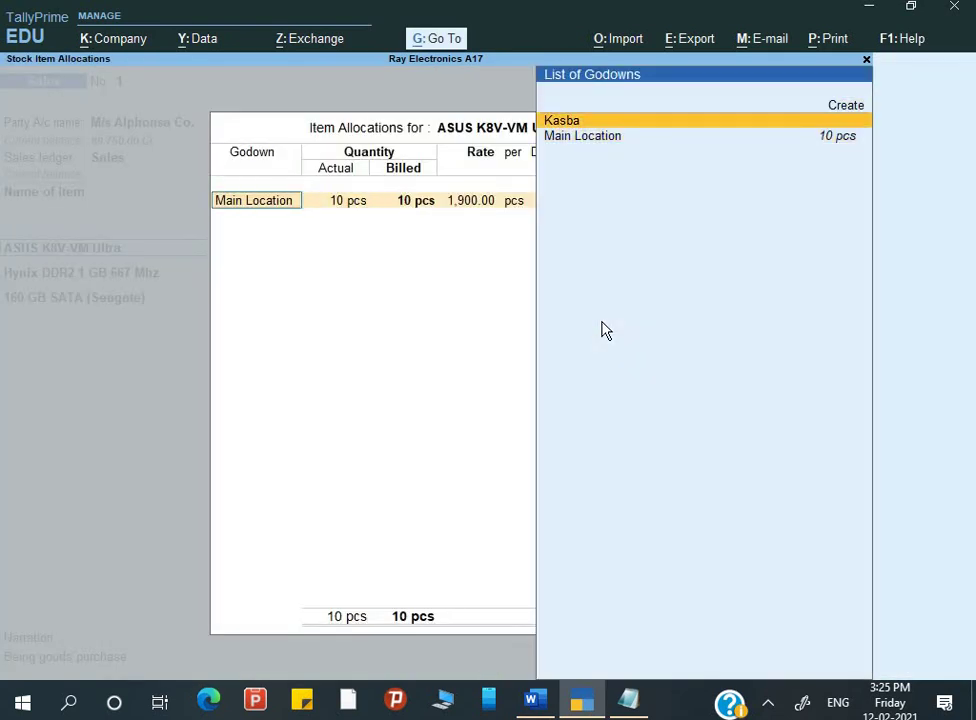
pyautogui.press('Return')
pyautogui.press('Return')
pyautogui.press('Return')
pyautogui.press('Return')
pyautogui.press('Return')
pyautogui.press('Return')
pyautogui.press('Return')
pyautogui.press('Return')
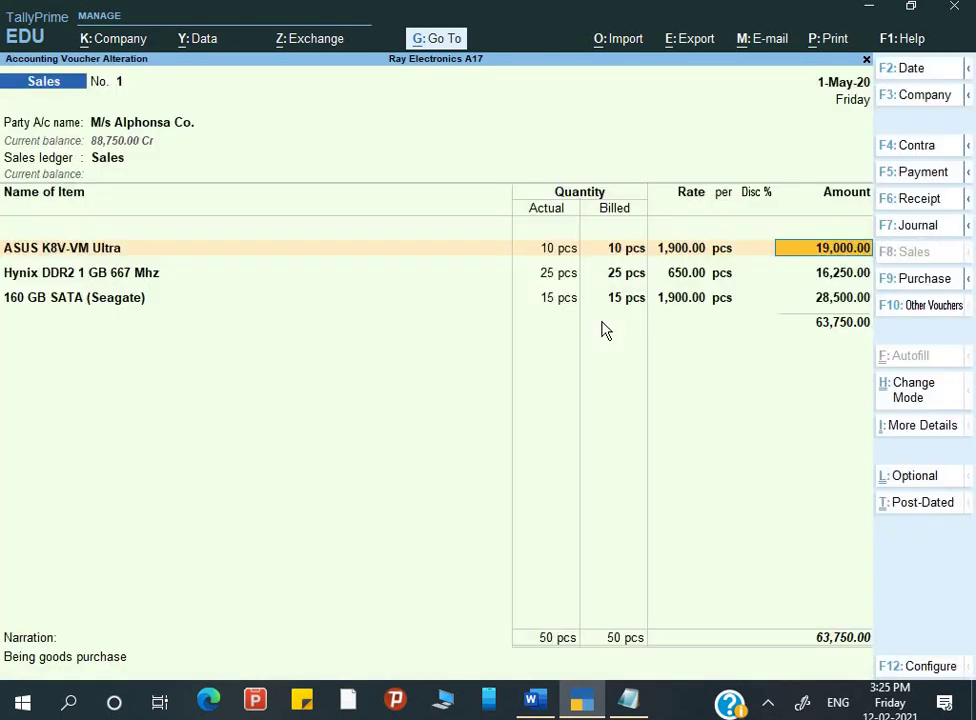
pyautogui.press('Return')
# Allocate the 25 pcs of Hynix DDR2 1 GB 667 Mhz to the Kasba godown and accept the item line.
pyautogui.press('Return')
pyautogui.press('BackSpace')
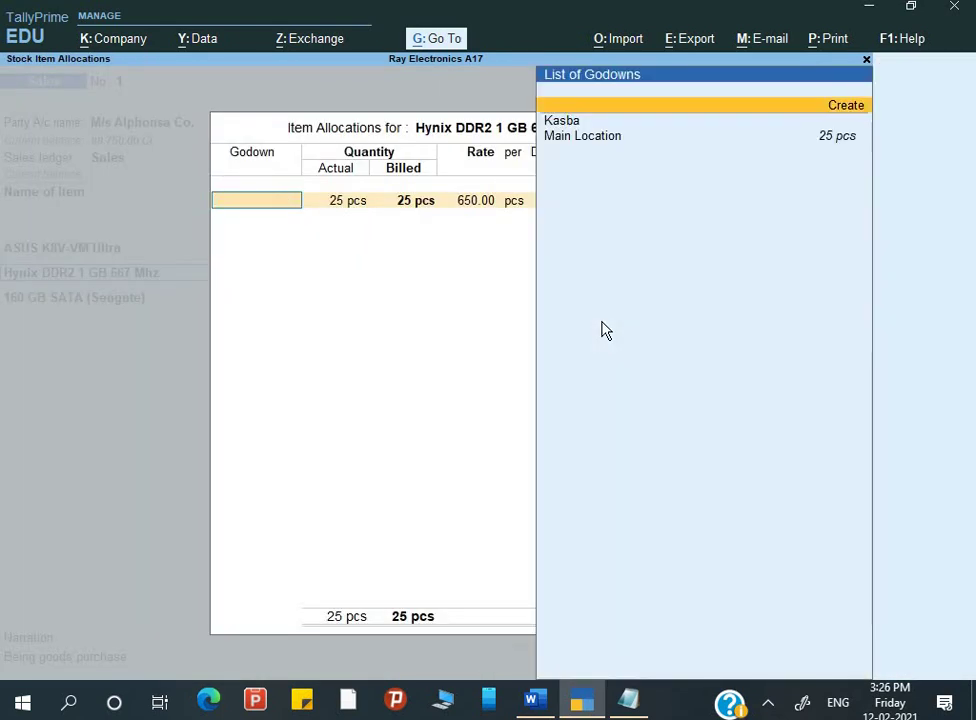
pyautogui.press('Down')
pyautogui.press('Return')
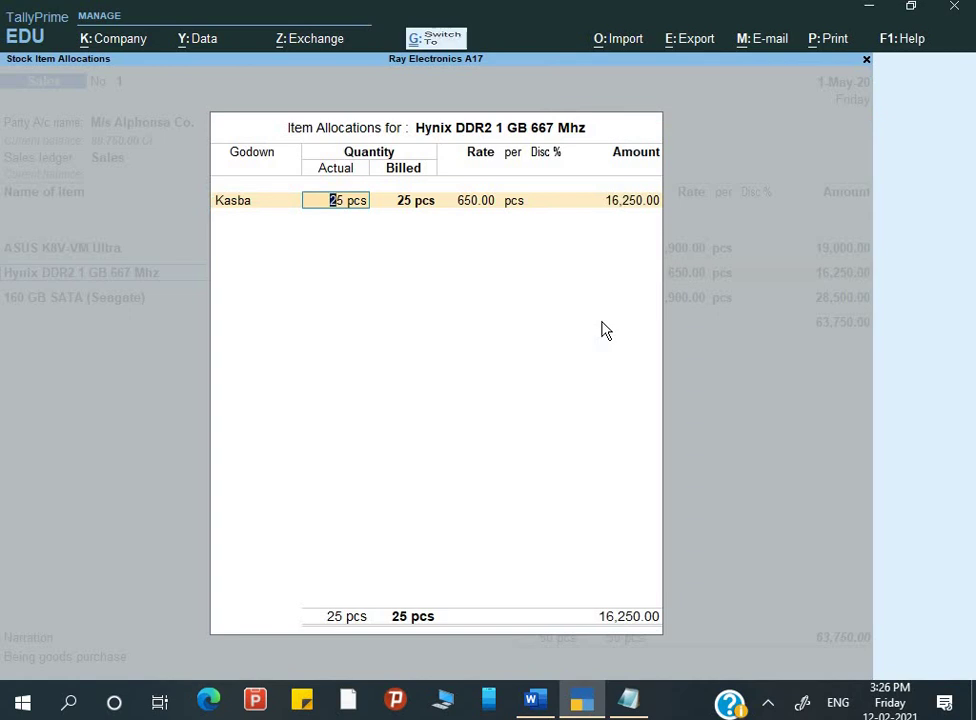
pyautogui.press('Return')
pyautogui.press('Return')
pyautogui.press('Return')
pyautogui.press('Return')
pyautogui.press('Return')
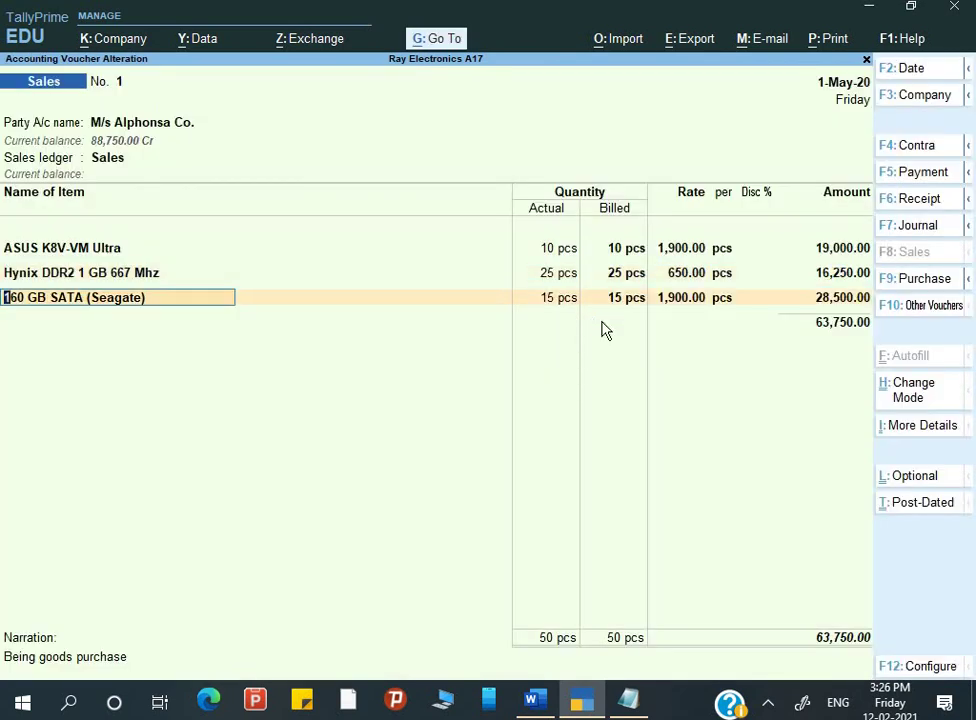
# Allocate the 15 pcs of 160 GB SATA (Seagate) to the Kasba godown and accept the item line.
pyautogui.press('Return')
pyautogui.press('BackSpace')
pyautogui.press('Down')
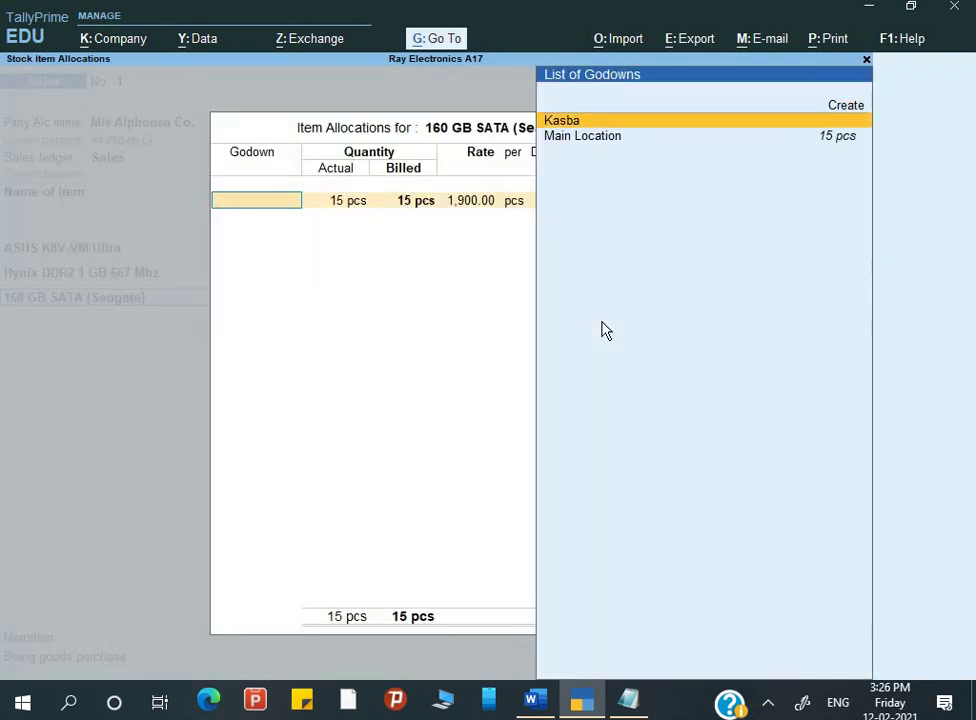
pyautogui.press('Return')
pyautogui.press('Return')
pyautogui.press('Return')
pyautogui.press('Return')
pyautogui.press('Return')
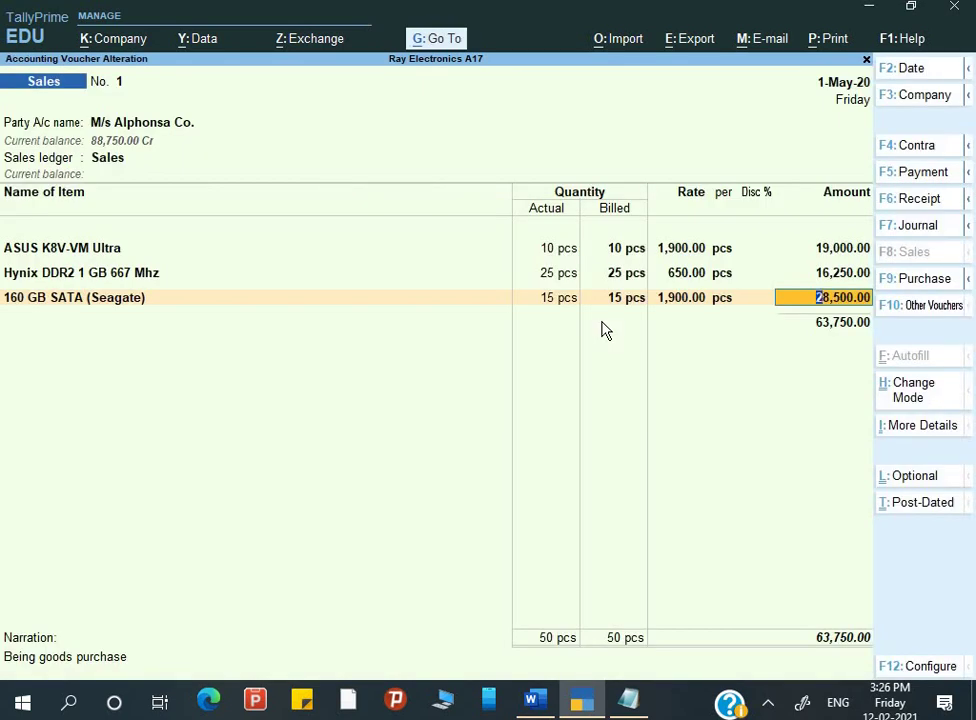
pyautogui.press('Return')
# Preview the current voucher's invoice at enlarged size to check the godown names under the items, and close the preview.
pyautogui.hotkey('alt', 'p')
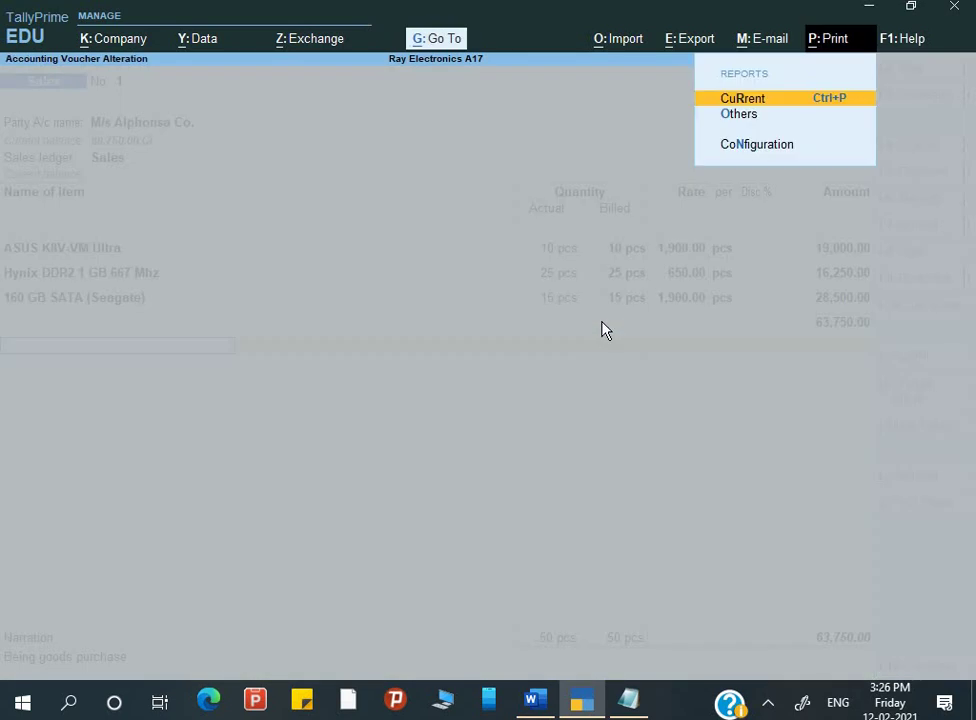
pyautogui.press('Return')
pyautogui.press('Left')
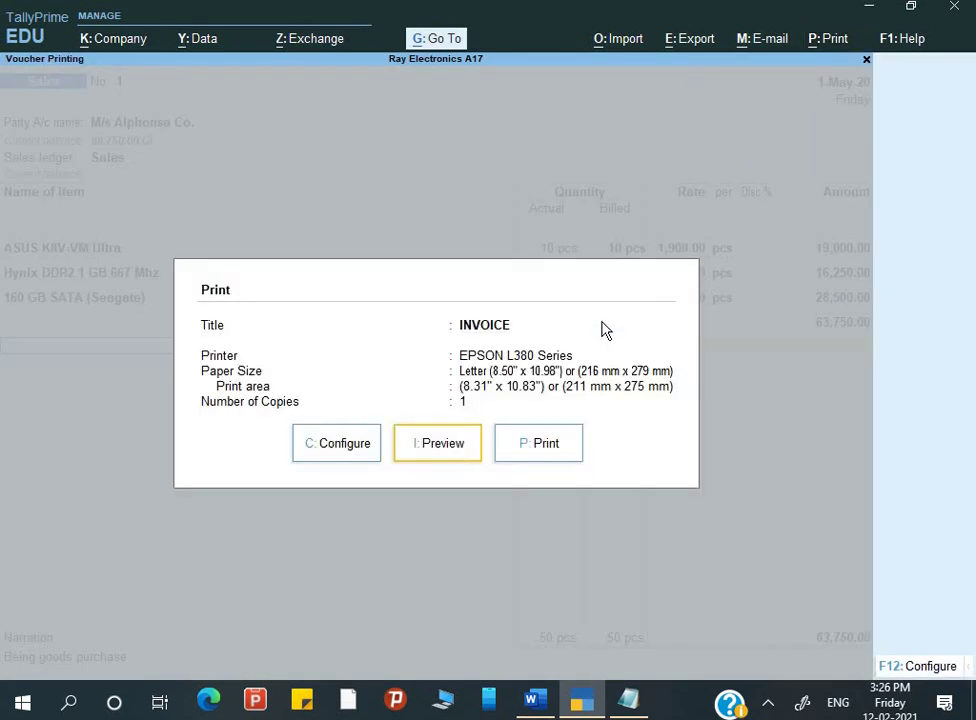
pyautogui.press('Return')
pyautogui.press('Return')
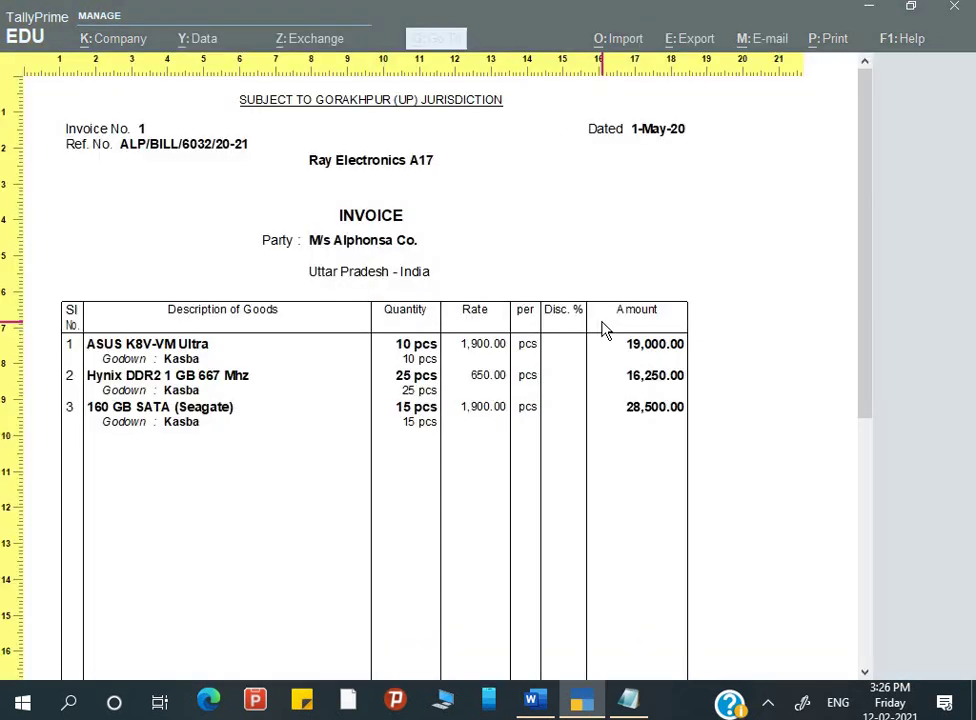
pyautogui.scroll(-1, 604, 330)
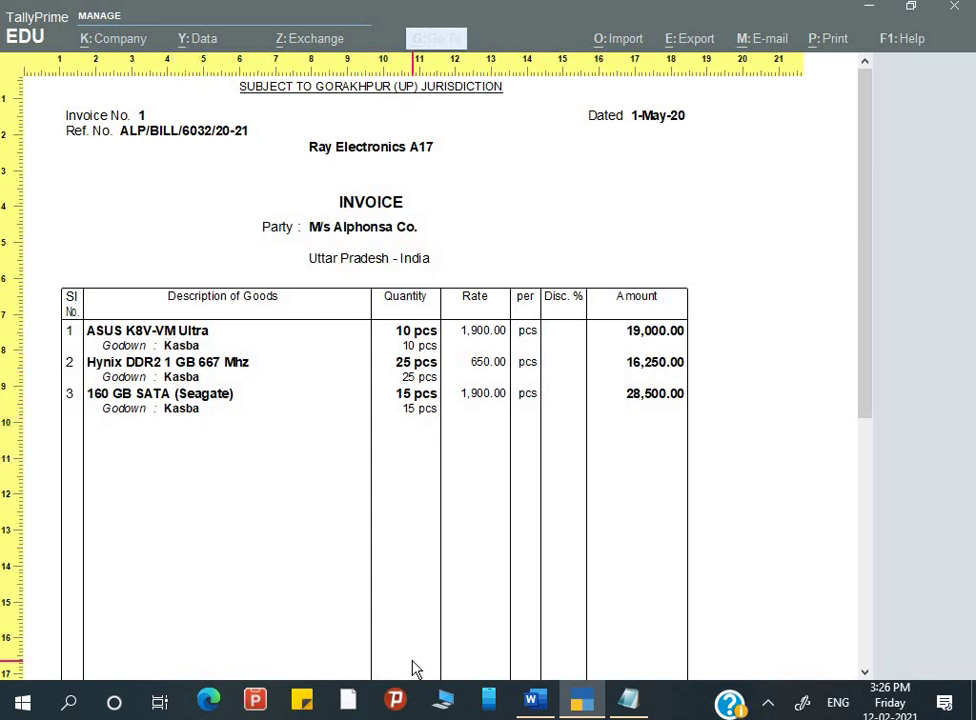
pyautogui.press('Escape')
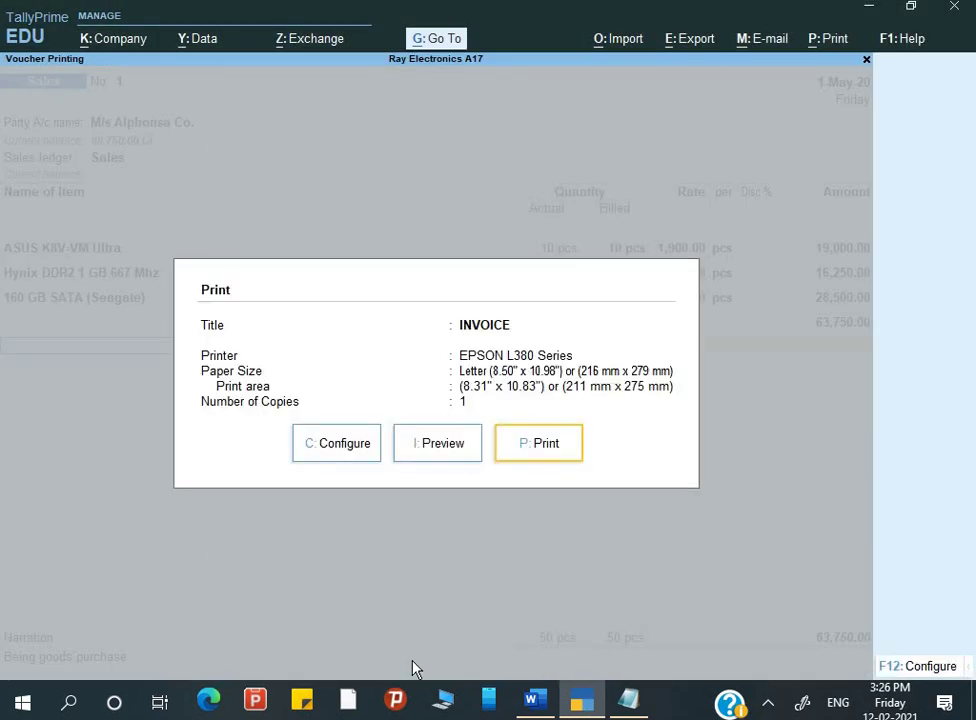
# Set Use Simple Invoice format to No for the printed invoice and leave the print configuration.
pyautogui.press('Left')
pyautogui.press('Left')
pyautogui.press('Return')
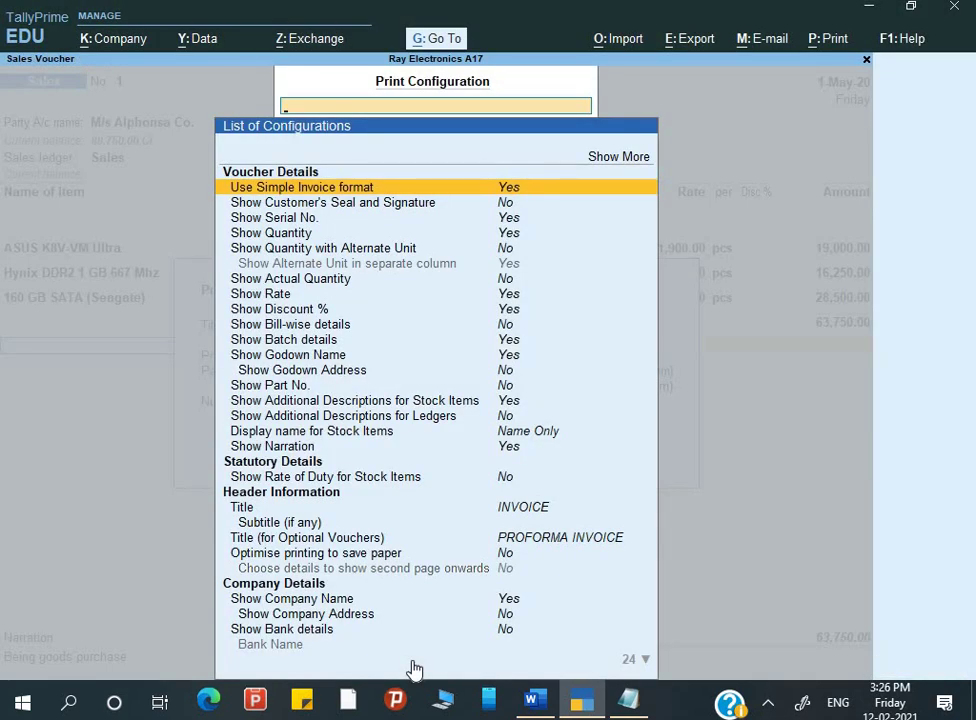
pyautogui.press('Return')
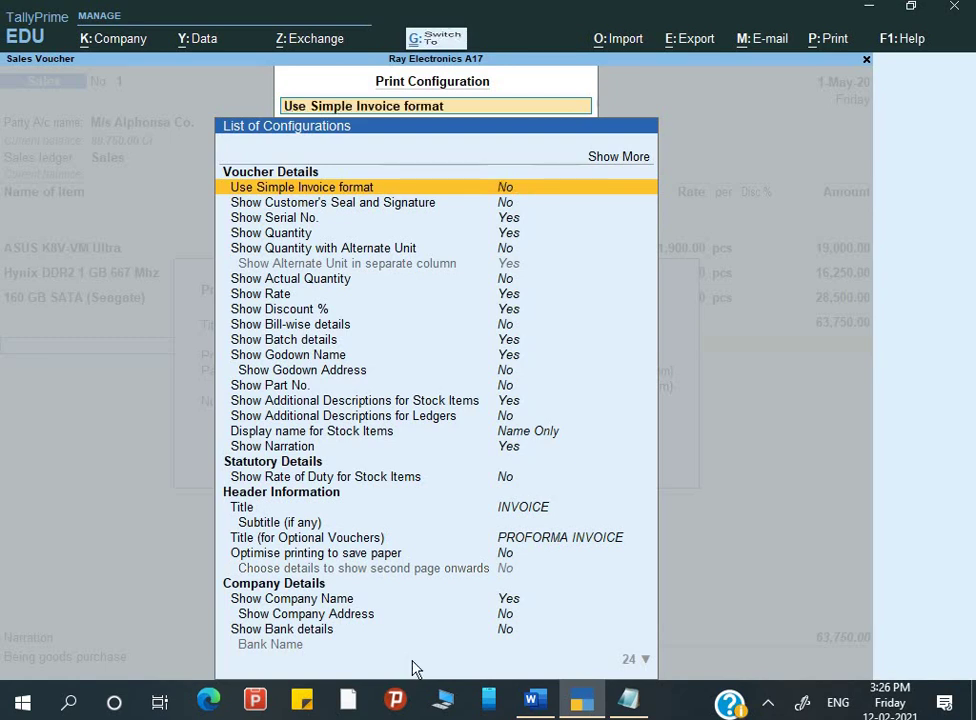
pyautogui.press('Escape')
# Preview the invoice in the detailed format, examine its header and item lines at enlarged size, and return to the full-page view.
pyautogui.press('Right')
pyautogui.press('Return')
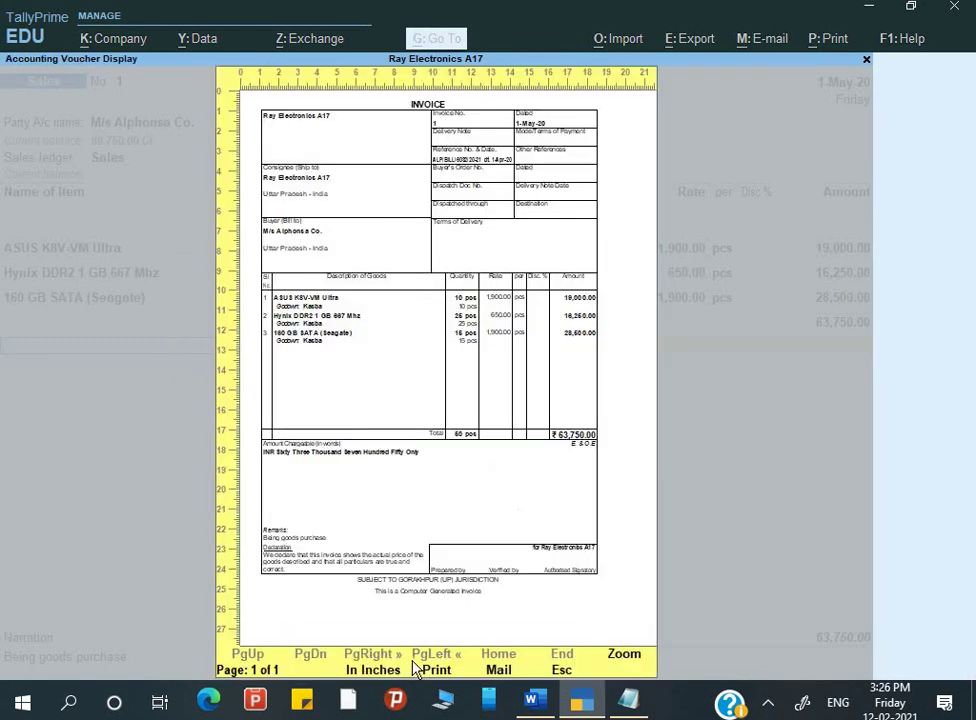
pyautogui.press('Return')
pyautogui.press('Down')
pyautogui.press('Down')
pyautogui.press('Down')
pyautogui.press('Down')
pyautogui.press('Down')
pyautogui.press('Down')
pyautogui.press('Down')
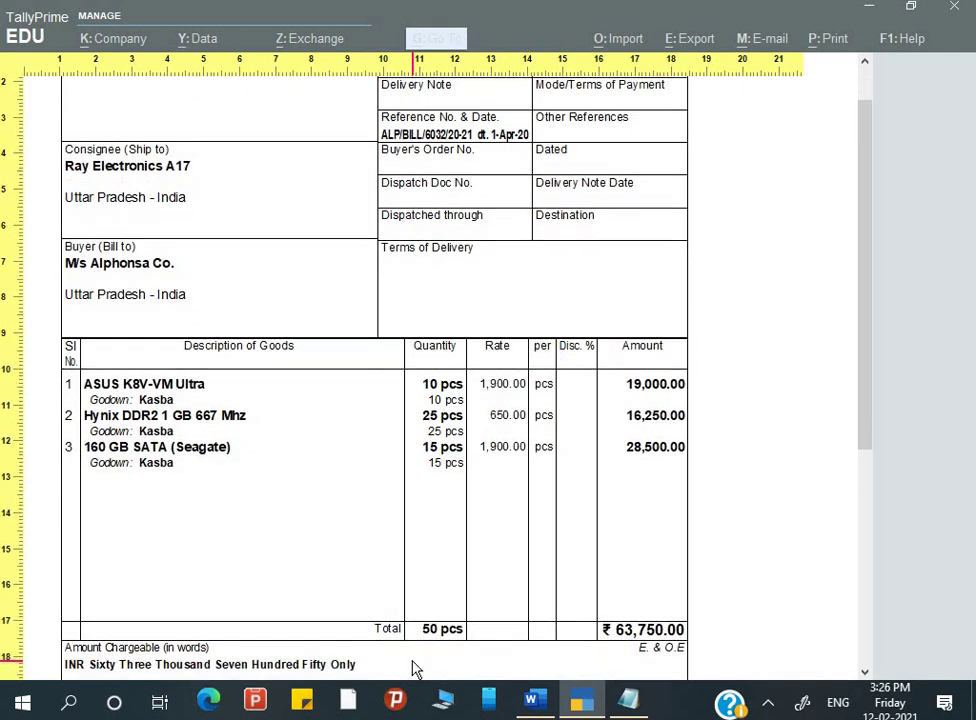
pyautogui.press('Up')
pyautogui.press('Up')
pyautogui.press('Up')
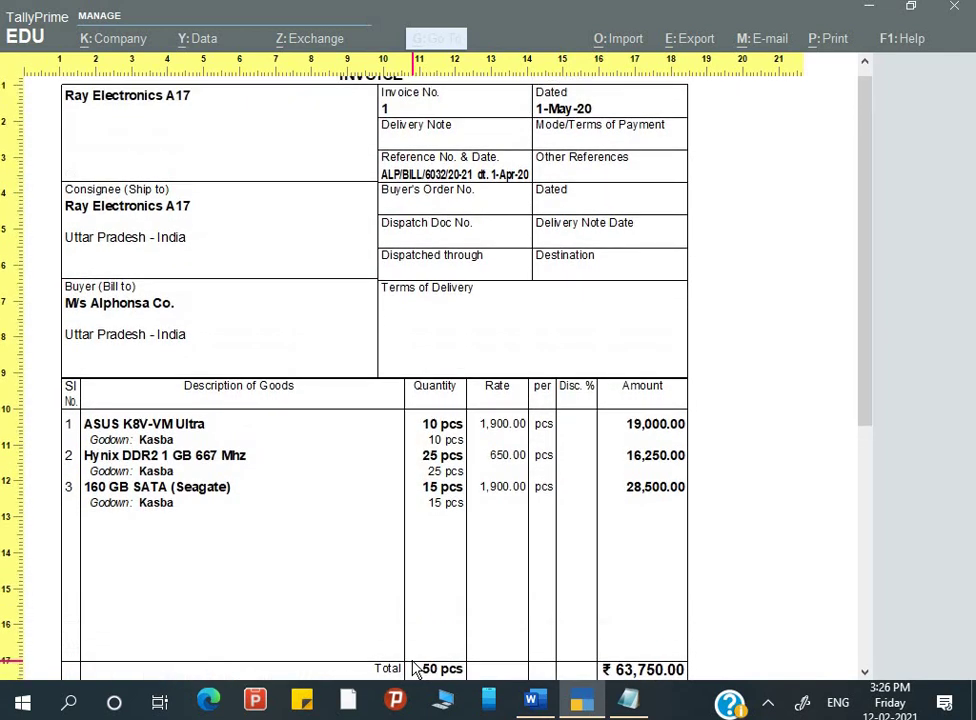
pyautogui.click(490, 325)
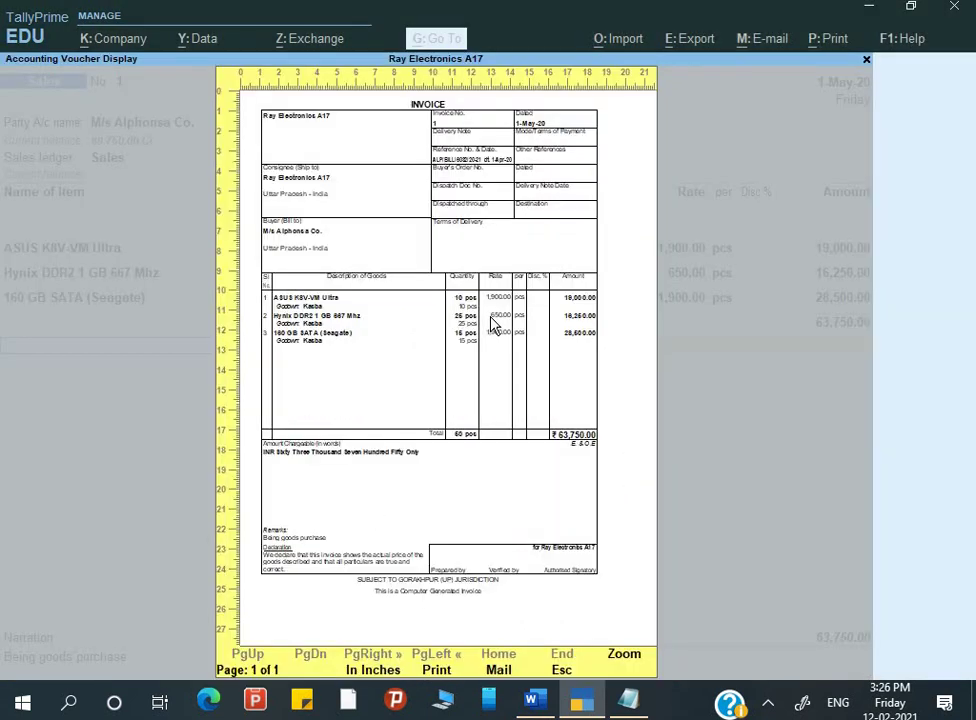
# Close the invoice preview, open the print configuration and expand it to list all the available options.
pyautogui.press('Escape')
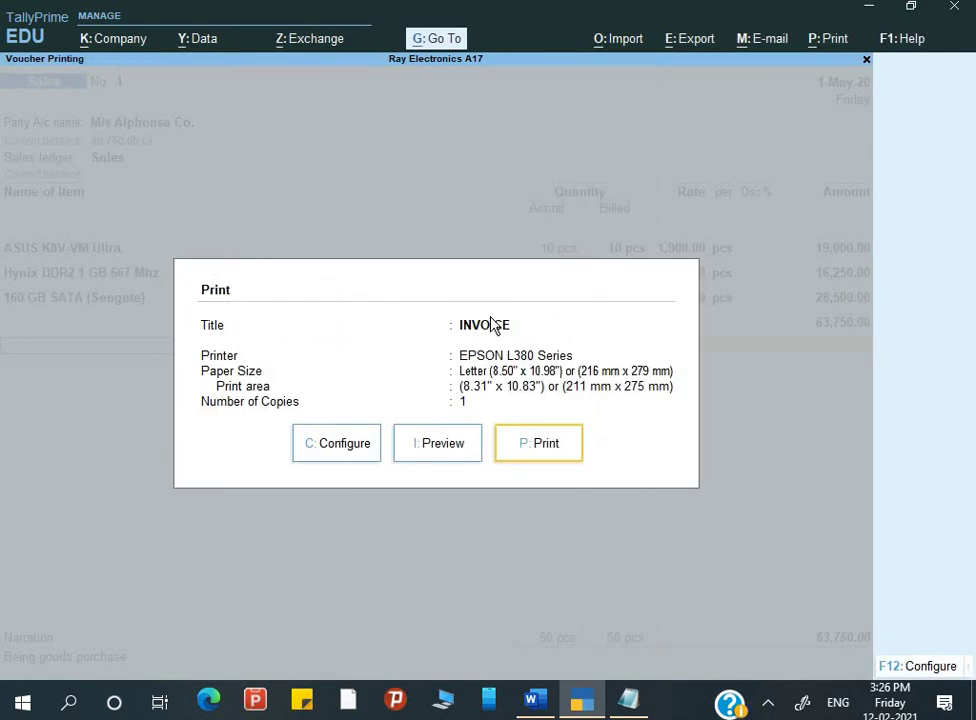
pyautogui.press('Left')
pyautogui.press('Left')
pyautogui.press('Return')
pyautogui.press('Down')
pyautogui.press('Down')
pyautogui.press('Down')
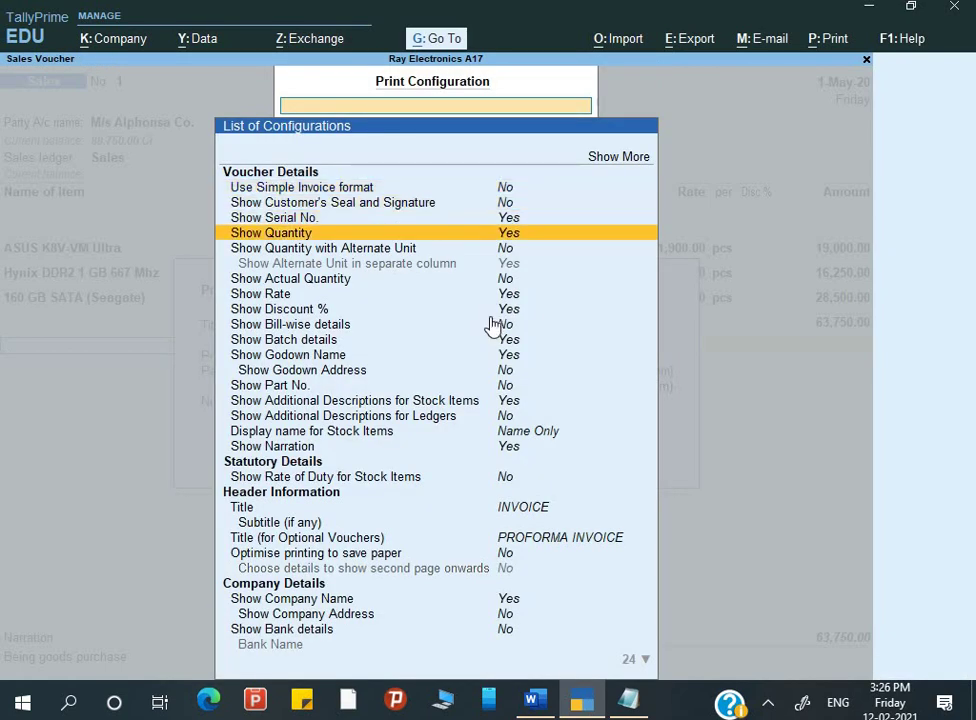
pyautogui.press('Down')
pyautogui.press('Down')
pyautogui.press('Down')
pyautogui.press('Down')
pyautogui.press('Down')
pyautogui.press('Down')
pyautogui.press('Down')
pyautogui.press('Down')
pyautogui.press('Down')
pyautogui.press('Up')
pyautogui.press('Up')
pyautogui.press('Up')
pyautogui.press('Up')
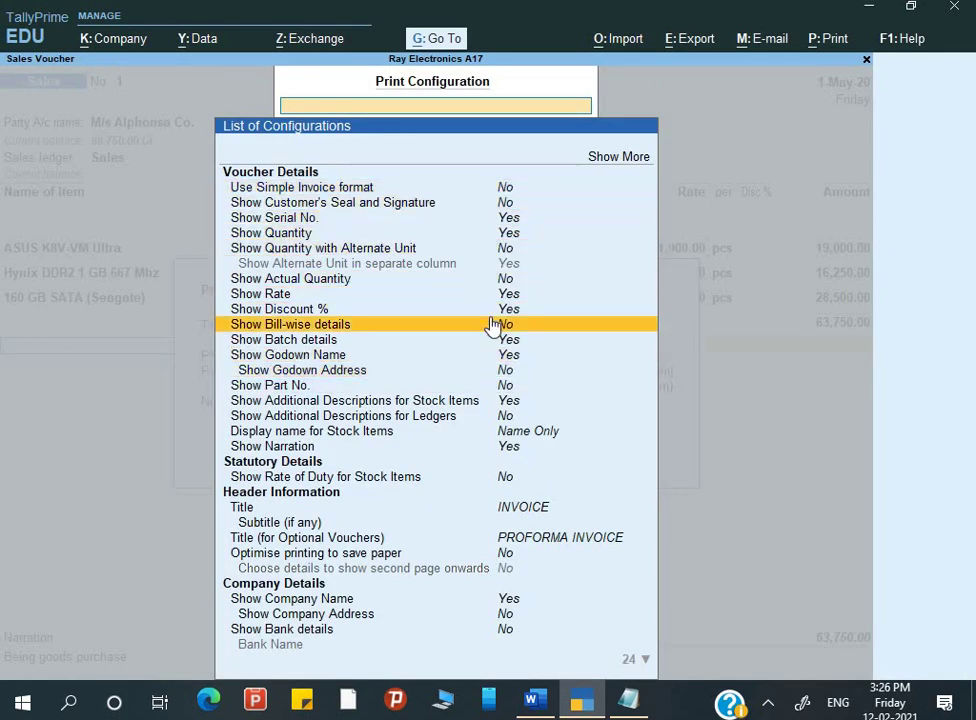
pyautogui.press('Up')
pyautogui.press('Up')
pyautogui.press('Up')
pyautogui.press('Up')
pyautogui.press('Up')
pyautogui.press('Up')
pyautogui.press('Up')
pyautogui.press('Up')
pyautogui.press('Up')
pyautogui.press('Return')
# Set Show Narration to No in the voucher details of the print configuration.
pyautogui.press('Down')
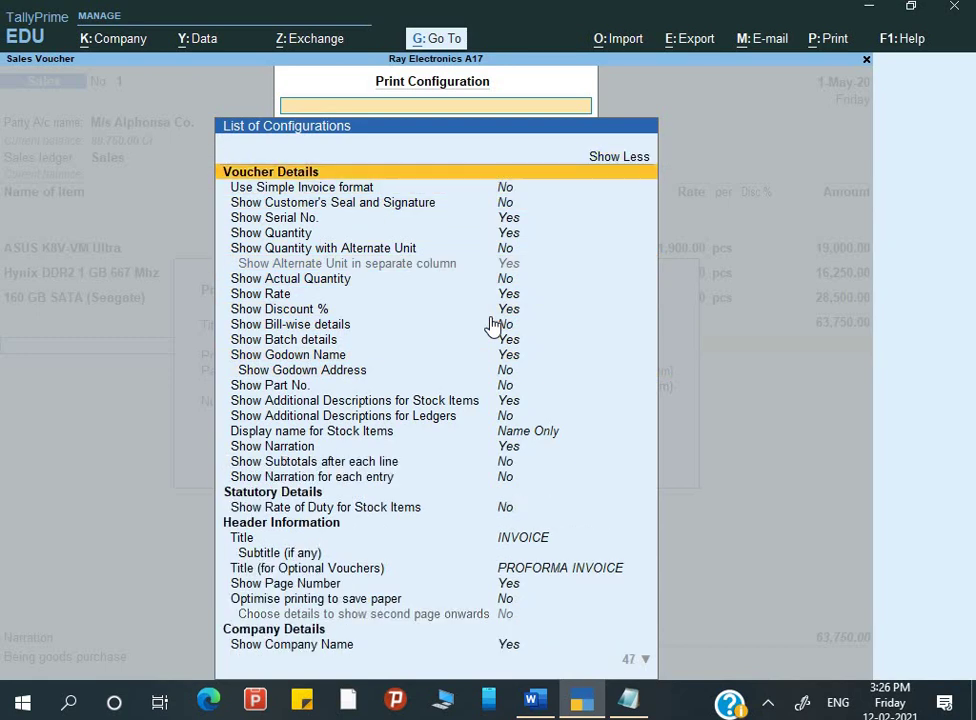
pyautogui.press('Down')
pyautogui.press('Down')
pyautogui.press('Down')
pyautogui.press('Down')
pyautogui.press('Down')
pyautogui.press('Down')
pyautogui.press('Down')
pyautogui.press('Down')
pyautogui.press('Down')
pyautogui.press('Down')
pyautogui.press('Down')
pyautogui.press('Down')
pyautogui.press('Down')
pyautogui.press('Down')
pyautogui.press('Down')
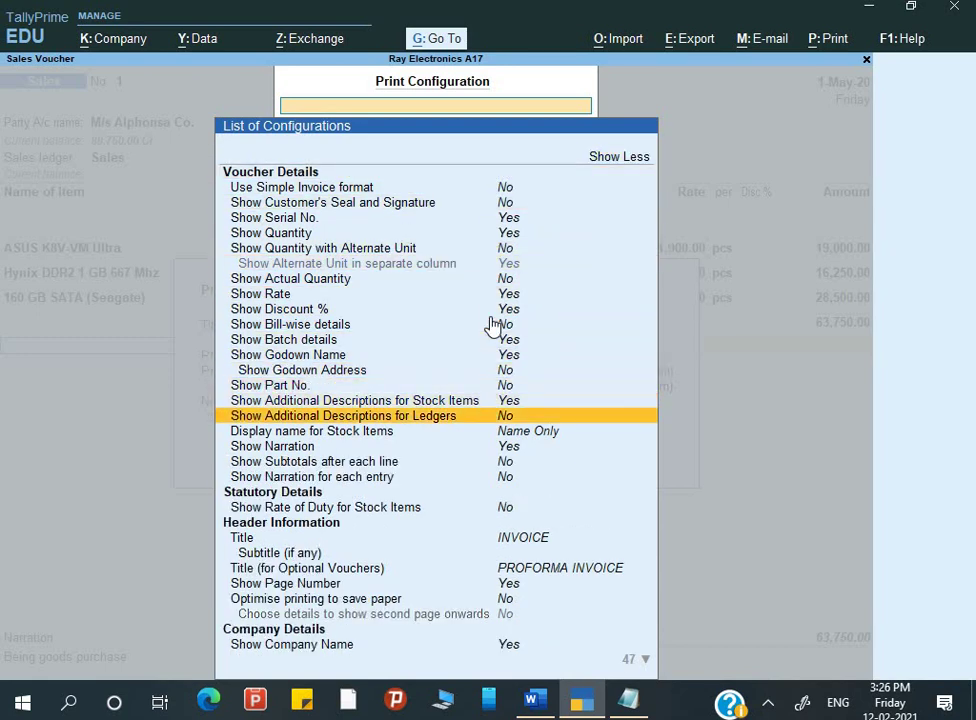
pyautogui.press('Up')
pyautogui.press('Up')
pyautogui.press('Down')
pyautogui.press('Up')
pyautogui.press('Up')
pyautogui.press('Down')
pyautogui.press('Down')
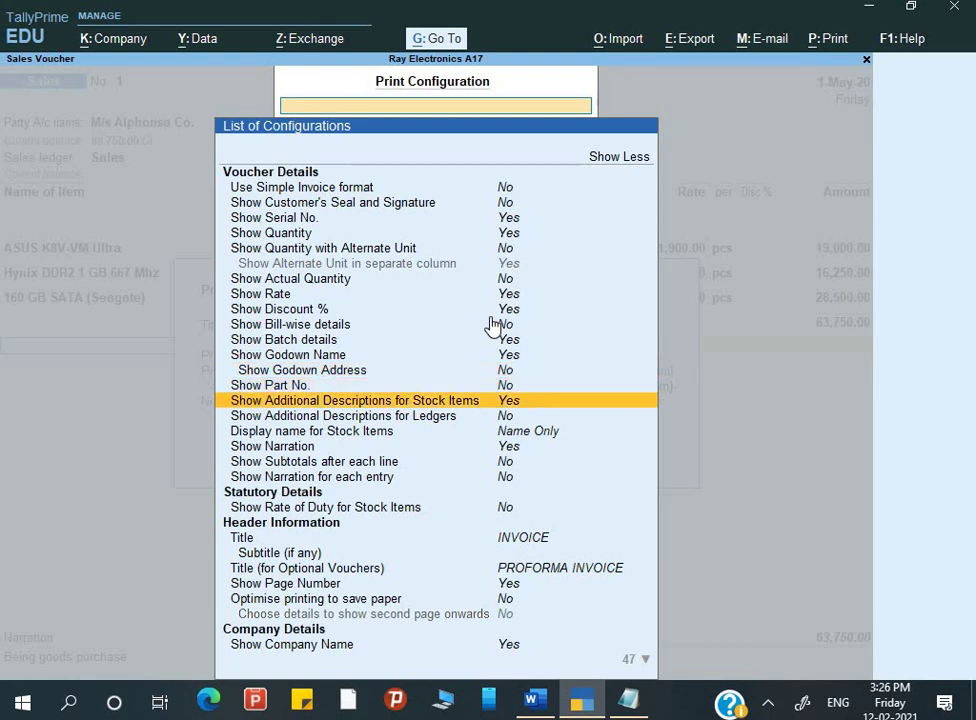
pyautogui.press('Down')
pyautogui.press('Up')
pyautogui.press('Down')
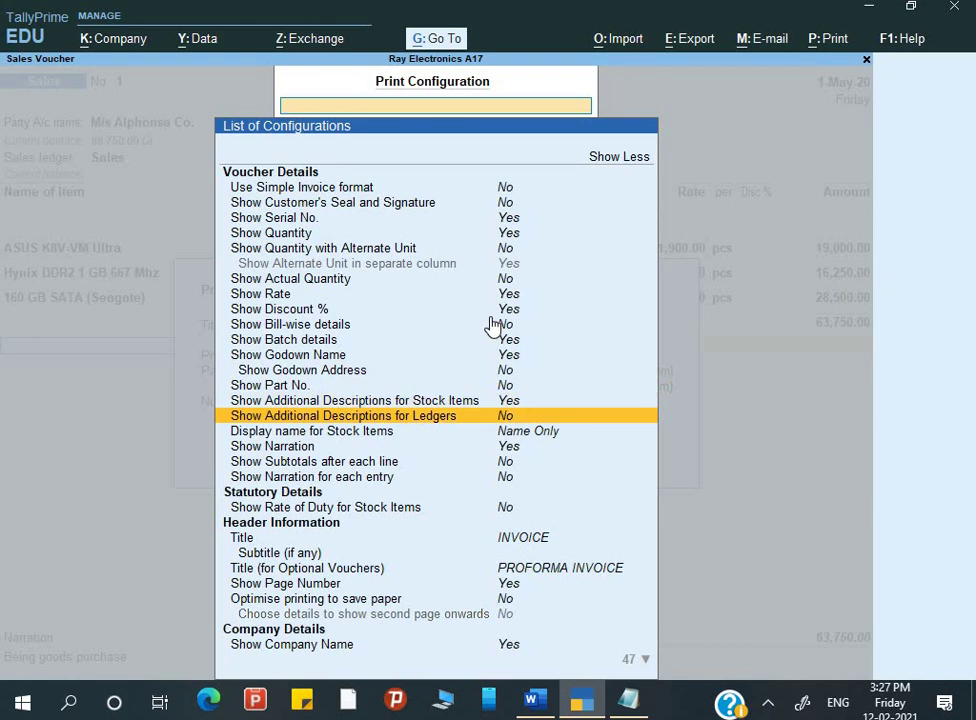
pyautogui.press('Down')
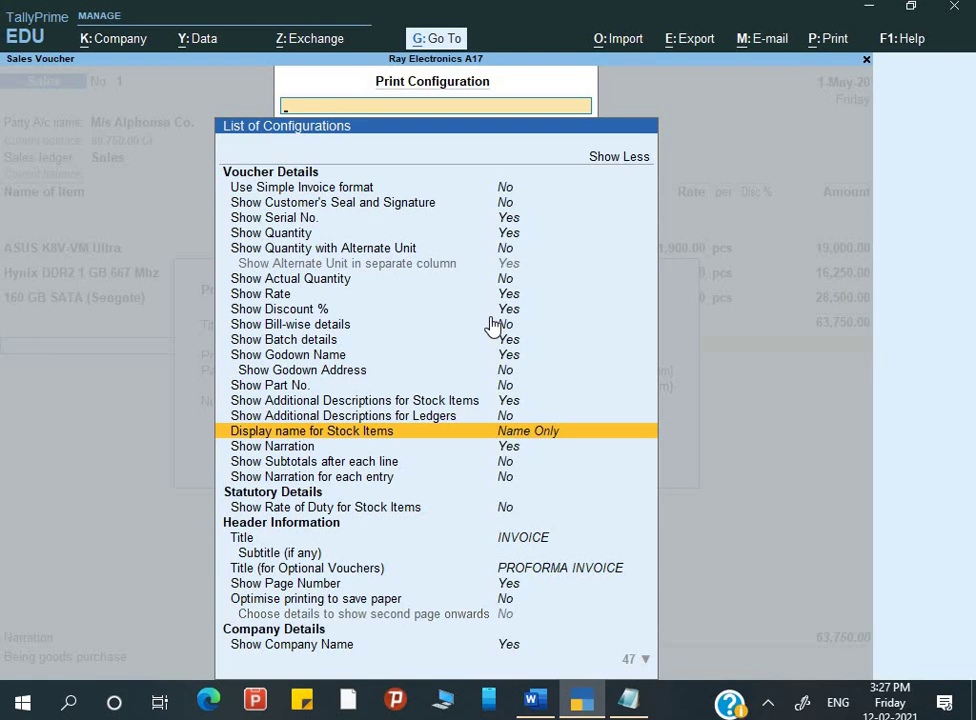
pyautogui.press('Down')
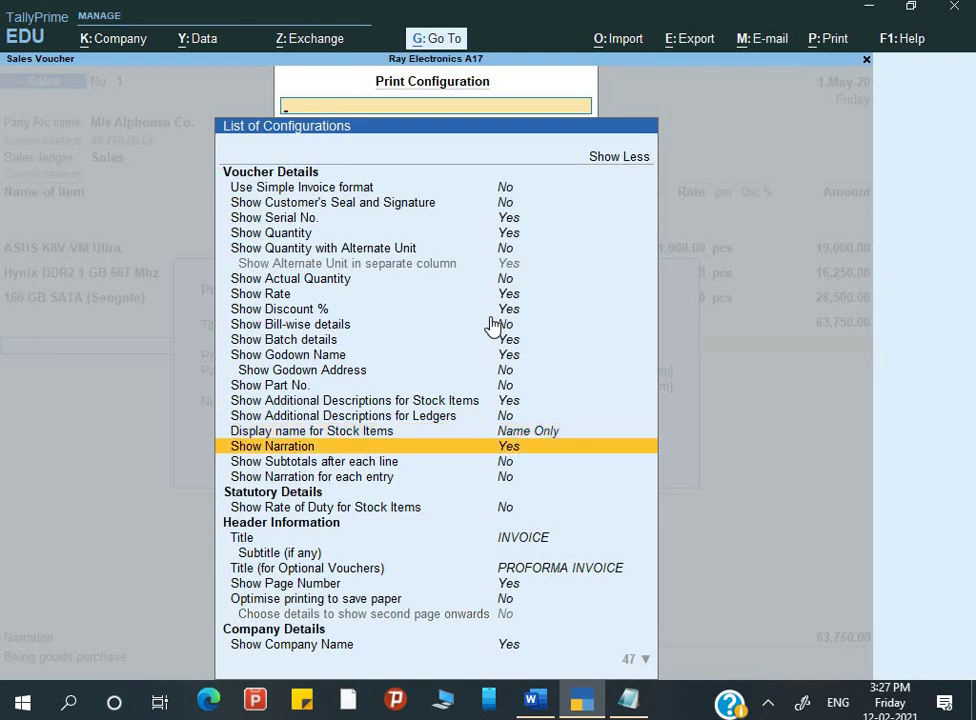
pyautogui.press('Return')
# Examine the statutory details and header information options, including the invoice title, subtitle and title for optional vouchers.
pyautogui.press('Down')
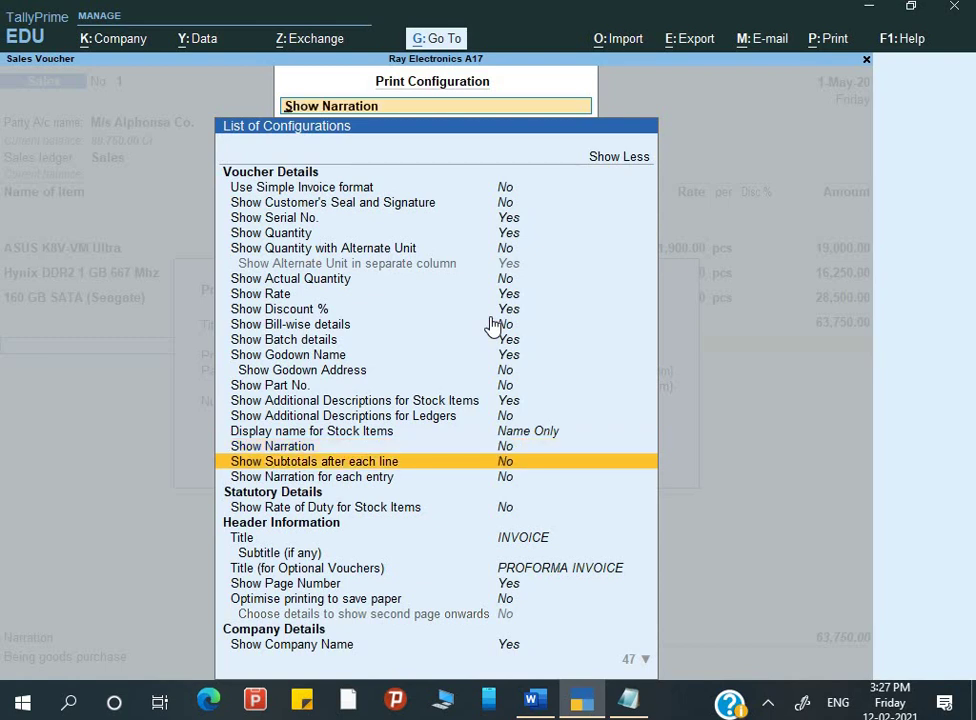
pyautogui.press('Down')
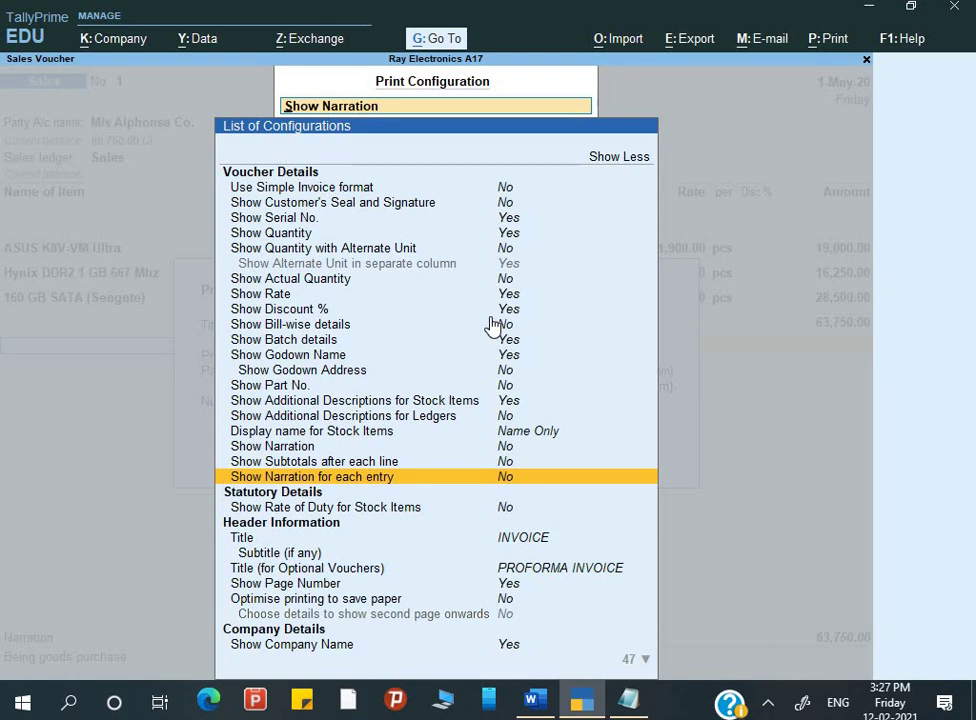
pyautogui.press('Down')
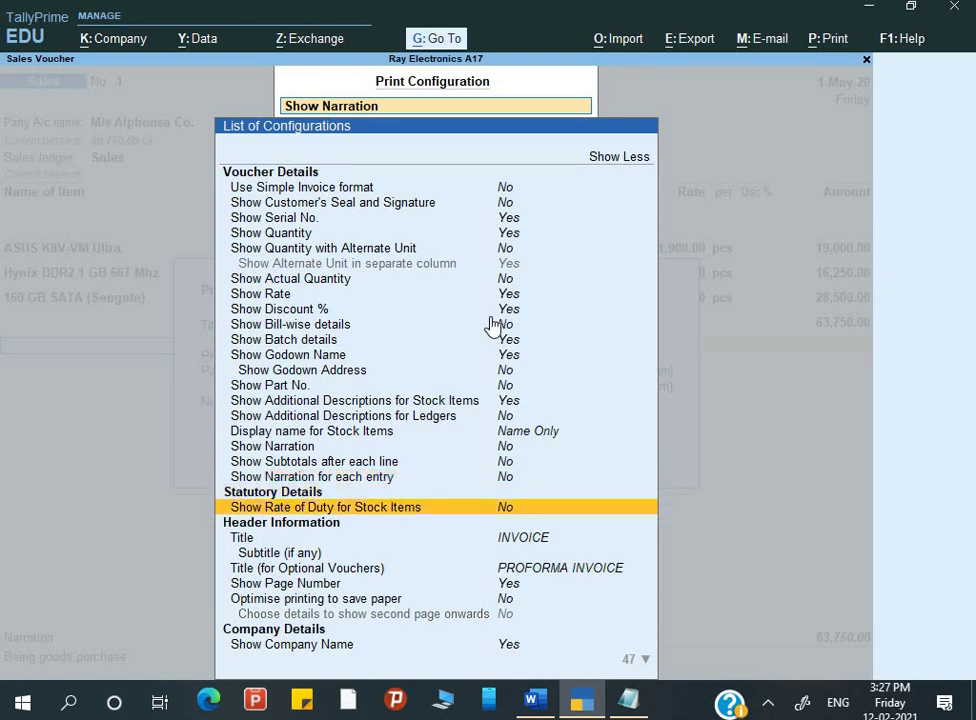
pyautogui.press('Down')
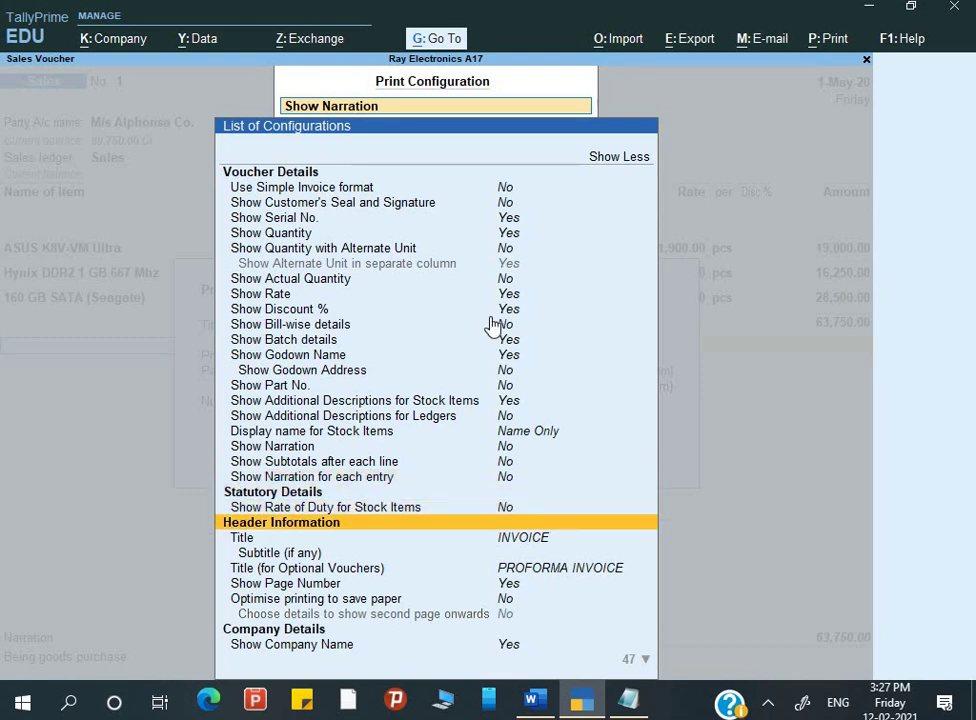
pyautogui.press('Up')
pyautogui.press('Down')
pyautogui.press('Down')
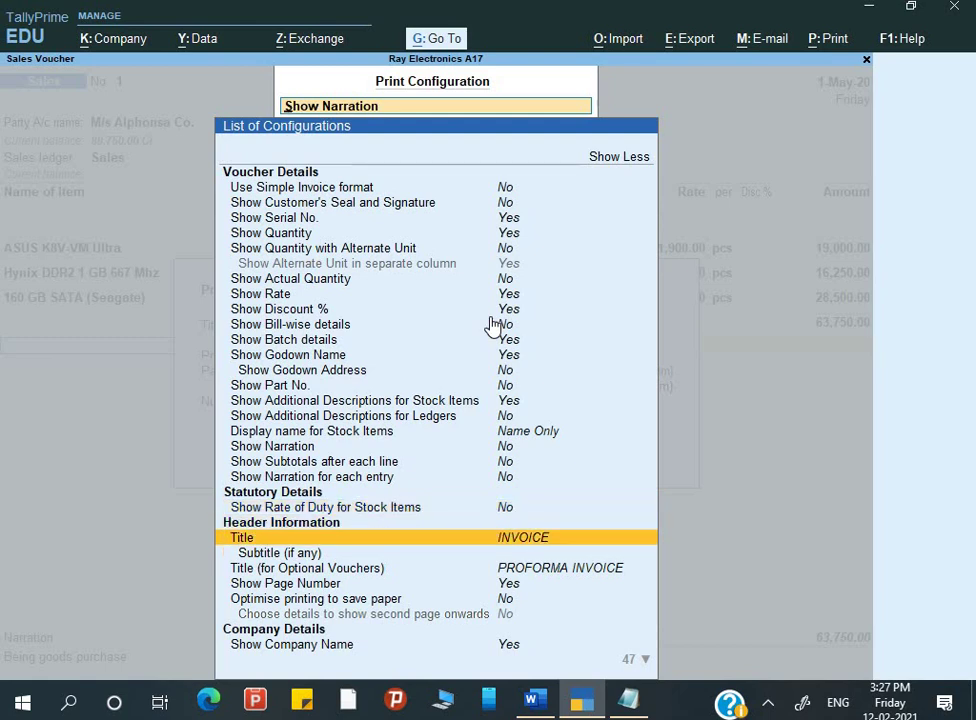
pyautogui.press('Down')
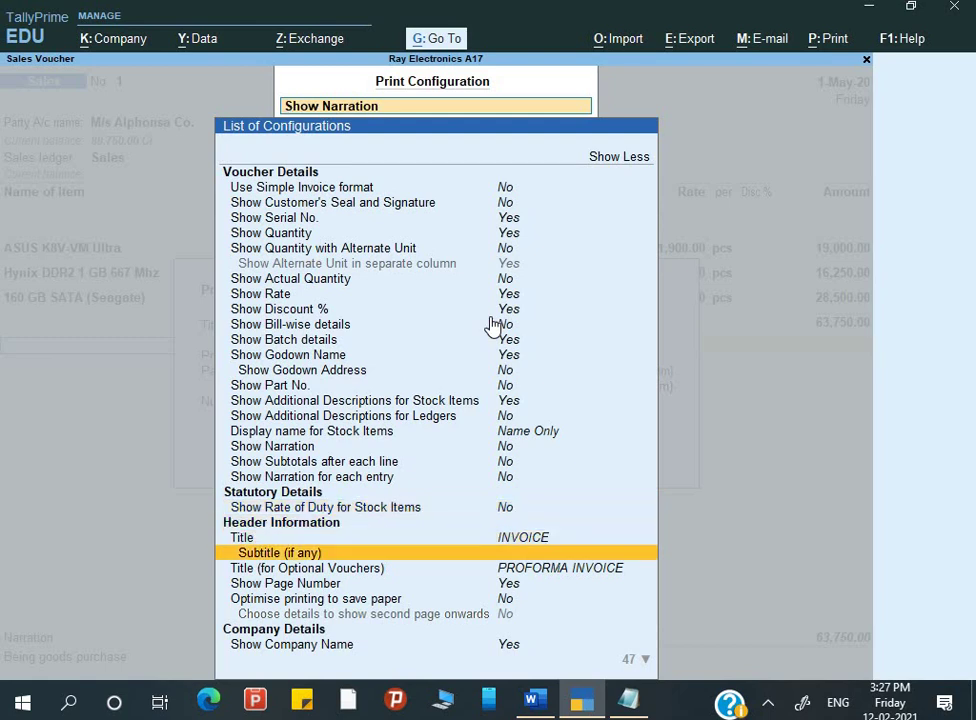
pyautogui.press('Down')
pyautogui.press('Down')
pyautogui.press('Up')
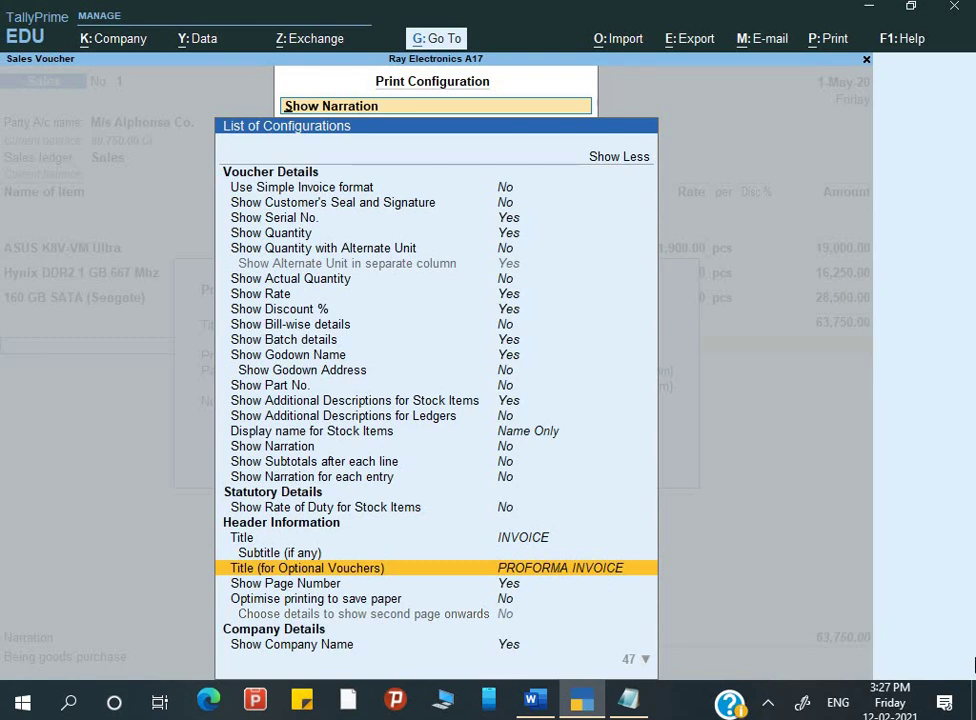
pyautogui.press('Down')
pyautogui.press('Down')
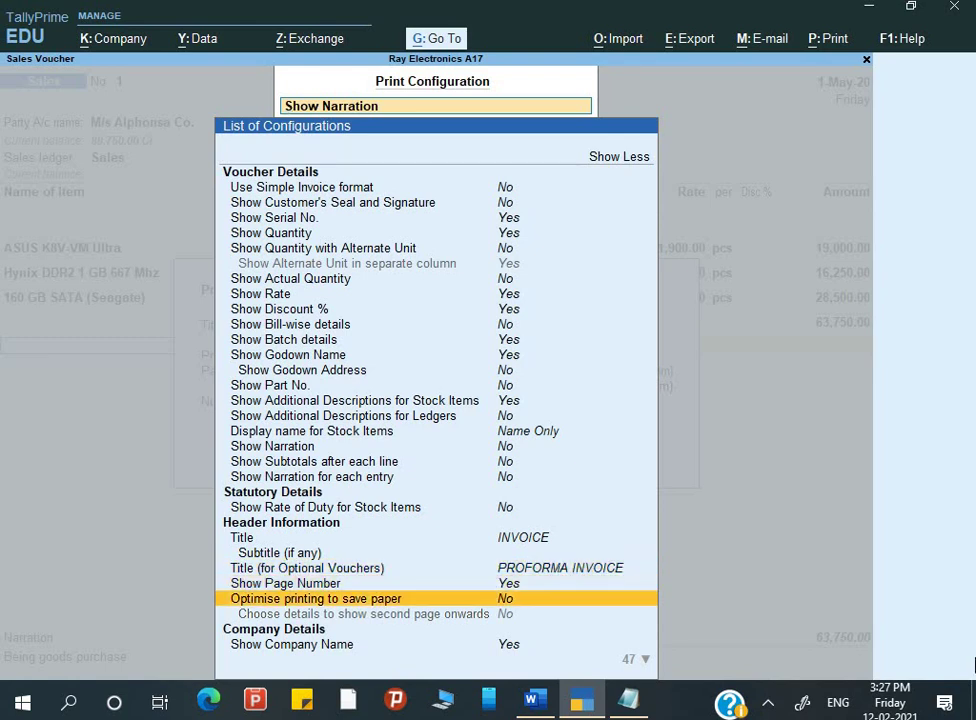
# Look through the company, party, order and dispatch, footer and printer options, and return to the company details.
pyautogui.press('Down')
pyautogui.press('Down')
pyautogui.press('Down')
pyautogui.press('Down')
pyautogui.press('Down')
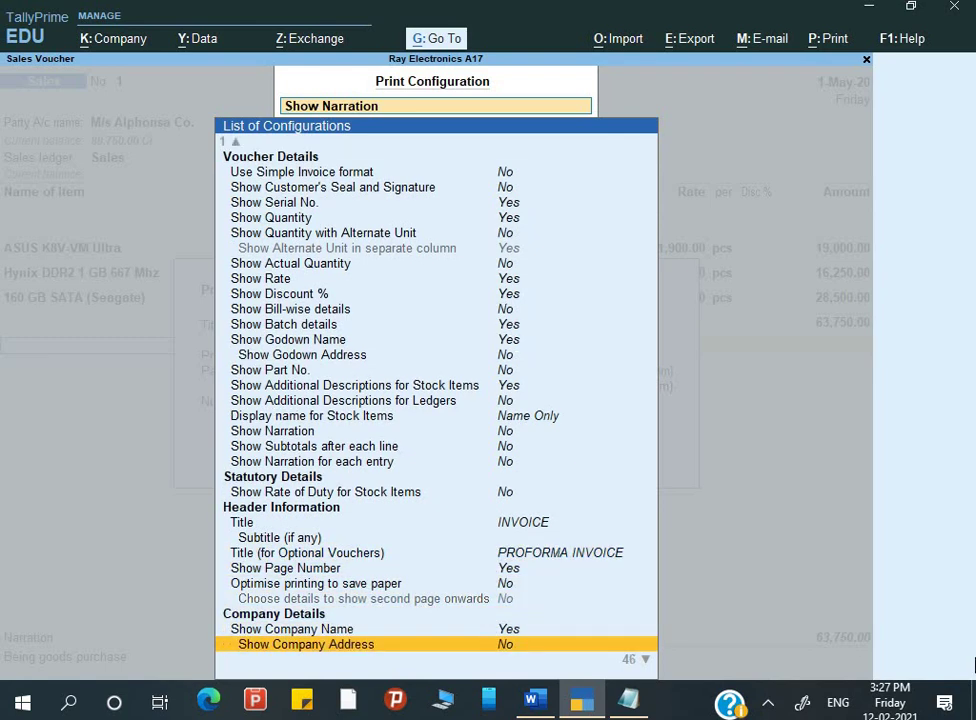
pyautogui.press('Down')
pyautogui.press('Down')
pyautogui.press('Down')
pyautogui.press('Down')
pyautogui.press('Down')
pyautogui.press('Down')
pyautogui.press('Down')
pyautogui.press('Down')
pyautogui.press('Down')
pyautogui.press('Down')
pyautogui.press('Down')
pyautogui.press('Down')
pyautogui.press('Down')
pyautogui.press('Down')
pyautogui.press('Down')
pyautogui.press('Down')
pyautogui.press('Down')
pyautogui.press('Down')
pyautogui.press('Down')
pyautogui.press('Down')
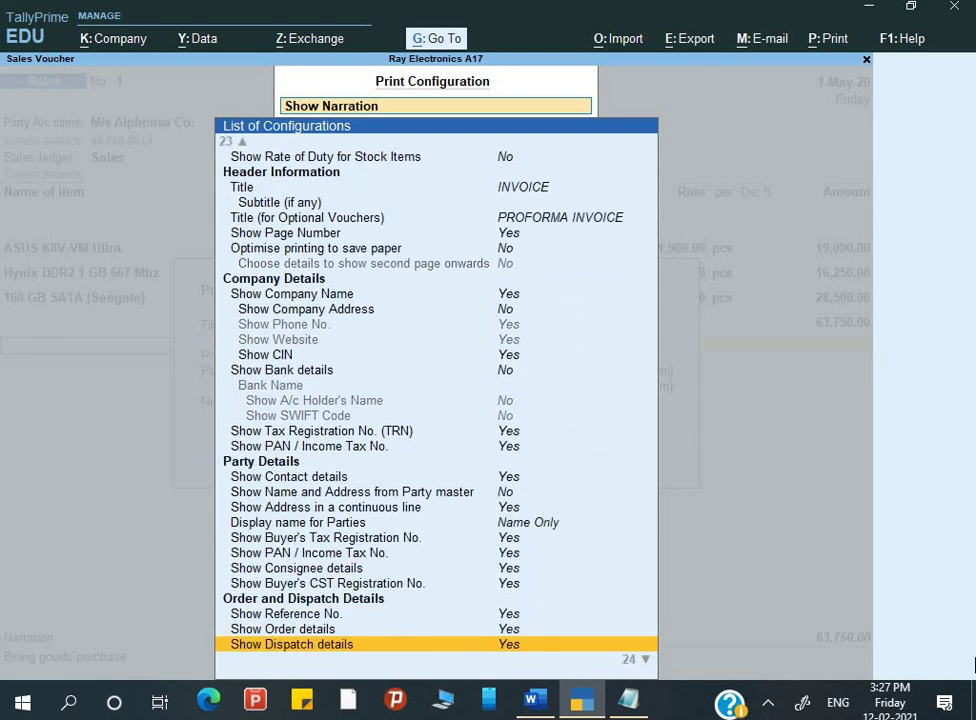
pyautogui.press('Up')
pyautogui.press('Up')
pyautogui.press('Up')
pyautogui.press('Up')
pyautogui.press('Up')
pyautogui.press('Up')
pyautogui.press('Up')
pyautogui.press('Up')
pyautogui.press('Up')
pyautogui.press('Up')
pyautogui.press('Up')
pyautogui.press('Up')
pyautogui.press('Up')
pyautogui.press('Up')
pyautogui.press('Up')
pyautogui.press('Up')
pyautogui.press('Up')
pyautogui.press('Up')
pyautogui.press('Up')
pyautogui.press('Up')
pyautogui.press('Up')
pyautogui.press('Up')
pyautogui.press('Up')
pyautogui.press('Up')
pyautogui.press('Up')
pyautogui.press('Up')
pyautogui.press('Up')
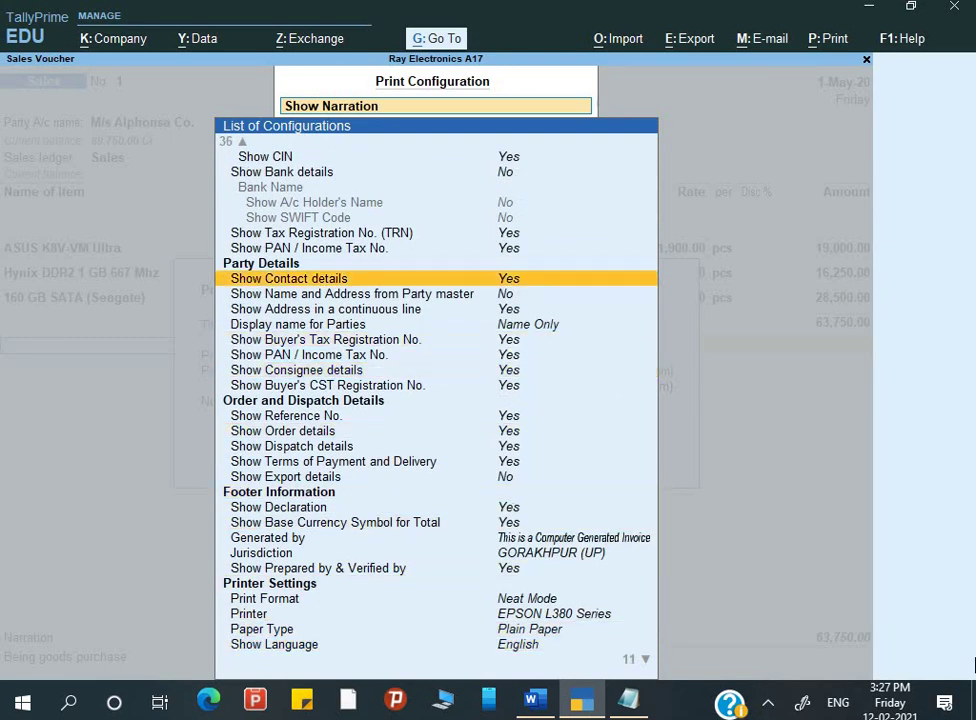
pyautogui.press('Down')
pyautogui.press('Down')
pyautogui.press('Down')
pyautogui.press('Down')
pyautogui.press('Down')
pyautogui.press('Down')
pyautogui.press('Down')
pyautogui.press('Down')
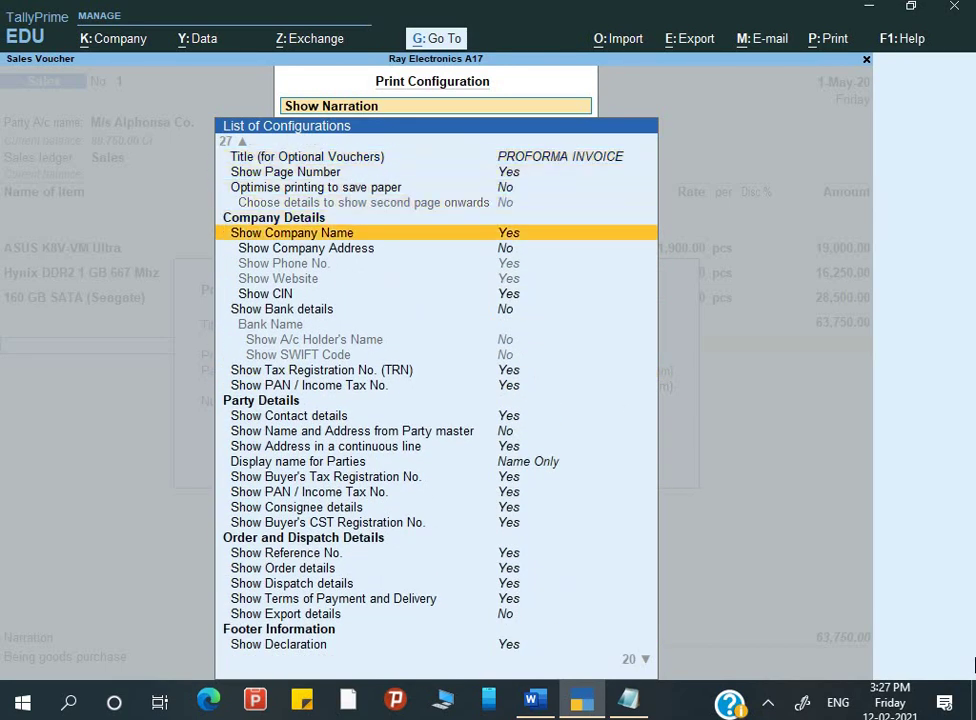
# Set Show Order details to No in the order and dispatch details of the print configuration.
pyautogui.press('Down')
pyautogui.press('Down')
pyautogui.press('Down')
pyautogui.press('Down')
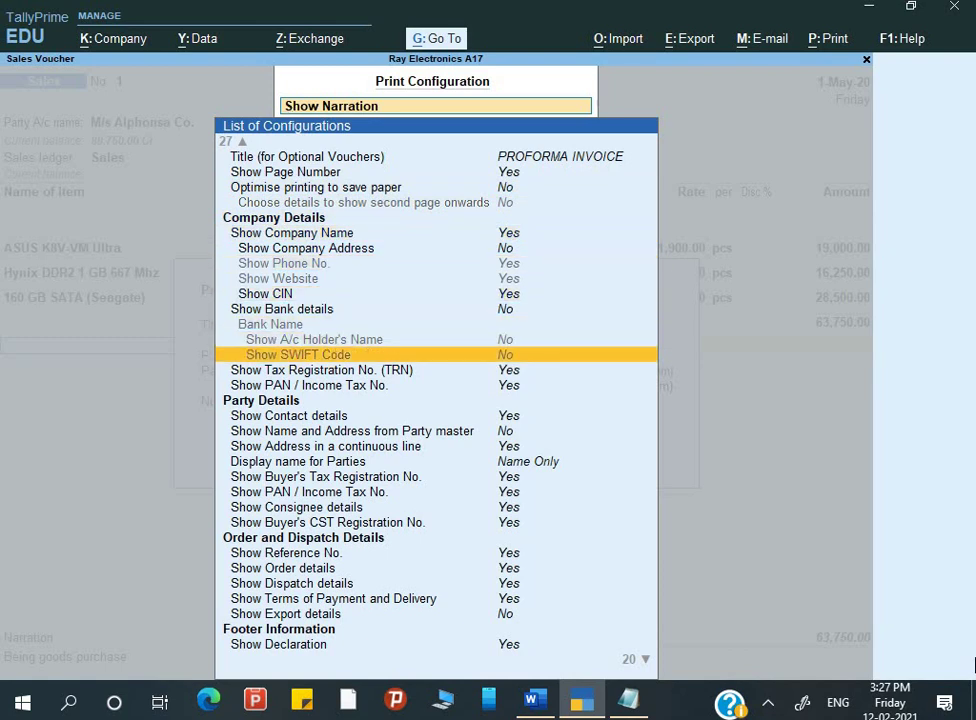
pyautogui.press('Down')
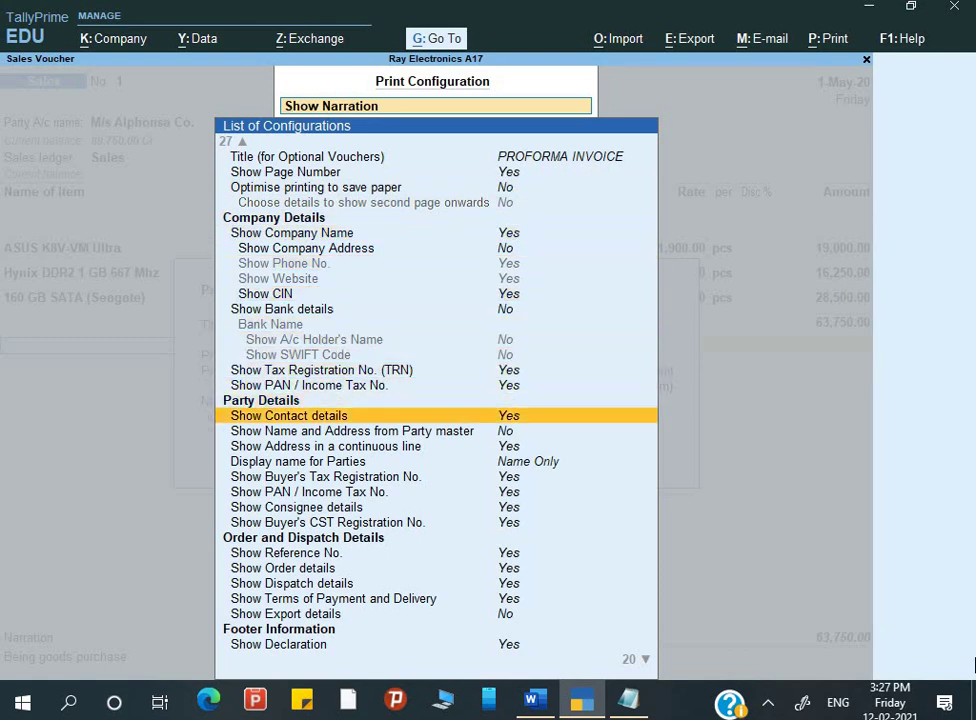
pyautogui.press('Down')
pyautogui.press('Down')
pyautogui.press('Down')
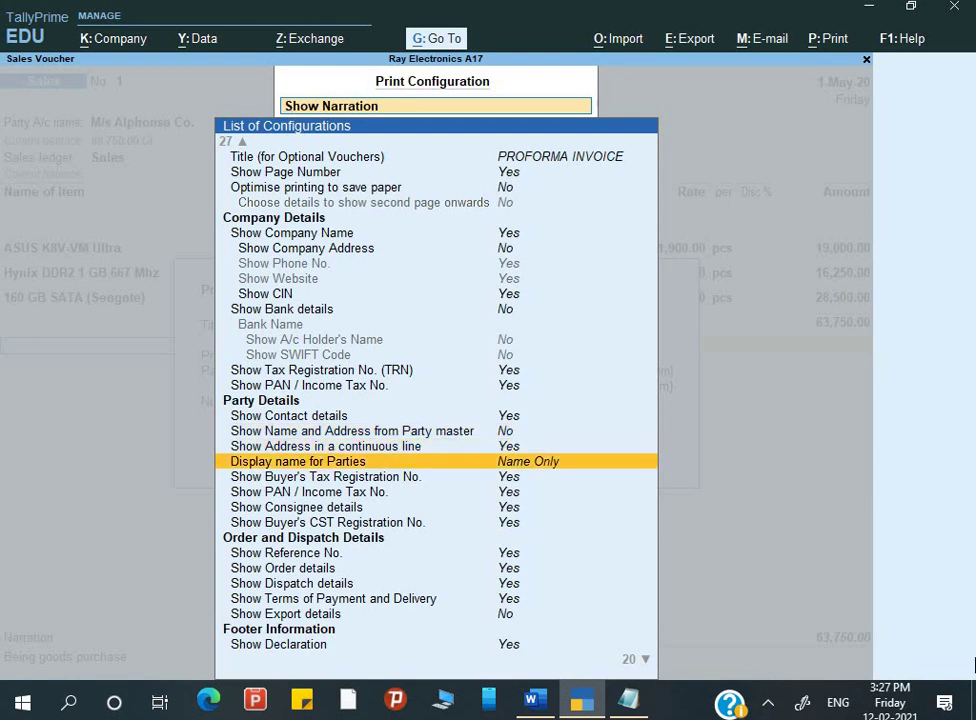
pyautogui.press('Down')
pyautogui.press('Up')
pyautogui.press('Up')
pyautogui.press('Up')
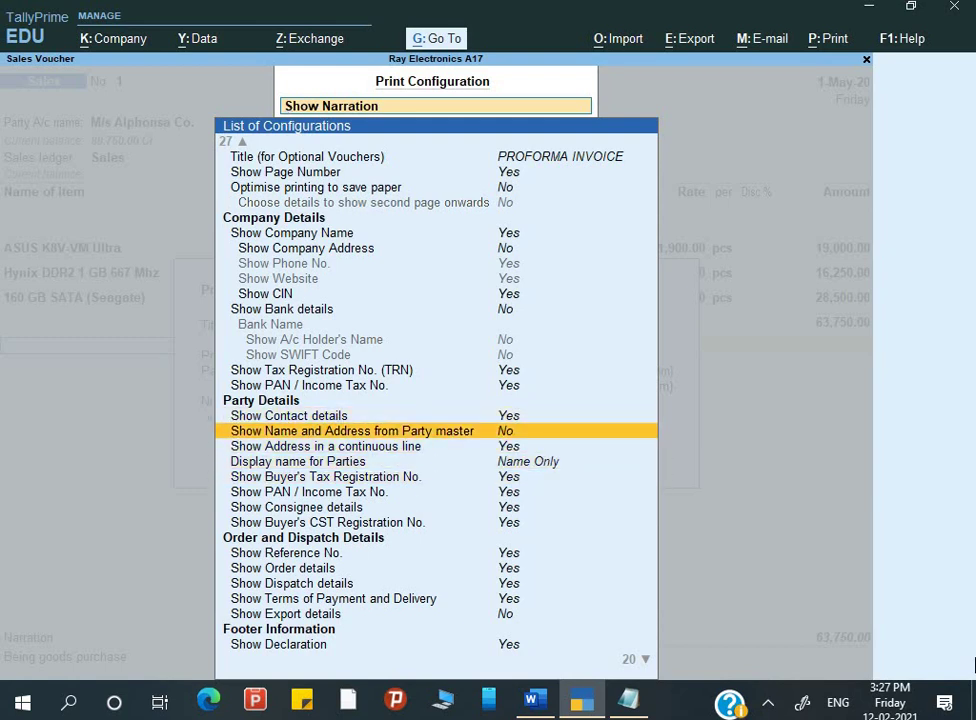
pyautogui.press('Down')
pyautogui.press('Down')
pyautogui.press('Down')
pyautogui.press('Down')
pyautogui.press('Down')
pyautogui.press('Down')
pyautogui.press('Down')
pyautogui.press('Down')
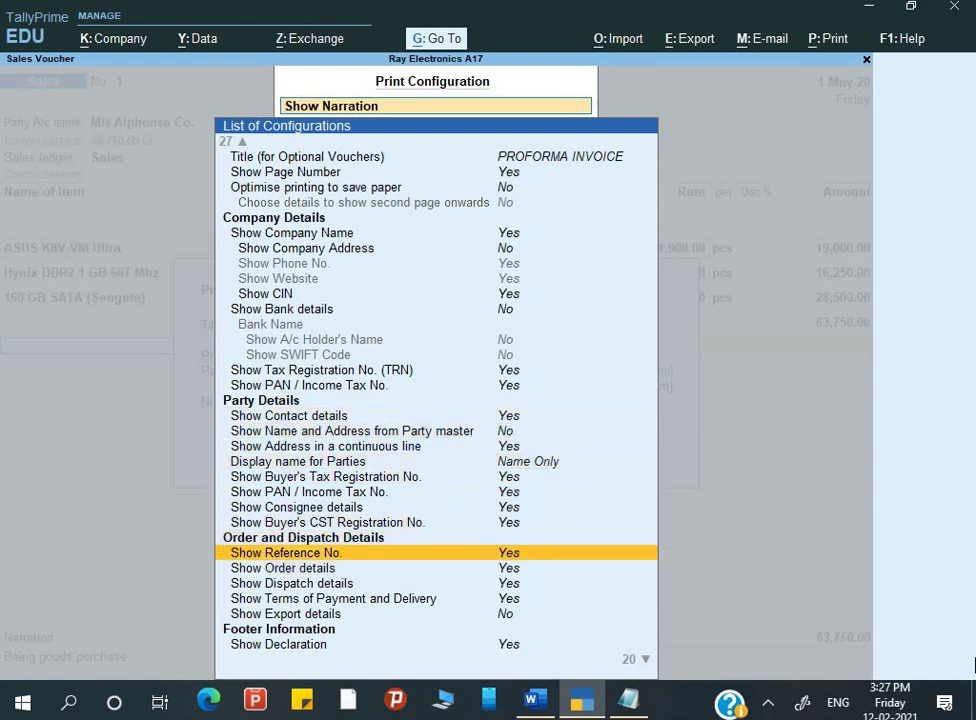
pyautogui.press('Down')
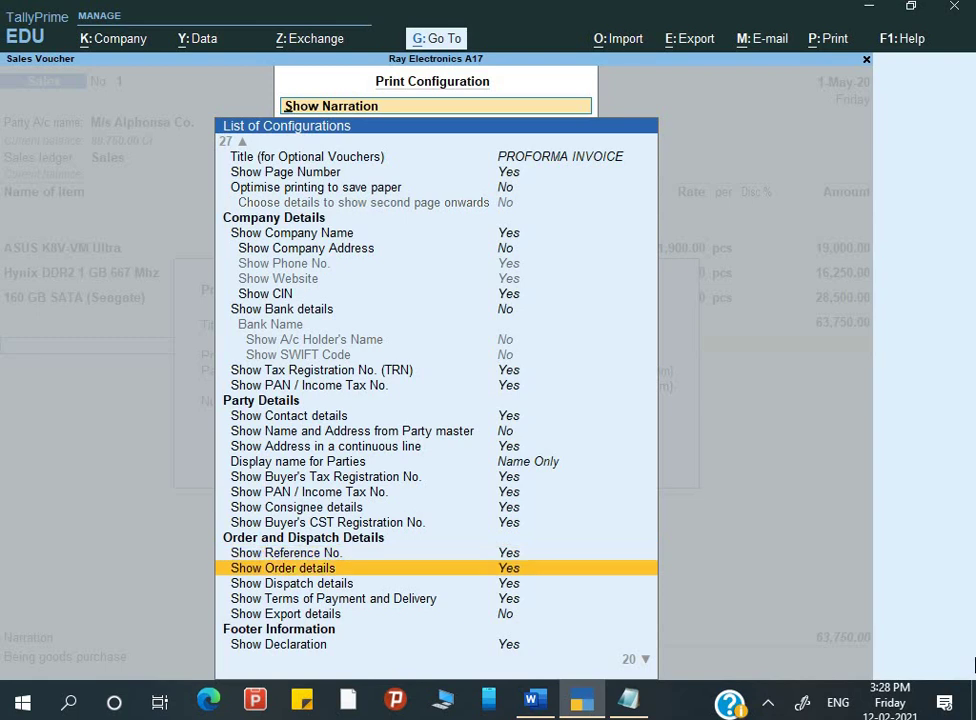
pyautogui.press('Return')
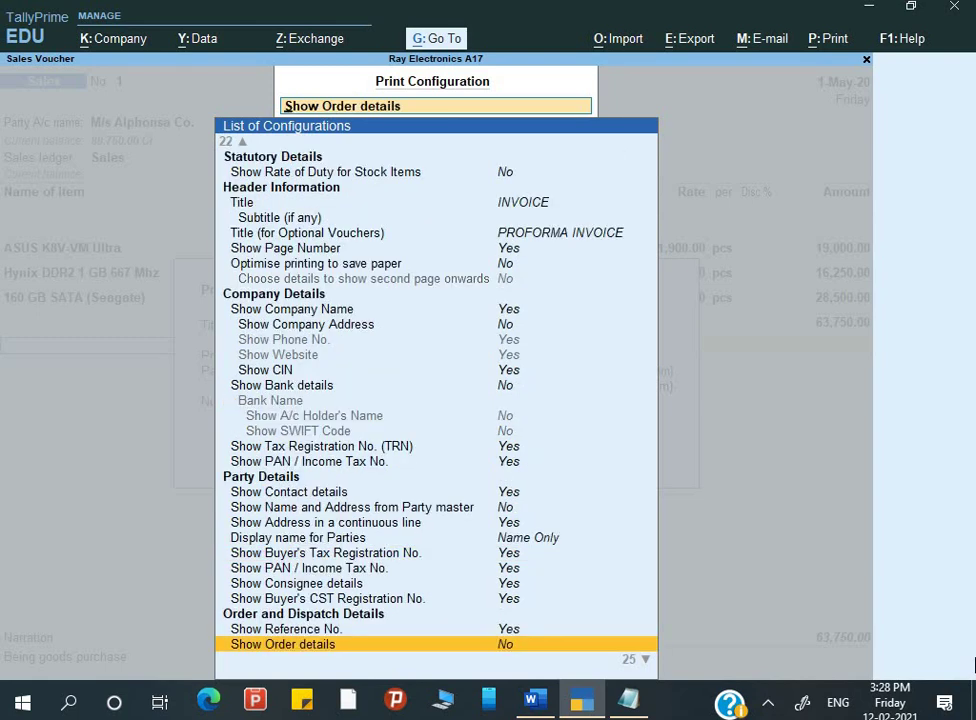
# Set Show Dispatch details to No in the order and dispatch details of the print configuration.
pyautogui.press('Up')
pyautogui.press('Up')
pyautogui.press('Up')
pyautogui.press('Up')
pyautogui.press('Up')
pyautogui.press('Up')
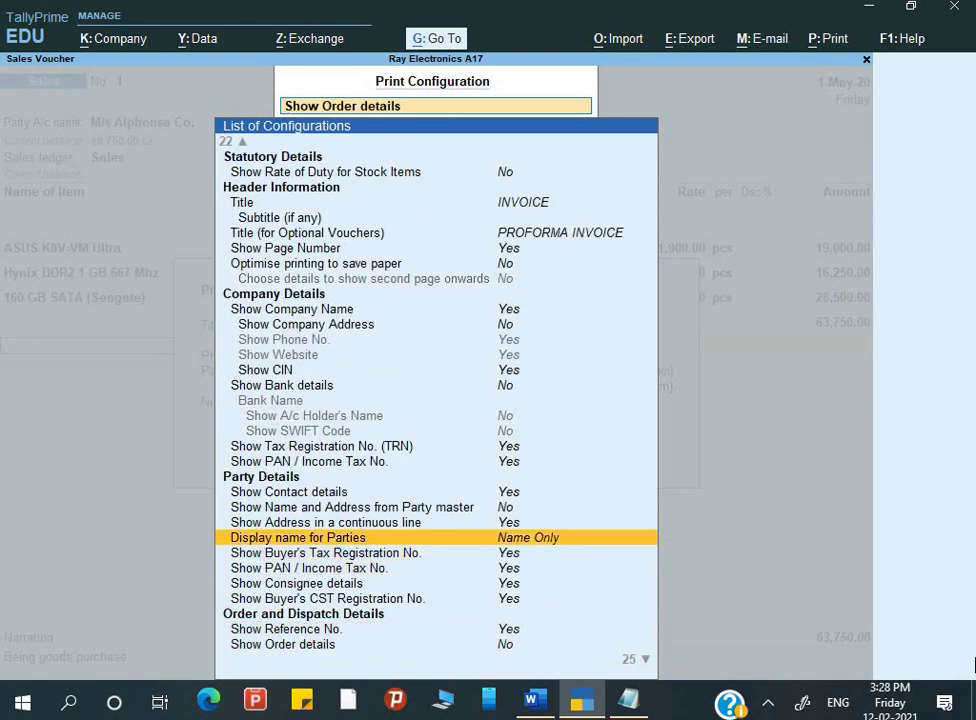
pyautogui.press('Down')
pyautogui.press('Down')
pyautogui.press('Down')
pyautogui.press('Down')
pyautogui.press('Down')
pyautogui.press('Down')
pyautogui.press('Down')
pyautogui.press('Down')
pyautogui.press('Down')
pyautogui.press('Down')
pyautogui.press('Down')
pyautogui.press('Down')
pyautogui.press('Up')
pyautogui.press('Up')
pyautogui.press('Up')
pyautogui.press('Up')
pyautogui.press('Up')
pyautogui.press('Up')
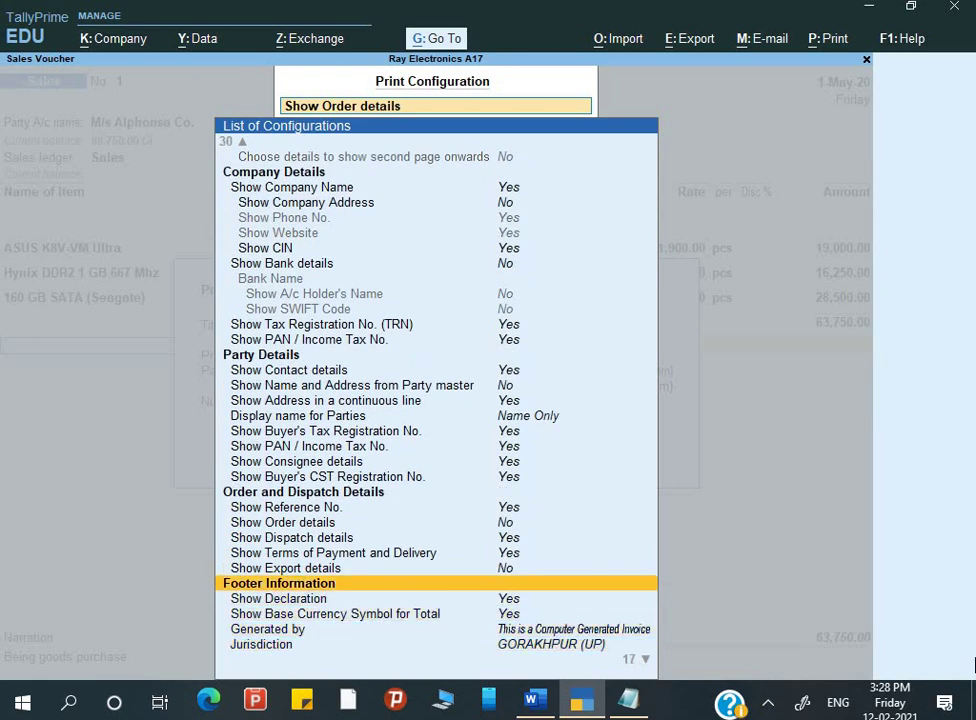
pyautogui.press('Return')
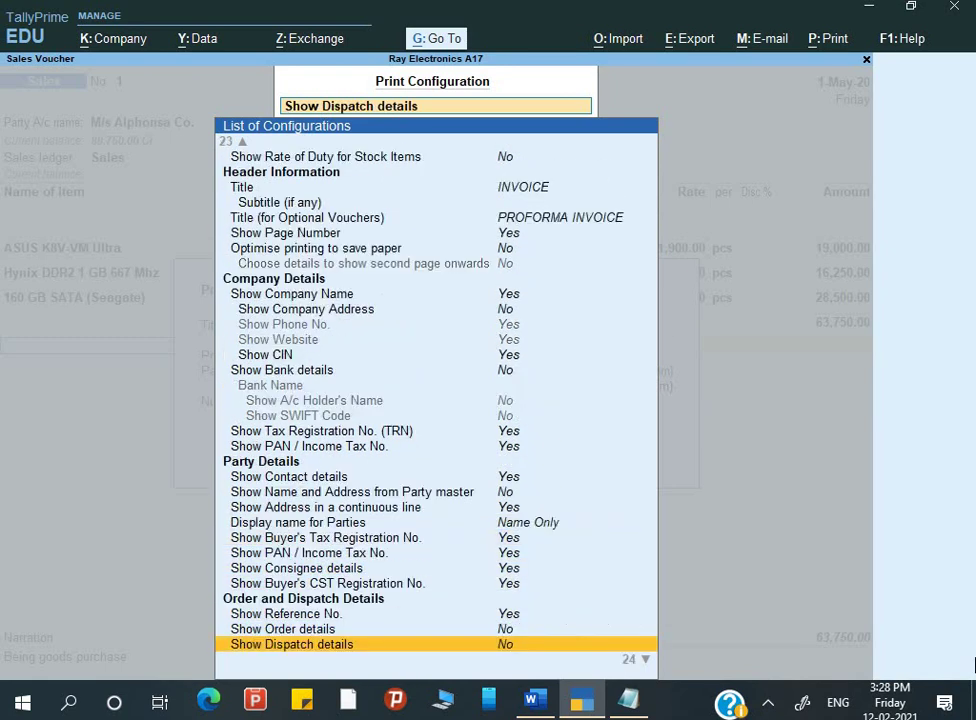
# Set Show Terms of Payment and Delivery to No in the order and dispatch details of the print configuration.
pyautogui.press('Down')
pyautogui.press('Down')
pyautogui.press('Down')
pyautogui.press('Down')
pyautogui.press('Down')
pyautogui.press('Up')
pyautogui.press('Up')
pyautogui.press('Up')
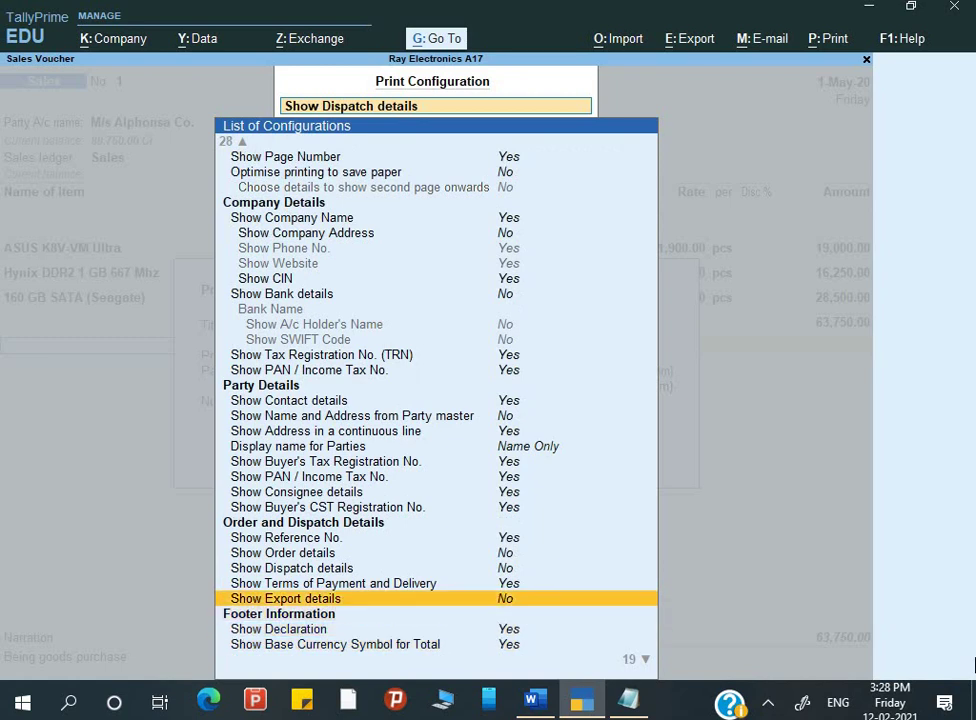
pyautogui.press('Return')
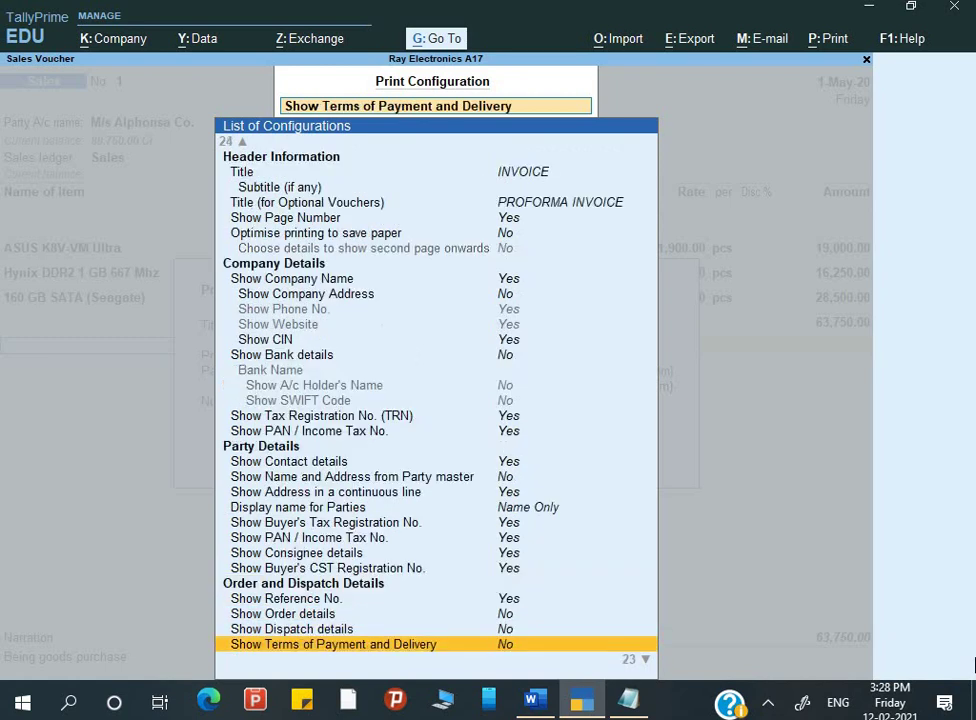
# Leave the print configuration, examine an enlarged preview of the invoice and return to the print settings.
pyautogui.press('Down')
pyautogui.press('Down')
pyautogui.press('Up')
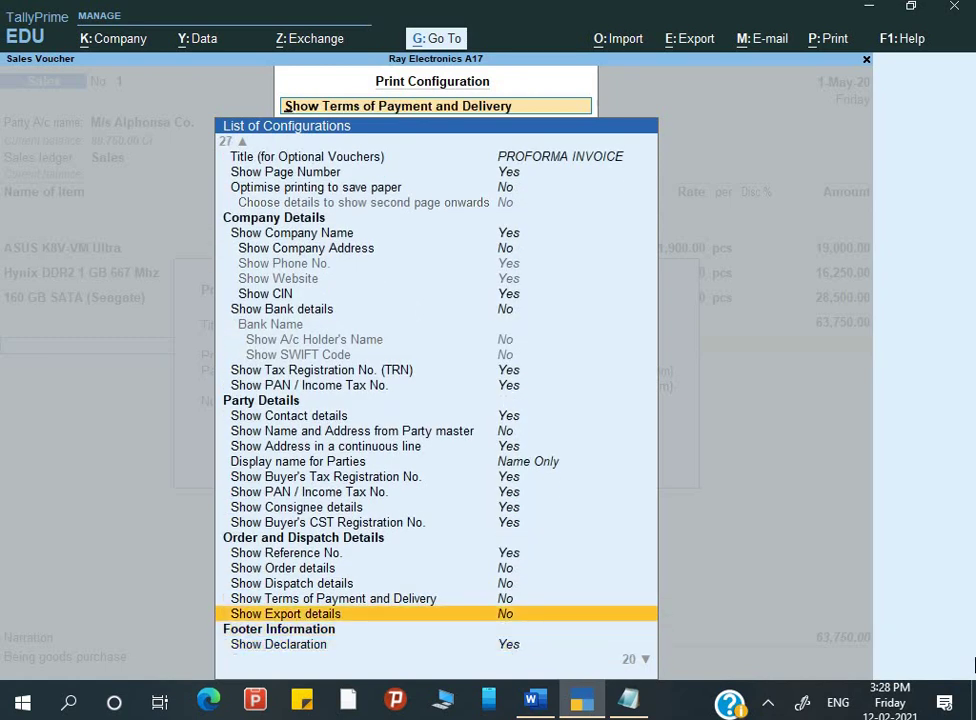
pyautogui.press('Down')
pyautogui.press('Down')
pyautogui.press('Down')
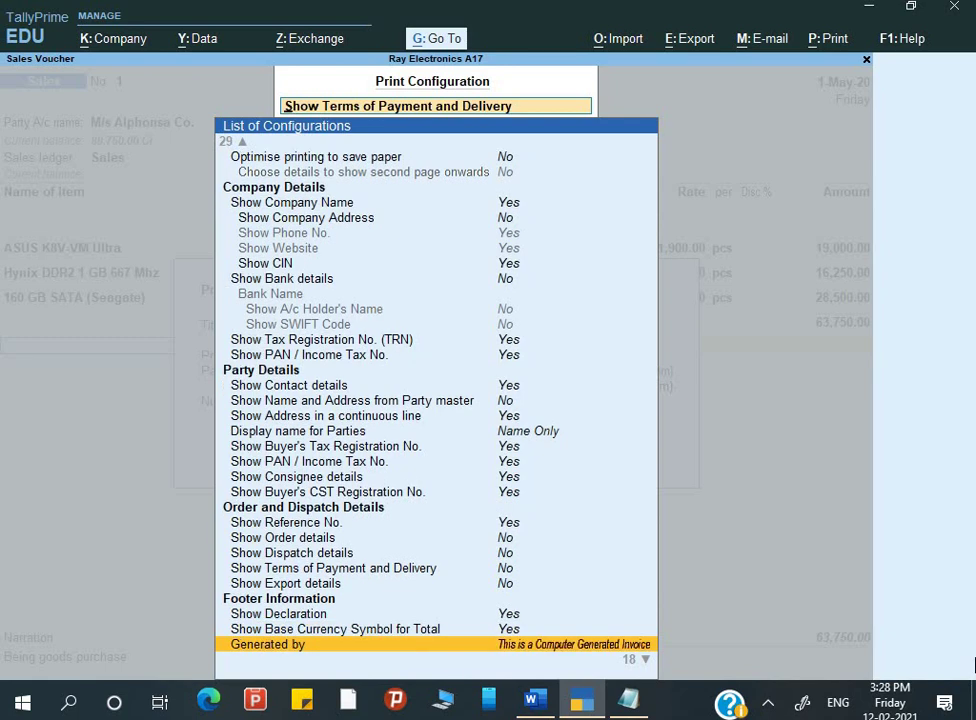
pyautogui.press('Escape')
pyautogui.press('Escape')
pyautogui.press('Right')
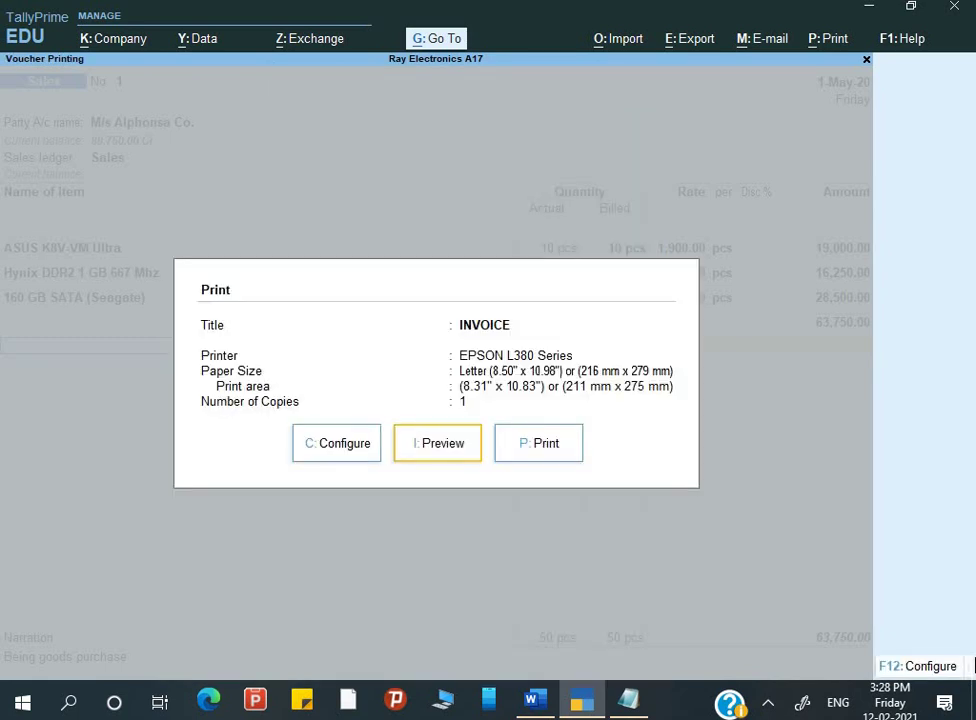
pyautogui.press('Return')
pyautogui.press('Return')
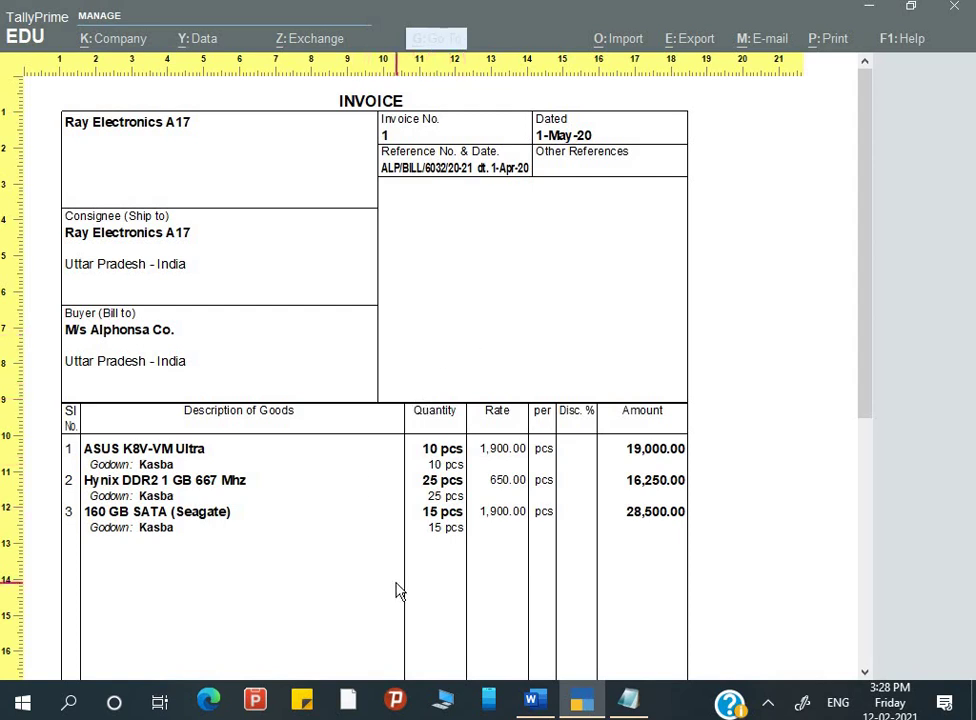
pyautogui.hotkey('alt', 'z')
pyautogui.press('Escape')
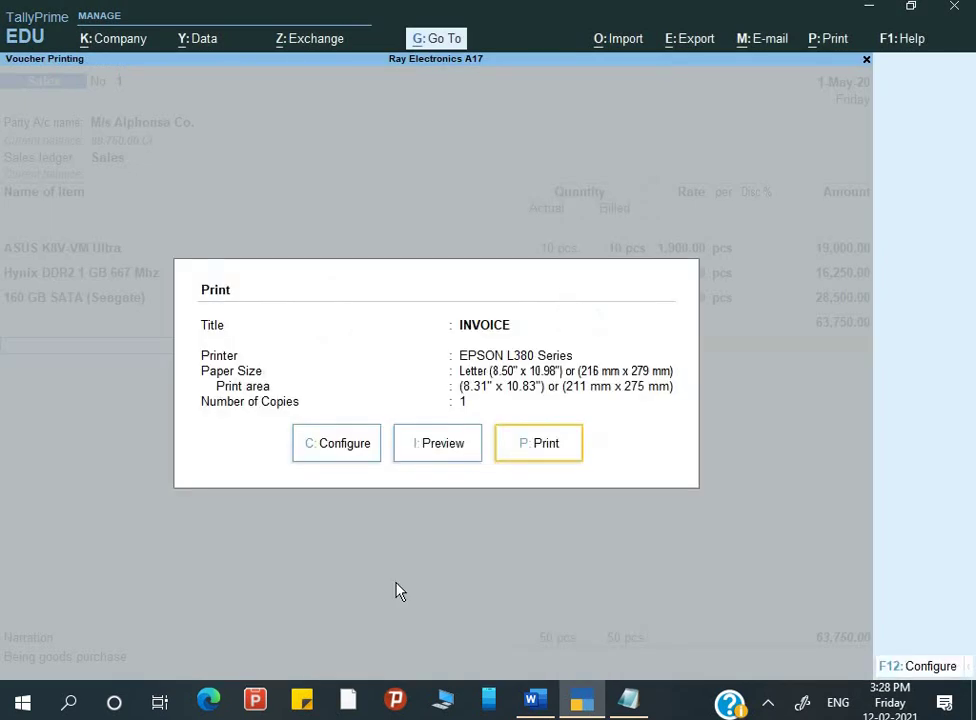
# Reopen the invoice's print configuration and expand its list to show more options.
pyautogui.press('Left')
pyautogui.press('Left')
pyautogui.press('Return')
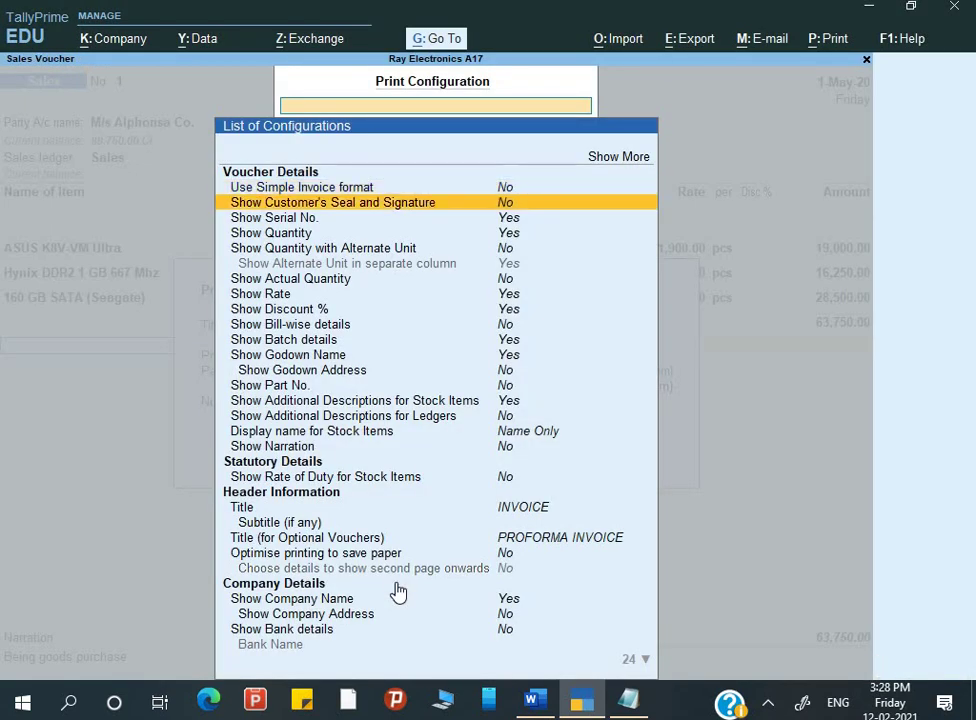
pyautogui.press('Up')
pyautogui.press('Up')
pyautogui.press('Up')
pyautogui.press('Return')
pyautogui.press('Down')
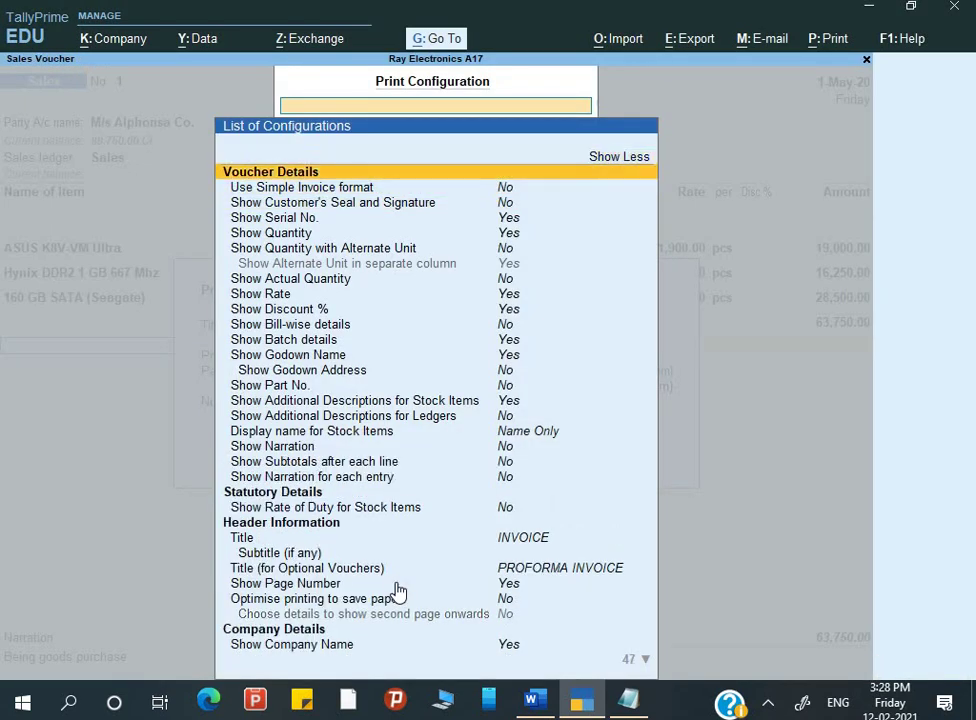
# Look through the expanded print configuration down to the printer settings and invoice margins, and return to the footer information.
pyautogui.press('Down')
pyautogui.press('Down')
pyautogui.press('Down')
pyautogui.press('Down')
pyautogui.press('Down')
pyautogui.press('Down')
pyautogui.press('Down')
pyautogui.press('Down')
pyautogui.press('Down')
pyautogui.press('Down')
pyautogui.press('Down')
pyautogui.press('Down')
pyautogui.press('Down')
pyautogui.press('Down')
pyautogui.press('Down')
pyautogui.press('Down')
pyautogui.press('Down')
pyautogui.press('Down')
pyautogui.press('Down')
pyautogui.press('Down')
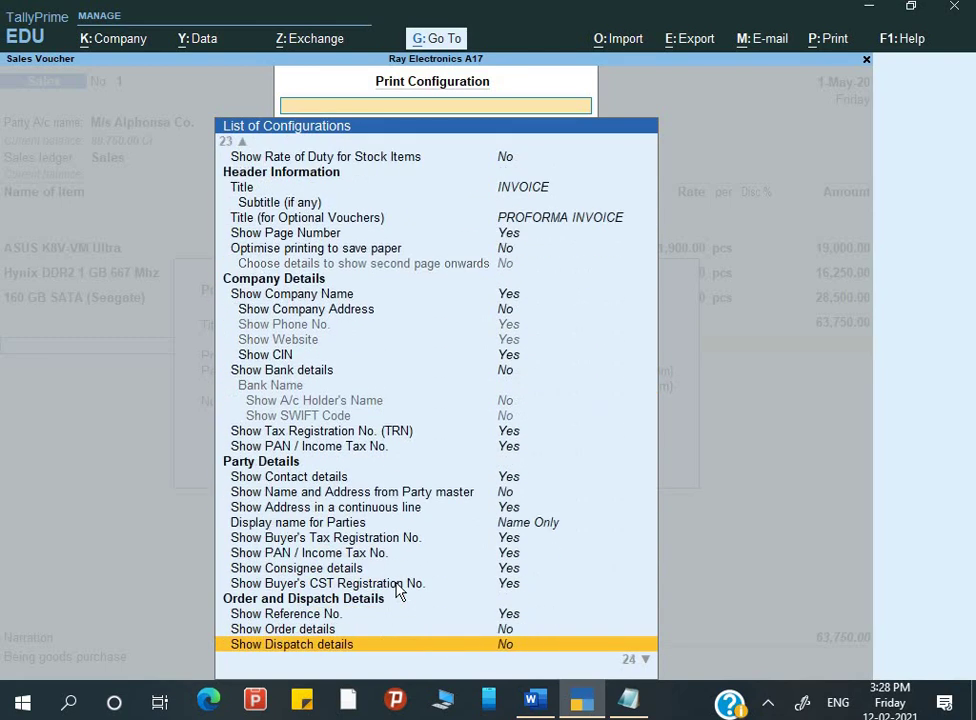
pyautogui.press('Down')
pyautogui.press('Down')
pyautogui.press('Down')
pyautogui.press('Down')
pyautogui.press('Down')
pyautogui.press('Down')
pyautogui.press('Down')
pyautogui.press('Down')
pyautogui.press('Down')
pyautogui.press('Down')
pyautogui.press('Down')
pyautogui.press('Down')
pyautogui.press('Down')
pyautogui.press('Down')
pyautogui.press('Down')
pyautogui.press('Down')
pyautogui.press('Down')
pyautogui.press('Down')
pyautogui.press('Down')
pyautogui.press('Down')
pyautogui.press('Up')
pyautogui.press('Up')
pyautogui.press('Up')
pyautogui.press('Up')
pyautogui.press('Up')
pyautogui.press('Up')
pyautogui.press('Up')
pyautogui.press('Up')
pyautogui.press('Up')
pyautogui.press('Up')
pyautogui.press('Up')
pyautogui.press('Up')
pyautogui.press('Up')
pyautogui.press('Up')
pyautogui.press('Up')
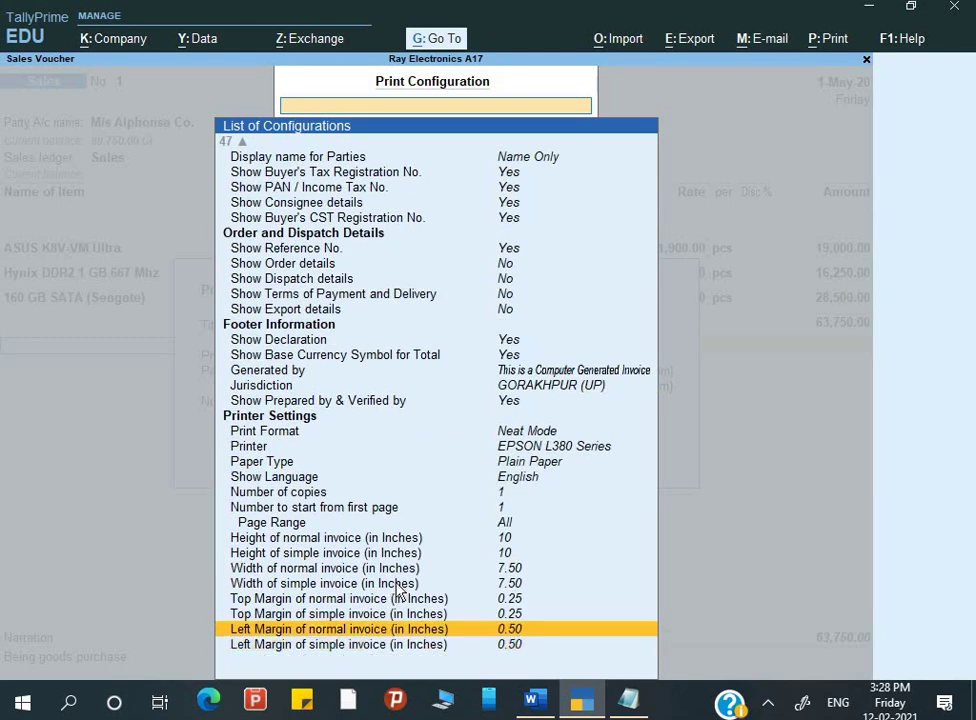
pyautogui.press('Down')
pyautogui.press('Down')
pyautogui.press('Down')
pyautogui.press('Down')
pyautogui.press('Down')
pyautogui.press('Down')
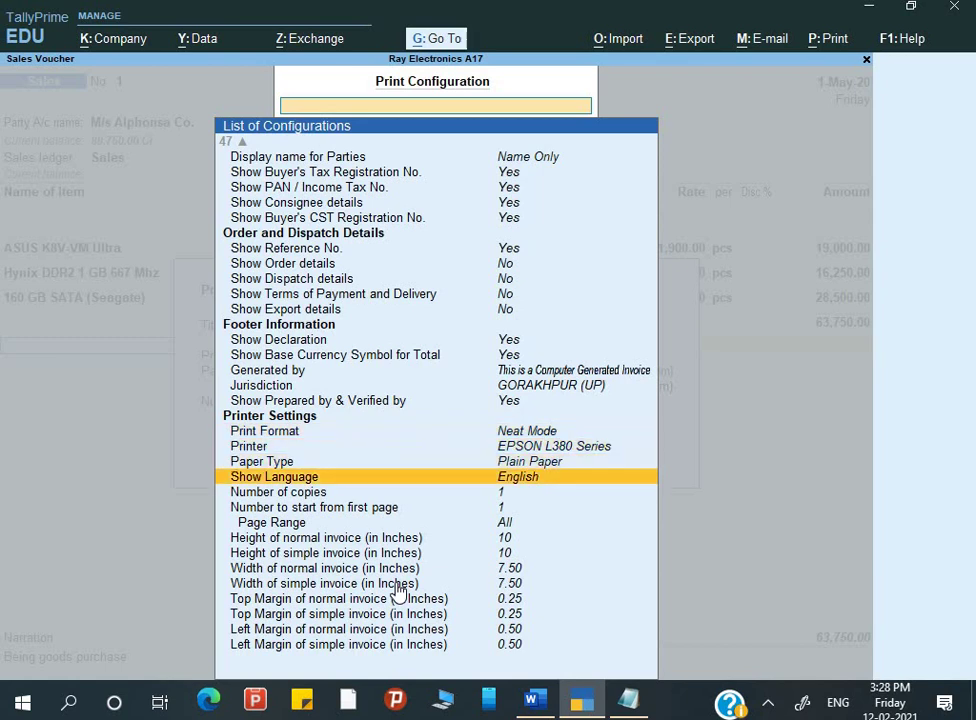
pyautogui.press('Up')
pyautogui.press('Up')
pyautogui.press('Up')
pyautogui.press('Up')
pyautogui.press('Up')
pyautogui.press('Up')
pyautogui.press('Up')
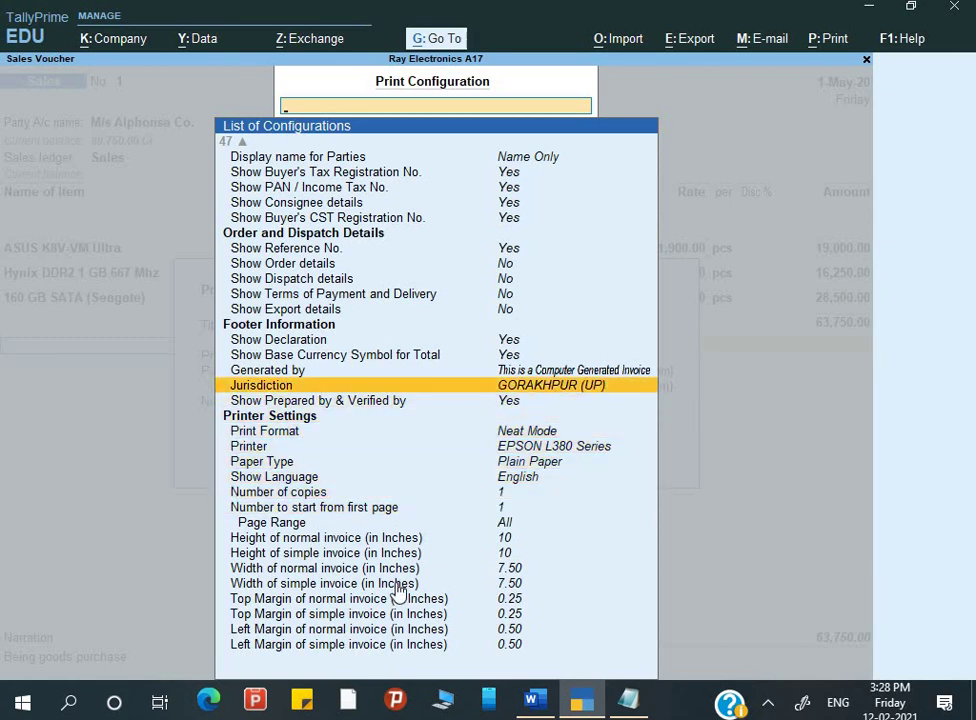
# Check the Jurisdiction and Generated by texts in the footer information and leave the print configuration.
pyautogui.press('Return')
pyautogui.press('Return')
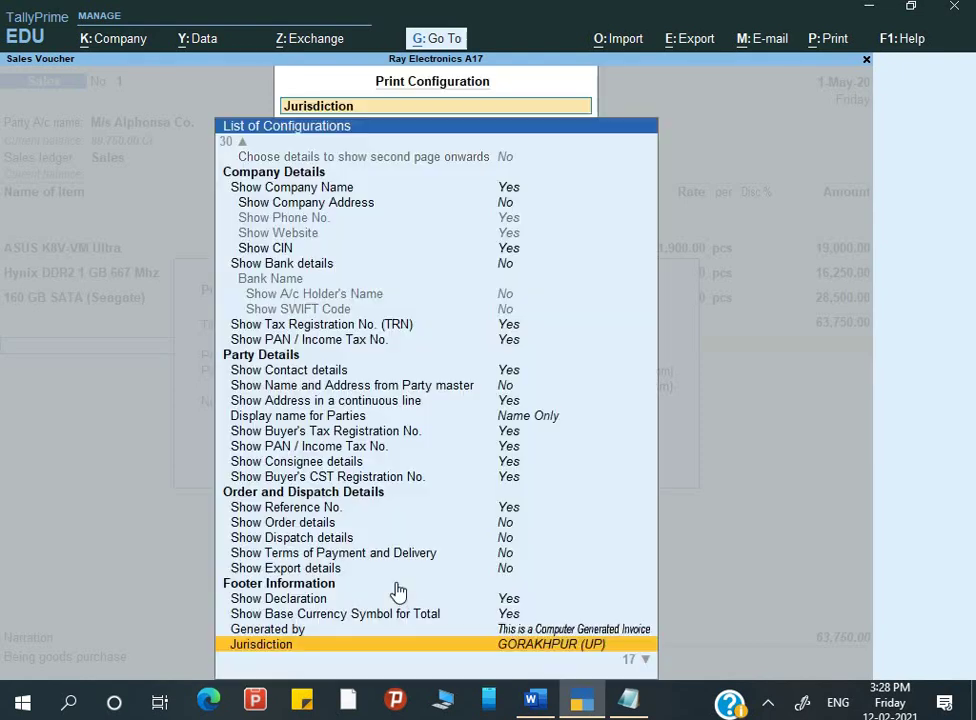
pyautogui.press('Up')
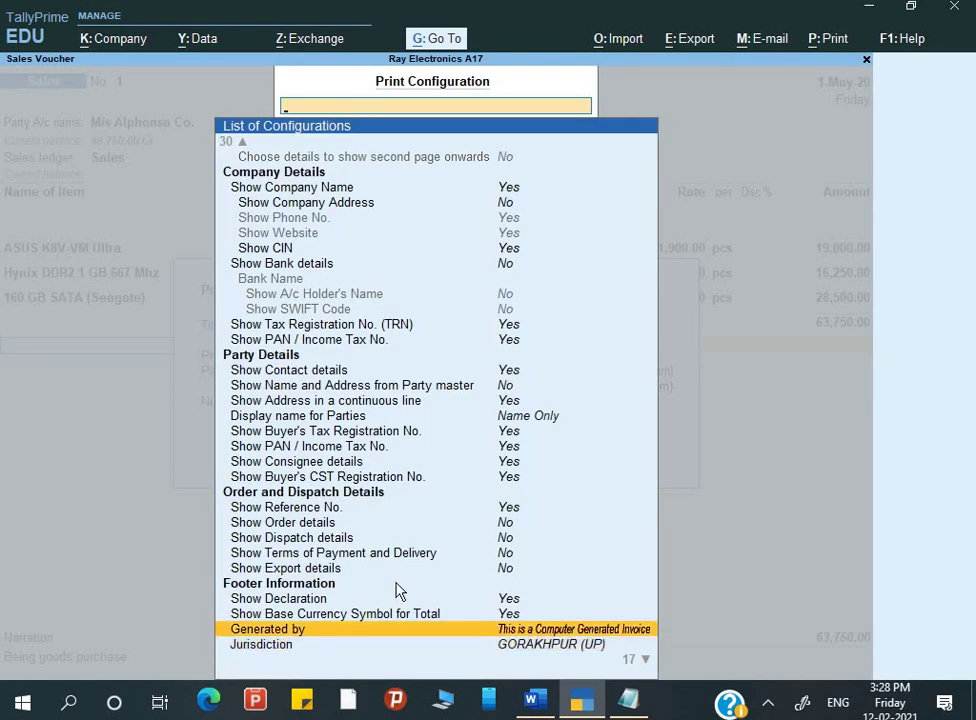
pyautogui.press('Return')
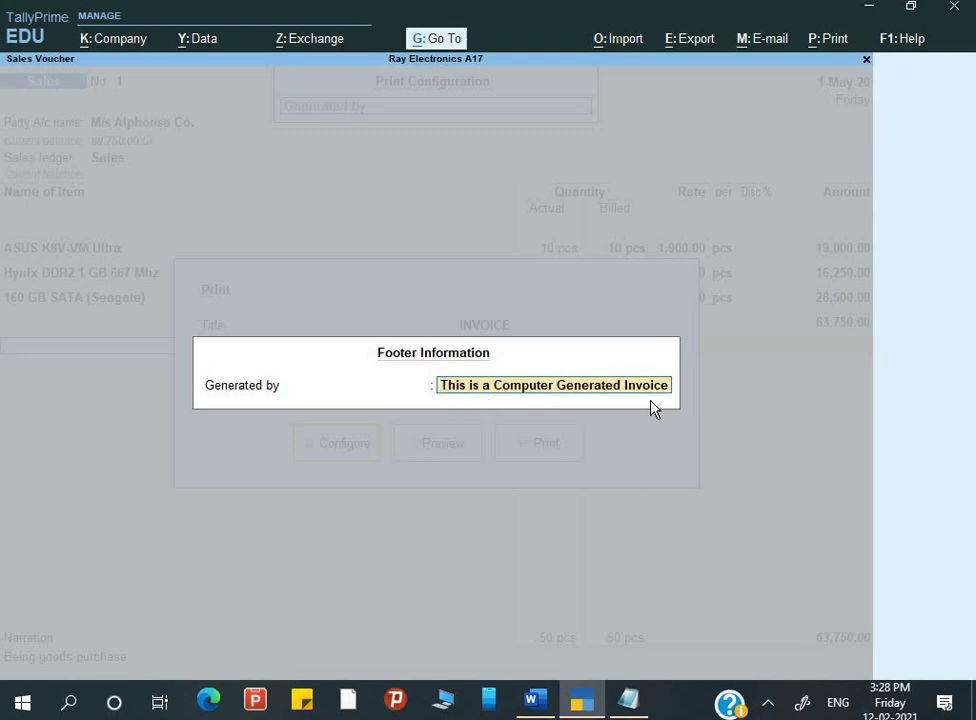
pyautogui.press('Return')
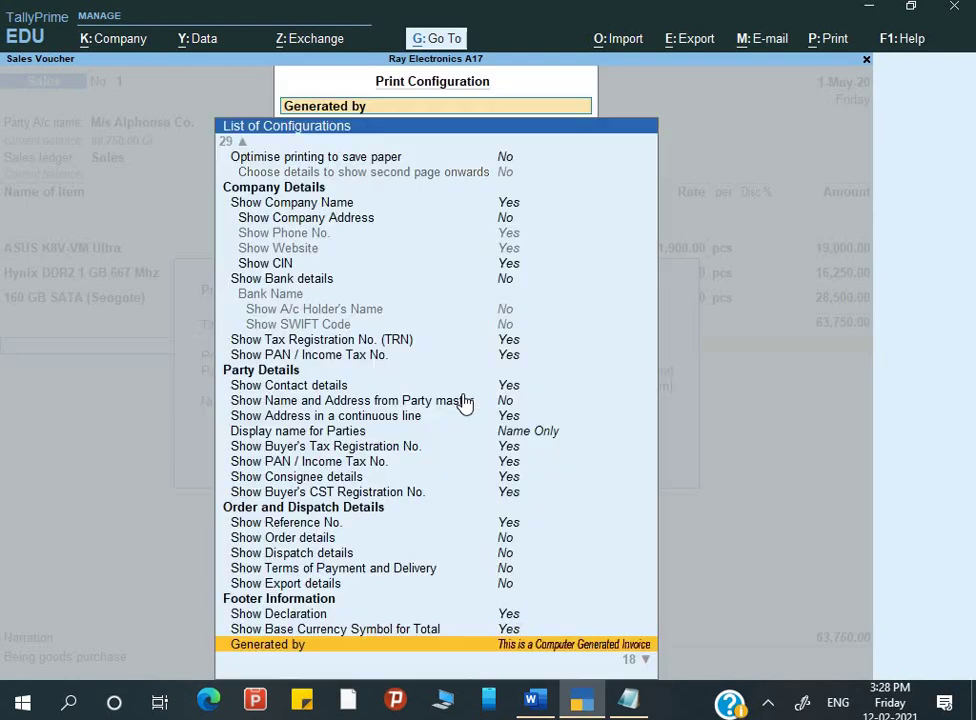
pyautogui.press('Escape')
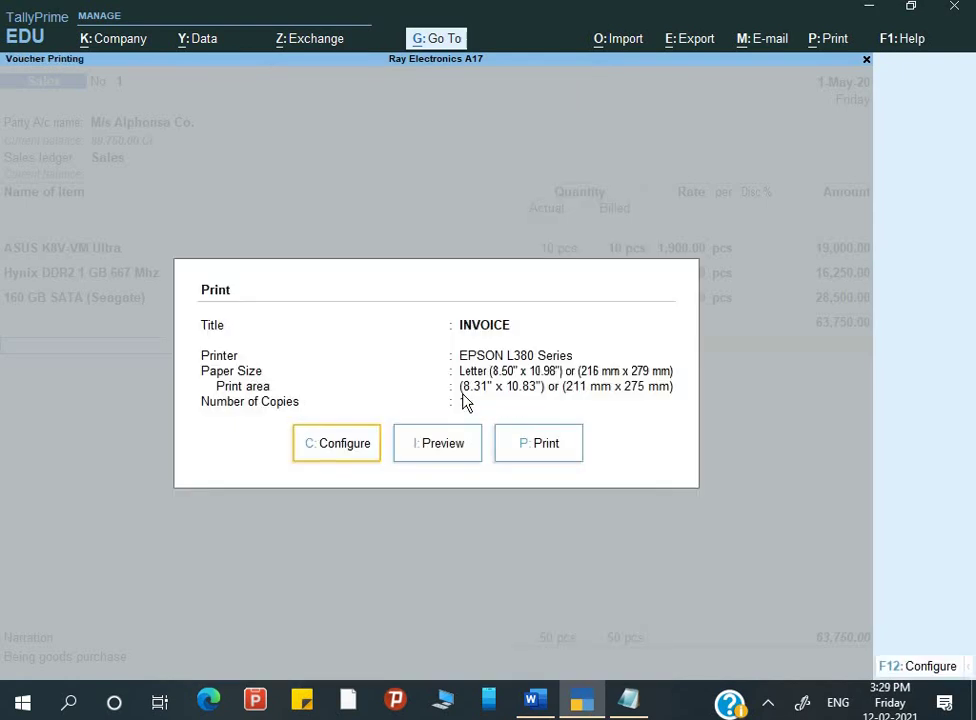
# Preview the invoice enlarged and examine its total, declaration, signature area, jurisdiction and footer text.
pyautogui.press('i')
pyautogui.hotkey('alt', 'z')
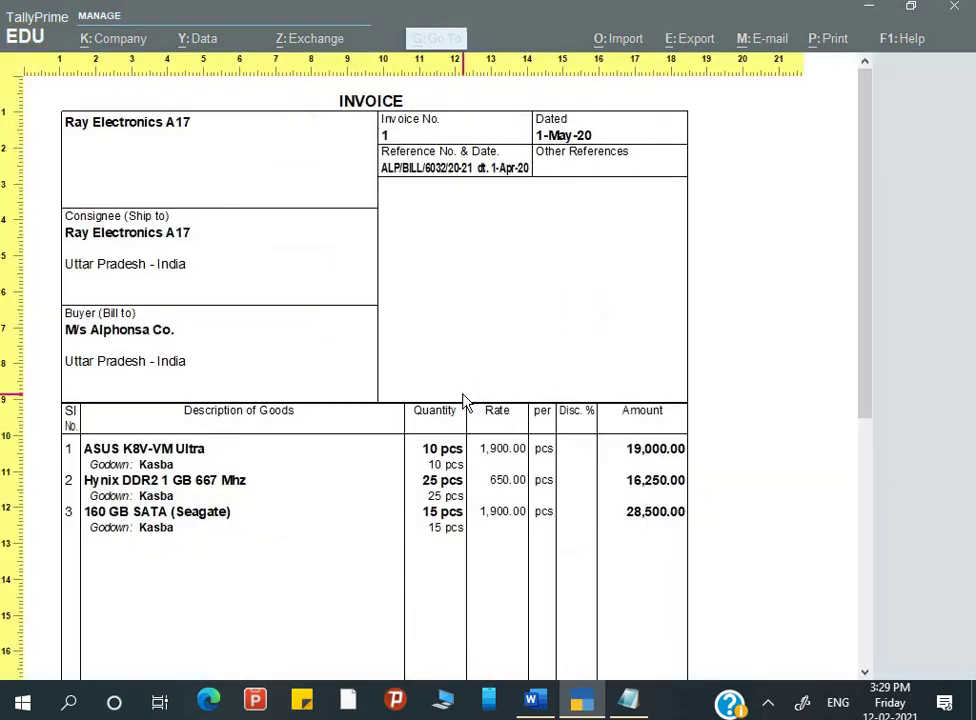
pyautogui.press('Down')
pyautogui.press('Down')
pyautogui.press('Down')
pyautogui.press('Down')
pyautogui.press('Down')
pyautogui.press('Down')
pyautogui.press('Down')
pyautogui.press('Down')
pyautogui.press('Down')
pyautogui.press('Down')
pyautogui.press('Down')
pyautogui.press('Down')
pyautogui.press('Down')
pyautogui.press('Down')
pyautogui.press('Down')
pyautogui.press('Down')
pyautogui.press('Down')
pyautogui.press('Down')
pyautogui.press('Down')
pyautogui.press('Down')
pyautogui.press('Down')
pyautogui.press('Down')
pyautogui.press('Down')
pyautogui.press('Down')
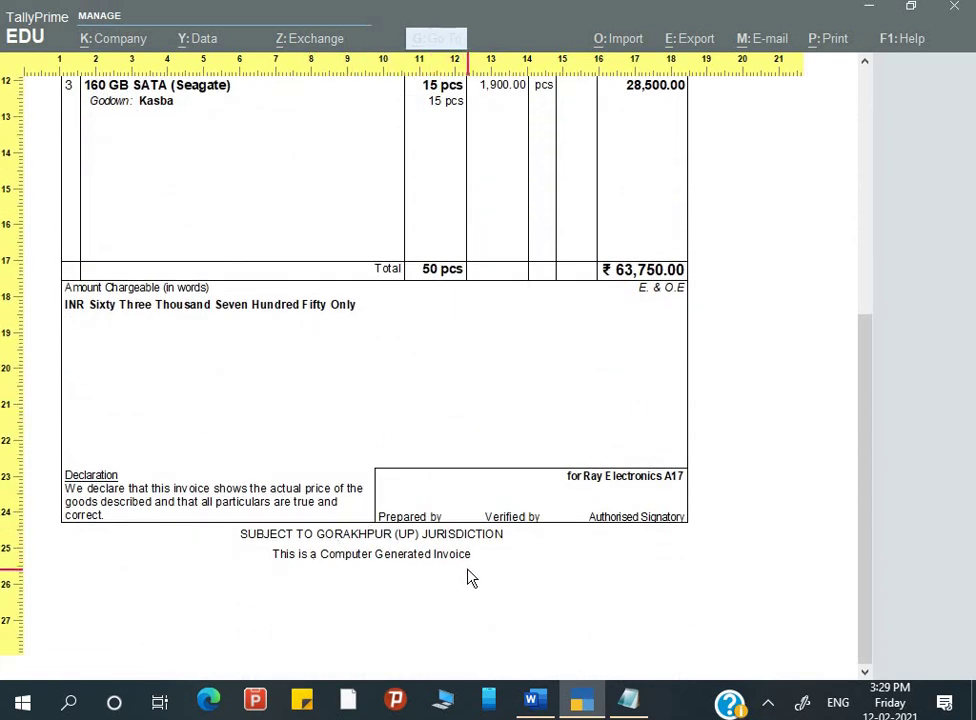
# Close the invoice preview and leave the sales voucher and day book, returning to the Gateway of Tally.
pyautogui.click(380, 556)
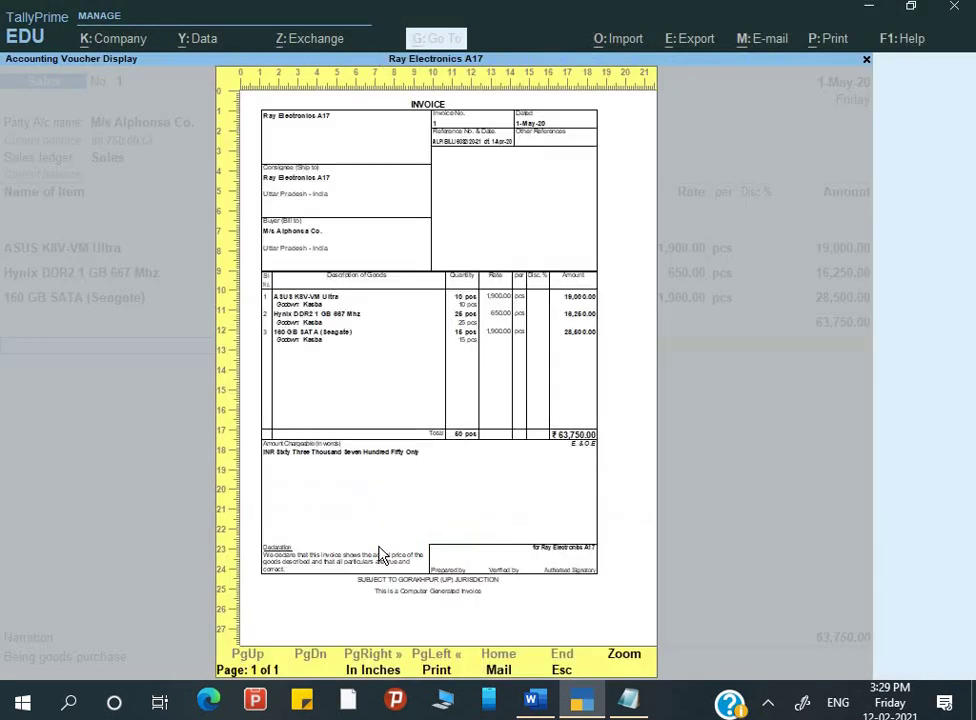
pyautogui.press('Escape')
pyautogui.press('Escape')
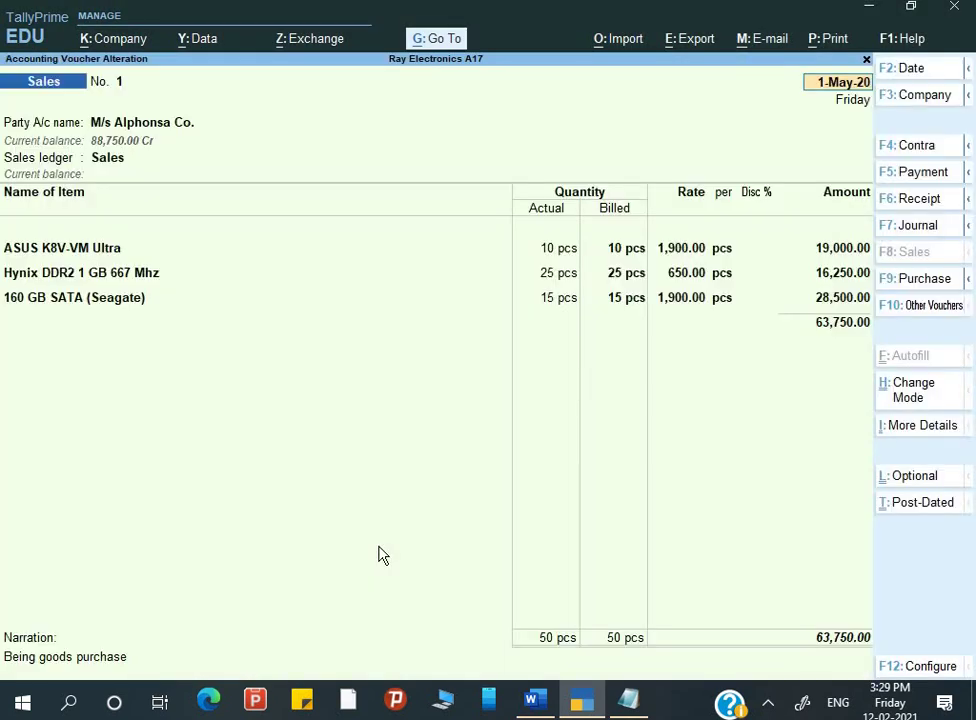
pyautogui.press('Escape')
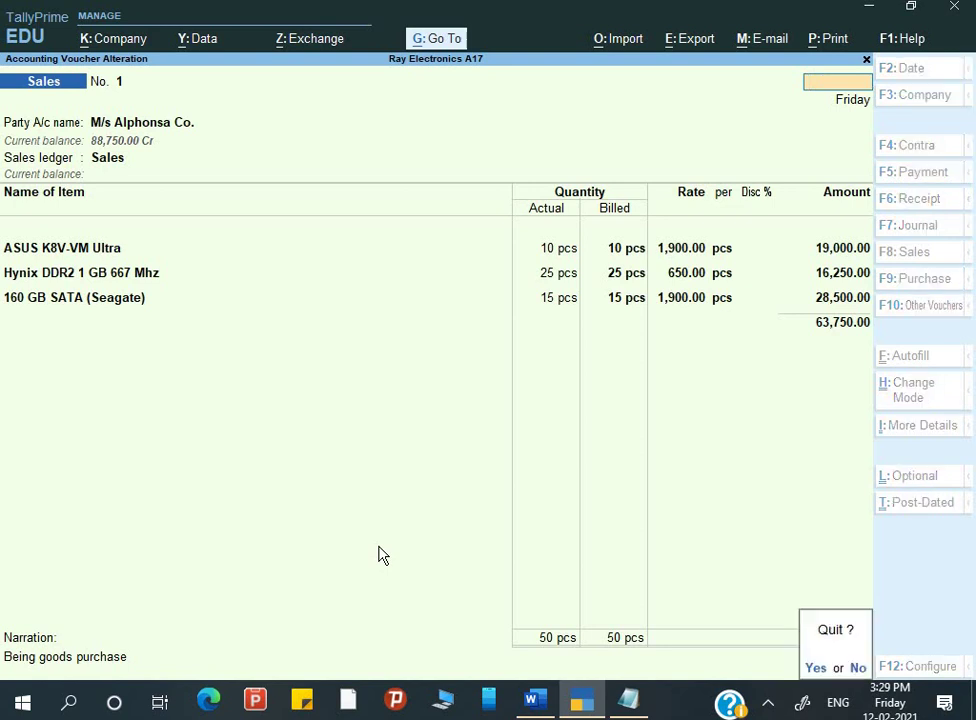
pyautogui.press('y')
pyautogui.press('Escape')
pyautogui.press('y')
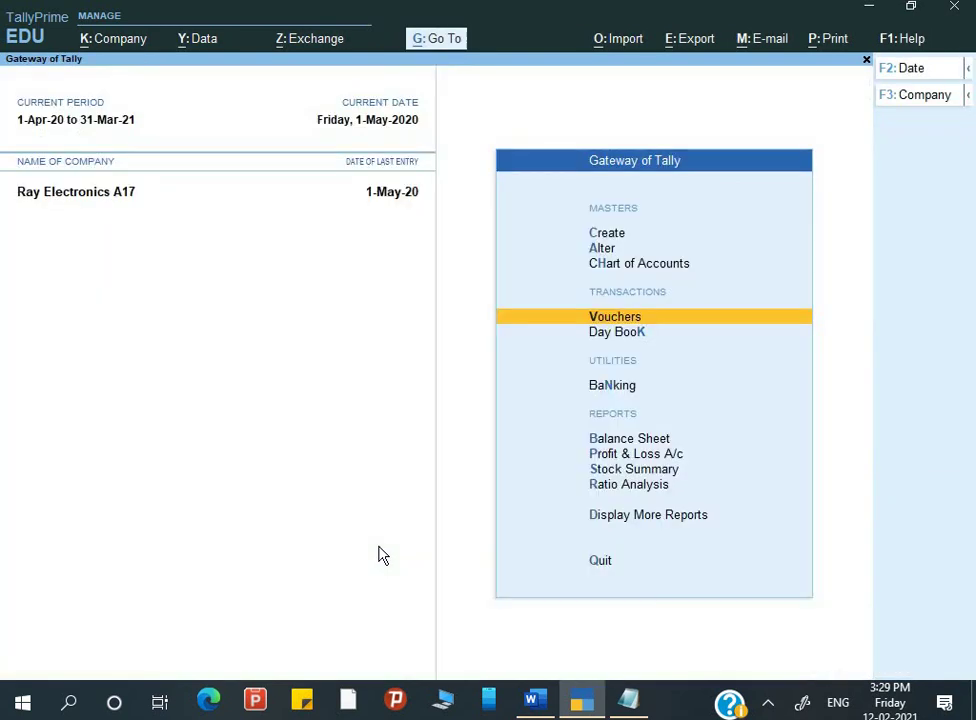
# Switch to the assignment in Word and read tasks 5 and 6 about print configuration and the M/s Jeevan Soft-Tech quotation.
pyautogui.hotkey('alt', 'Tab')
pyautogui.scroll(-5, 312, 424)
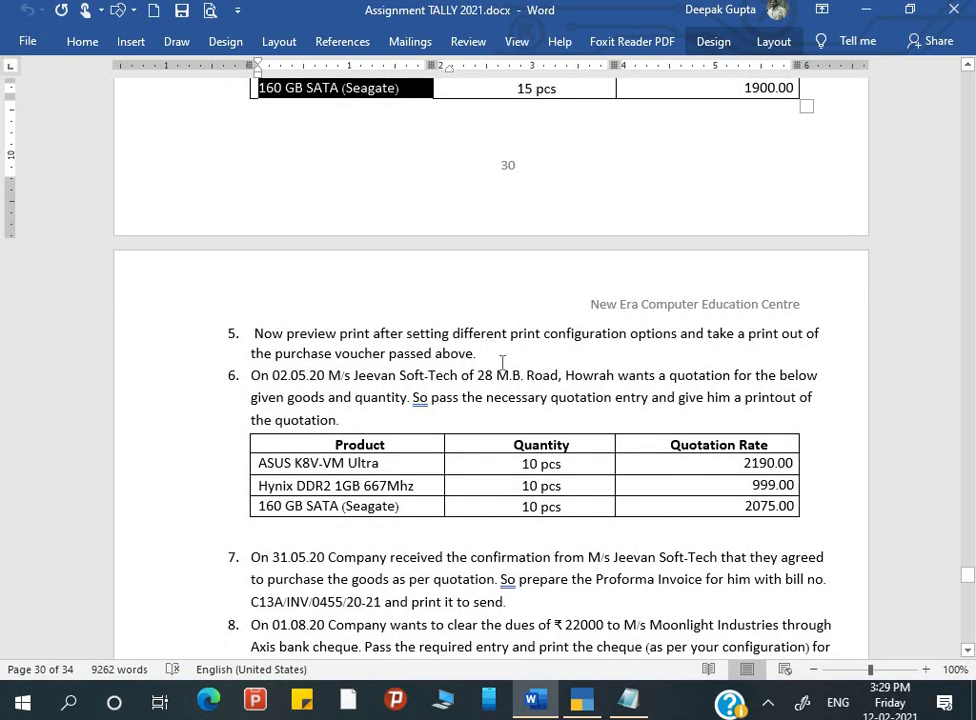
pyautogui.scroll(-1, 401, 362)
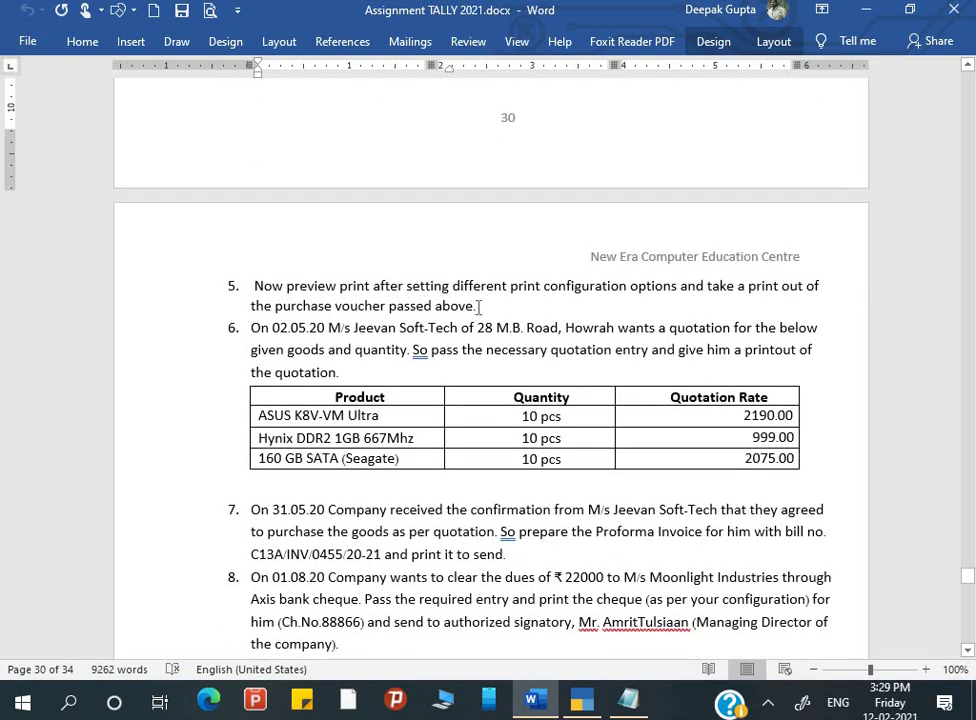
pyautogui.moveTo(256, 285); pyautogui.dragTo(470, 305)
pyautogui.click(391, 327)
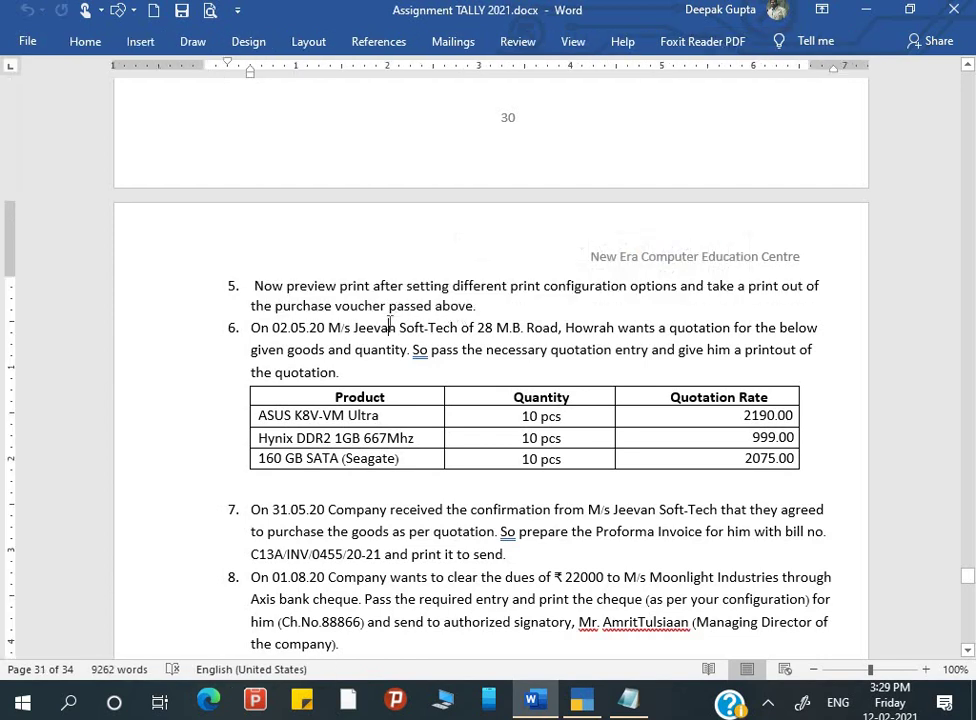
pyautogui.scroll(-1, 391, 325)
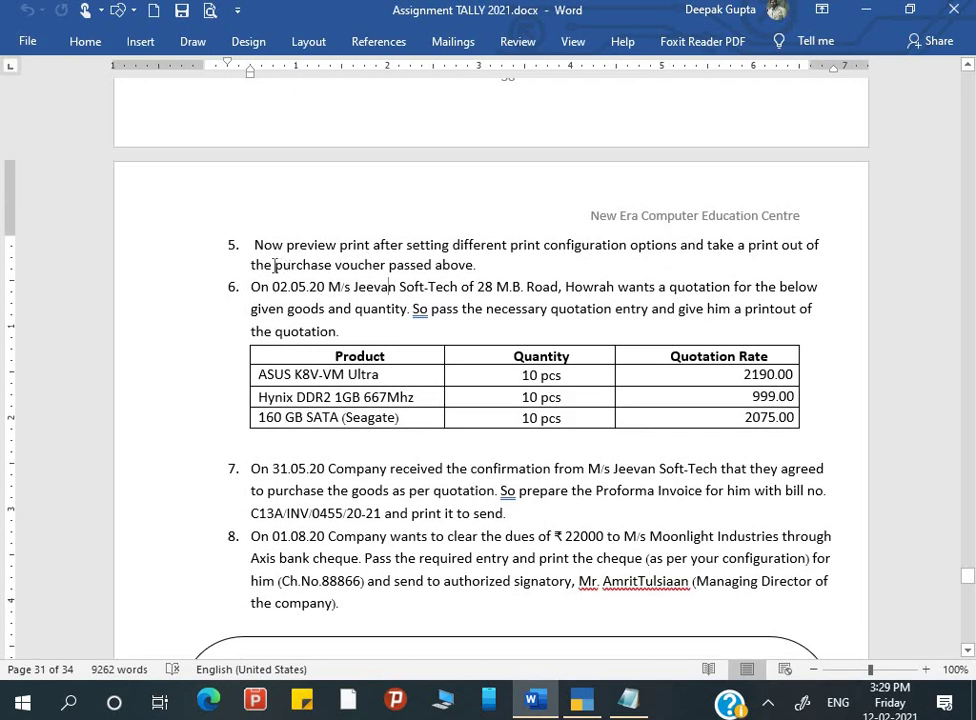
pyautogui.moveTo(274, 265); pyautogui.dragTo(348, 283)
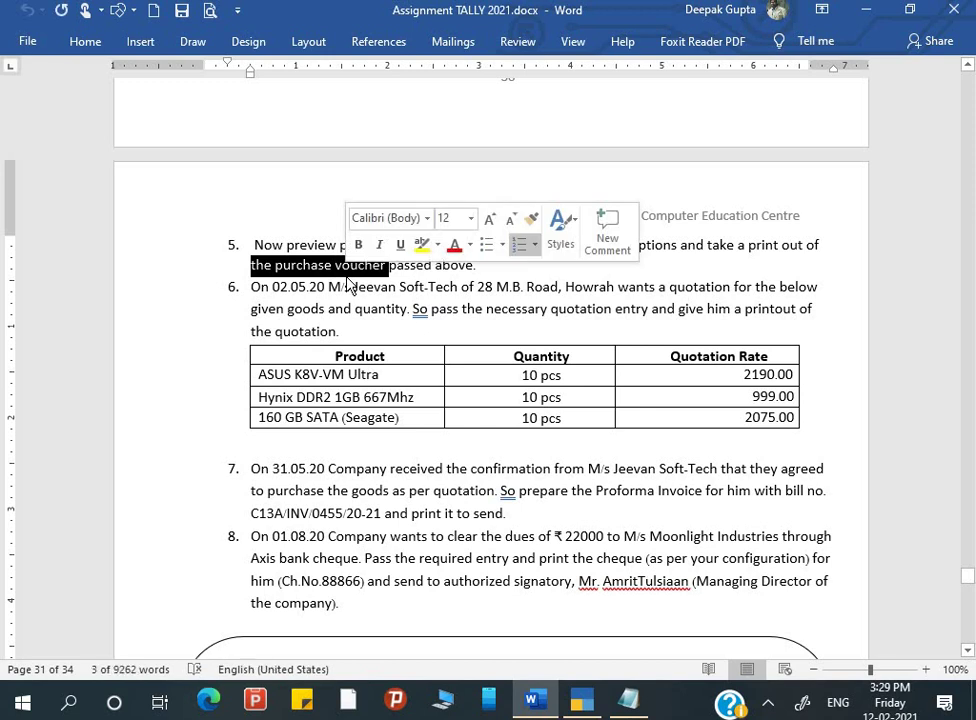
pyautogui.click(347, 280)
pyautogui.scroll(-1, 325, 284)
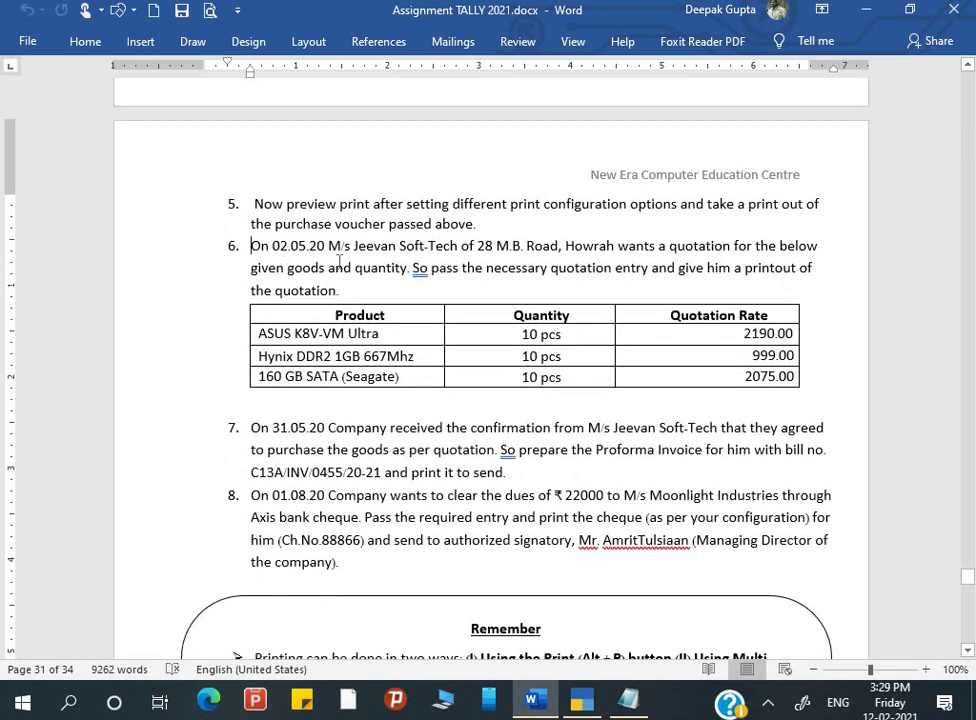
pyautogui.moveTo(254, 246); pyautogui.dragTo(384, 278)
pyautogui.click(382, 268)
# Switch to TallyPrime and start a new accounting voucher, keeping it open.
pyautogui.hotkey('alt', 'Tab')
pyautogui.press('Down')
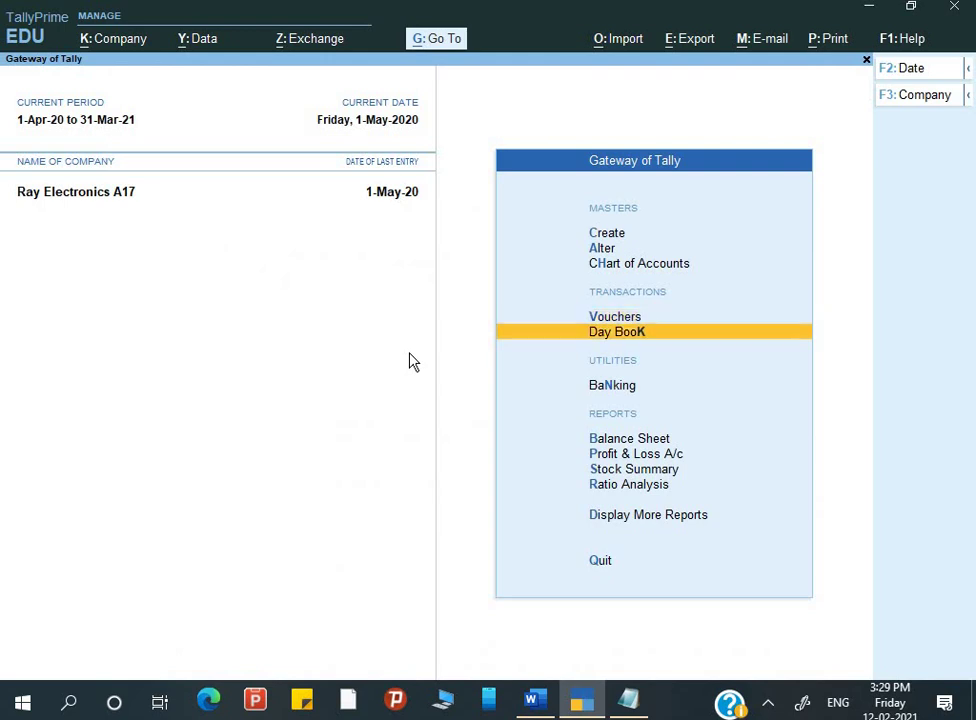
pyautogui.press('Up')
pyautogui.press('Return')
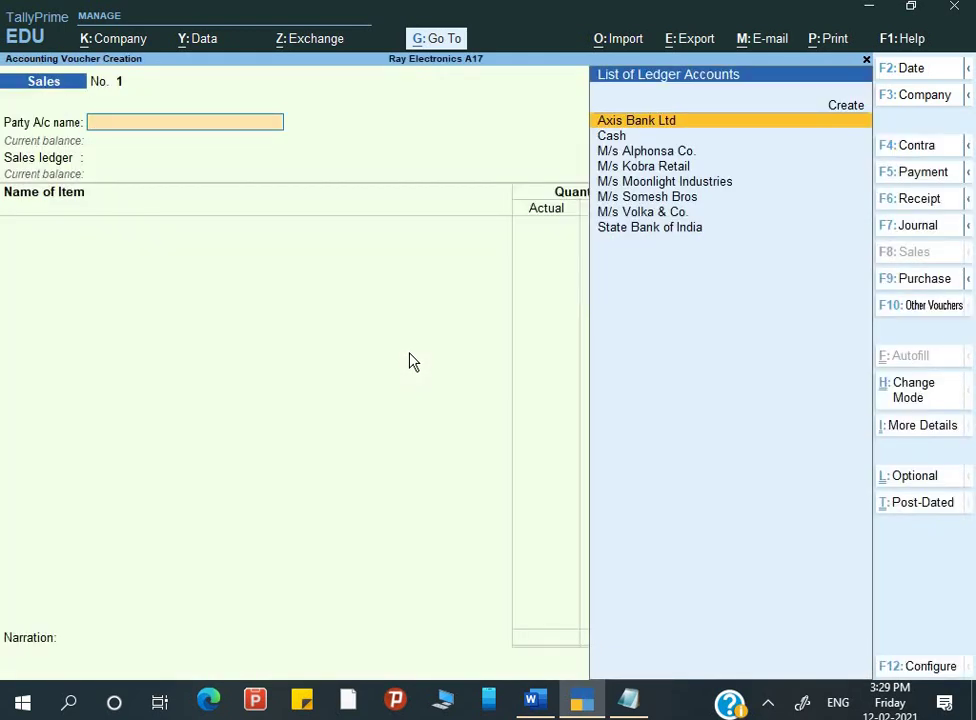
pyautogui.press('Escape')
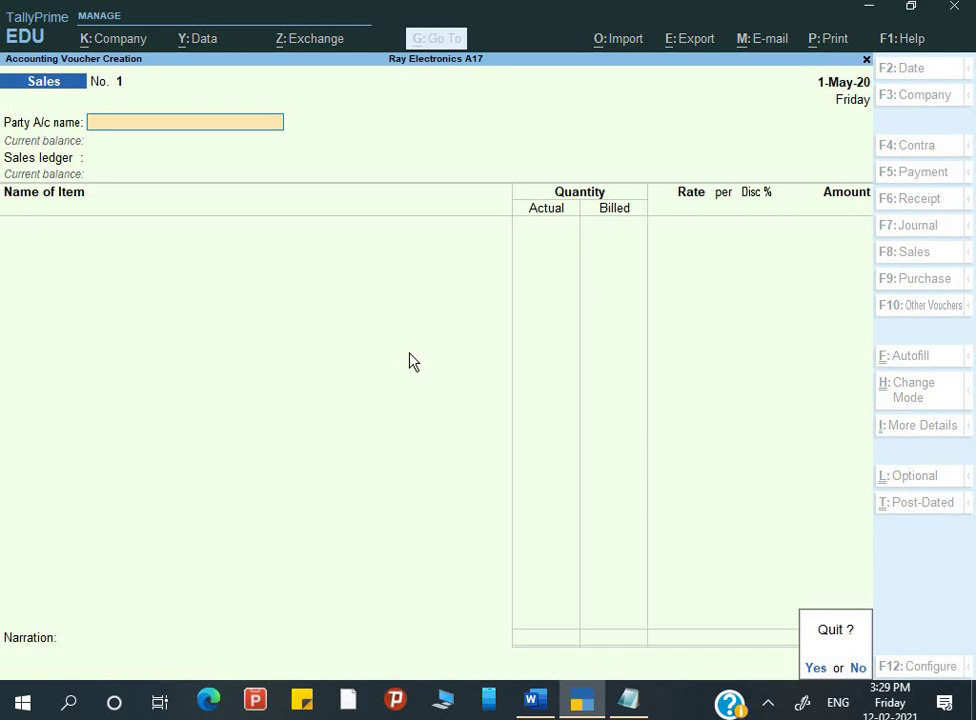
pyautogui.press('n')
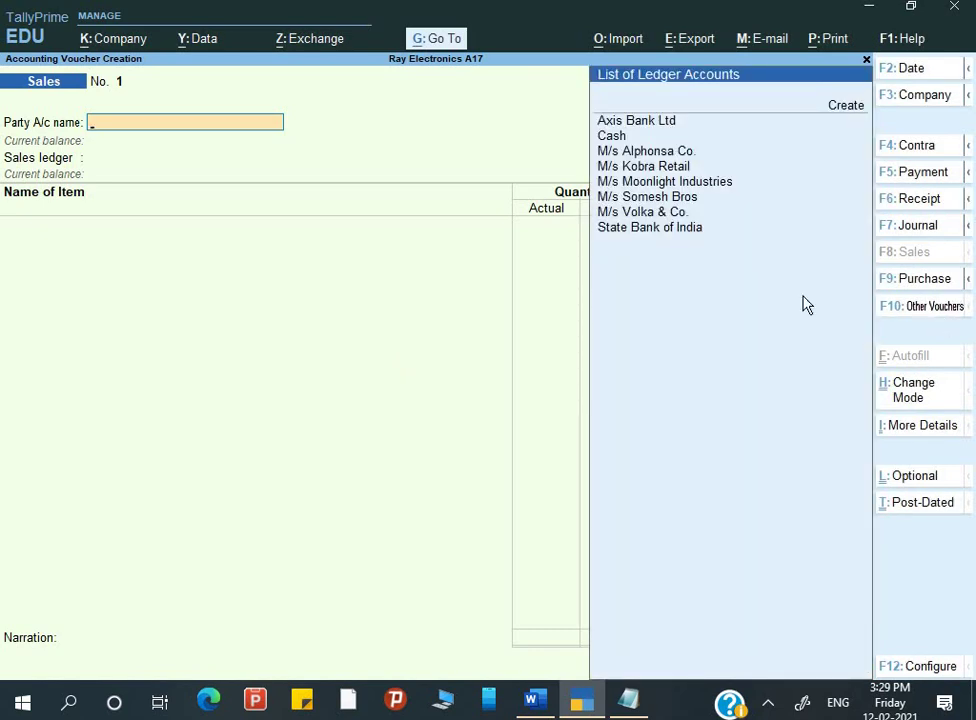
# Reveal the inactive voucher types, change the voucher type to Sales Order and activate it.
pyautogui.press('F10')
pyautogui.press('Up')
pyautogui.press('Up')
pyautogui.press('Up')
pyautogui.press('Up')
pyautogui.press('Up')
pyautogui.press('Up')
pyautogui.press('Up')
pyautogui.press('Up')
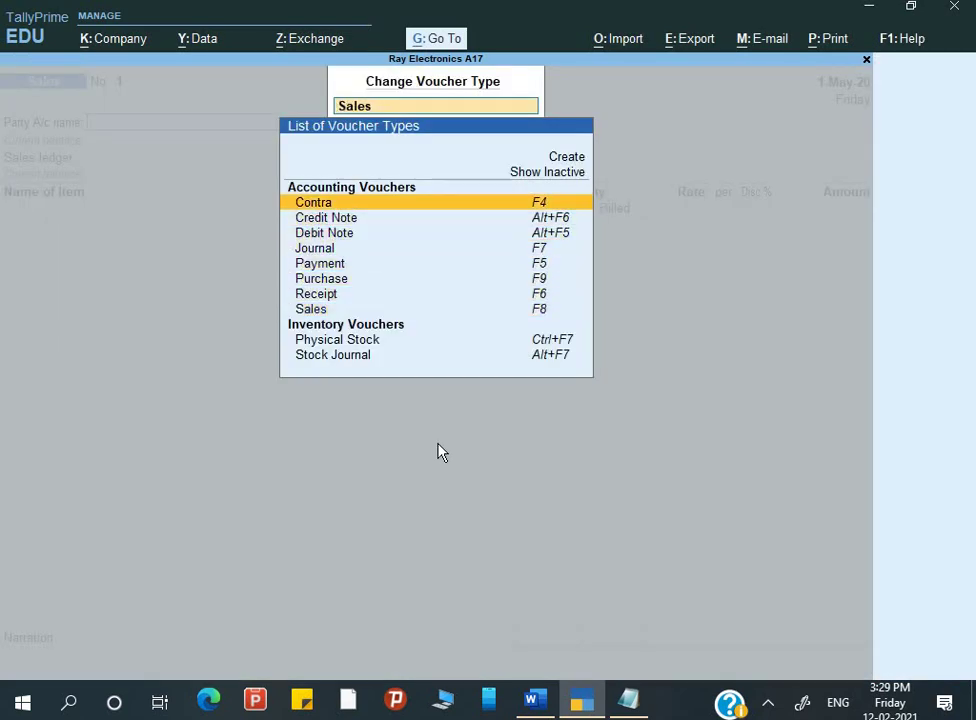
pyautogui.press('Return')
pyautogui.press('Down')
pyautogui.press('Down')
pyautogui.press('Down')
pyautogui.press('Down')
pyautogui.press('Down')
pyautogui.press('Down')
pyautogui.press('Down')
pyautogui.press('Down')
pyautogui.press('Down')
pyautogui.press('Down')
pyautogui.press('Down')
pyautogui.press('Down')
pyautogui.press('Down')
pyautogui.press('Down')
pyautogui.press('Down')
pyautogui.press('Down')
pyautogui.press('Down')
pyautogui.press('Down')
pyautogui.press('Down')
pyautogui.press('Down')
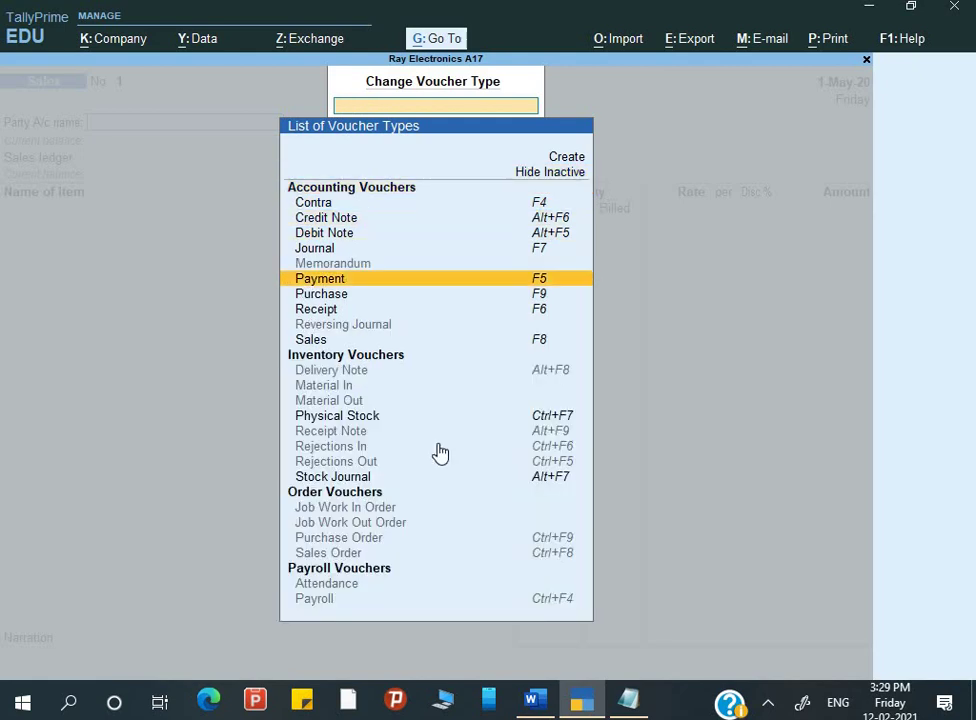
pyautogui.press('Return')
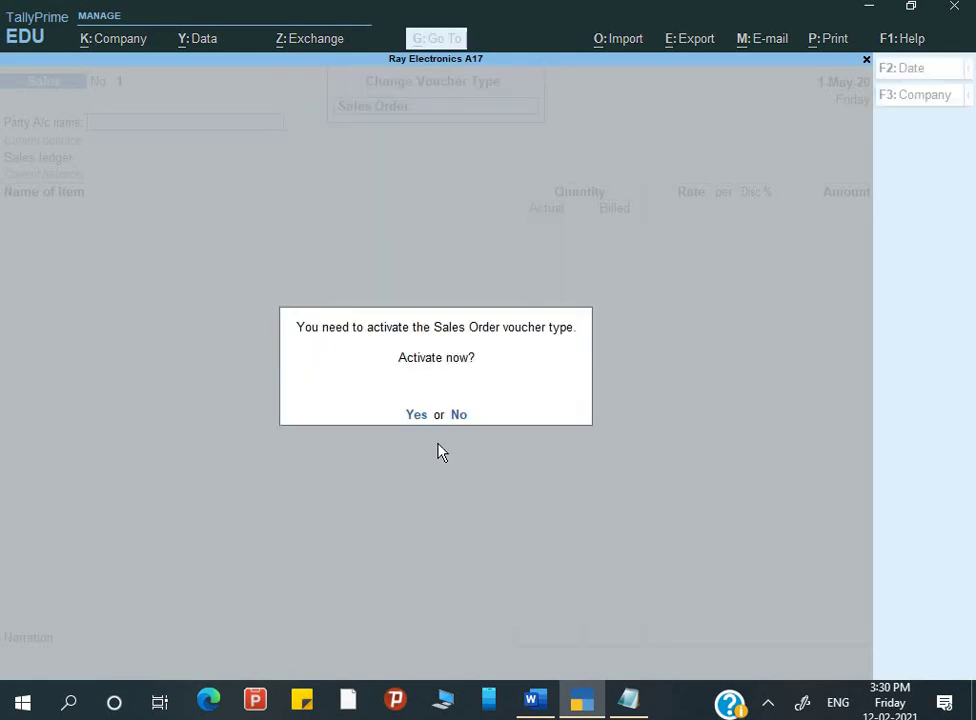
pyautogui.press('Return')
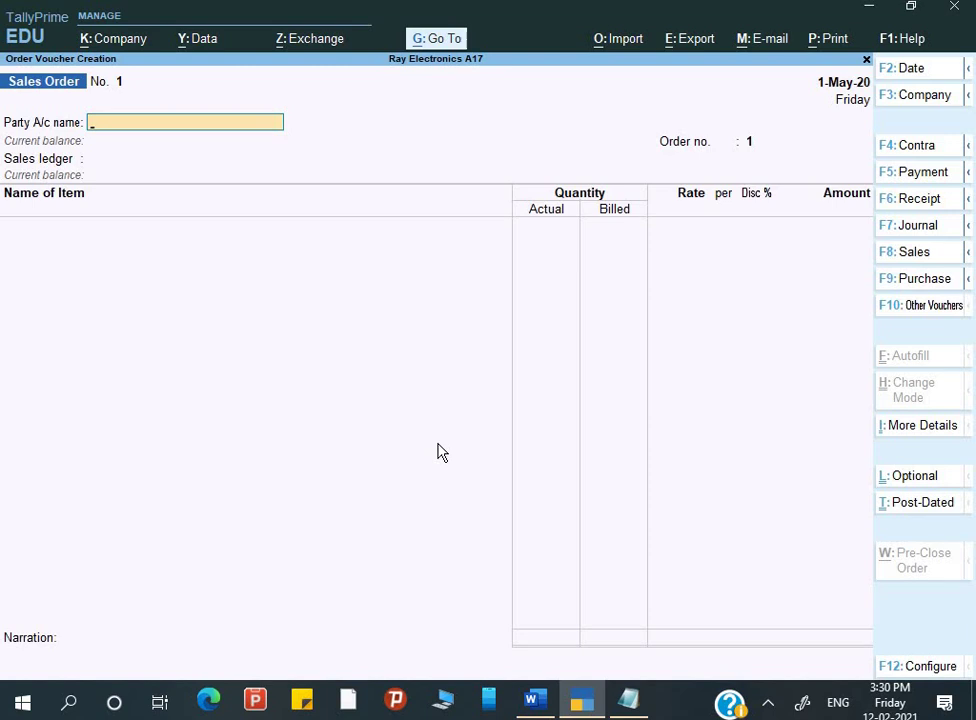
# Check the quotation's party name in the Word assignment and look for it among the sales order's party ledgers.
pyautogui.hotkey('alt', 'Tab')
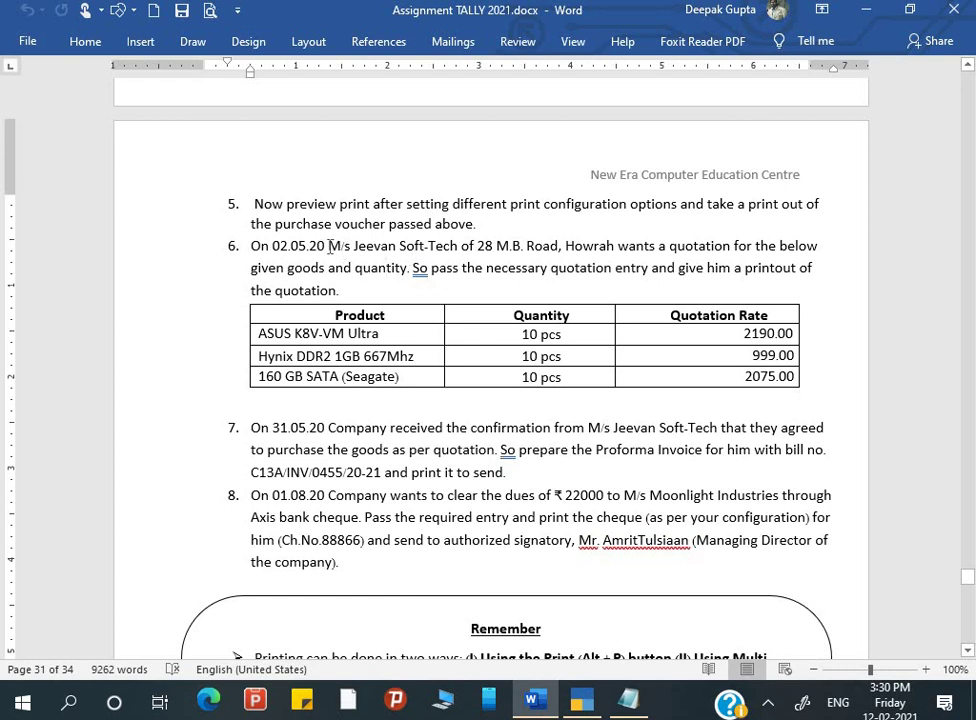
pyautogui.doubleClick(331, 245)
pyautogui.hotkey('alt', 'Tab')
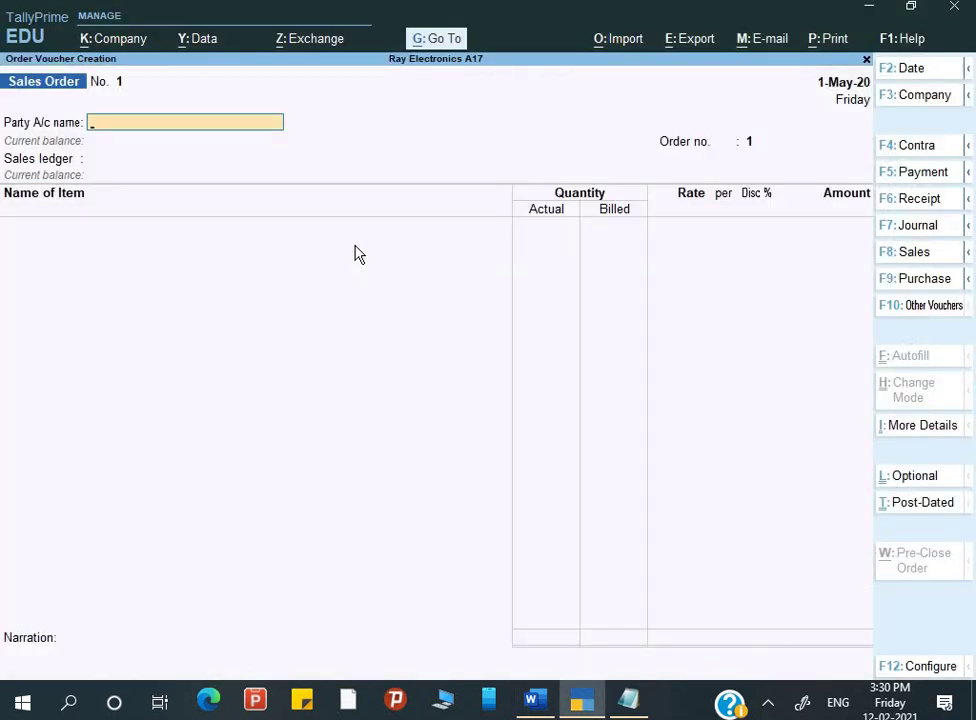
pyautogui.write('M/')
pyautogui.press('Down')
pyautogui.press('Down')
pyautogui.press('Down')
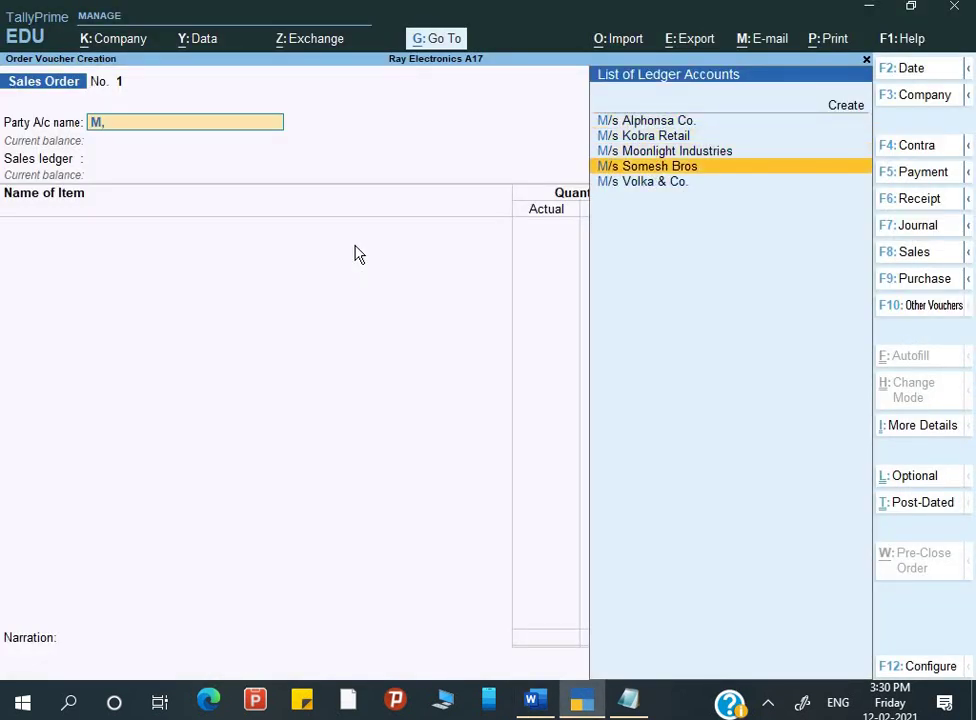
# Recheck task 6 in the Word assignment and set the sales order's voucher date in TallyPrime to 2-5-2020.
pyautogui.hotkey('alt', 'Tab')
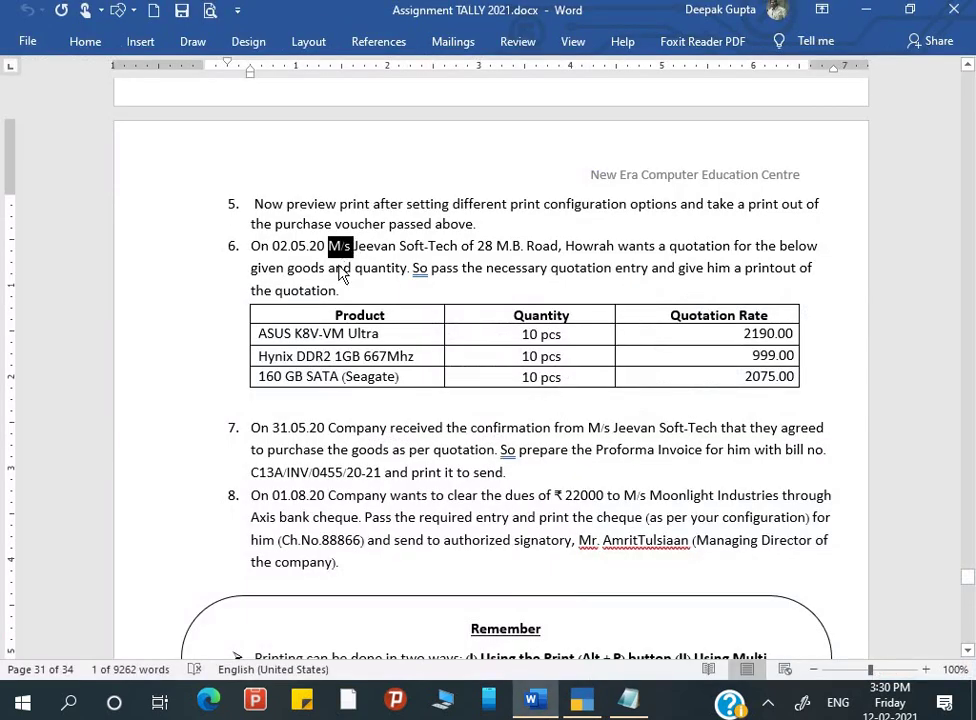
pyautogui.hotkey('alt', 'Tab')
pyautogui.press('F2')
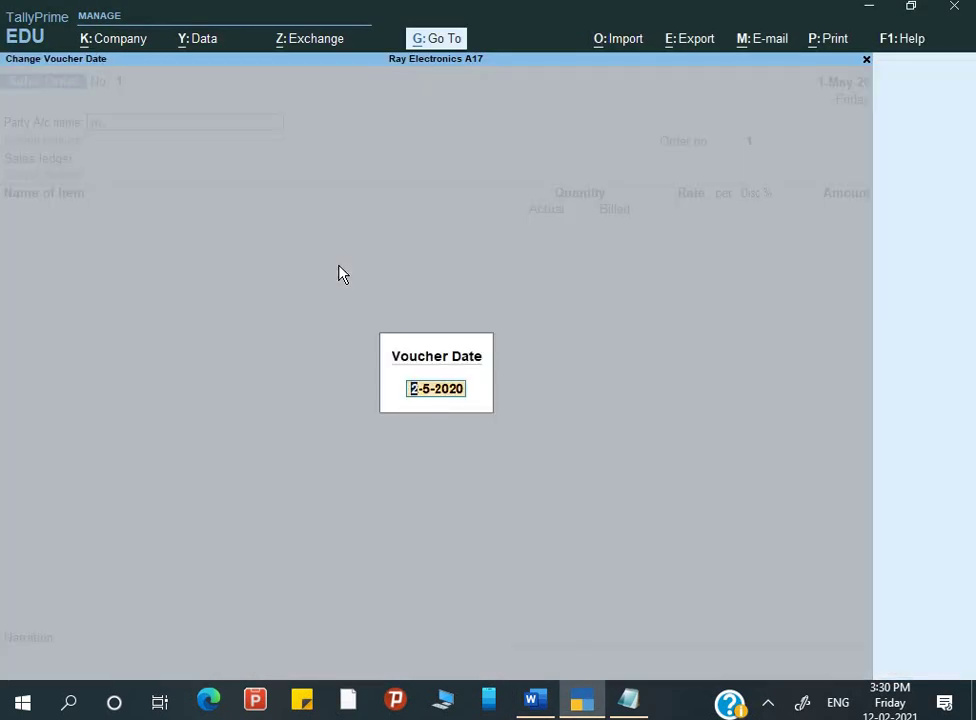
pyautogui.press('Escape')
# Start a new party ledger and name it M/s Jeevan Soft-Tech, copying the name from the Word assignment.
pyautogui.press('ctrl')
pyautogui.hotkey('alt', 'c')
pyautogui.hotkey('alt', 'Tab')
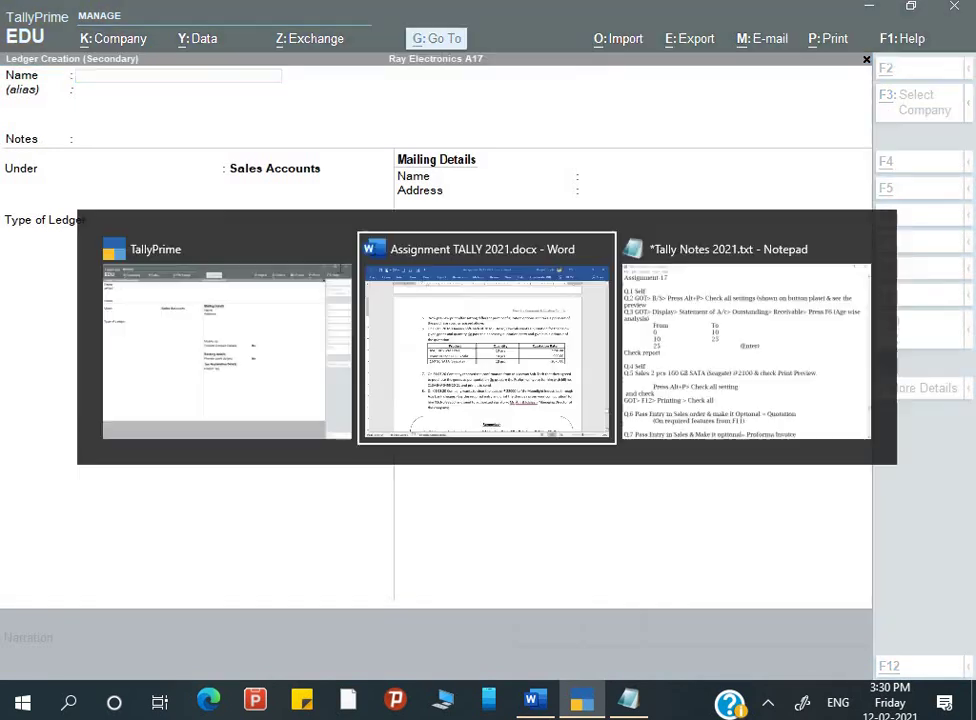
pyautogui.moveTo(340, 255); pyautogui.dragTo(456, 252)
pyautogui.hotkey('ctrl', 'c')
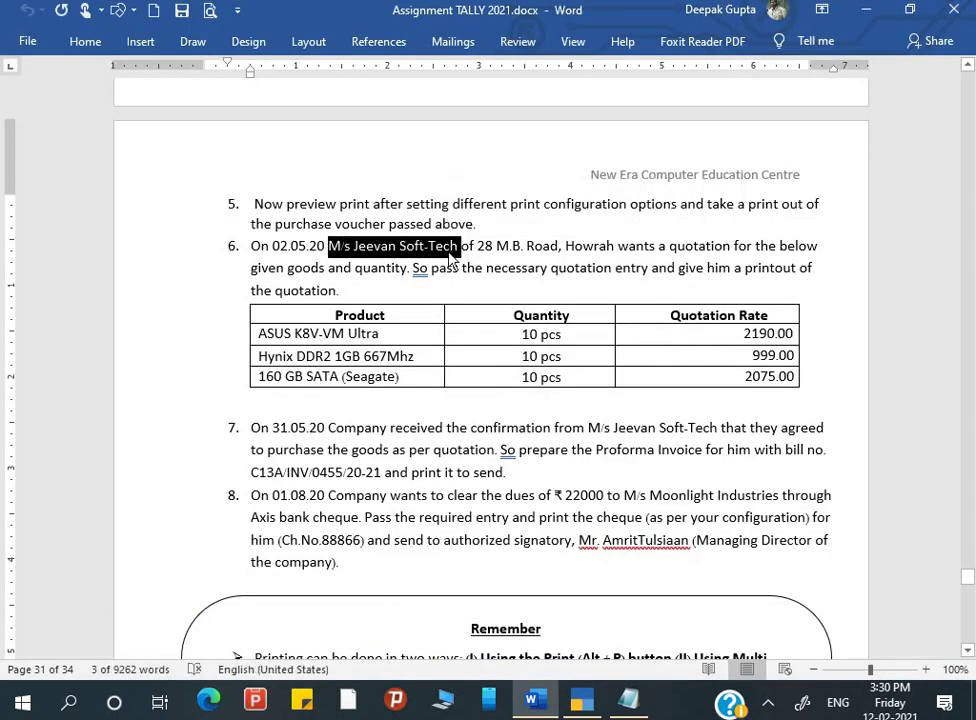
pyautogui.hotkey('alt', 'Tab')
pyautogui.hotkey('ctrl', 'v')
pyautogui.press('Return')
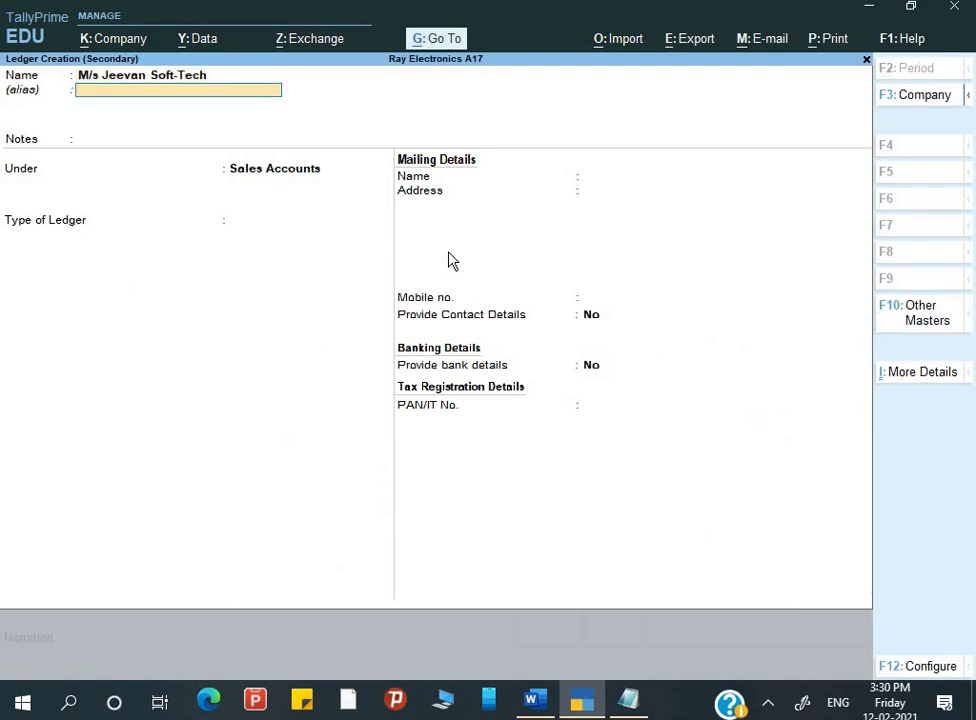
# Place the M/s Jeevan Soft-Tech ledger under Sundry Debtors and save it with the remaining default details.
pyautogui.press('Return')
pyautogui.write('S')
pyautogui.press('Down')
pyautogui.press('Down')
pyautogui.press('Down')
pyautogui.press('Down')
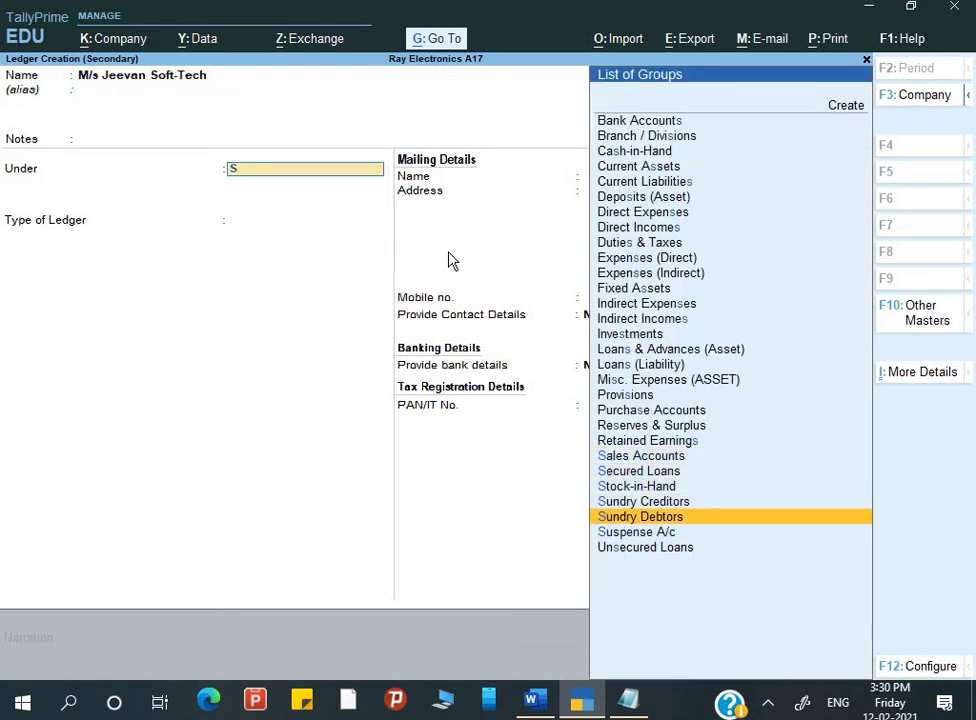
pyautogui.press('Return')
pyautogui.press('Return')
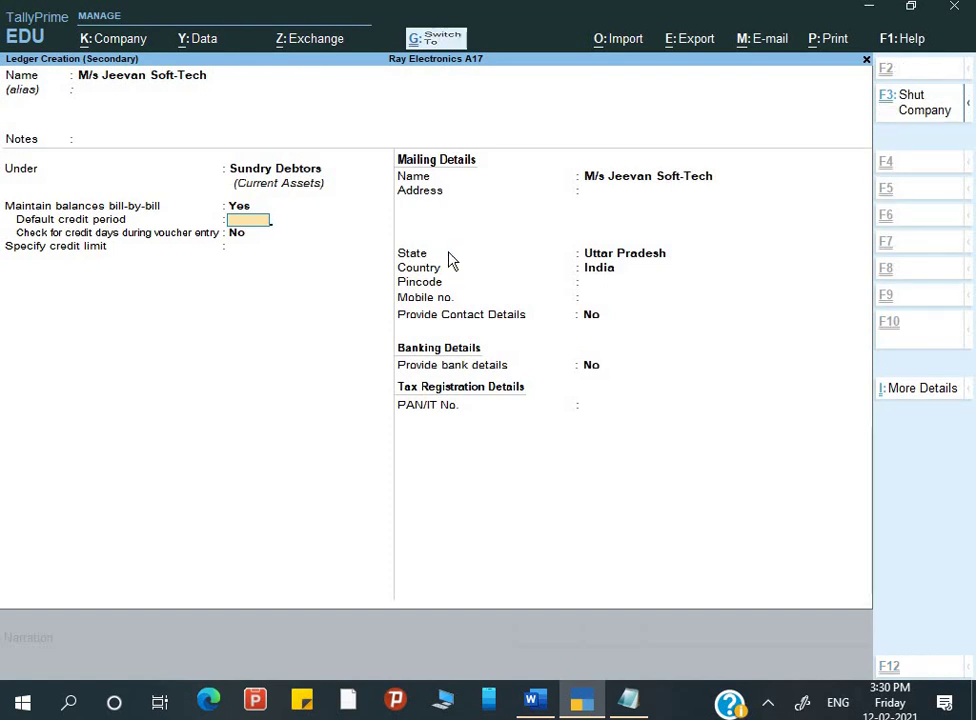
pyautogui.hotkey('ctrl', 'a')
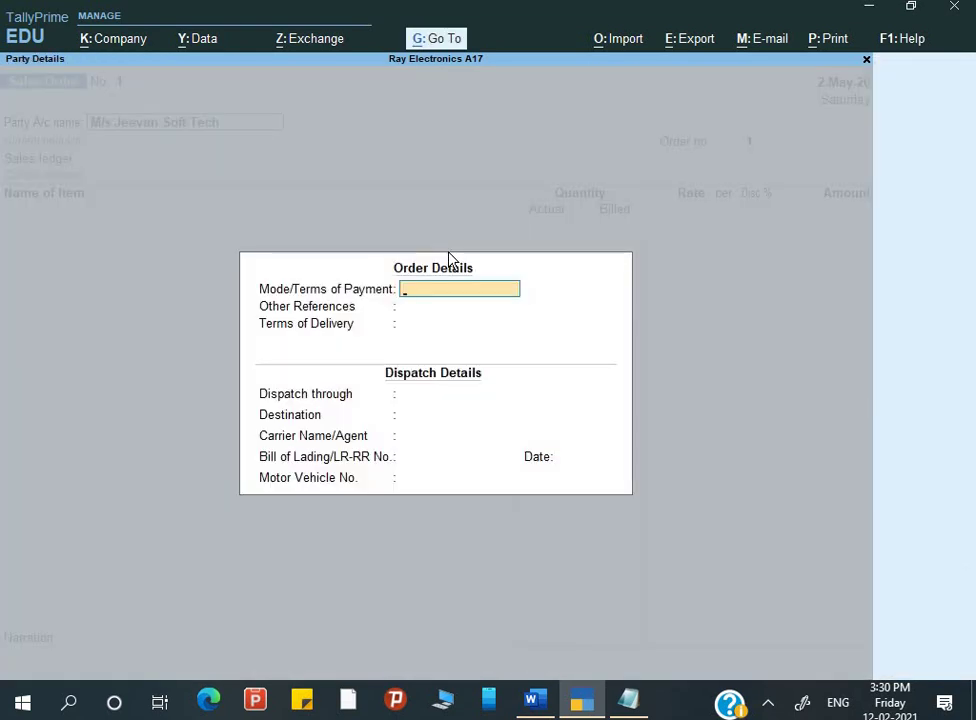
# Check the assignment text and leave the sales order's order and dispatch details blank.
pyautogui.press('Return')
pyautogui.press('Return')
pyautogui.hotkey('alt', 'Tab')
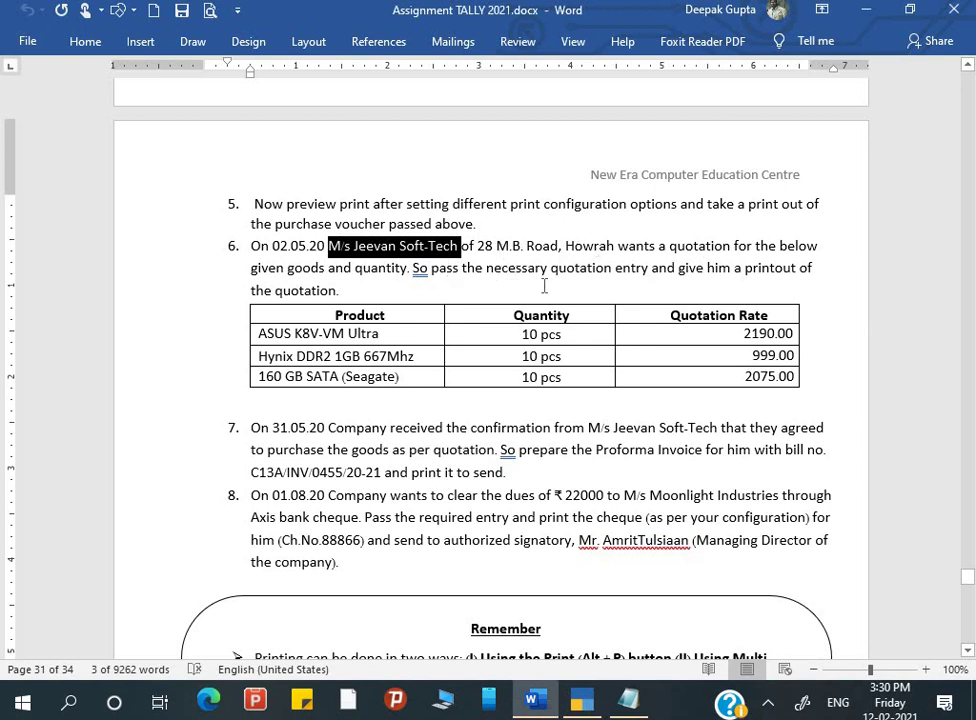
pyautogui.hotkey('alt', 'Tab')
pyautogui.press('Return')
pyautogui.press('Return')
pyautogui.press('Return')
pyautogui.press('Return')
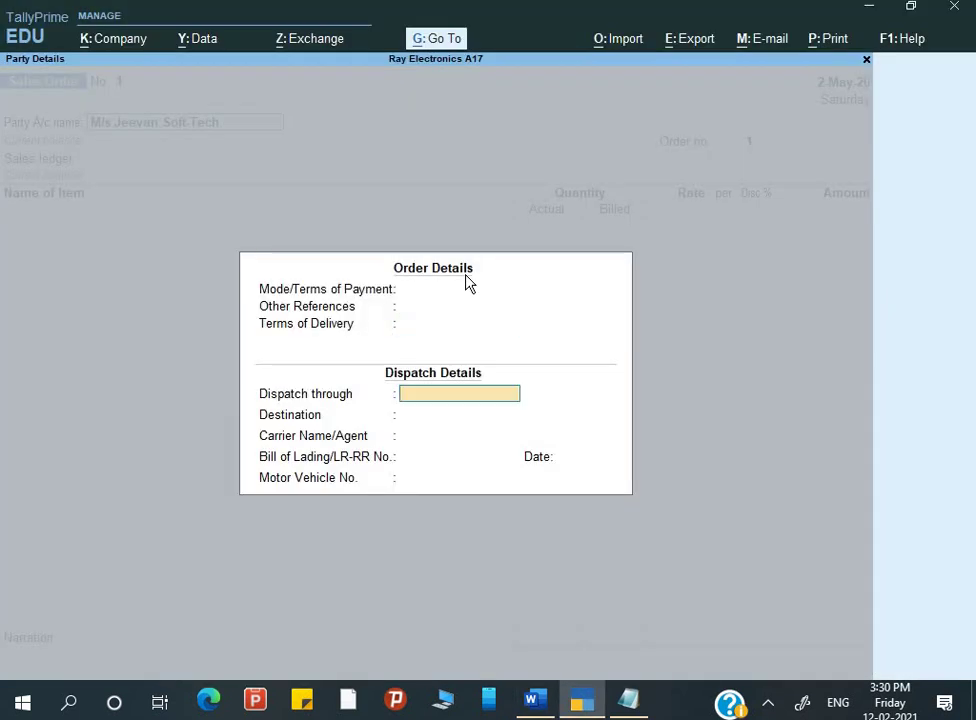
pyautogui.press('Return')
pyautogui.press('Return')
pyautogui.press('Return')
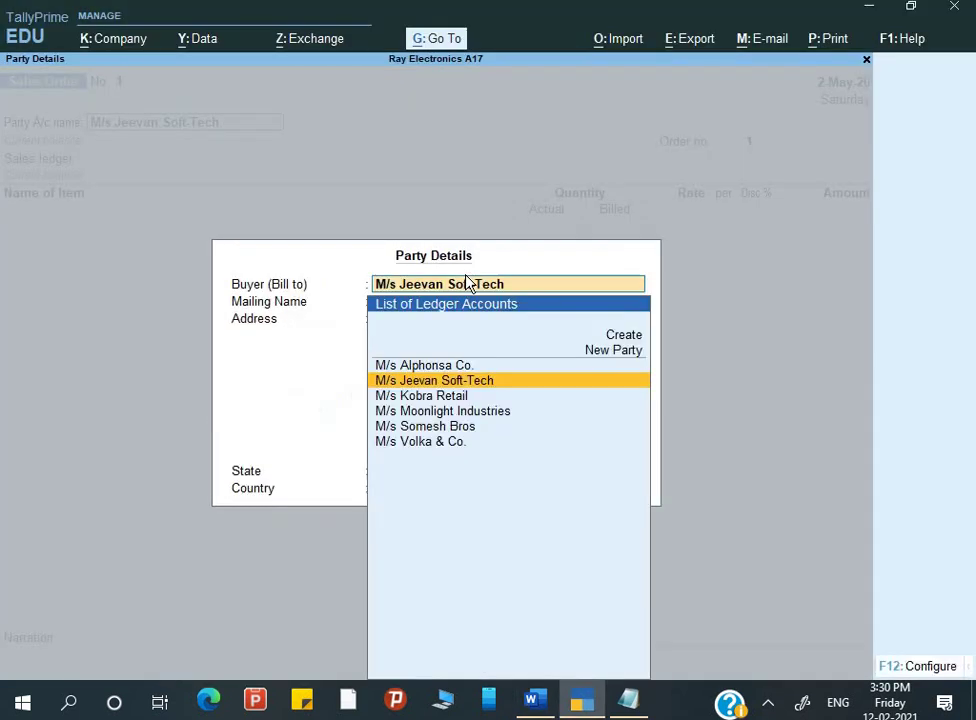
# Accept M/s Jeevan Soft-Tech as the buyer with its default mailing details and choose Sales as the sales ledger.
pyautogui.press('Return')
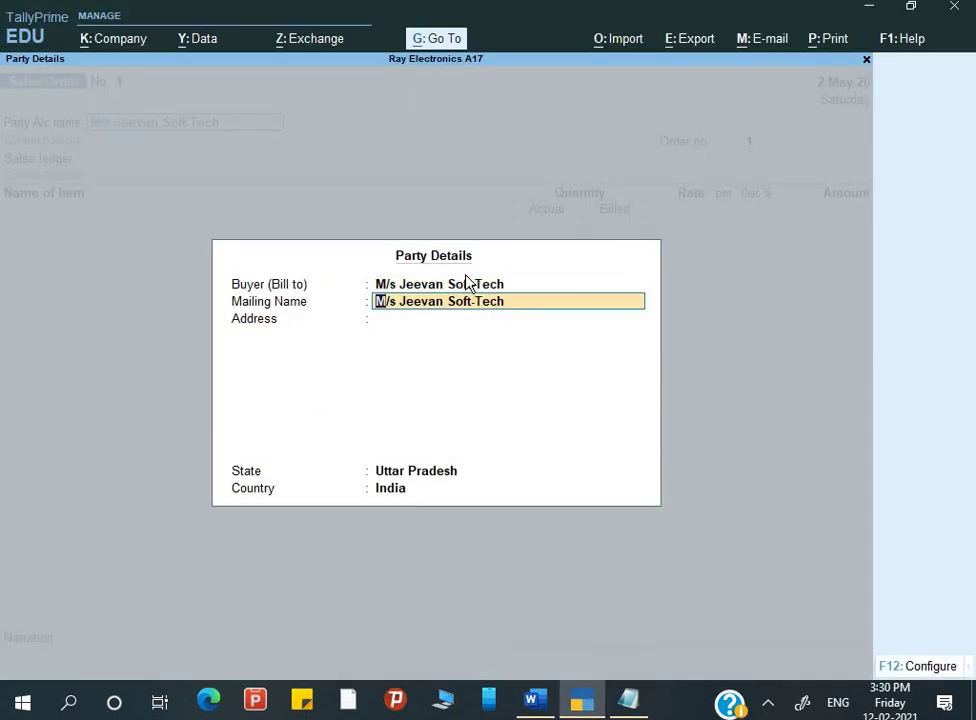
pyautogui.press('Return')
pyautogui.press('Return')
pyautogui.press('Return')
pyautogui.press('Return')
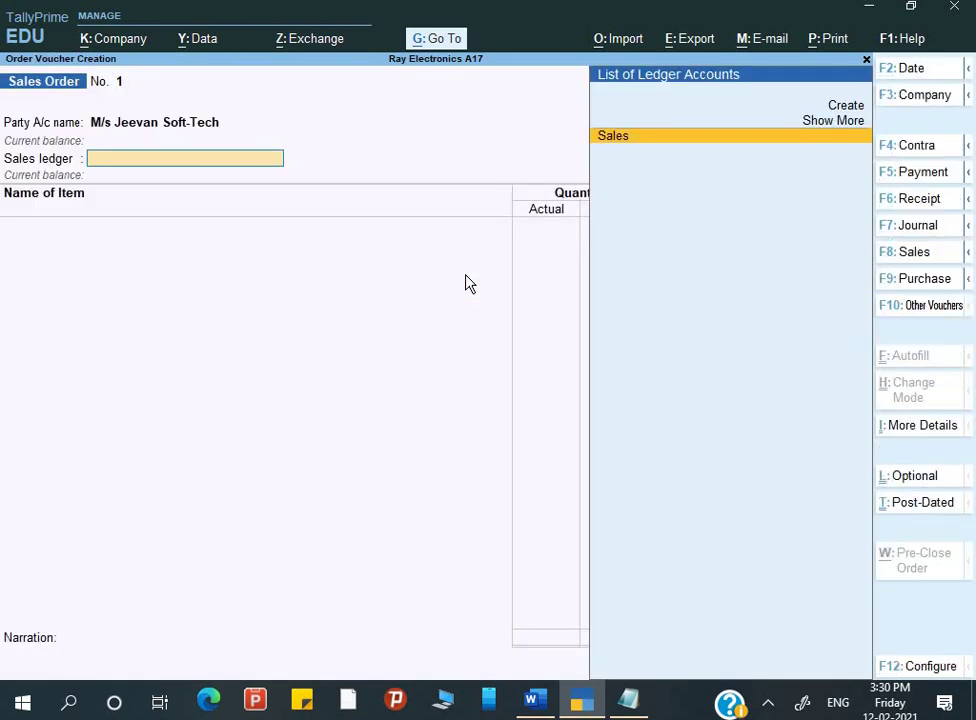
pyautogui.press('Return')
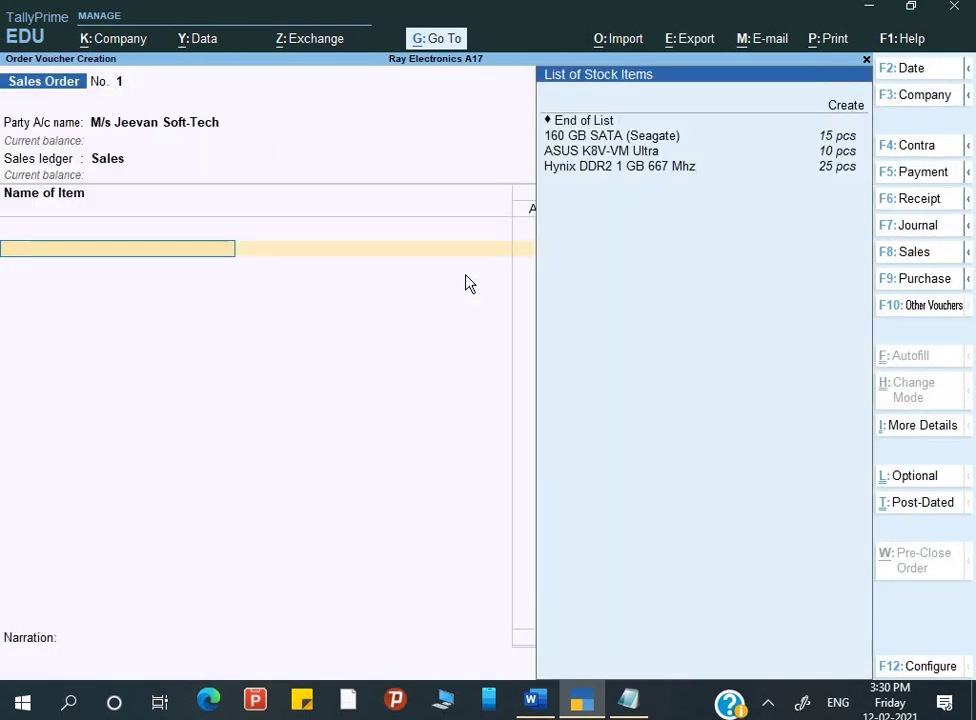
# Add ASUS K8V-VM Ultra as the first item per the assignment table, with due date 2-May-20 and godown Any.
pyautogui.press('Down')
pyautogui.press('Down')
pyautogui.hotkey('alt', 'Tab')
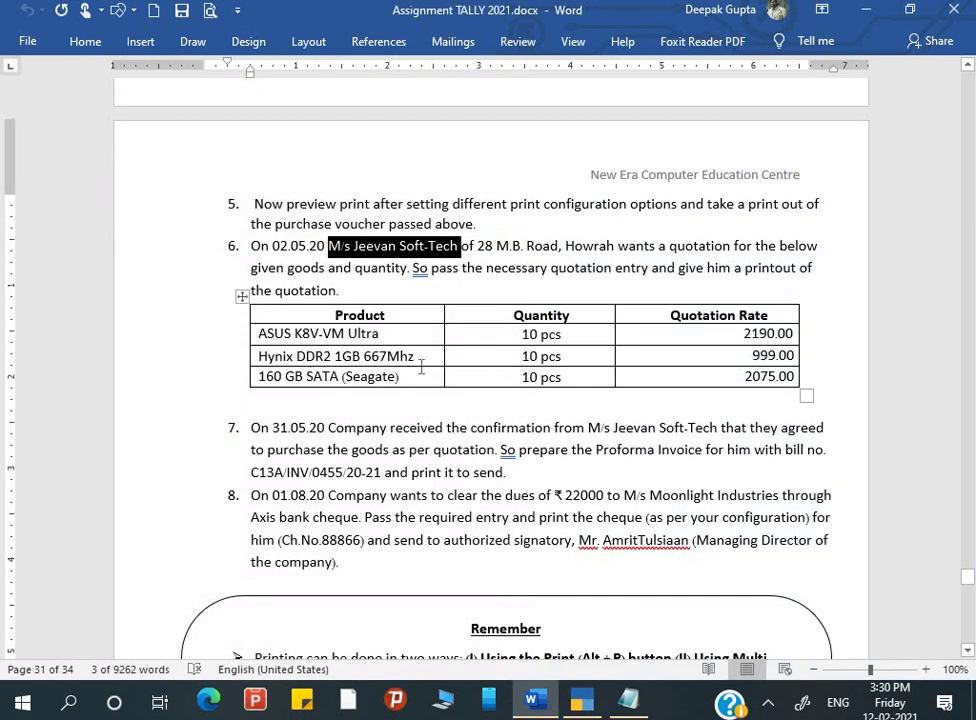
pyautogui.hotkey('alt', 'Tab')
pyautogui.press('Return')
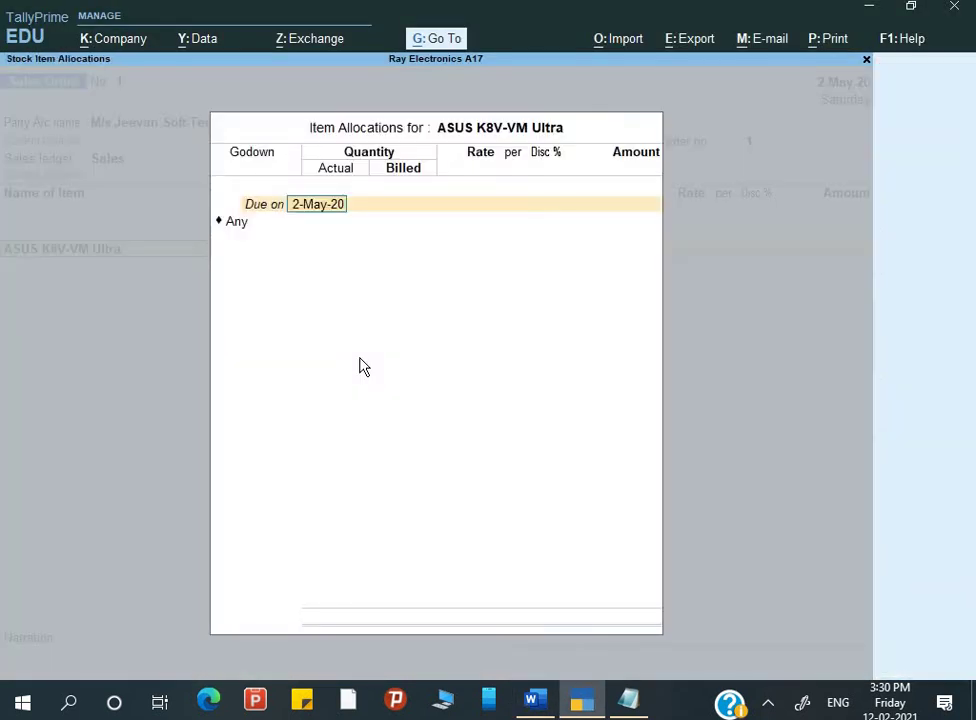
pyautogui.press('Return')
pyautogui.press('Return')
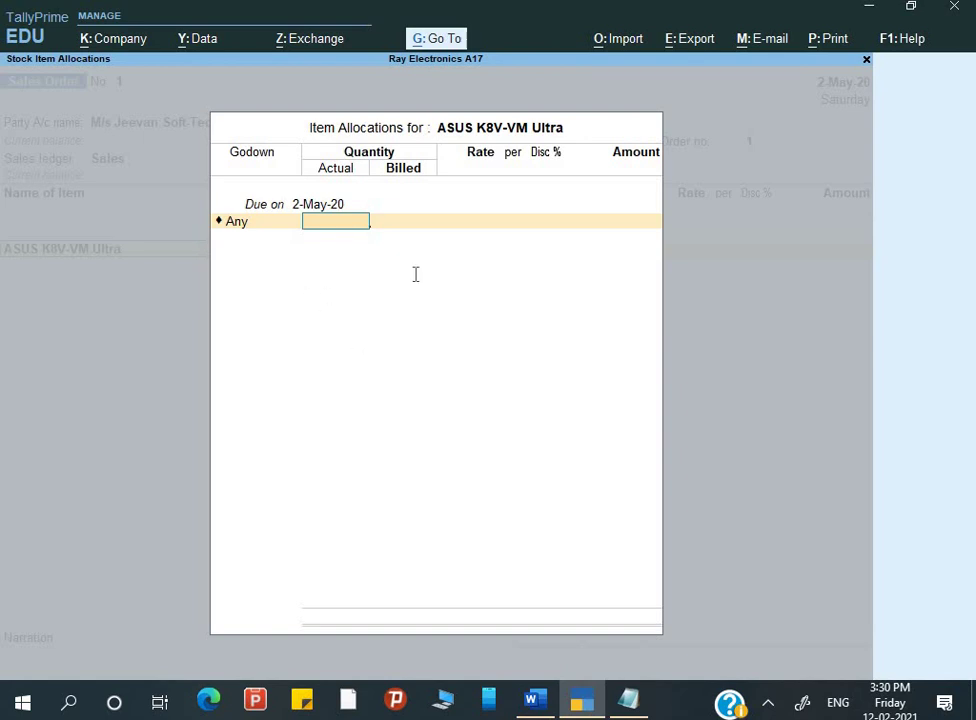
# Enter 10 pcs at a rate of 2,190 for ASUS K8V-VM Ultra and complete its item allocation.
pyautogui.hotkey('alt', 'Tab')
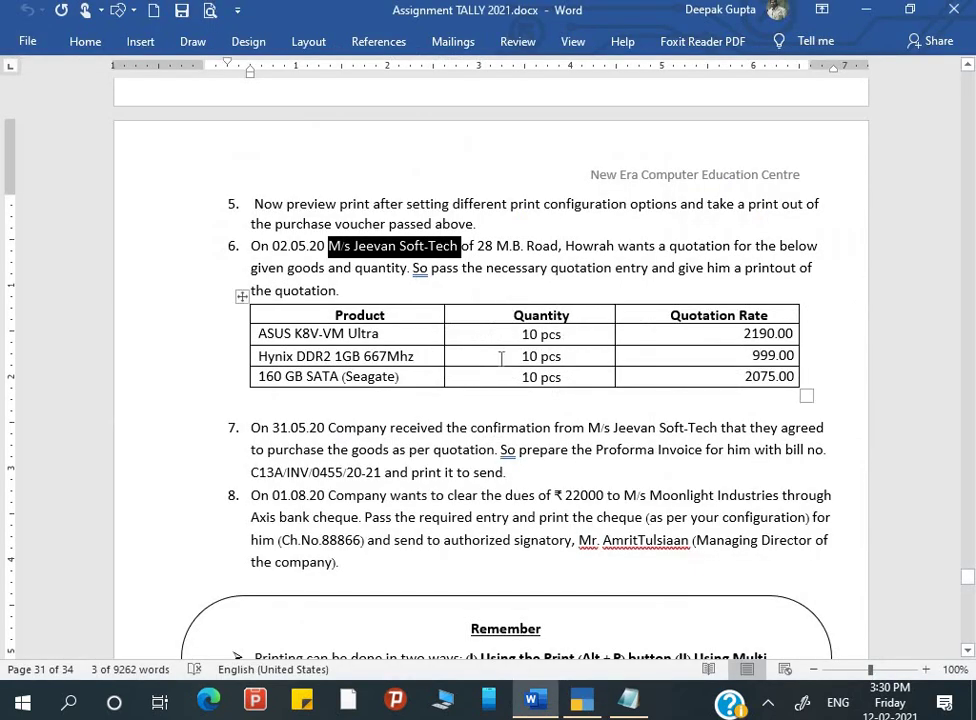
pyautogui.hotkey('alt', 'Tab')
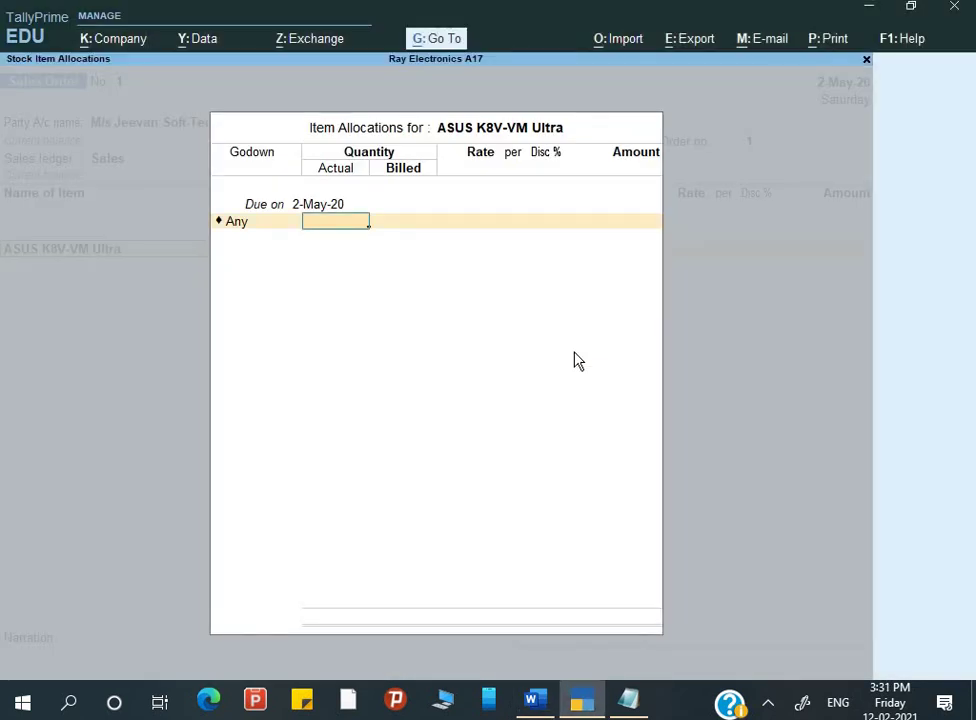
pyautogui.write('0')
pyautogui.press('Return')
pyautogui.press('Return')
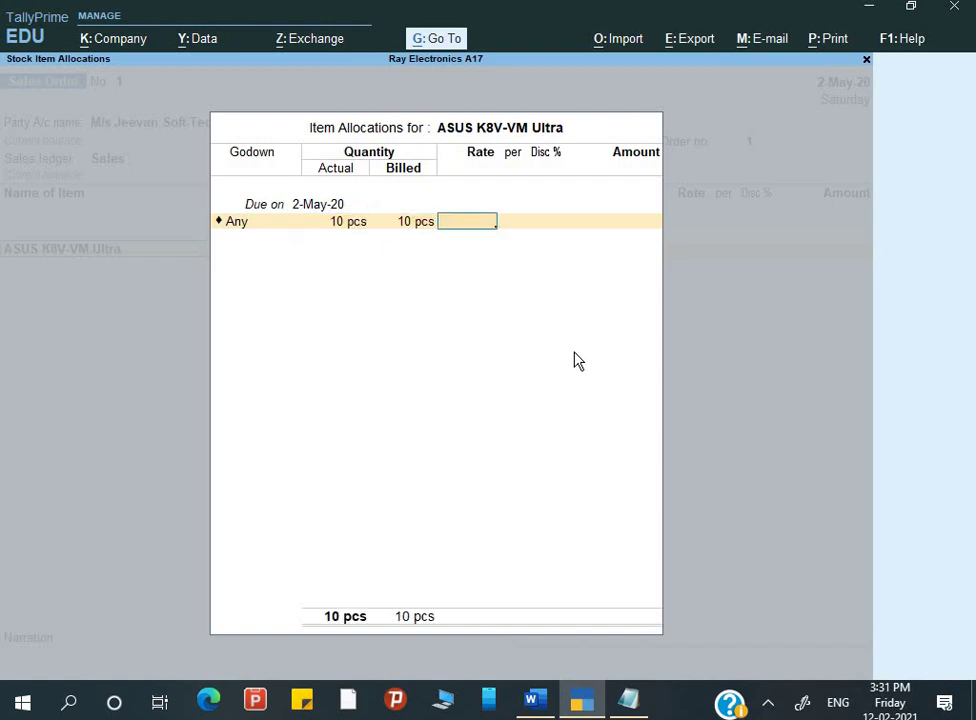
pyautogui.write('2190')
pyautogui.press('Return')
pyautogui.press('Return')
pyautogui.press('Return')
pyautogui.press('Return')
pyautogui.press('Return')
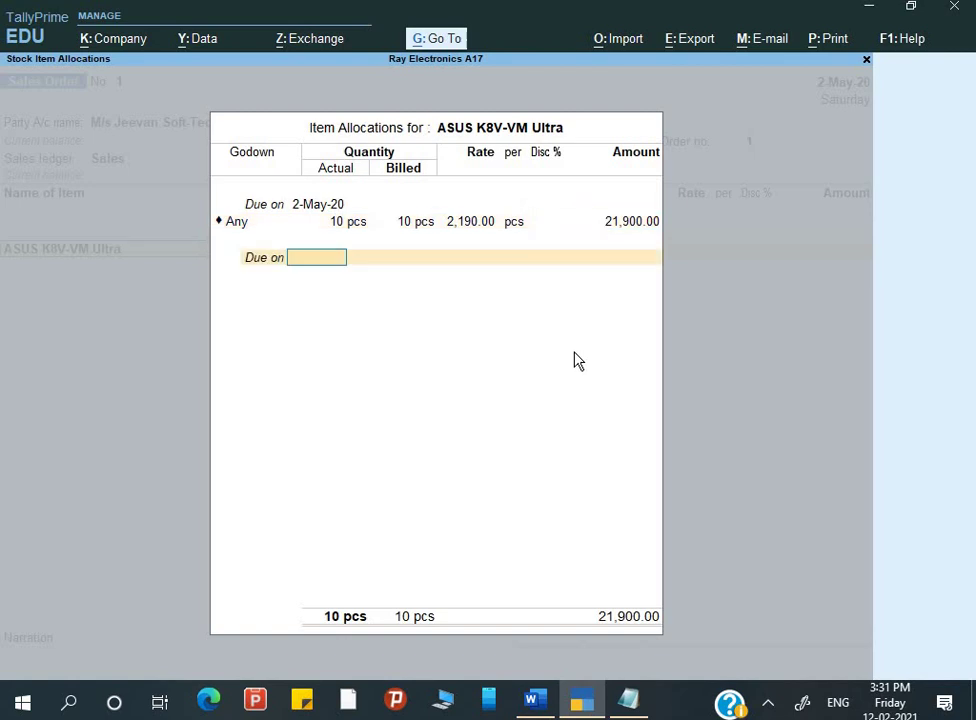
pyautogui.hotkey('alt', 'Tab')
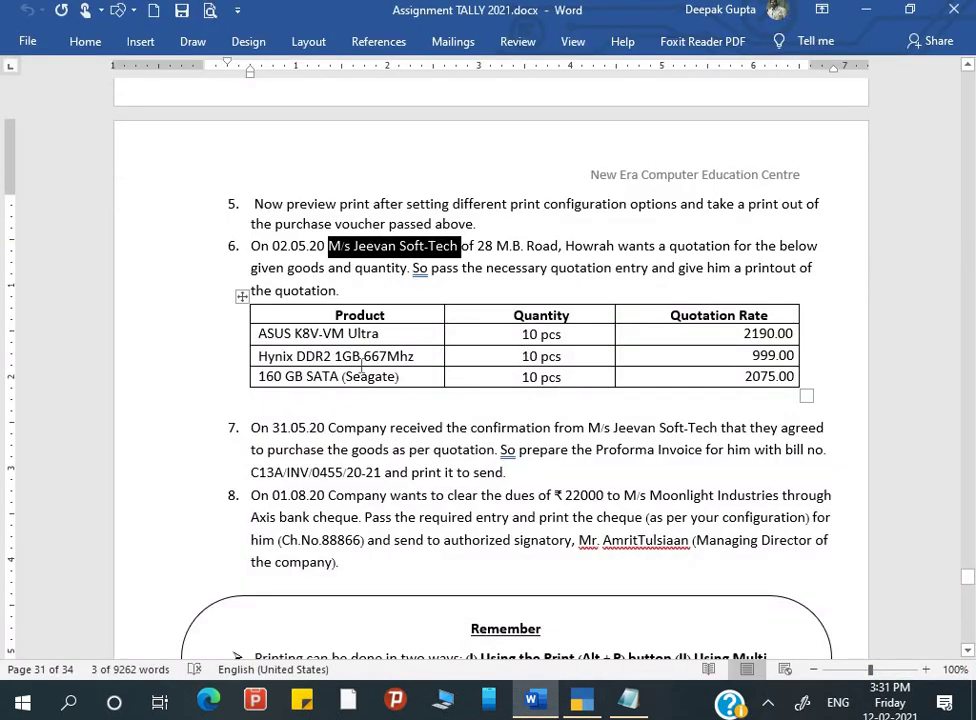
pyautogui.hotkey('alt', 'Tab')
pyautogui.press('Return')
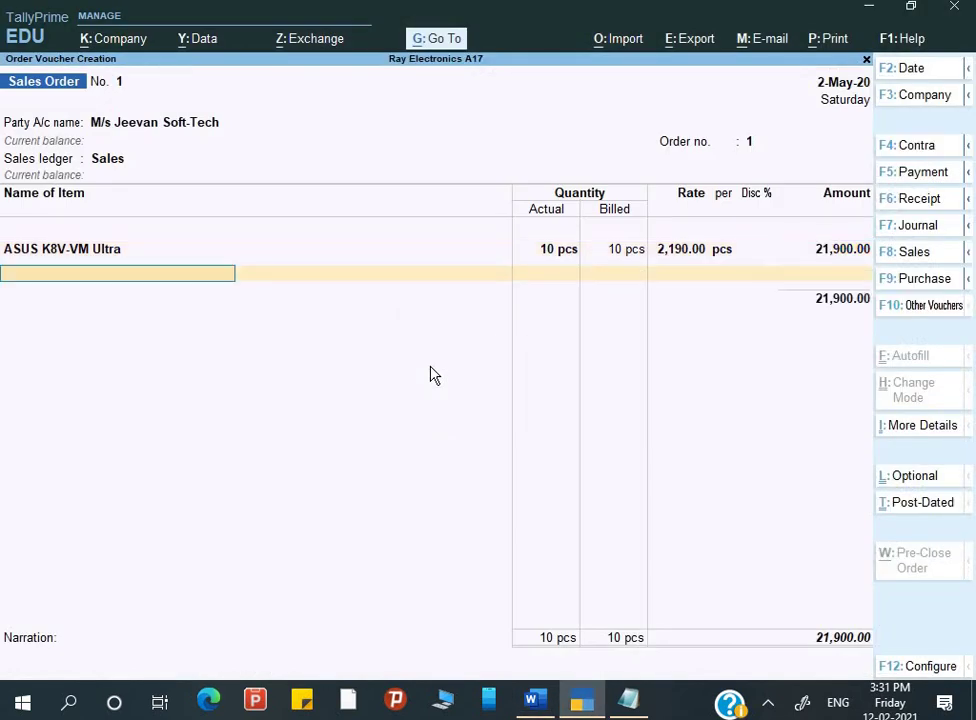
# Add Hynix DDR2 1 GB 667 Mhz as the second item, due on 2-May-20 with godown Any.
pyautogui.press('Down')
pyautogui.press('Down')
pyautogui.press('Down')
pyautogui.press('Return')
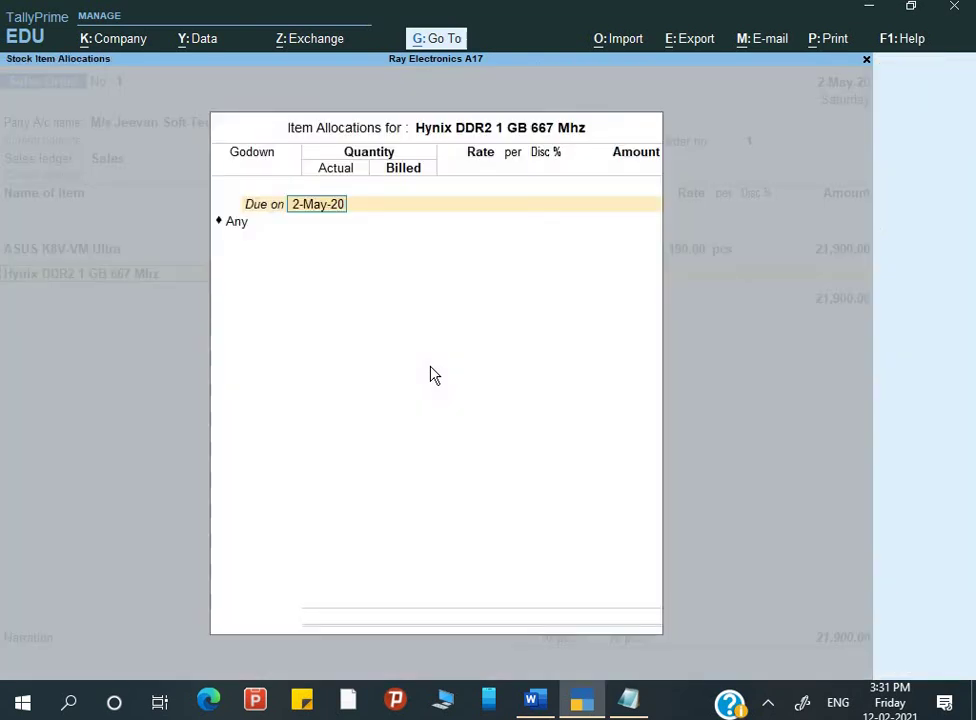
pyautogui.press('Return')
pyautogui.press('Return')
# Enter 10 pcs at a rate of 999 for the Hynix memory and complete its item allocation.
pyautogui.hotkey('alt', 'Tab')
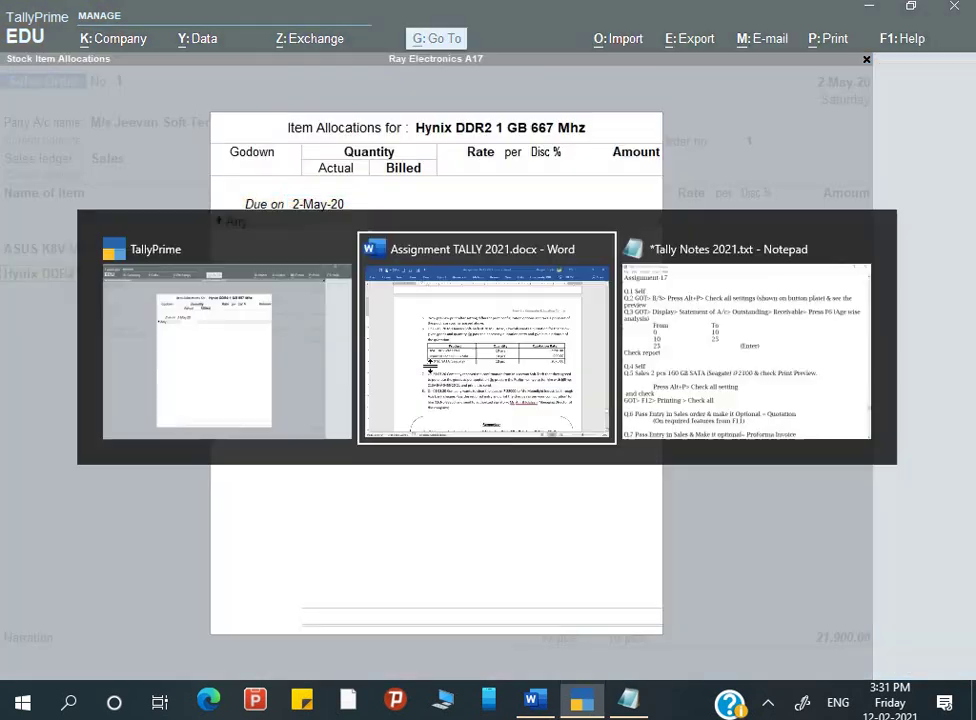
pyautogui.hotkey('alt', 'Tab')
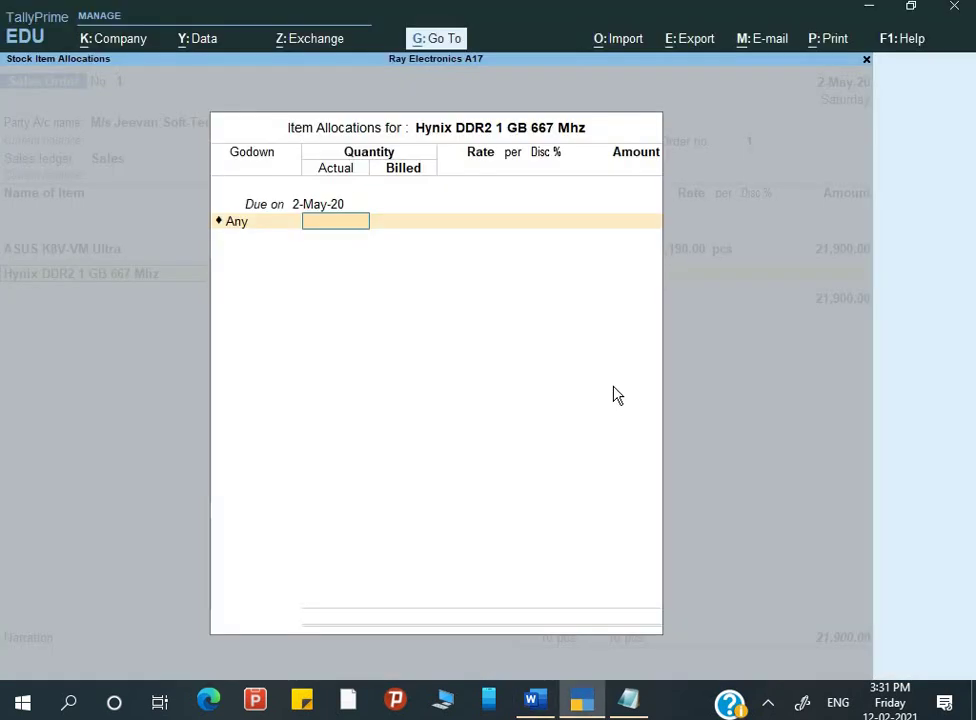
pyautogui.press('Return')
pyautogui.press('Return')
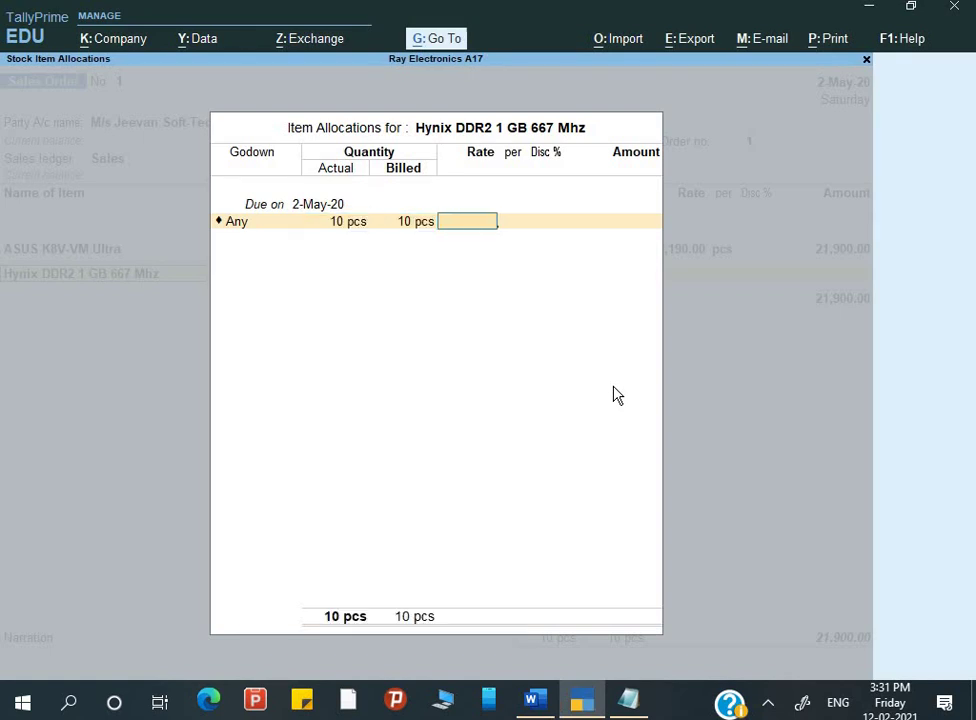
pyautogui.write('999')
pyautogui.press('Return')
pyautogui.press('Return')
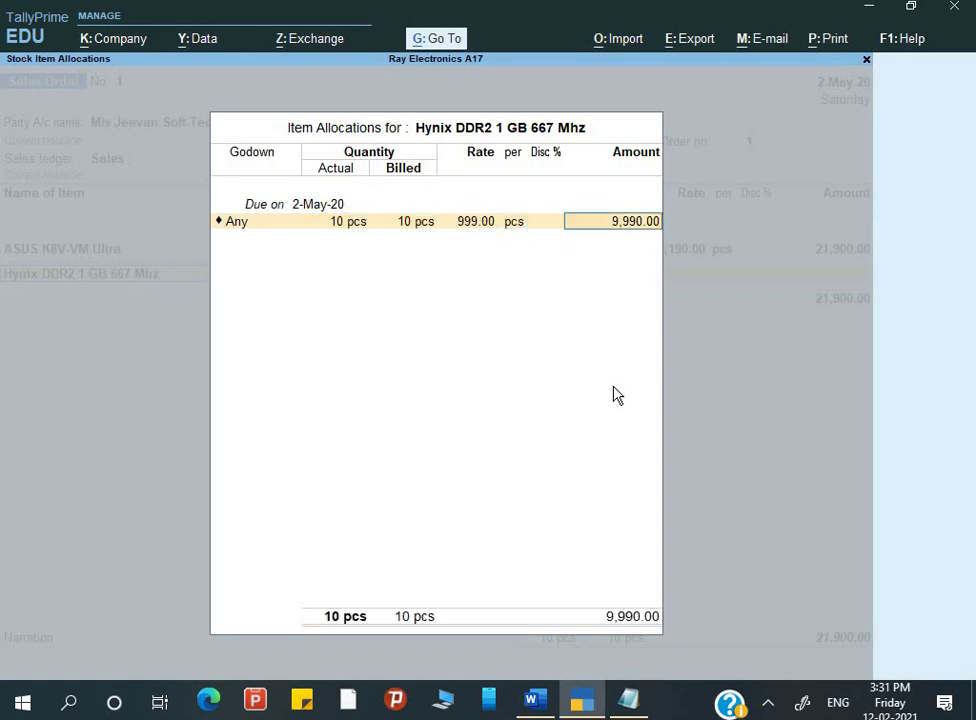
pyautogui.press('Return')
pyautogui.press('Return')
pyautogui.press('Return')
# Check the assignment table and add 160 GB SATA (Seagate) as the third item, due on 2-May-20 with godown Any.
pyautogui.hotkey('alt', 'Tab')
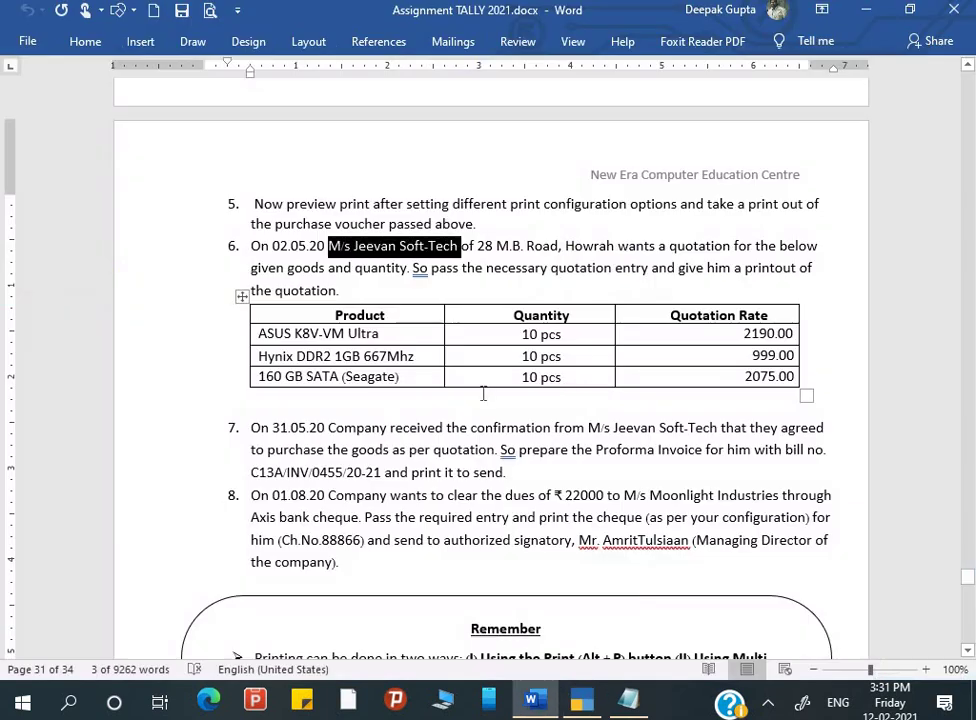
pyautogui.hotkey('alt', 'Tab')
pyautogui.press('Down')
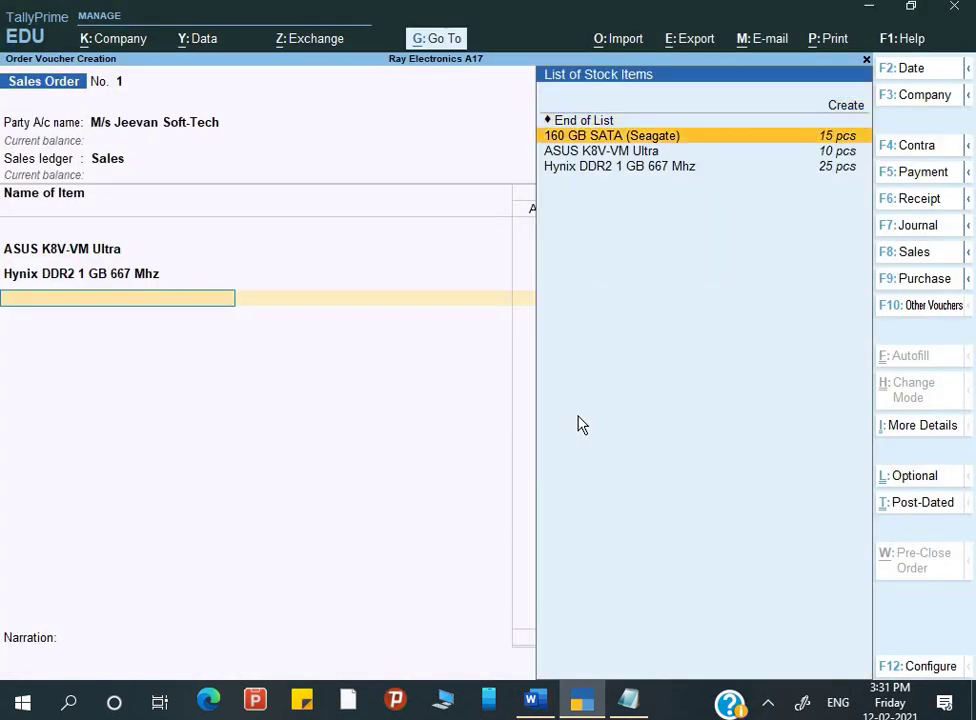
pyautogui.press('Return')
pyautogui.press('Return')
pyautogui.press('Return')
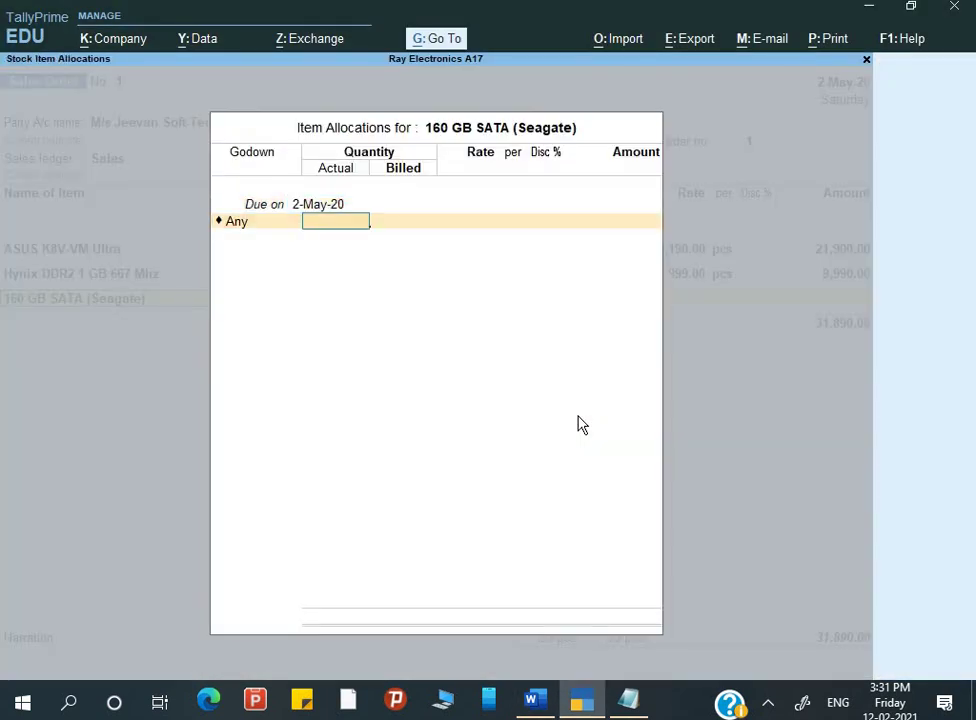
# Enter 10 pcs at a rate of 2,075 for 160 GB SATA (Seagate) and complete its item allocation.
pyautogui.hotkey('alt', 'Tab')
pyautogui.hotkey('alt', 'Tab')
pyautogui.press('Return')
pyautogui.press('Return')
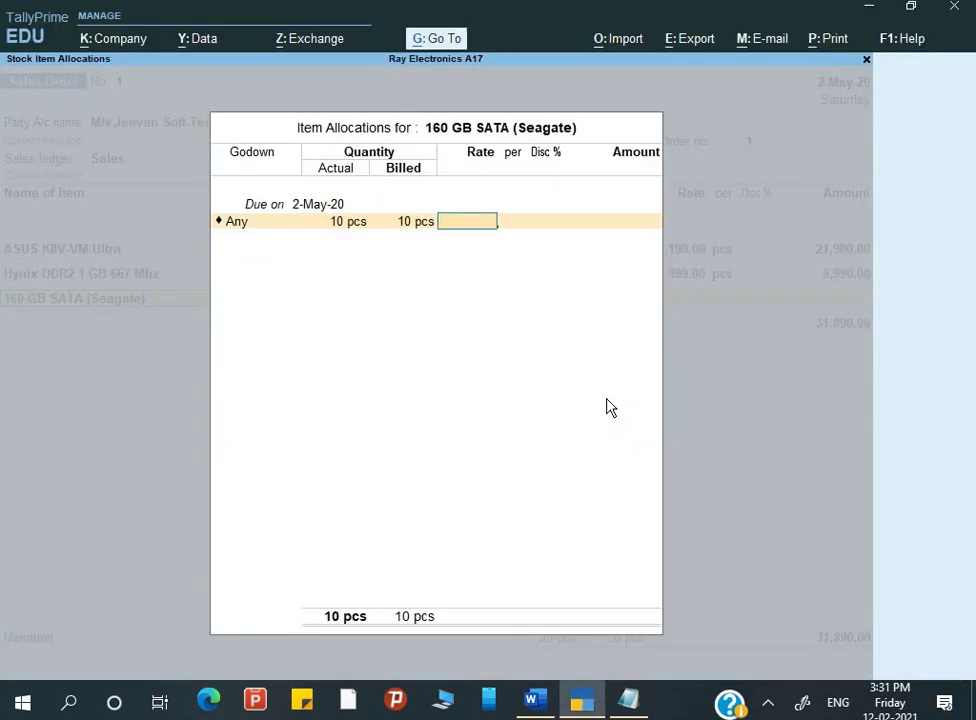
pyautogui.write('2,075')
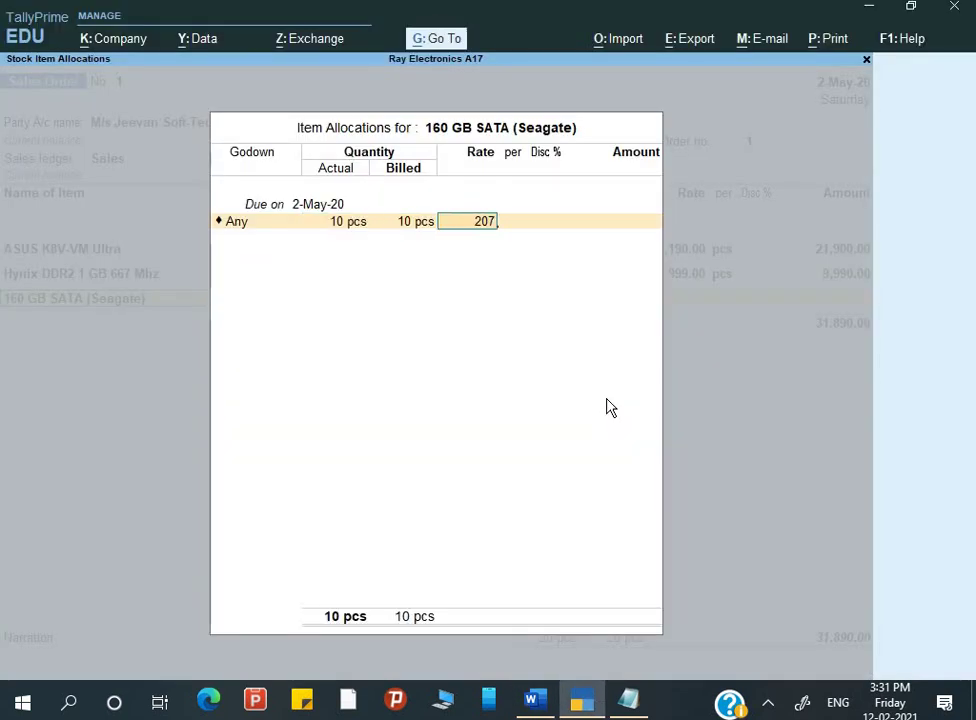
pyautogui.press('Return')
pyautogui.press('Return')
pyautogui.press('Return')
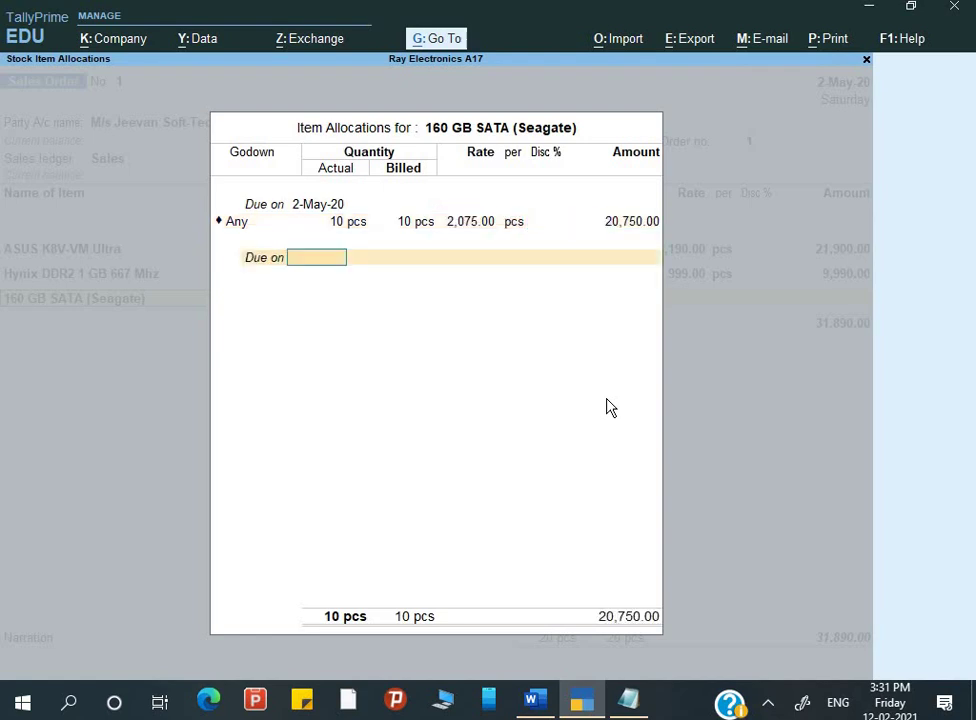
pyautogui.press('Return')
pyautogui.press('Return')
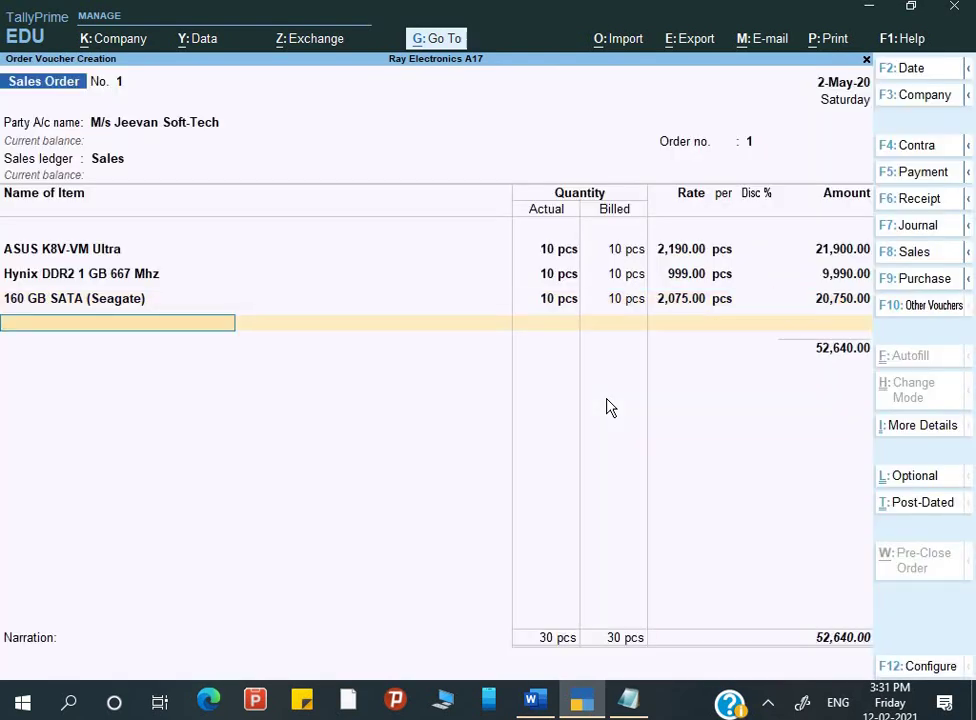
# Mark the sales order as Optional and check its quotation print preview at enlarged size.
pyautogui.hotkey('ctrl', 'l')
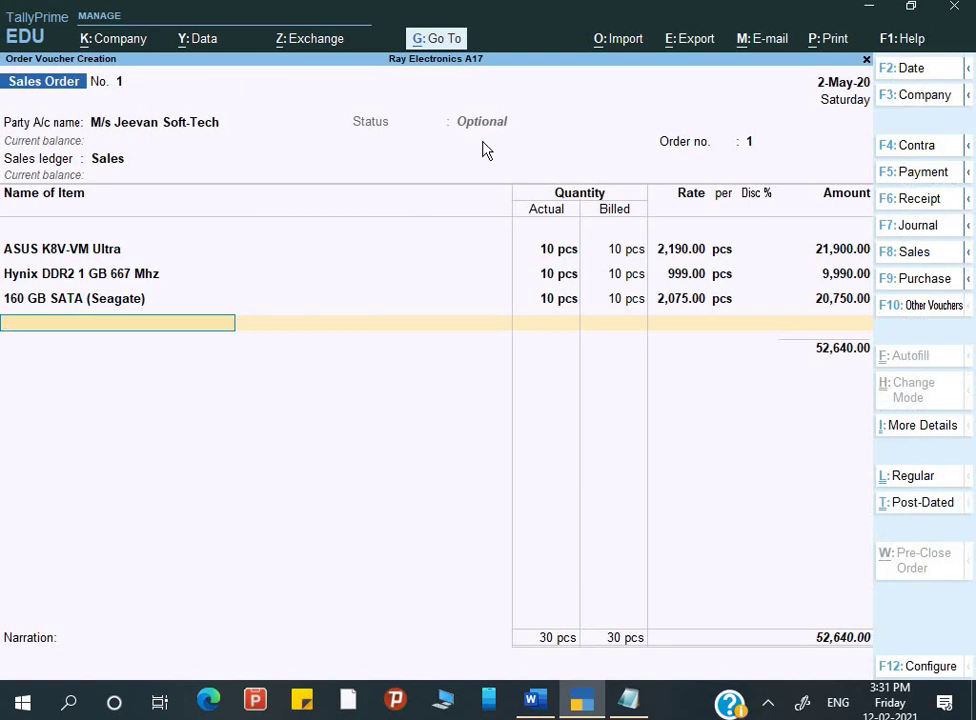
pyautogui.hotkey('alt', 'p')
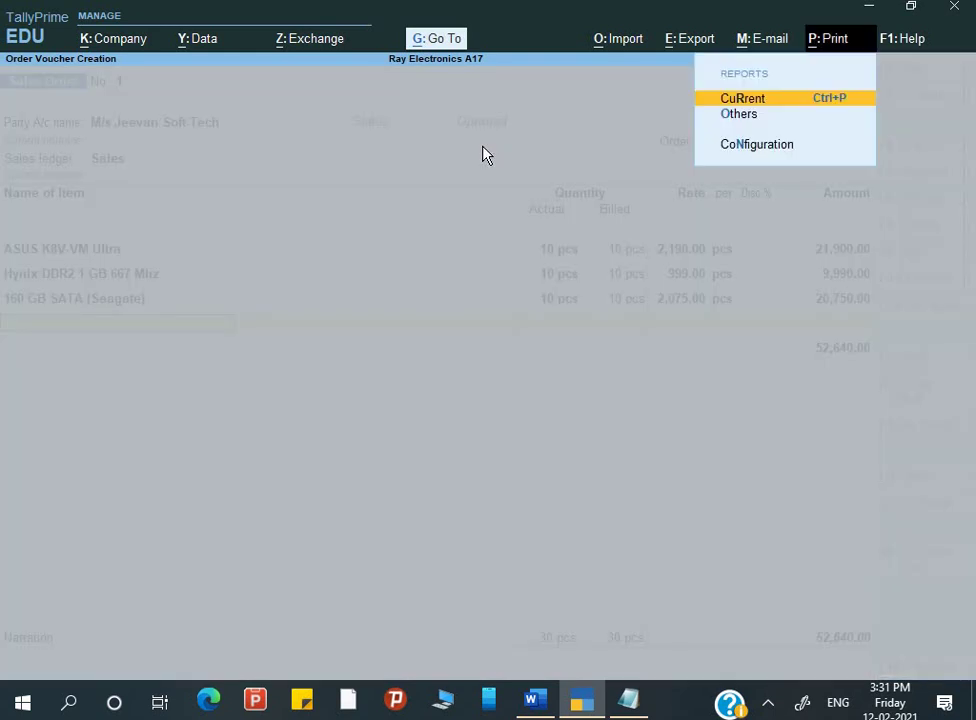
pyautogui.press('Return')
pyautogui.press('Left')
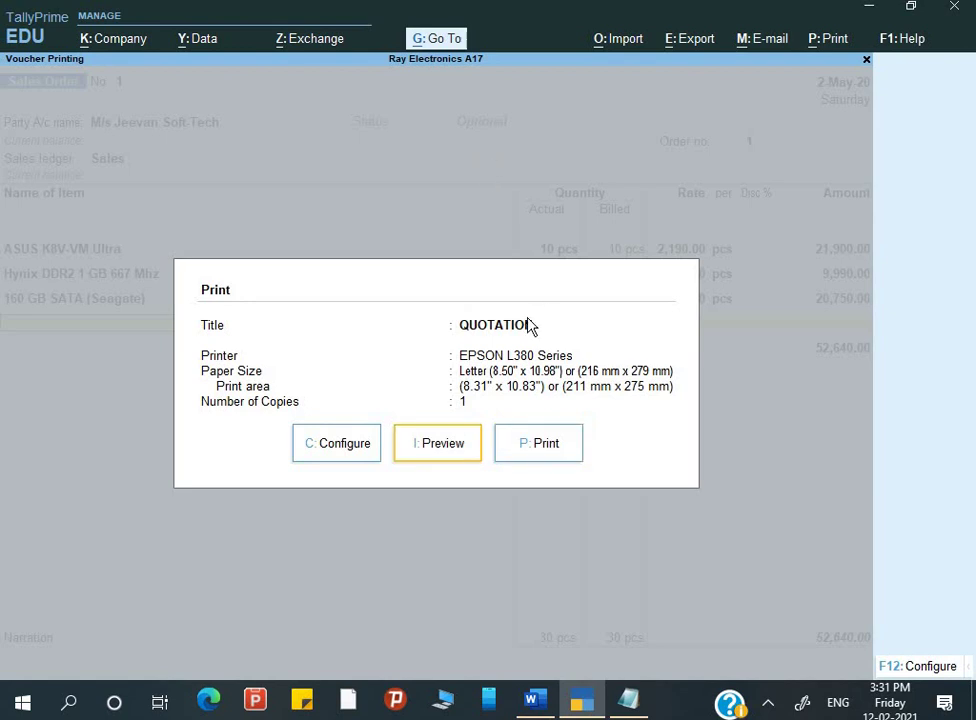
pyautogui.press('Return')
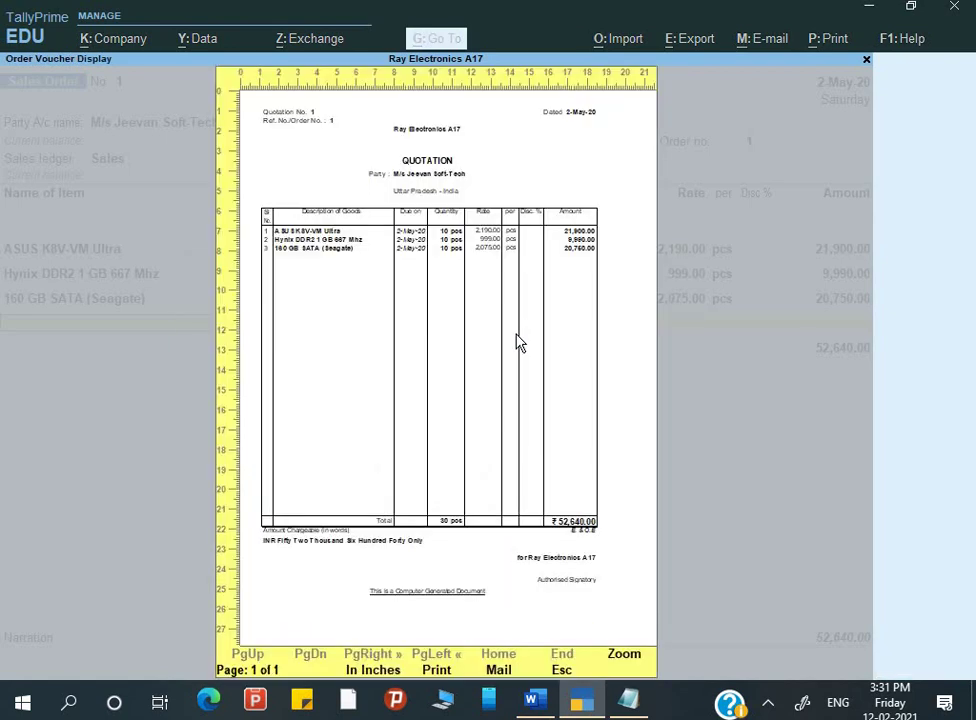
pyautogui.hotkey('alt', 'z')
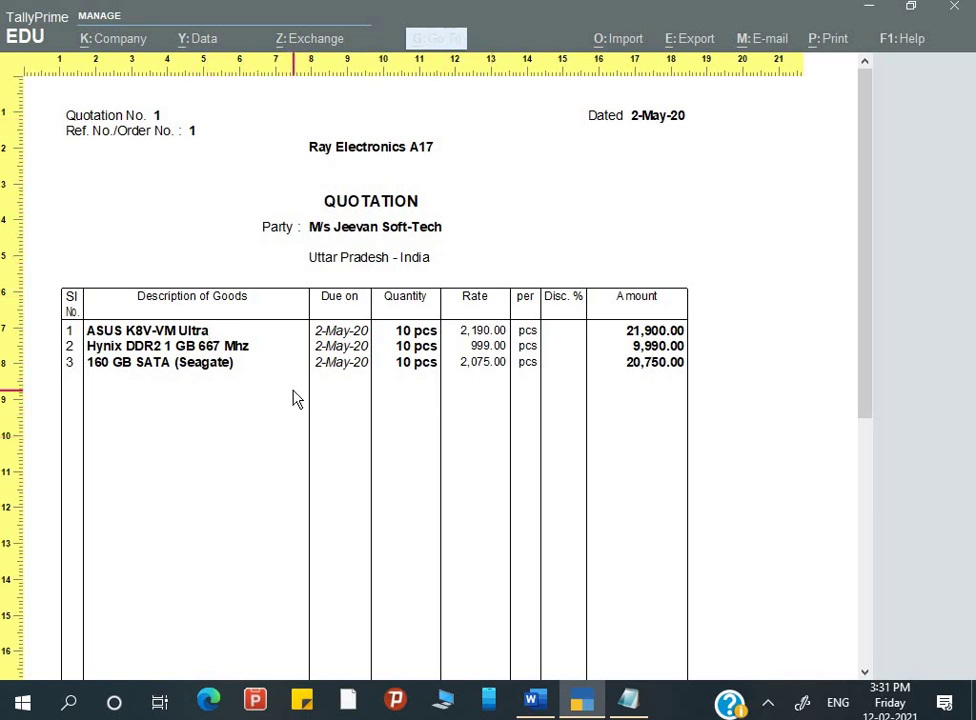
pyautogui.hotkey('alt', 'z')
pyautogui.press('Escape')
# Set Use Simple format to No in the quotation's print configuration.
pyautogui.press('c')
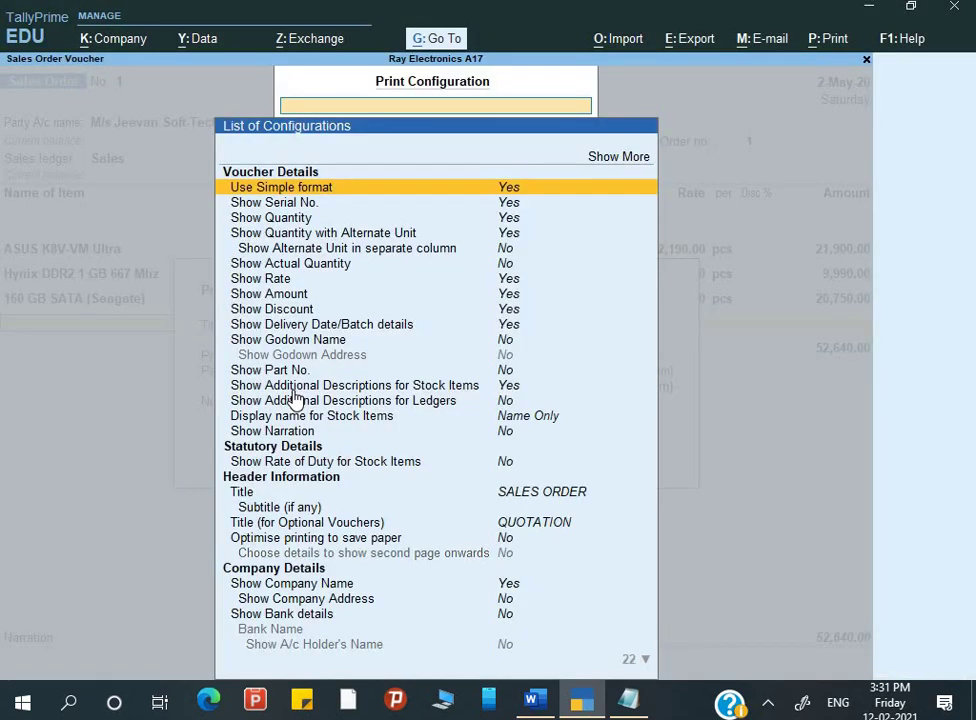
pyautogui.press('Return')
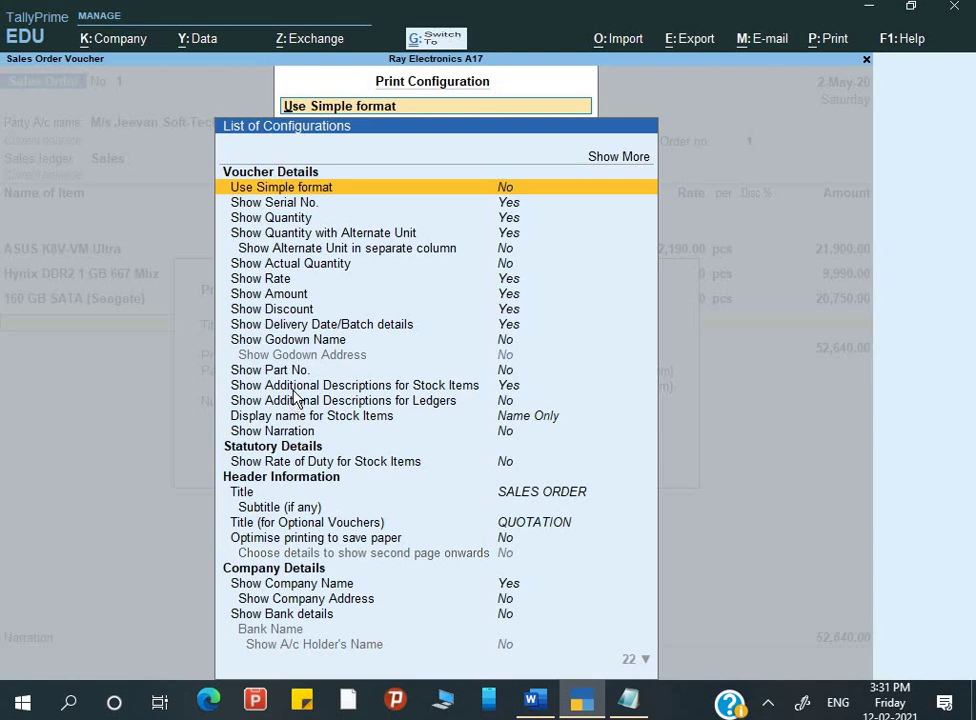
pyautogui.press('Escape')
# Preview the quotation again and examine the enlarged page from the header down to the signatory block.
pyautogui.press('i')
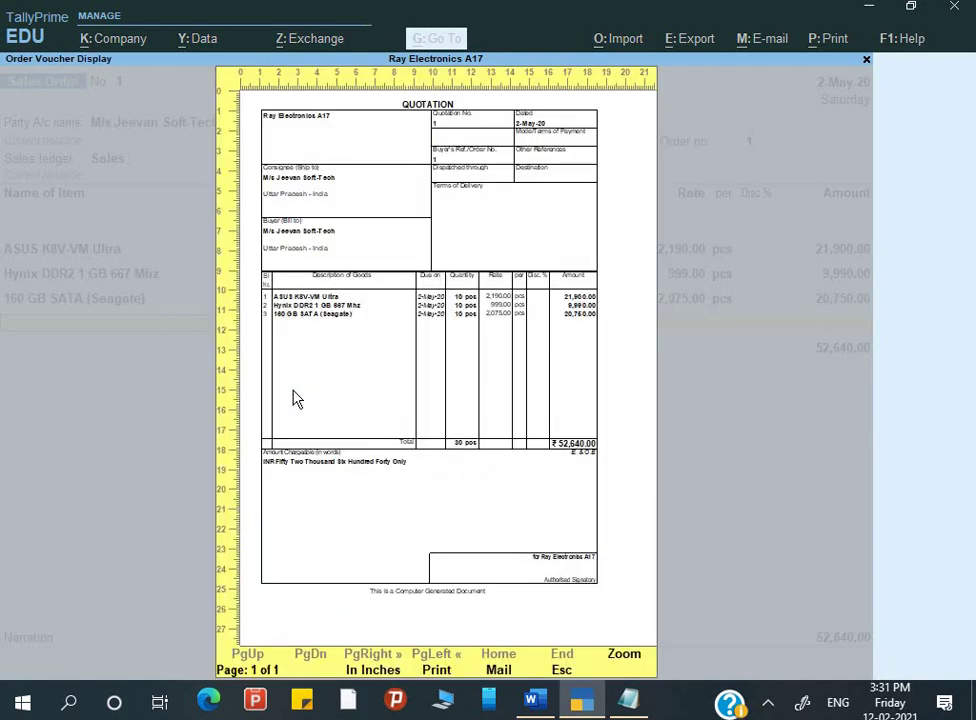
pyautogui.press('z')
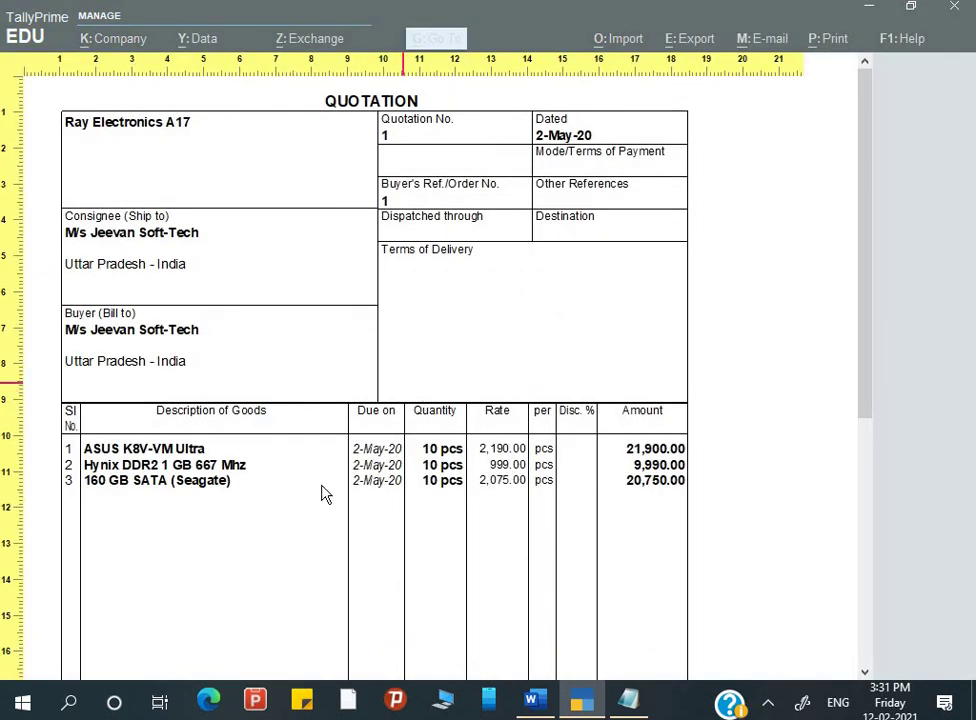
pyautogui.scroll(-5, 368, 525)
pyautogui.scroll(-3, 368, 525)
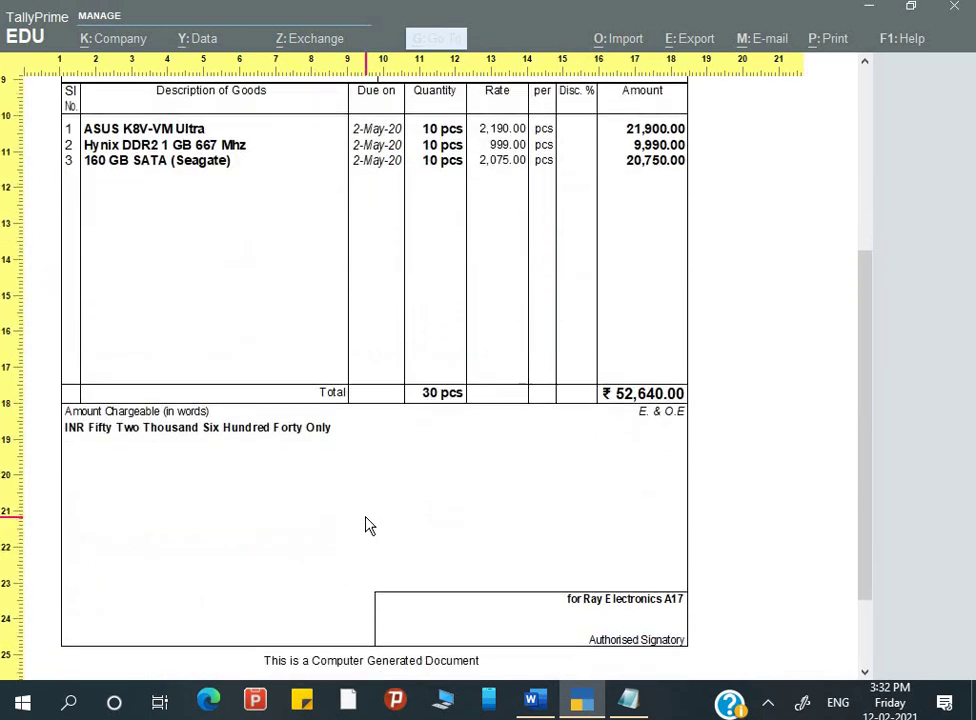
pyautogui.scroll(8, 368, 525)
pyautogui.press('z')
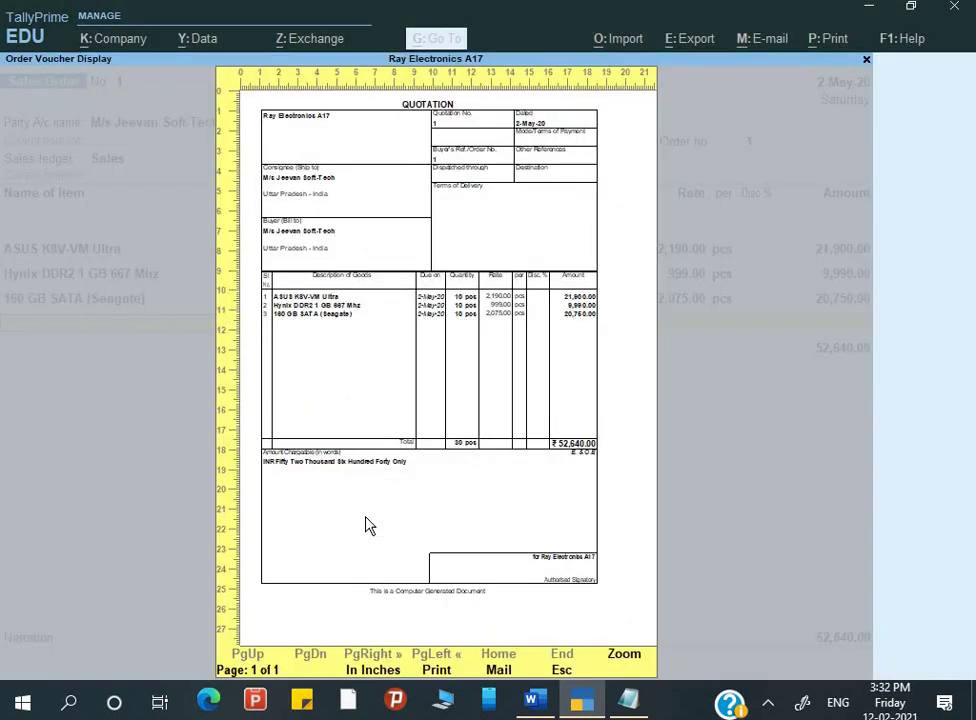
pyautogui.press('Escape')
# Review the quotation's print configuration options from the voucher details through to the number of copies.
pyautogui.press('c')
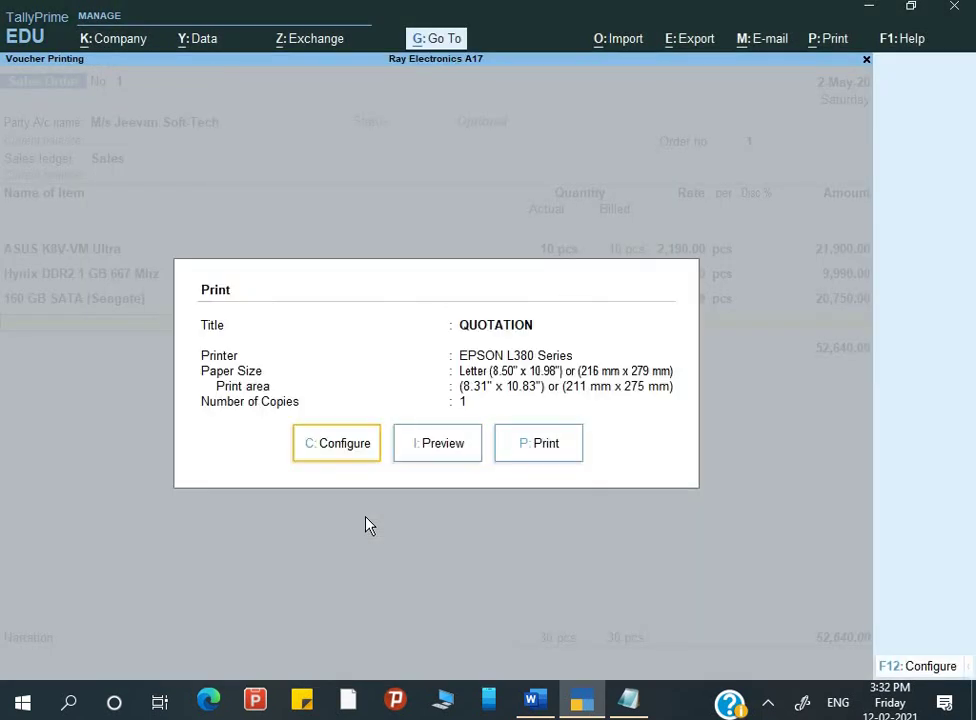
pyautogui.press('Down')
pyautogui.press('Down')
pyautogui.press('Down')
pyautogui.press('Down')
pyautogui.press('Down')
pyautogui.press('Down')
pyautogui.press('Down')
pyautogui.press('Down')
pyautogui.press('Down')
pyautogui.press('Down')
pyautogui.press('Down')
pyautogui.press('Down')
pyautogui.press('Down')
pyautogui.press('Down')
pyautogui.press('Down')
pyautogui.press('Down')
pyautogui.press('Down')
pyautogui.press('Down')
pyautogui.press('Down')
pyautogui.press('Down')
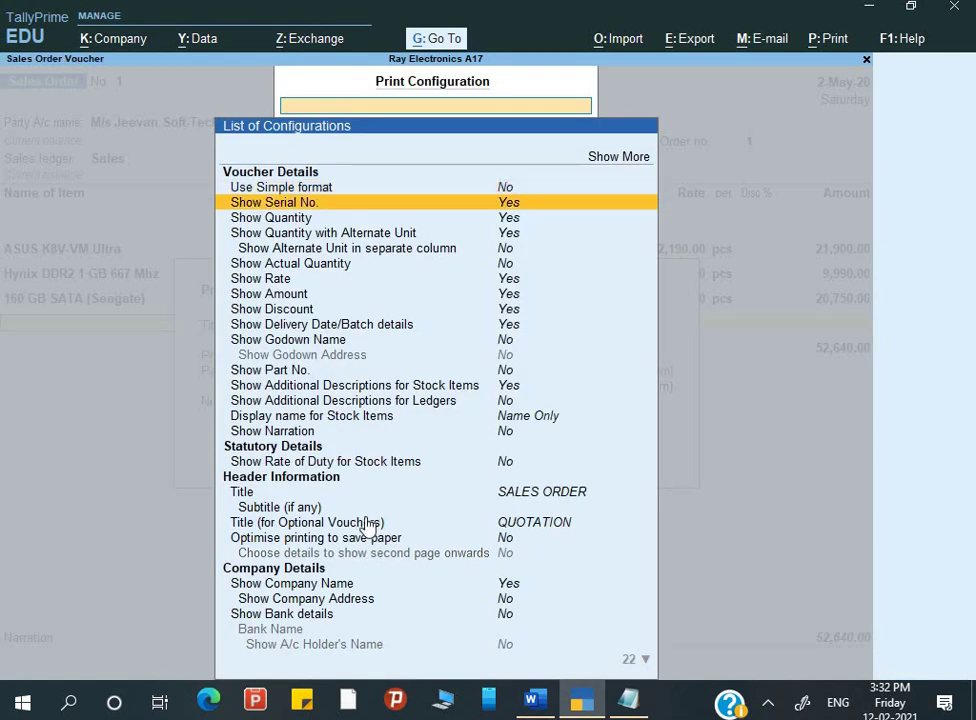
pyautogui.press('Down')
pyautogui.press('Down')
pyautogui.press('Down')
pyautogui.press('Down')
pyautogui.press('Down')
pyautogui.press('Down')
pyautogui.press('Down')
pyautogui.press('Down')
pyautogui.press('Down')
pyautogui.press('Down')
pyautogui.press('Down')
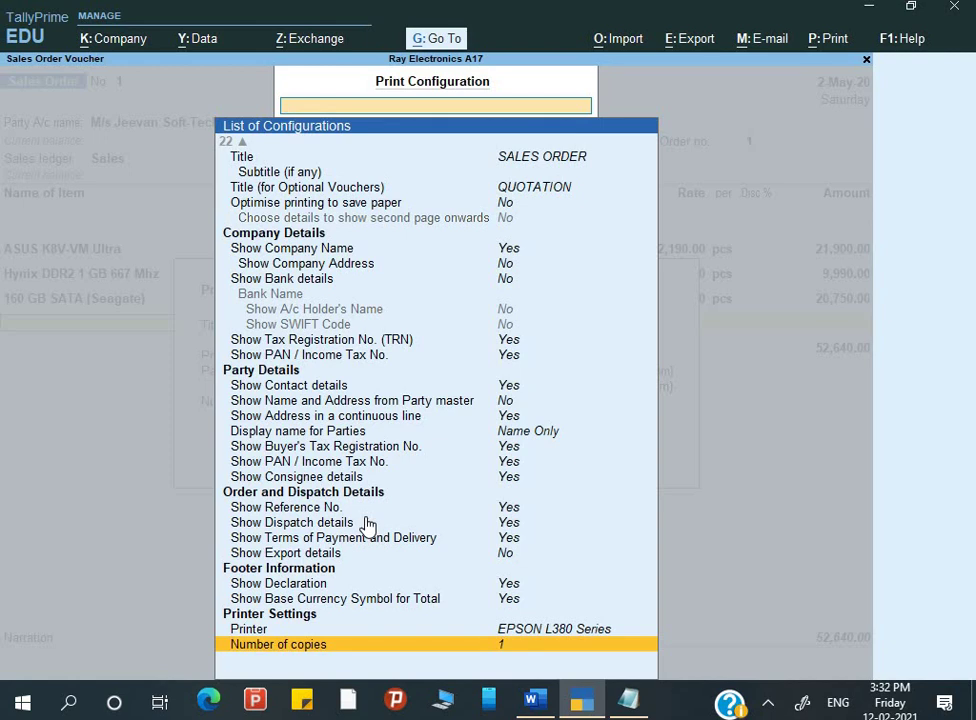
# Leave the quotation's print settings, save the optional sales order and return to the Gateway of Tally.
pyautogui.press('Escape')
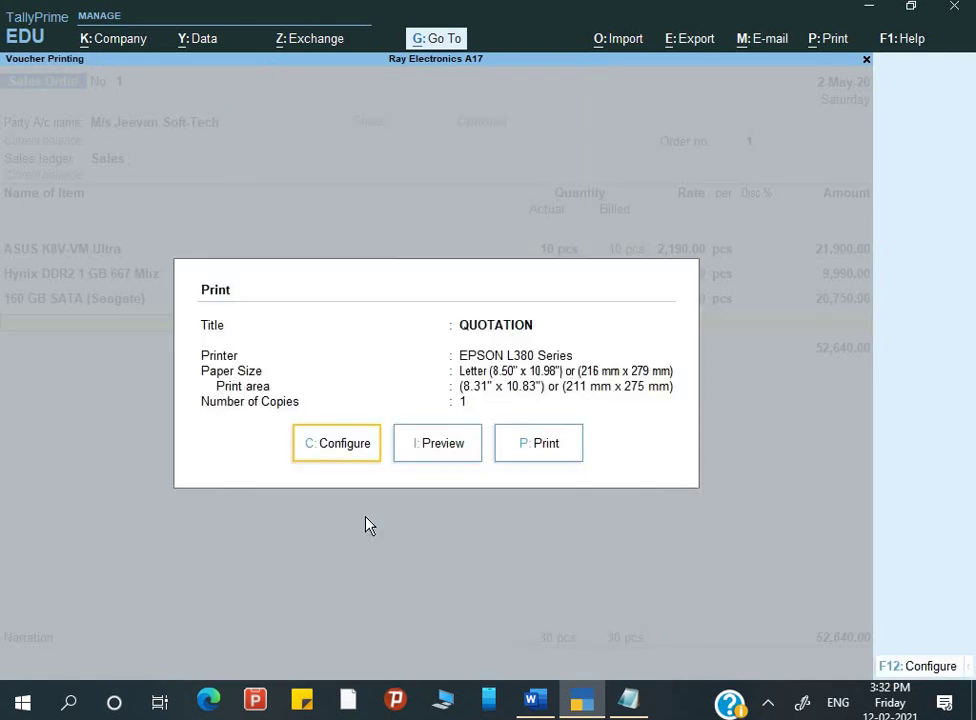
pyautogui.press('Escape')
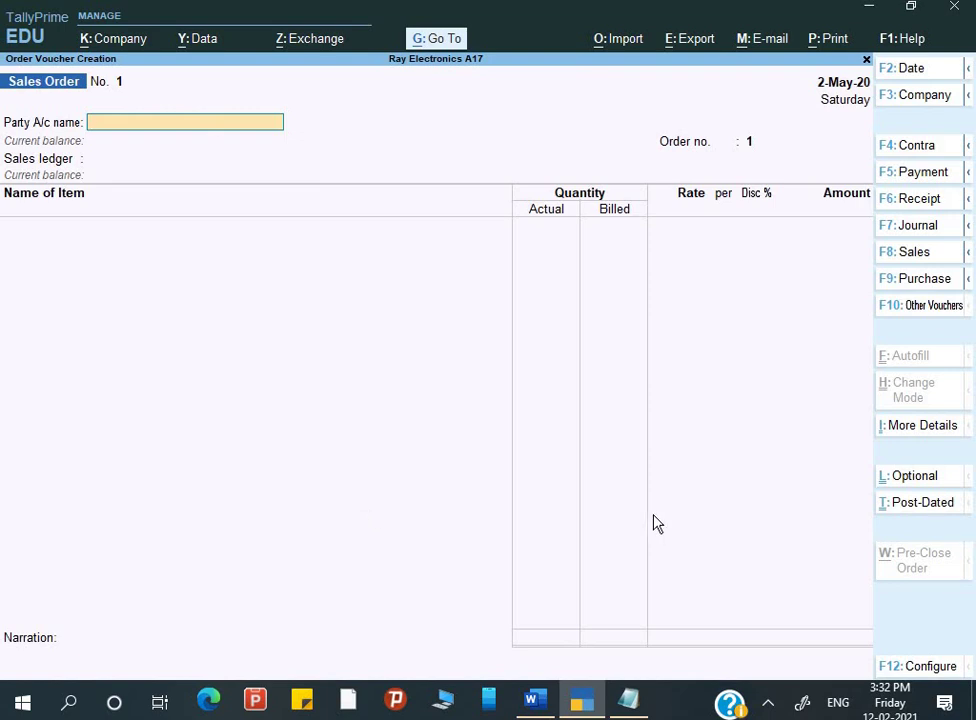
pyautogui.press('Escape')
pyautogui.press('Escape')
pyautogui.press('Escape')
# Open the Profit & Loss A/c and check the Sales line under Sales Accounts for any effect of the optional sales order.
pyautogui.press('p')
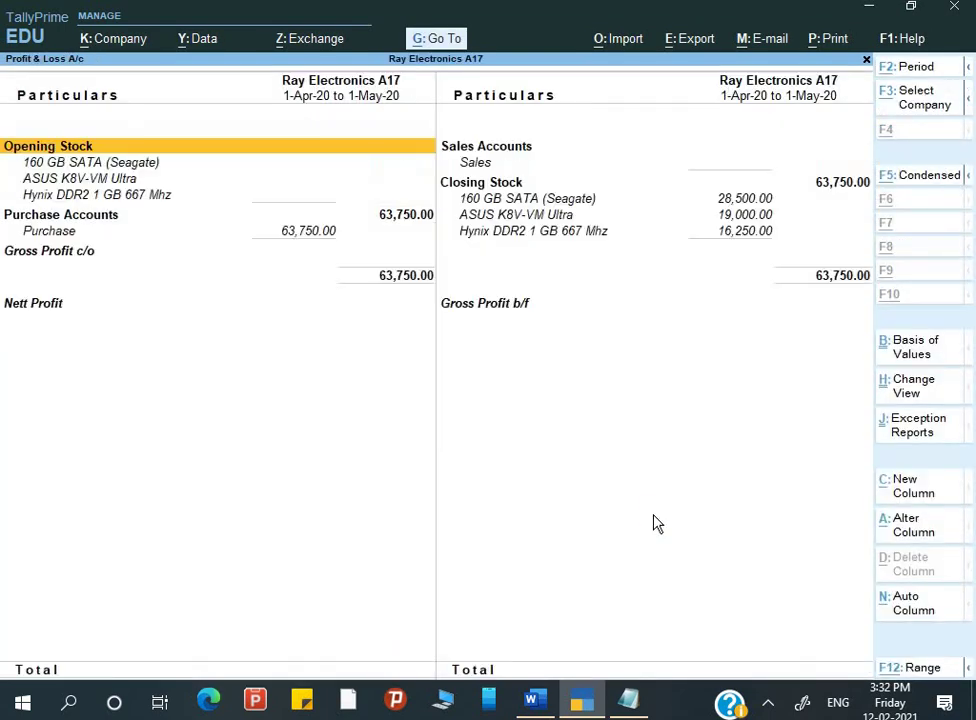
pyautogui.press('Down')
pyautogui.press('Down')
pyautogui.press('Right')
pyautogui.press('Up')
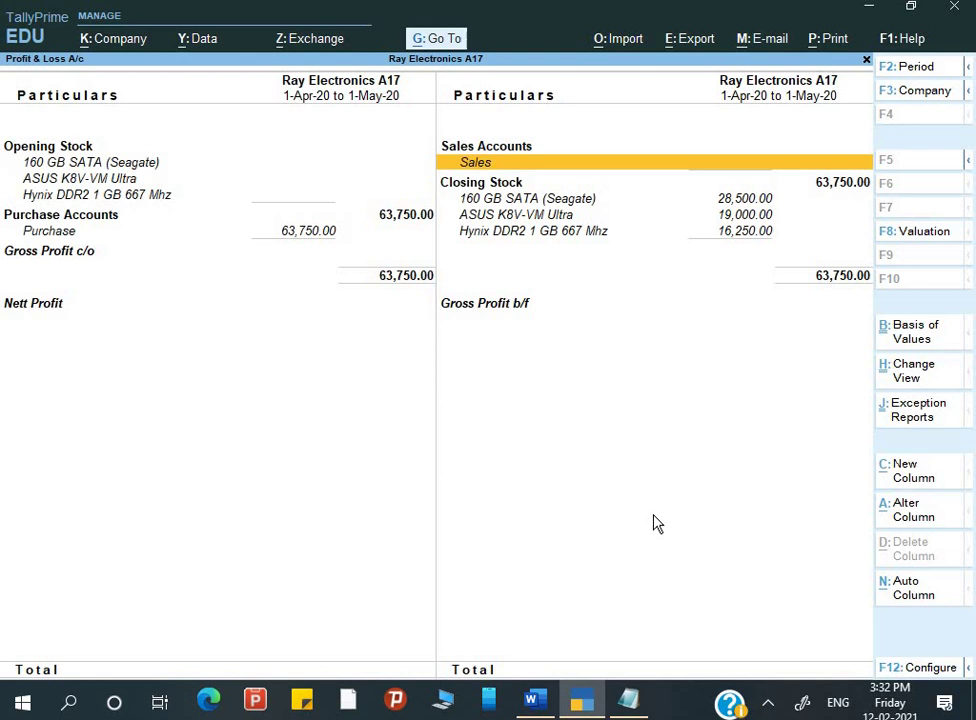
# Switch to the Word assignment and read question 7 on M/s Jeevan Soft-Tech's confirmation of 31.05.20.
pyautogui.hotkey('alt', 'Tab')
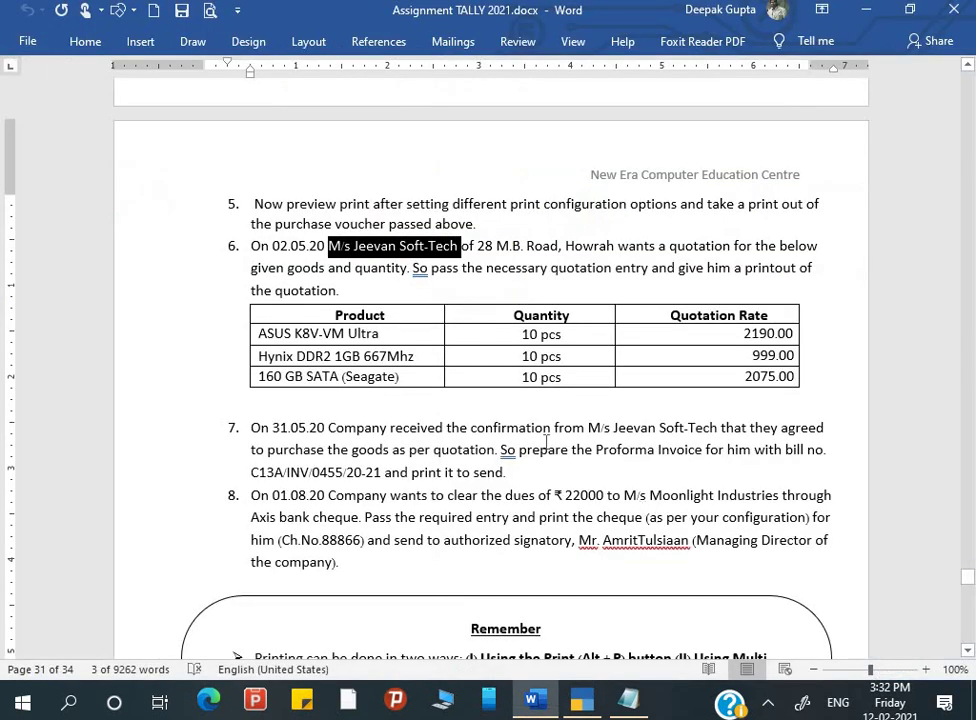
pyautogui.scroll(-2, 529, 443)
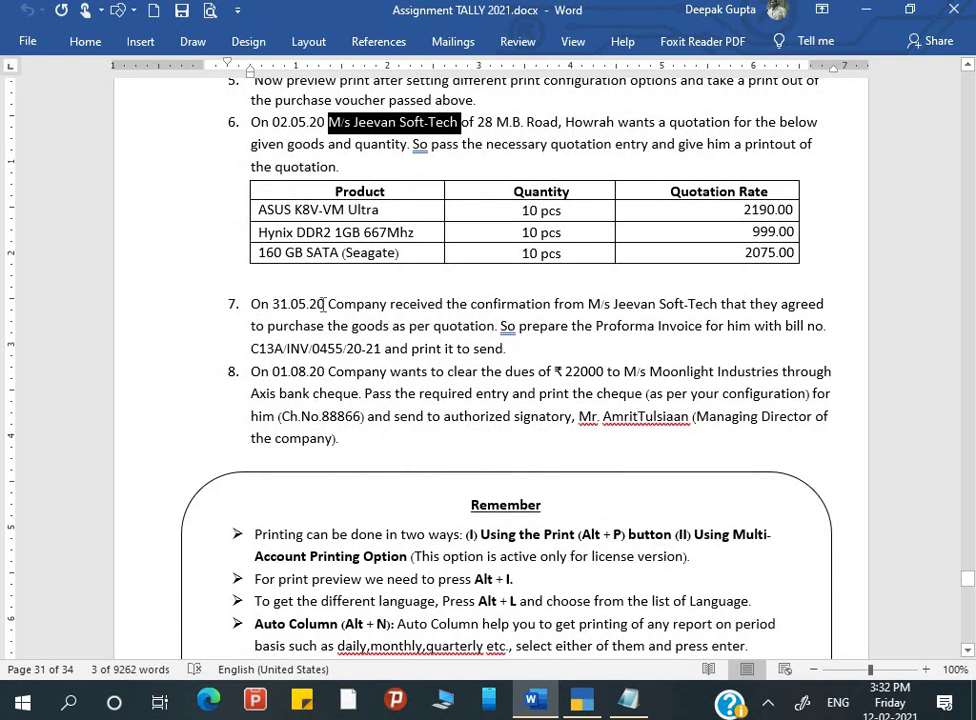
pyautogui.moveTo(320, 305); pyautogui.dragTo(686, 305)
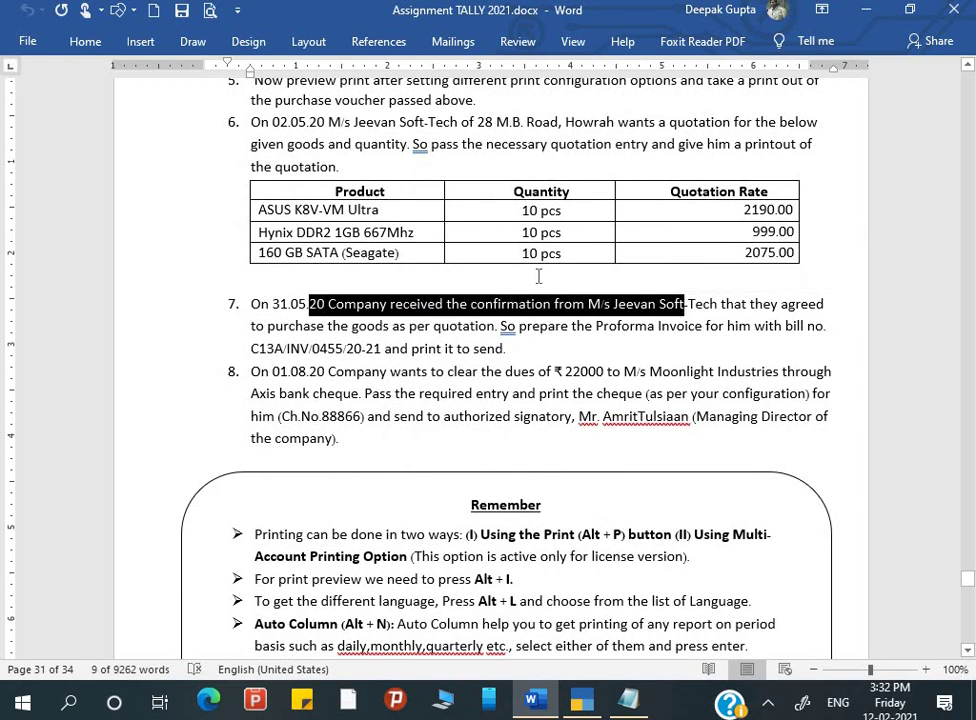
pyautogui.click(585, 306)
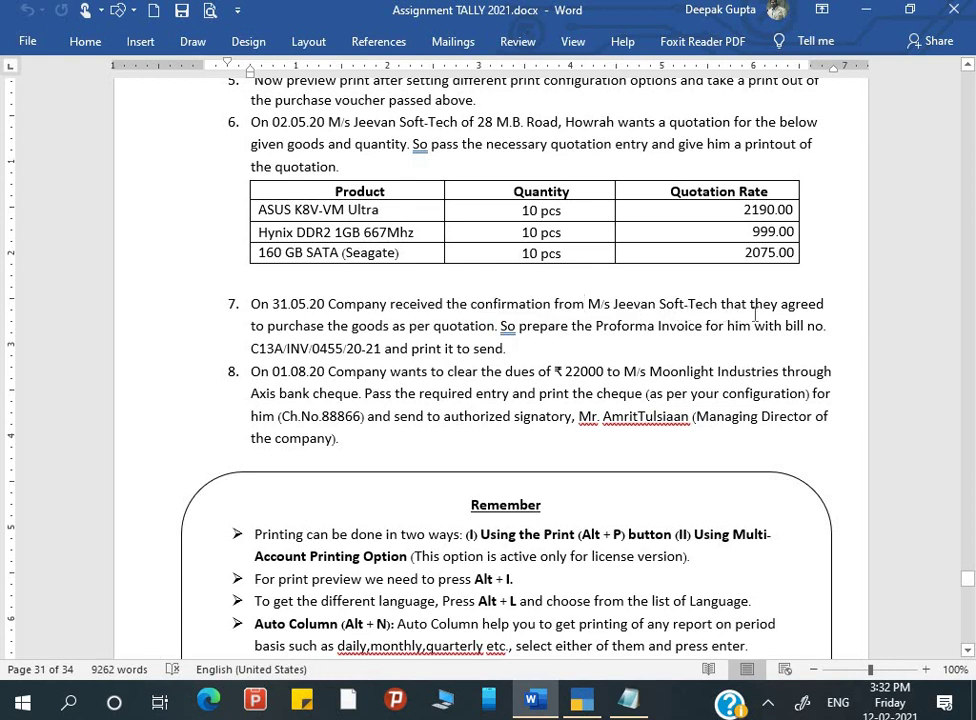
pyautogui.moveTo(751, 309); pyautogui.dragTo(804, 338)
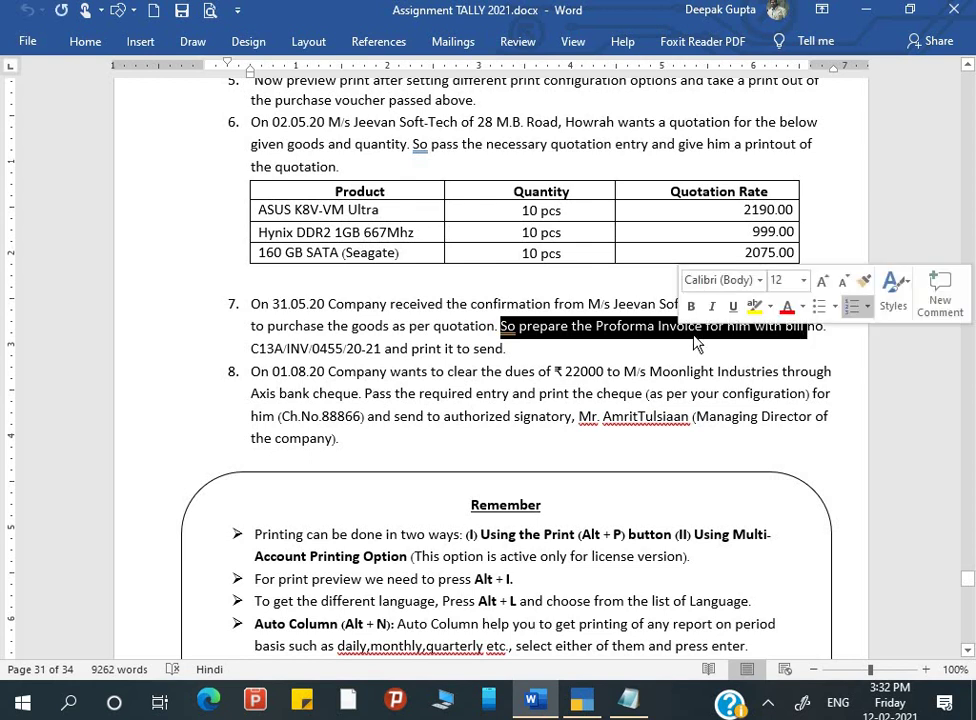
pyautogui.click(430, 352)
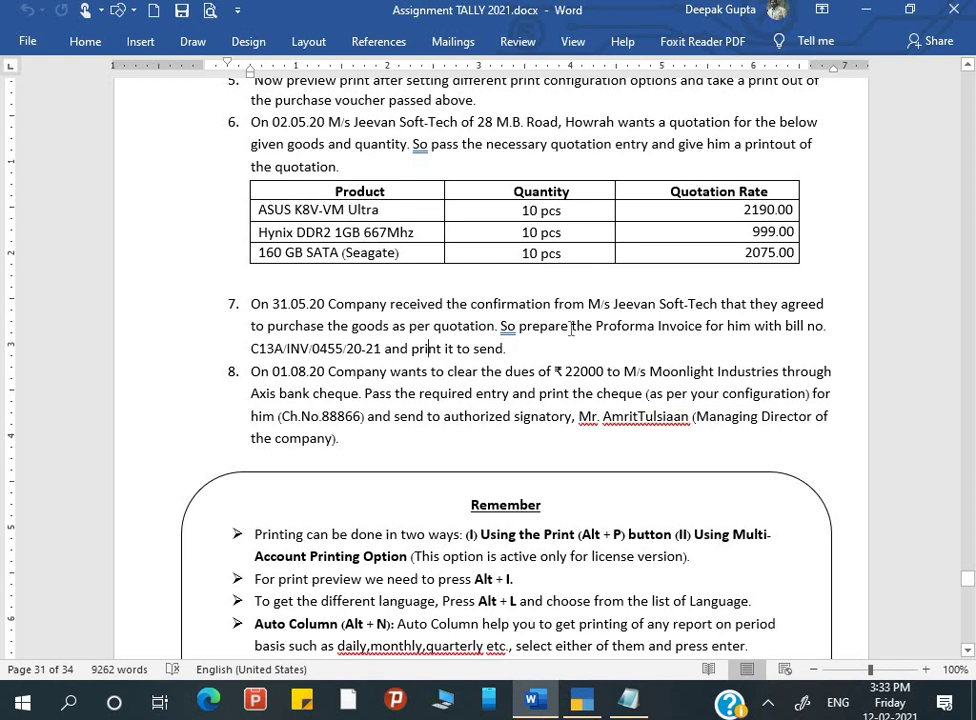
# Compare the quotation entry asked for in question 6 with the Proforma Invoice required in question 7.
pyautogui.moveTo(614, 325); pyautogui.dragTo(697, 338)
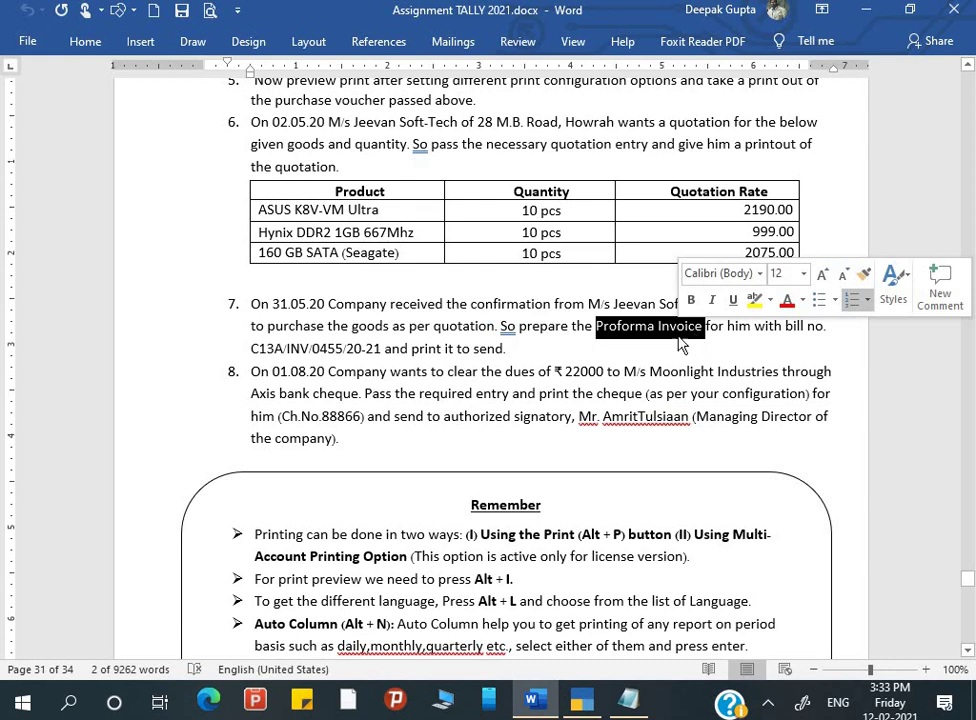
pyautogui.click(522, 348)
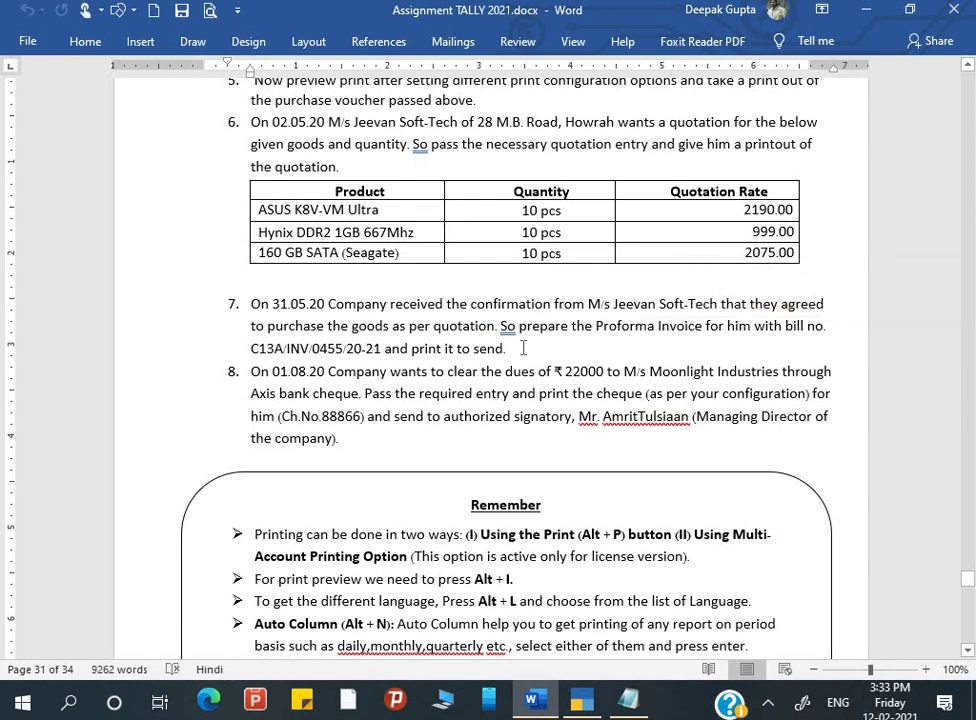
pyautogui.click(455, 353)
pyautogui.click(334, 345)
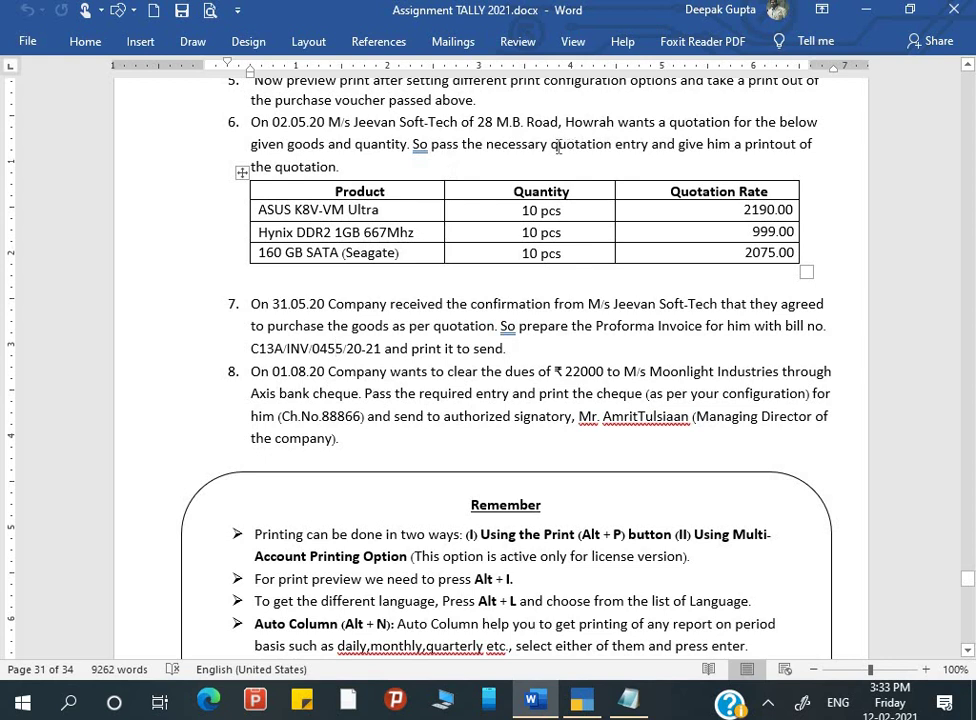
pyautogui.moveTo(550, 145); pyautogui.dragTo(608, 153)
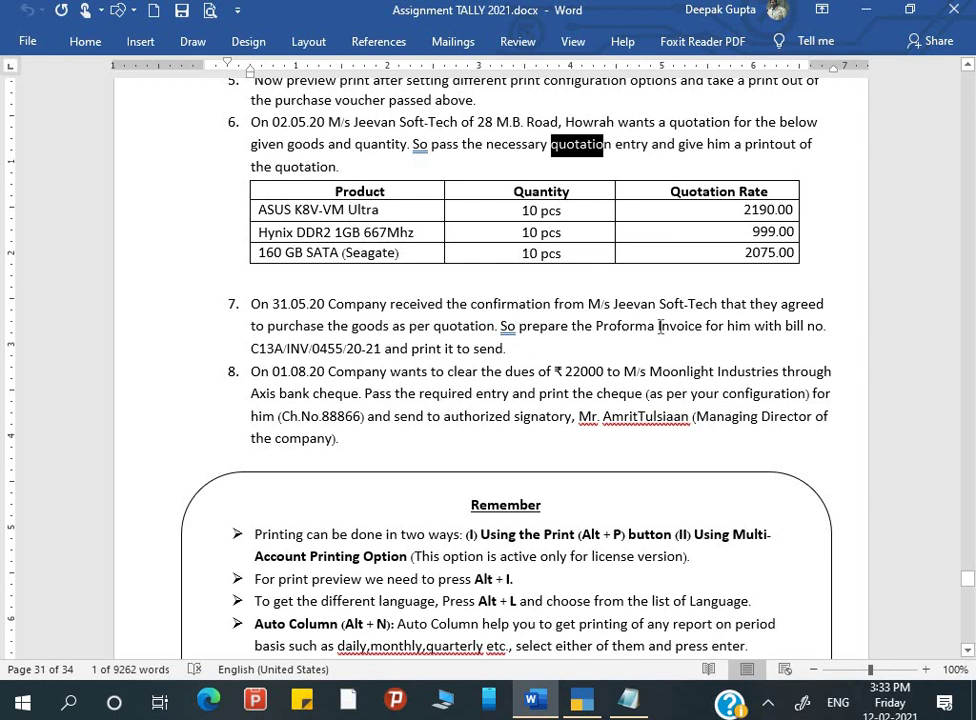
pyautogui.moveTo(657, 333); pyautogui.dragTo(711, 338)
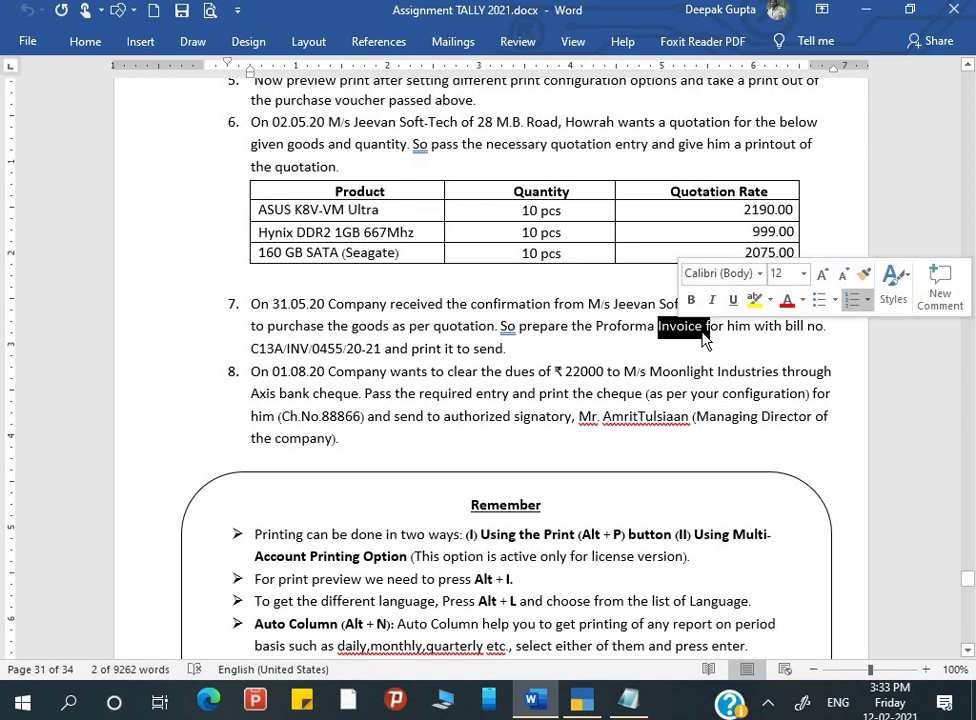
pyautogui.click(638, 342)
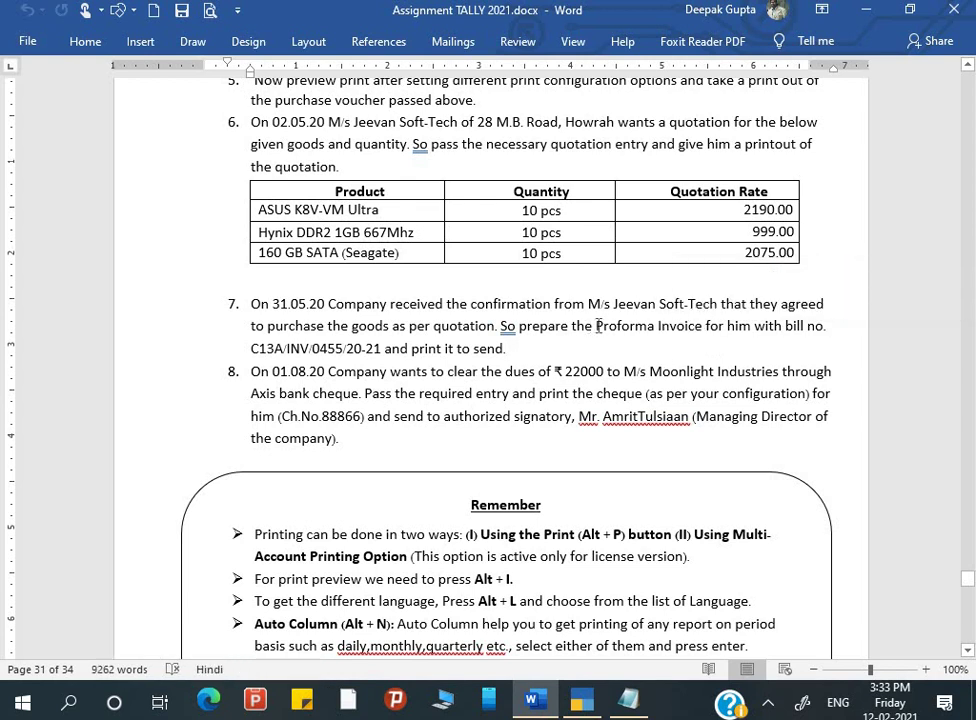
pyautogui.moveTo(597, 326); pyautogui.dragTo(686, 332)
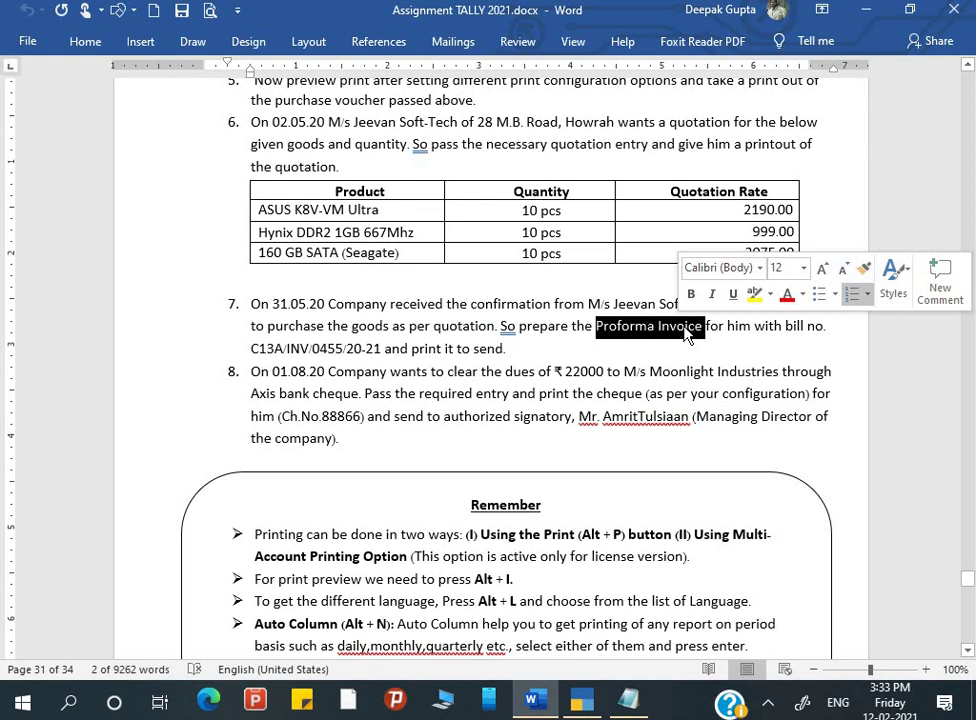
pyautogui.click(532, 349)
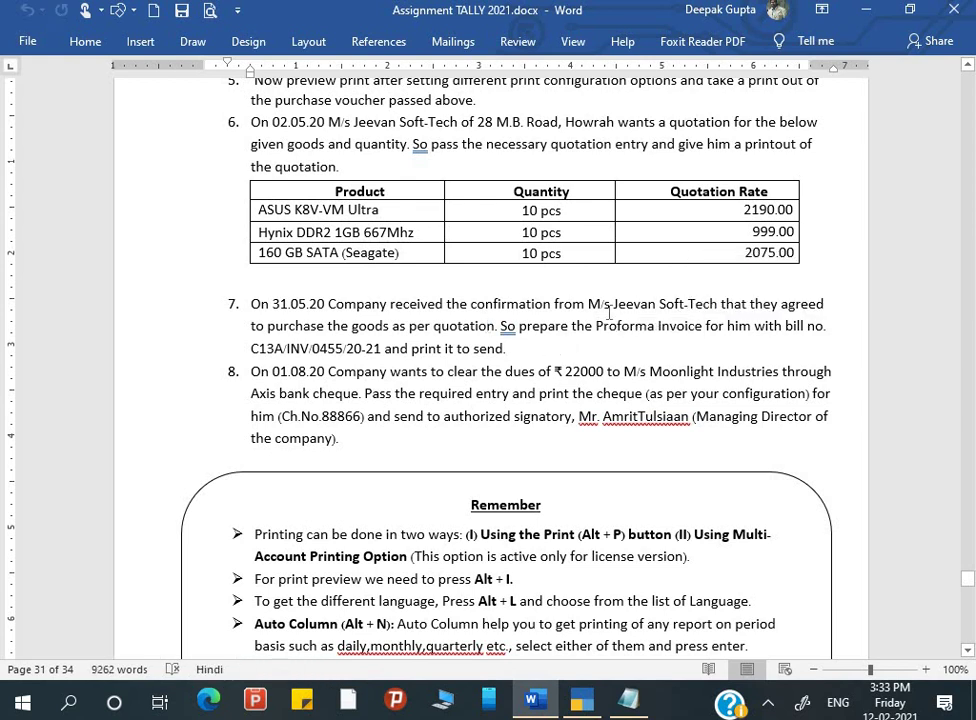
# Switch back to TallyPrime and open the Optional Vouchers register from the Exception Reports.
pyautogui.hotkey('alt', 'Tab')
pyautogui.press('Escape')
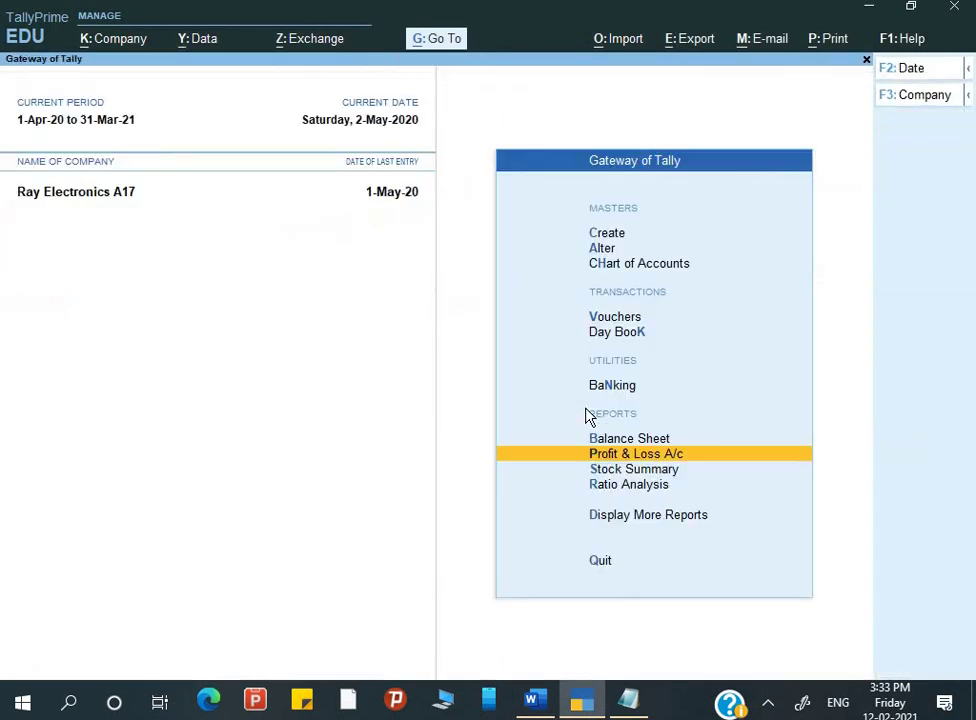
pyautogui.press('Down')
pyautogui.press('Down')
pyautogui.press('Down')
pyautogui.press('Down')
pyautogui.press('Down')
pyautogui.press('Down')
pyautogui.press('Down')
pyautogui.press('Down')
pyautogui.press('Down')
pyautogui.press('Down')
pyautogui.press('Down')
pyautogui.press('Down')
pyautogui.press('Down')
pyautogui.press('Down')
pyautogui.press('Down')
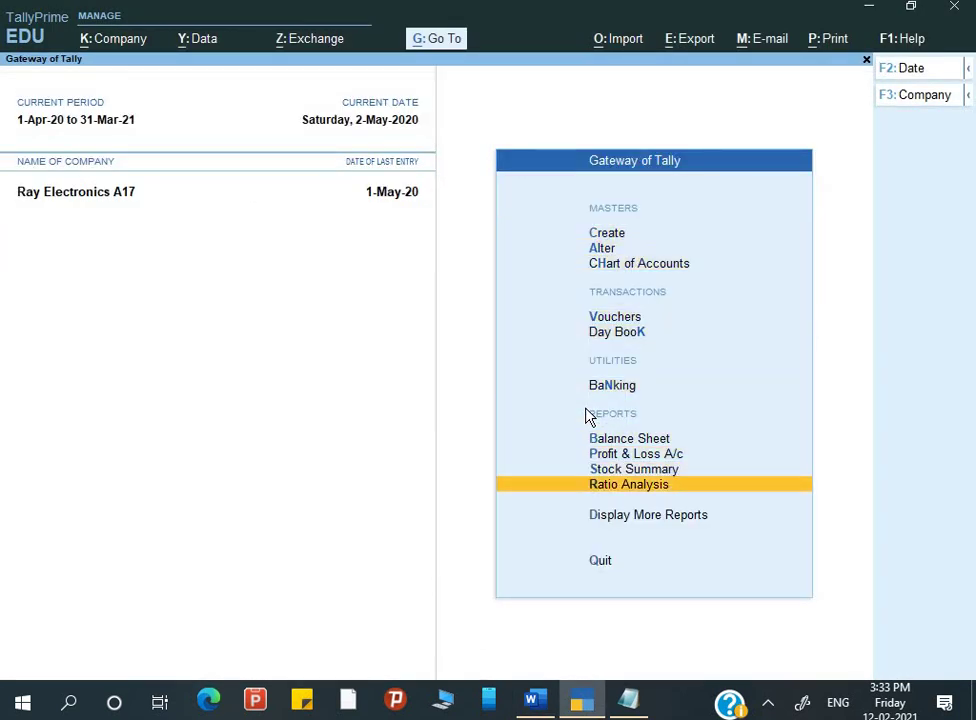
pyautogui.press('Return')
pyautogui.press('Down')
pyautogui.press('Down')
pyautogui.press('Down')
pyautogui.press('Down')
pyautogui.press('Down')
pyautogui.press('Down')
pyautogui.press('Down')
pyautogui.press('Down')
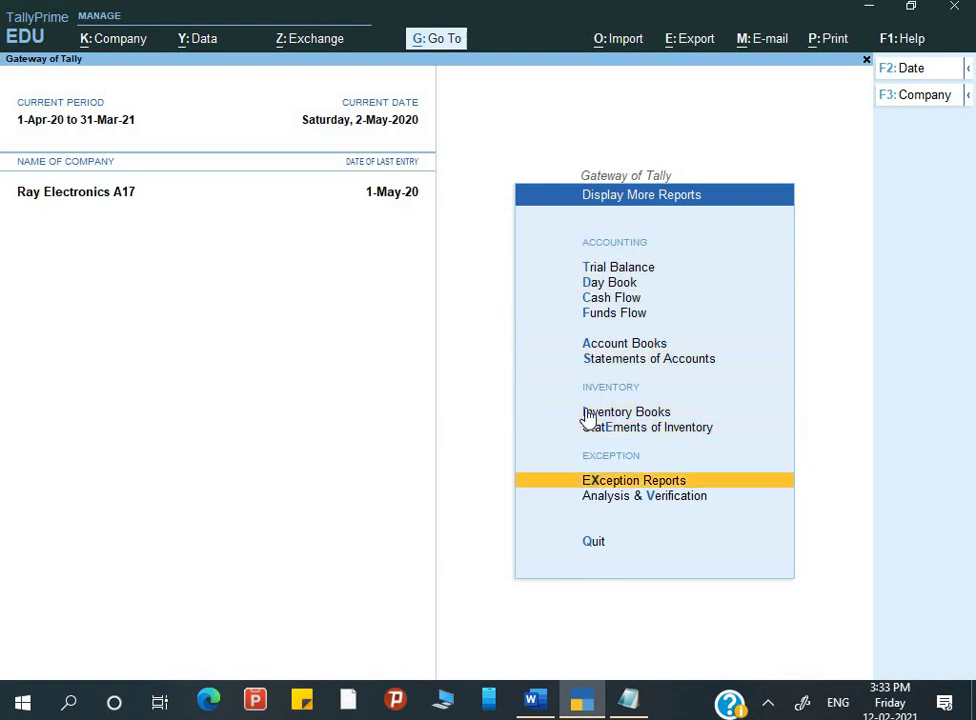
pyautogui.press('Return')
pyautogui.press('Down')
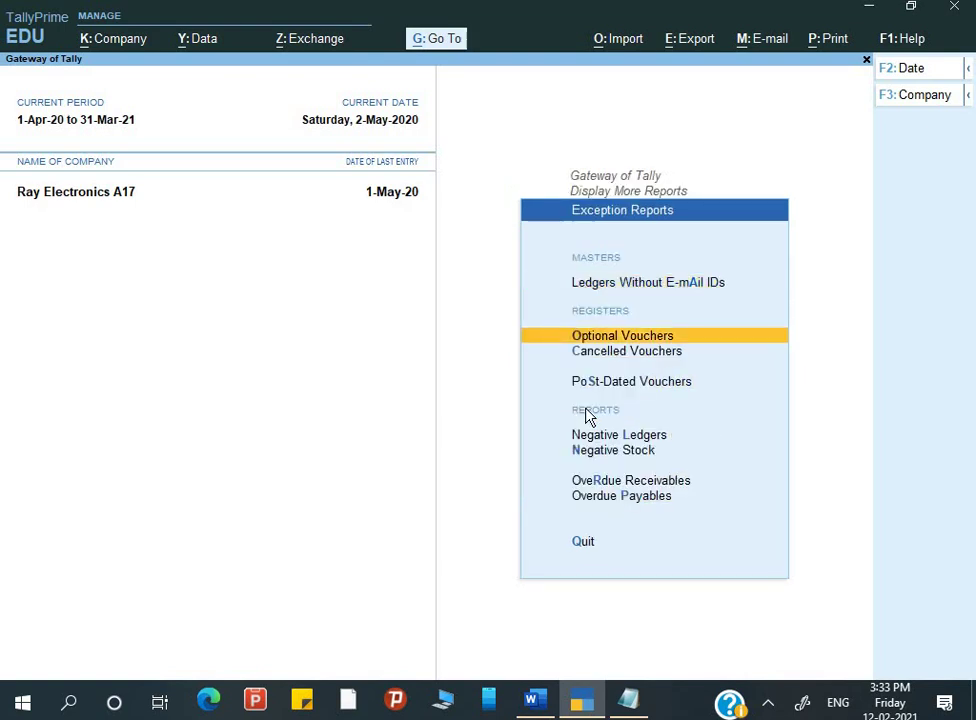
pyautogui.press('Return')
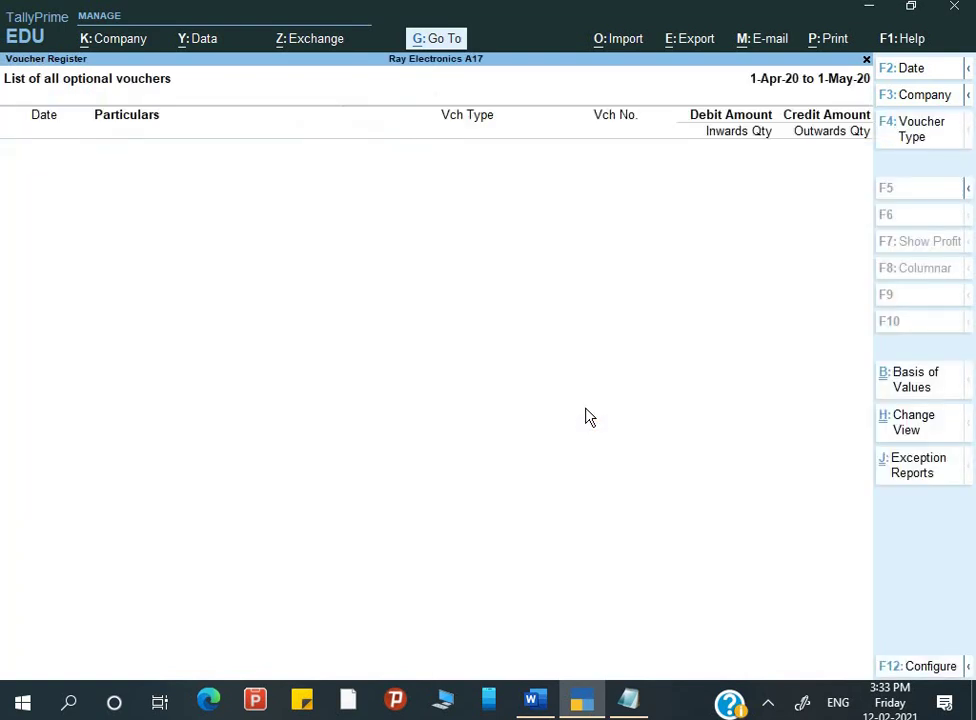
# Change the optional voucher register's period to run from 1-4-2020 to 31-5.
pyautogui.hotkey('alt', 'F2')
pyautogui.press('Escape')
pyautogui.hotkey('alt', 'F2')
pyautogui.write('1-4')
pyautogui.press('Return')
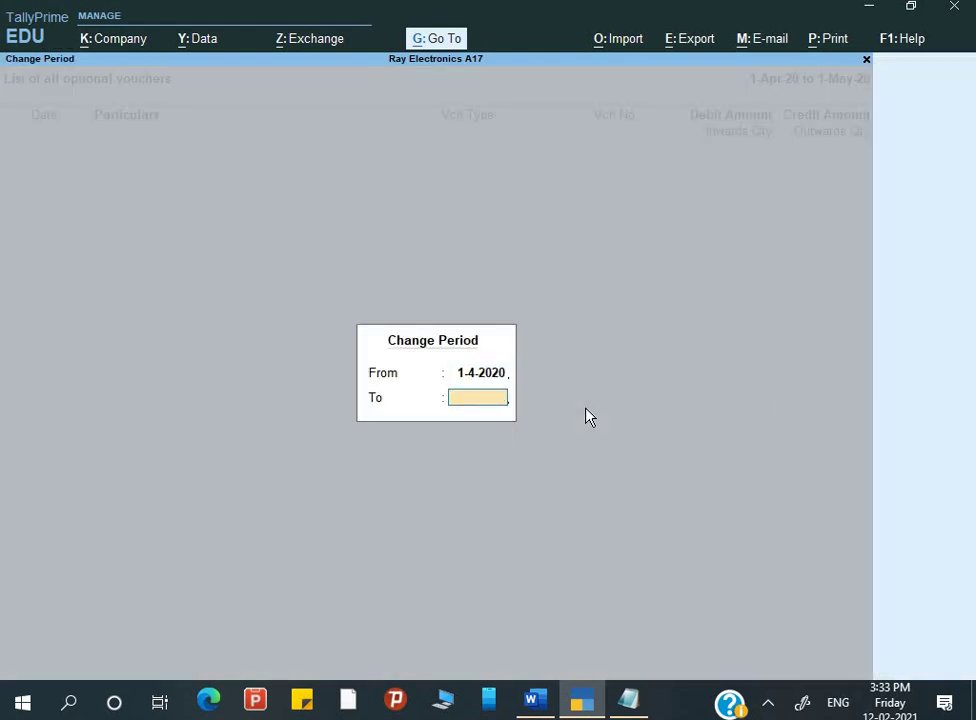
pyautogui.write('31-5')
pyautogui.press('Return')
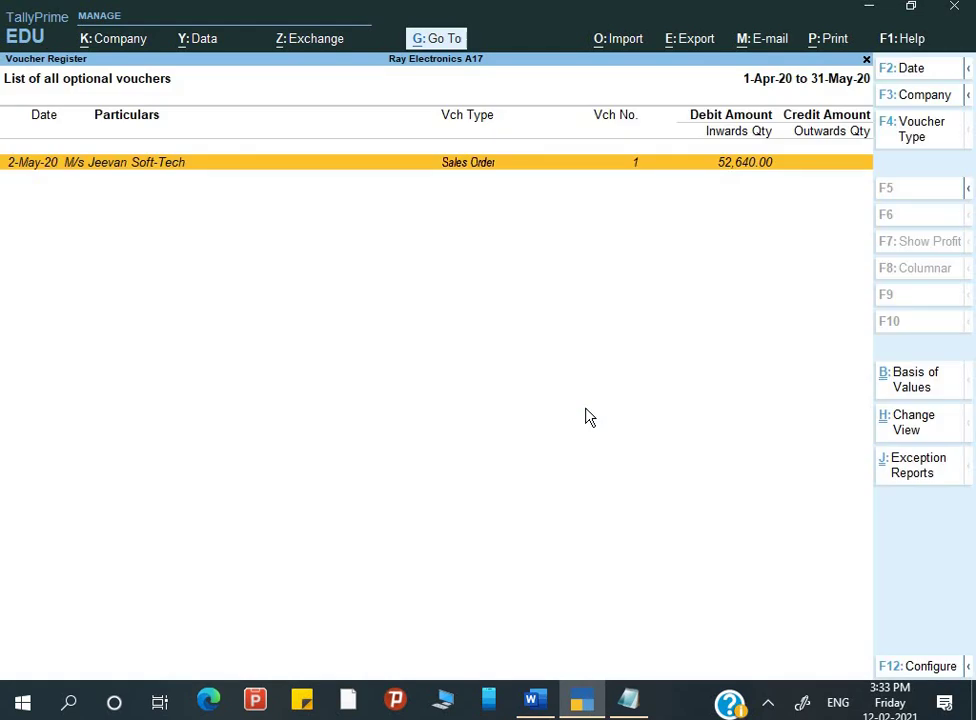
# Open M/s Jeevan Soft-Tech's optional sales order for alteration and convert it to a Sales voucher.
pyautogui.press('Return')
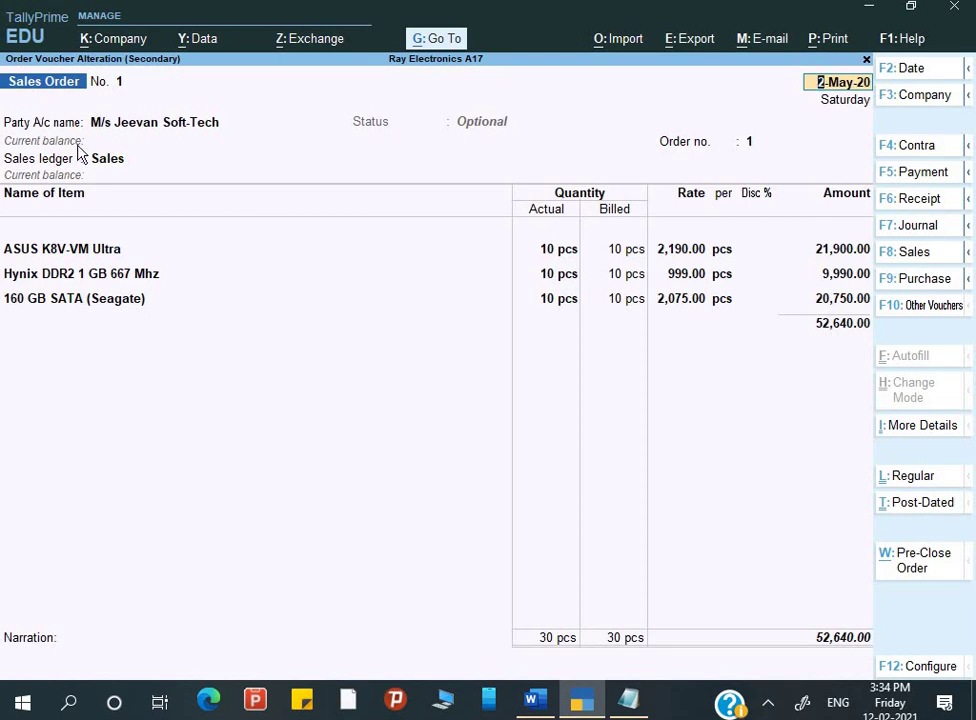
pyautogui.press('F8')
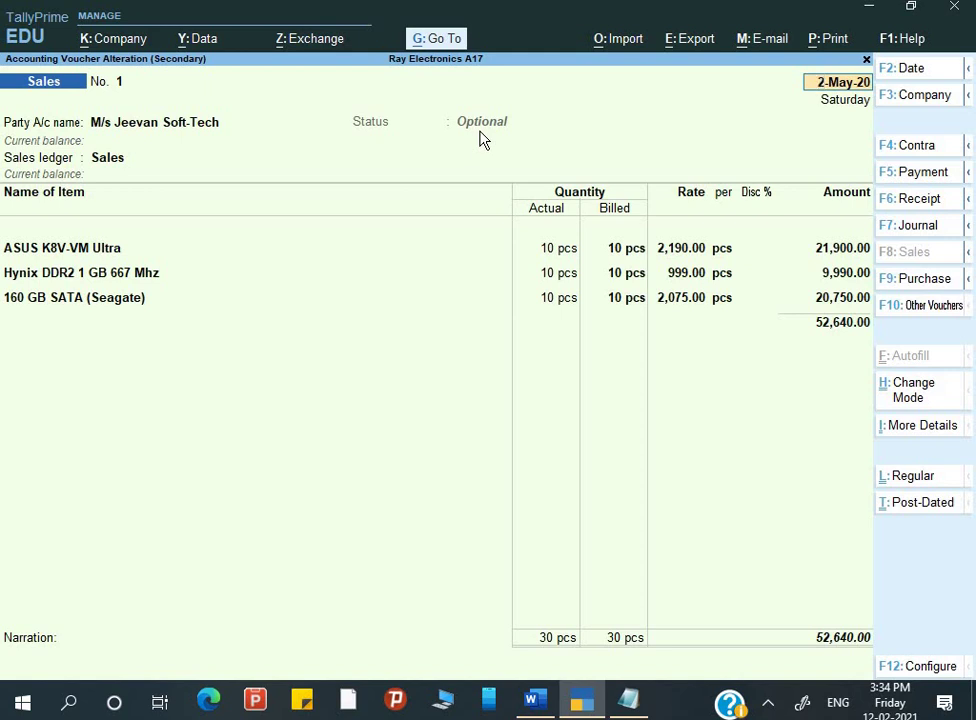
# Preview the Sales voucher's Proforma Invoice printout and examine the enlarged page from the header to the total.
pyautogui.hotkey('alt', 'p')
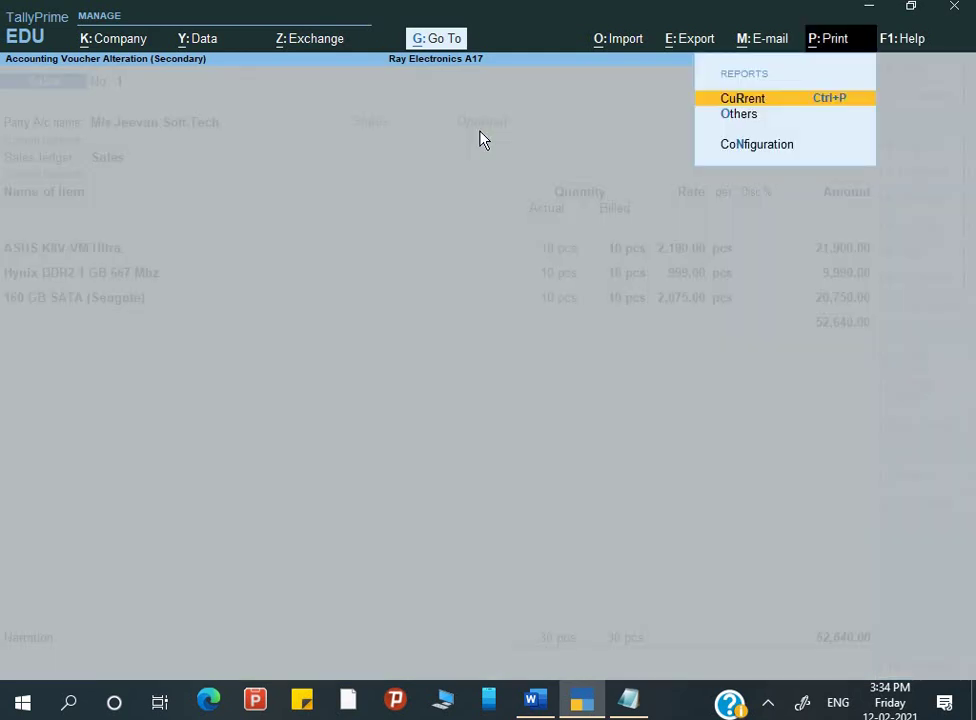
pyautogui.press('Return')
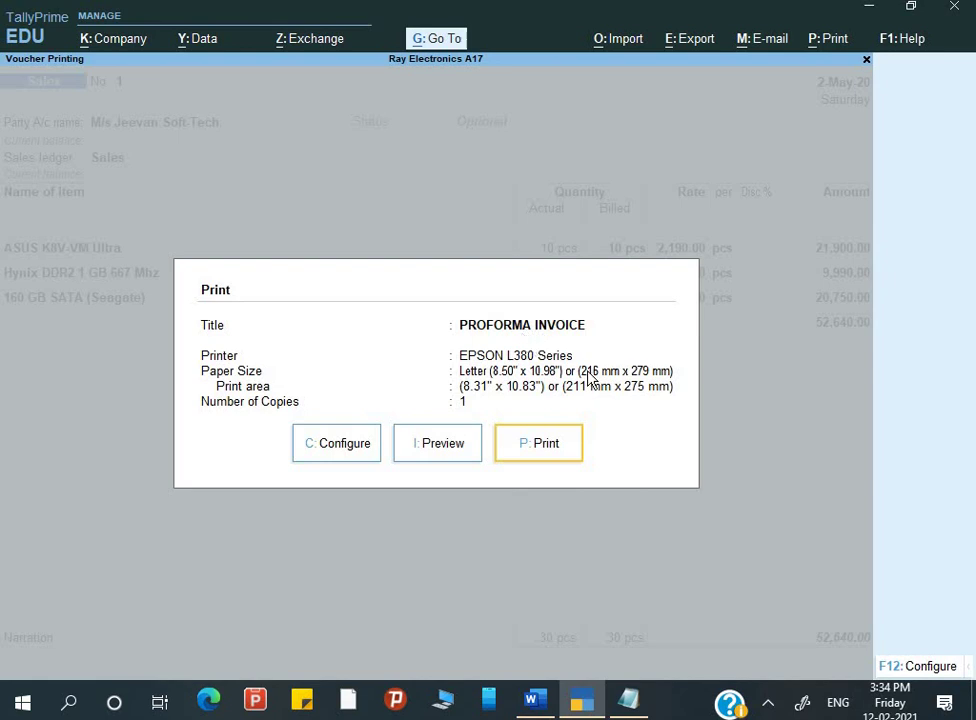
pyautogui.press('Left')
pyautogui.press('Return')
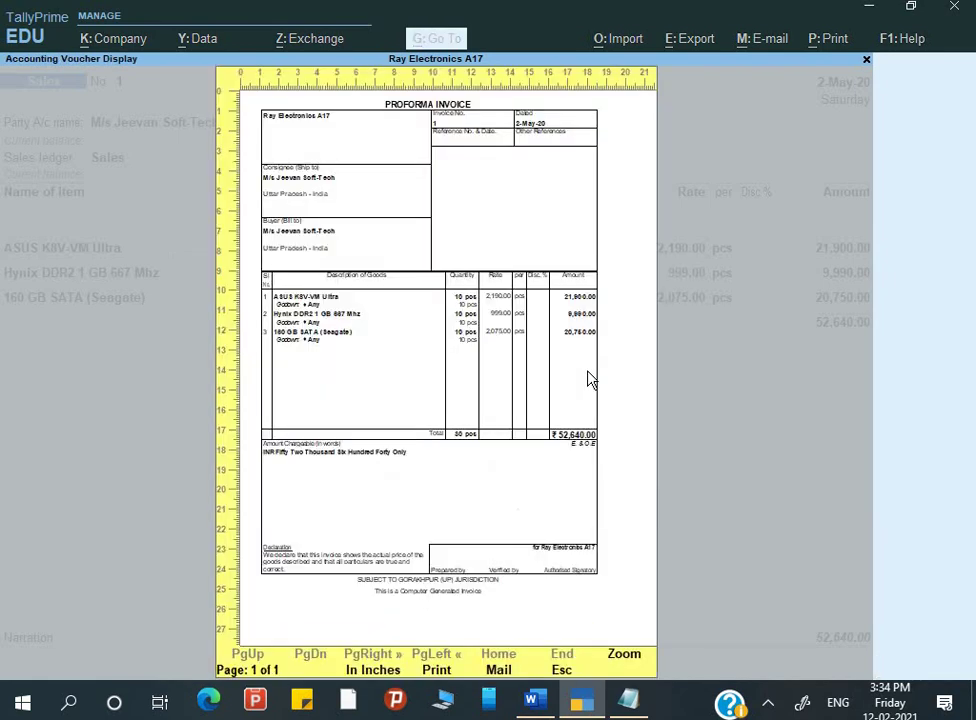
pyautogui.click(591, 380)
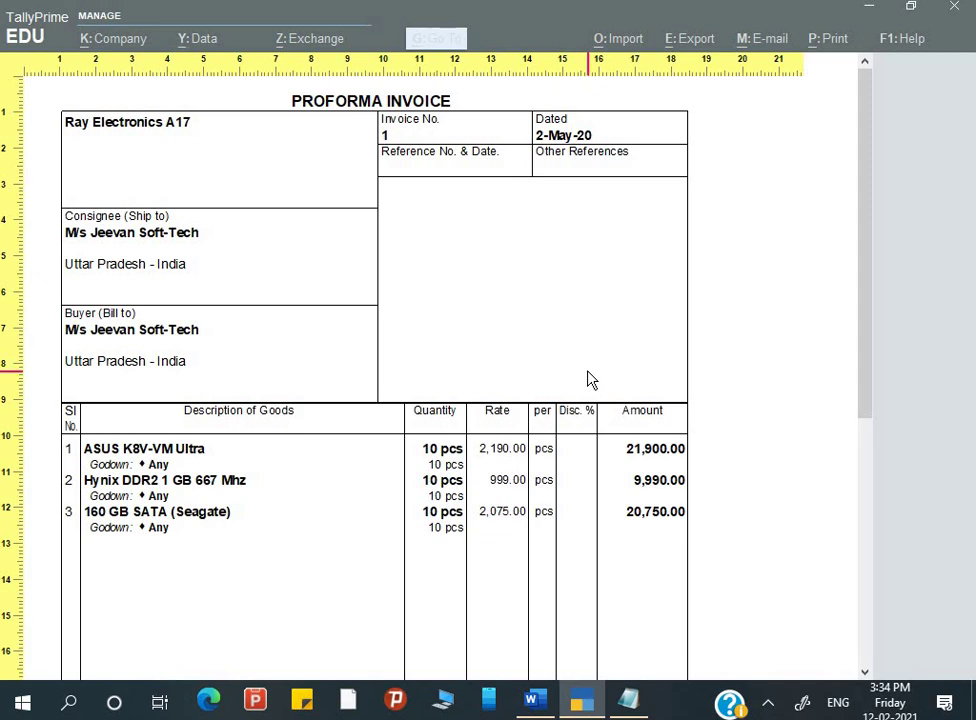
pyautogui.scroll(-5, 591, 380)
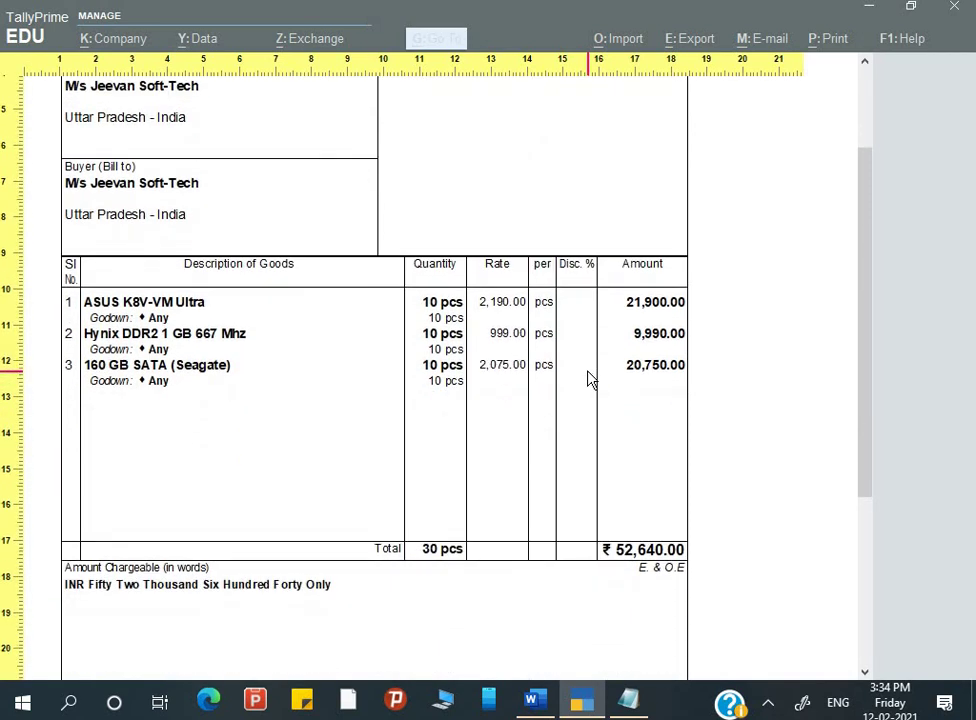
pyautogui.click(591, 380)
pyautogui.press('Escape')
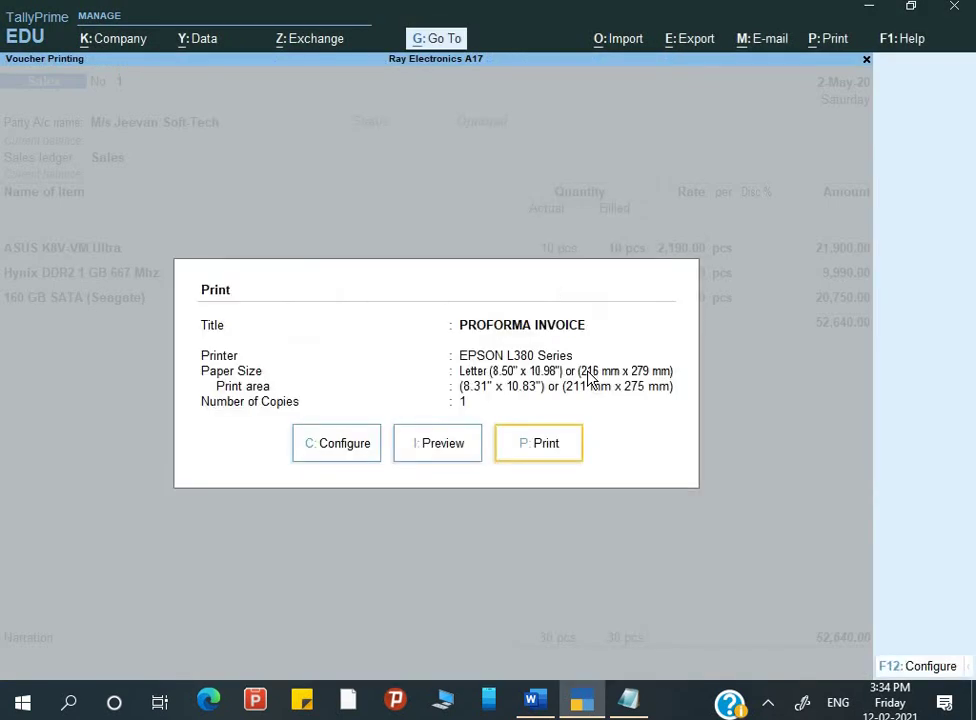
# Leave the print dialog and save M/s Jeevan Soft-Tech's altered voucher as an optional Sales voucher.
pyautogui.press('Escape')
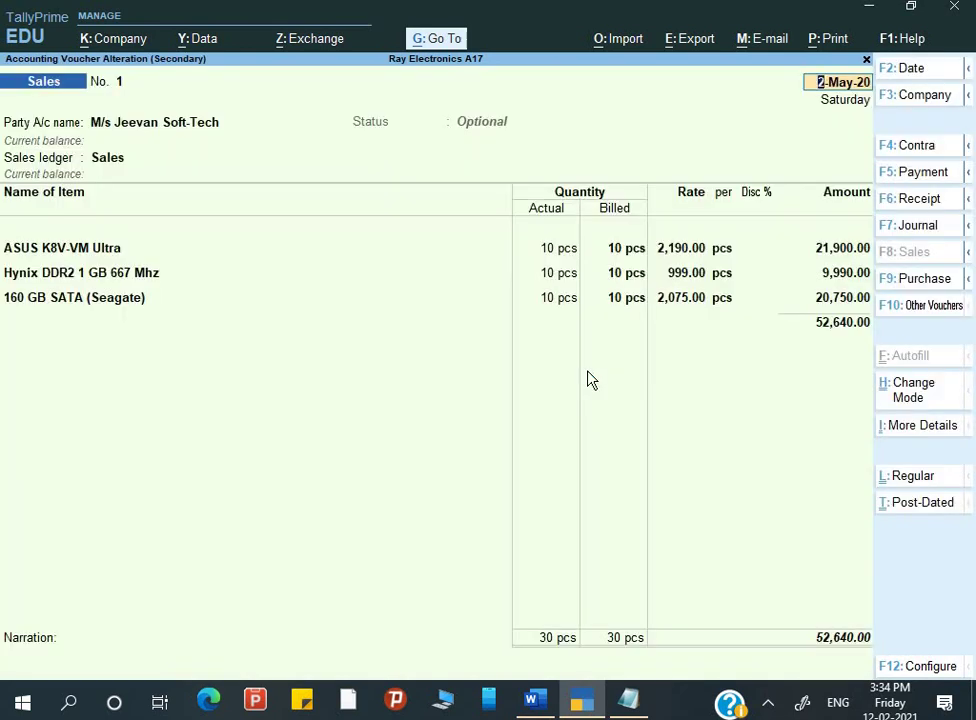
pyautogui.hotkey('ctrl', 'p')
pyautogui.hotkey('ctrl', 'a')
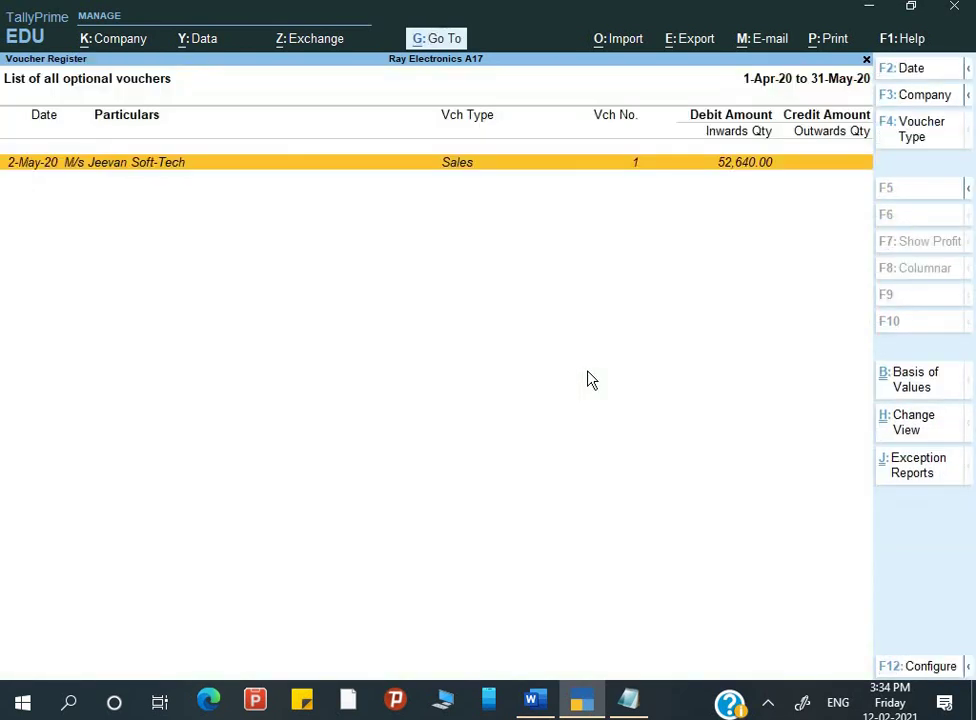
# Leave the optional voucher register and check the Sales and stock entries in the Profit & Loss A/c.
pyautogui.press('Escape')
pyautogui.press('Escape')
pyautogui.press('Escape')
pyautogui.press('Escape')
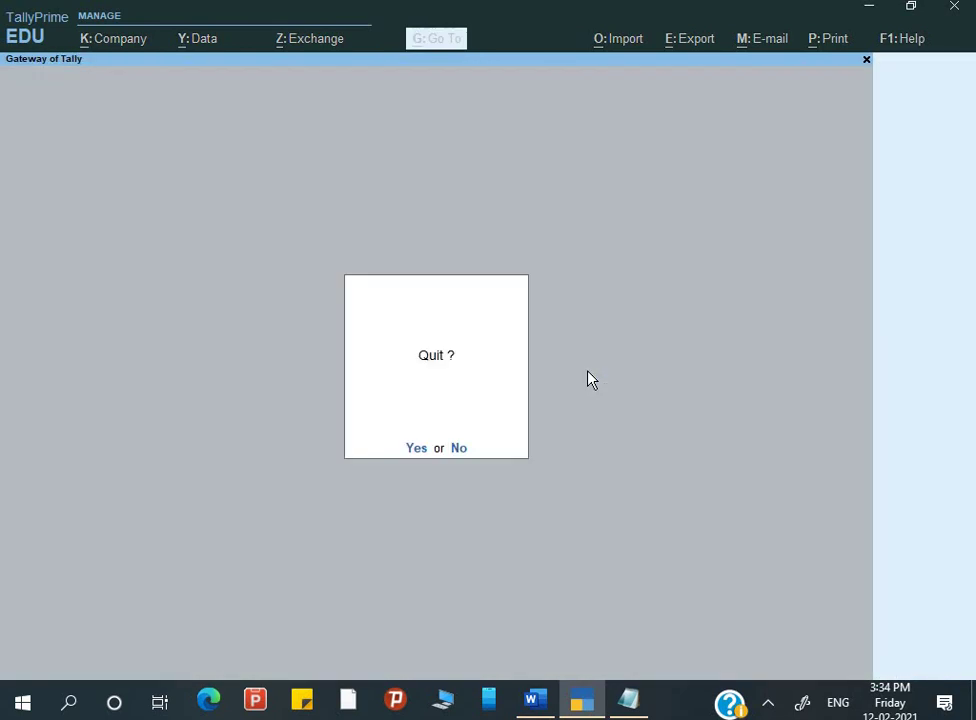
pyautogui.press('Escape')
pyautogui.press('Down')
pyautogui.press('Down')
pyautogui.press('Down')
pyautogui.press('Down')
pyautogui.press('Down')
pyautogui.press('Down')
pyautogui.press('Return')
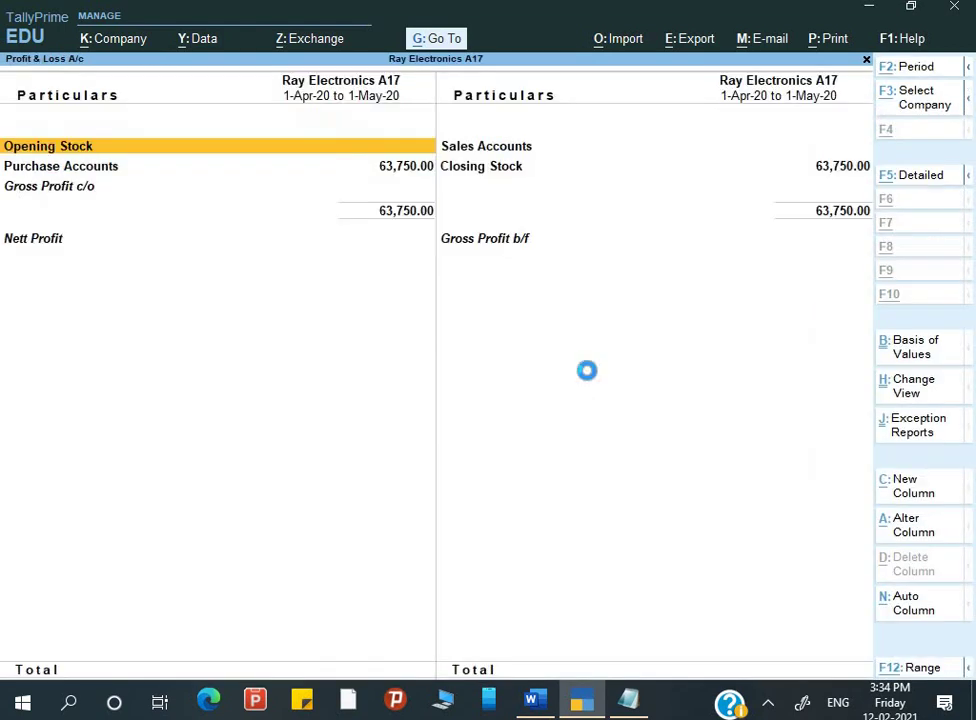
pyautogui.press('Down')
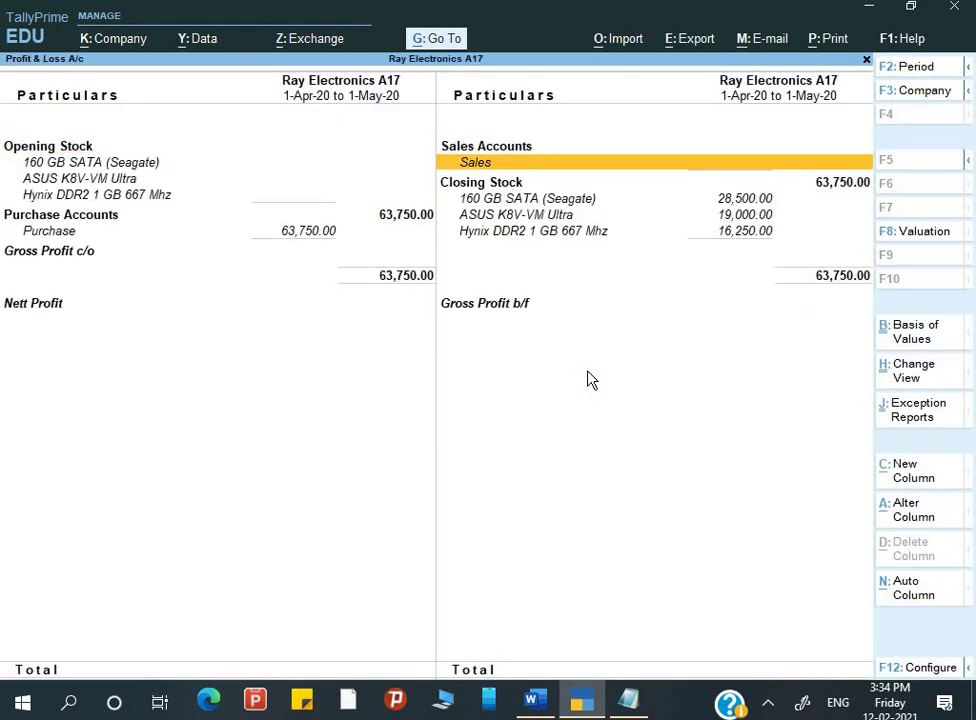
pyautogui.press('Escape')
pyautogui.press('Escape')
pyautogui.press('Escape')
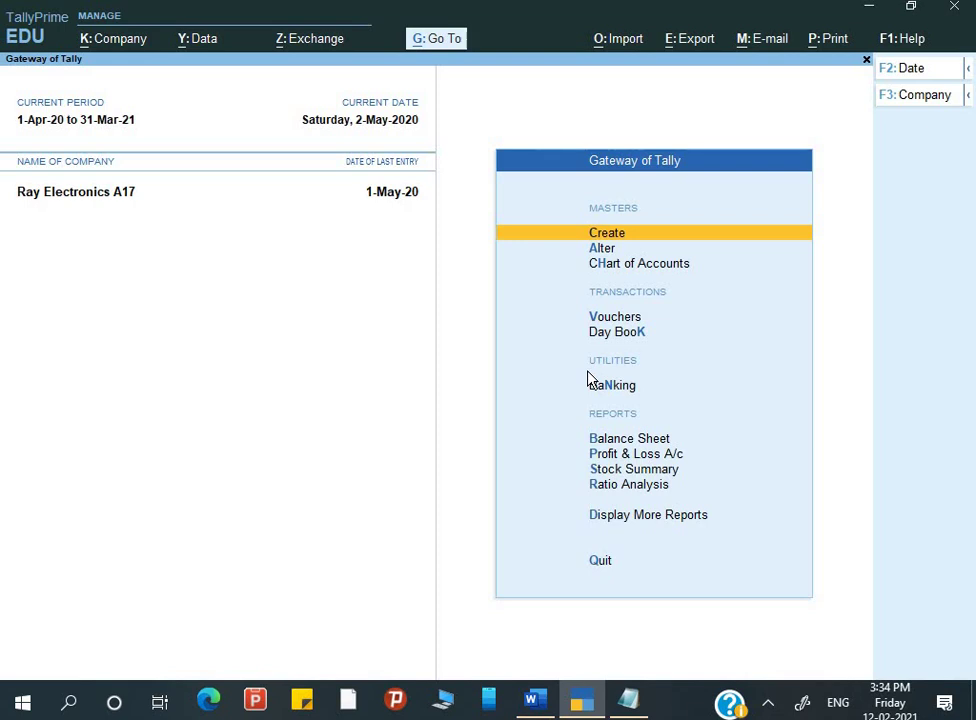
# Switch to the Word assignment and read question 8 about paying M/s Moonlight Industries by Axis Bank cheque.
pyautogui.press('Down')
pyautogui.press('Down')
pyautogui.press('Down')
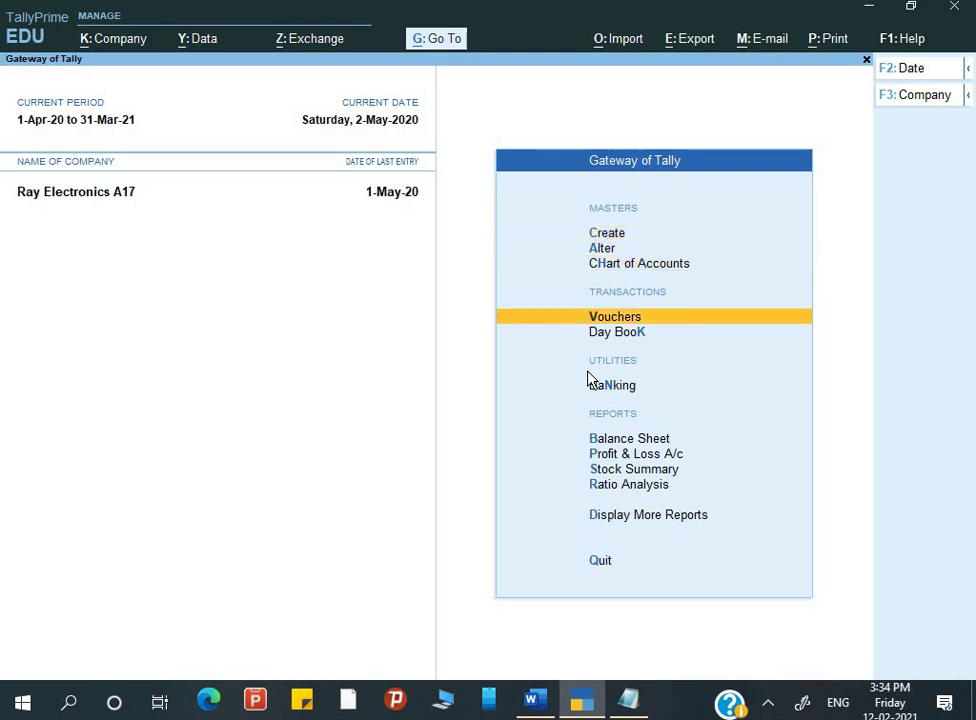
pyautogui.hotkey('alt', 'Tab')
pyautogui.scroll(-2, 497, 344)
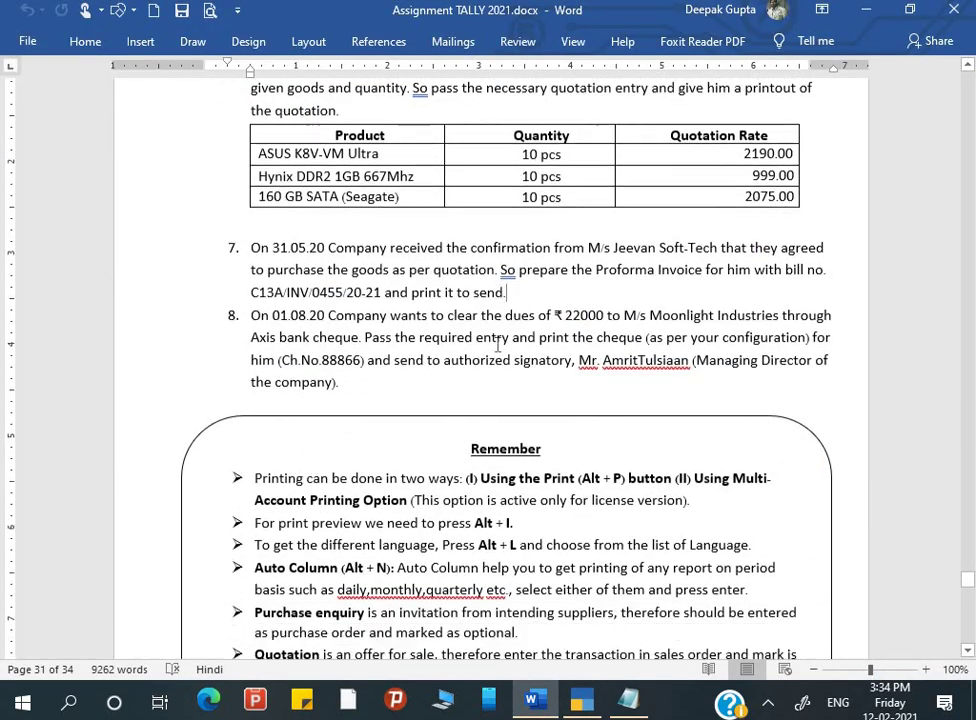
pyautogui.click(507, 256)
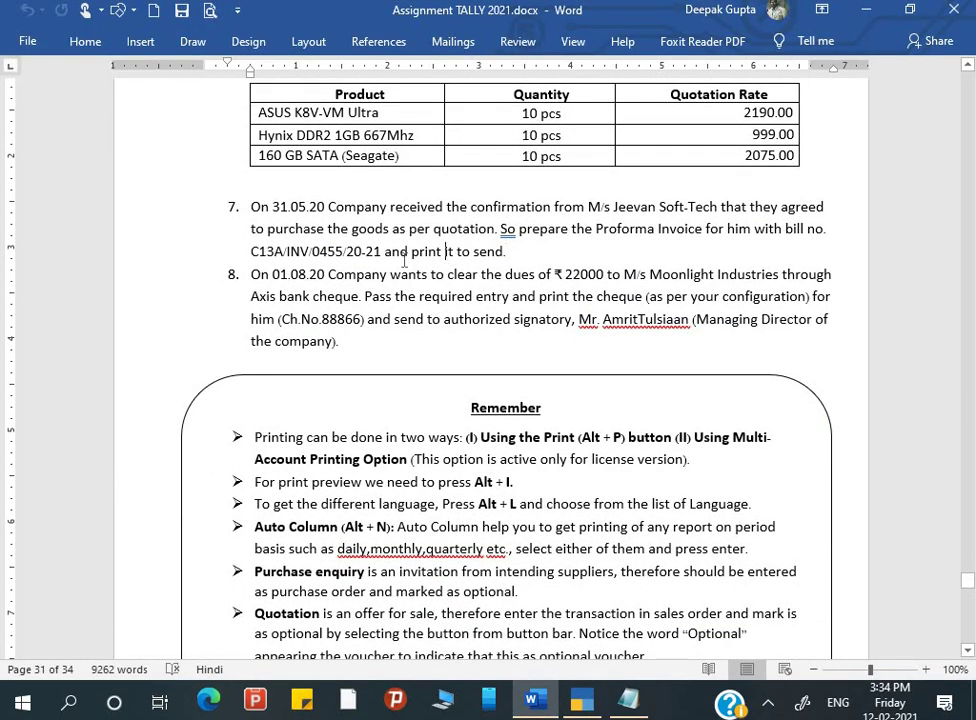
pyautogui.moveTo(251, 274); pyautogui.dragTo(638, 355)
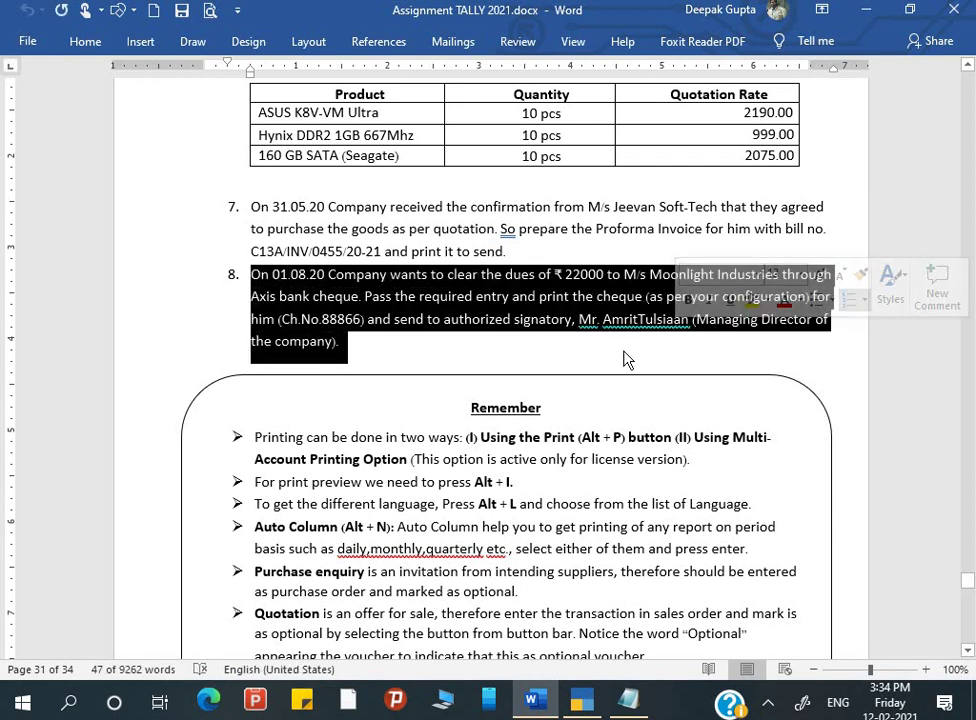
pyautogui.click(346, 364)
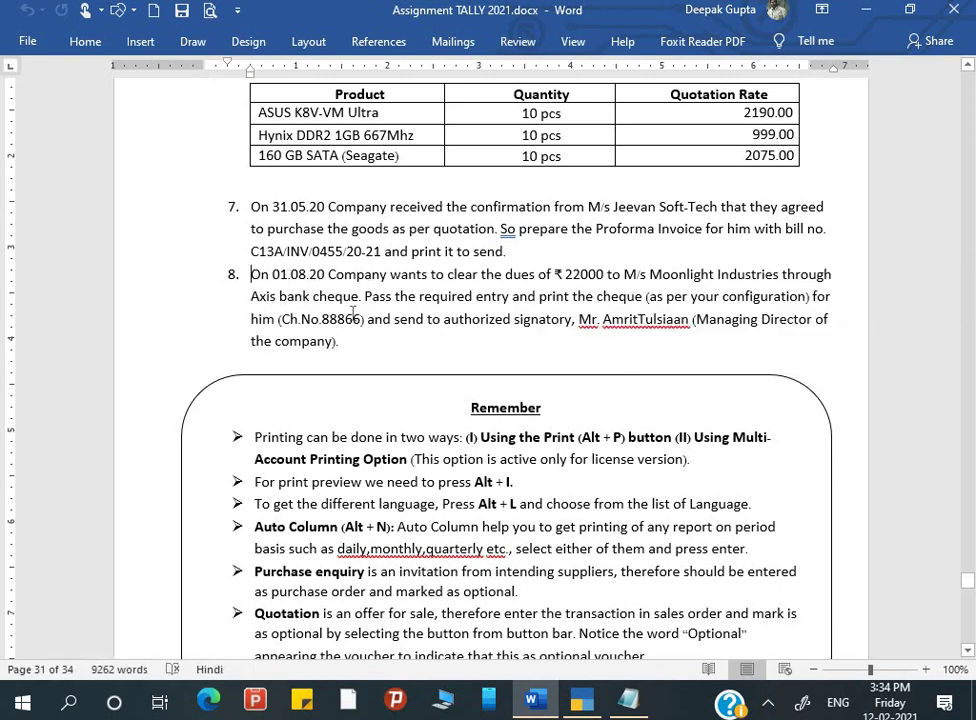
pyautogui.moveTo(251, 276); pyautogui.dragTo(350, 352)
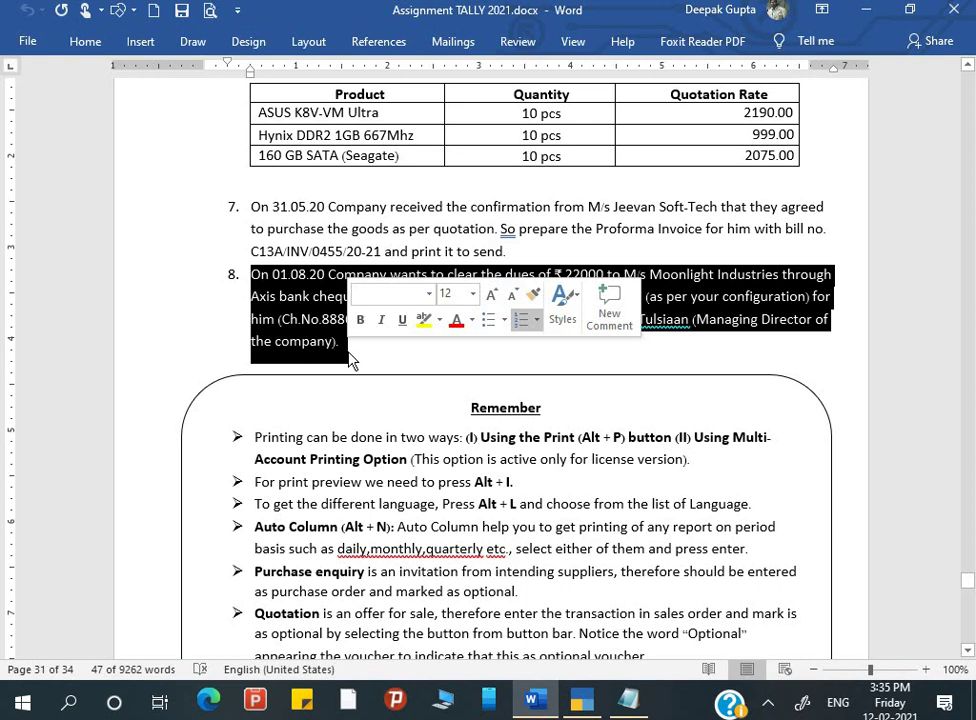
pyautogui.click(299, 341)
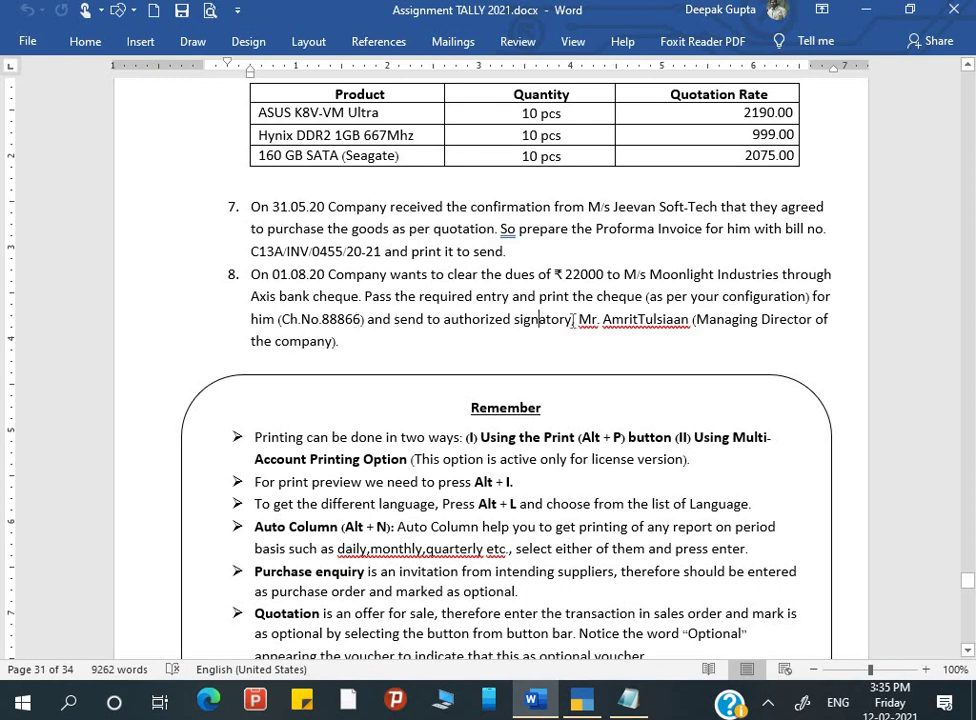
# Switch to TallyPrime and open the Axis Bank Ltd ledger for alteration.
pyautogui.hotkey('alt', 'Tab')
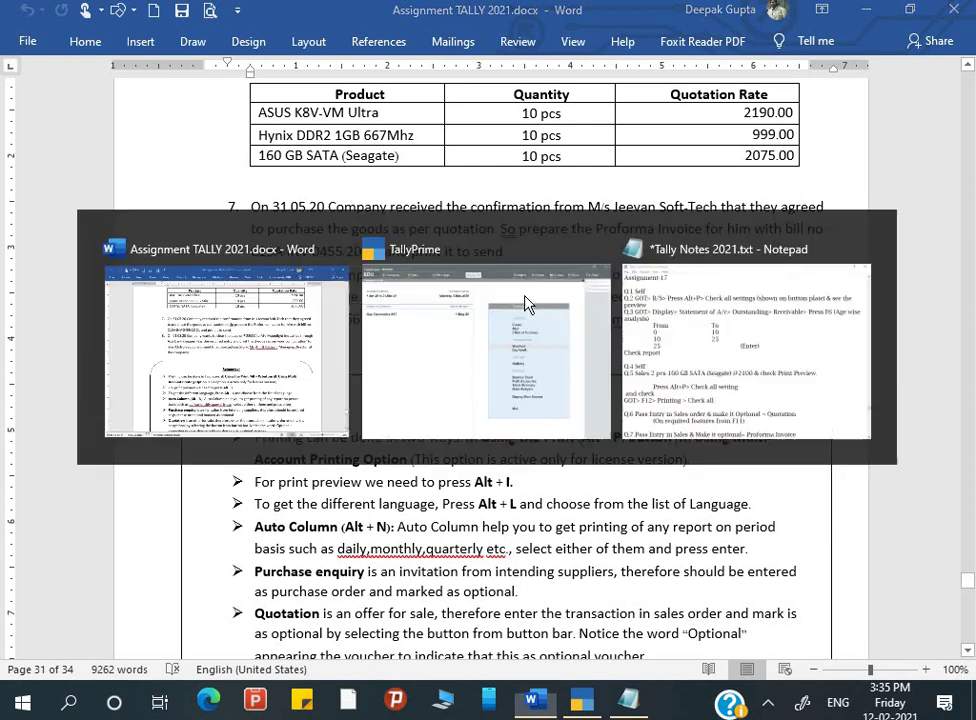
pyautogui.press('Up')
pyautogui.press('Up')
pyautogui.press('Up')
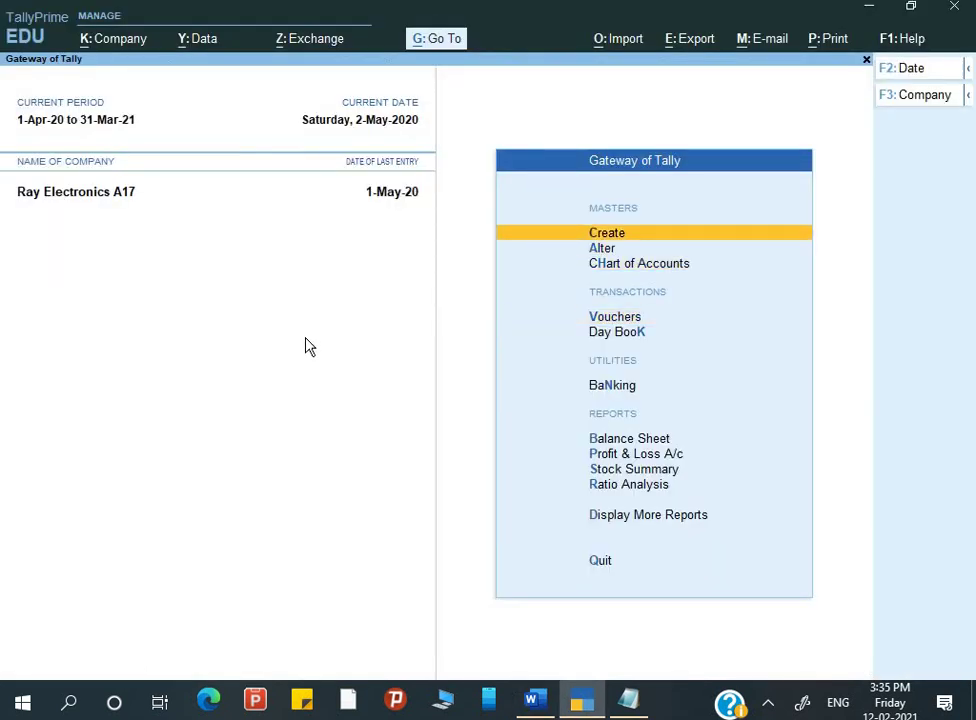
pyautogui.press('Down')
pyautogui.press('Return')
pyautogui.press('Down')
pyautogui.press('Return')
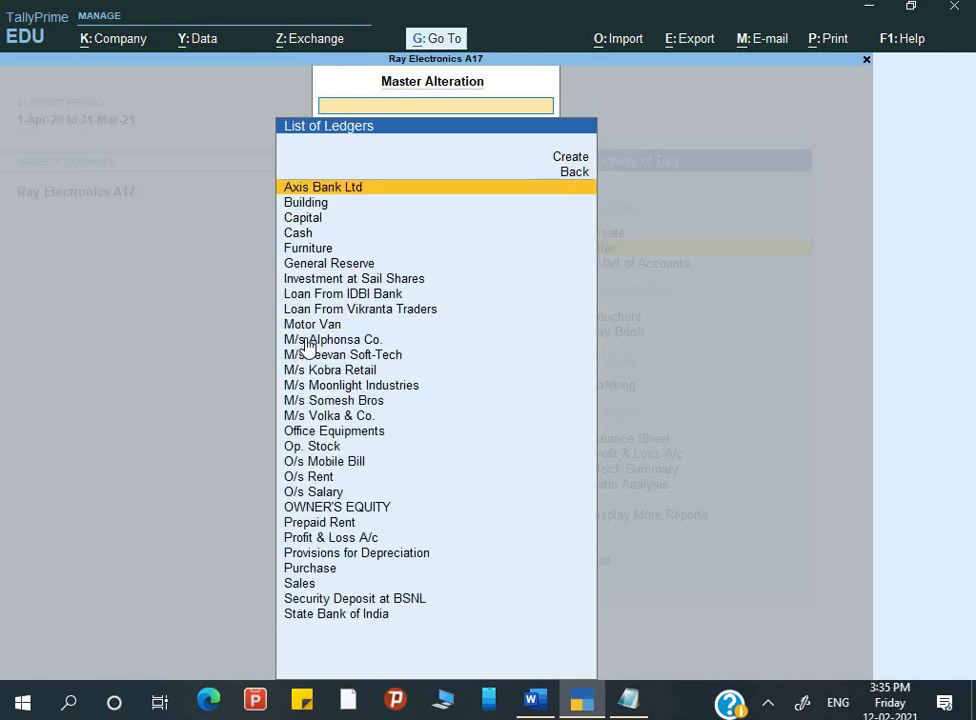
pyautogui.press('Return')
# Leave the bank name as Not Applicable, keep cheque printing enabled and set Set/Alter cheque printing configuration to Yes.
pyautogui.press('Return')
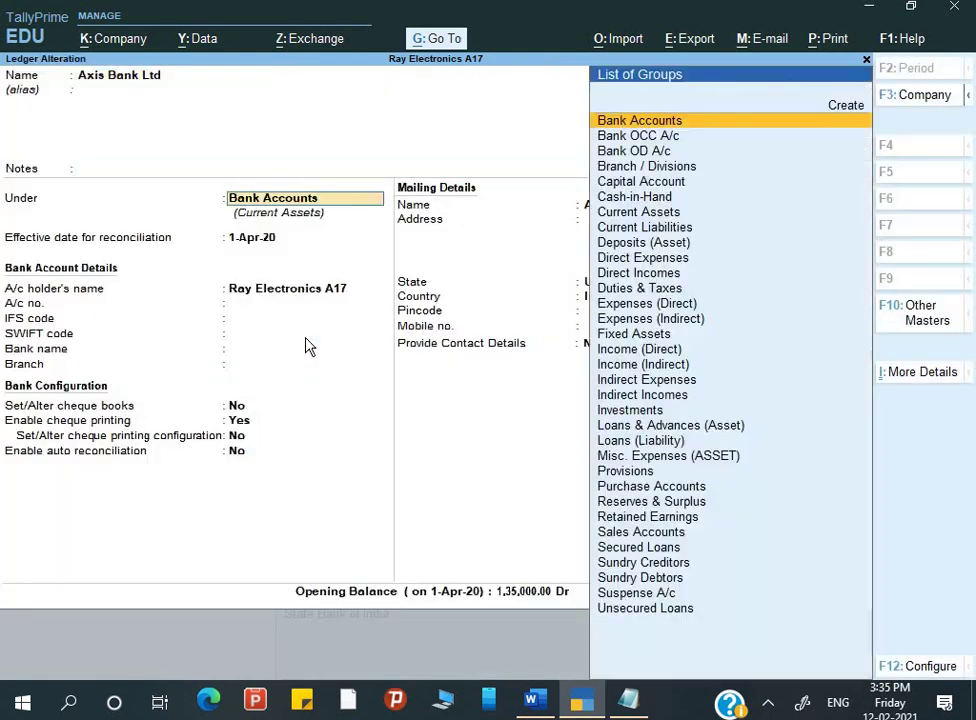
pyautogui.press('Return')
pyautogui.press('Return')
pyautogui.press('Return')
pyautogui.press('Return')
pyautogui.press('Return')
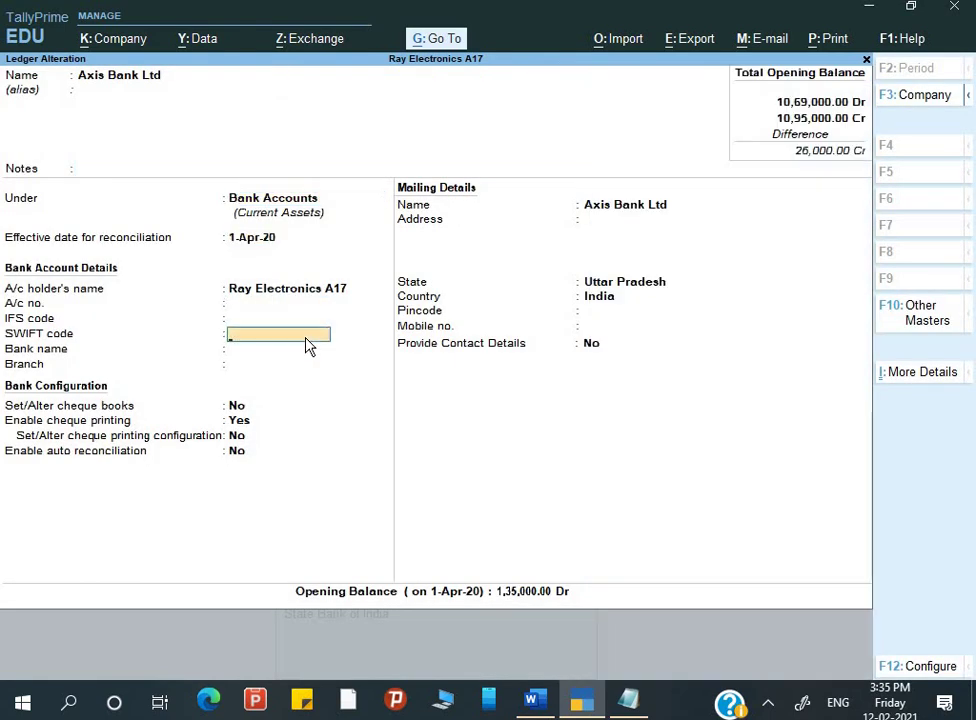
pyautogui.press('Return')
pyautogui.press('Return')
pyautogui.press('Return')
pyautogui.press('Return')
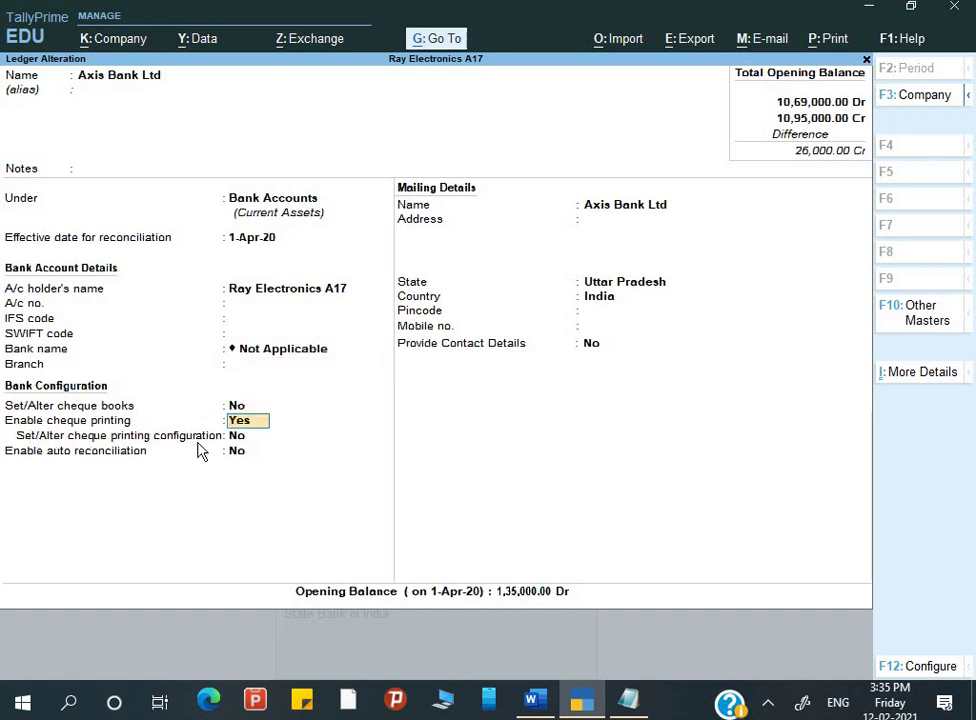
pyautogui.press('Return')
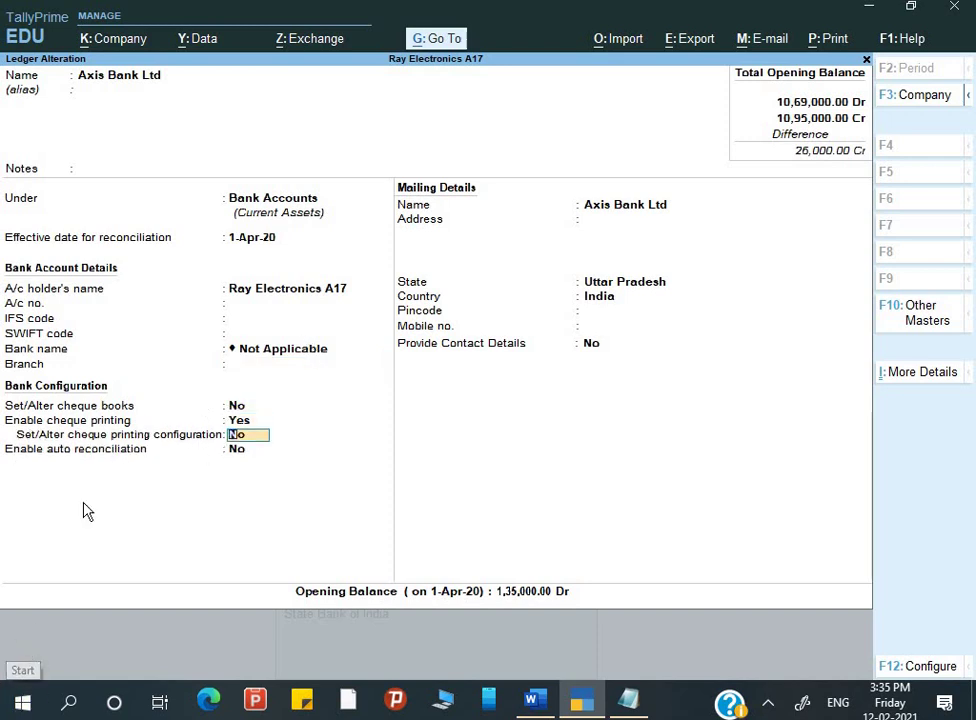
pyautogui.write('y')
pyautogui.press('Return')
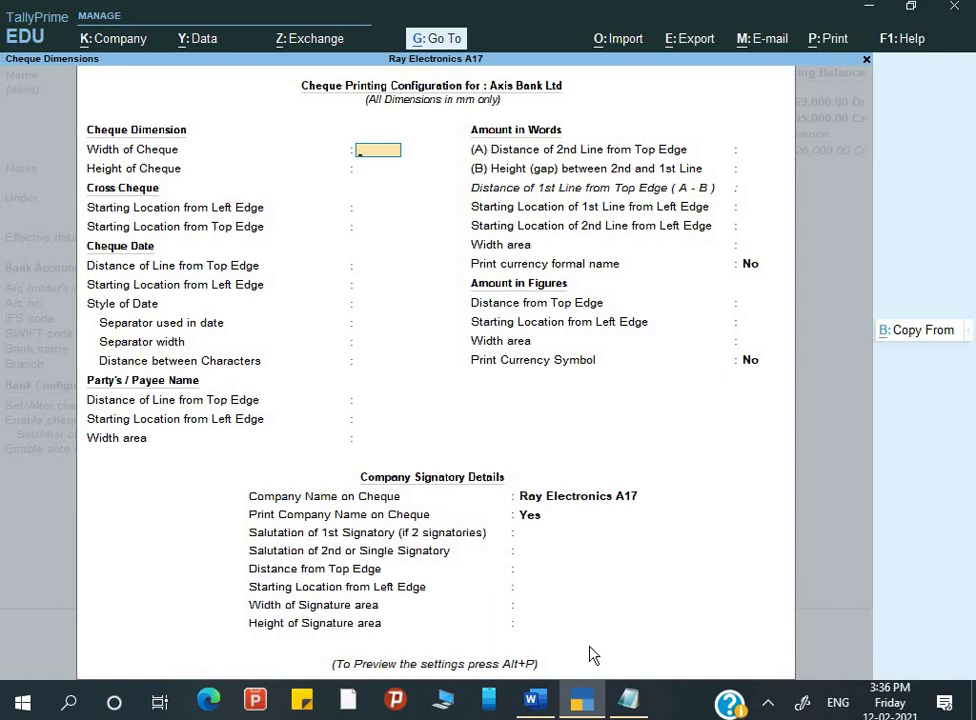
# Switch to the Word assignment, launch Chrome and read the Remember note on printing cheques directly from the Payment Voucher.
pyautogui.hotkey('alt', 'Tab')
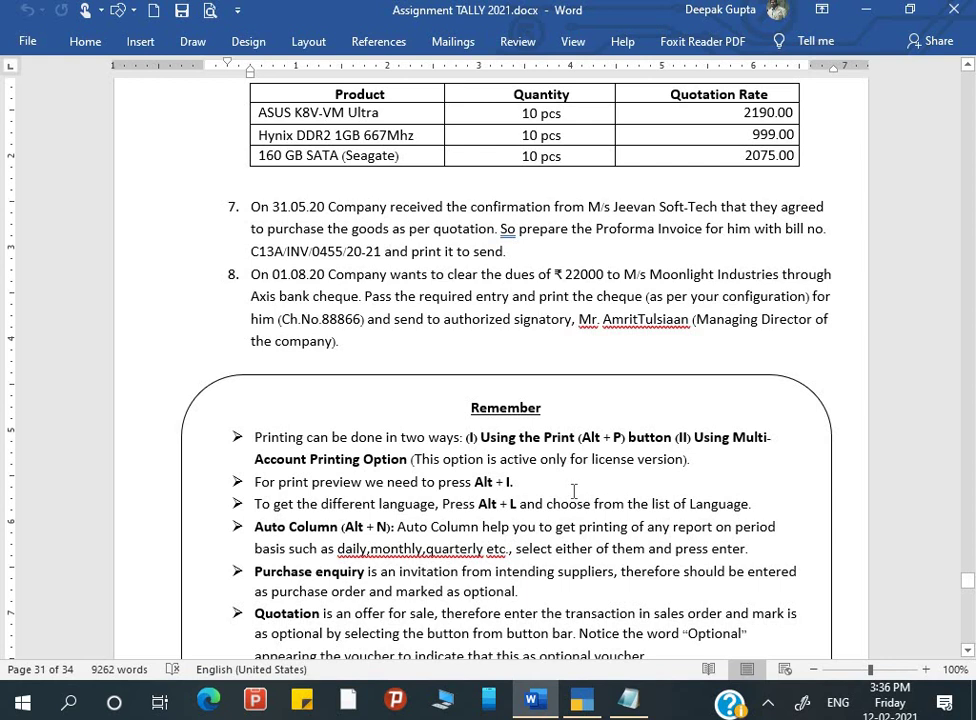
pyautogui.press('super+r')
pyautogui.press('Return')
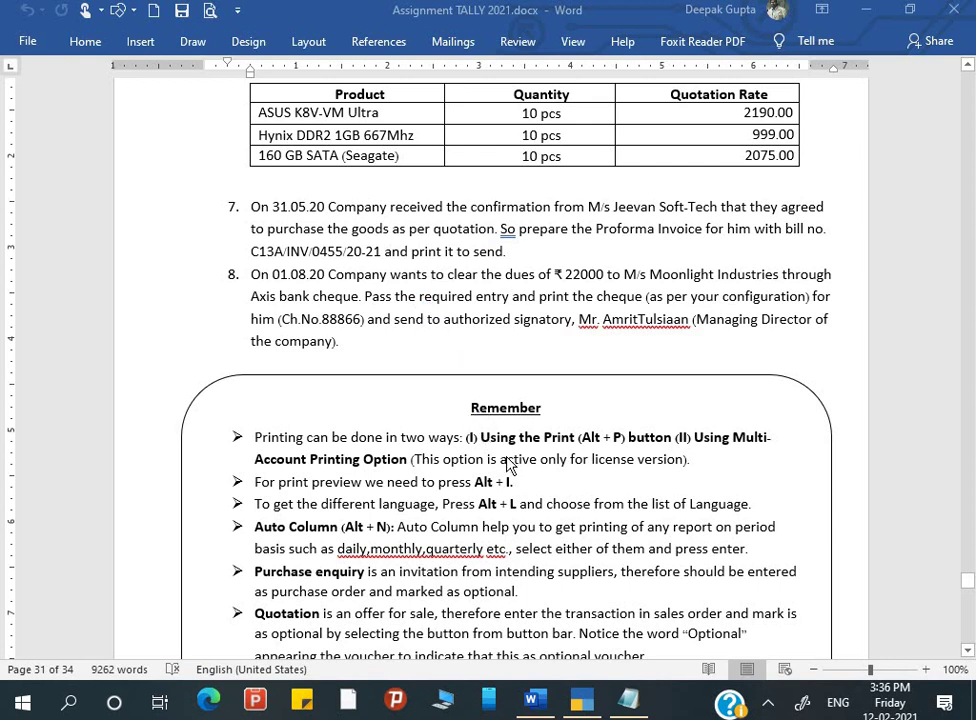
pyautogui.moveTo(581, 700)
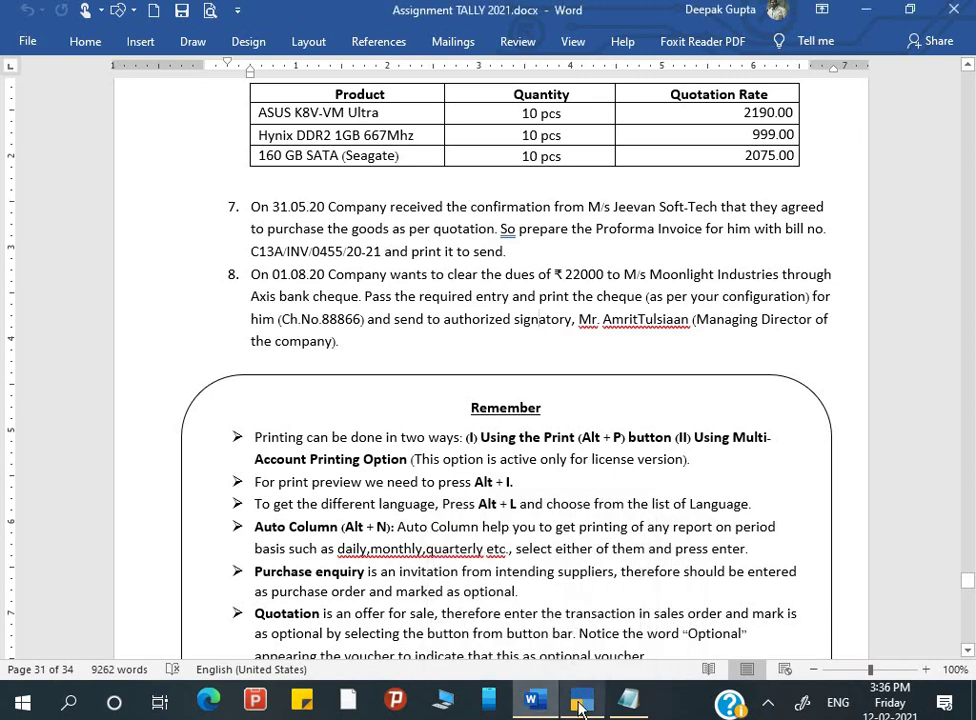
pyautogui.scroll(-3, 339, 537)
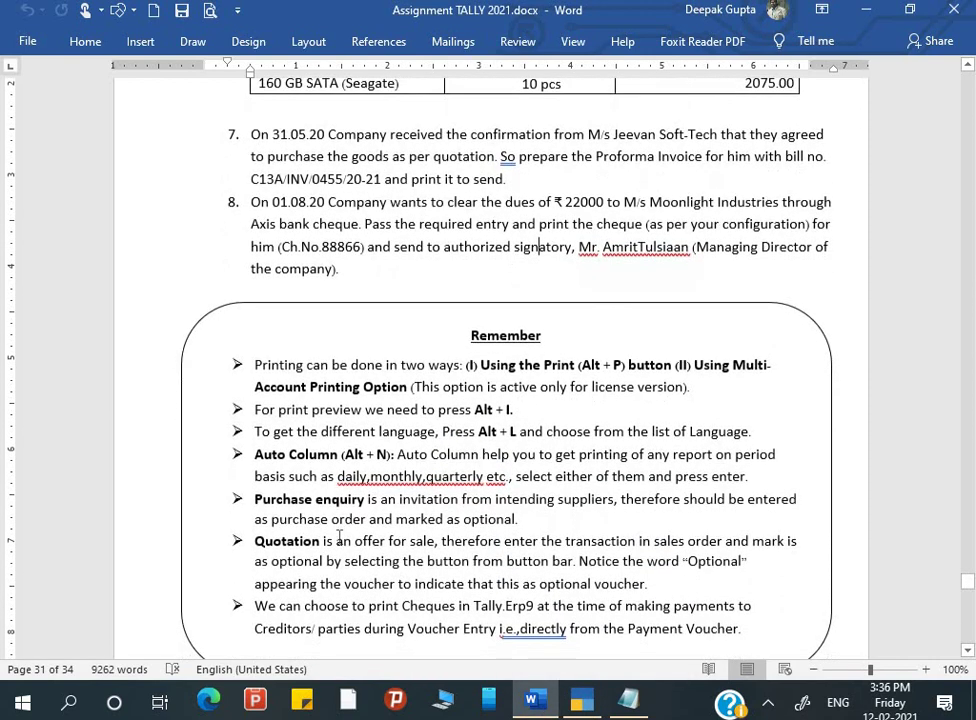
pyautogui.scroll(-1, 320, 530)
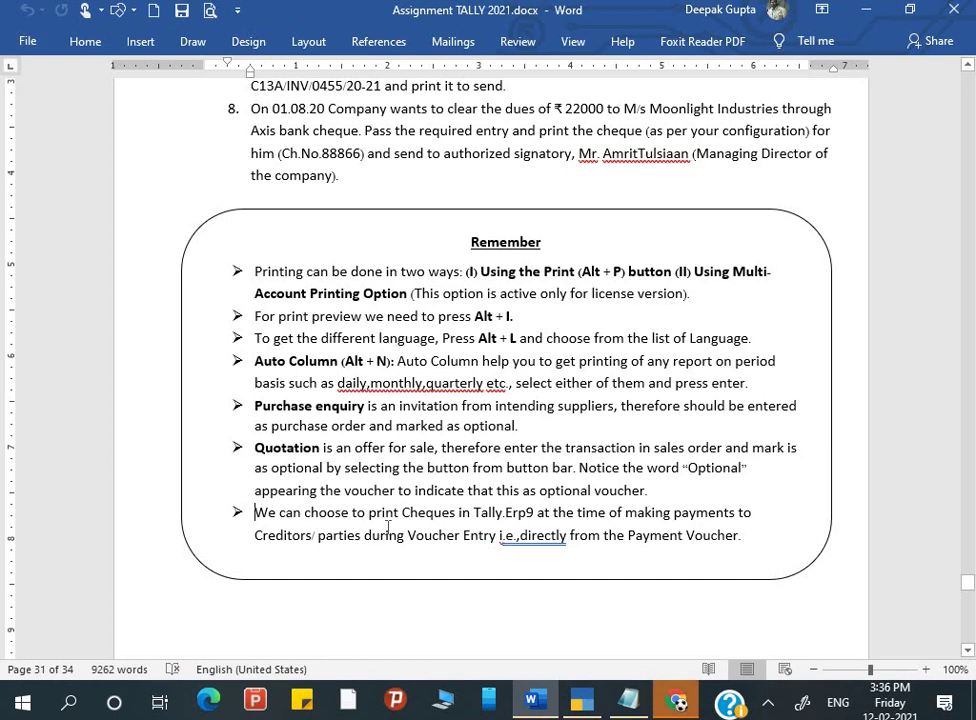
pyautogui.click(592, 541)
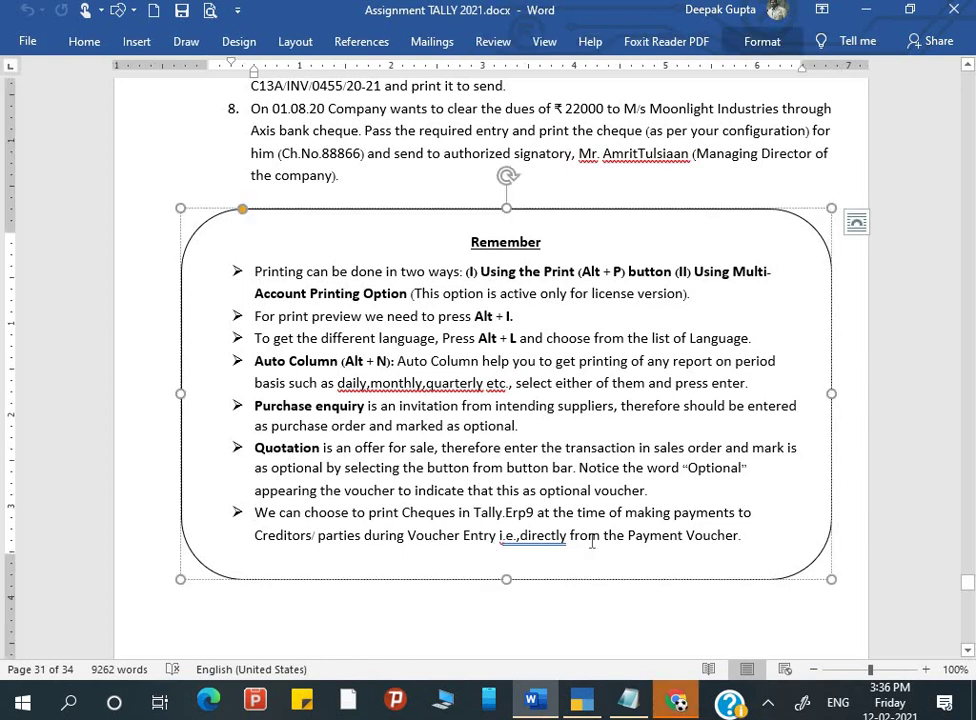
# Switch to Chrome, choose a browser profile and search Google for "cheque printing by" followed by the instructor's name.
pyautogui.click(677, 703)
pyautogui.doubleClick(557, 236)
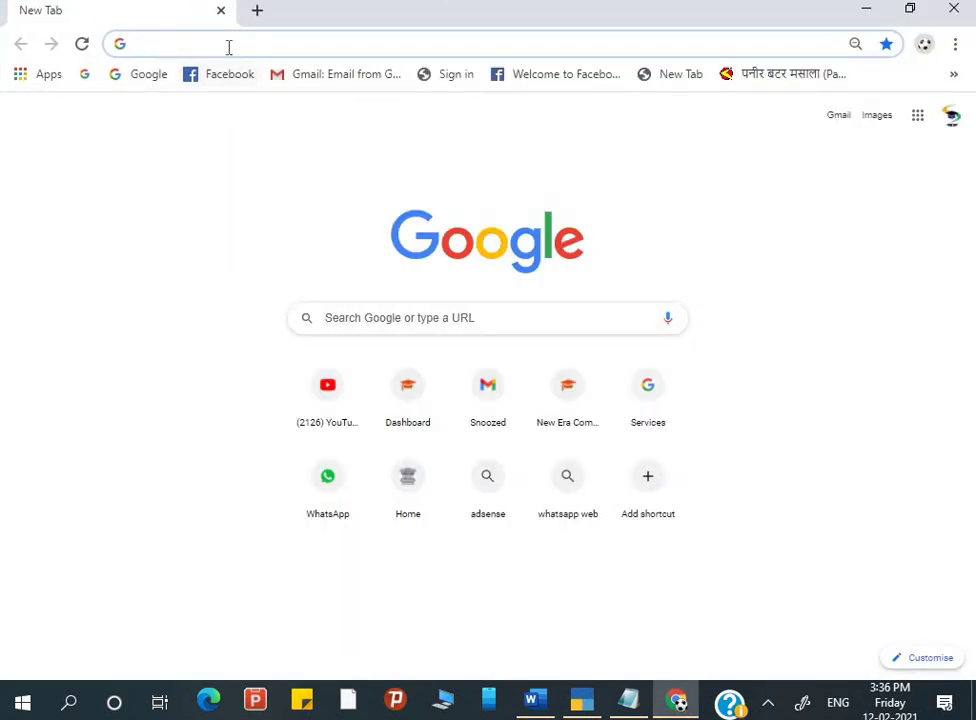
pyautogui.click(228, 45)
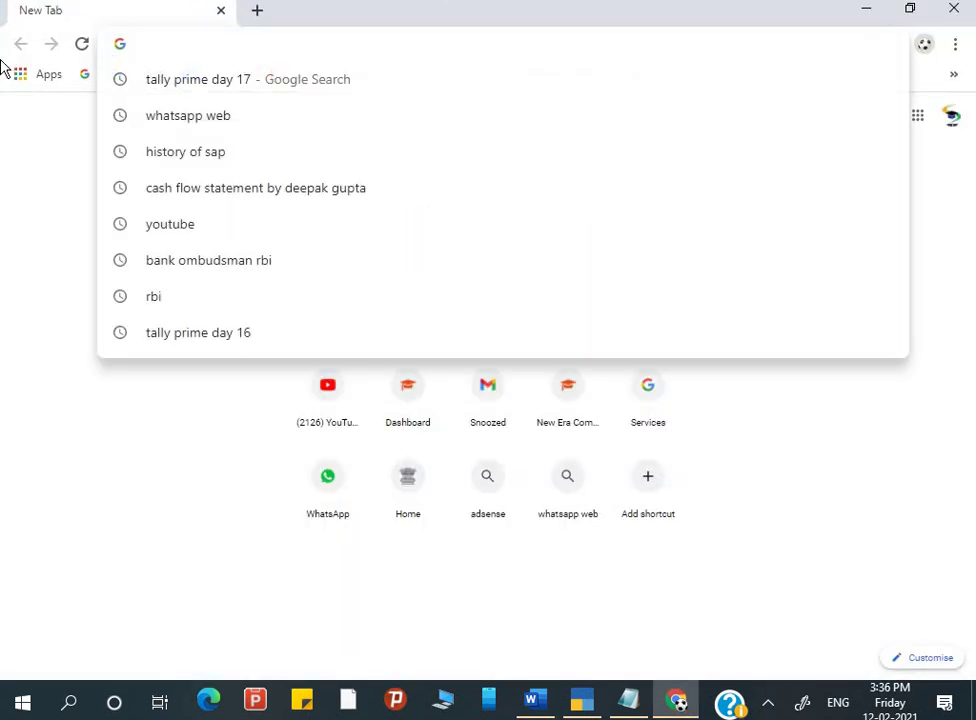
pyautogui.write('cheque ')
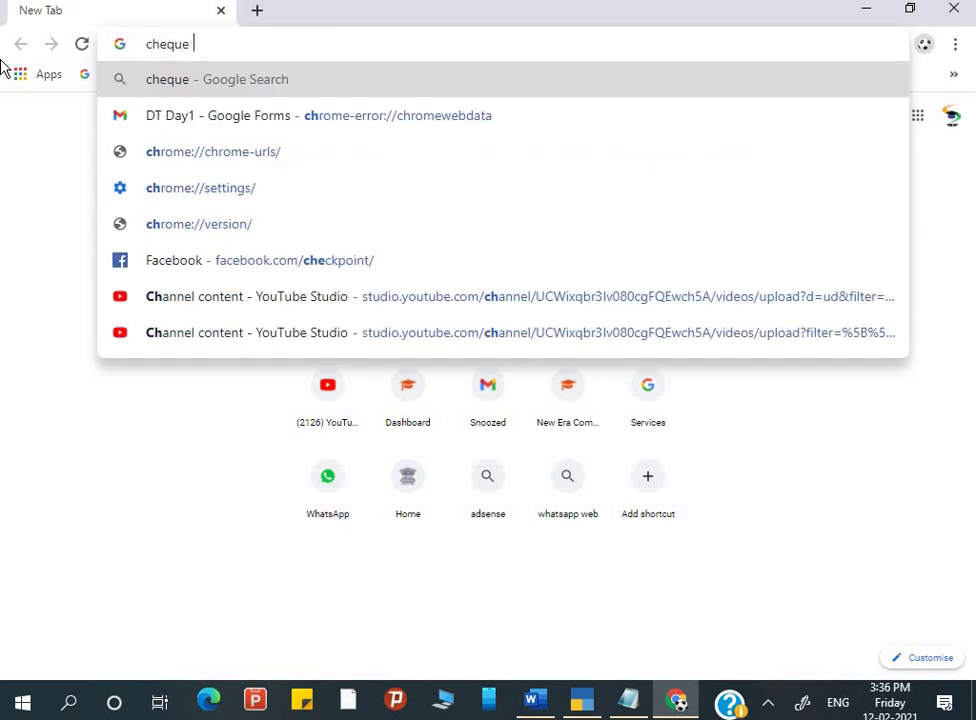
pyautogui.write('printing ')
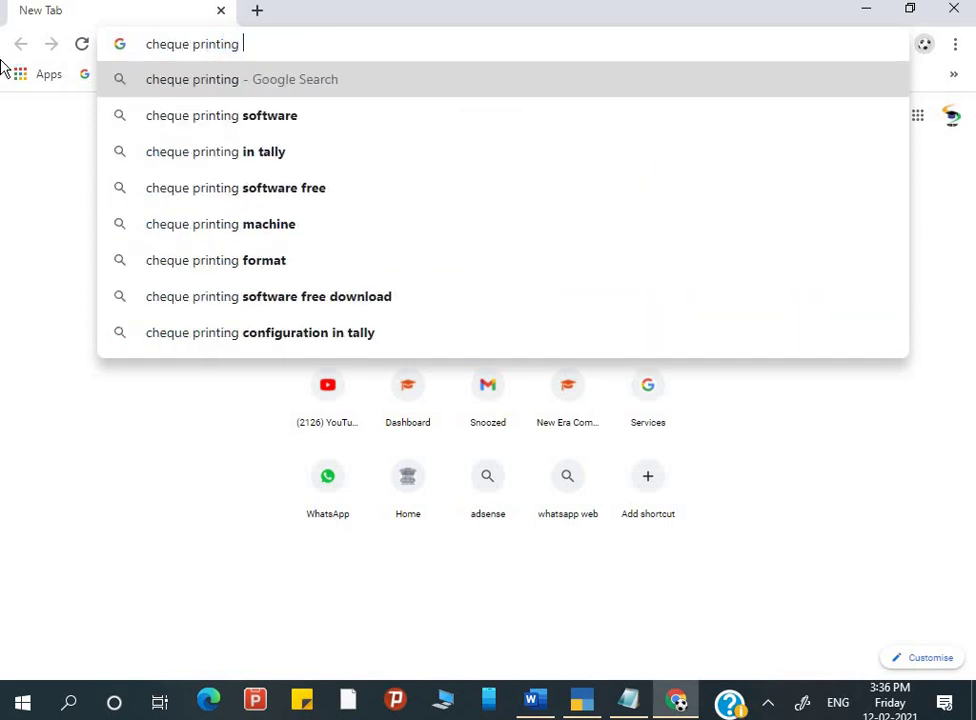
pyautogui.write('by deepak gupta')
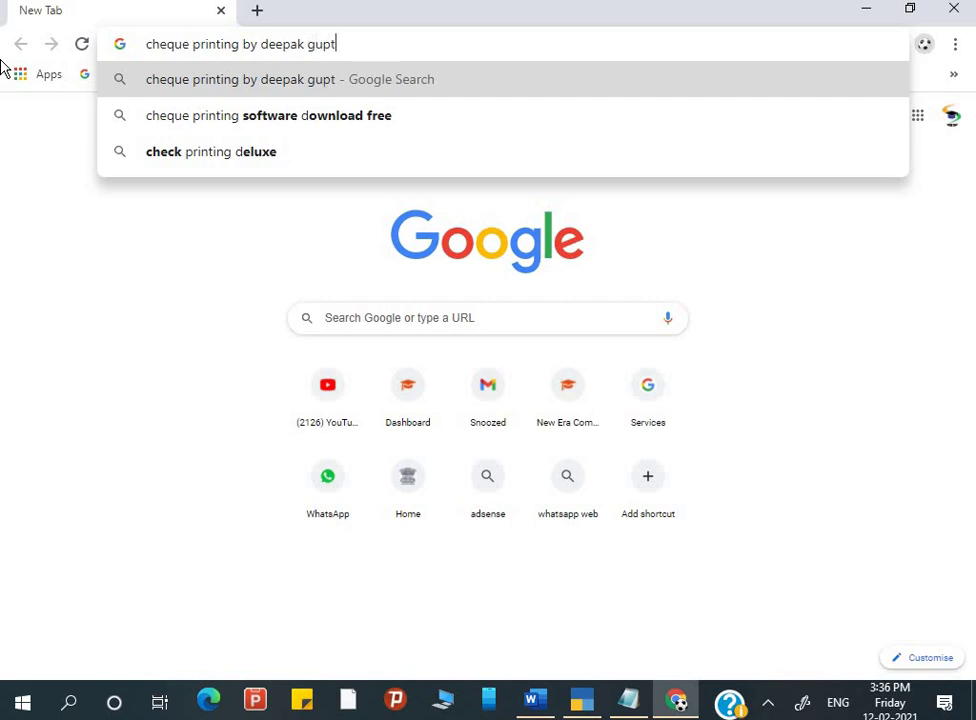
pyautogui.press('Return')
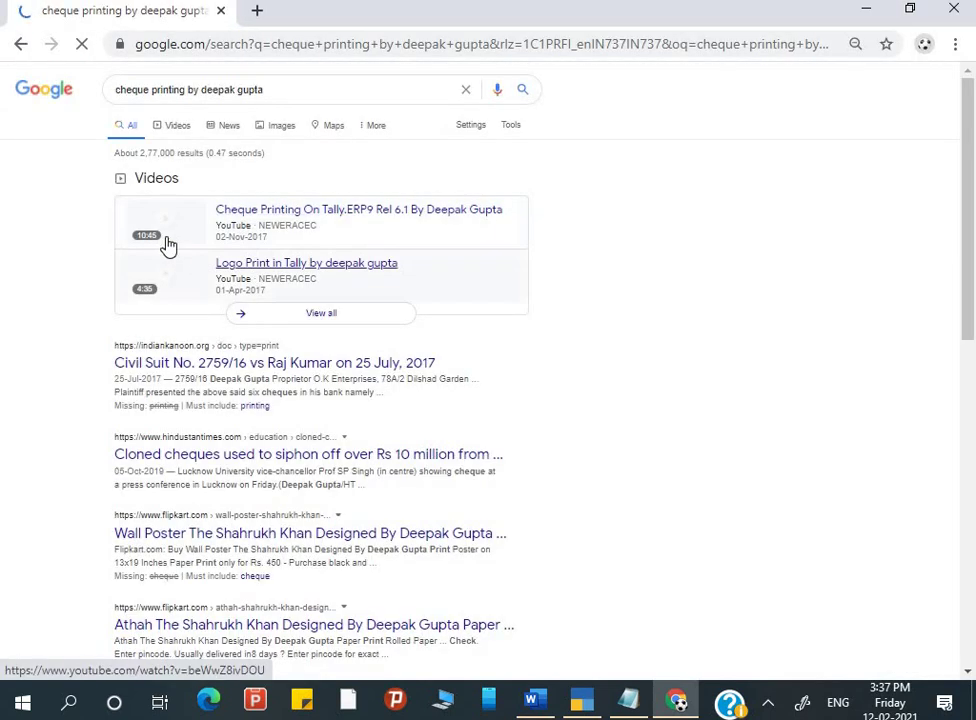
# Play the YouTube video on Cheque Printing On Tally.ERP9 Rel 6.1 full screen, skip the ads and jump to about 0:14.
pyautogui.click(167, 231)
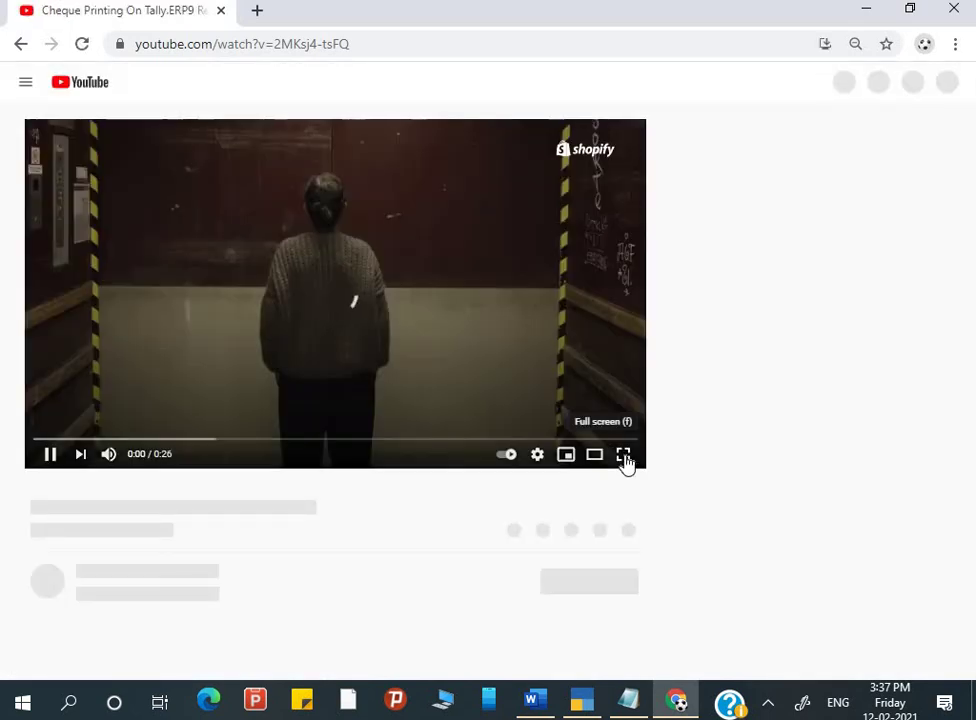
pyautogui.click(623, 455)
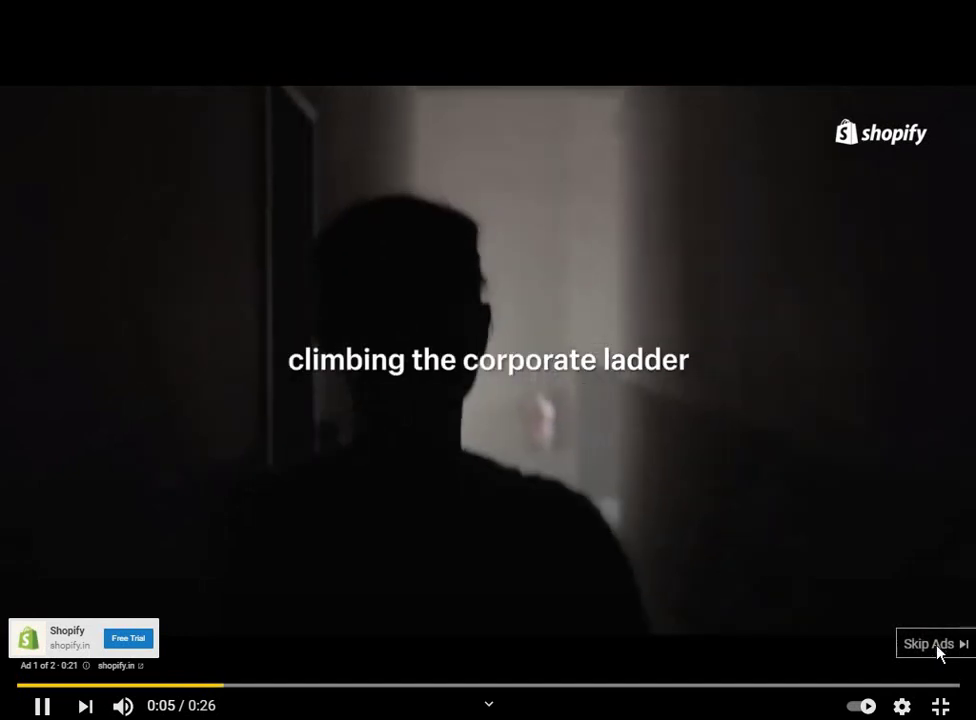
pyautogui.click(938, 645)
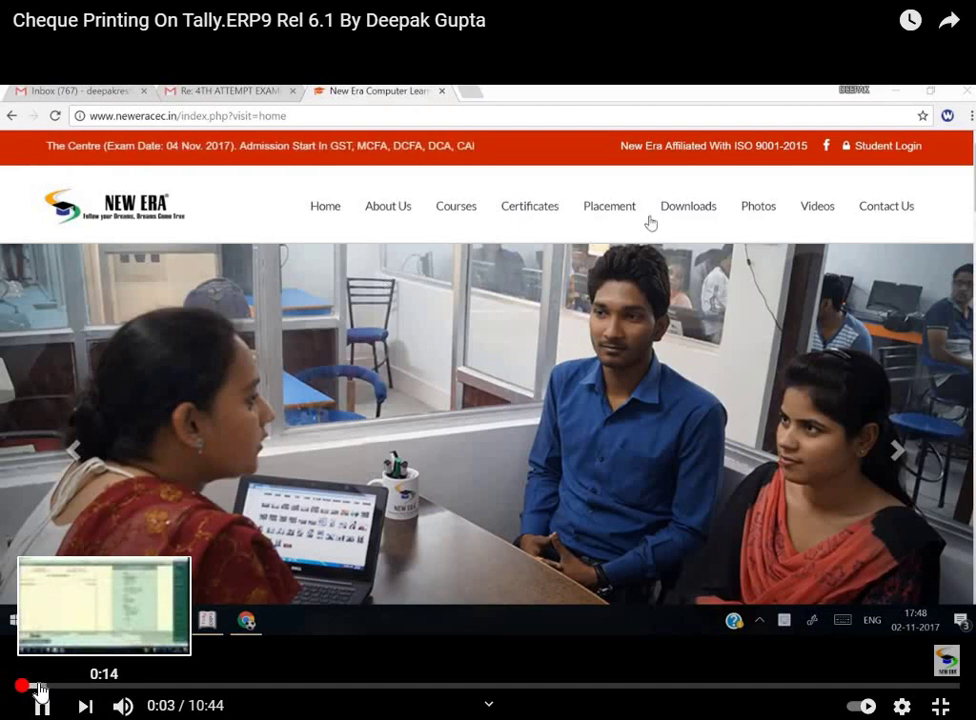
pyautogui.click(37, 686)
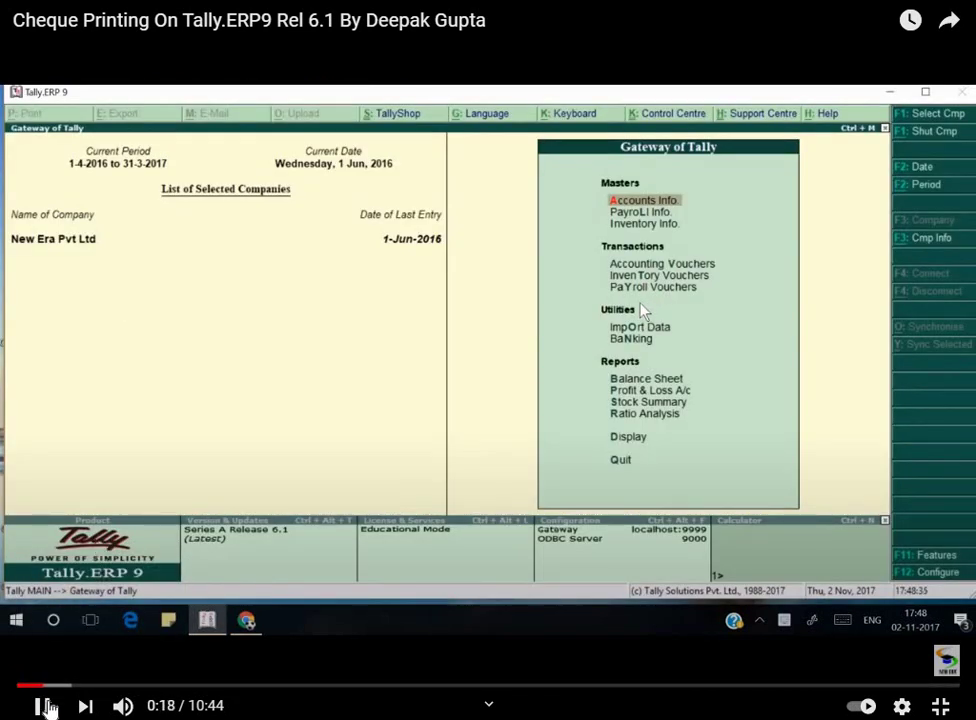
# Skip ahead in the cheque printing video to the sample Axis Bank cheque at 1:51 and pause it there.
pyautogui.click(60, 686)
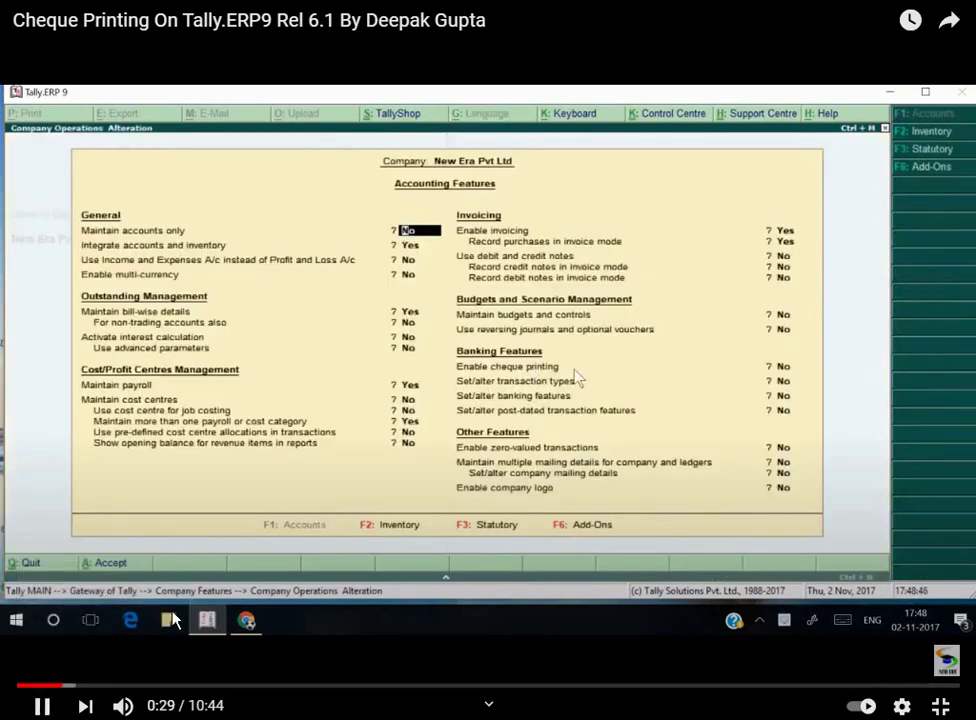
pyautogui.click(676, 366)
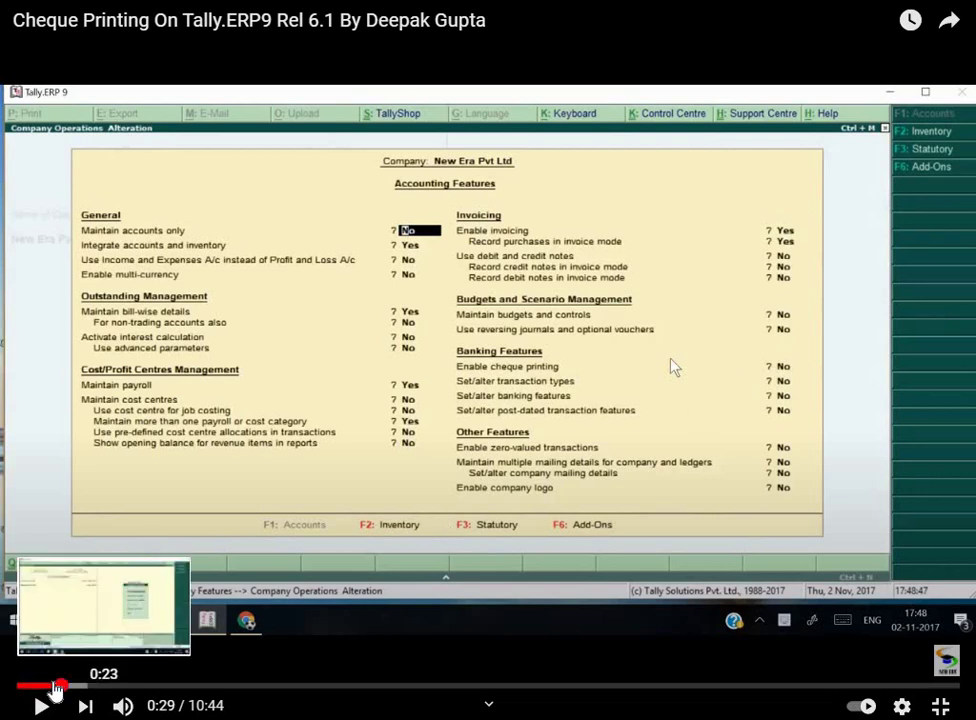
pyautogui.click(45, 703)
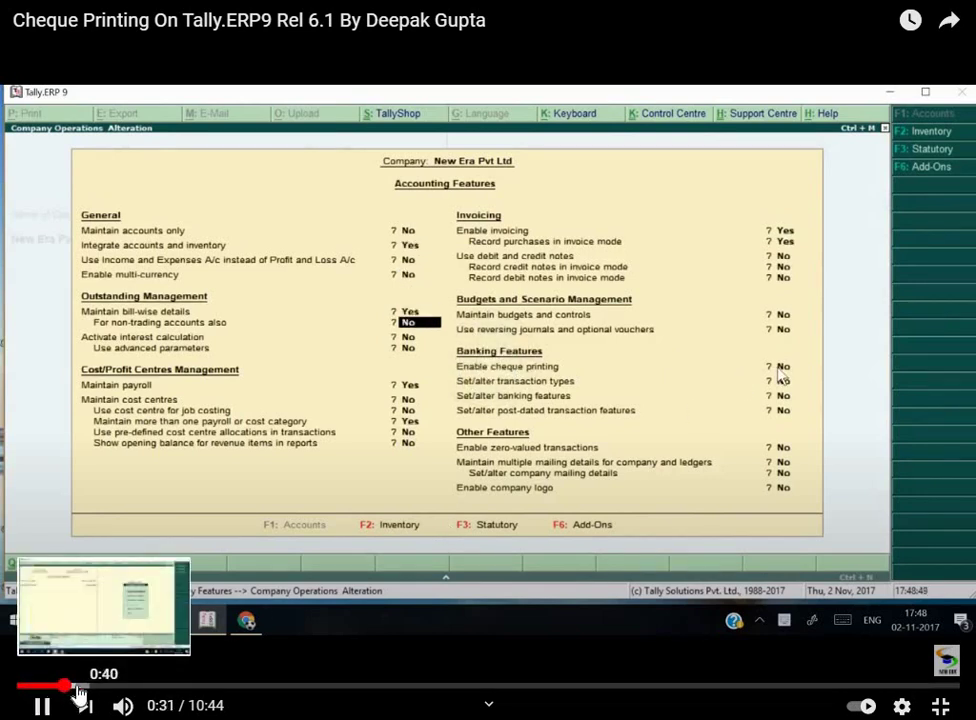
pyautogui.click(78, 687)
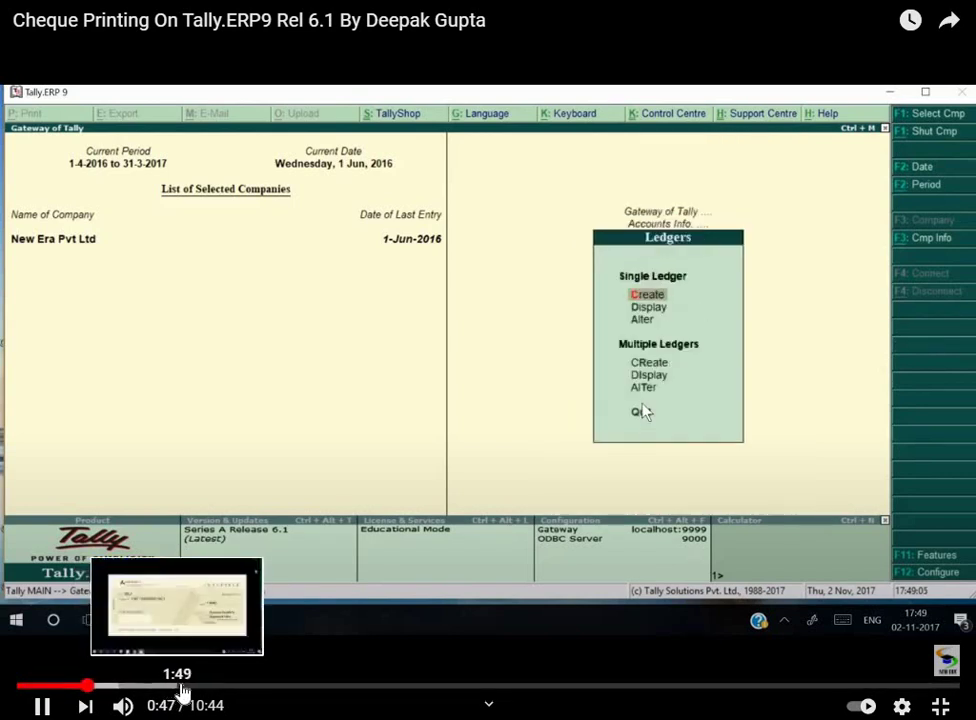
pyautogui.click(181, 688)
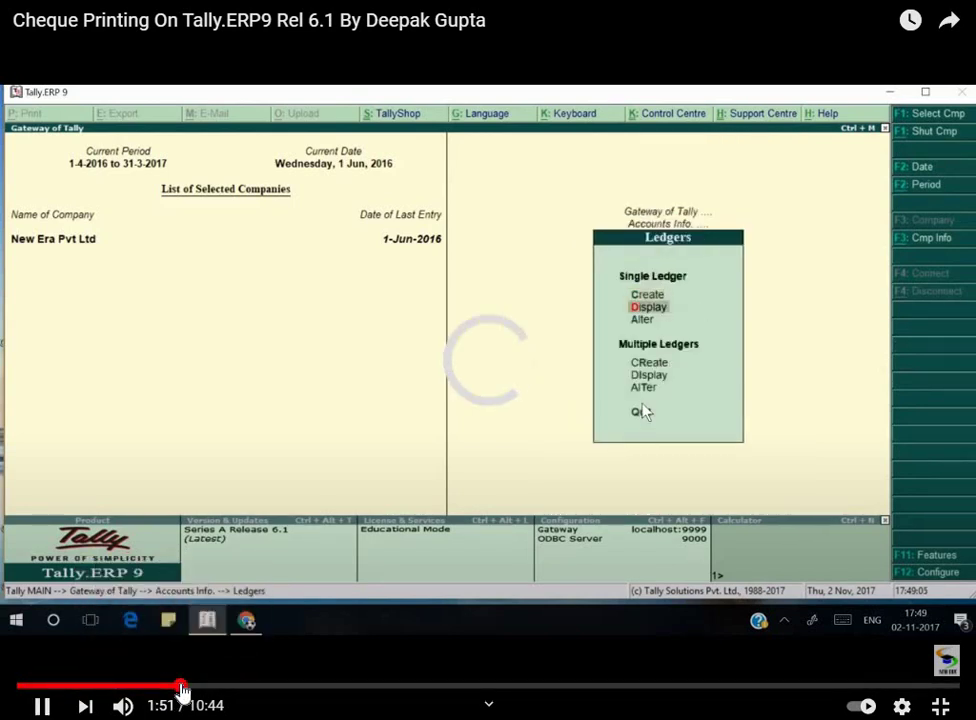
pyautogui.press('space')
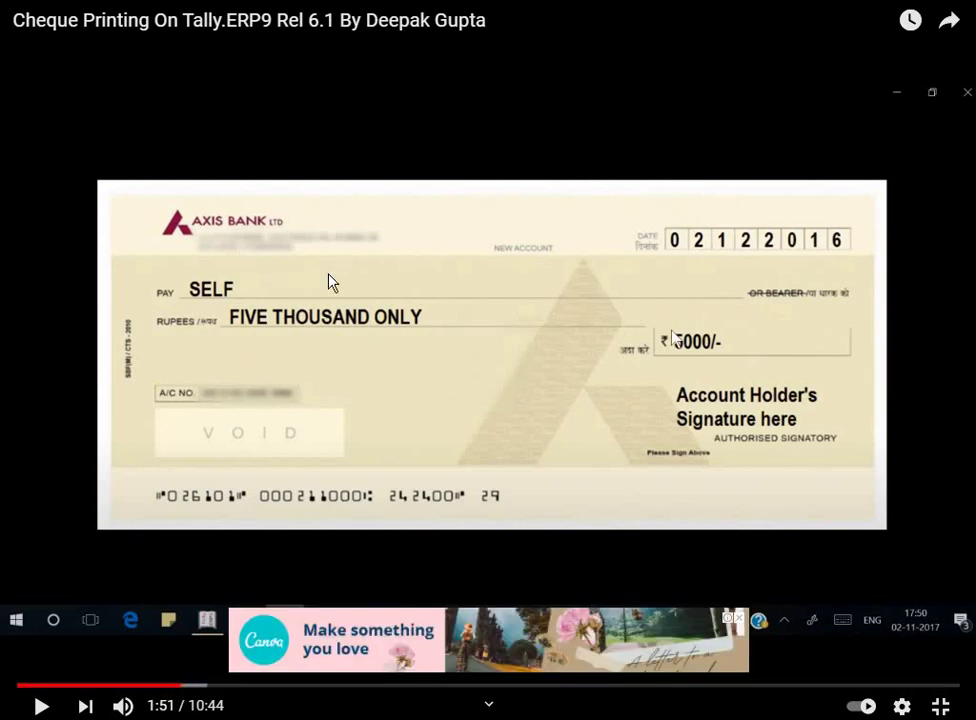
# Switch to TallyPrime and compare the Cheque Dimension fields for Axis Bank Ltd with the sample cheque in the video.
pyautogui.hotkey('alt', 'Tab')
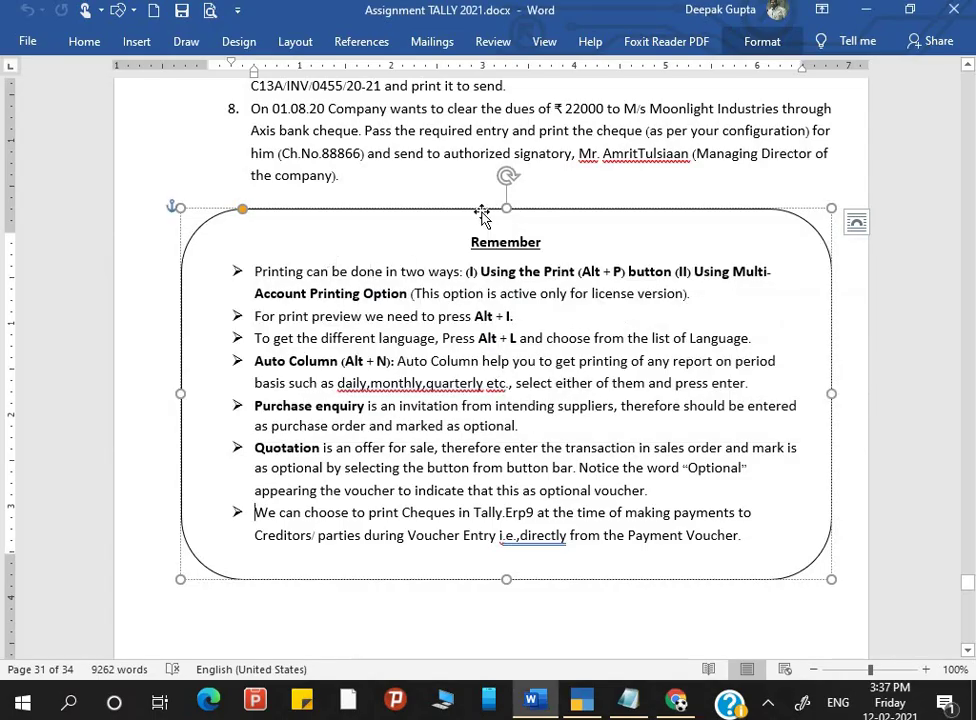
pyautogui.hotkey('alt', 'Tab')
pyautogui.hotkey('alt', 'Tab')
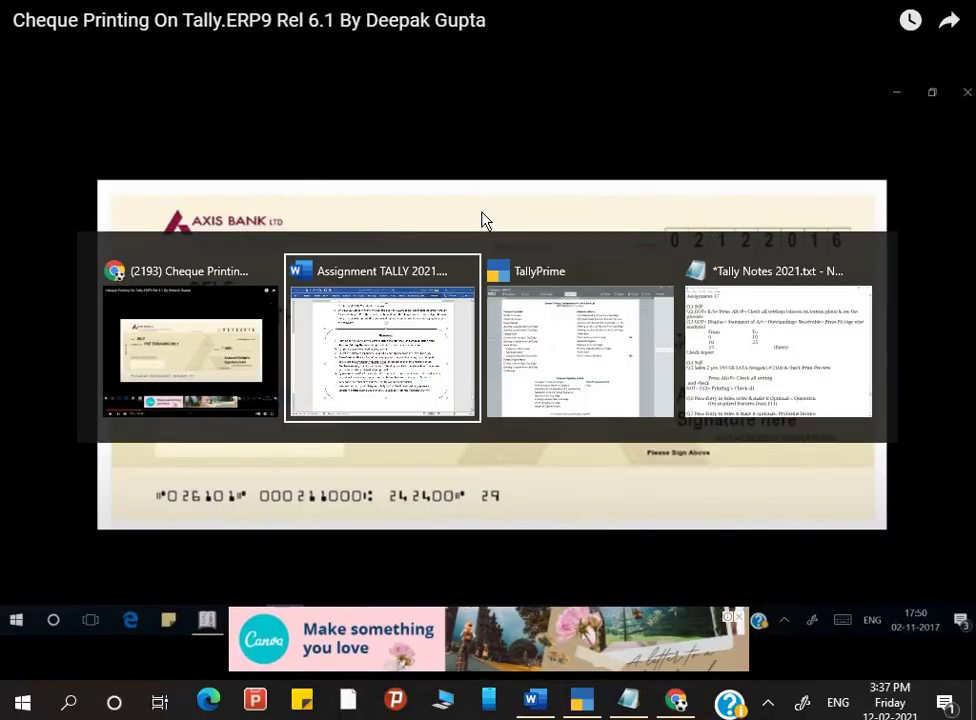
pyautogui.press('Tab')
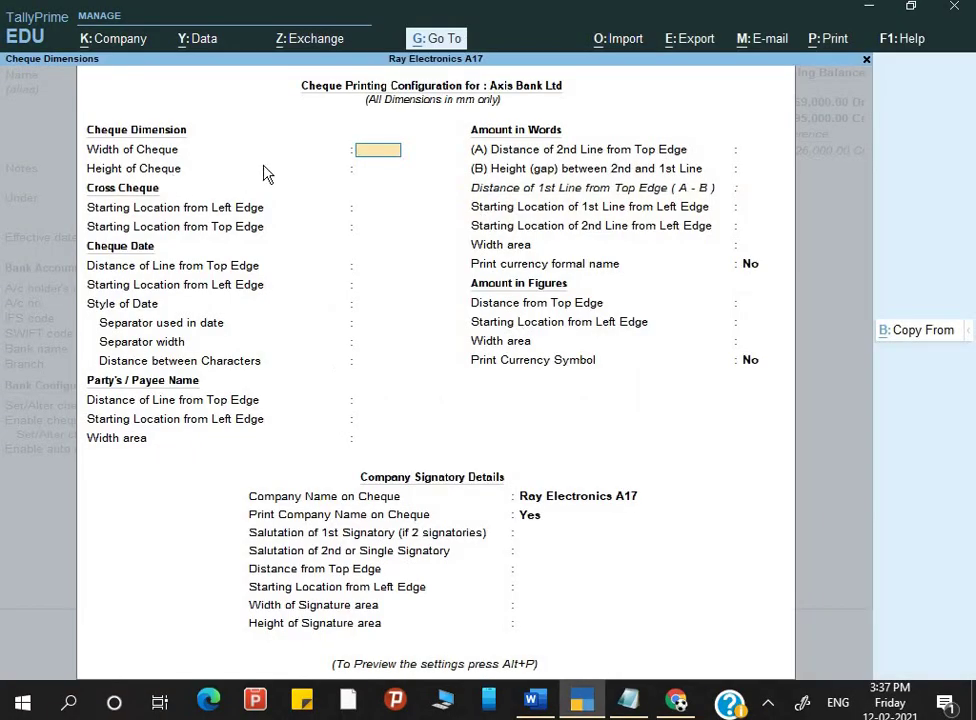
pyautogui.hotkey('alt', 'Tab')
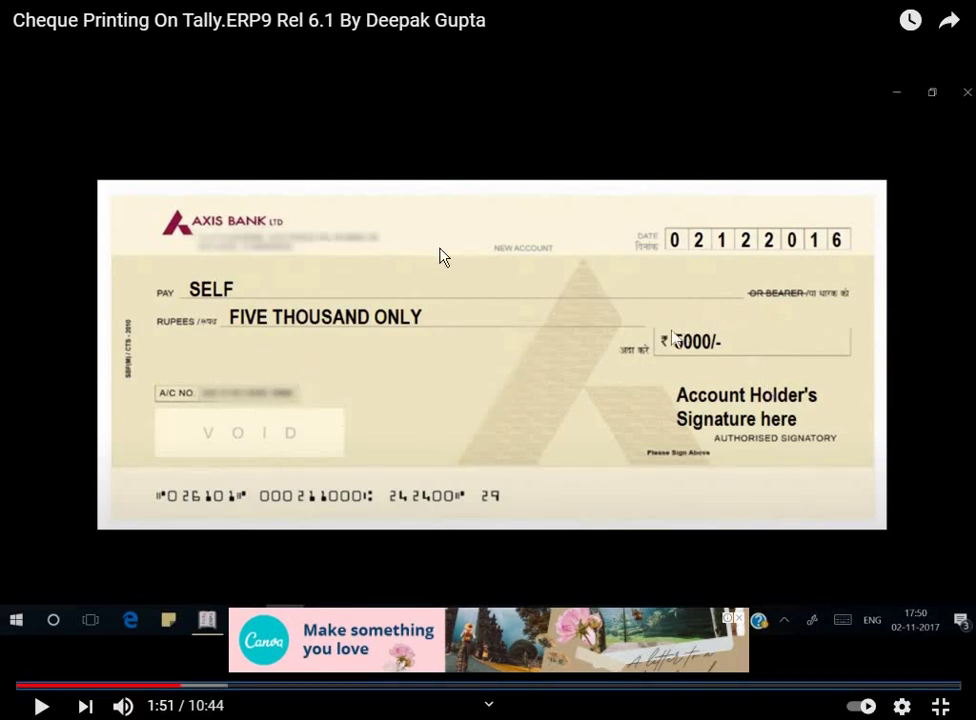
pyautogui.hotkey('alt', 'Tab')
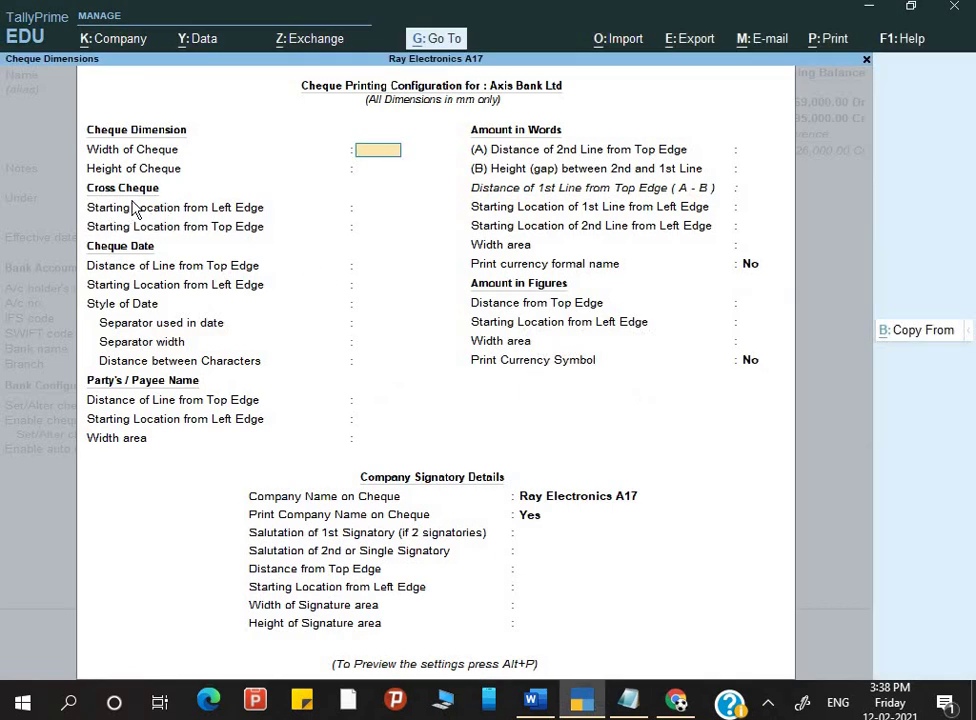
# Compare the Cross Cheque, Cheque Date and Party's / Payee Name fields with their places on the sample cheque.
pyautogui.hotkey('alt', 'Tab')
pyautogui.hotkey('alt', 'Tab')
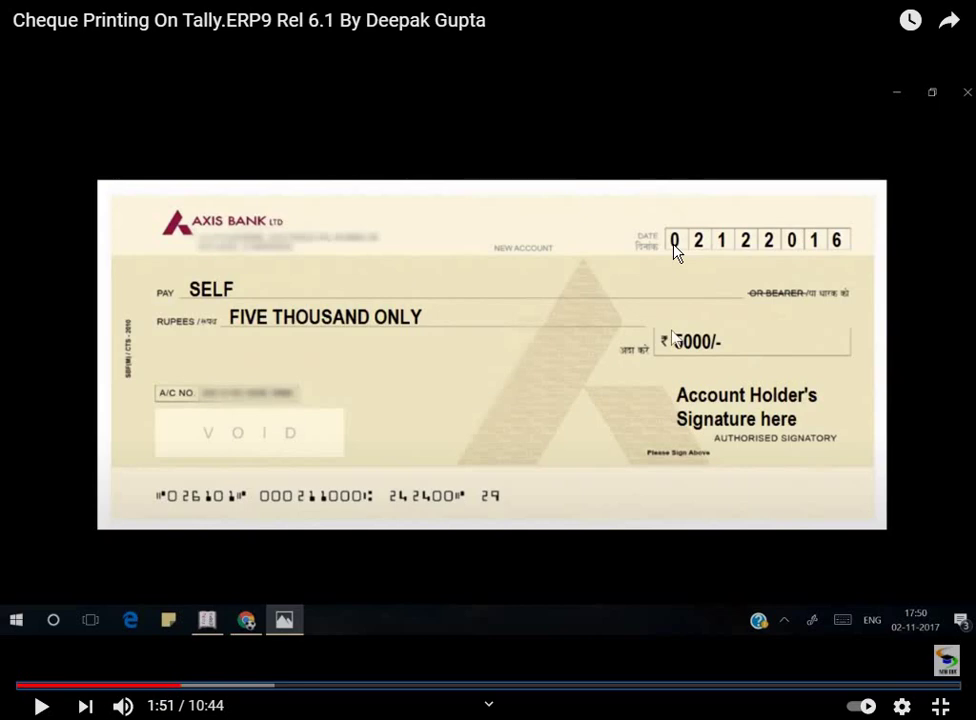
pyautogui.hotkey('alt', 'Tab')
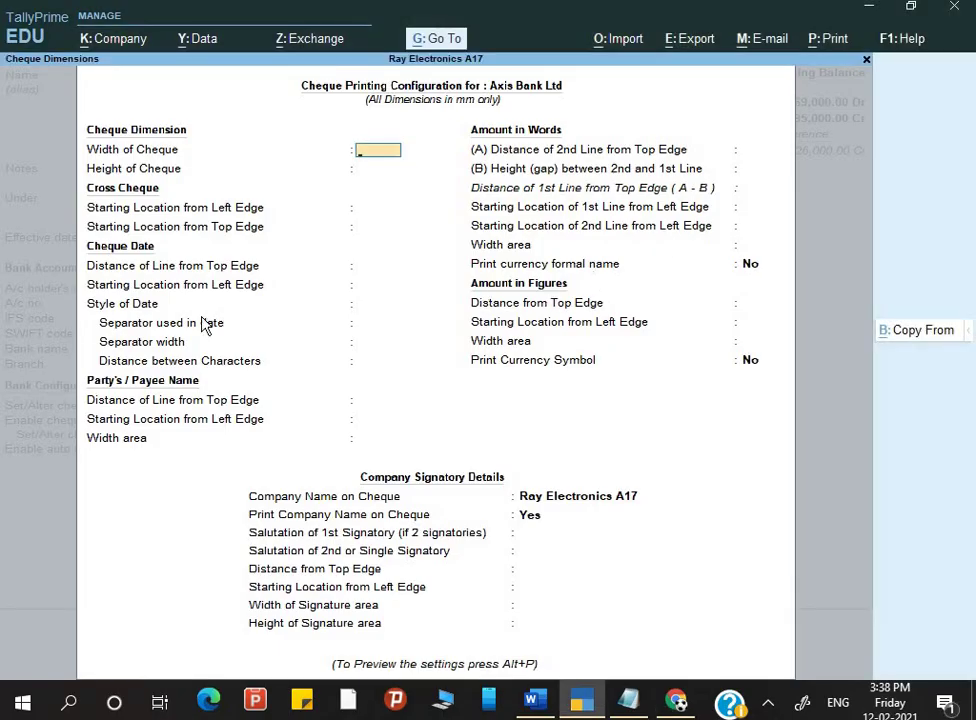
pyautogui.hotkey('alt', 'Tab')
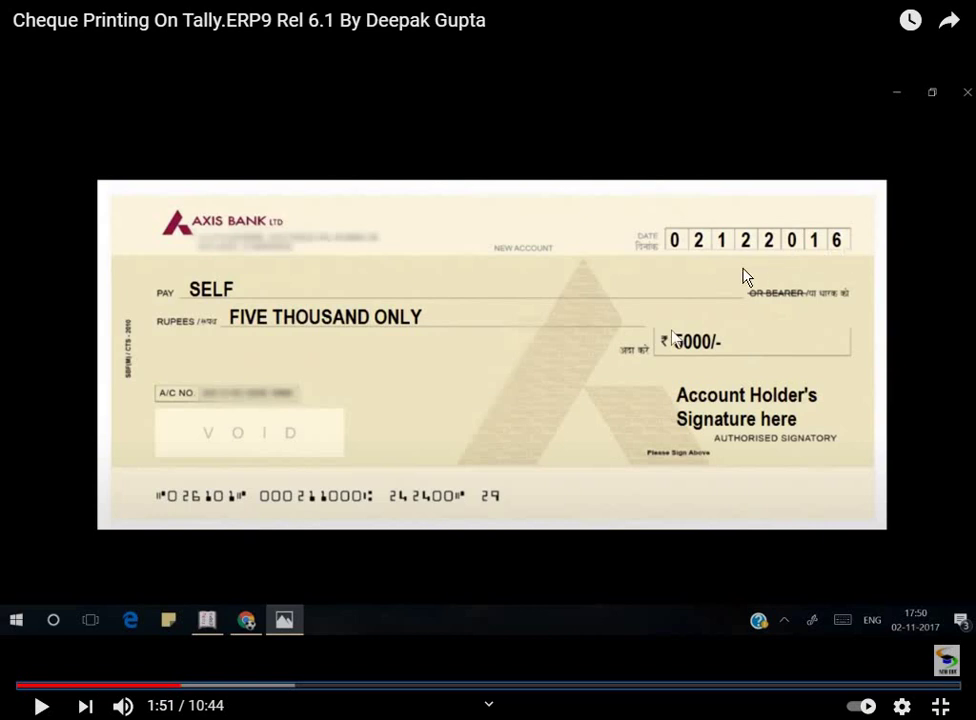
pyautogui.hotkey('alt', 'Tab')
pyautogui.hotkey('alt', 'Tab')
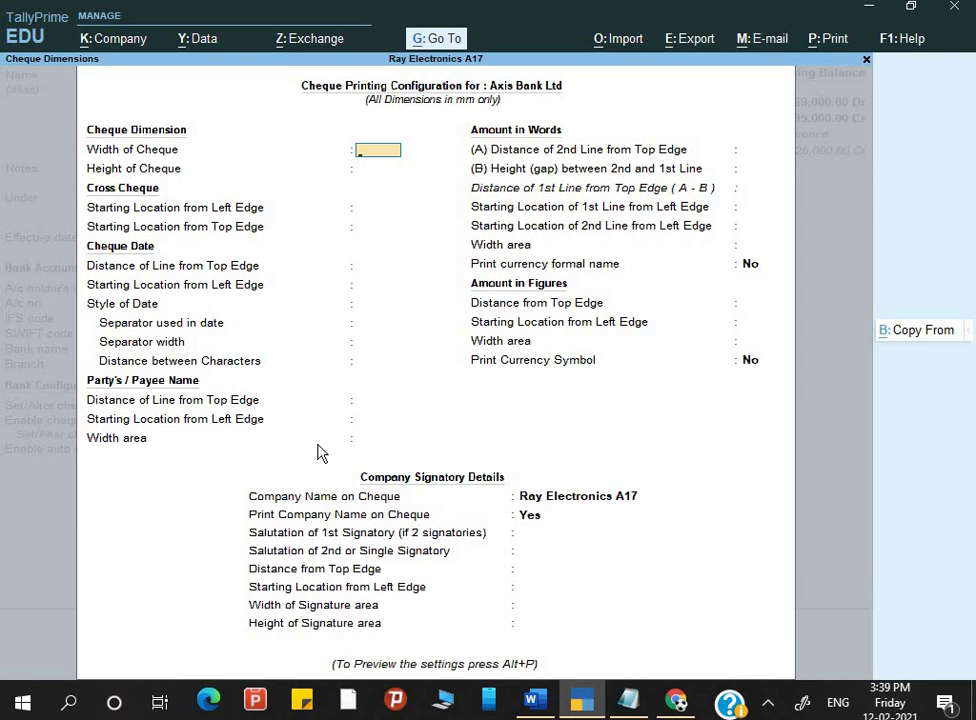
# Switch back to the Chrome video and jump to about 3:13 to view the sample cheque printing settings.
pyautogui.hotkey('alt', 'Tab')
pyautogui.hotkey('alt', 'Tab')
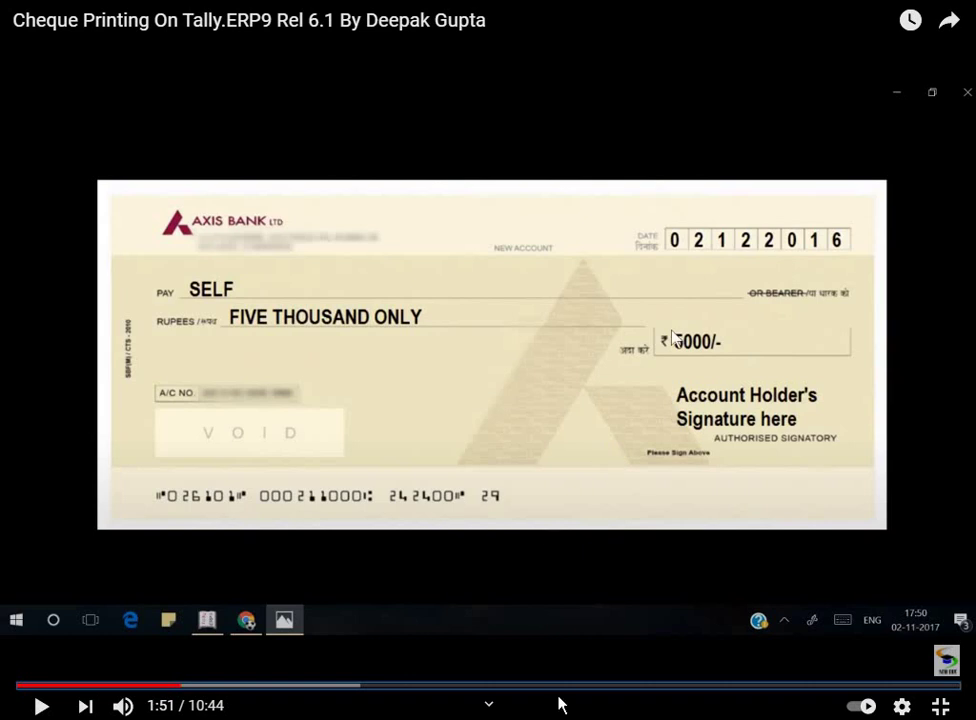
pyautogui.click(303, 686)
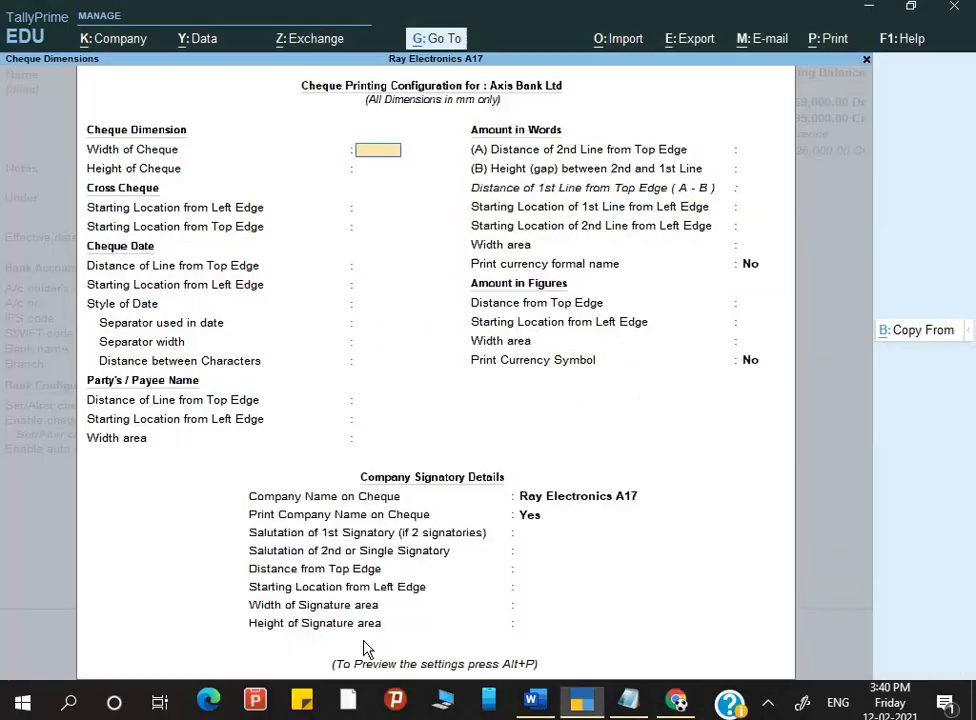
# In TallyPrime, accept the blank cheque printing configuration, save the Axis Bank Ltd ledger and return to the Gateway of Tally.
pyautogui.hotkey('ctrl', 'a')
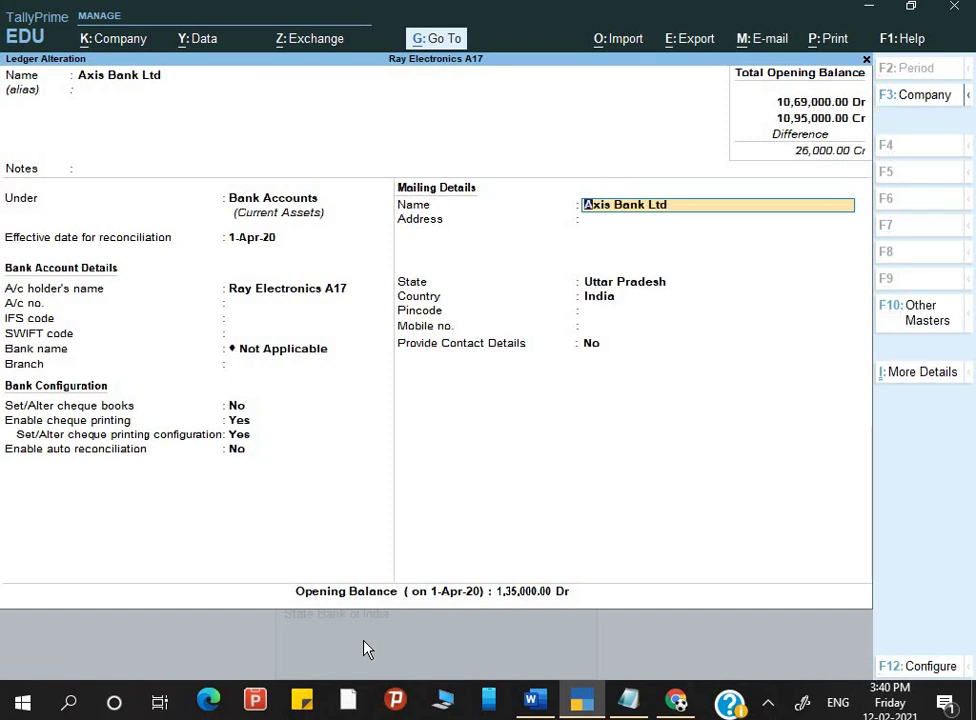
pyautogui.hotkey('ctrl', 'a')
pyautogui.press('Escape')
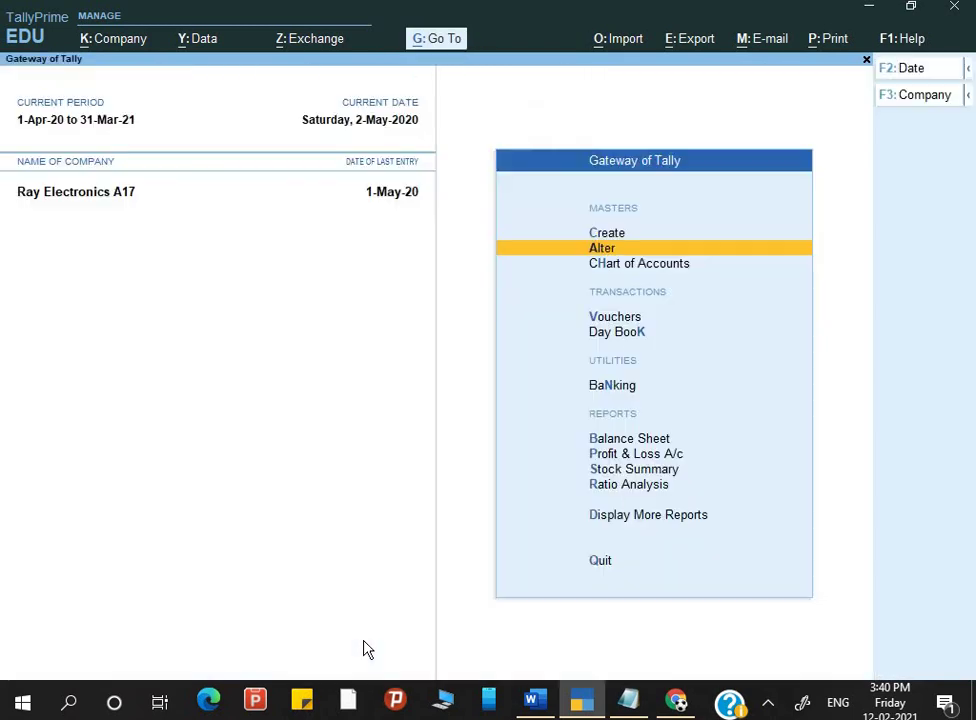
pyautogui.press('Escape')
pyautogui.press('Escape')
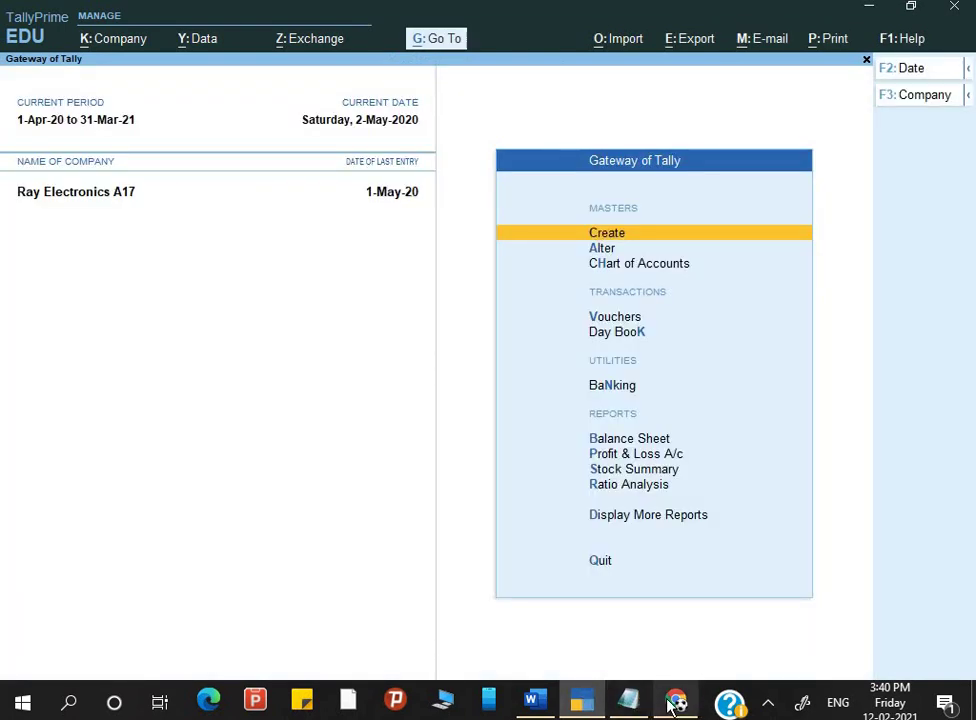
# Check the sample cheque dimensions and signatory settings in the Chrome video, and return to TallyPrime.
pyautogui.click(586, 702)
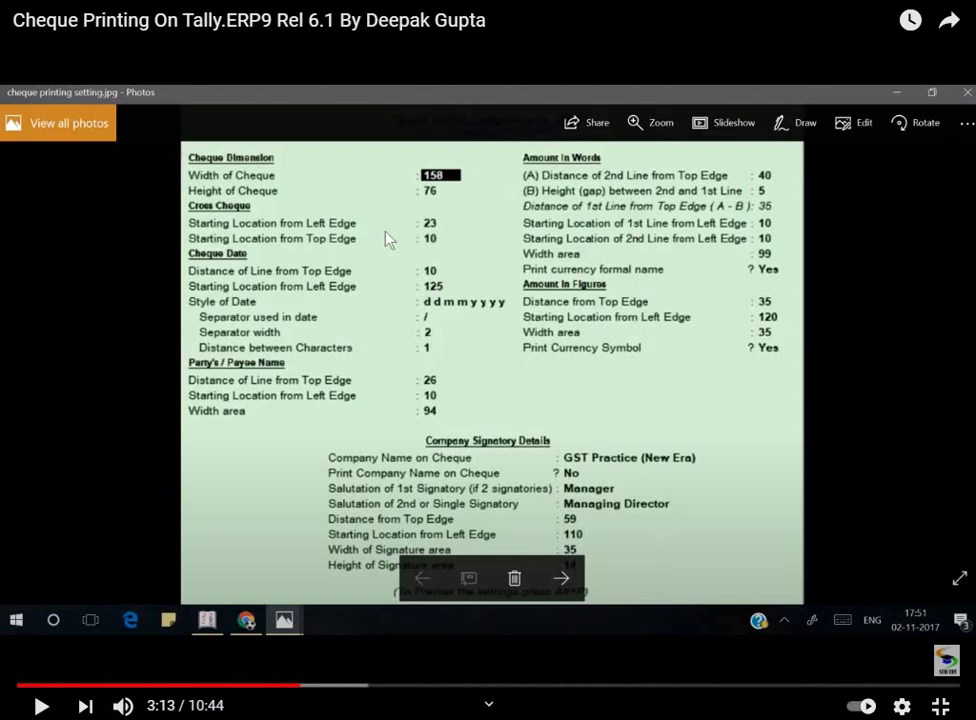
pyautogui.hotkey('alt', 'Tab')
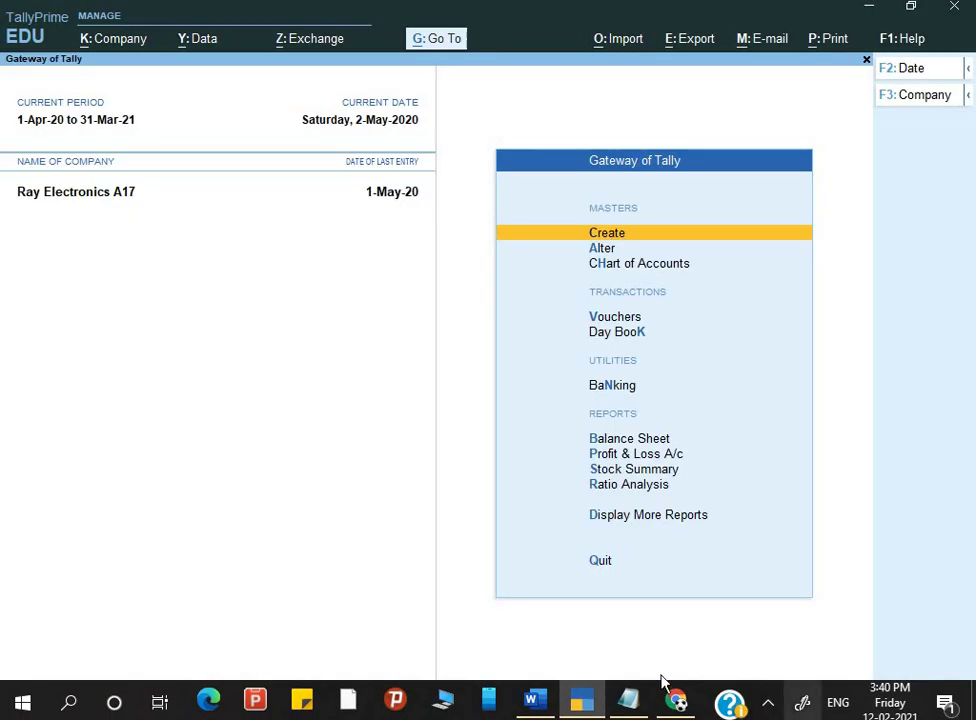